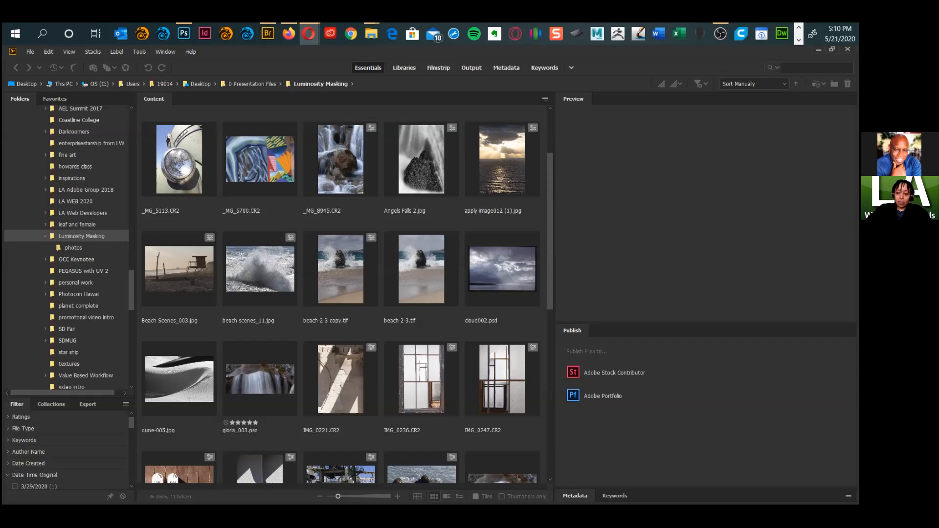
Step: Switch to the Opera browser with the Behance profile page
{"action": "key", "text": "super+d"}
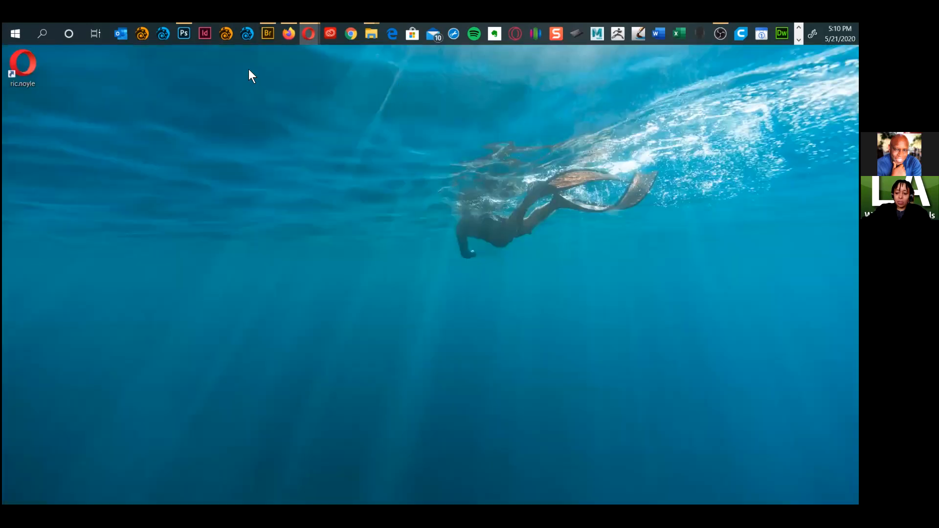
{"action": "left_click", "coordinate": [183, 34]}
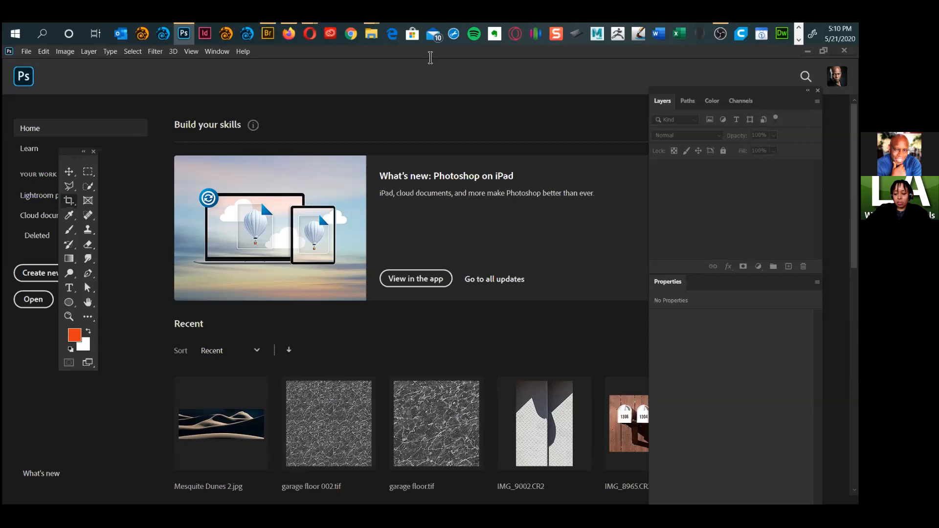
{"action": "left_click", "coordinate": [309, 34]}
Step: Look over the project thumbnails on the Behance profile and return to the profile header
{"action": "scroll", "coordinate": [285, 153], "scroll_direction": "up", "scroll_amount": 1}
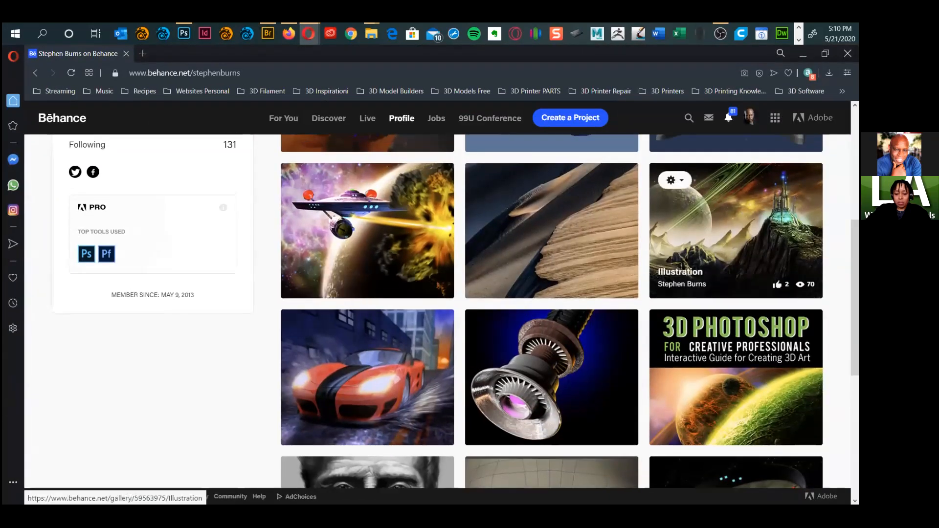
{"action": "scroll", "coordinate": [552, 313], "scroll_direction": "up", "scroll_amount": 1}
{"action": "scroll", "coordinate": [552, 313], "scroll_direction": "up", "scroll_amount": 3}
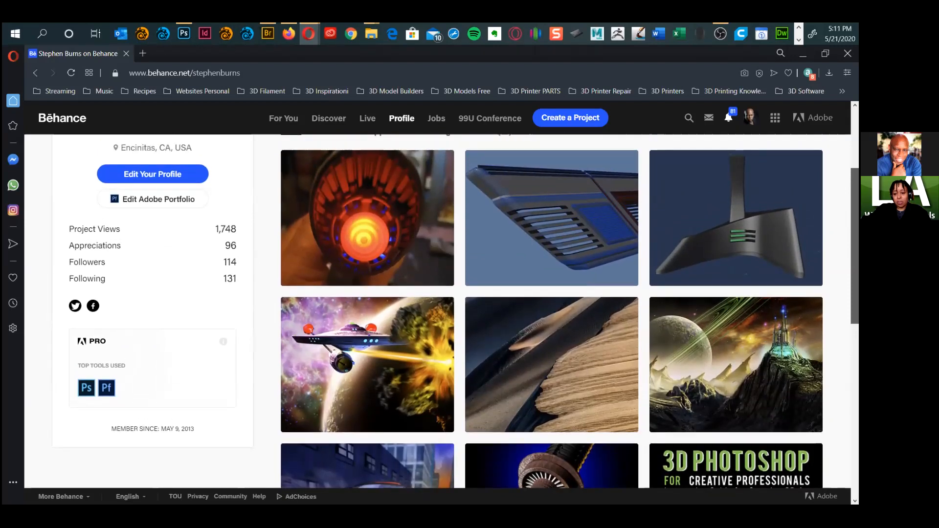
{"action": "scroll", "coordinate": [552, 313], "scroll_direction": "down", "scroll_amount": 1}
{"action": "scroll", "coordinate": [552, 313], "scroll_direction": "down", "scroll_amount": 1}
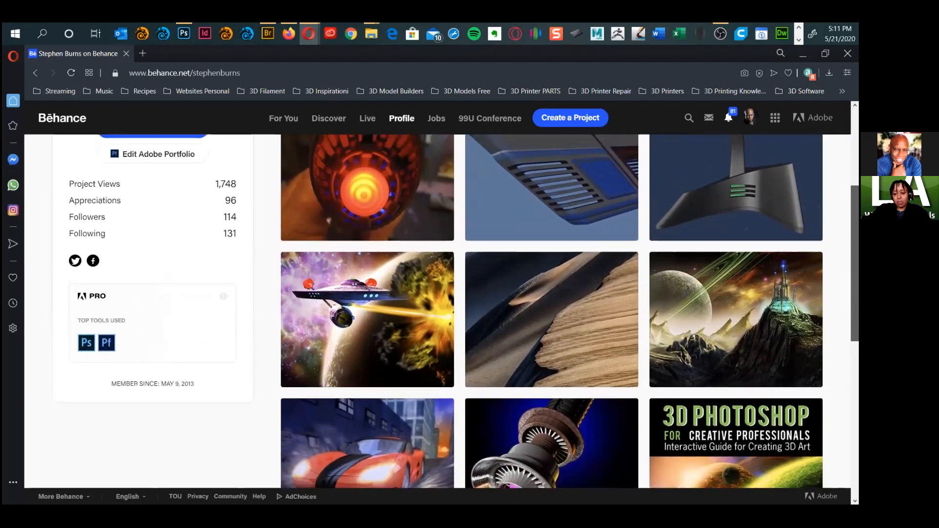
{"action": "scroll", "coordinate": [552, 313], "scroll_direction": "down", "scroll_amount": 1}
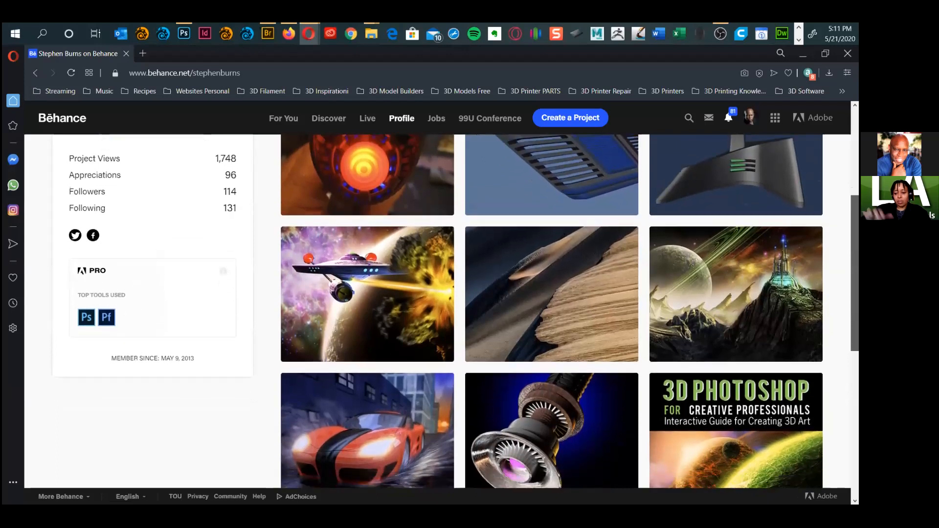
{"action": "scroll", "coordinate": [552, 313], "scroll_direction": "up", "scroll_amount": 1}
{"action": "scroll", "coordinate": [552, 313], "scroll_direction": "down", "scroll_amount": 1}
{"action": "scroll", "coordinate": [552, 313], "scroll_direction": "down", "scroll_amount": 1}
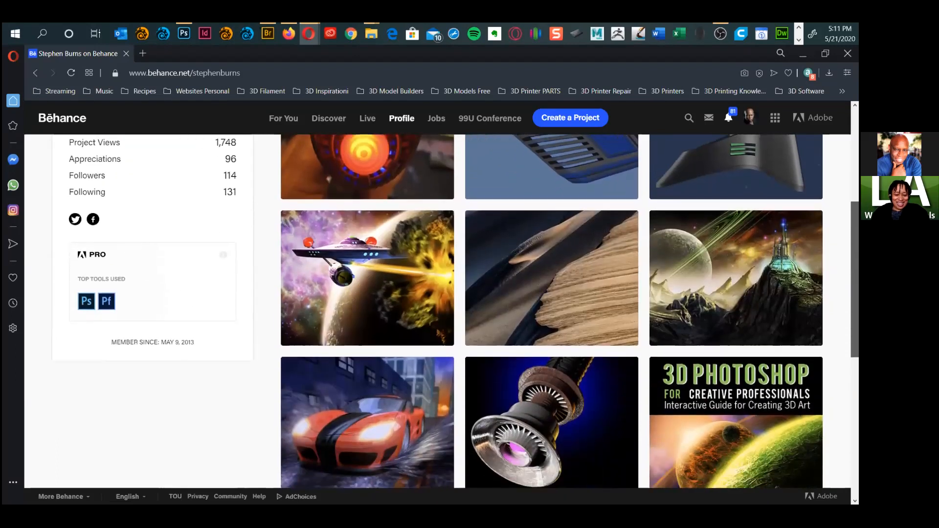
{"action": "scroll", "coordinate": [552, 313], "scroll_direction": "up", "scroll_amount": 3}
{"action": "scroll", "coordinate": [552, 313], "scroll_direction": "up", "scroll_amount": 3}
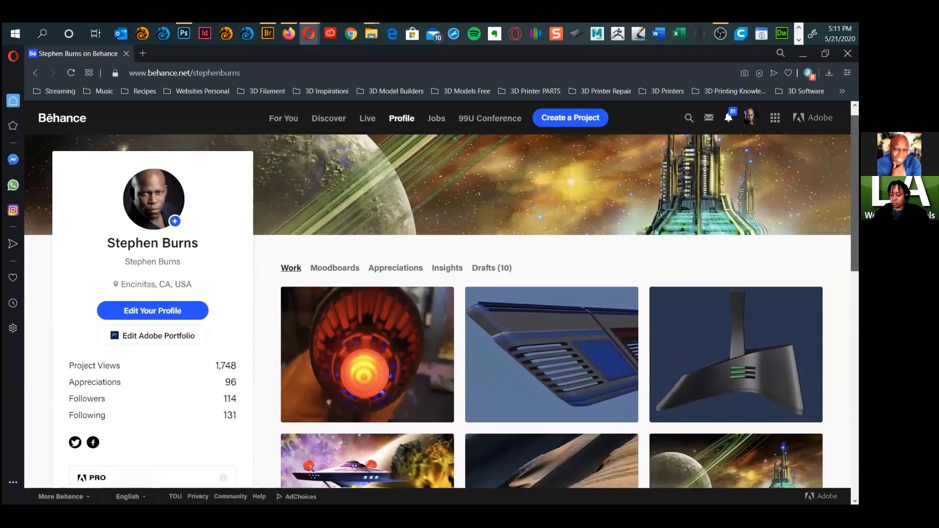
{"action": "mouse_move", "coordinate": [715, 216]}
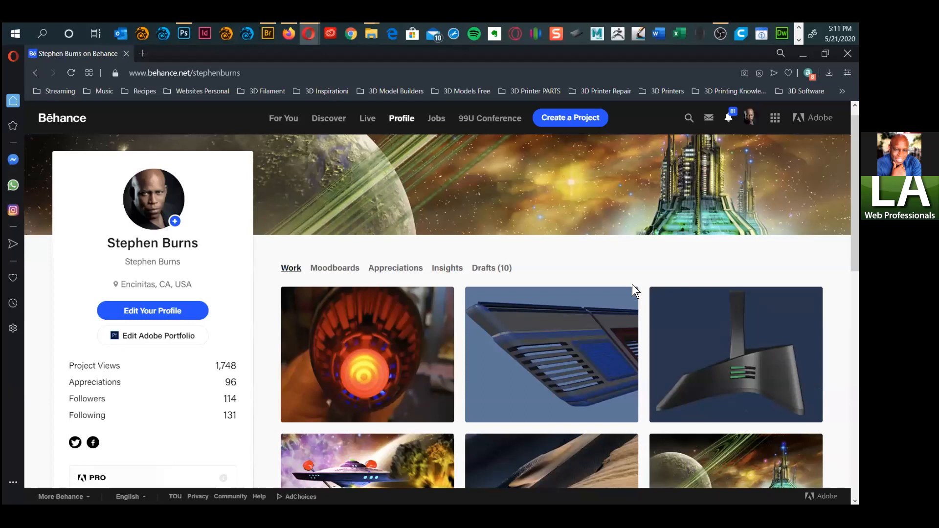
{"action": "mouse_move", "coordinate": [632, 290]}
{"action": "left_click", "coordinate": [486, 306]}
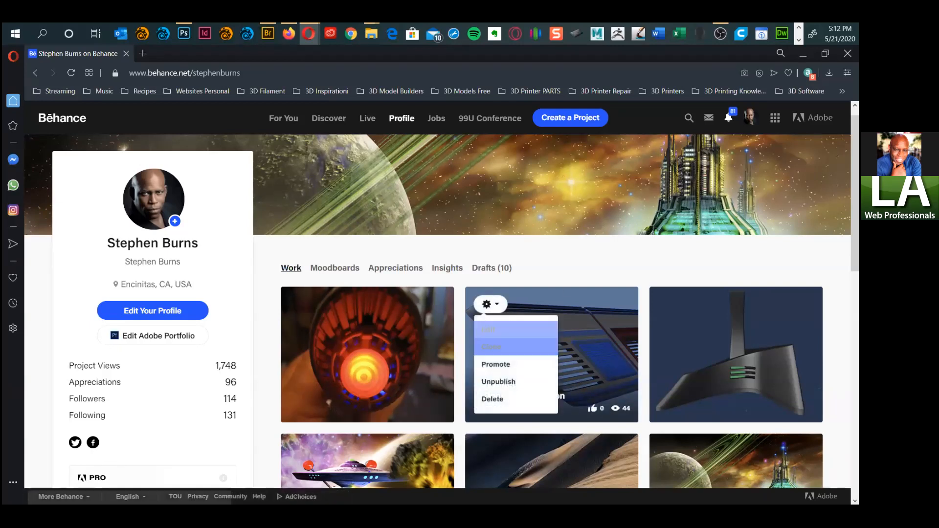
{"action": "scroll", "coordinate": [440, 304], "scroll_direction": "down", "scroll_amount": 4}
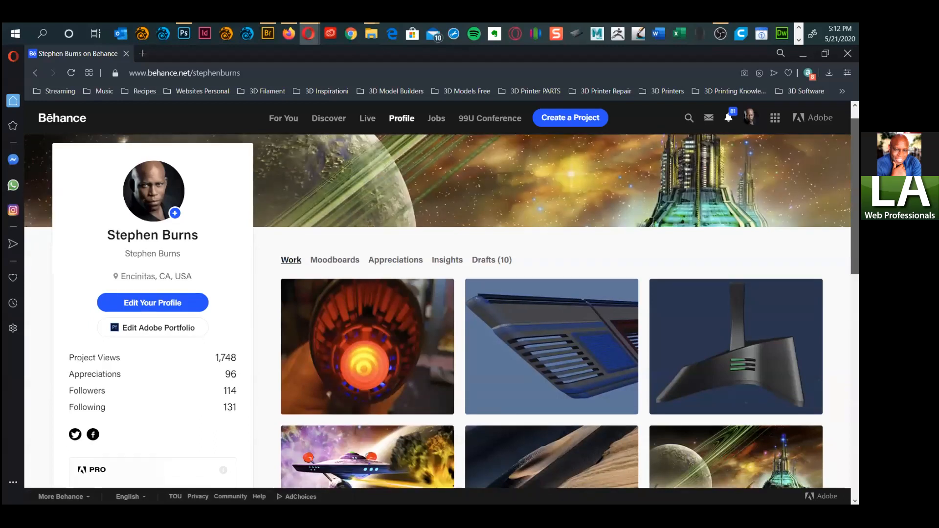
Step: Find the sand dune thumbnail in the profile's work gallery and open the Photographic Compositions project
{"action": "scroll", "coordinate": [440, 303], "scroll_direction": "up", "scroll_amount": 1}
{"action": "scroll", "coordinate": [440, 303], "scroll_direction": "down", "scroll_amount": 3}
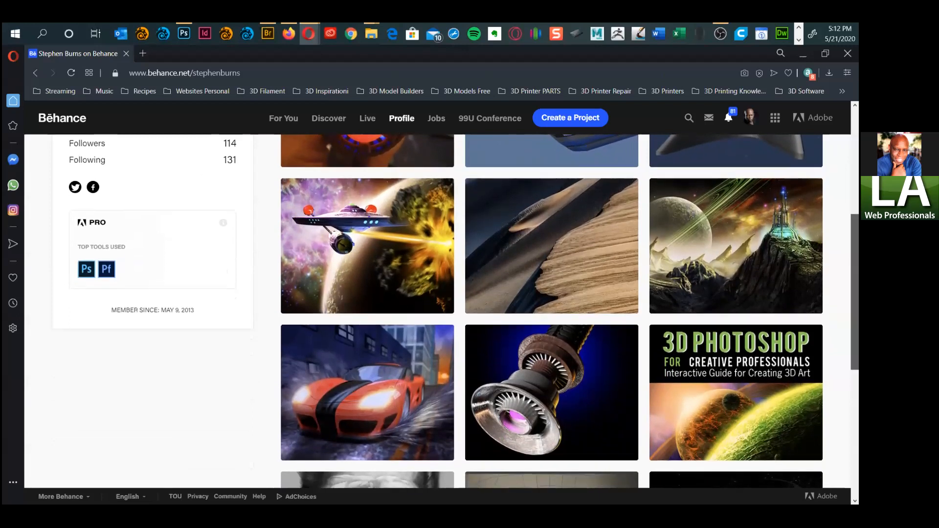
{"action": "scroll", "coordinate": [535, 254], "scroll_direction": "down", "scroll_amount": 1}
{"action": "left_click", "coordinate": [535, 255]}
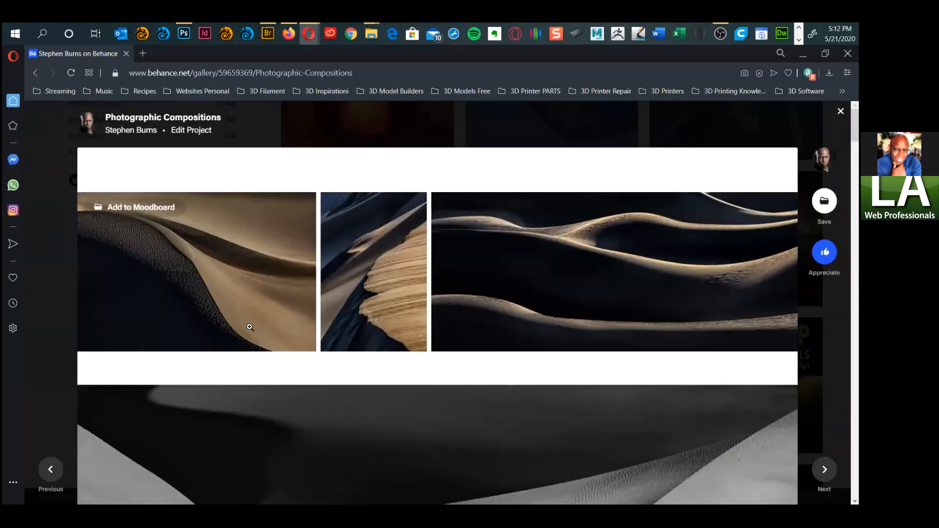
Step: View the Photographic Compositions images enlarged one after another, starting with the first dune photo, and close the enlarged view
{"action": "left_click", "coordinate": [208, 294]}
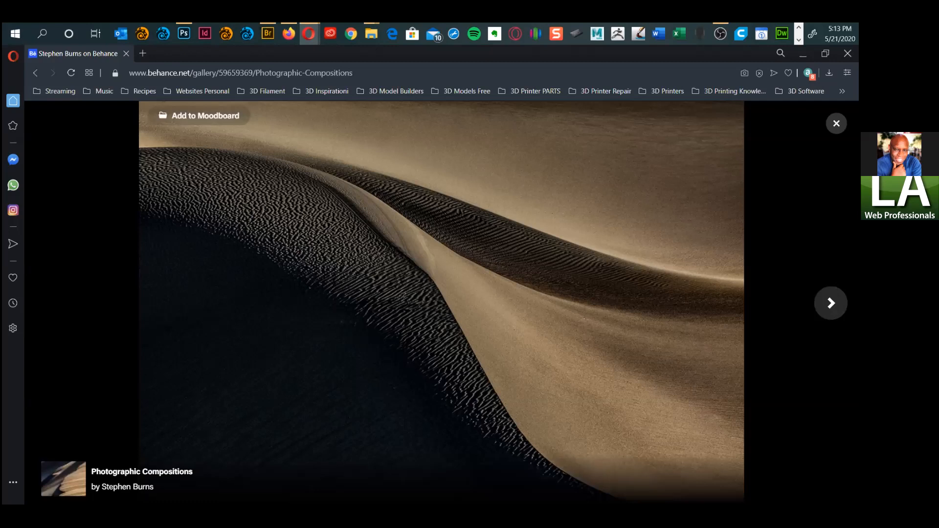
{"action": "key", "text": "Right"}
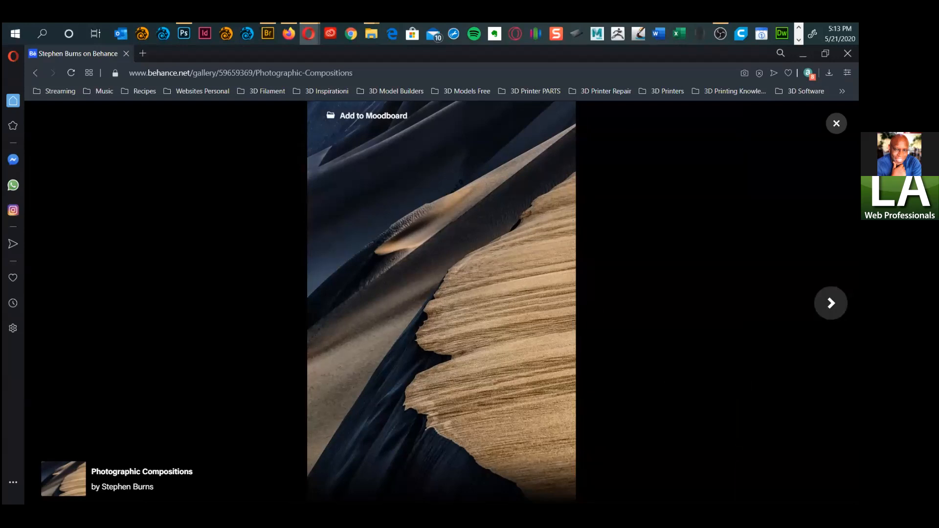
{"action": "key", "text": "Right"}
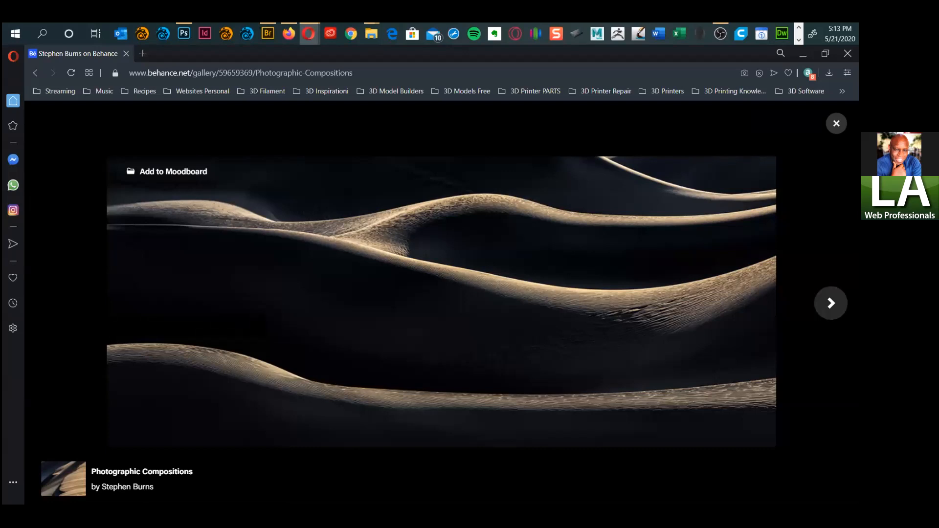
{"action": "left_click", "coordinate": [831, 304]}
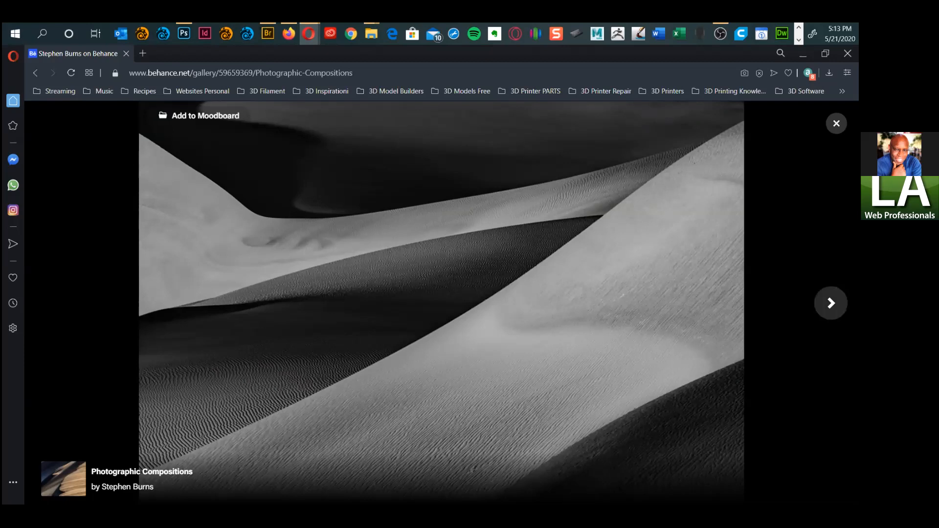
{"action": "left_click", "coordinate": [831, 303]}
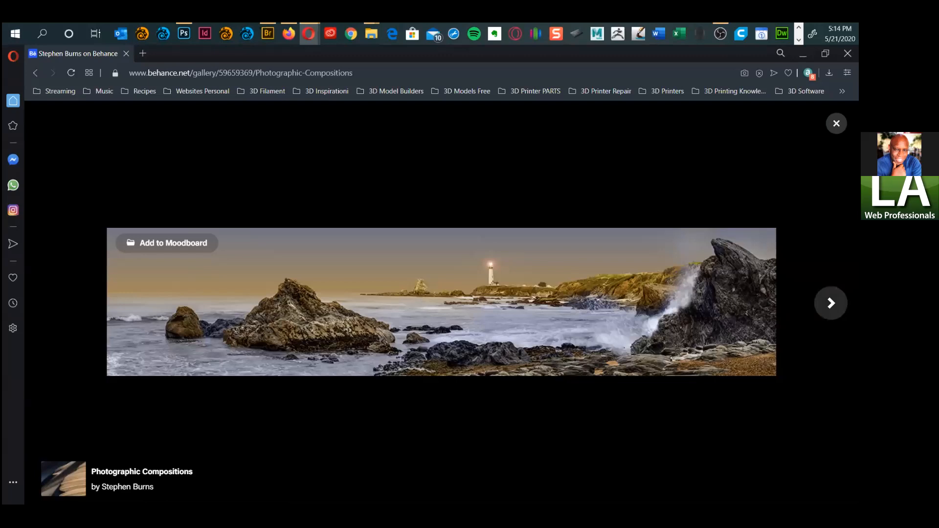
{"action": "left_click", "coordinate": [831, 304]}
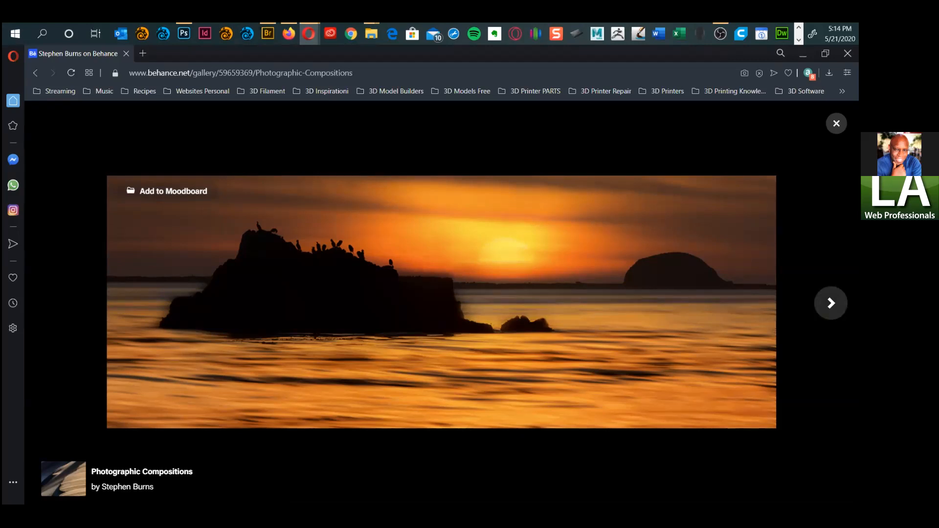
{"action": "left_click", "coordinate": [832, 304]}
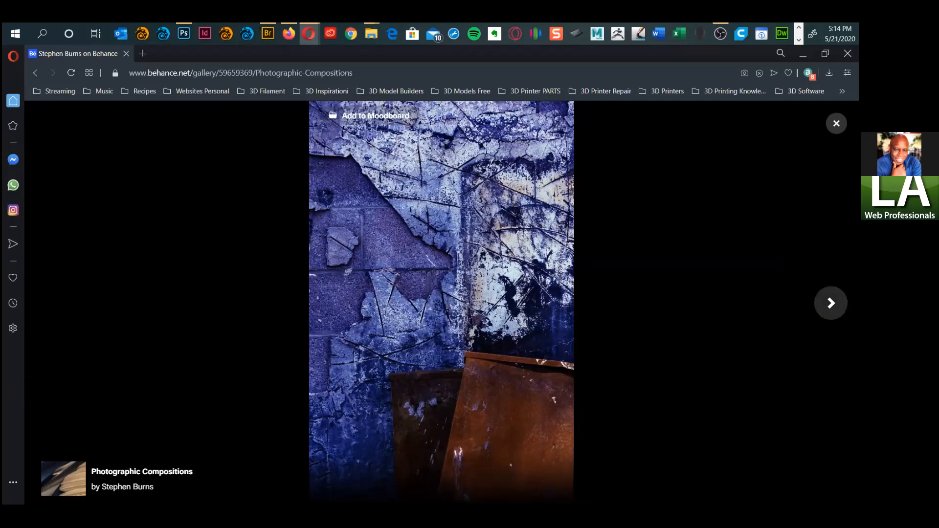
{"action": "left_click", "coordinate": [831, 304]}
{"action": "left_click", "coordinate": [831, 304]}
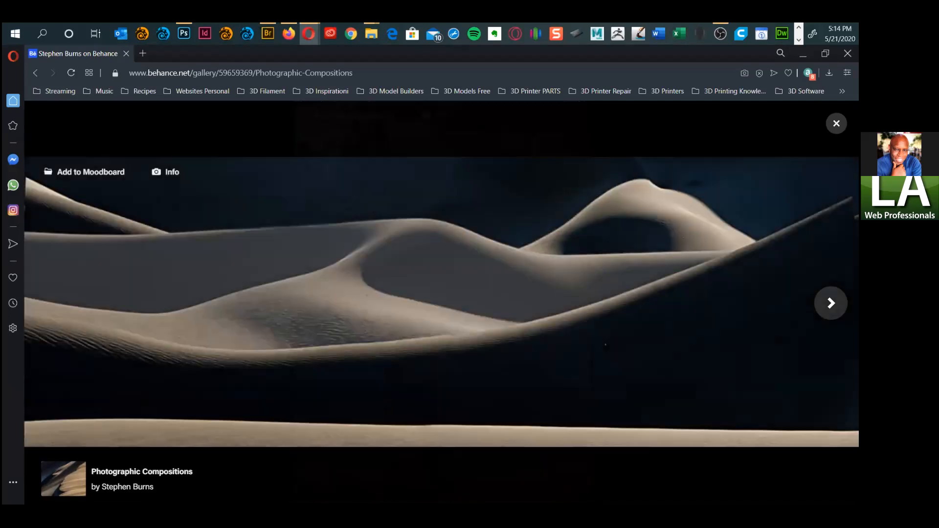
{"action": "left_click", "coordinate": [831, 303]}
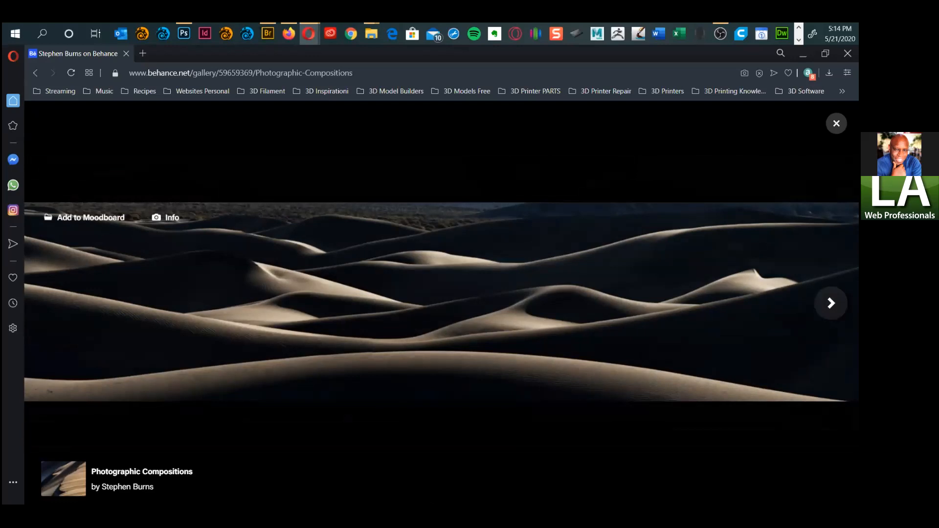
{"action": "left_click", "coordinate": [837, 123]}
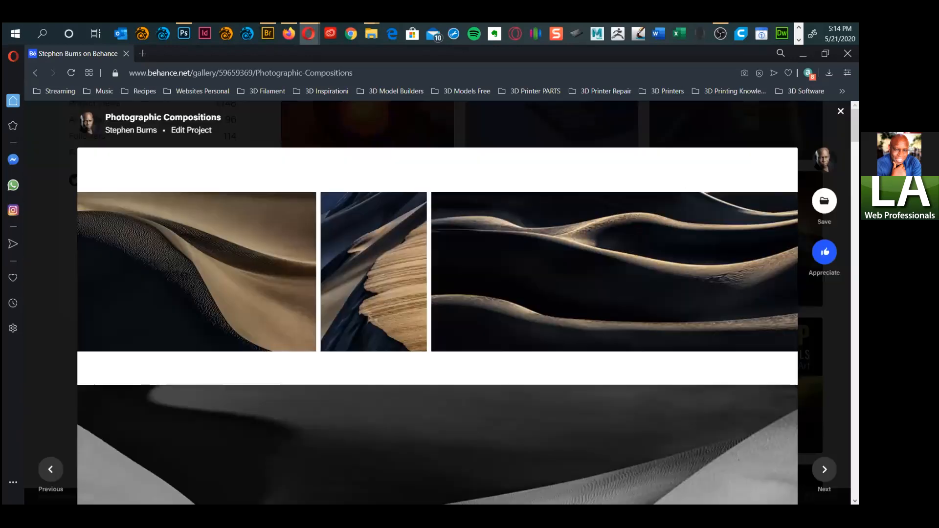
Step: Close the Photographic Compositions project and open the Adobe Twitch Projects gallery from the starship thumbnail
{"action": "left_click", "coordinate": [840, 111]}
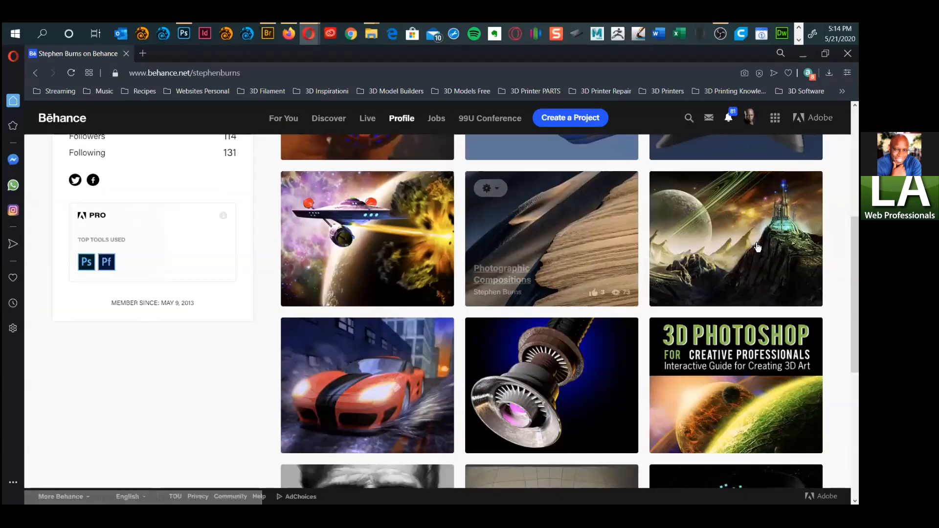
{"action": "mouse_move", "coordinate": [855, 294]}
{"action": "left_mouse_down"}
{"action": "mouse_move", "coordinate": [855, 242]}
{"action": "mouse_move", "coordinate": [855, 291]}
{"action": "left_mouse_up"}
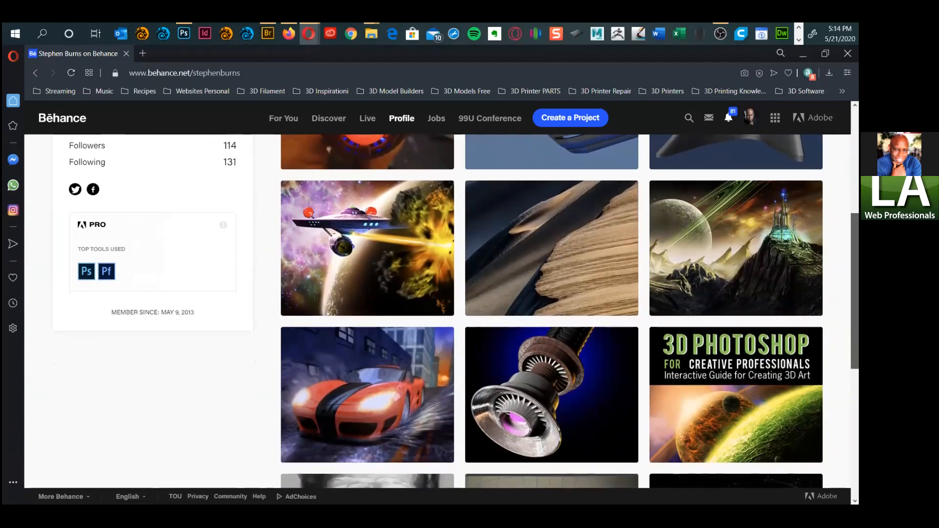
{"action": "left_click", "coordinate": [374, 250]}
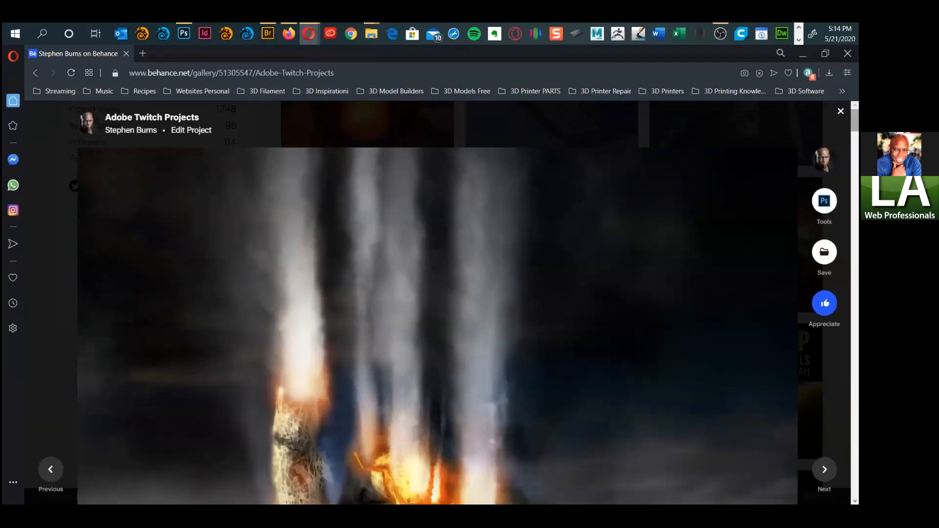
Step: Examine the Adobe Twitch Projects artwork, from the burning hand composite down to the spaceship flying past the skyscrapers
{"action": "scroll", "coordinate": [803, 157], "scroll_direction": "down", "scroll_amount": 2}
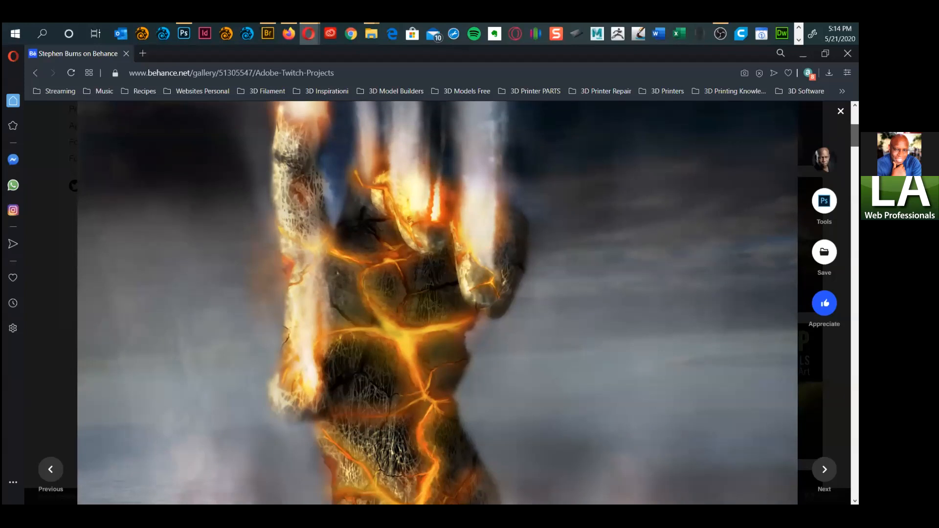
{"action": "scroll", "coordinate": [438, 303], "scroll_direction": "down", "scroll_amount": 4}
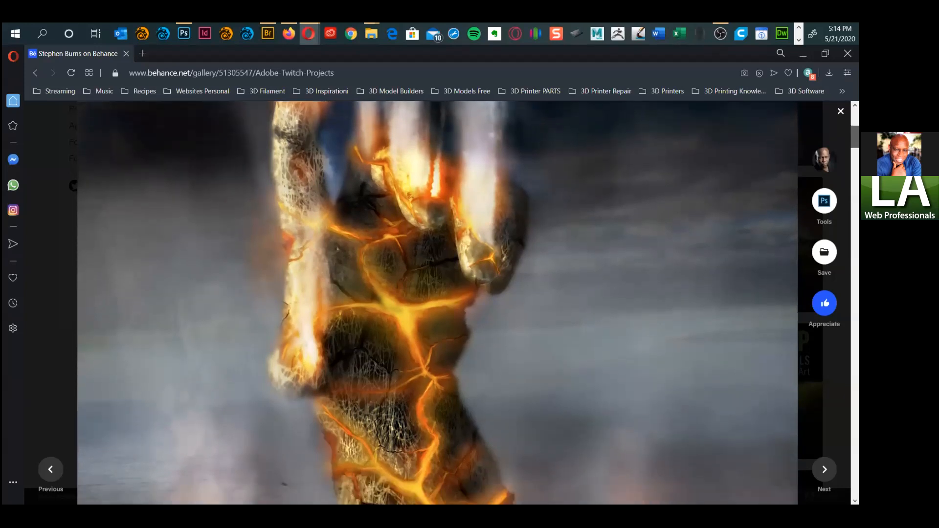
{"action": "scroll", "coordinate": [438, 303], "scroll_direction": "down", "scroll_amount": 5}
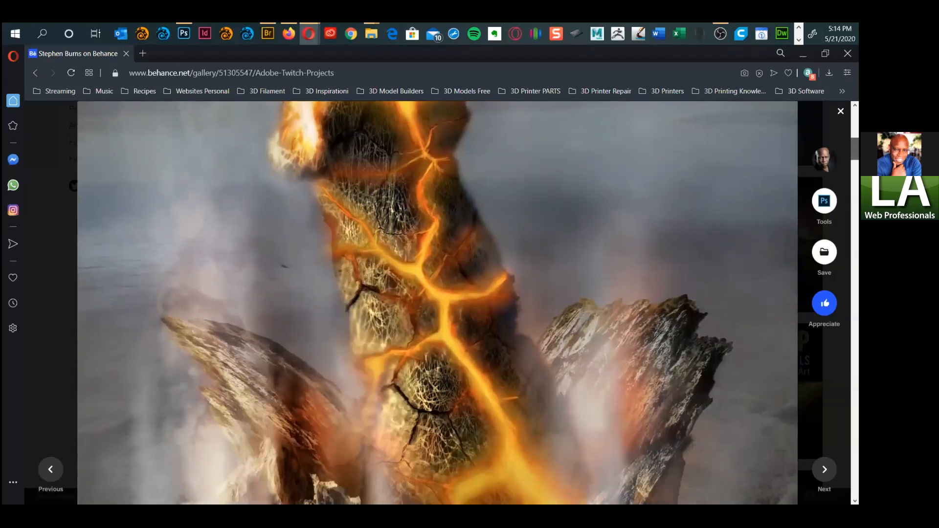
{"action": "scroll", "coordinate": [438, 303], "scroll_direction": "down", "scroll_amount": 7}
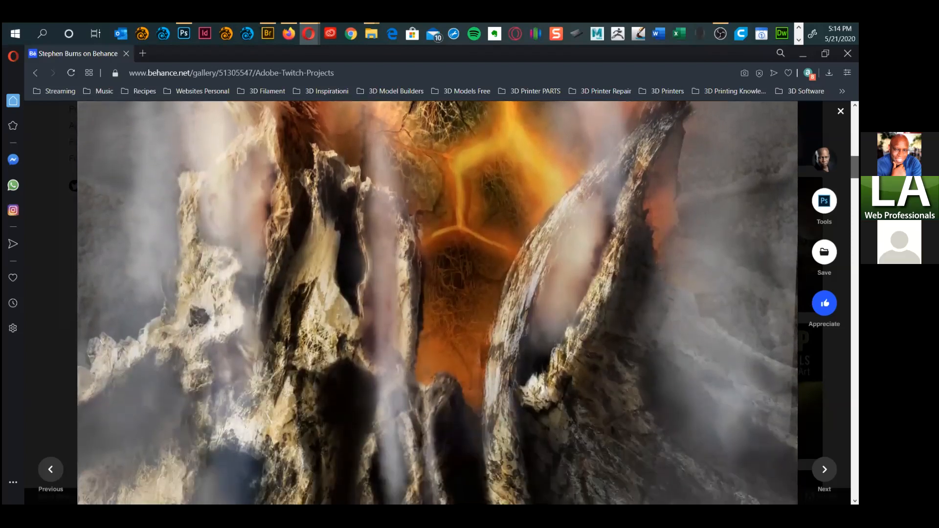
{"action": "scroll", "coordinate": [437, 303], "scroll_direction": "down", "scroll_amount": 7}
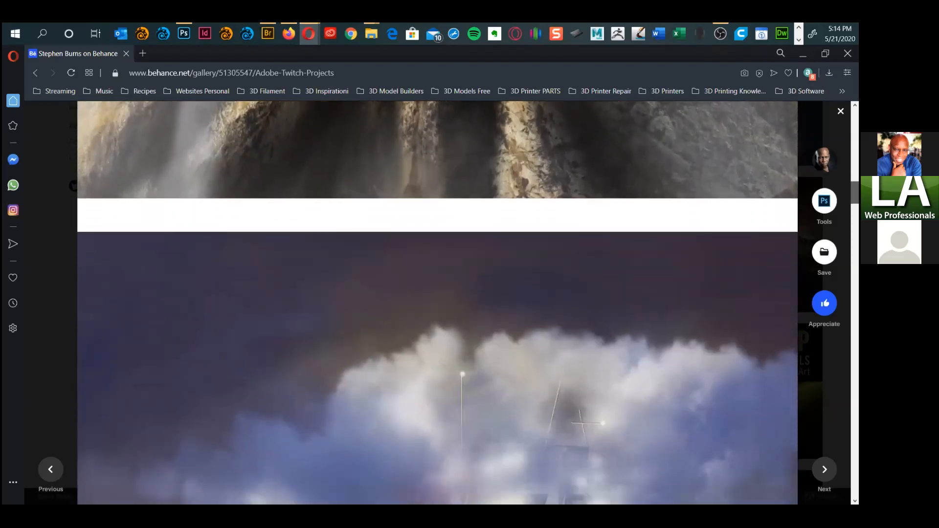
{"action": "scroll", "coordinate": [438, 303], "scroll_direction": "down", "scroll_amount": 4}
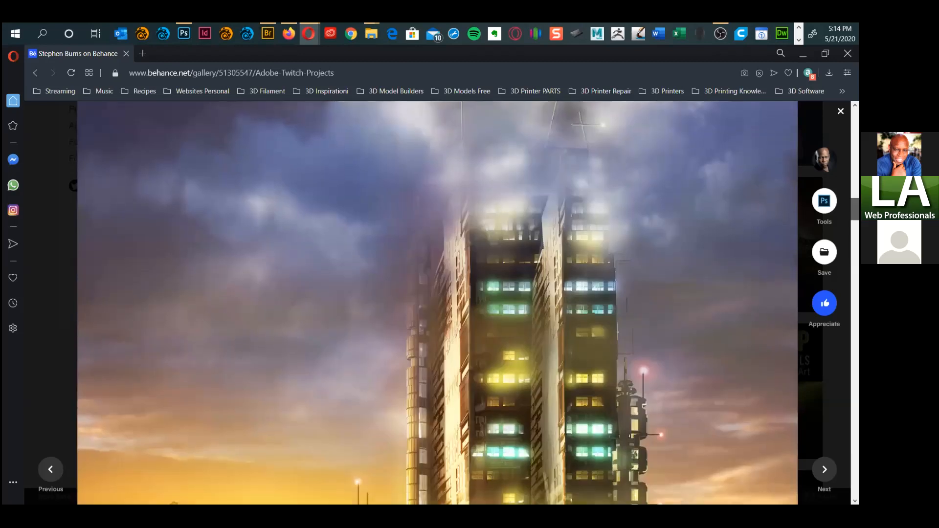
{"action": "scroll", "coordinate": [437, 303], "scroll_direction": "down", "scroll_amount": 2}
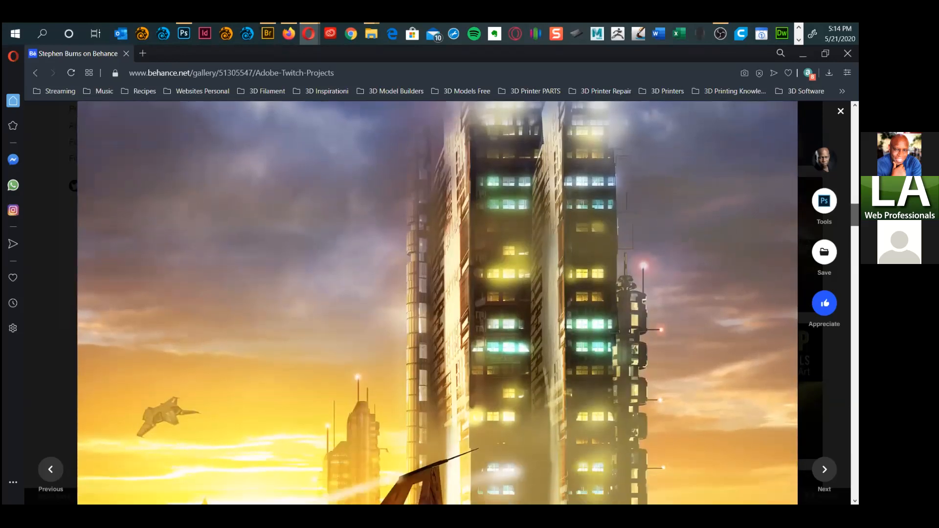
{"action": "scroll", "coordinate": [438, 303], "scroll_direction": "down", "scroll_amount": 1}
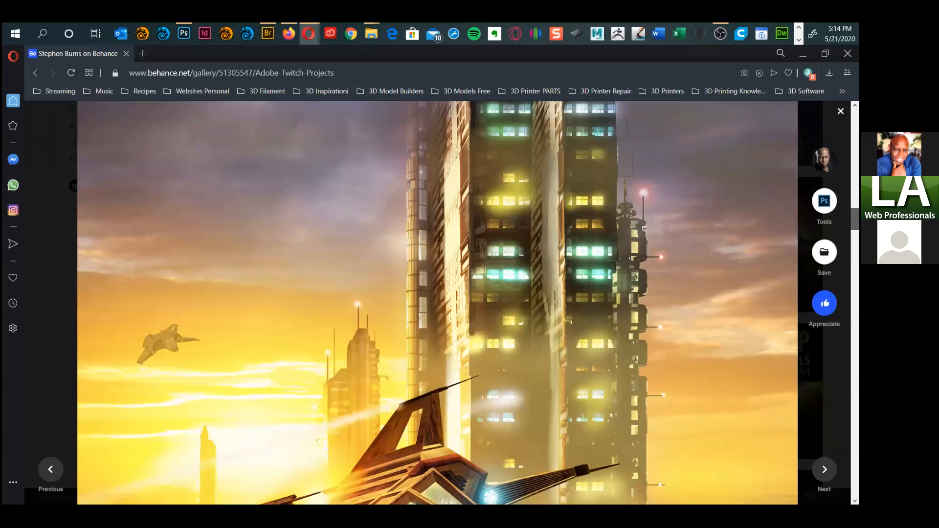
{"action": "scroll", "coordinate": [438, 303], "scroll_direction": "down", "scroll_amount": 5}
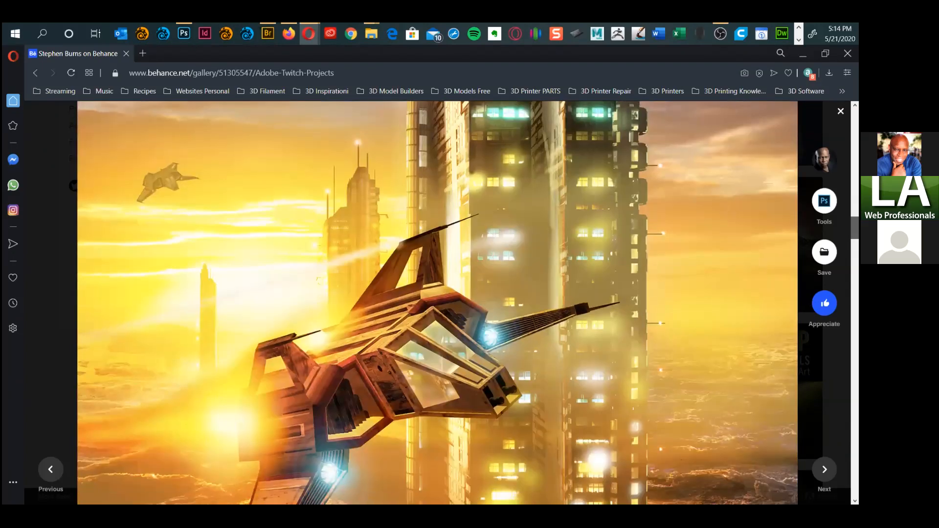
Step: Examine the remaining Adobe Twitch Projects artwork, from the cliffs below the skyscrapers to the starship blasting an asteroid, and return to the gallery's beginning
{"action": "scroll", "coordinate": [438, 303], "scroll_direction": "down", "scroll_amount": 6}
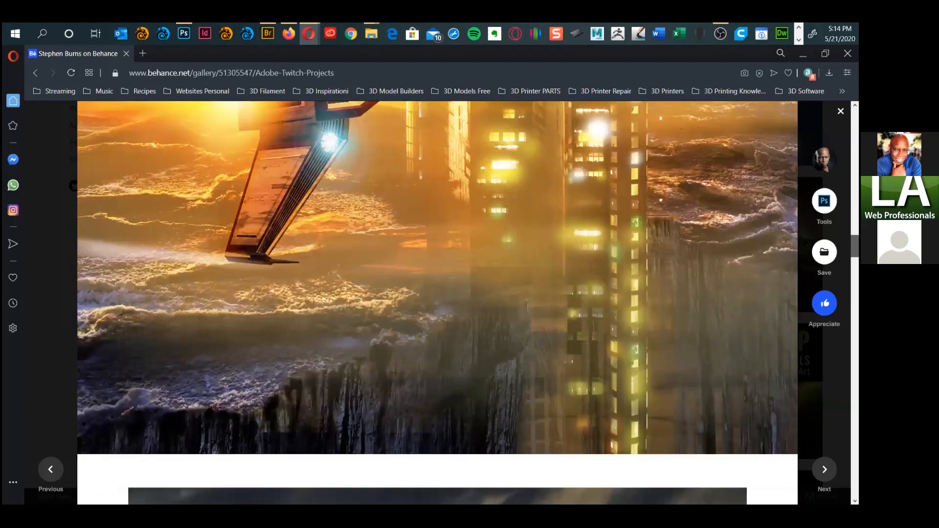
{"action": "scroll", "coordinate": [438, 303], "scroll_direction": "down", "scroll_amount": 3}
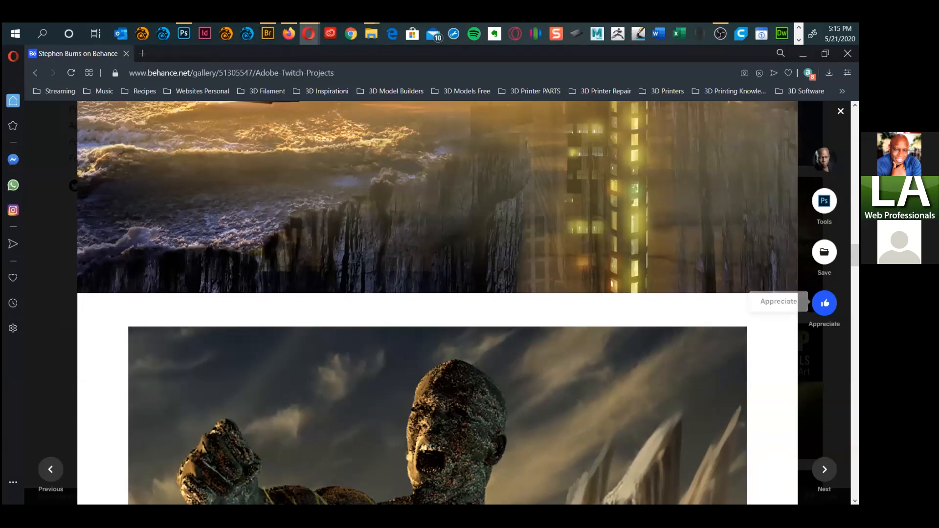
{"action": "scroll", "coordinate": [437, 302], "scroll_direction": "down", "scroll_amount": 3}
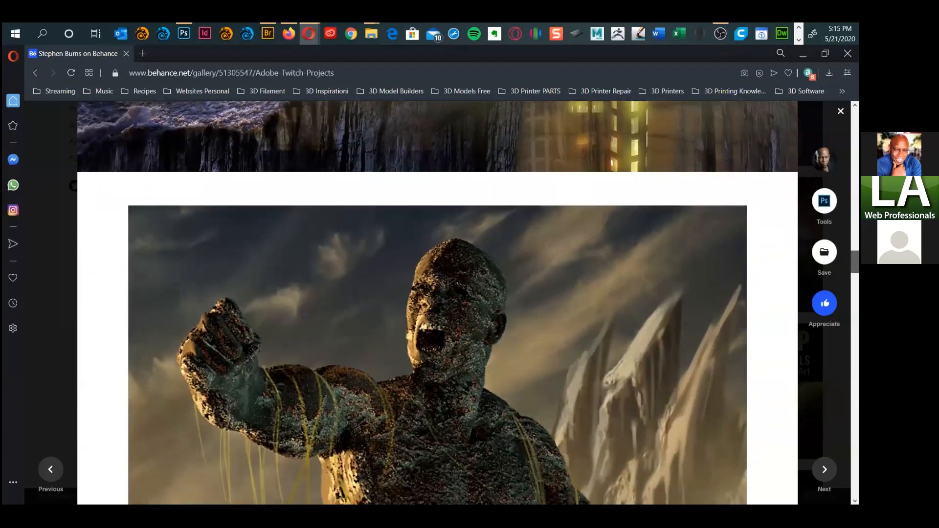
{"action": "mouse_move", "coordinate": [855, 261]}
{"action": "left_mouse_down"}
{"action": "mouse_move", "coordinate": [855, 285]}
{"action": "mouse_move", "coordinate": [855, 274]}
{"action": "left_mouse_up"}
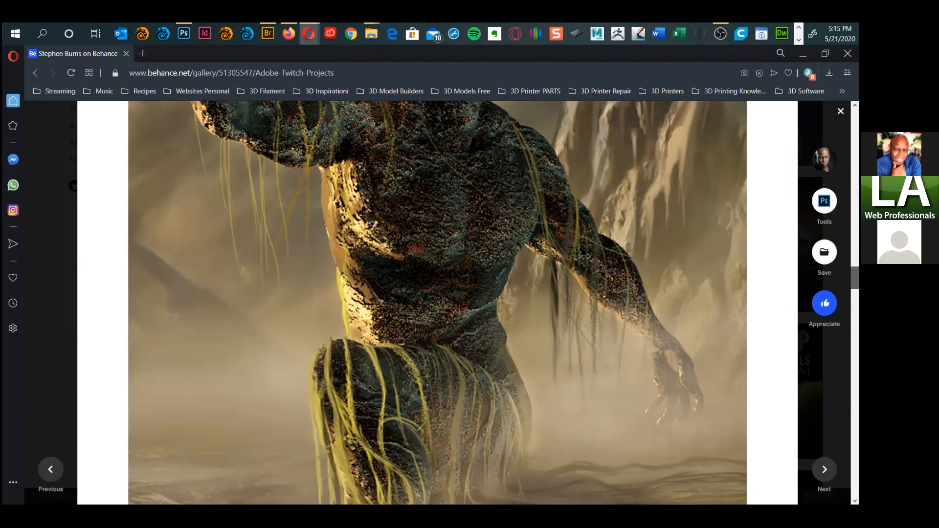
{"action": "left_click_drag", "start_coordinate": [855, 278], "coordinate": [855, 379]}
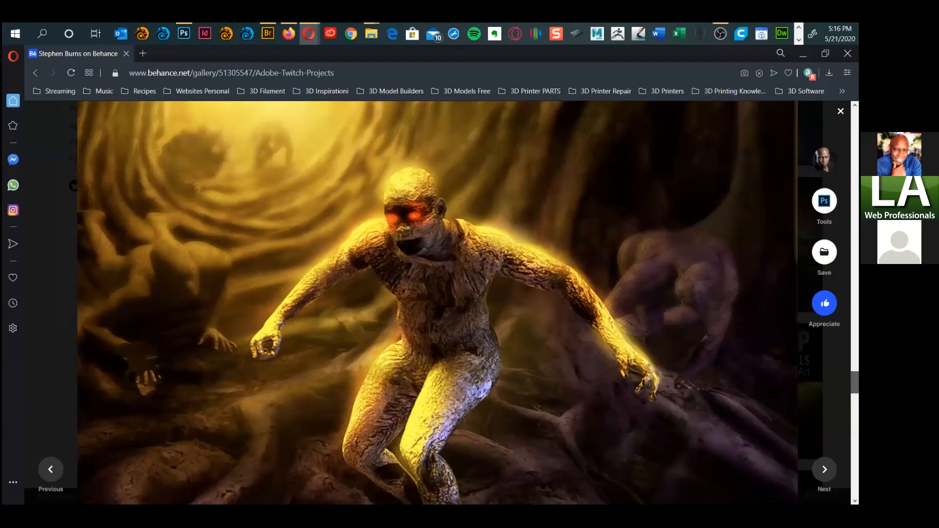
{"action": "left_click_drag", "start_coordinate": [855, 379], "coordinate": [855, 381]}
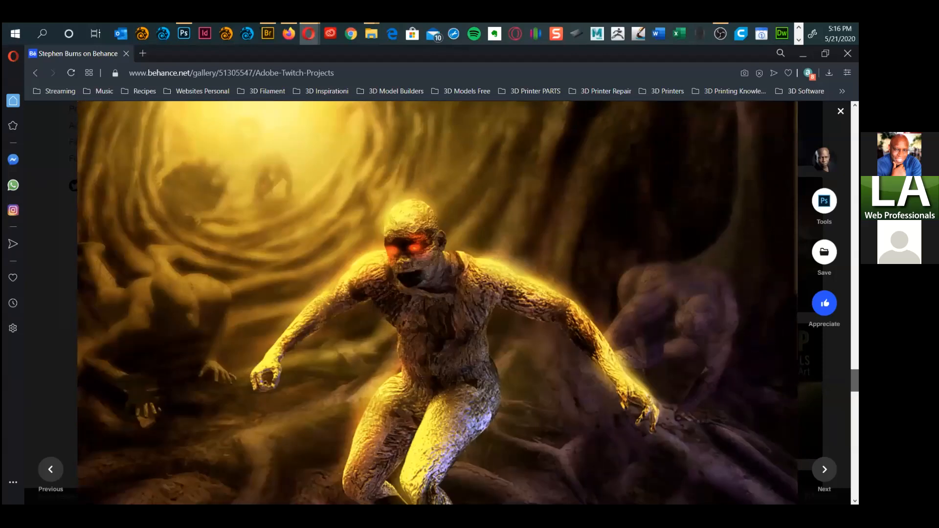
{"action": "left_click_drag", "start_coordinate": [855, 381], "coordinate": [856, 417]}
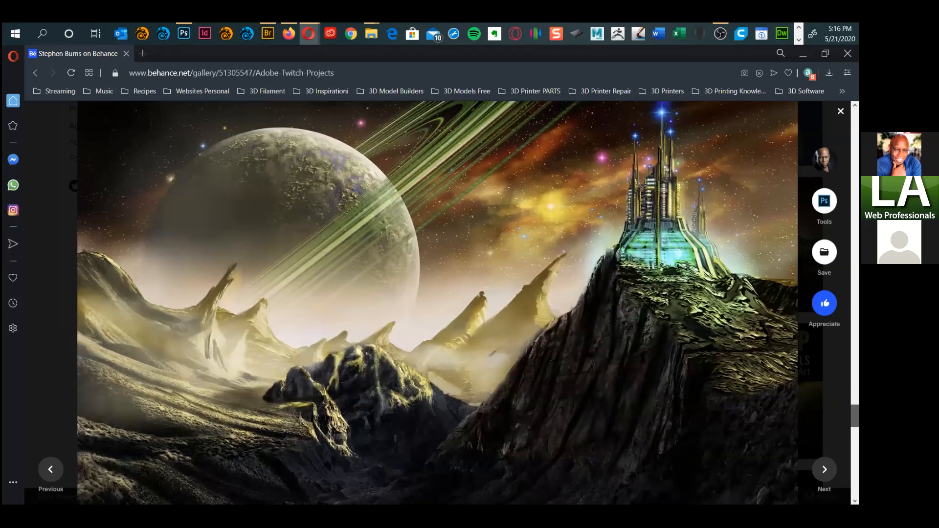
{"action": "left_click_drag", "start_coordinate": [855, 416], "coordinate": [855, 441]}
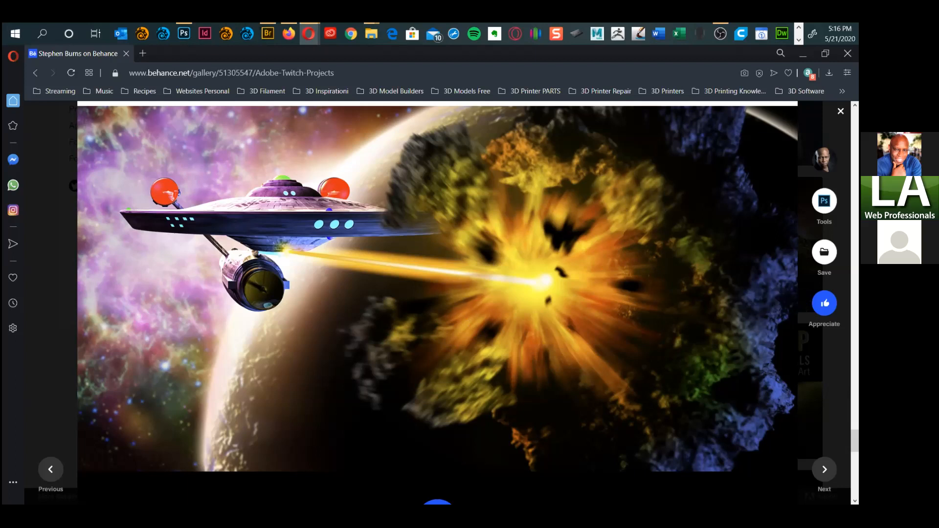
{"action": "scroll", "coordinate": [803, 156], "scroll_direction": "down", "scroll_amount": 7}
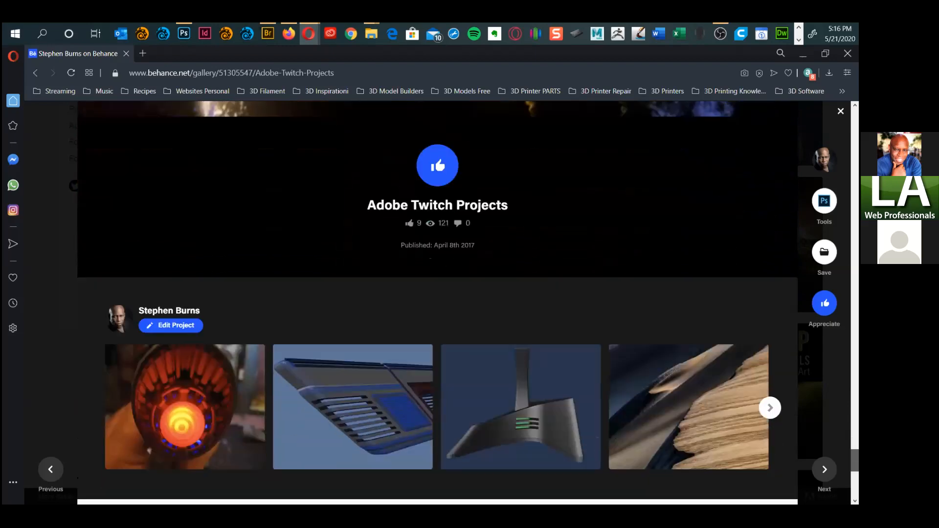
{"action": "scroll", "coordinate": [803, 157], "scroll_direction": "down", "scroll_amount": 4}
{"action": "scroll", "coordinate": [804, 156], "scroll_direction": "up", "scroll_amount": 10}
{"action": "scroll", "coordinate": [803, 157], "scroll_direction": "up", "scroll_amount": 15}
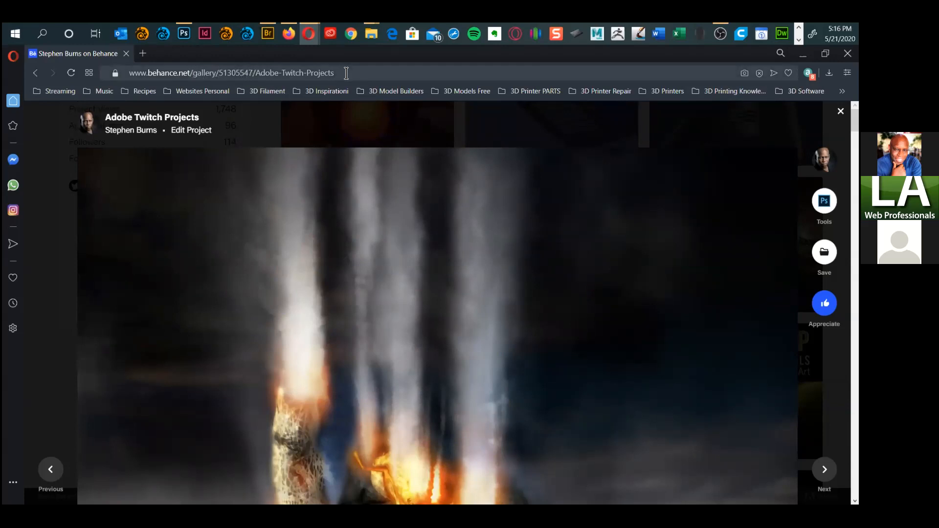
Step: Go back from the Adobe Twitch Projects gallery to the artist's Behance profile page and minimize the browser
{"action": "left_click", "coordinate": [41, 73]}
{"action": "left_click", "coordinate": [40, 72]}
{"action": "left_click", "coordinate": [59, 72]}
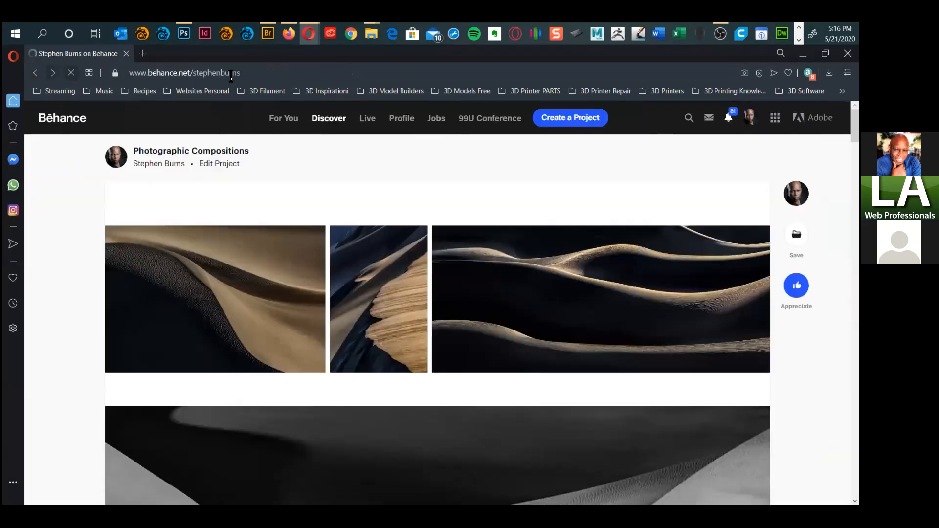
{"action": "left_click", "coordinate": [230, 73]}
{"action": "mouse_move", "coordinate": [284, 157]}
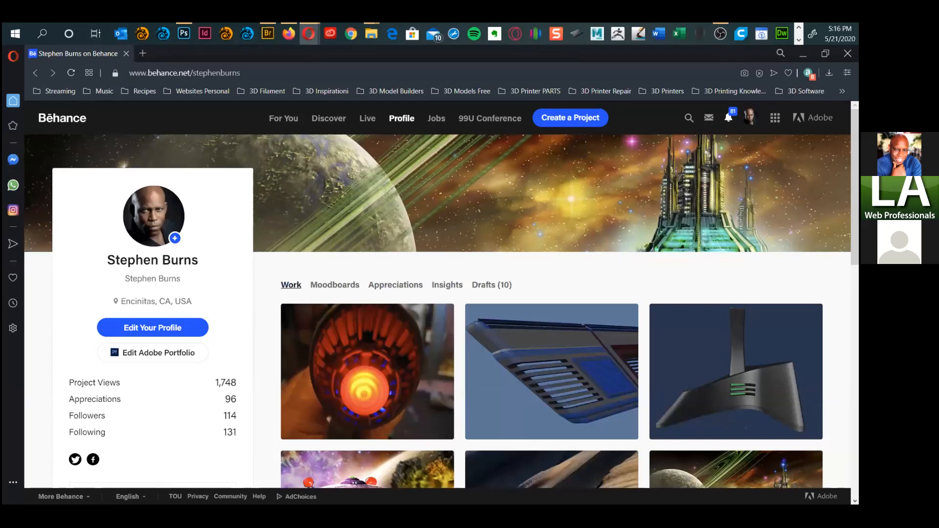
{"action": "left_click", "coordinate": [61, 497]}
{"action": "left_click", "coordinate": [803, 54]}
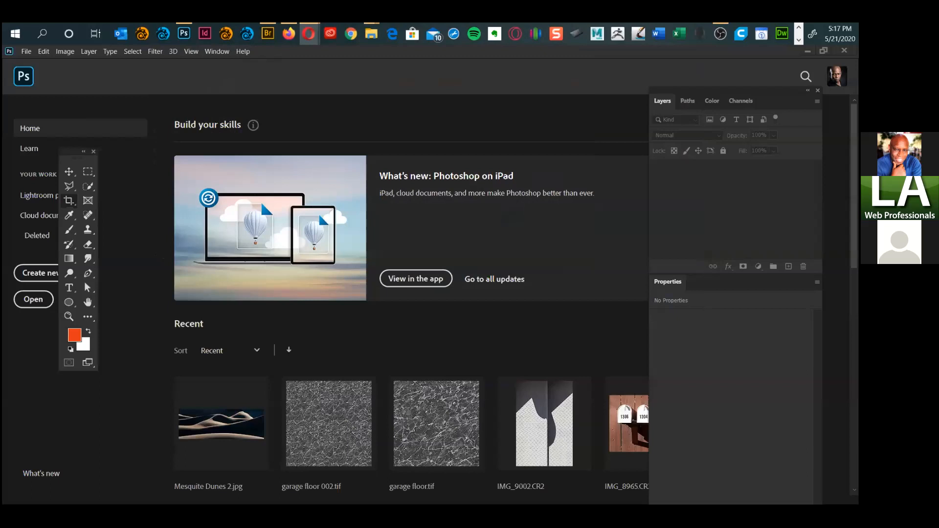
Step: Switch to Adobe Bridge and open the photos subfolder of the Luminosity Masking folder
{"action": "left_click", "coordinate": [268, 33]}
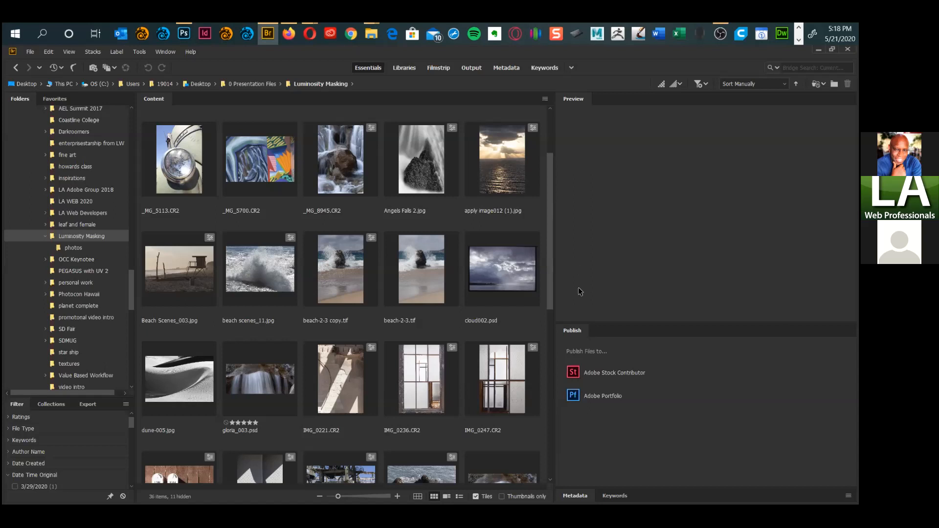
{"action": "left_click_drag", "start_coordinate": [554, 241], "coordinate": [159, 264]}
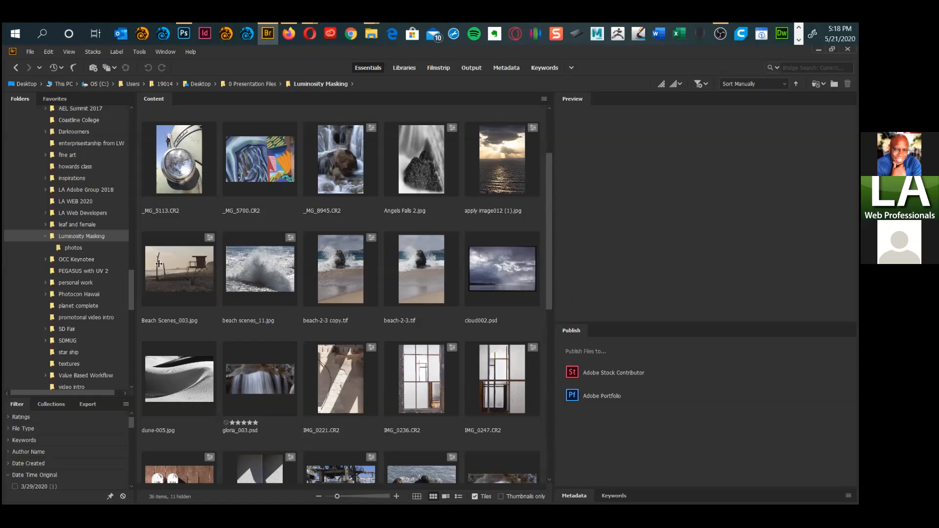
{"action": "left_click", "coordinate": [73, 248]}
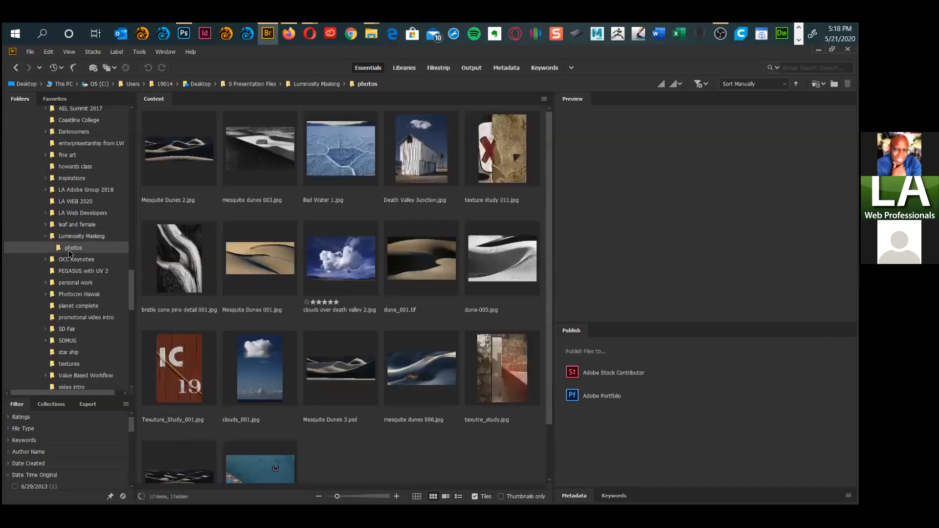
Step: View the photos full screen one after another, from Mesquite Dunes 2.jpg to clouds over death valley 2.jpg, and close the full-screen preview
{"action": "left_click", "coordinate": [170, 159]}
{"action": "key", "text": "space"}
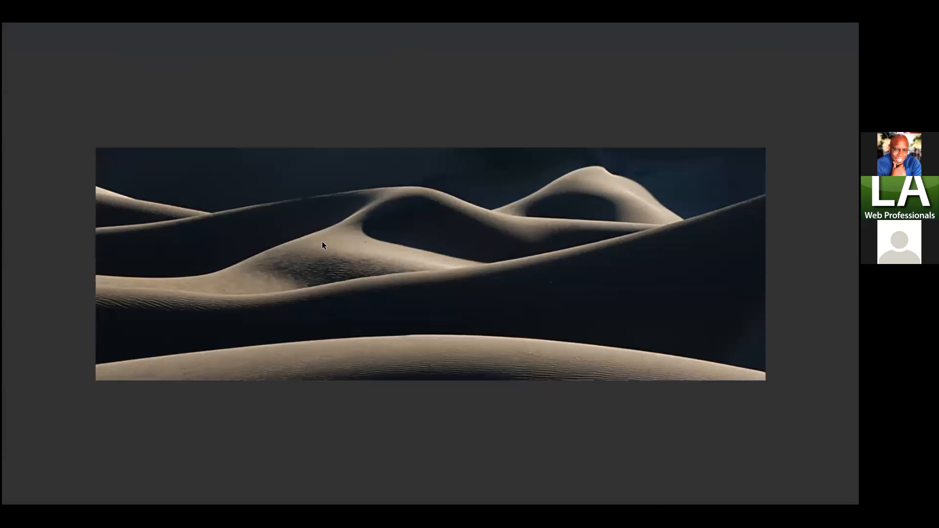
{"action": "key", "text": "Right"}
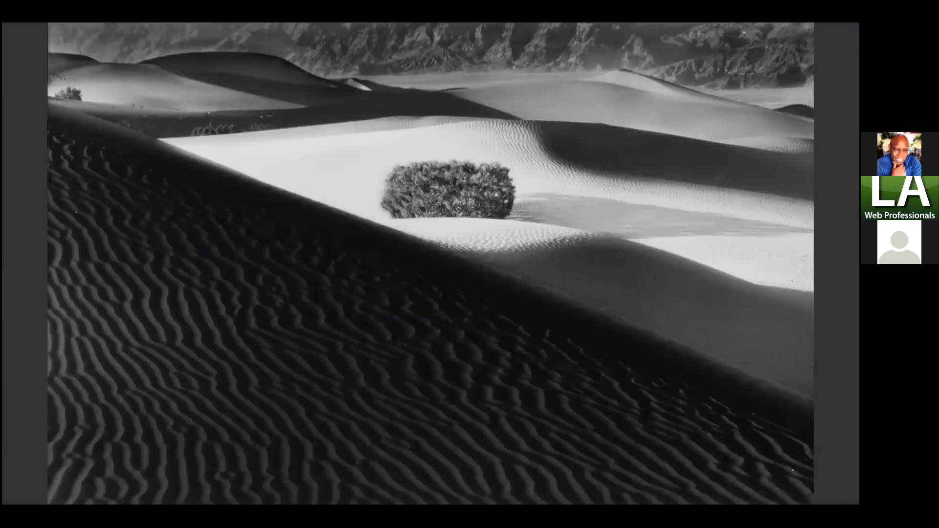
{"action": "key", "text": "Right"}
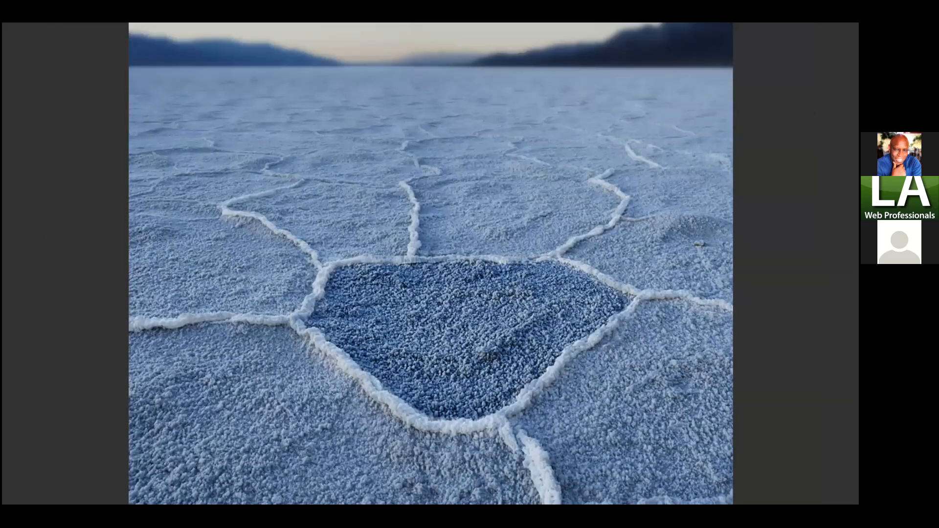
{"action": "key", "text": "Right"}
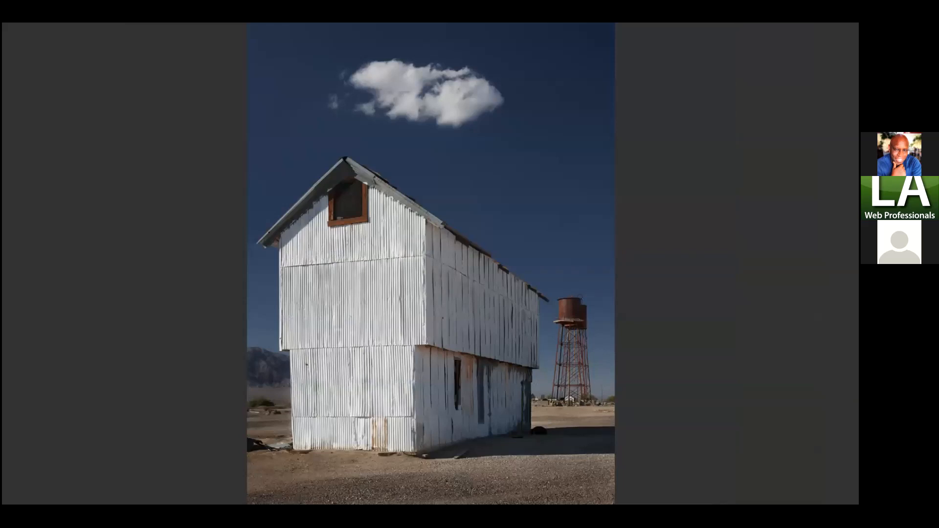
{"action": "key", "text": "Right"}
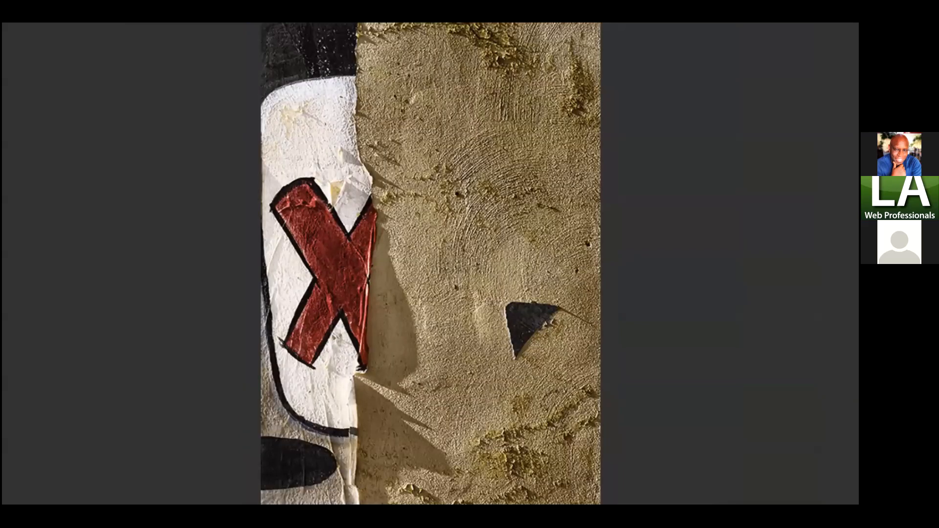
{"action": "key", "text": "Right"}
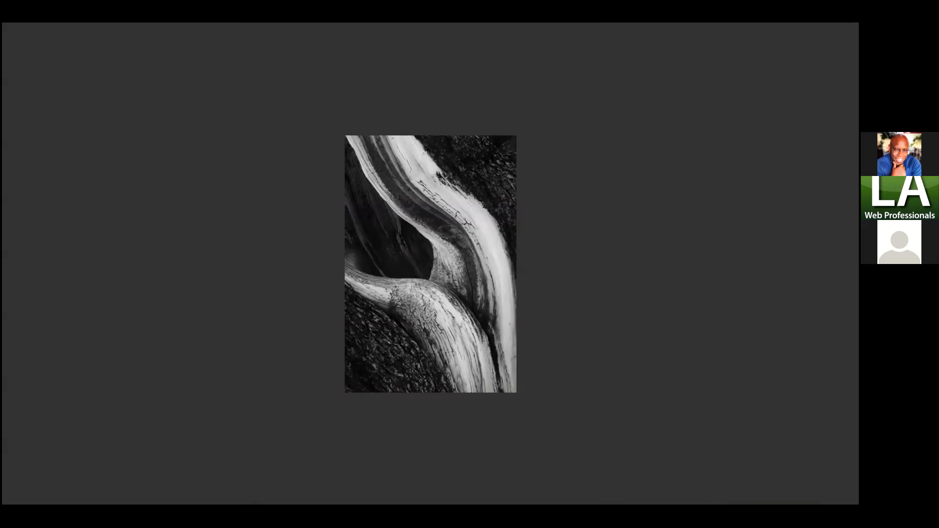
{"action": "key", "text": "Right"}
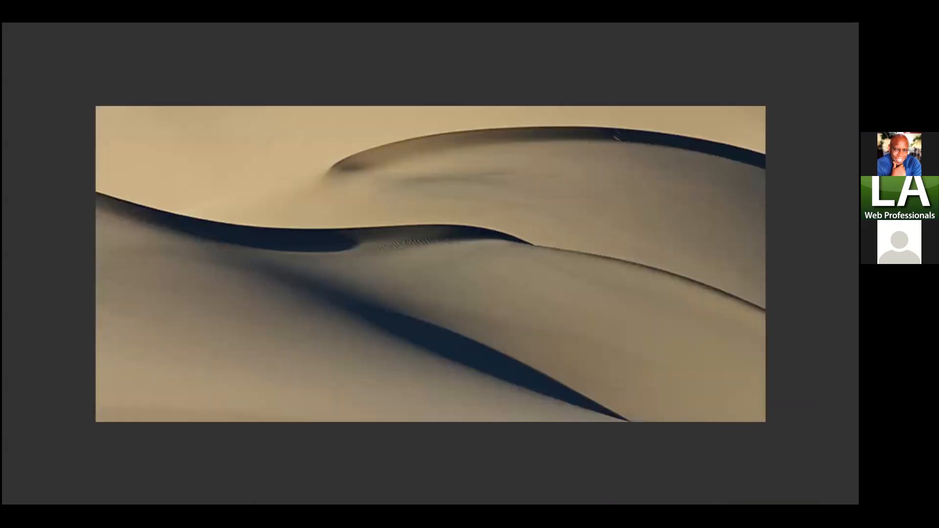
{"action": "key", "text": "Right"}
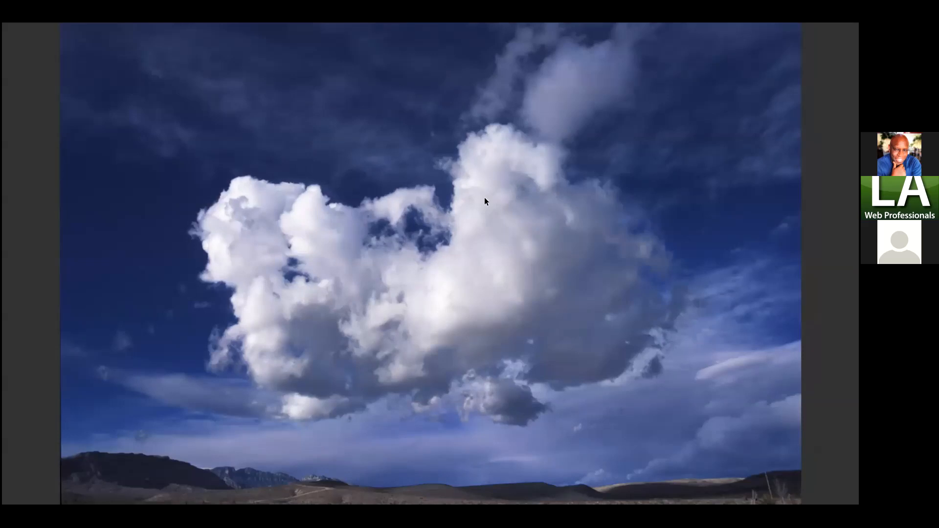
{"action": "key", "text": "space"}
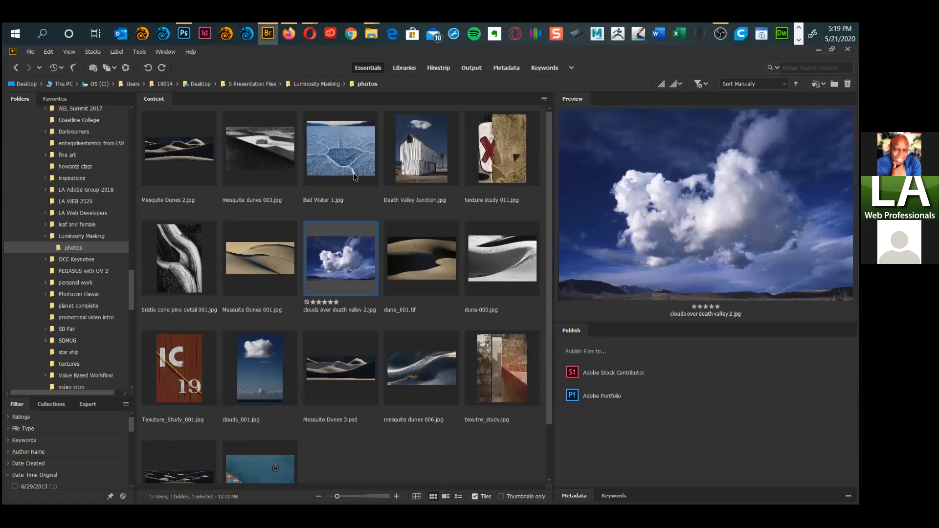
Step: Duplicate _MG_2983.CR2 in the Luminosity Masking folder and open the copy in Camera Raw
{"action": "left_click", "coordinate": [16, 67]}
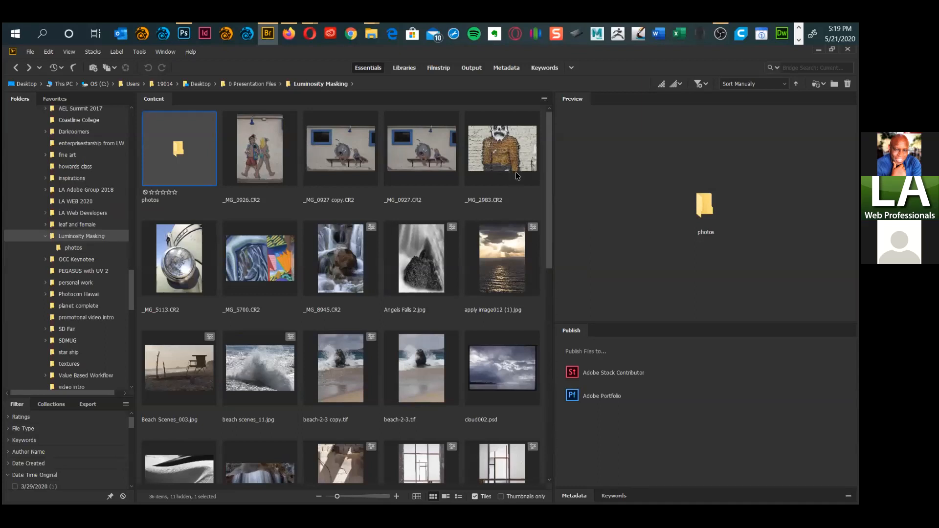
{"action": "left_click", "coordinate": [486, 159]}
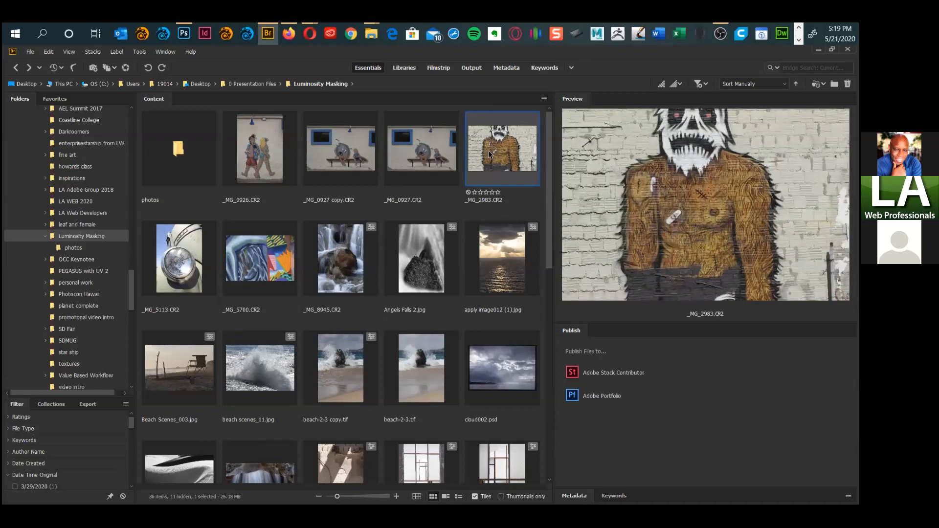
{"action": "key", "text": "ctrl+d"}
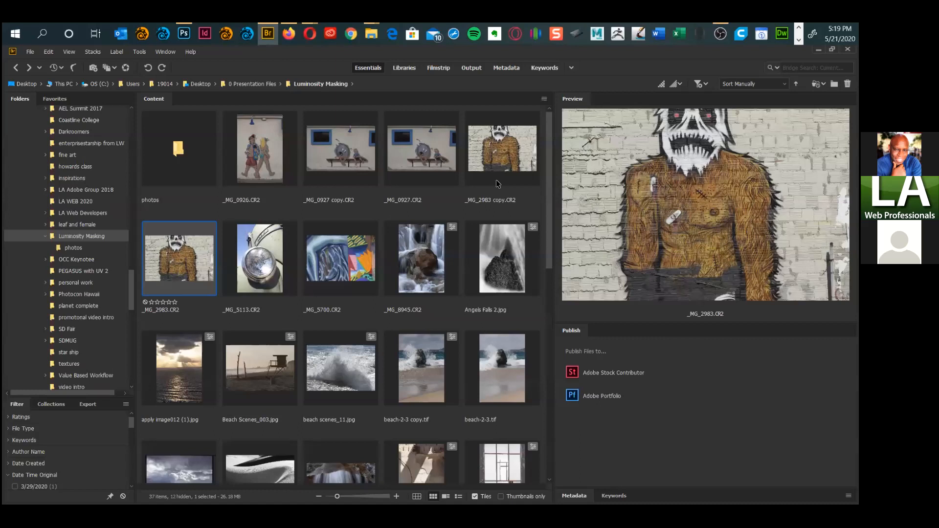
{"action": "double_click", "coordinate": [495, 155]}
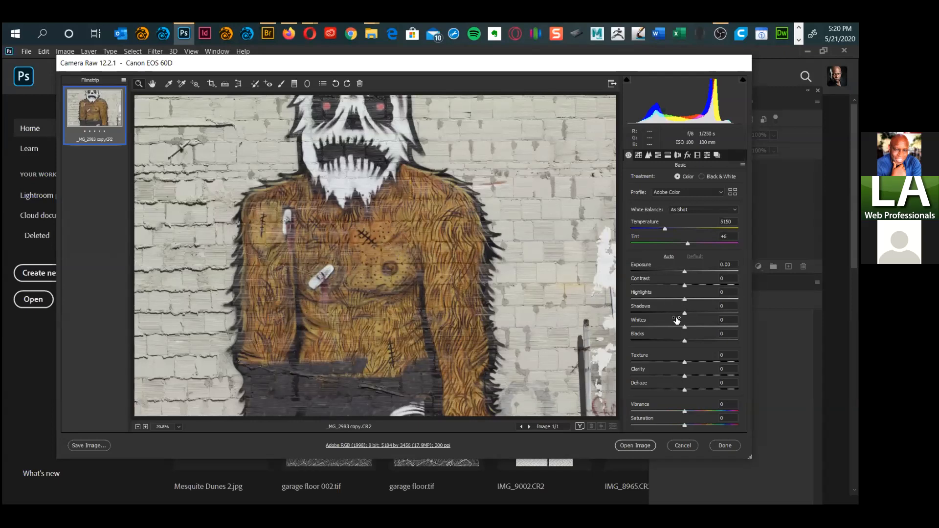
Step: Try a Contrast of +78 on the mural photo and reset the setting to its default
{"action": "left_click_drag", "start_coordinate": [685, 285], "coordinate": [727, 287]}
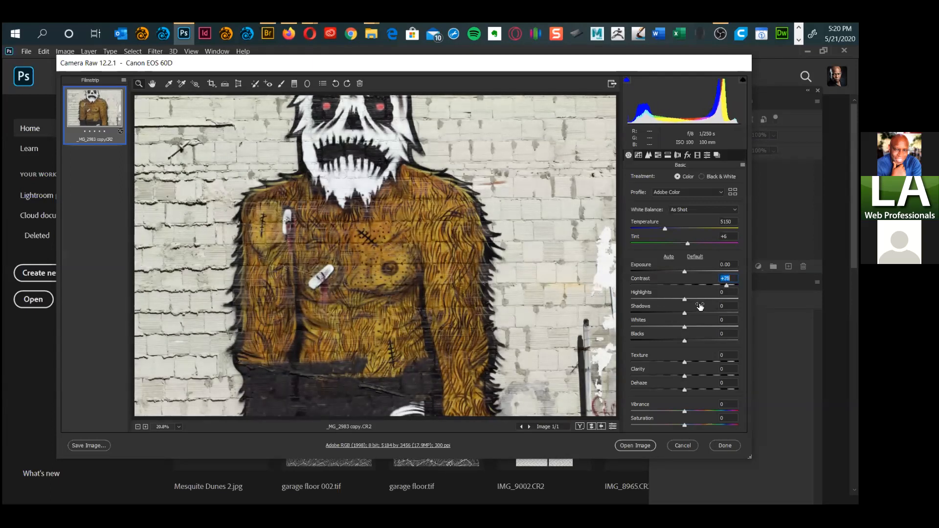
{"action": "left_click", "coordinate": [726, 284]}
{"action": "left_click_drag", "start_coordinate": [728, 287], "coordinate": [723, 286]}
{"action": "double_click", "coordinate": [723, 286]}
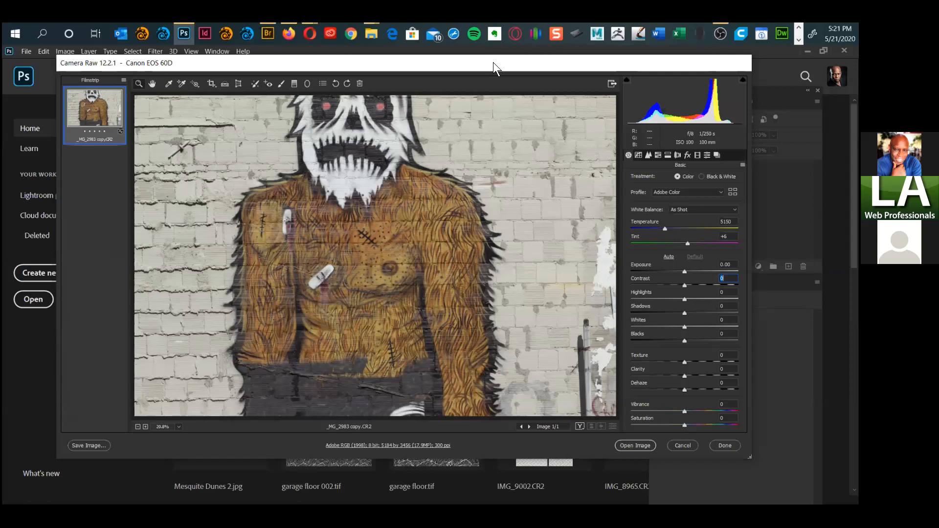
Step: Turn on Remove Chromatic Aberration and Enable Profile Corrections in the mural photo's lens corrections
{"action": "left_click_drag", "start_coordinate": [495, 60], "coordinate": [481, 58]}
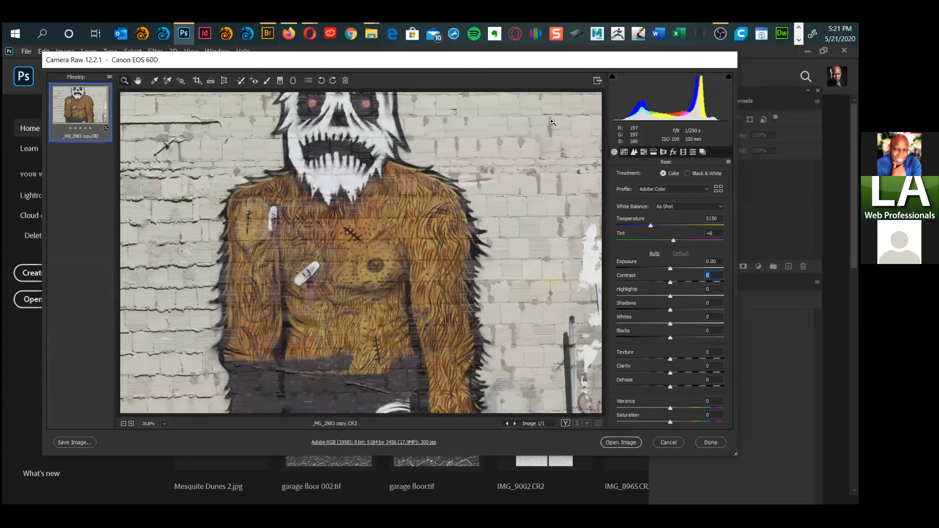
{"action": "left_click", "coordinate": [664, 152]}
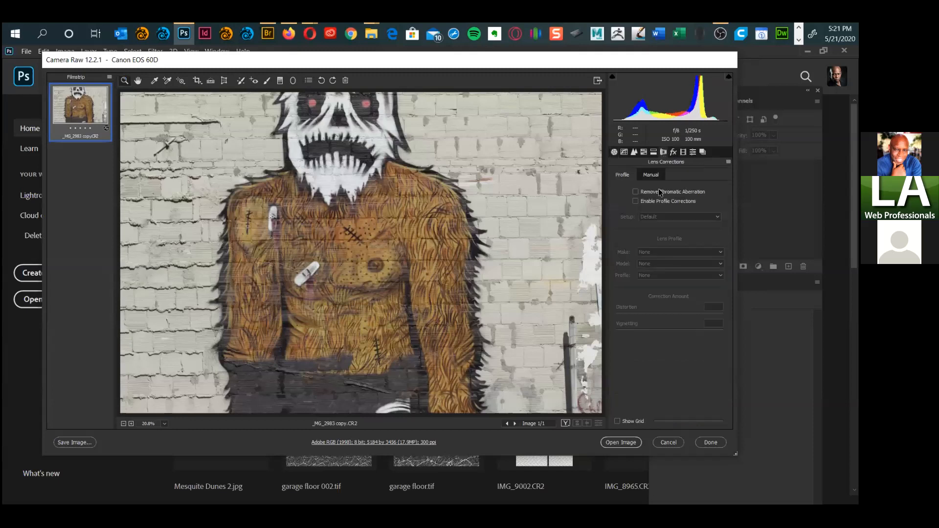
{"action": "left_click", "coordinate": [634, 192]}
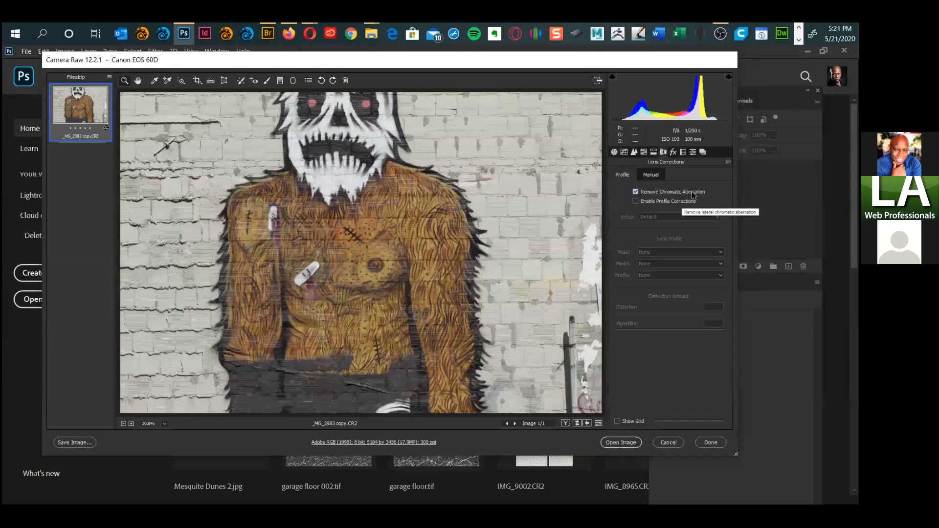
{"action": "left_click", "coordinate": [636, 201]}
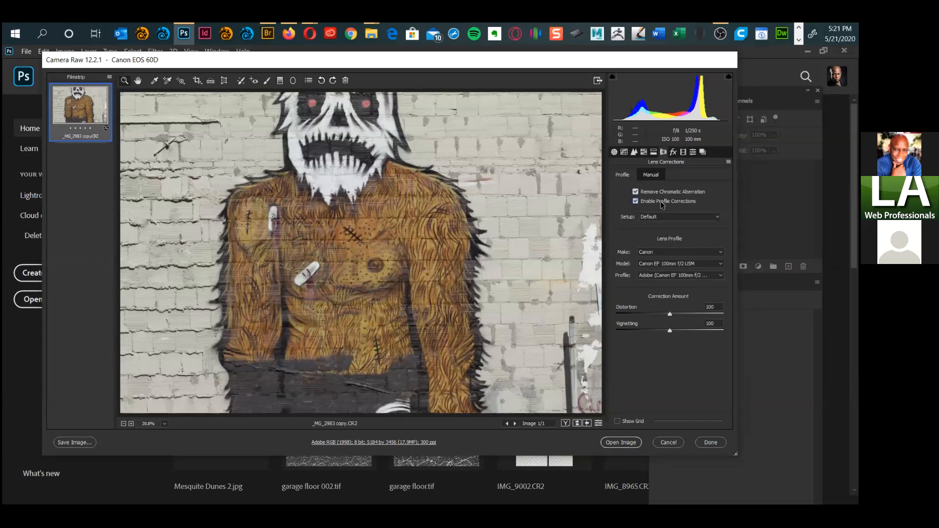
Step: Desaturate the mural photo with a Saturation of -100 and enlarge the Camera Raw window
{"action": "left_click", "coordinate": [614, 152]}
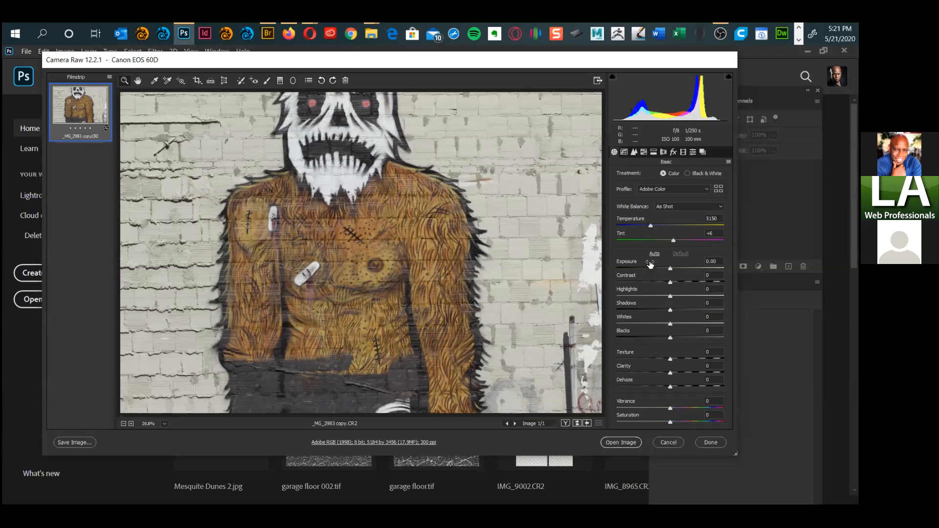
{"action": "left_click", "coordinate": [668, 422]}
{"action": "type", "text": "-100"}
{"action": "key", "text": "Return"}
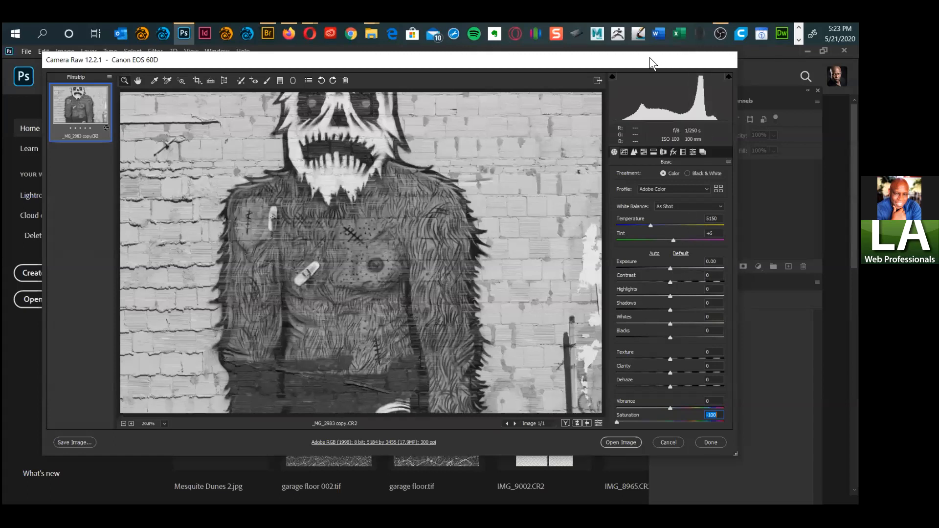
{"action": "left_click_drag", "start_coordinate": [649, 57], "coordinate": [641, 52]}
{"action": "left_click_drag", "start_coordinate": [726, 449], "coordinate": [793, 497]}
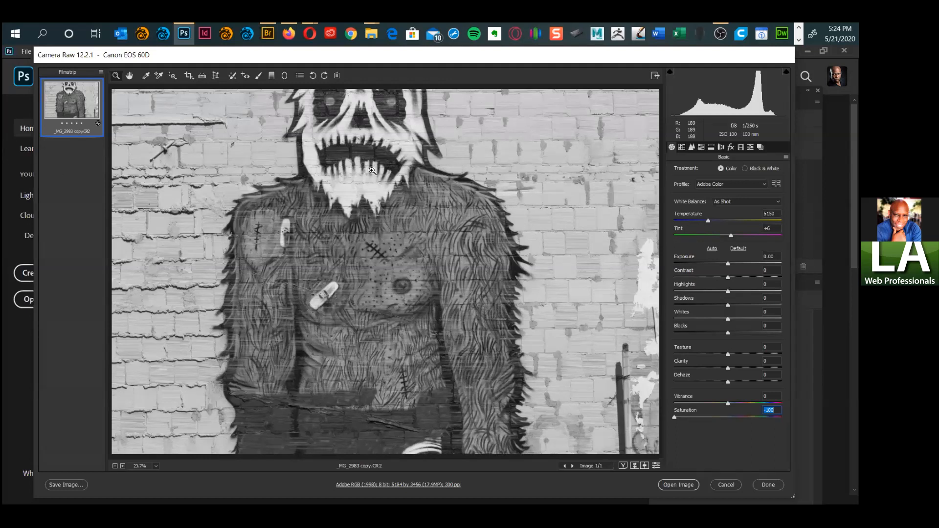
Step: Examine the tones of the desaturated mural's teeth, face, fur and surrounding brick wall up close
{"action": "left_click", "coordinate": [420, 200]}
{"action": "key", "text": "ctrl+plus"}
{"action": "left_click_drag", "start_coordinate": [390, 205], "coordinate": [387, 283]}
{"action": "left_click", "coordinate": [387, 283]}
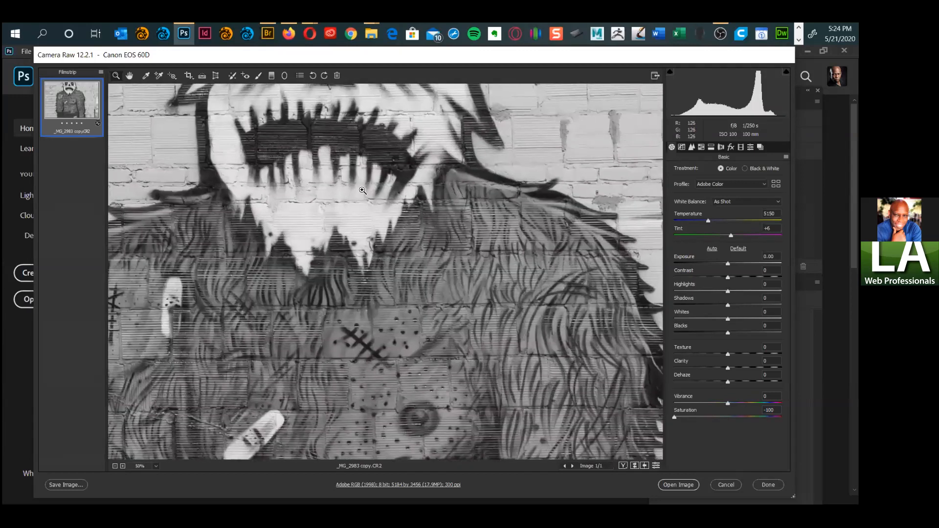
{"action": "left_click_drag", "start_coordinate": [495, 234], "coordinate": [586, 323]}
{"action": "left_click_drag", "start_coordinate": [334, 299], "coordinate": [217, 299]}
{"action": "left_click_drag", "start_coordinate": [466, 307], "coordinate": [178, 172]}
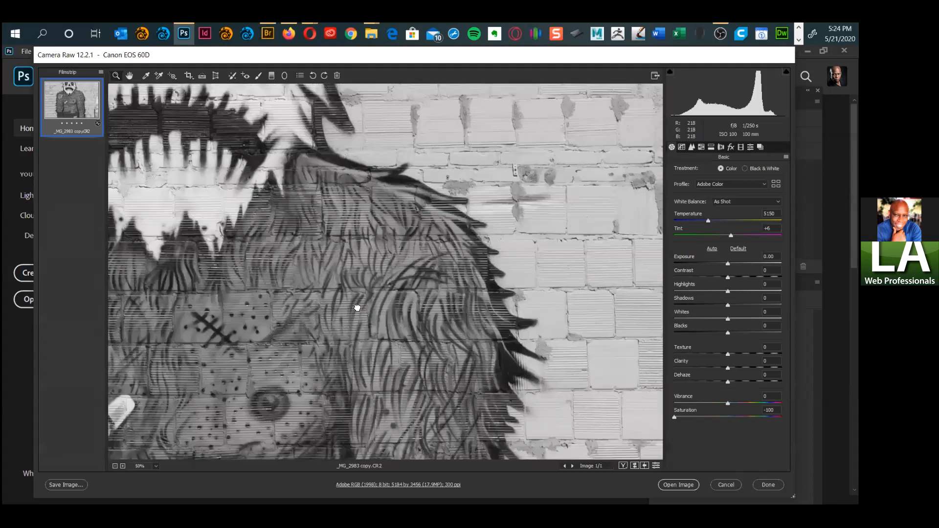
{"action": "left_click_drag", "start_coordinate": [549, 151], "coordinate": [531, 139]}
{"action": "left_click_drag", "start_coordinate": [385, 262], "coordinate": [383, 234]}
{"action": "left_click_drag", "start_coordinate": [319, 300], "coordinate": [379, 233]}
{"action": "left_click_drag", "start_coordinate": [282, 341], "coordinate": [413, 449]}
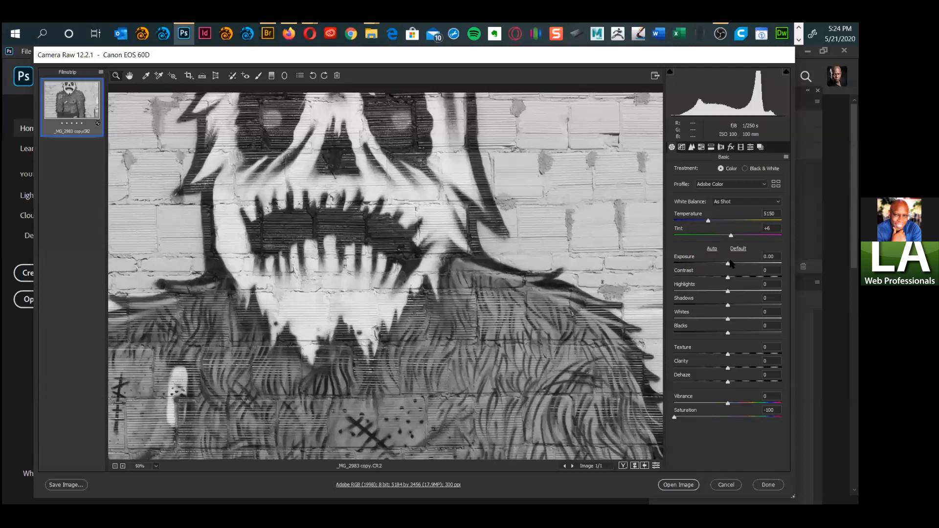
Step: Try an Exposure of -0.15 on the mural photo and reset the setting to its default
{"action": "mouse_move", "coordinate": [729, 264]}
{"action": "left_mouse_down"}
{"action": "mouse_move", "coordinate": [782, 264]}
{"action": "mouse_move", "coordinate": [684, 269]}
{"action": "mouse_move", "coordinate": [770, 266]}
{"action": "mouse_move", "coordinate": [692, 268]}
{"action": "mouse_move", "coordinate": [732, 266]}
{"action": "left_mouse_up"}
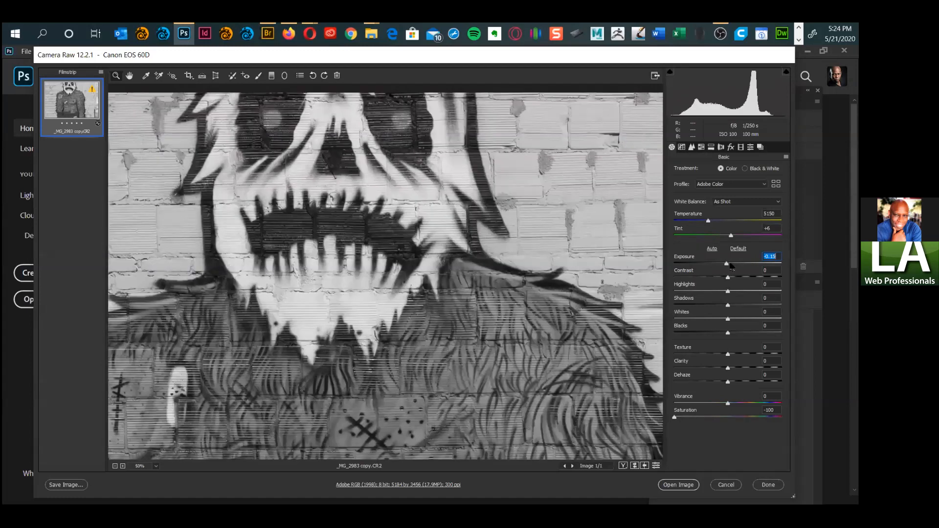
{"action": "double_click", "coordinate": [733, 267]}
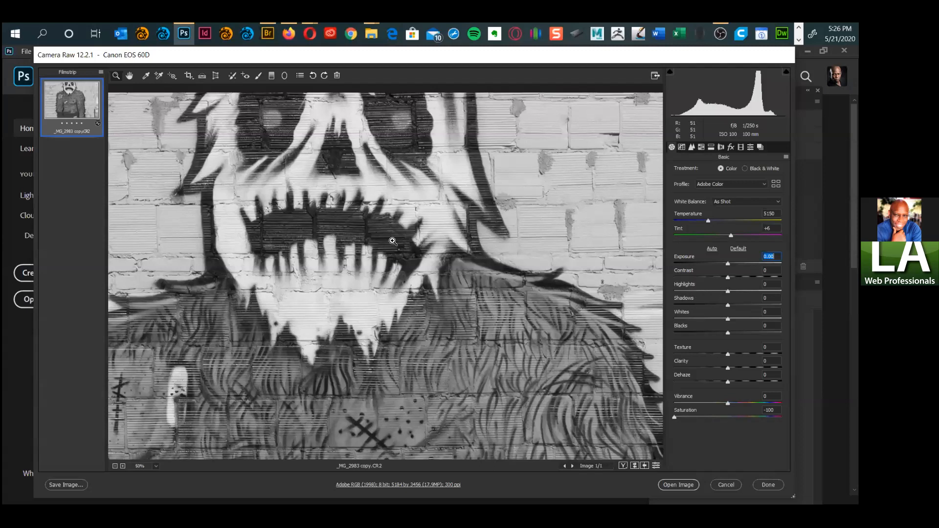
Step: Raise the mural photo's Shadows to +41 to lighten the dark areas of the fur and mouth
{"action": "left_click_drag", "start_coordinate": [362, 236], "coordinate": [394, 318]}
{"action": "left_click_drag", "start_coordinate": [399, 255], "coordinate": [372, 302]}
{"action": "left_click_drag", "start_coordinate": [385, 376], "coordinate": [510, 289]}
{"action": "left_click_drag", "start_coordinate": [531, 440], "coordinate": [498, 338]}
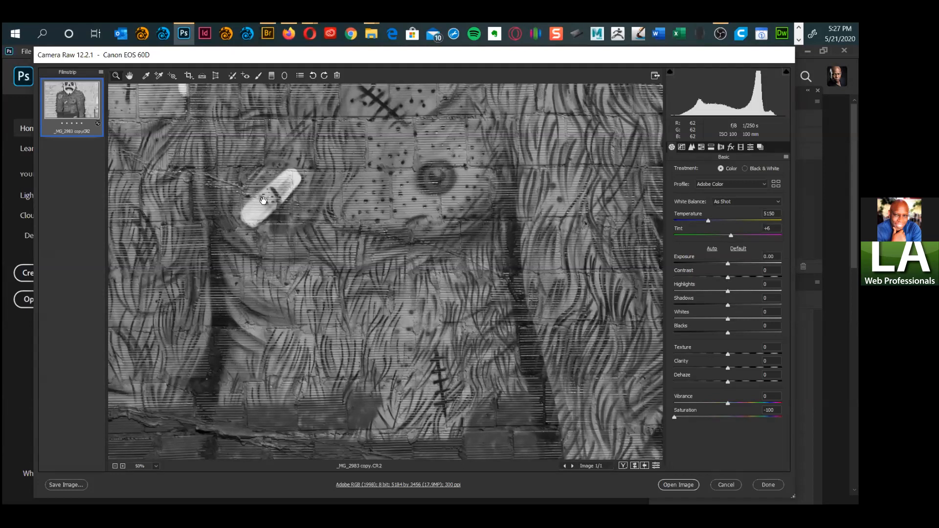
{"action": "left_click_drag", "start_coordinate": [294, 311], "coordinate": [305, 229]}
{"action": "left_click_drag", "start_coordinate": [319, 276], "coordinate": [296, 375]}
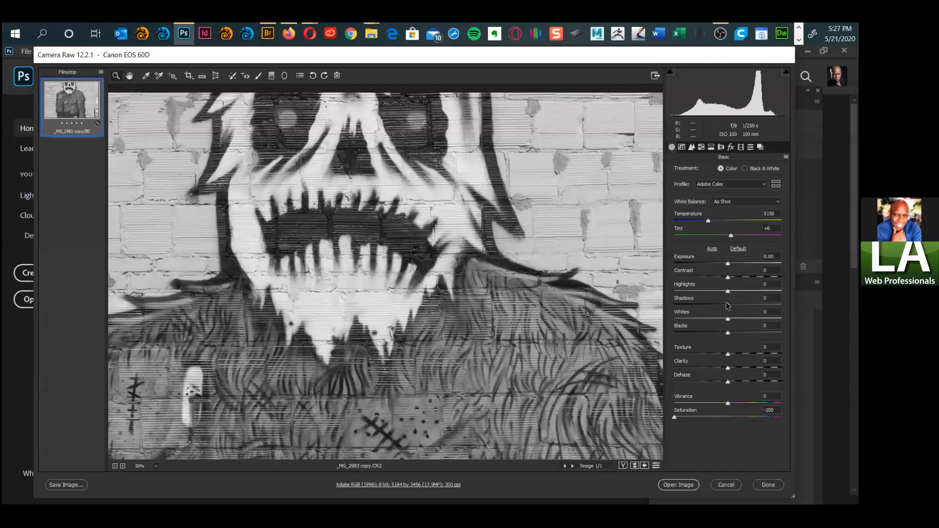
{"action": "mouse_move", "coordinate": [732, 304]}
{"action": "left_mouse_down"}
{"action": "mouse_move", "coordinate": [769, 305]}
{"action": "mouse_move", "coordinate": [735, 308]}
{"action": "mouse_move", "coordinate": [769, 307]}
{"action": "mouse_move", "coordinate": [749, 309]}
{"action": "left_mouse_up"}
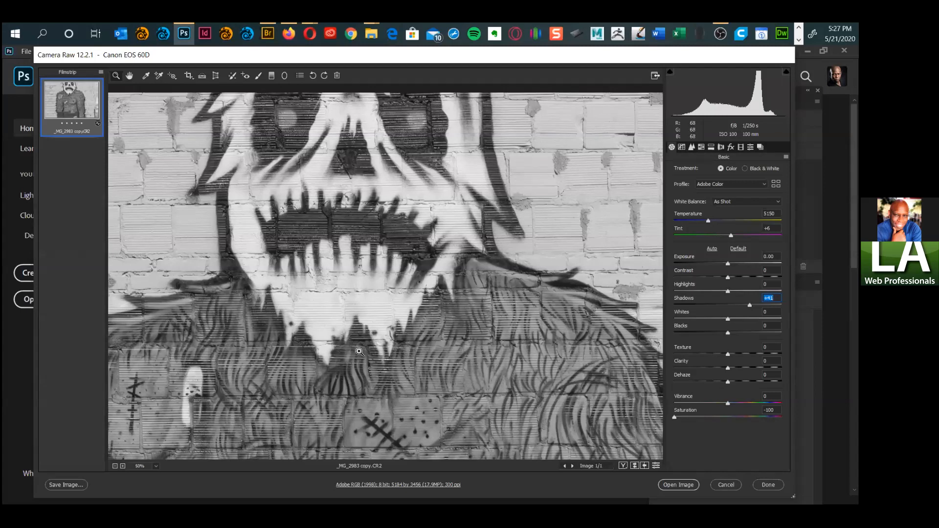
Step: Examine the shadow detail in the creature's fur, chest, shoulder and mouth
{"action": "left_click_drag", "start_coordinate": [333, 299], "coordinate": [368, 183]}
{"action": "left_click_drag", "start_coordinate": [355, 285], "coordinate": [392, 176]}
{"action": "left_click_drag", "start_coordinate": [444, 316], "coordinate": [436, 269]}
{"action": "left_click_drag", "start_coordinate": [162, 266], "coordinate": [191, 258]}
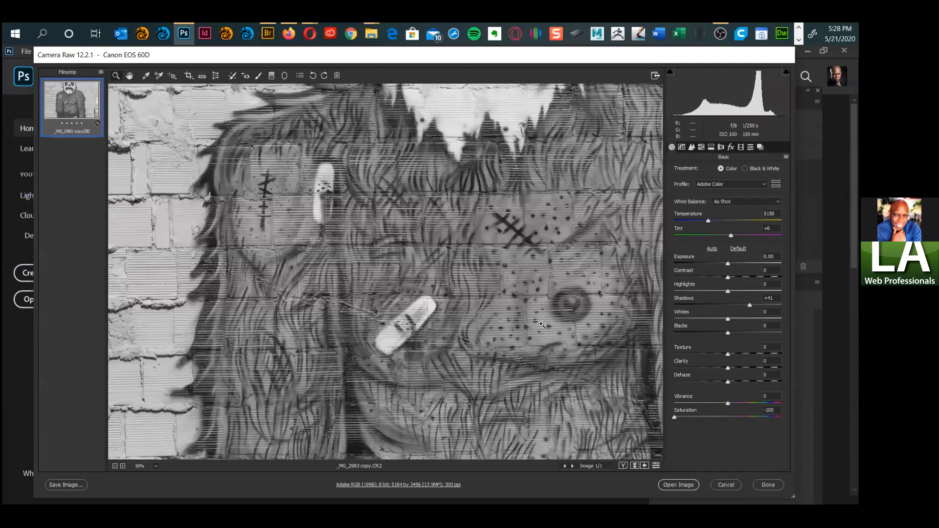
{"action": "left_click_drag", "start_coordinate": [595, 346], "coordinate": [431, 318]}
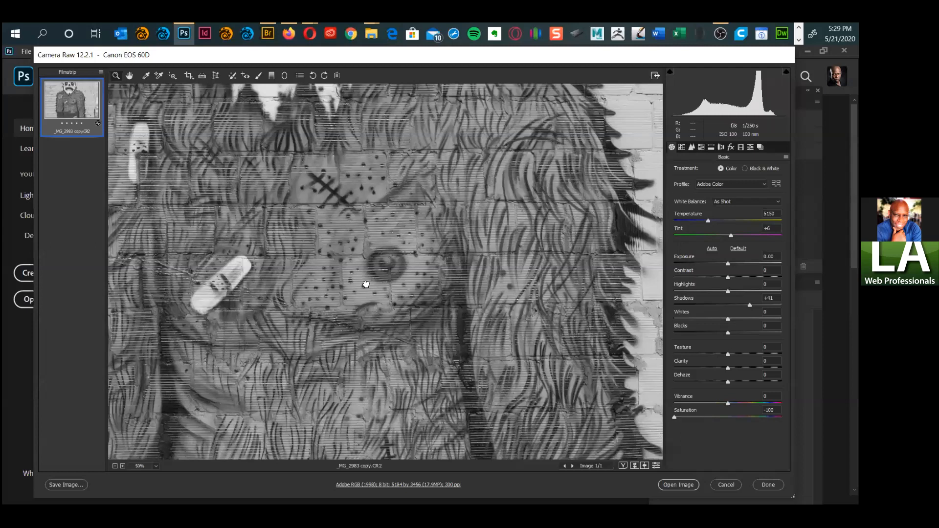
{"action": "scroll", "coordinate": [367, 281], "scroll_direction": "up", "scroll_amount": 3}
{"action": "left_click_drag", "start_coordinate": [292, 186], "coordinate": [313, 224]}
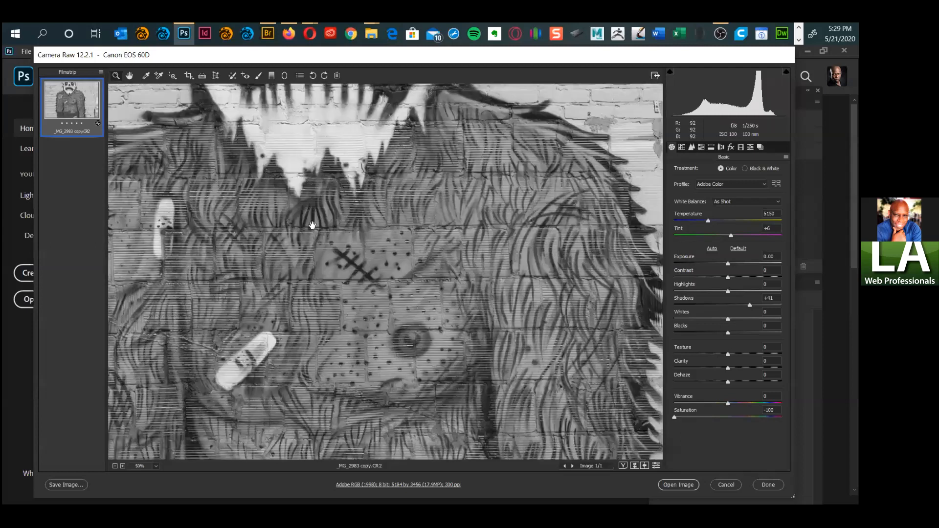
{"action": "left_click_drag", "start_coordinate": [232, 256], "coordinate": [293, 342]}
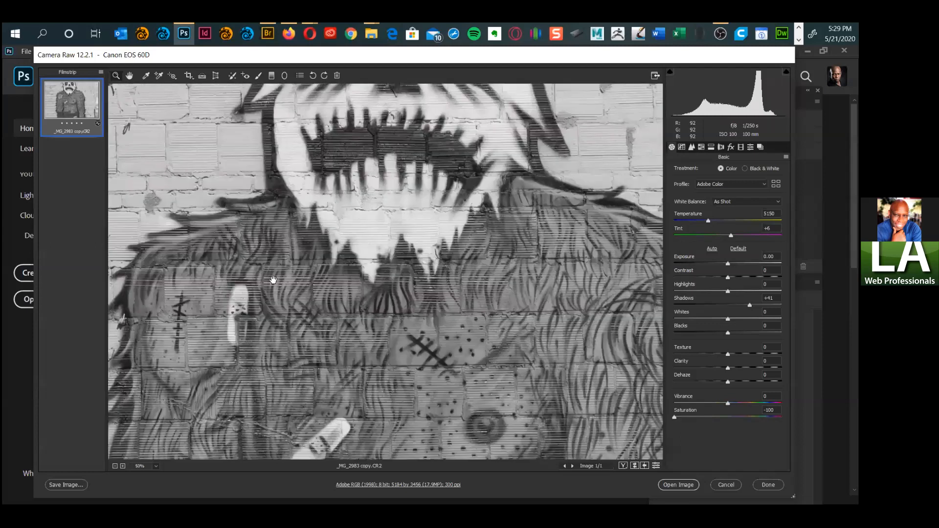
{"action": "left_click_drag", "start_coordinate": [272, 280], "coordinate": [292, 332]}
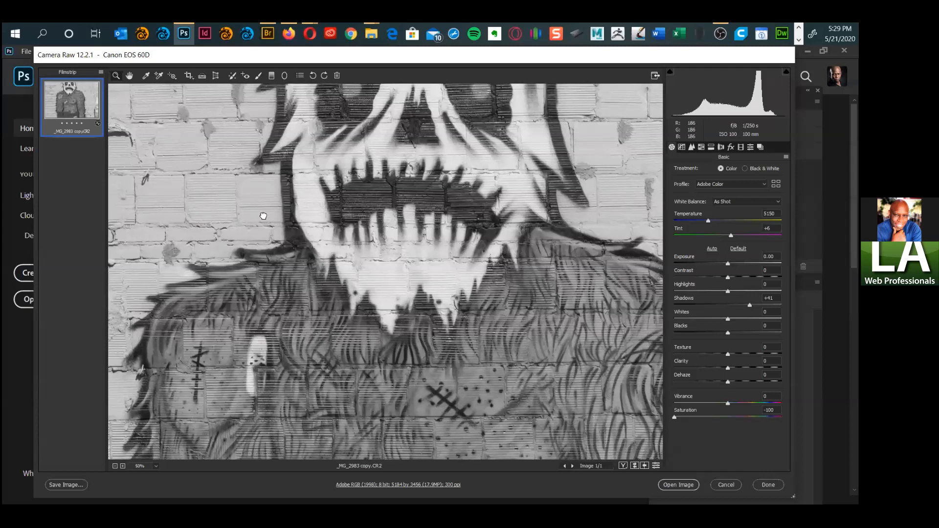
{"action": "left_click_drag", "start_coordinate": [255, 255], "coordinate": [198, 251]}
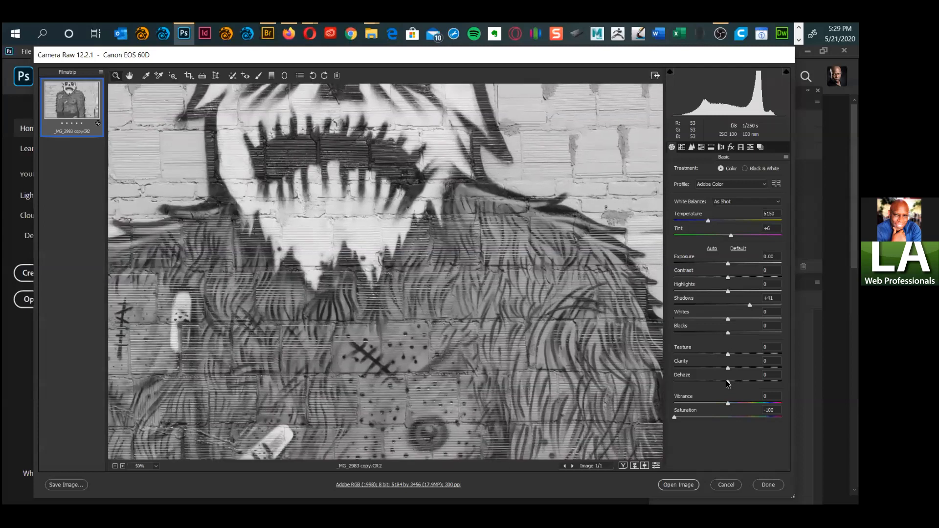
Step: Set the mural photo's Dehaze to +83, checking the effect on the dark parts of the face and mouth
{"action": "left_click_drag", "start_coordinate": [728, 383], "coordinate": [723, 383]}
{"action": "left_click", "coordinate": [671, 383]}
{"action": "left_click_drag", "start_coordinate": [717, 388], "coordinate": [774, 385]}
{"action": "key", "text": "Down"}
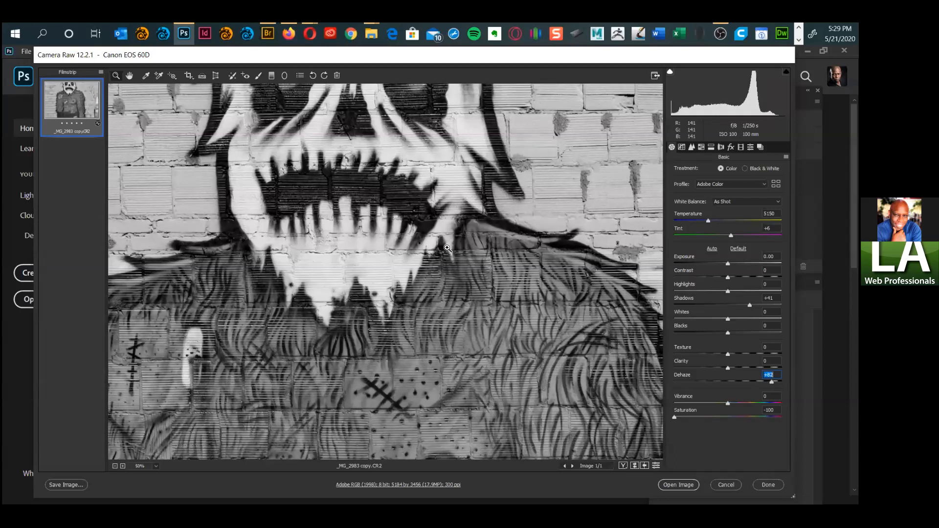
{"action": "left_click_drag", "start_coordinate": [371, 167], "coordinate": [352, 206]}
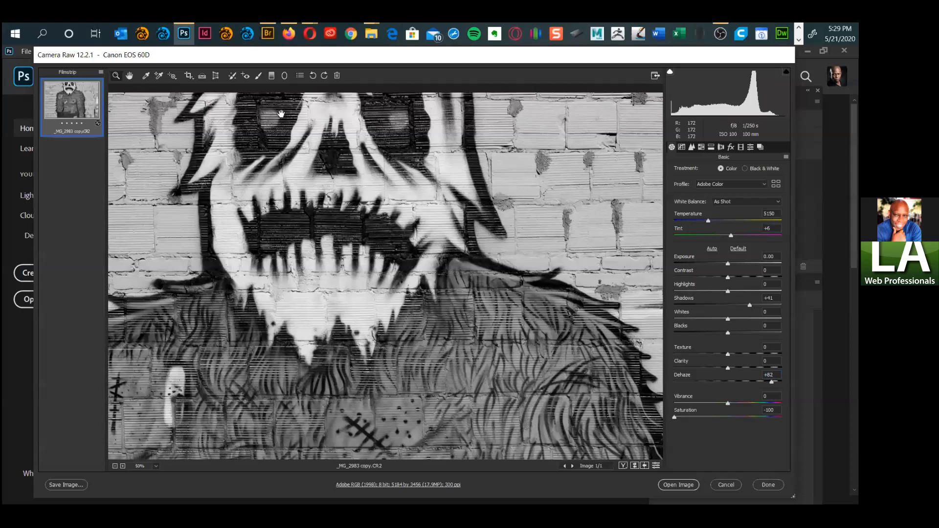
{"action": "left_click_drag", "start_coordinate": [310, 311], "coordinate": [306, 131]}
{"action": "left_click_drag", "start_coordinate": [424, 191], "coordinate": [403, 304]}
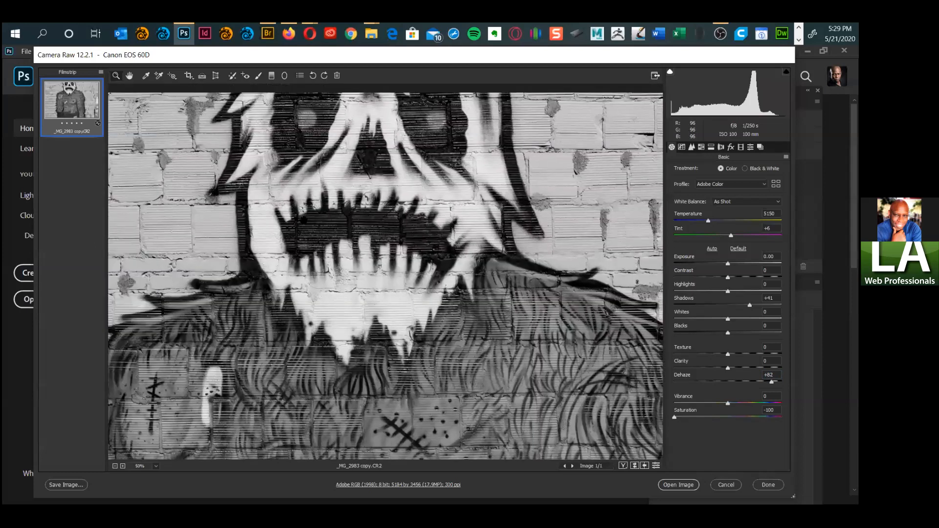
{"action": "left_click_drag", "start_coordinate": [304, 221], "coordinate": [425, 236]}
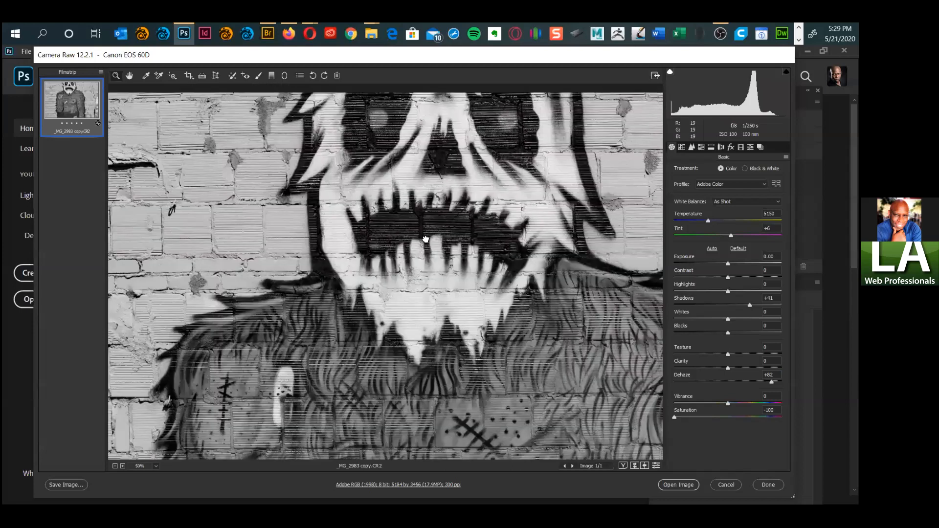
{"action": "left_click_drag", "start_coordinate": [299, 274], "coordinate": [274, 279]}
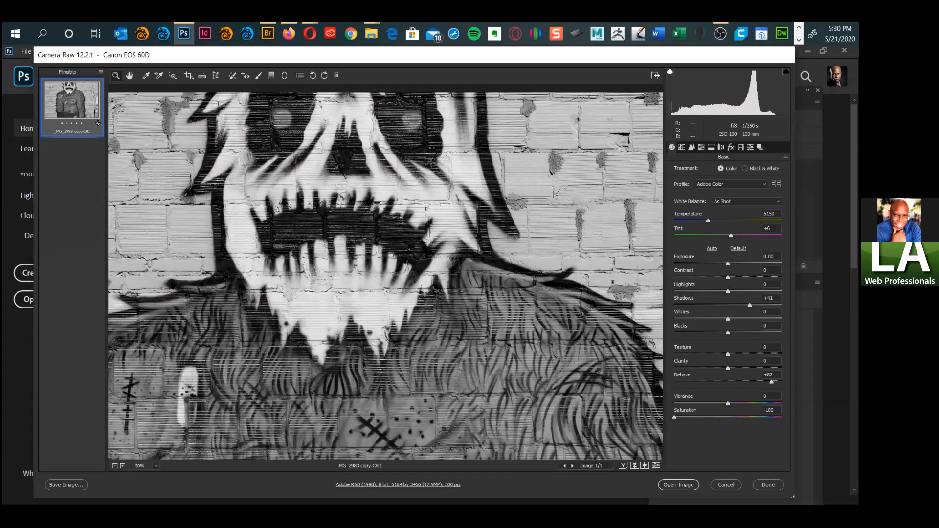
{"action": "left_click_drag", "start_coordinate": [771, 382], "coordinate": [773, 382]}
Step: Lower the mural photo's Highlights to -73
{"action": "left_click_drag", "start_coordinate": [420, 269], "coordinate": [384, 271]}
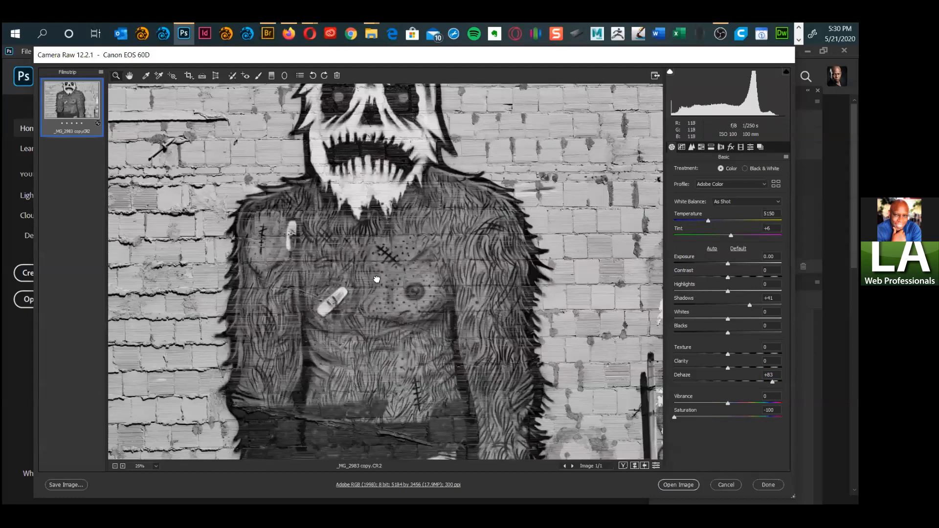
{"action": "left_click_drag", "start_coordinate": [424, 258], "coordinate": [414, 267]}
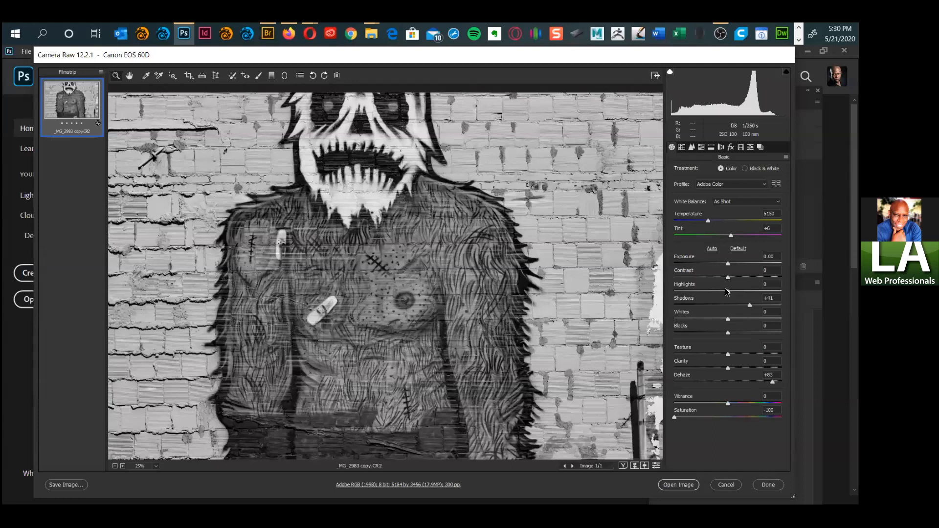
{"action": "left_click_drag", "start_coordinate": [732, 289], "coordinate": [751, 291]}
{"action": "mouse_move", "coordinate": [694, 296]}
{"action": "left_mouse_down"}
{"action": "mouse_move", "coordinate": [675, 302]}
{"action": "mouse_move", "coordinate": [689, 299]}
{"action": "left_mouse_up"}
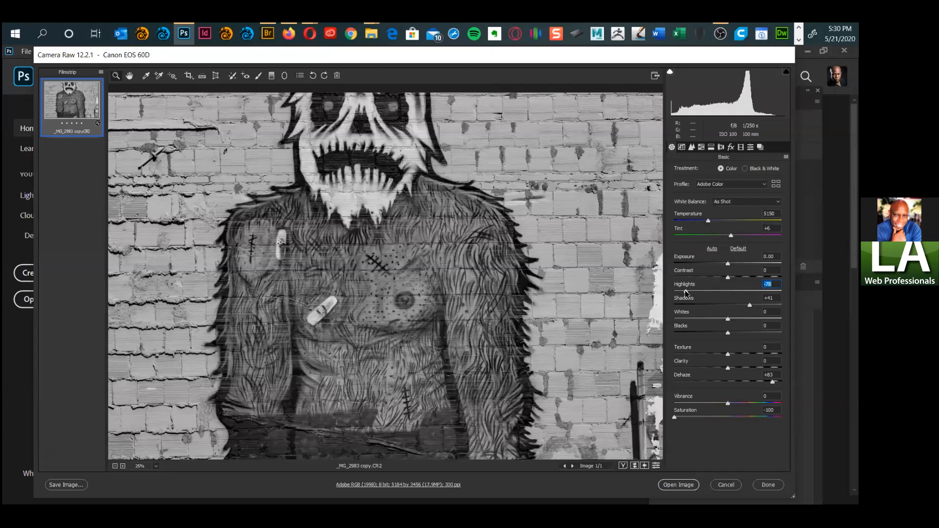
{"action": "left_click_drag", "start_coordinate": [686, 291], "coordinate": [703, 291]}
{"action": "left_click_drag", "start_coordinate": [704, 291], "coordinate": [688, 295]}
{"action": "key", "text": "Down"}
{"action": "key", "text": "Down"}
{"action": "left_click", "coordinate": [689, 294]}
Step: Raise the mural photo's Texture to +43 while viewing the face up close
{"action": "key", "text": "ctrl+plus"}
{"action": "left_click_drag", "start_coordinate": [426, 176], "coordinate": [455, 332]}
{"action": "left_click", "coordinate": [445, 351]}
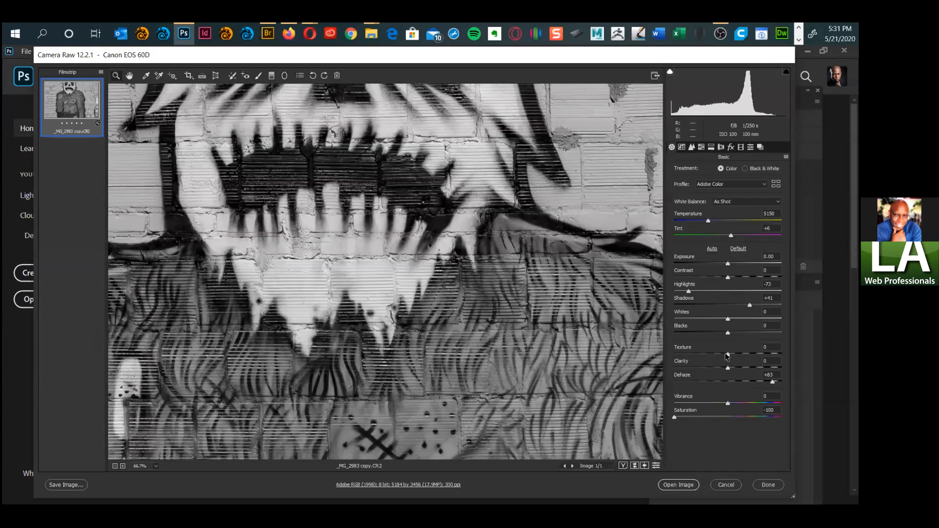
{"action": "left_click_drag", "start_coordinate": [357, 228], "coordinate": [382, 372]}
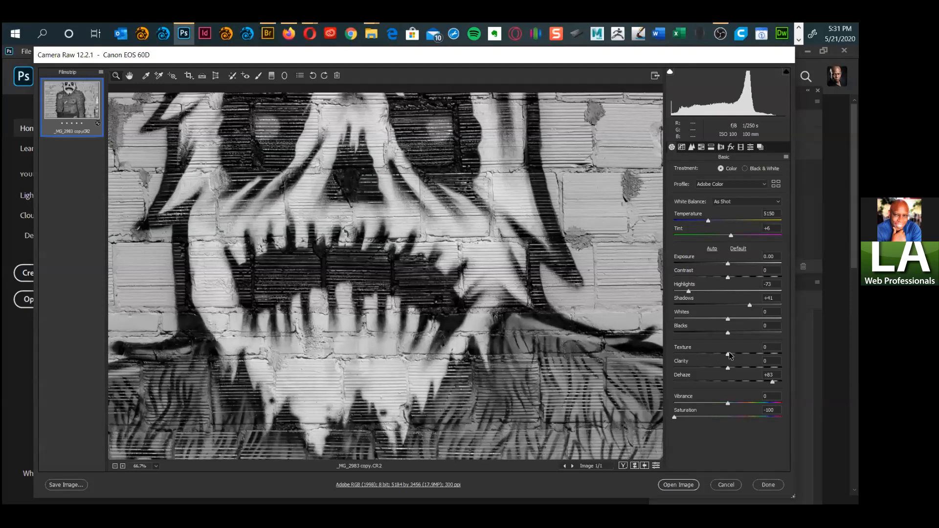
{"action": "left_click_drag", "start_coordinate": [727, 354], "coordinate": [756, 364]}
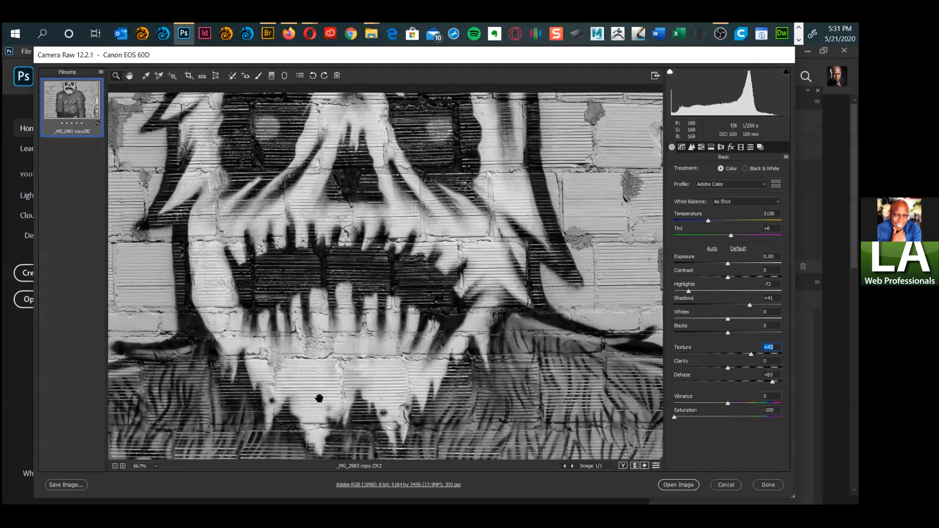
Step: Try a negative Clarity on the mural photo and settle on a Clarity of +38
{"action": "left_click_drag", "start_coordinate": [315, 387], "coordinate": [372, 230]}
{"action": "left_click", "coordinate": [389, 248], "text": "alt"}
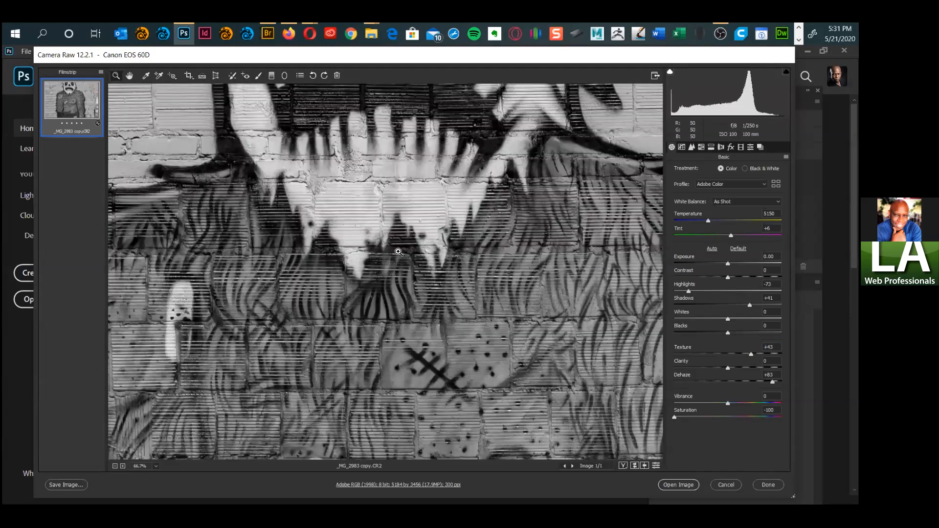
{"action": "left_click", "coordinate": [388, 267], "text": "alt"}
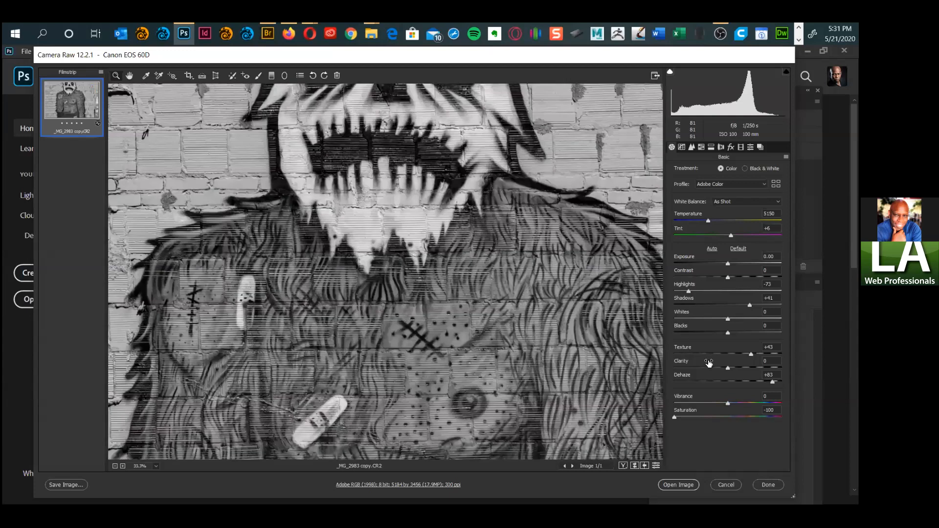
{"action": "key", "text": "ctrl+minus"}
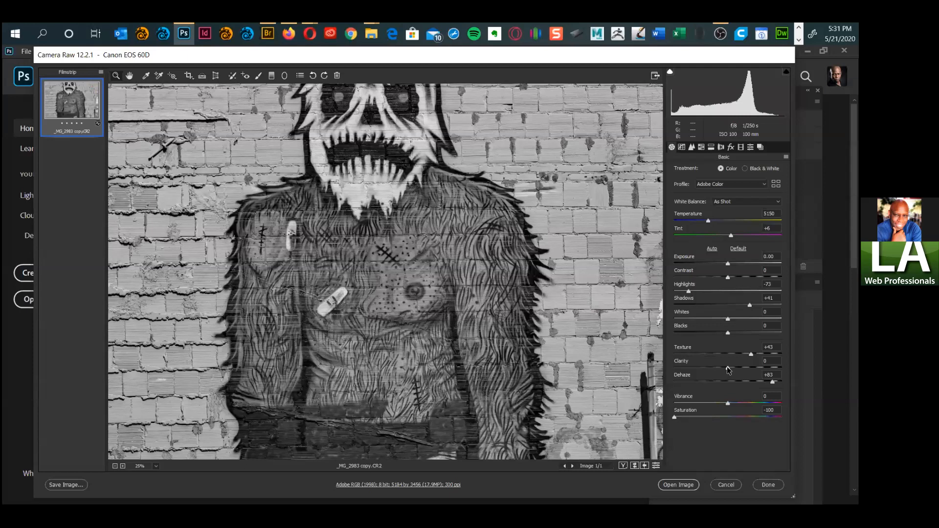
{"action": "left_click_drag", "start_coordinate": [683, 371], "coordinate": [678, 372]}
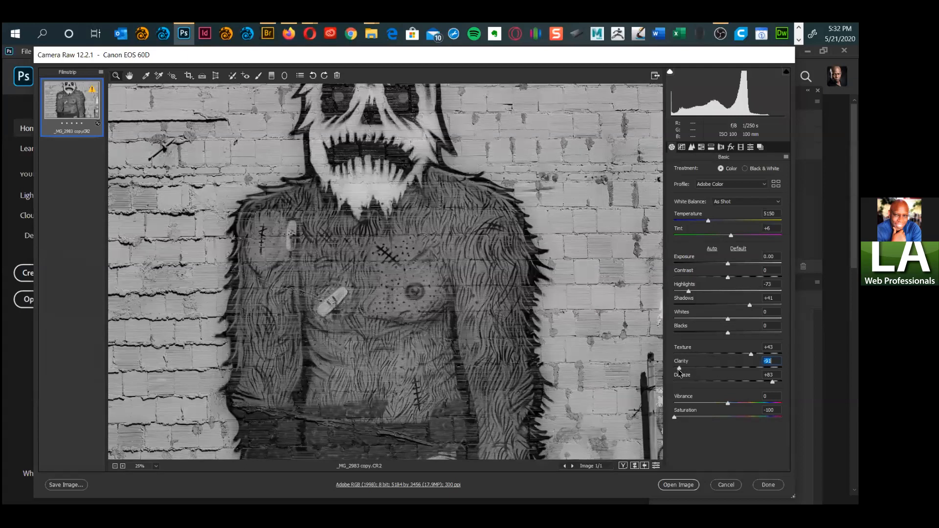
{"action": "left_click", "coordinate": [733, 370]}
{"action": "left_click", "coordinate": [744, 372]}
{"action": "left_click", "coordinate": [752, 374]}
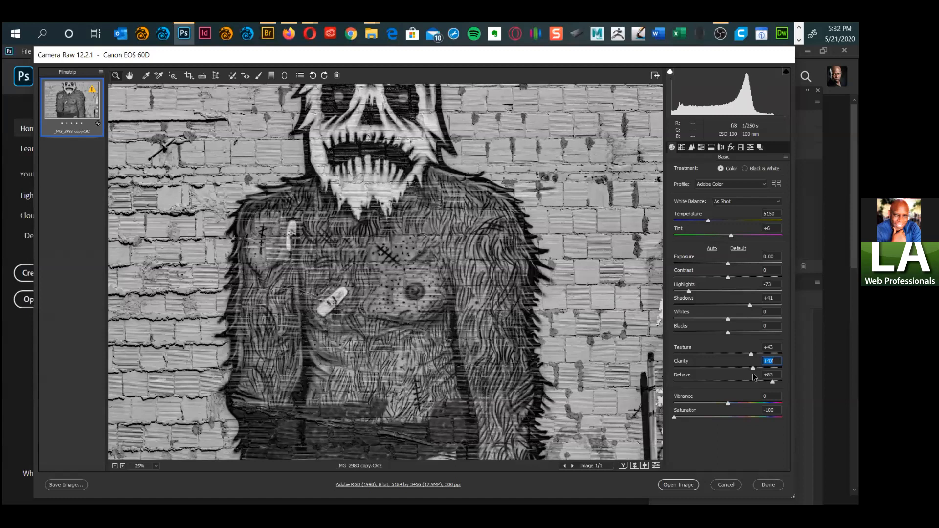
{"action": "left_click", "coordinate": [749, 374]}
Step: Raise the Dehaze to +97 and set the Highlights to -24
{"action": "left_click", "coordinate": [773, 382]}
{"action": "left_click", "coordinate": [780, 381]}
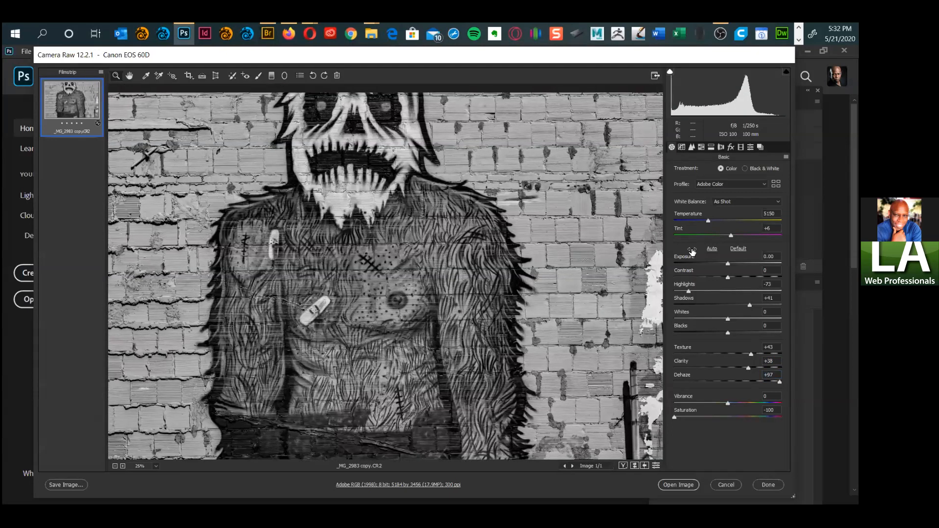
{"action": "left_click_drag", "start_coordinate": [691, 291], "coordinate": [715, 291]}
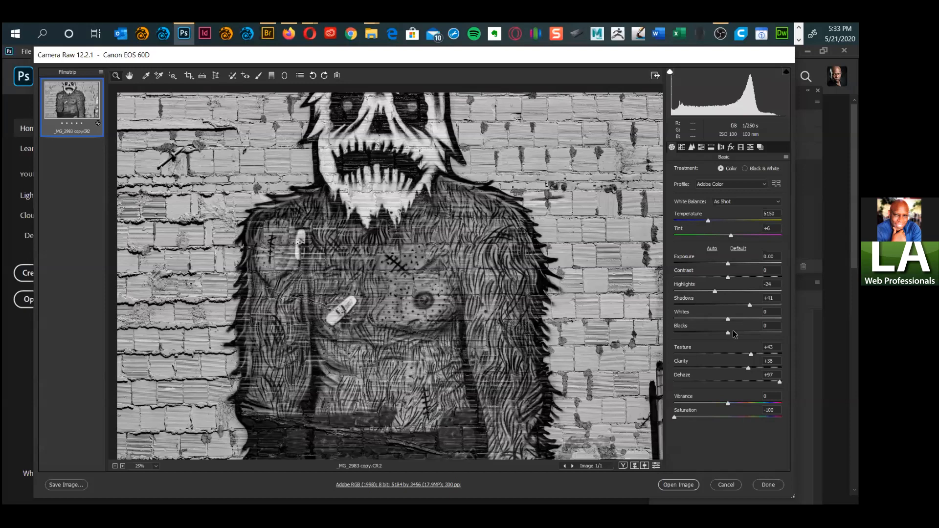
Step: Lower the mural photo's Blacks to -22 and bring its color back by raising the Saturation to +3
{"action": "left_click_drag", "start_coordinate": [727, 334], "coordinate": [712, 336]}
{"action": "left_click", "coordinate": [715, 333]}
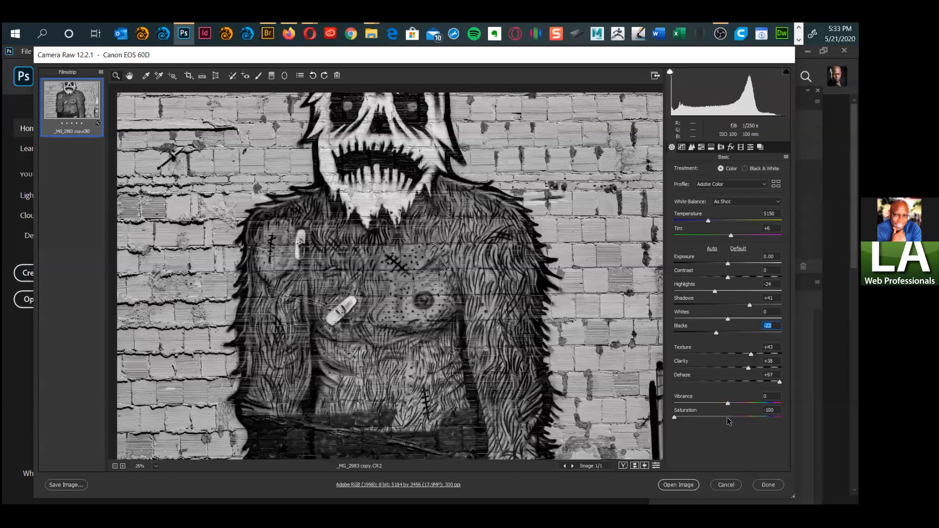
{"action": "left_click", "coordinate": [676, 417]}
{"action": "left_click", "coordinate": [688, 418]}
{"action": "left_click_drag", "start_coordinate": [693, 417], "coordinate": [698, 418]}
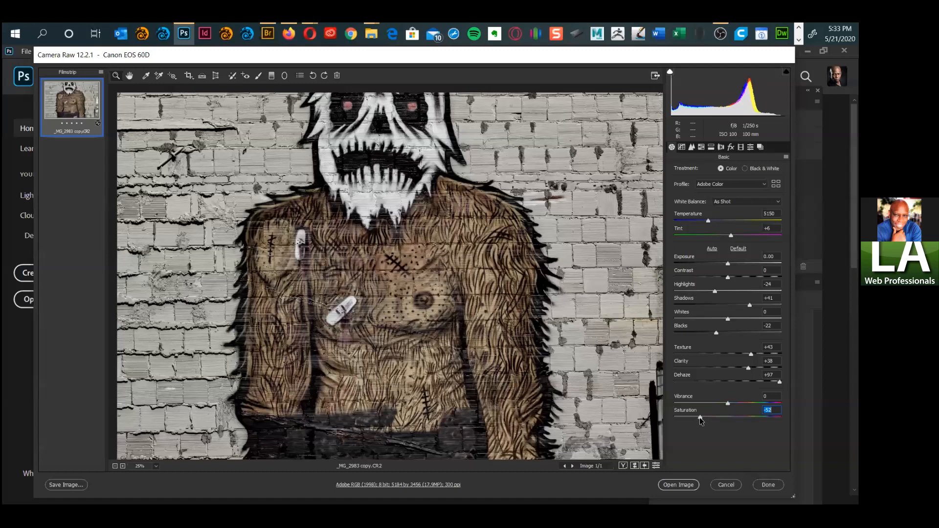
{"action": "left_click_drag", "start_coordinate": [705, 418], "coordinate": [705, 418]}
{"action": "left_click_drag", "start_coordinate": [709, 417], "coordinate": [731, 421]}
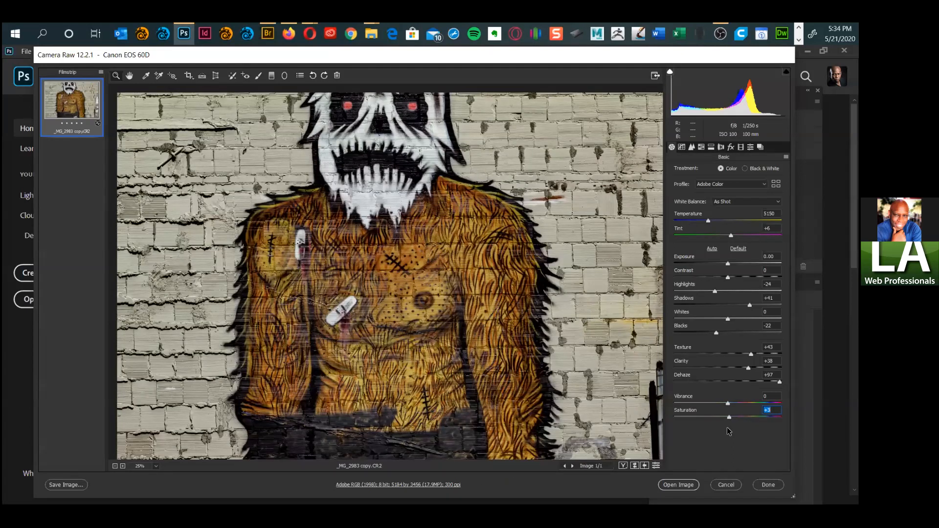
Step: Reduce the mural photo's Saturation to -29 and save the Camera Raw adjustments without opening the image
{"action": "left_click_drag", "start_coordinate": [728, 418], "coordinate": [710, 422]}
{"action": "key", "text": "shift+Up"}
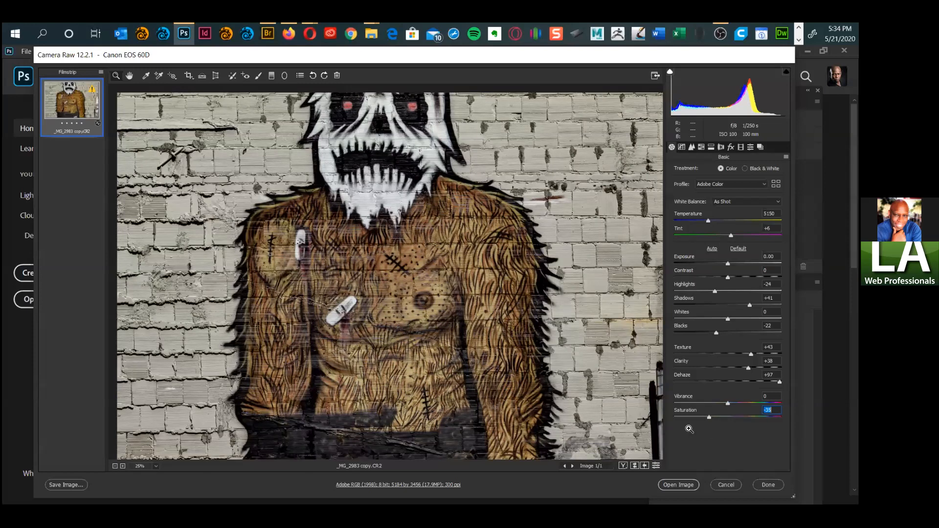
{"action": "key", "text": "Up"}
{"action": "key", "text": "Up"}
{"action": "key", "text": "Up"}
{"action": "key", "text": "Up"}
{"action": "key", "text": "Up"}
{"action": "key", "text": "Up"}
{"action": "left_click", "coordinate": [768, 484]}
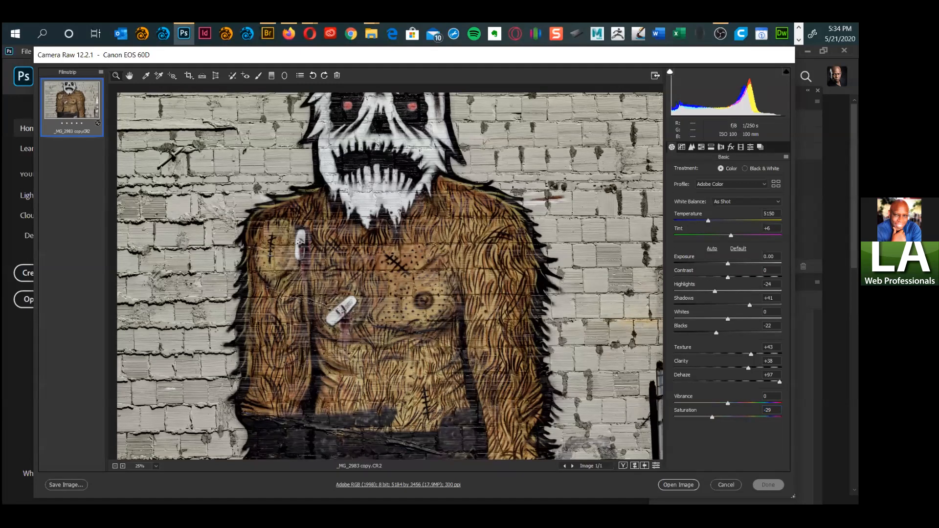
Step: Switch to Bridge and view the adjusted _MG_2983 copy.CR2 full screen
{"action": "left_click", "coordinate": [268, 34]}
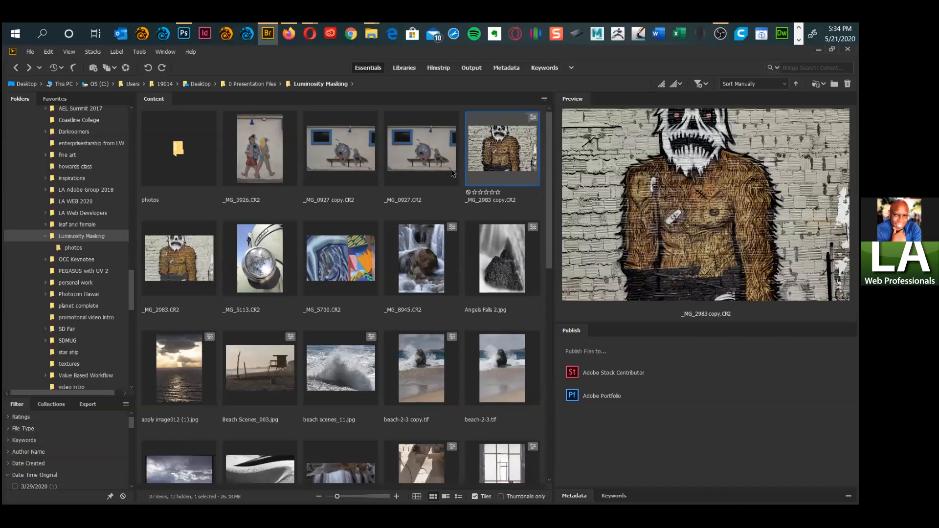
{"action": "key", "text": "space"}
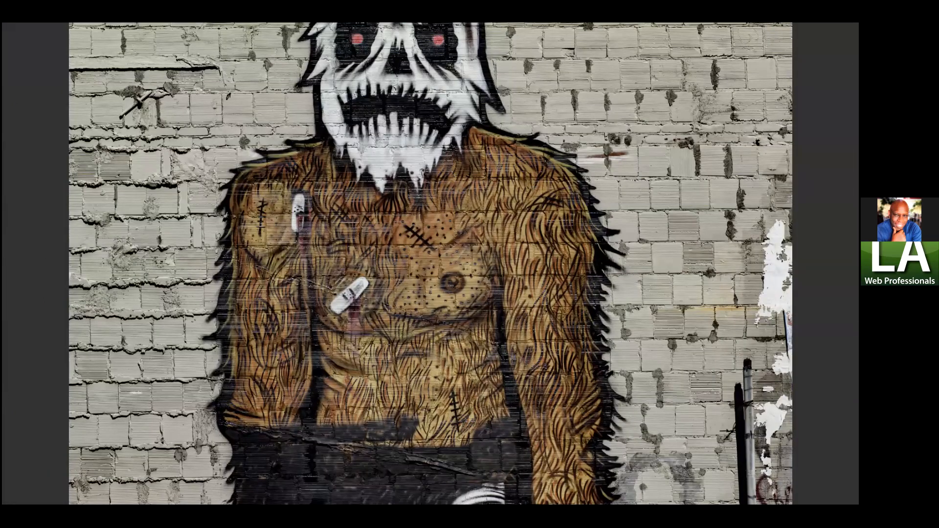
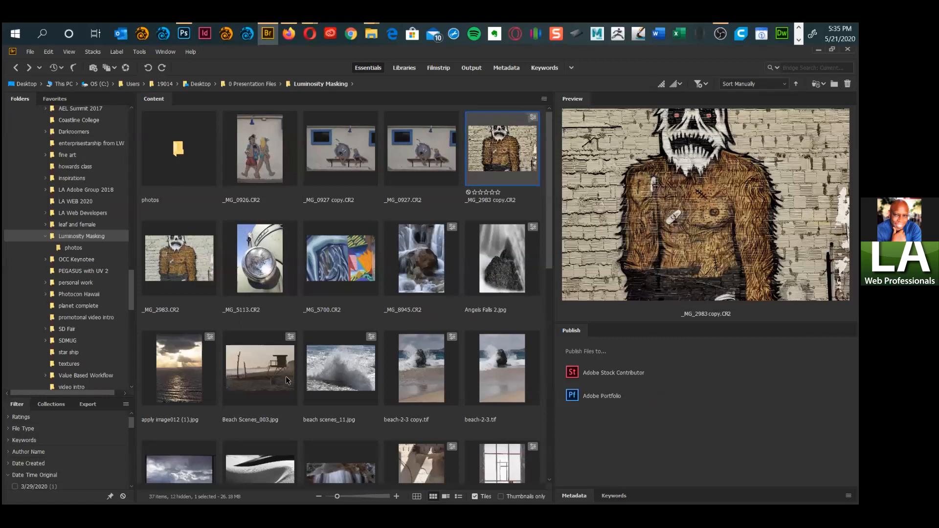
Step: Open beach-2-3 copy.tif in Camera Raw to check its existing adjustments, and close it without saving
{"action": "left_click", "coordinate": [422, 380]}
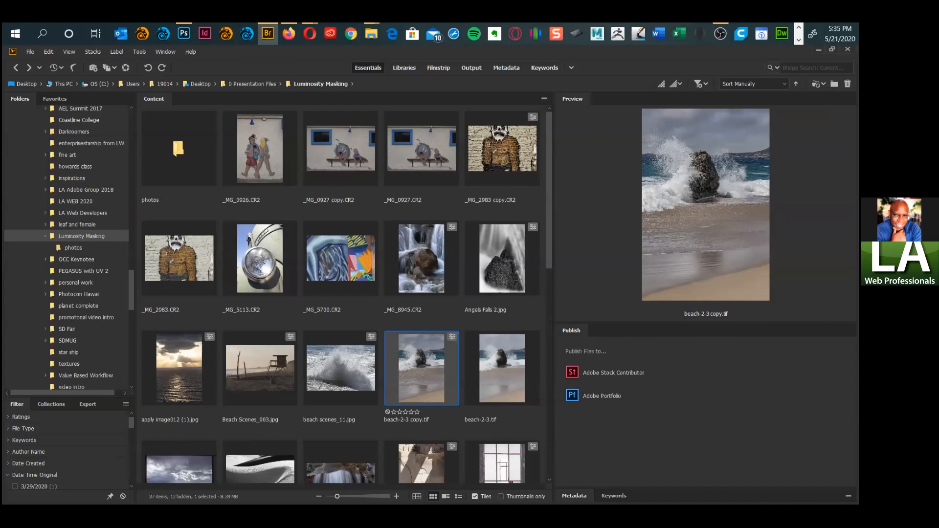
{"action": "right_click", "coordinate": [419, 375]}
{"action": "key", "text": "Escape"}
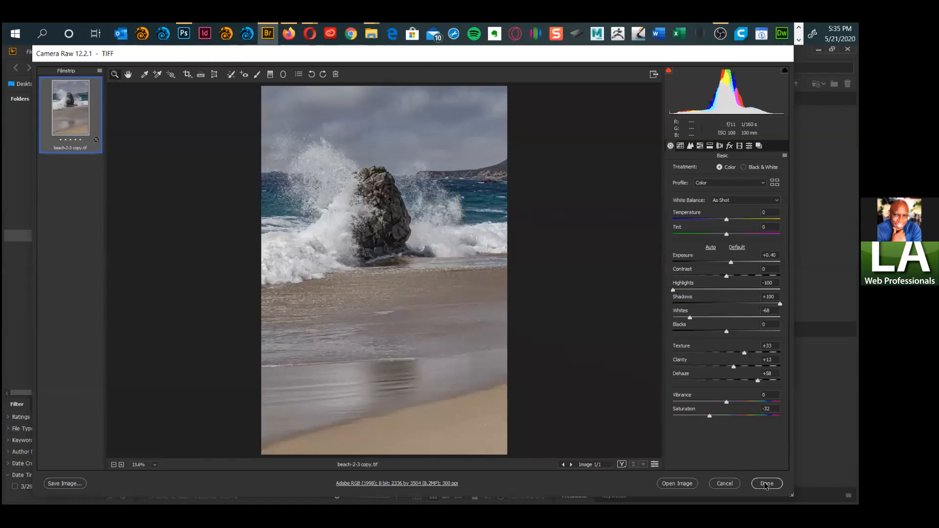
{"action": "left_click", "coordinate": [729, 485]}
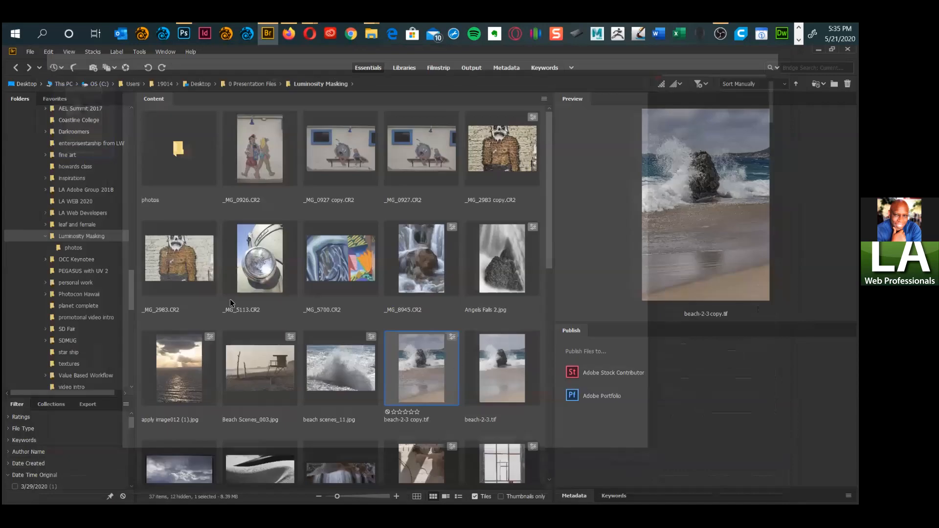
Step: Clear the develop settings of beach-2-3 copy.tif and preview the original beach-2-3.tif full screen
{"action": "right_click", "coordinate": [419, 371]}
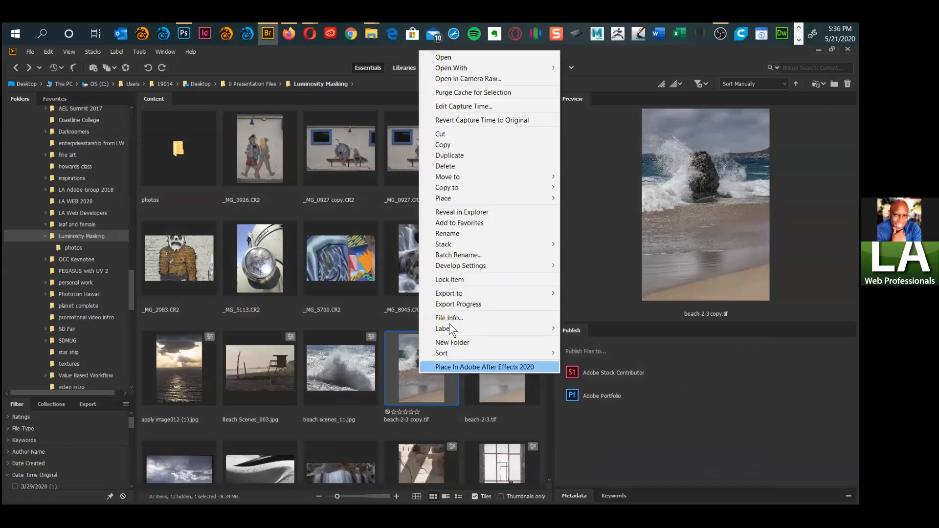
{"action": "mouse_move", "coordinate": [466, 265]}
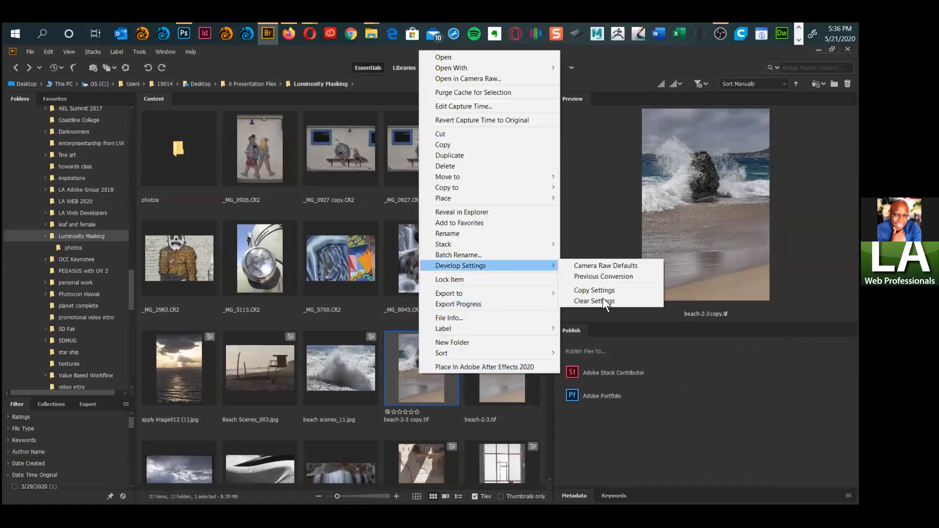
{"action": "left_click", "coordinate": [487, 375]}
{"action": "key", "text": "space"}
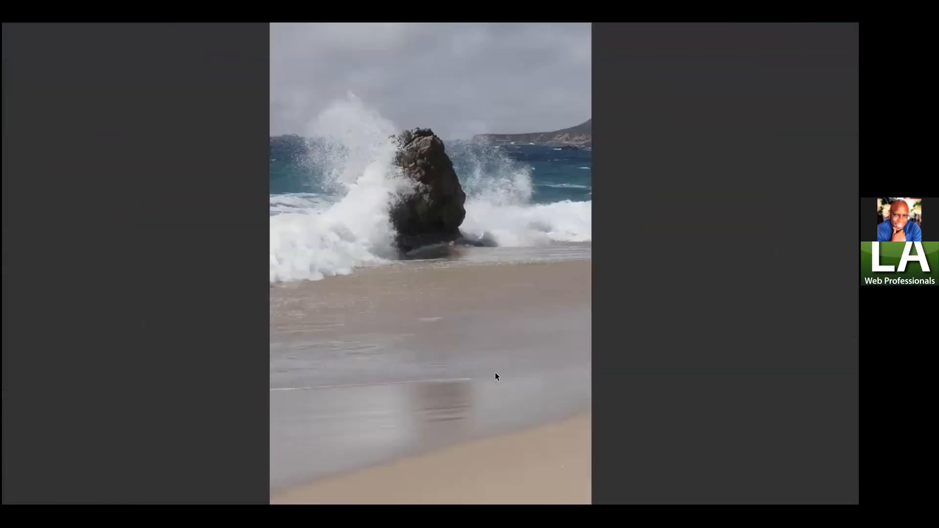
{"action": "key", "text": "space"}
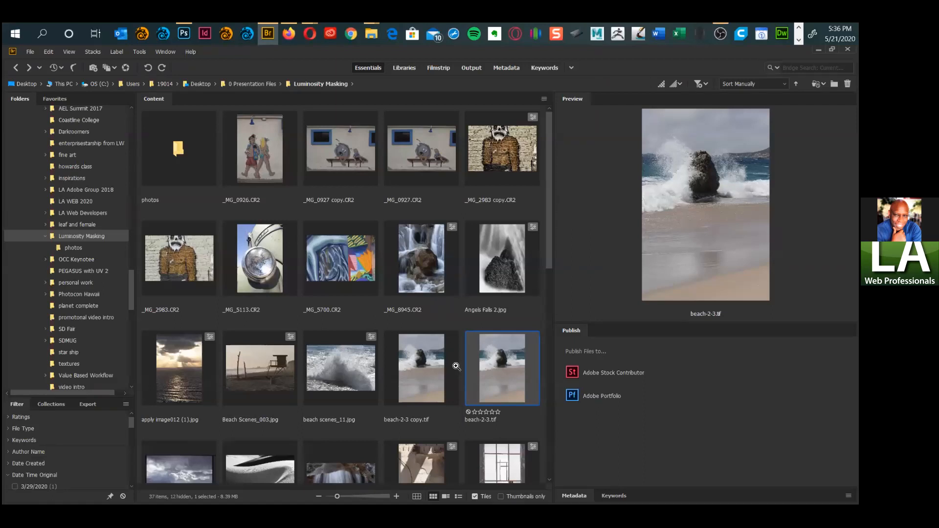
Step: Open beach-2-3.tif in Camera Raw, remove chromatic aberration and enable profile corrections with Canon as the lens make
{"action": "key", "text": "ctrl+r"}
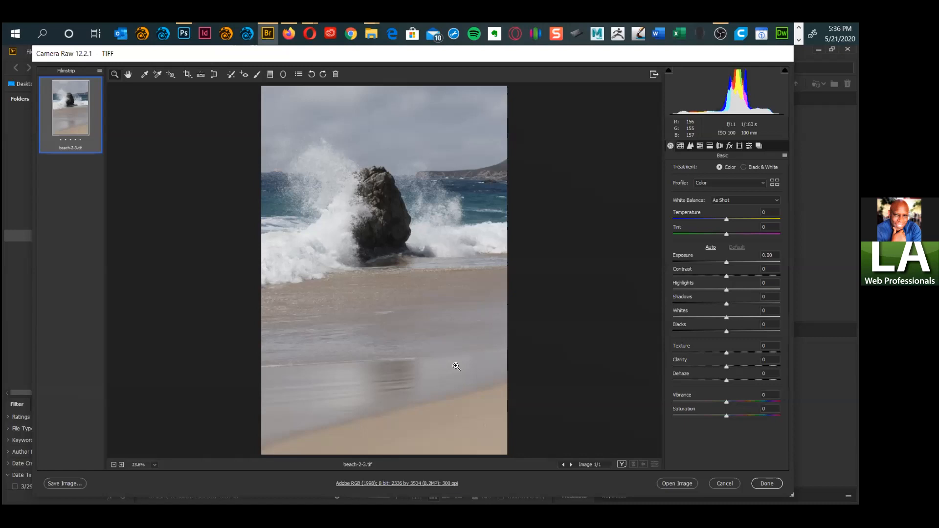
{"action": "left_click", "coordinate": [456, 366]}
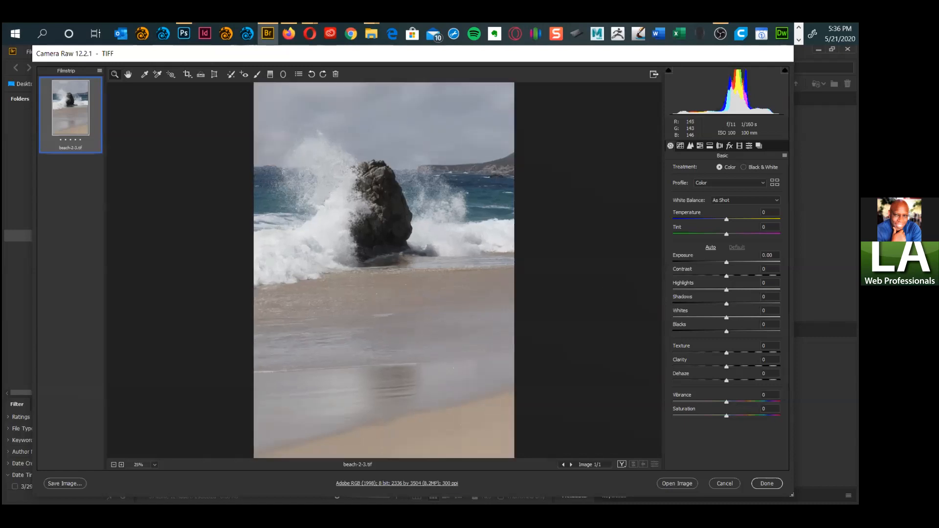
{"action": "left_click", "coordinate": [718, 147]}
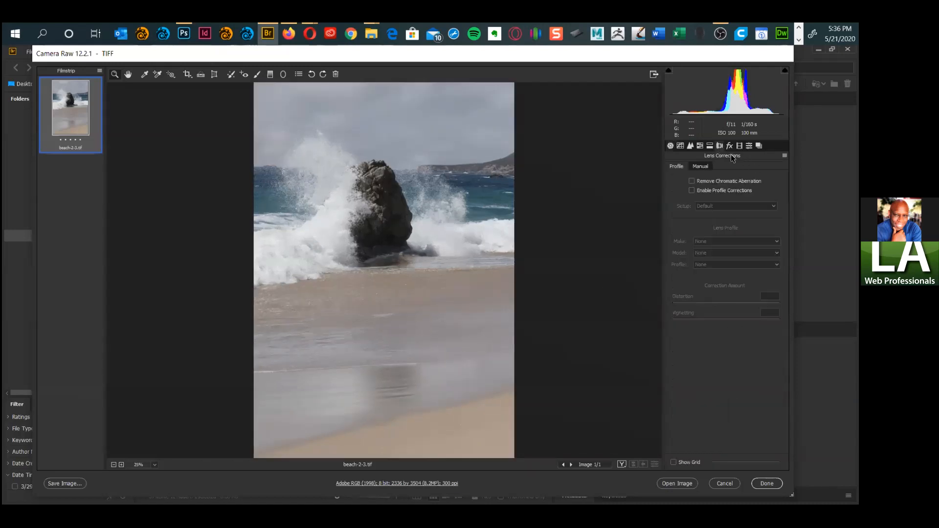
{"action": "left_click", "coordinate": [693, 181]}
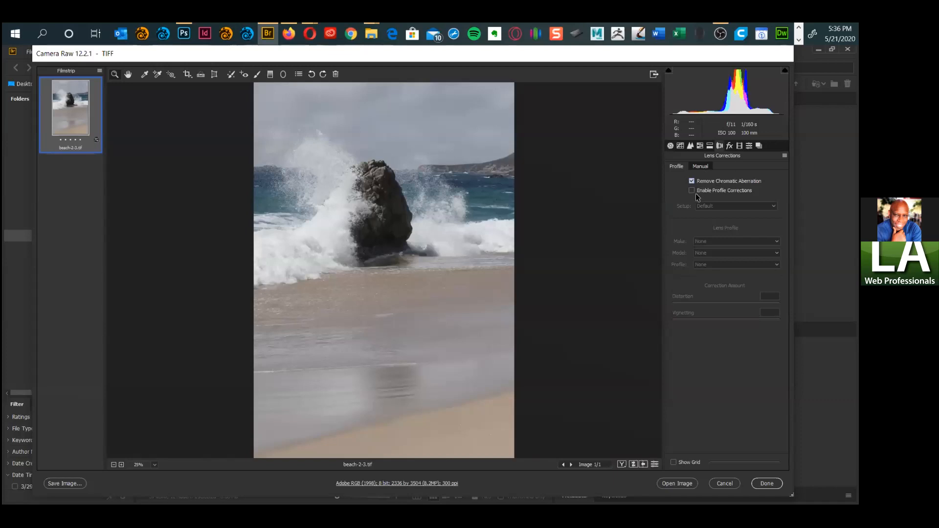
{"action": "left_click", "coordinate": [703, 241]}
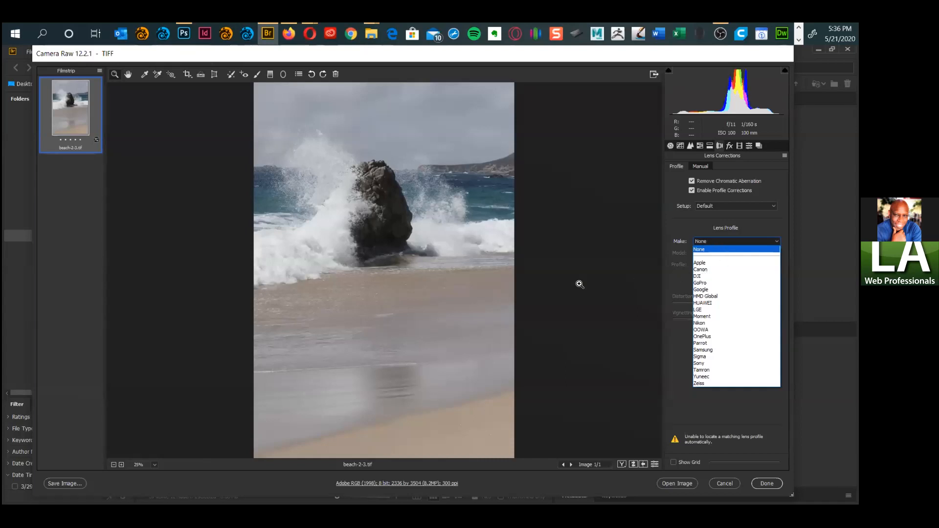
{"action": "left_click", "coordinate": [700, 270]}
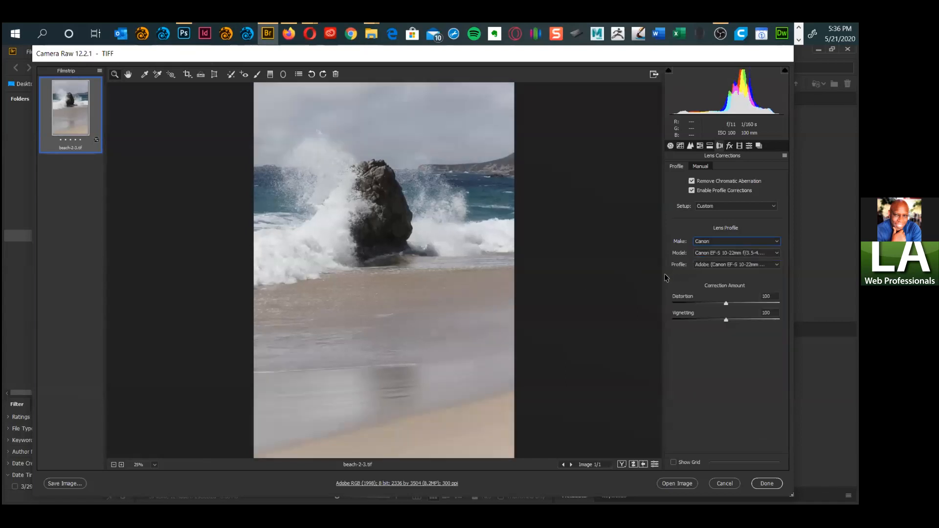
Step: Fully desaturate the beach photo by setting its Saturation to -100 in the basic adjustments
{"action": "left_click", "coordinate": [670, 145]}
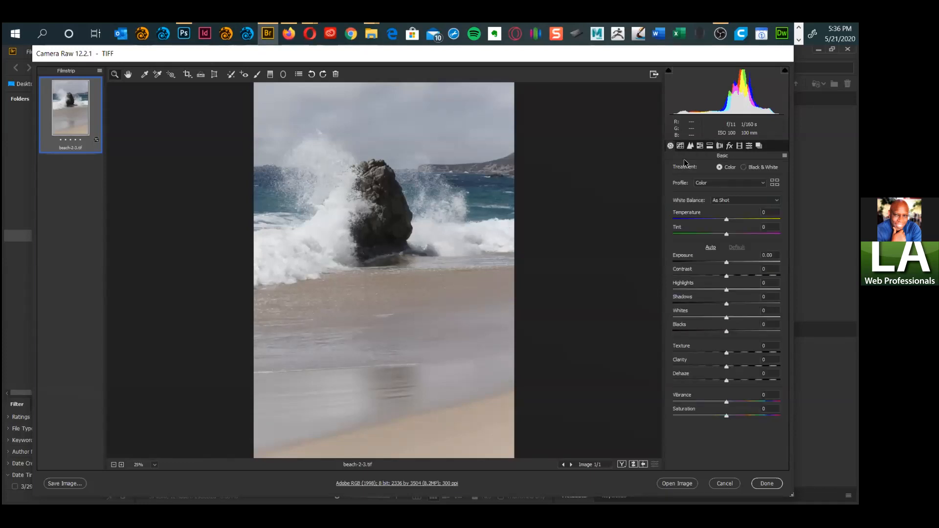
{"action": "left_click_drag", "start_coordinate": [726, 416], "coordinate": [677, 416]}
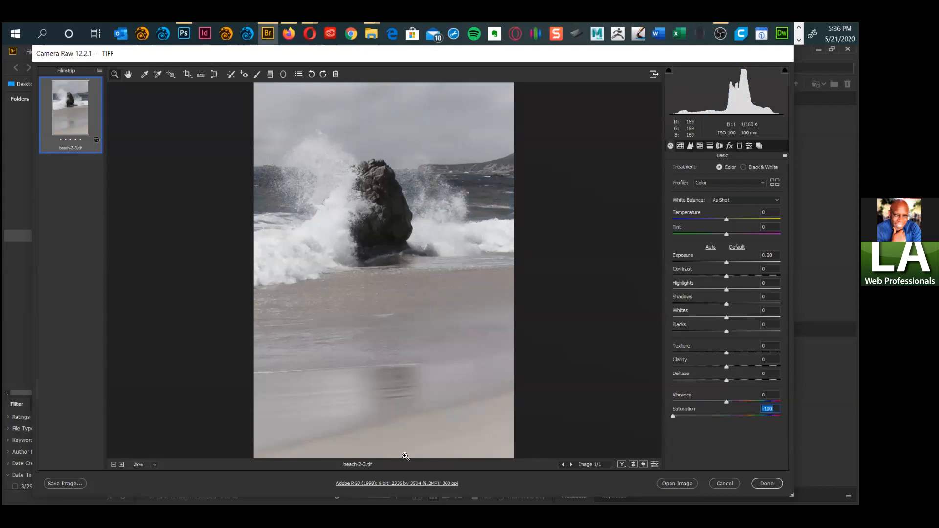
Step: Examine the tones and detail of the rock, the wave spray and the sky up close
{"action": "key", "text": "ctrl+plus"}
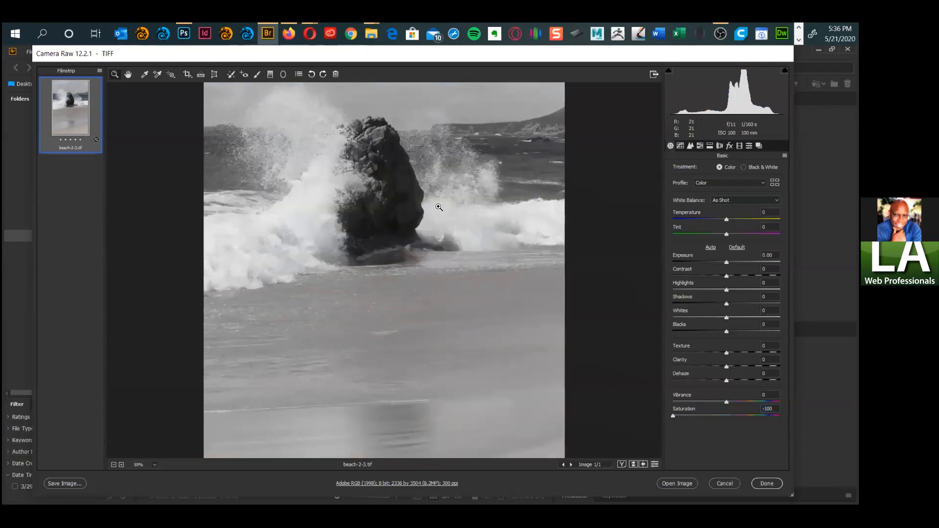
{"action": "key", "text": "ctrl+plus"}
{"action": "key", "text": "ctrl+plus"}
{"action": "left_click_drag", "start_coordinate": [450, 145], "coordinate": [424, 297]}
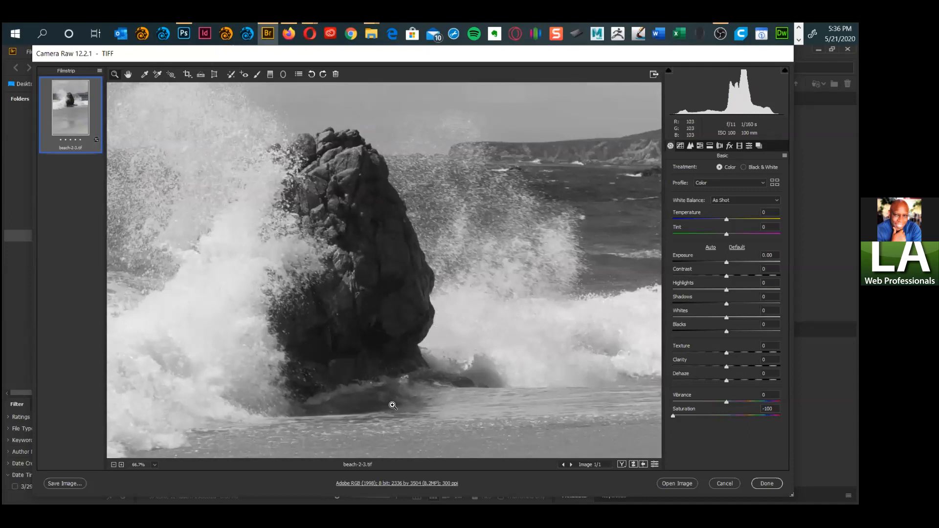
{"action": "left_click_drag", "start_coordinate": [396, 269], "coordinate": [460, 246]}
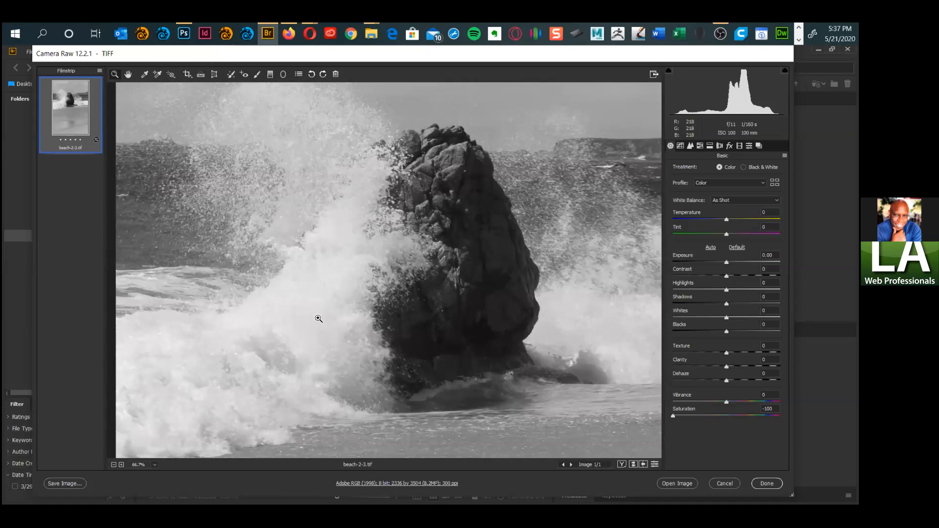
{"action": "left_click_drag", "start_coordinate": [342, 373], "coordinate": [339, 436]}
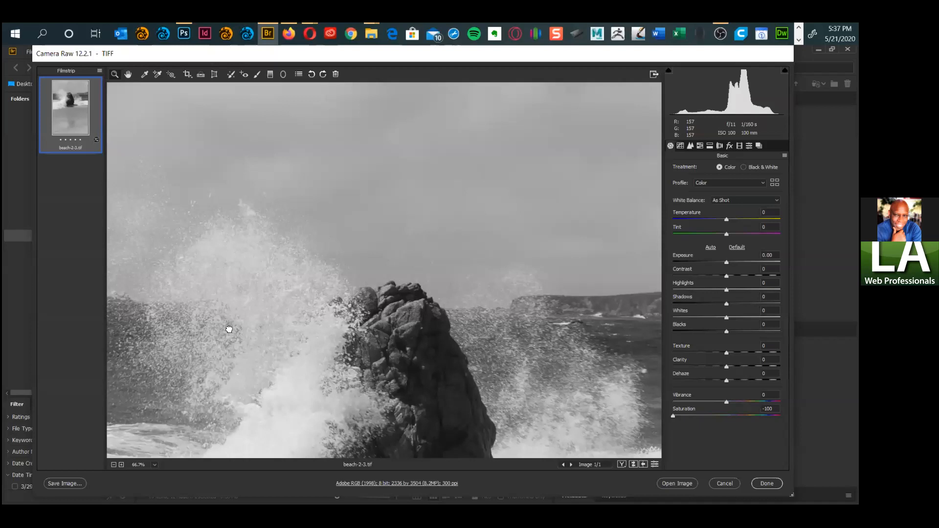
{"action": "left_click_drag", "start_coordinate": [229, 330], "coordinate": [160, 107]}
{"action": "left_click_drag", "start_coordinate": [384, 325], "coordinate": [412, 399]}
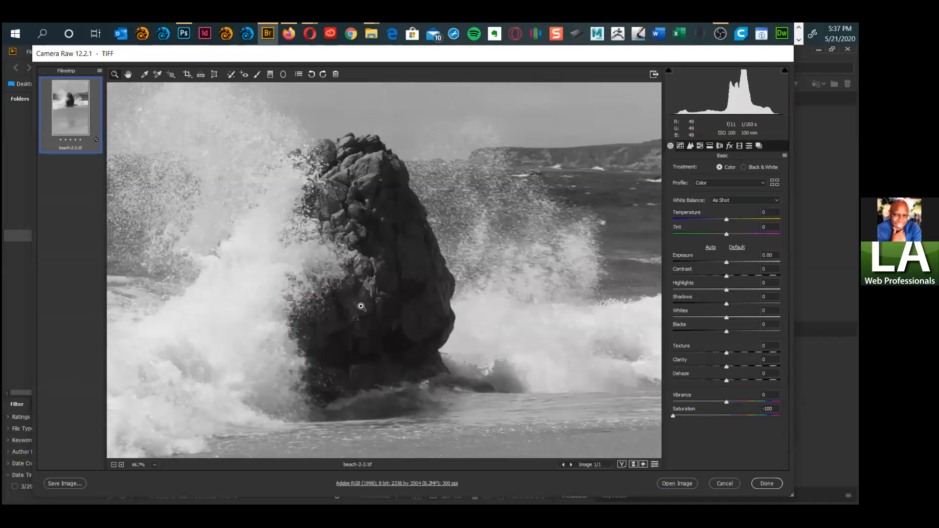
{"action": "left_click", "coordinate": [372, 308], "text": "alt"}
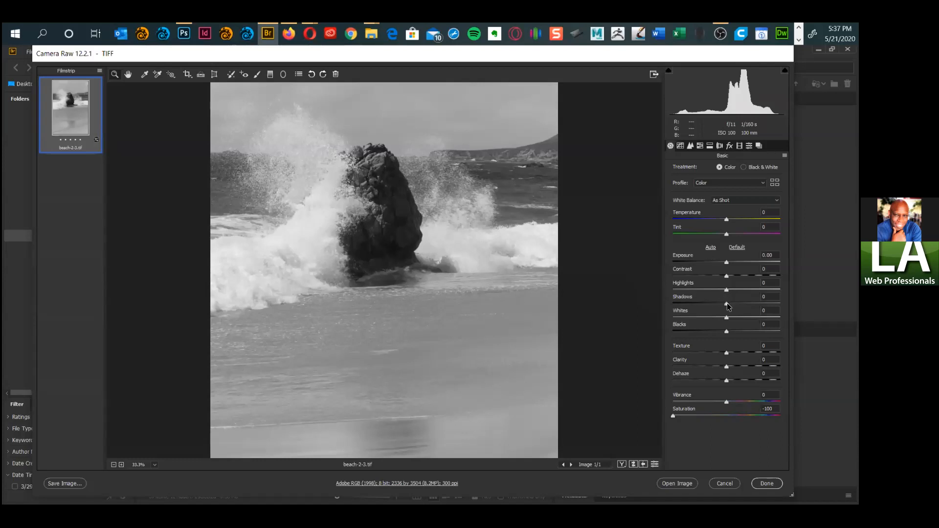
Step: Raise the beach photo's Shadows to +78 and lower its Highlights to -100
{"action": "left_click_drag", "start_coordinate": [727, 304], "coordinate": [762, 313]}
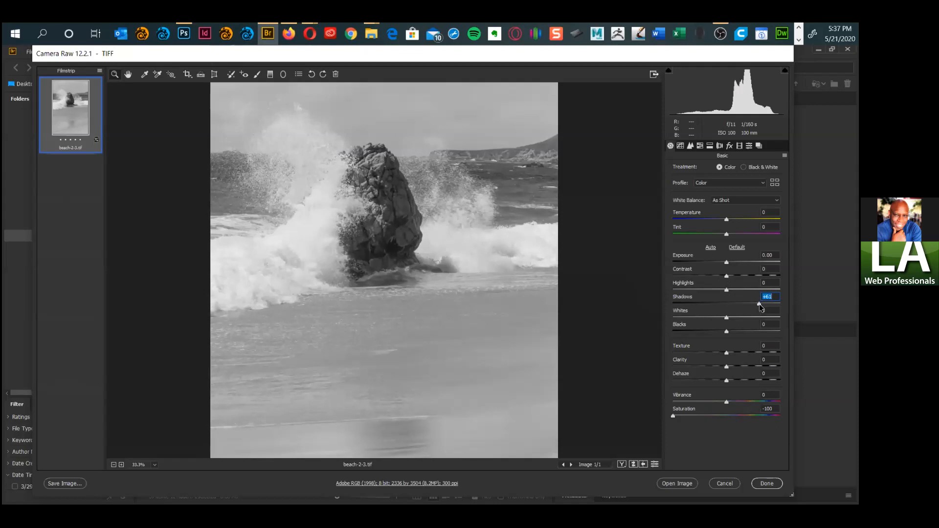
{"action": "left_click_drag", "start_coordinate": [760, 304], "coordinate": [770, 304]}
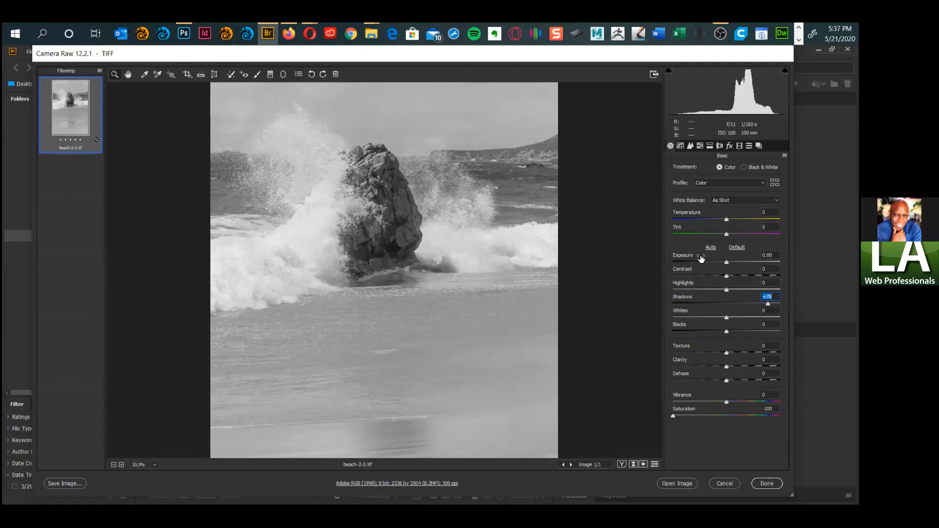
{"action": "left_click_drag", "start_coordinate": [727, 290], "coordinate": [662, 304]}
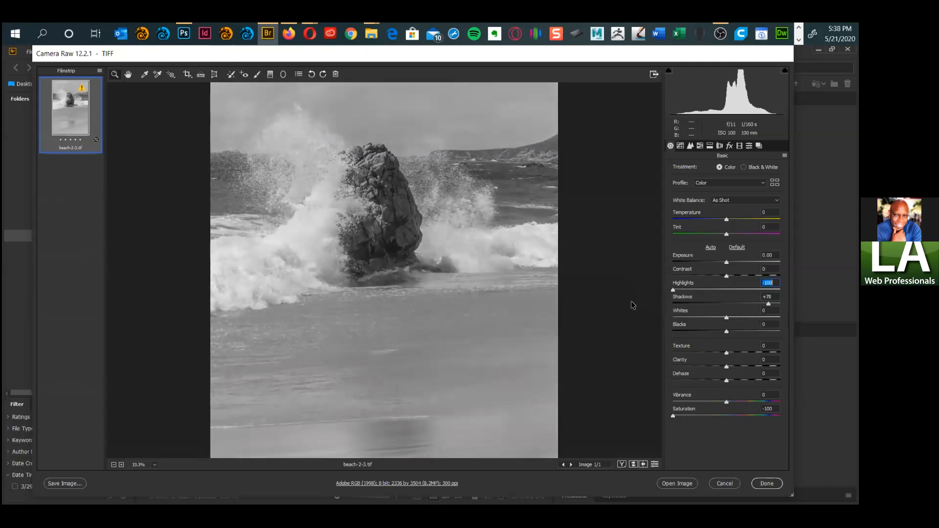
Step: Fine-tune the Shadows to +81 while viewing the rock and crashing wave up close
{"action": "left_click", "coordinate": [371, 324]}
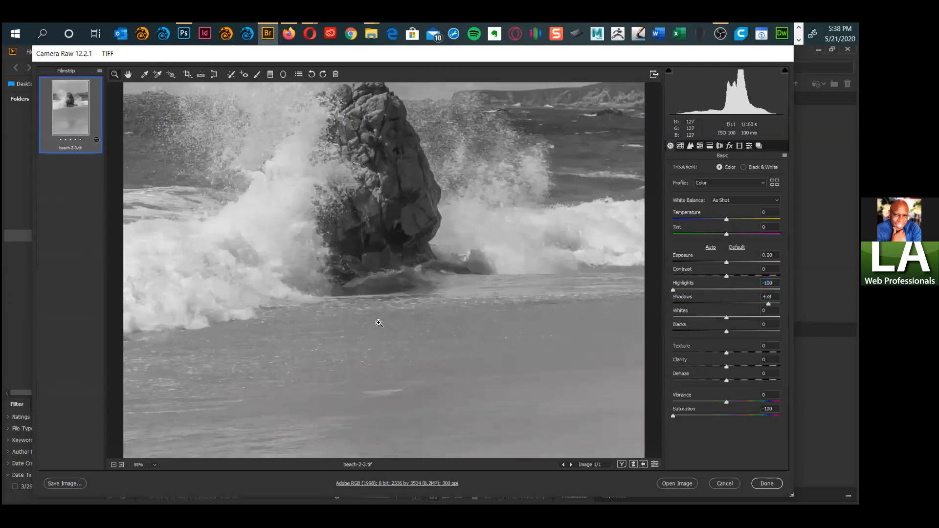
{"action": "left_click", "coordinate": [379, 323]}
{"action": "left_click_drag", "start_coordinate": [375, 250], "coordinate": [451, 350]}
{"action": "mouse_move", "coordinate": [439, 267]}
{"action": "left_mouse_down"}
{"action": "mouse_move", "coordinate": [448, 297]}
{"action": "mouse_move", "coordinate": [444, 279]}
{"action": "left_mouse_up"}
{"action": "left_click_drag", "start_coordinate": [423, 317], "coordinate": [415, 285]}
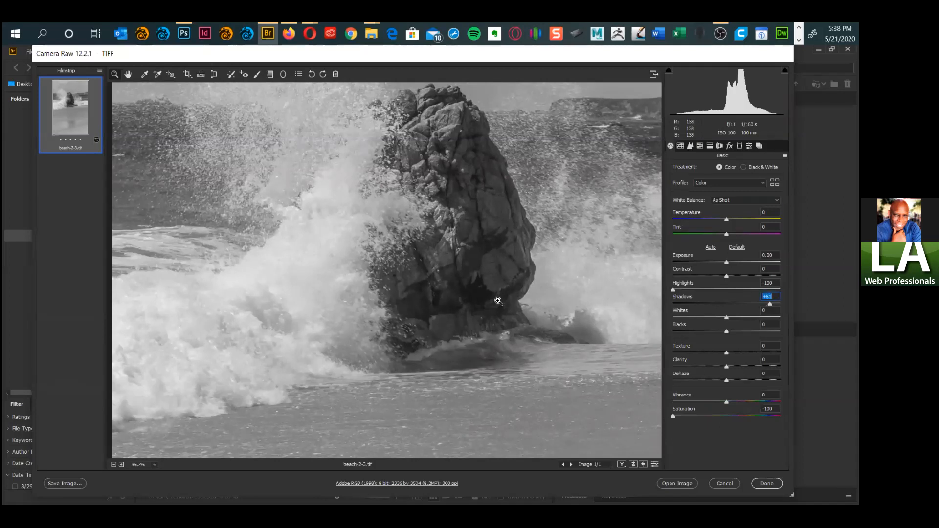
{"action": "left_click_drag", "start_coordinate": [466, 299], "coordinate": [387, 282]}
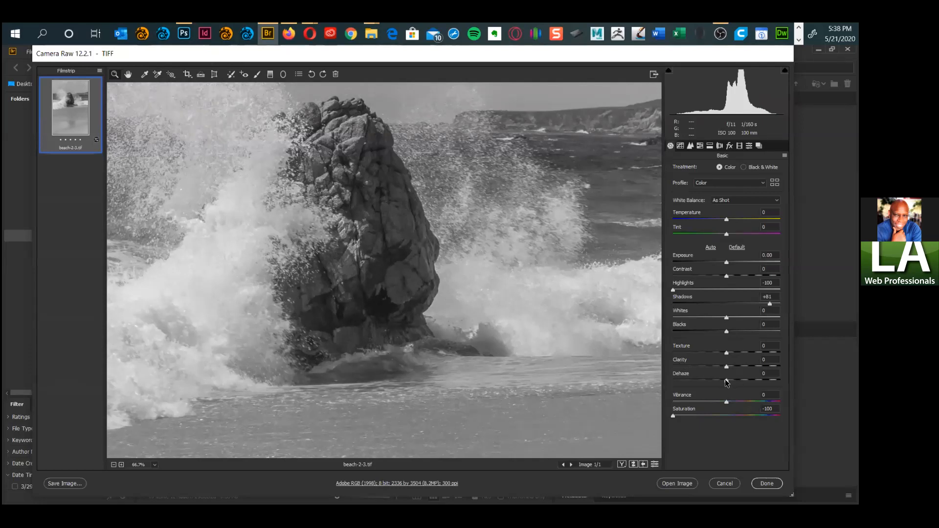
Step: Raise the beach photo's Dehaze to +68 and check its effect on the rock, spray and sky up close
{"action": "left_click_drag", "start_coordinate": [727, 383], "coordinate": [764, 383]}
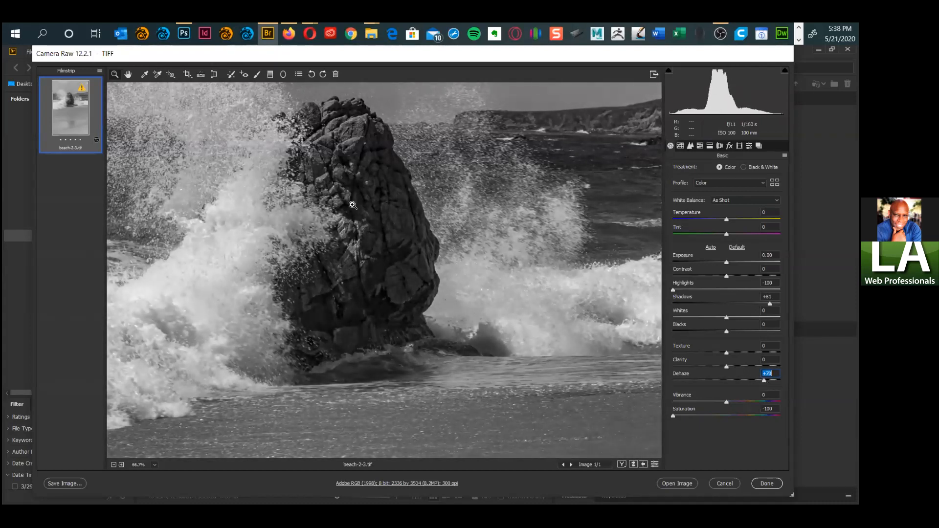
{"action": "left_click_drag", "start_coordinate": [238, 217], "coordinate": [337, 261]}
{"action": "left_click_drag", "start_coordinate": [392, 248], "coordinate": [334, 383]}
{"action": "left_click_drag", "start_coordinate": [412, 147], "coordinate": [406, 210]}
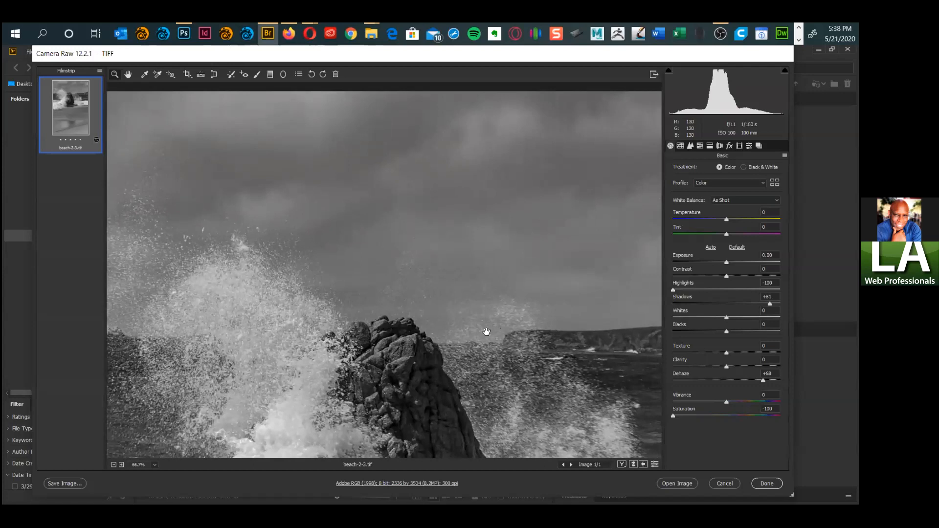
{"action": "left_click_drag", "start_coordinate": [397, 287], "coordinate": [344, 149]}
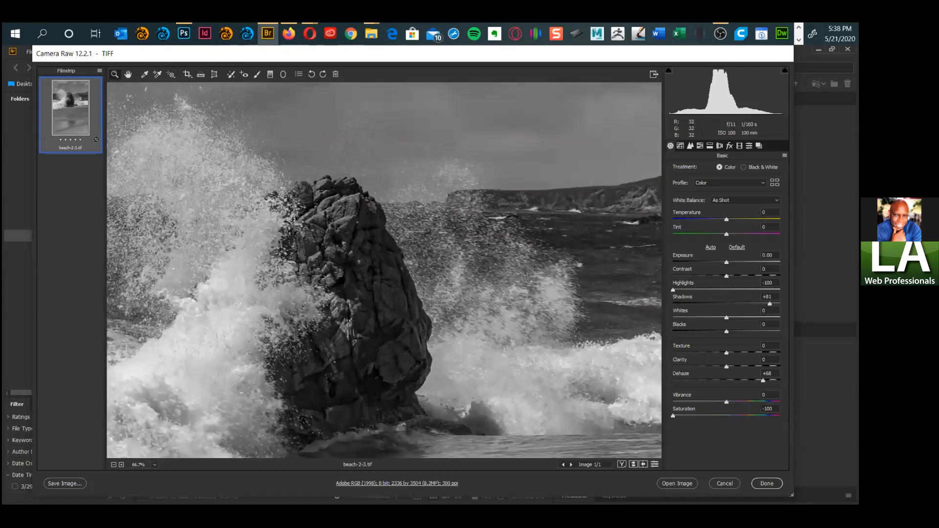
{"action": "left_click_drag", "start_coordinate": [384, 318], "coordinate": [378, 295]}
{"action": "left_click_drag", "start_coordinate": [382, 337], "coordinate": [407, 314]}
Step: Brighten the beach photo by setting Exposure to +0.25, checking the rock, waves and wet sand
{"action": "left_click_drag", "start_coordinate": [454, 269], "coordinate": [728, 264]}
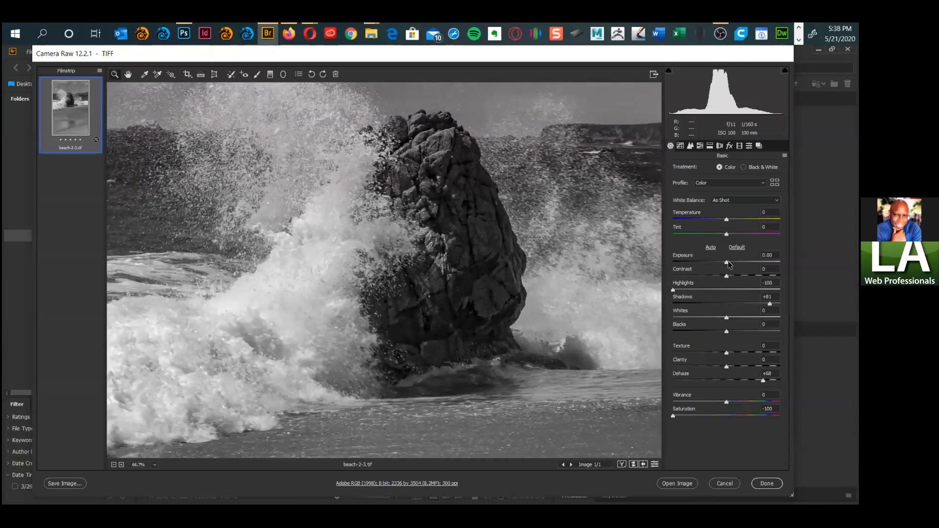
{"action": "left_click_drag", "start_coordinate": [730, 263], "coordinate": [732, 262]}
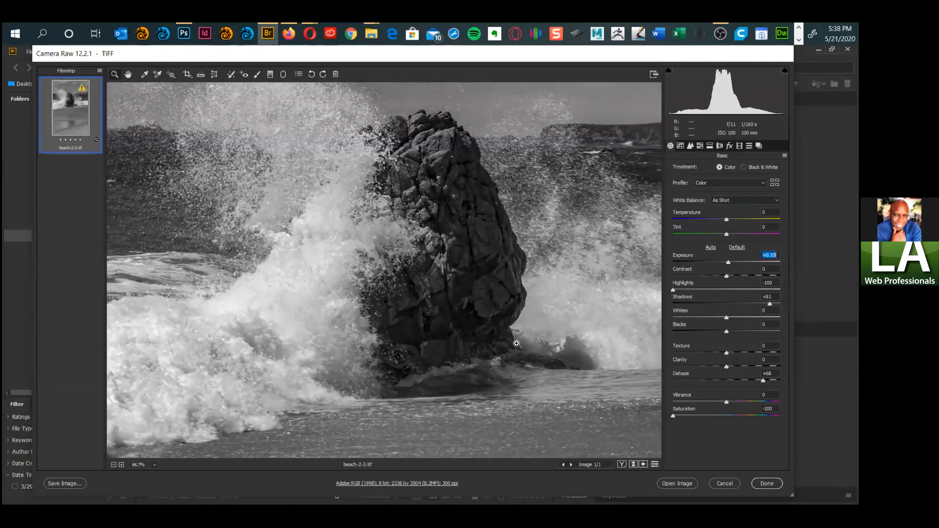
{"action": "left_click_drag", "start_coordinate": [488, 357], "coordinate": [442, 229]}
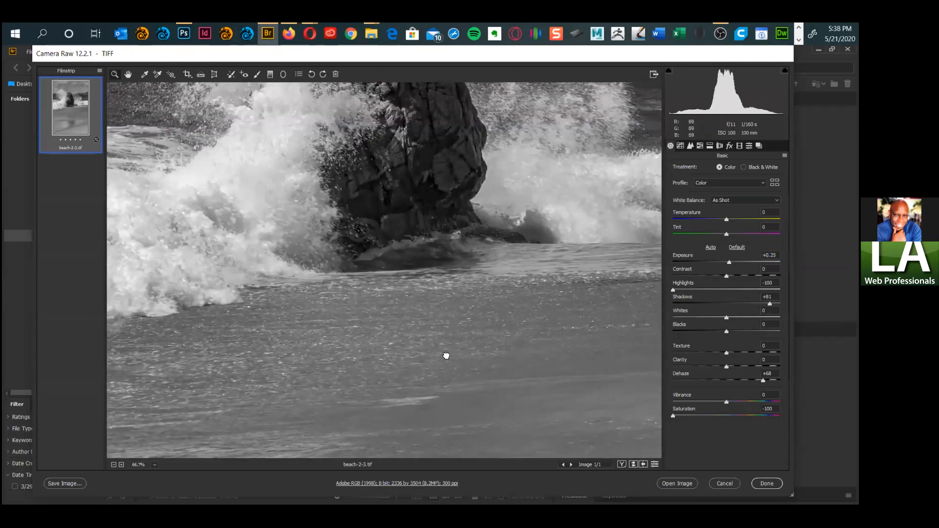
{"action": "left_click_drag", "start_coordinate": [533, 288], "coordinate": [531, 341]}
{"action": "left_click_drag", "start_coordinate": [614, 357], "coordinate": [654, 357]}
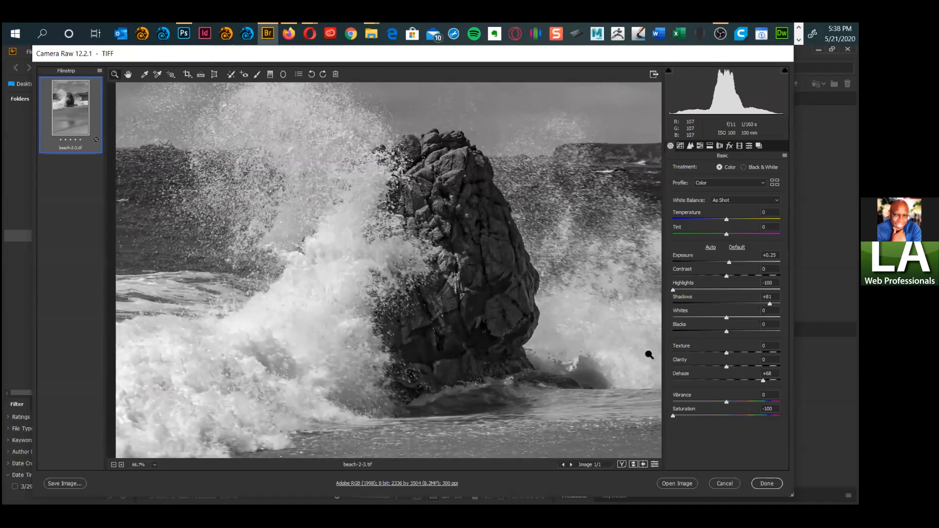
Step: Strengthen the beach photo's detail by setting Texture to +47 and Clarity to +28
{"action": "left_click", "coordinate": [727, 352]}
{"action": "left_click_drag", "start_coordinate": [729, 351], "coordinate": [752, 351]}
{"action": "key", "text": "Down"}
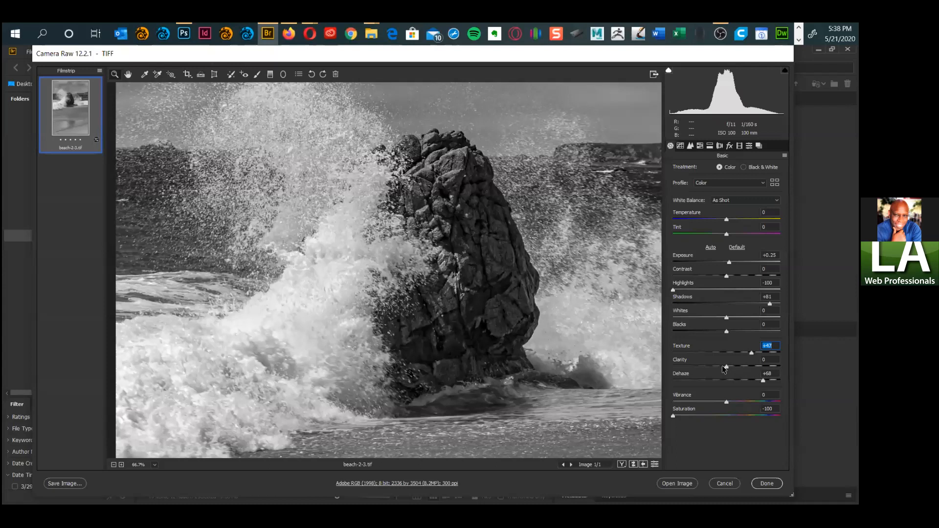
{"action": "key", "text": "Tab"}
{"action": "left_click_drag", "start_coordinate": [726, 366], "coordinate": [741, 365]}
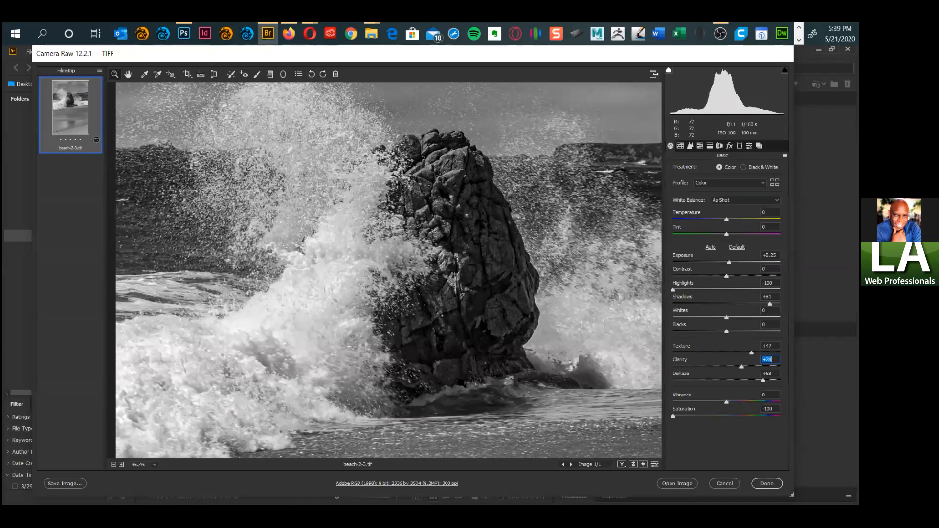
Step: Raise the Shadows to +95 to lift the dark areas of the rock
{"action": "key", "text": "ctrl+minus"}
{"action": "key", "text": "ctrl+minus"}
{"action": "key", "text": "ctrl+minus"}
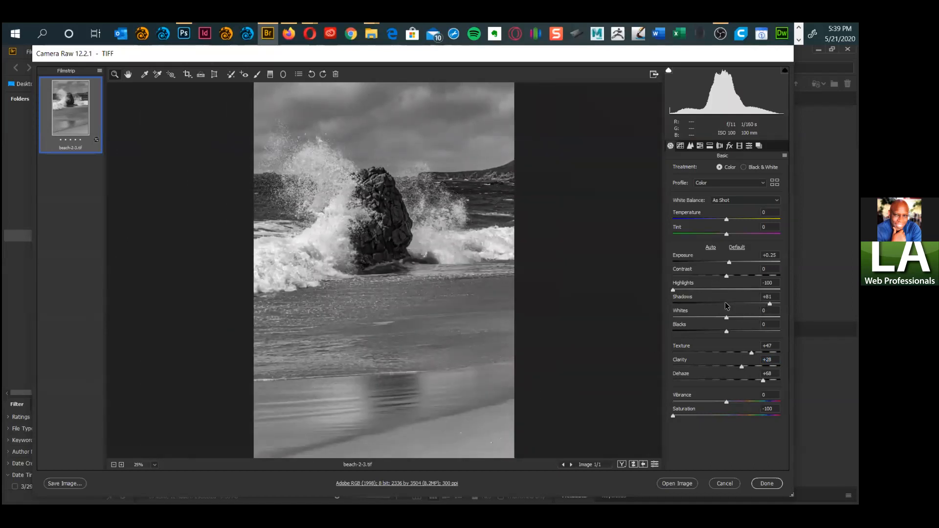
{"action": "left_click", "coordinate": [412, 295]}
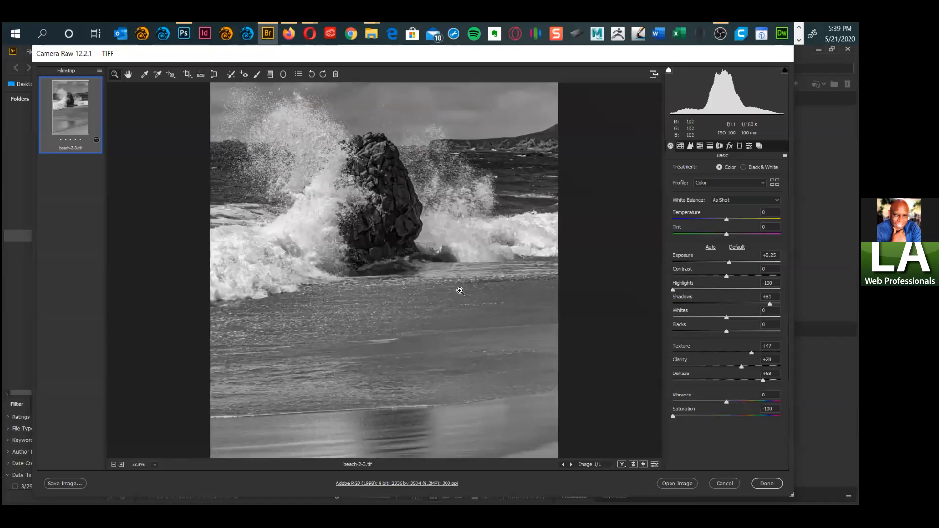
{"action": "left_click_drag", "start_coordinate": [448, 236], "coordinate": [453, 329]}
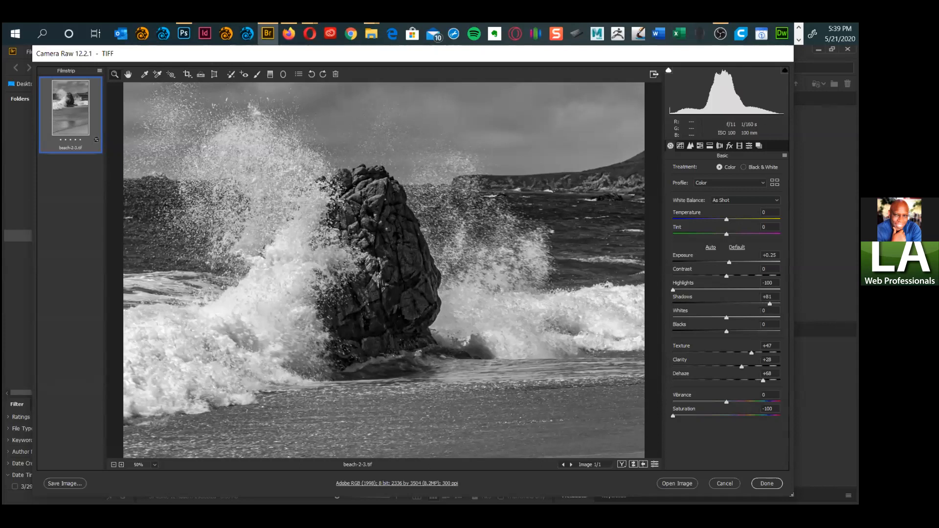
{"action": "left_click_drag", "start_coordinate": [770, 304], "coordinate": [777, 304]}
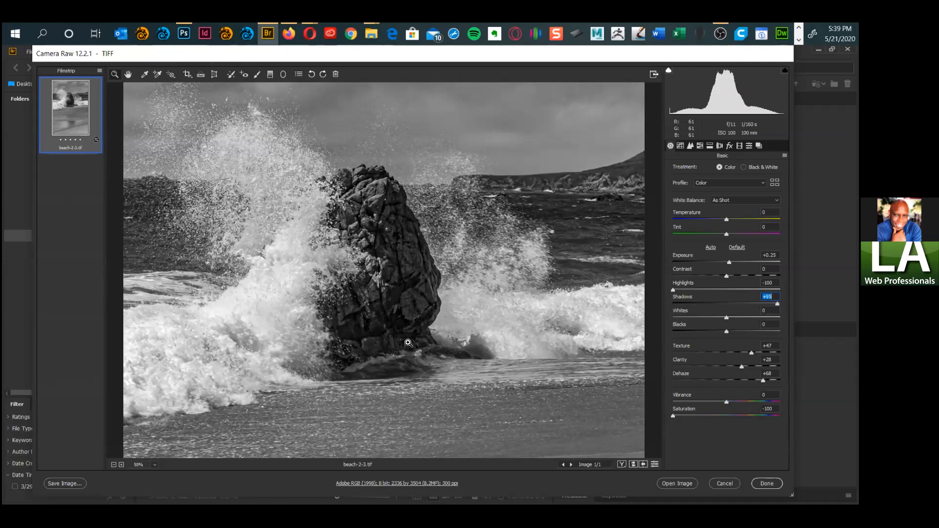
Step: Bring muted color back into the beach photo by setting Saturation to -34 and save the raw adjustments
{"action": "left_click", "coordinate": [436, 325], "text": "alt"}
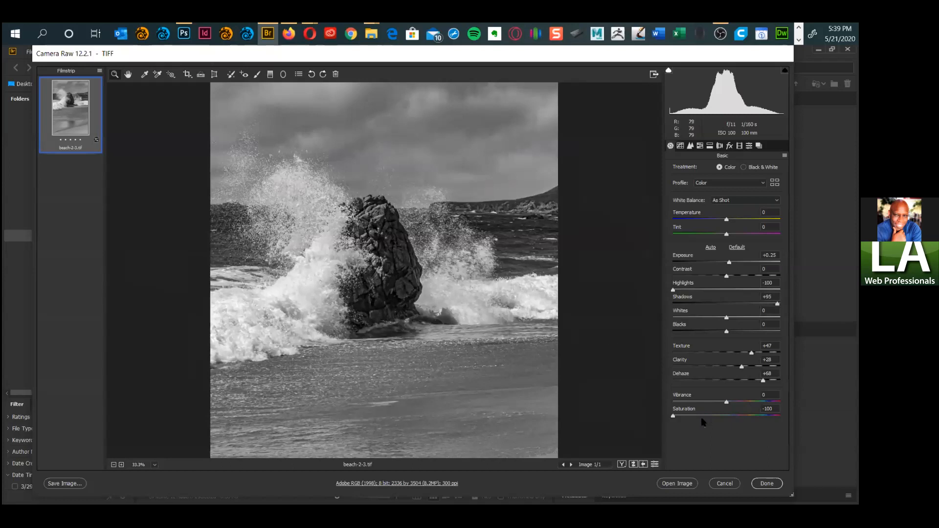
{"action": "scroll", "coordinate": [685, 422], "scroll_direction": "down", "scroll_amount": 3}
{"action": "key", "text": "ctrl+minus"}
{"action": "left_click_drag", "start_coordinate": [675, 416], "coordinate": [712, 418]}
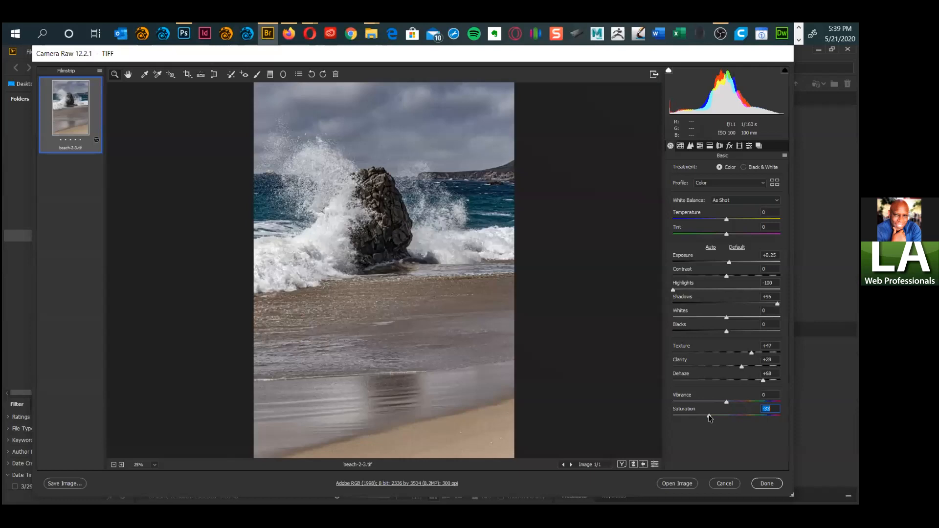
{"action": "left_click_drag", "start_coordinate": [707, 415], "coordinate": [709, 415]}
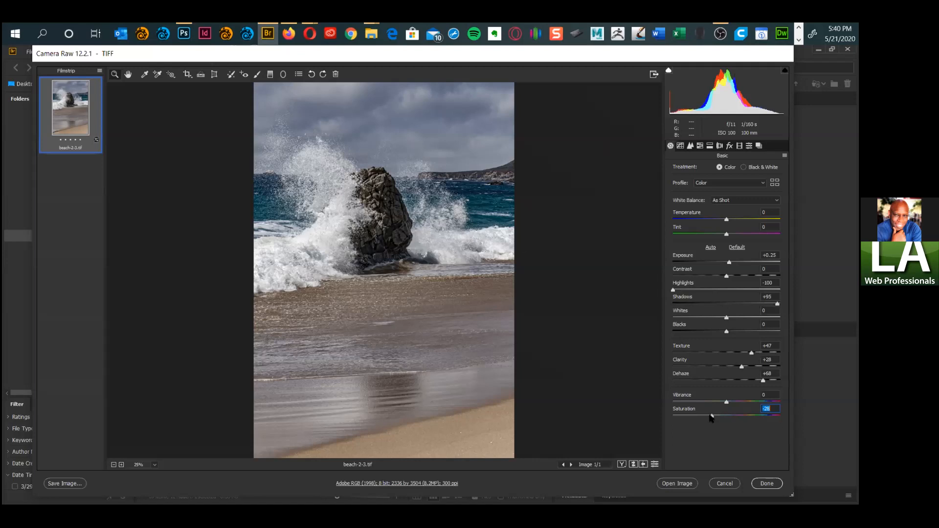
{"action": "left_click_drag", "start_coordinate": [711, 415], "coordinate": [708, 414]}
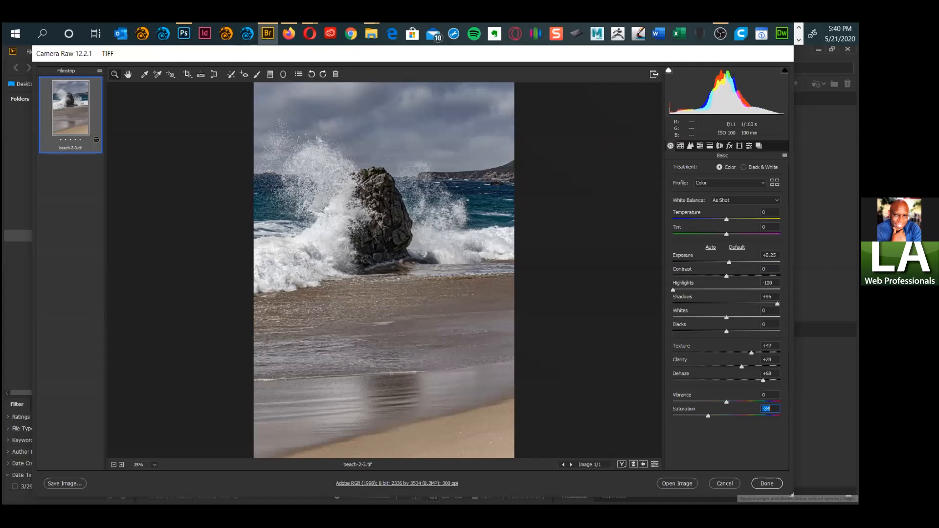
{"action": "left_click", "coordinate": [767, 484]}
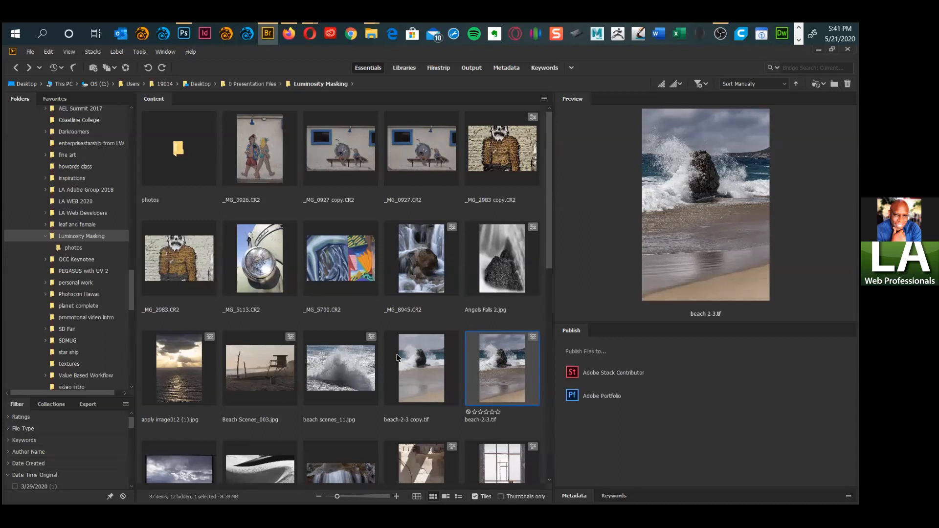
Step: Open the mailbox photo IMG_8965.CR2 in Camera Raw, review its lens corrections, and open the image in Photoshop
{"action": "left_click_drag", "start_coordinate": [552, 219], "coordinate": [549, 340]}
{"action": "left_click", "coordinate": [253, 322]}
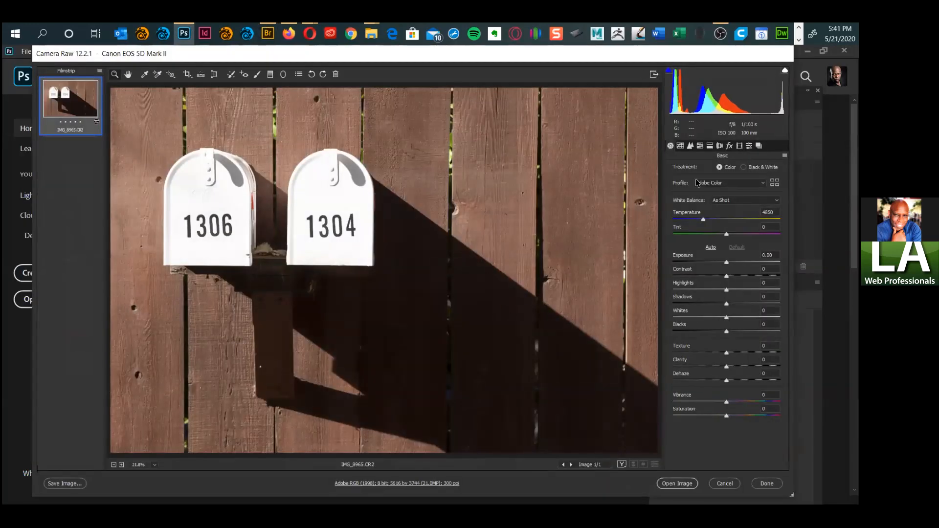
{"action": "left_click", "coordinate": [720, 146]}
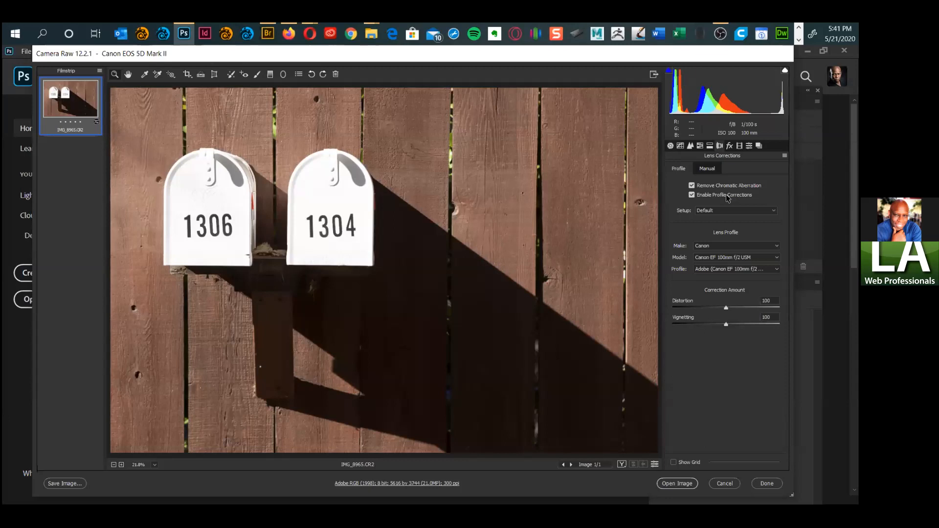
{"action": "left_click", "coordinate": [679, 484]}
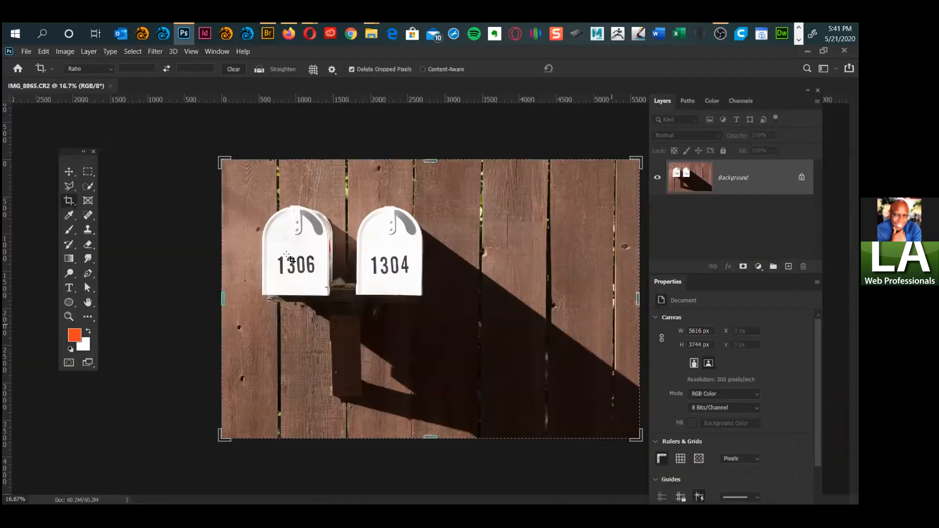
Step: Switch the mailbox photo to full screen mode with the menu bar and duplicate the Background layer
{"action": "key", "text": "h"}
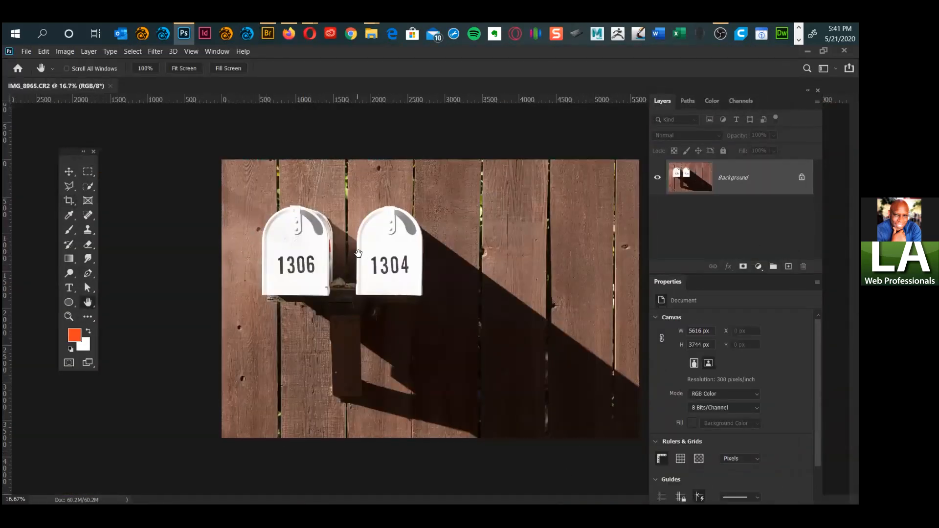
{"action": "left_click_drag", "start_coordinate": [353, 246], "coordinate": [357, 250]}
{"action": "key", "text": "f"}
{"action": "left_click_drag", "start_coordinate": [489, 245], "coordinate": [351, 234]}
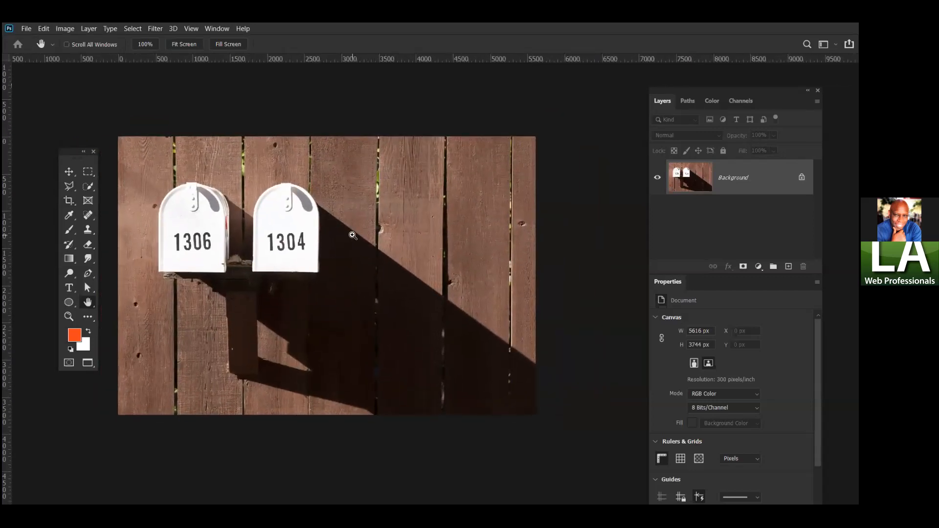
{"action": "key", "text": "ctrl+j"}
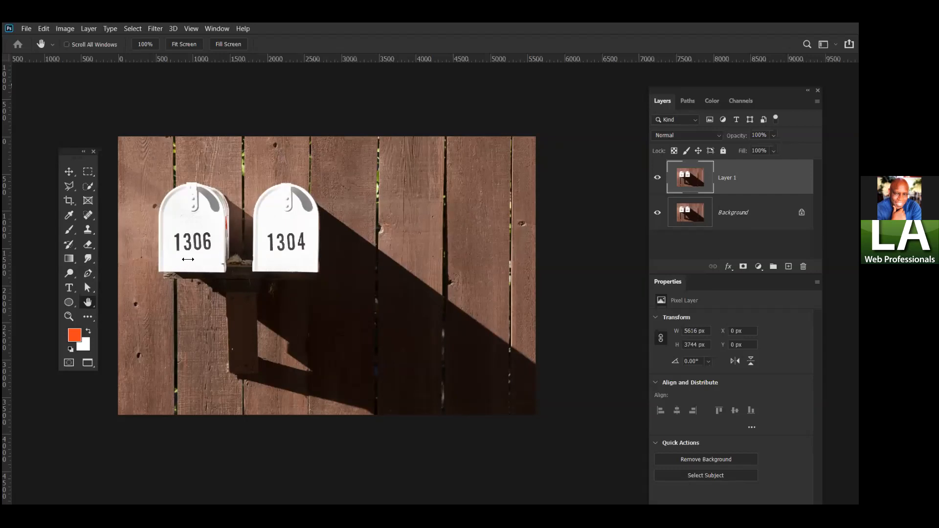
Step: Examine the bright surface, numbers and embossed lettering of the 1304 mailbox up close, along with the surrounding shadows
{"action": "left_click", "coordinate": [309, 234]}
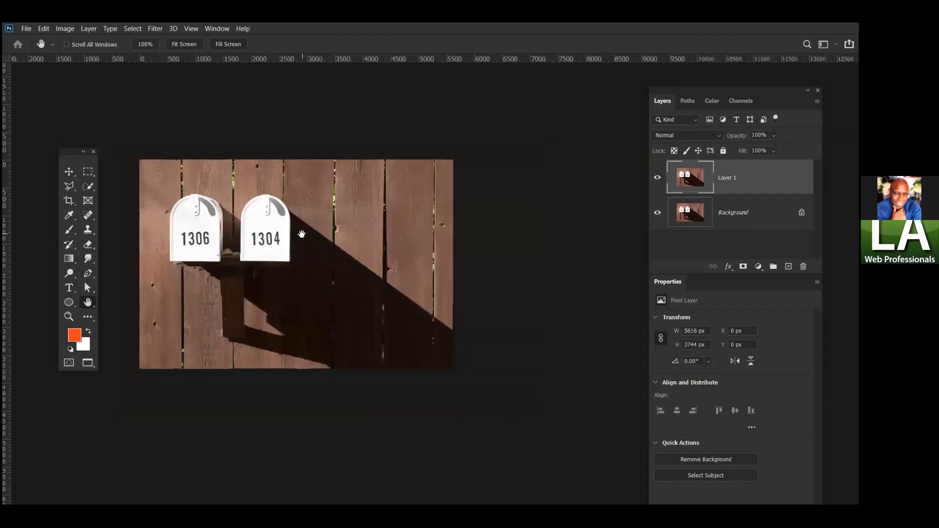
{"action": "left_click", "coordinate": [230, 232], "text": "alt"}
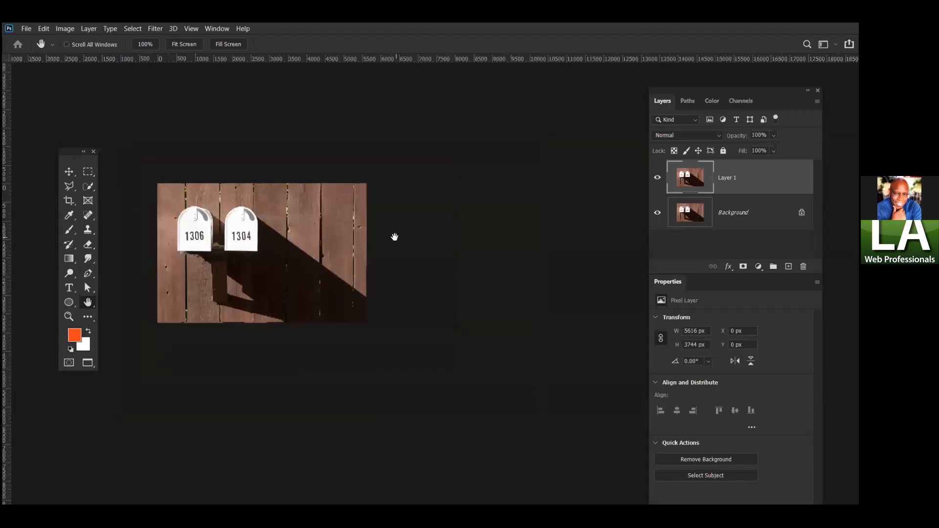
{"action": "left_click", "coordinate": [374, 238], "text": "ctrl"}
{"action": "left_click", "coordinate": [372, 238], "text": "ctrl"}
{"action": "left_click", "coordinate": [370, 238], "text": "ctrl"}
{"action": "left_click", "coordinate": [310, 248], "text": "ctrl"}
{"action": "left_click_drag", "start_coordinate": [175, 205], "coordinate": [509, 368]}
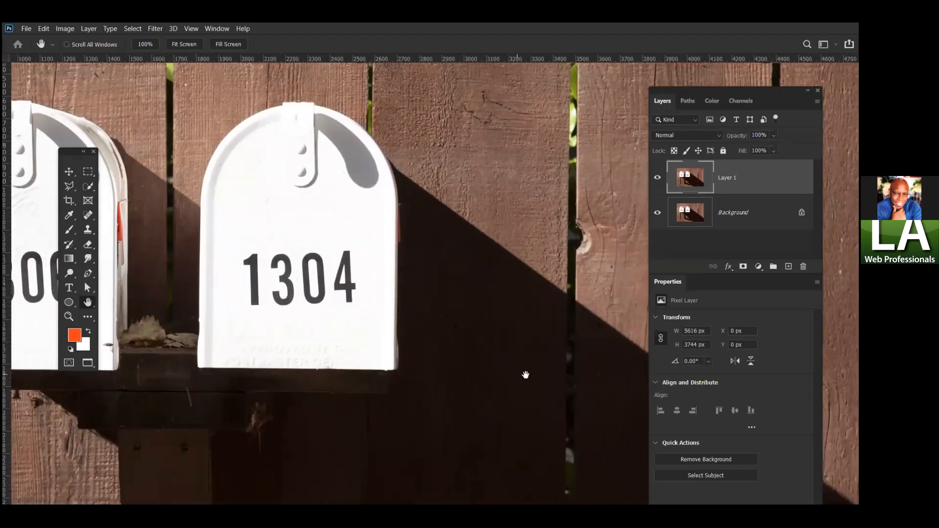
{"action": "key", "text": "ctrl+plus"}
{"action": "key", "text": "ctrl+plus"}
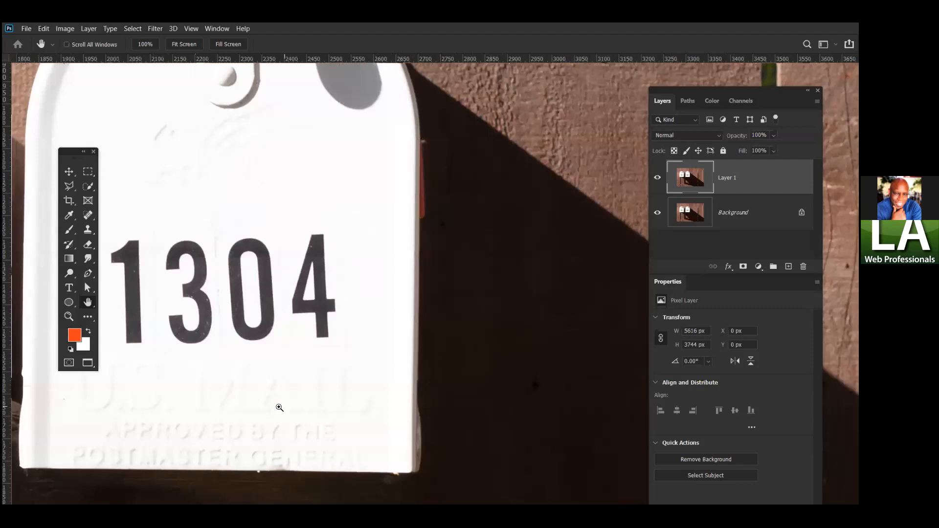
{"action": "left_click_drag", "start_coordinate": [187, 274], "coordinate": [426, 266]}
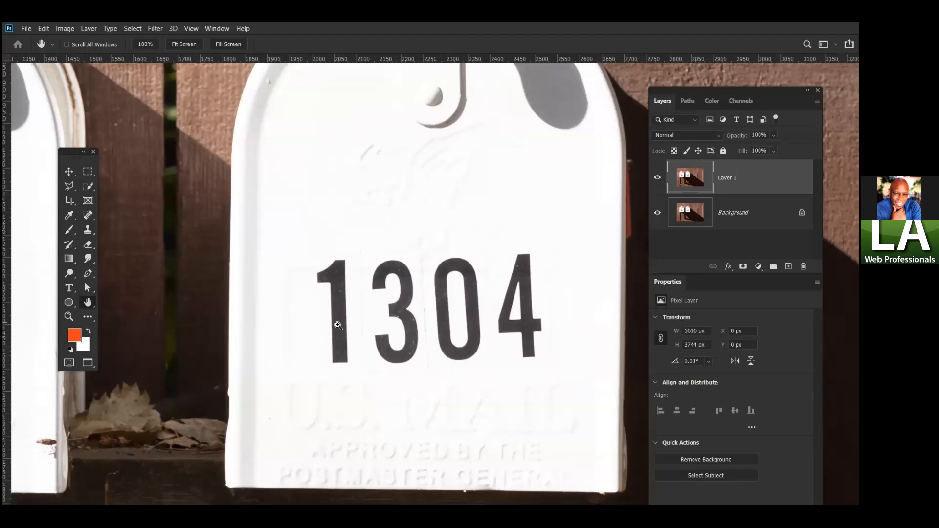
{"action": "scroll", "coordinate": [336, 327], "scroll_direction": "down", "scroll_amount": 4}
{"action": "scroll", "coordinate": [342, 330], "scroll_direction": "down", "scroll_amount": 3}
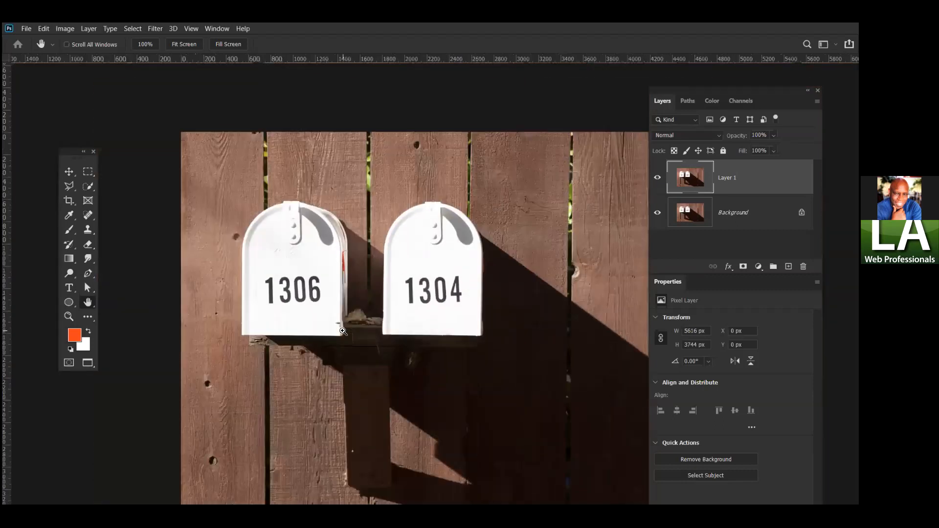
{"action": "left_click_drag", "start_coordinate": [488, 319], "coordinate": [344, 255]}
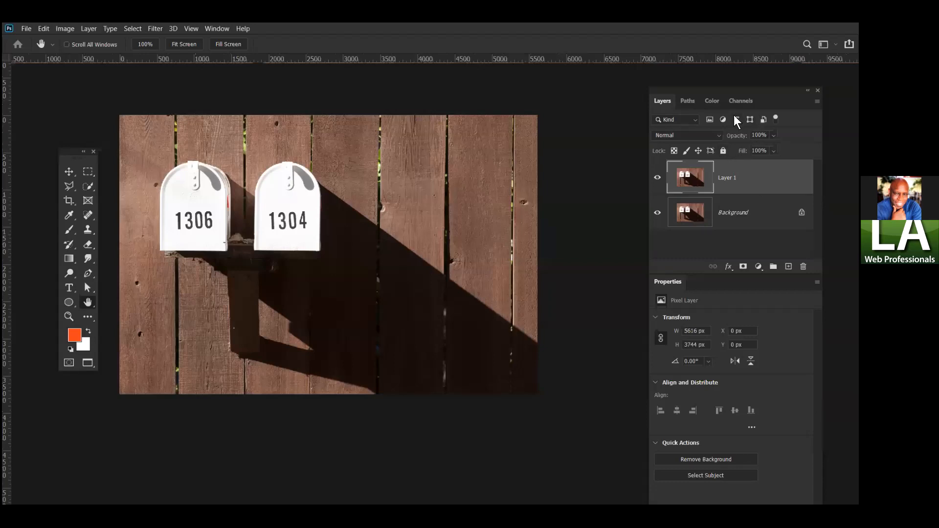
Step: Detach Channels from the Layers group and place it across the image so the channels and layers show together
{"action": "left_click", "coordinate": [739, 101]}
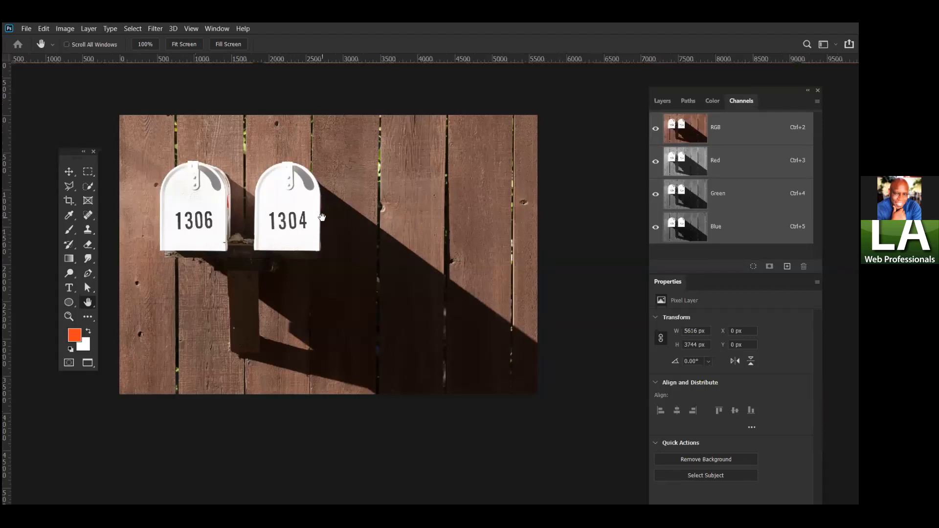
{"action": "left_click_drag", "start_coordinate": [322, 217], "coordinate": [400, 212]}
{"action": "left_click_drag", "start_coordinate": [68, 153], "coordinate": [189, 143]}
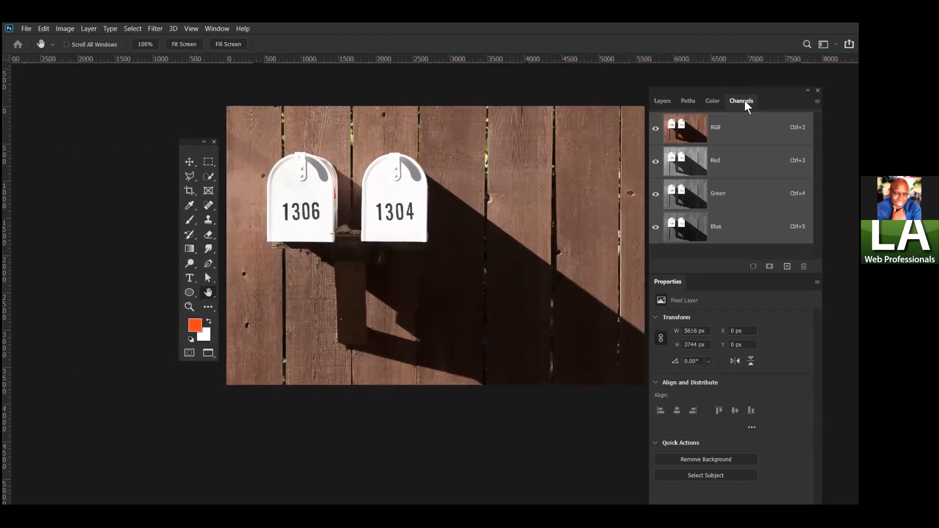
{"action": "left_click_drag", "start_coordinate": [747, 99], "coordinate": [22, 103]}
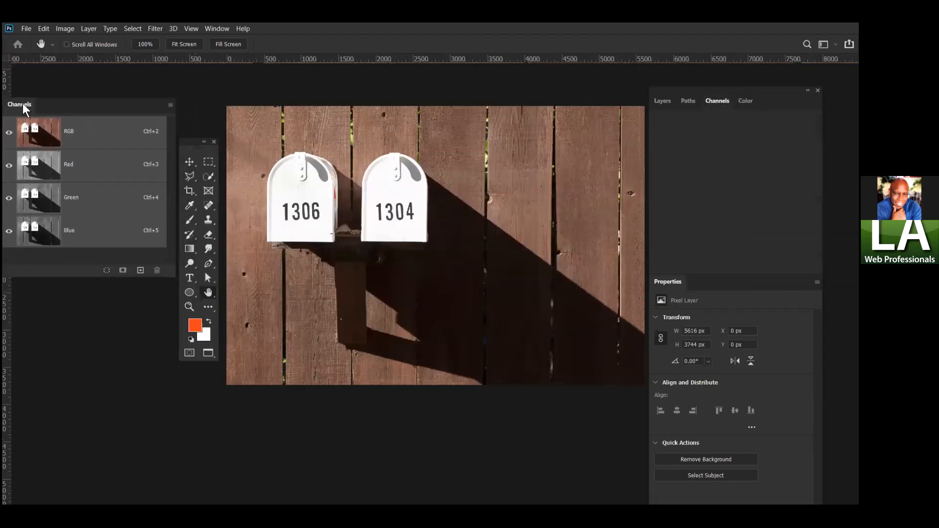
{"action": "left_click", "coordinate": [663, 101]}
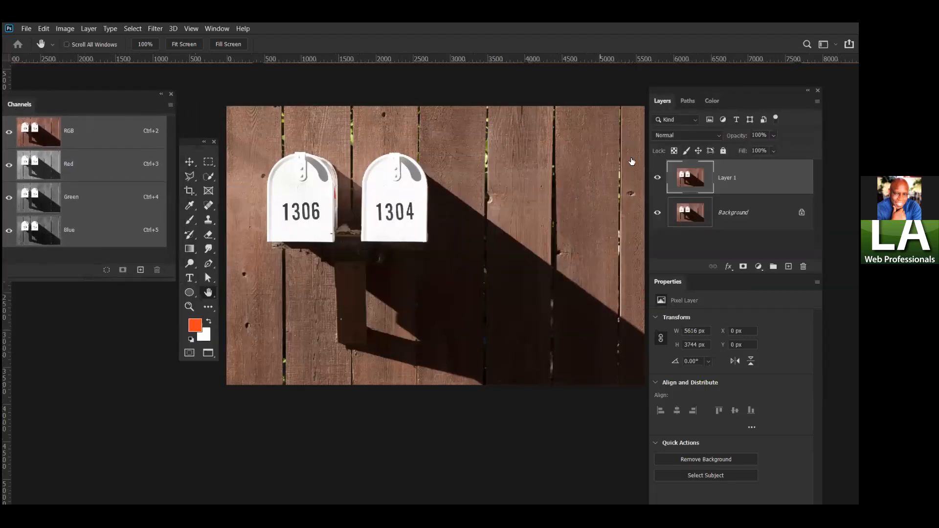
Step: Collapse Properties and reposition the toolbox and Channels so they sit beside the image without covering each other
{"action": "double_click", "coordinate": [729, 287]}
{"action": "left_click_drag", "start_coordinate": [190, 143], "coordinate": [76, 339]}
{"action": "left_click_drag", "start_coordinate": [91, 98], "coordinate": [144, 114]}
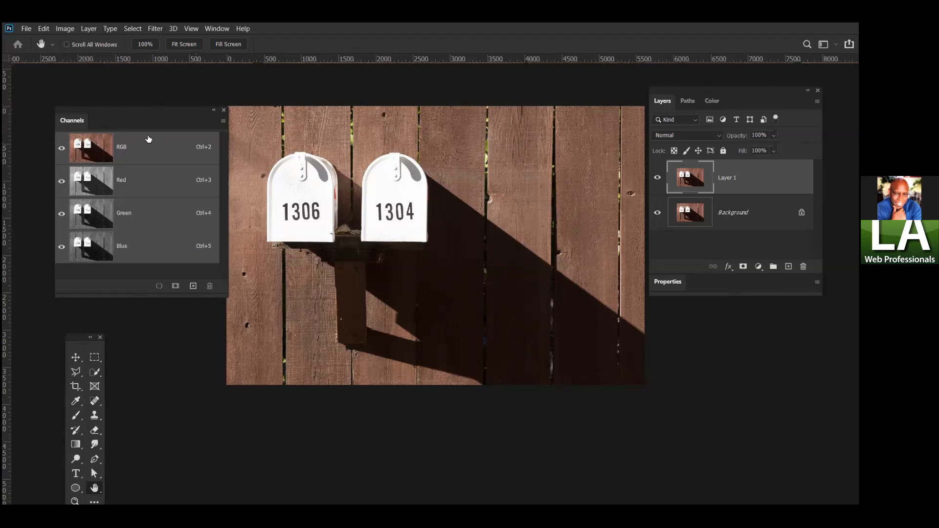
Step: Compare the Red, Green and Blue channels of the mailbox photo several times and return to the RGB composite
{"action": "left_click", "coordinate": [100, 191]}
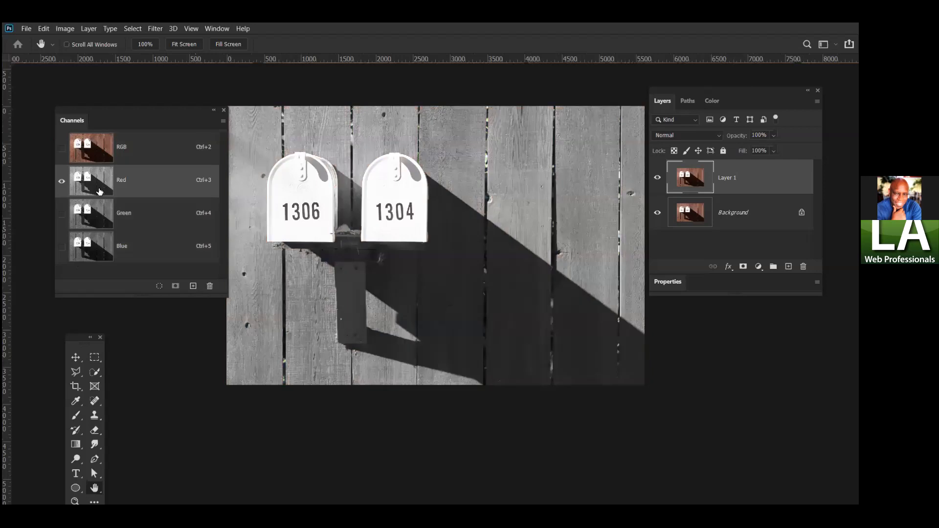
{"action": "left_click", "coordinate": [117, 214]}
{"action": "left_click", "coordinate": [109, 252]}
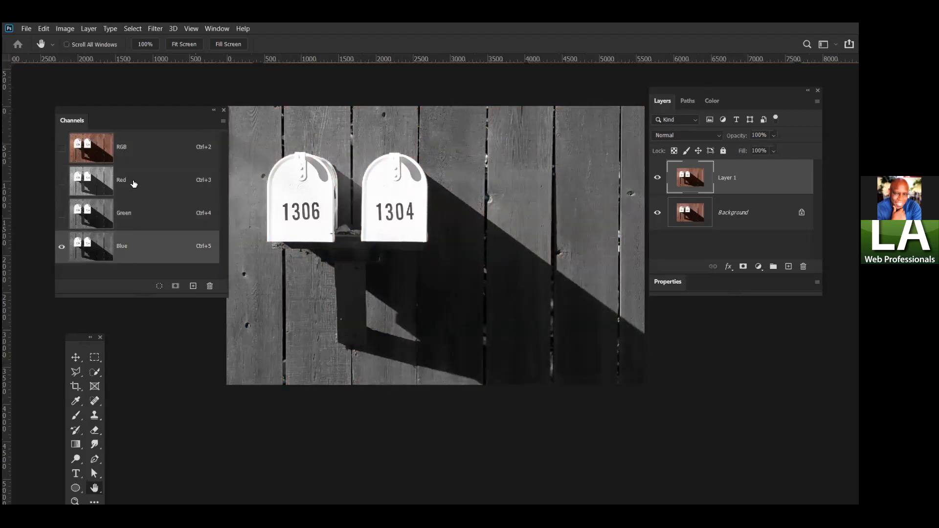
{"action": "left_click", "coordinate": [138, 183]}
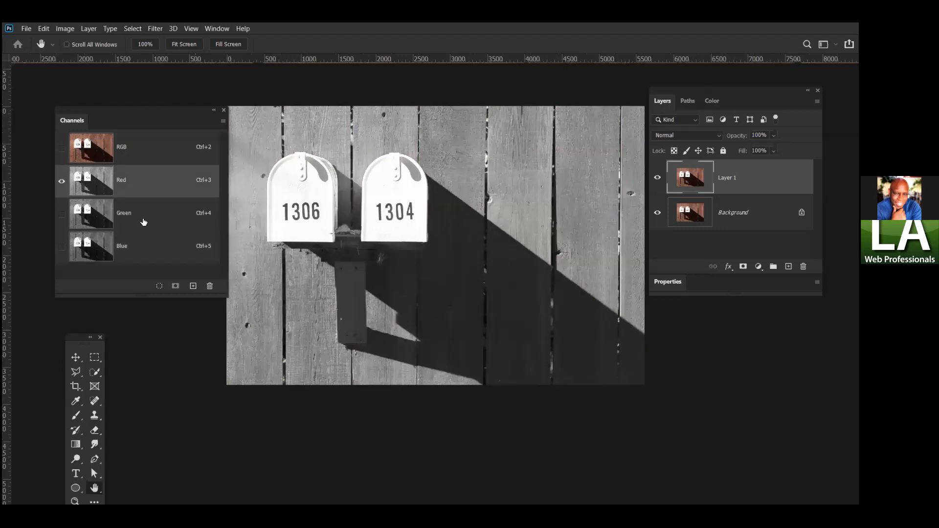
{"action": "left_click", "coordinate": [143, 222]}
{"action": "left_click", "coordinate": [146, 253]}
{"action": "left_click", "coordinate": [133, 192]}
{"action": "left_click", "coordinate": [128, 215]}
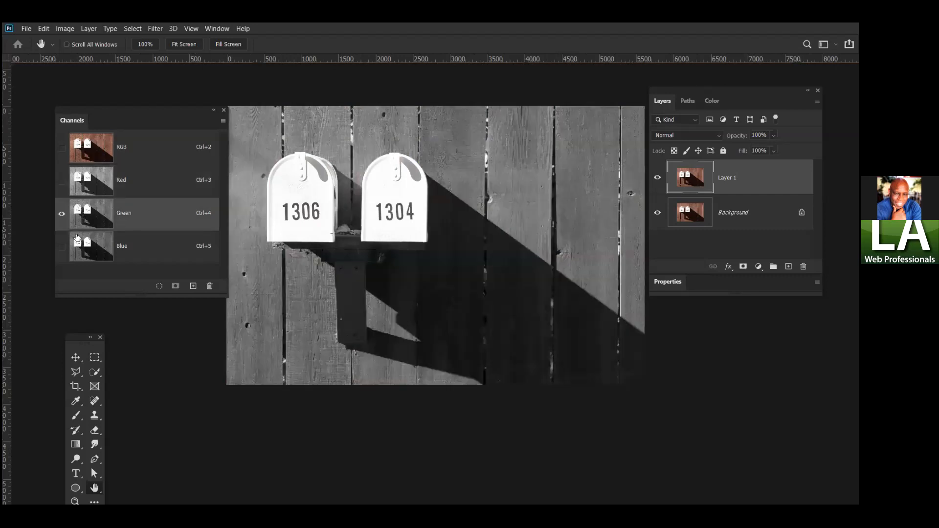
{"action": "left_click", "coordinate": [130, 250]}
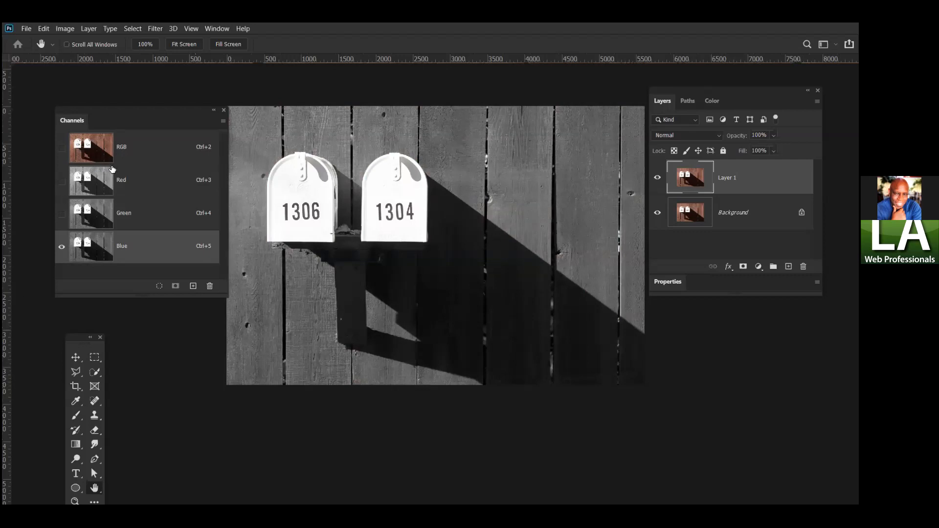
{"action": "left_click", "coordinate": [126, 157]}
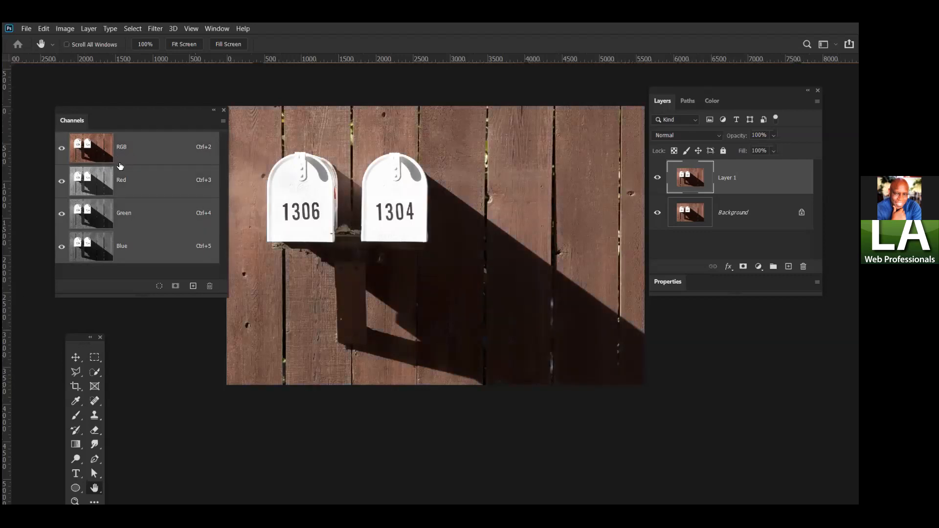
Step: Enlarge Channels to make room for more channels, shift it clear of the photo, and review the individual colour channels once more
{"action": "left_click_drag", "start_coordinate": [168, 297], "coordinate": [170, 355]}
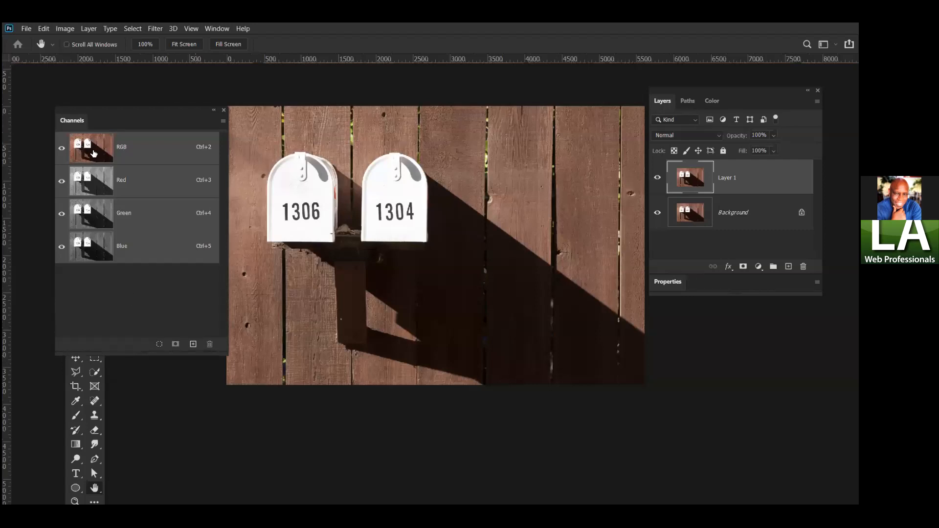
{"action": "left_click", "coordinate": [91, 184]}
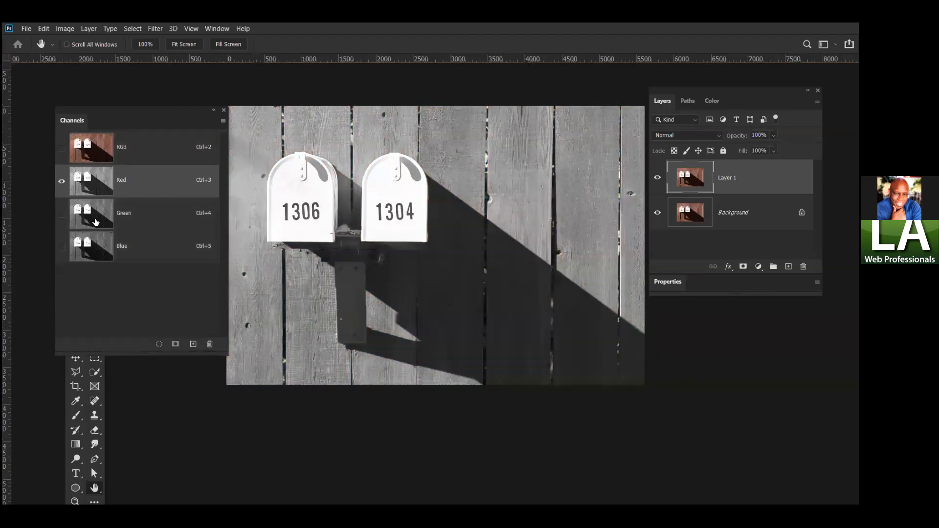
{"action": "left_click", "coordinate": [96, 224]}
{"action": "left_click", "coordinate": [93, 253]}
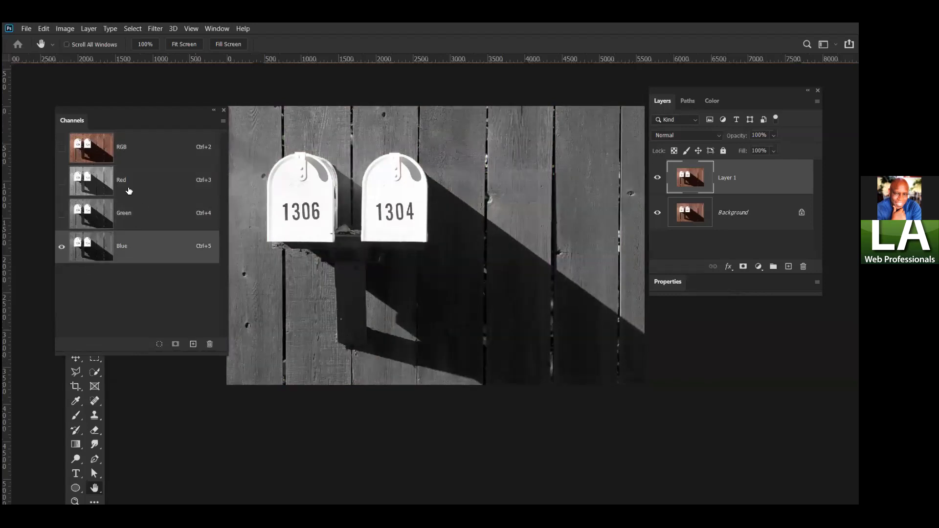
{"action": "left_click", "coordinate": [130, 141]}
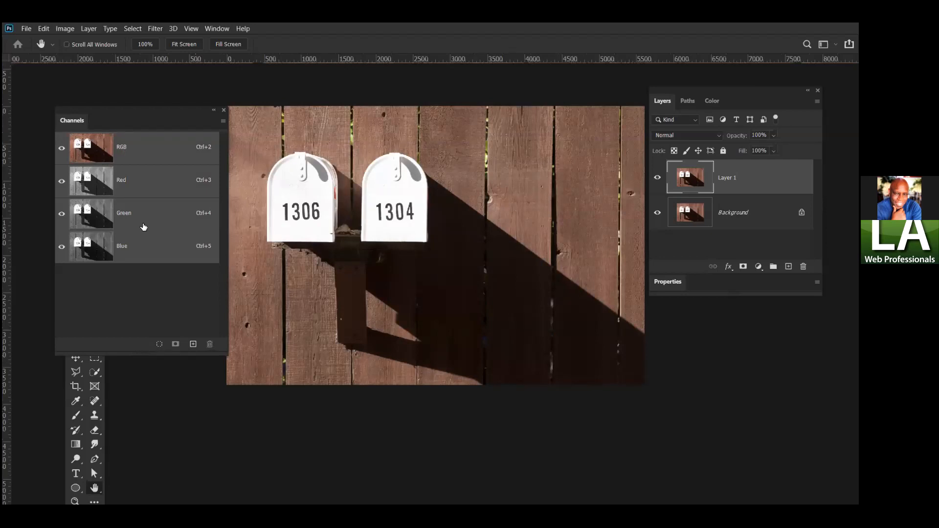
{"action": "left_click_drag", "start_coordinate": [90, 146], "coordinate": [175, 349]}
{"action": "left_click_drag", "start_coordinate": [148, 112], "coordinate": [145, 104]}
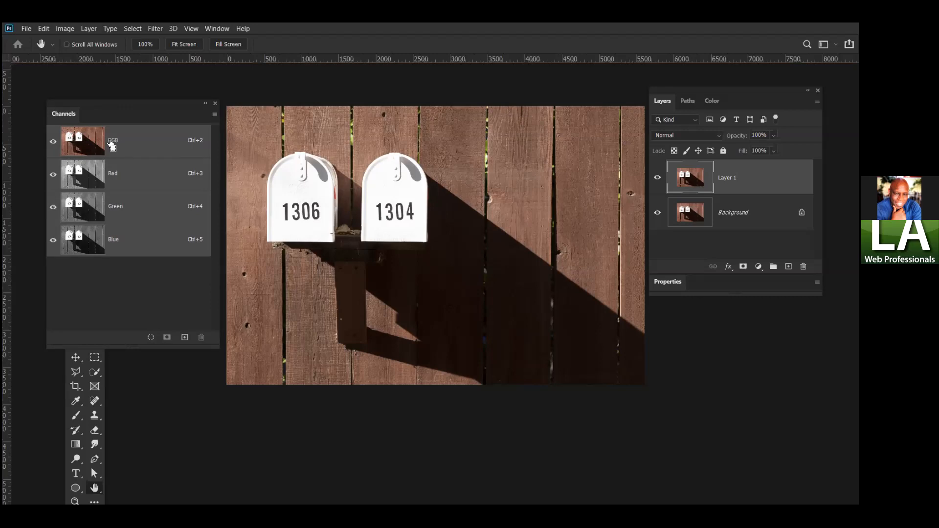
Step: Load the RGB composite's luminosity as a selection, save it as an alpha channel, and display that channel with nothing selected
{"action": "left_click", "coordinate": [82, 145], "text": "ctrl"}
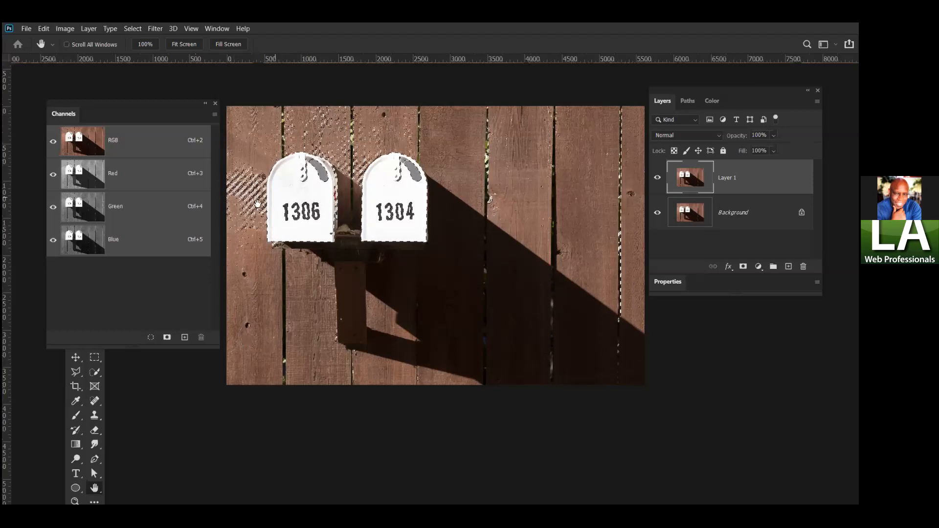
{"action": "left_click", "coordinate": [167, 337]}
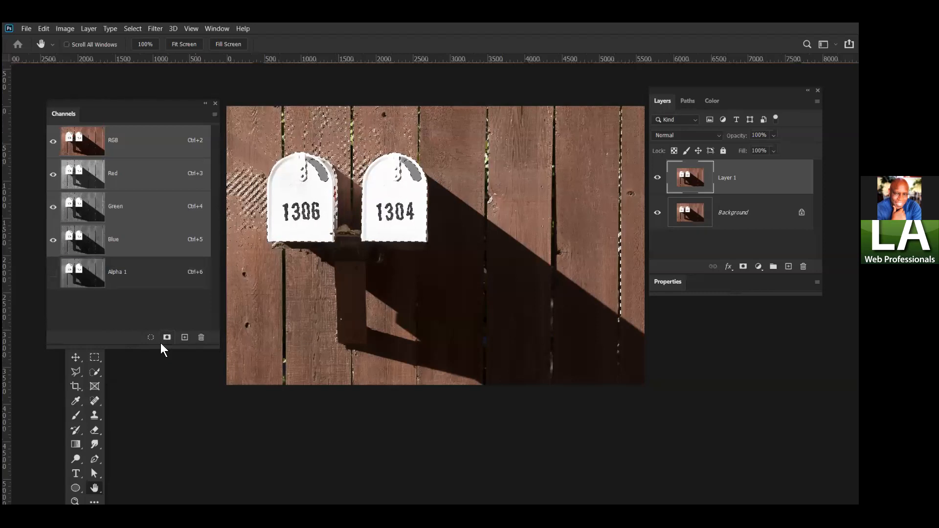
{"action": "left_click", "coordinate": [116, 283]}
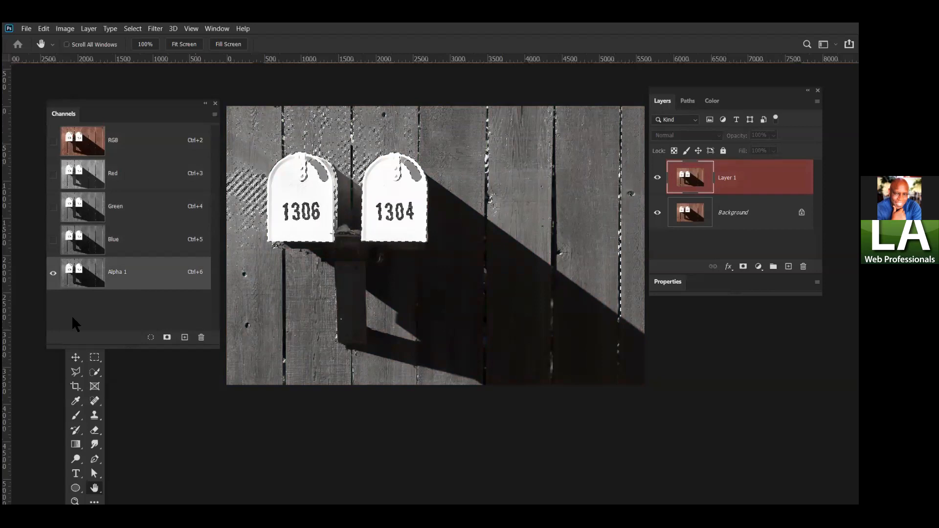
{"action": "key", "text": "ctrl+d"}
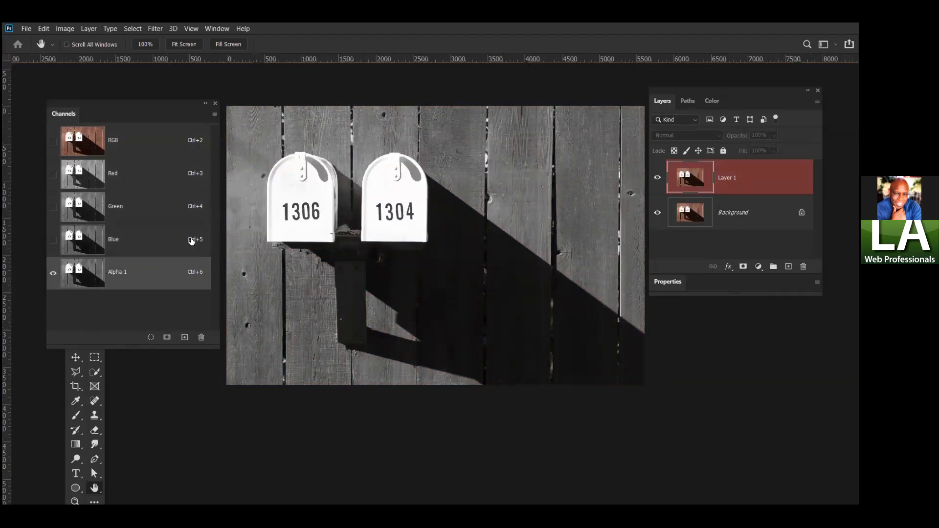
Step: Compare the Alpha 1 luminosity mask with the Red, Green and Blue channels, ending on Alpha 1
{"action": "left_click", "coordinate": [129, 177]}
{"action": "left_click", "coordinate": [126, 215]}
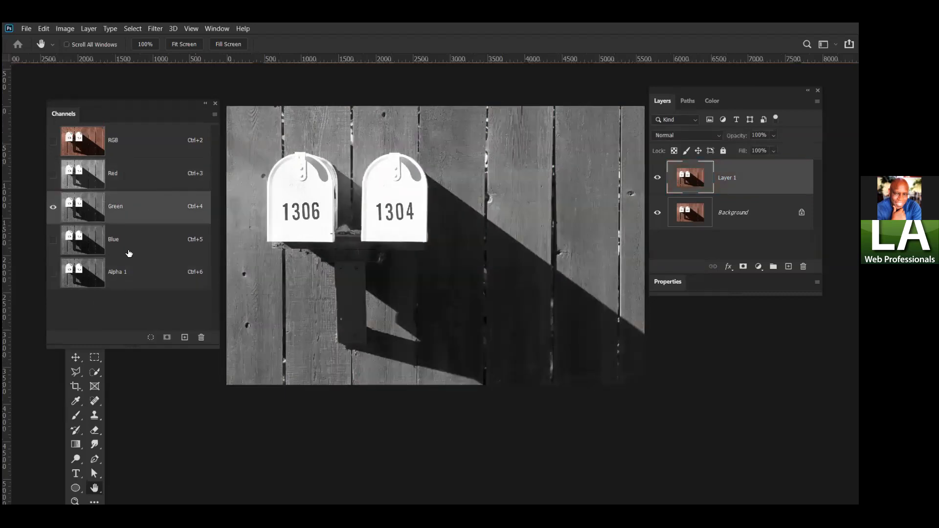
{"action": "left_click", "coordinate": [129, 247]}
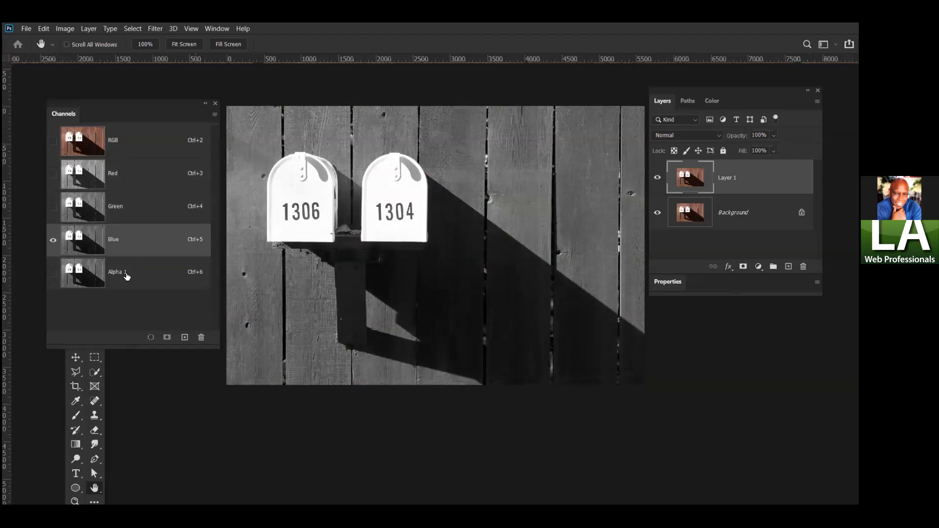
{"action": "left_click", "coordinate": [126, 277]}
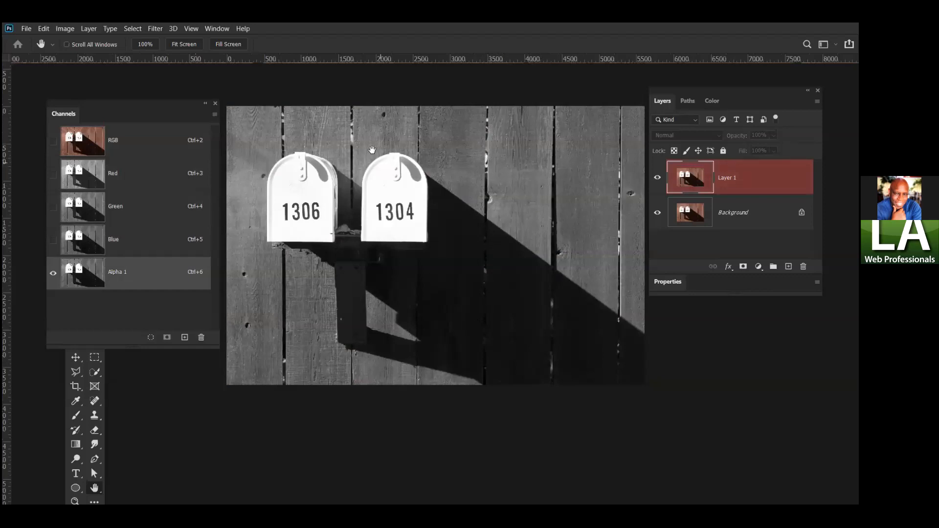
{"action": "left_click", "coordinate": [119, 243]}
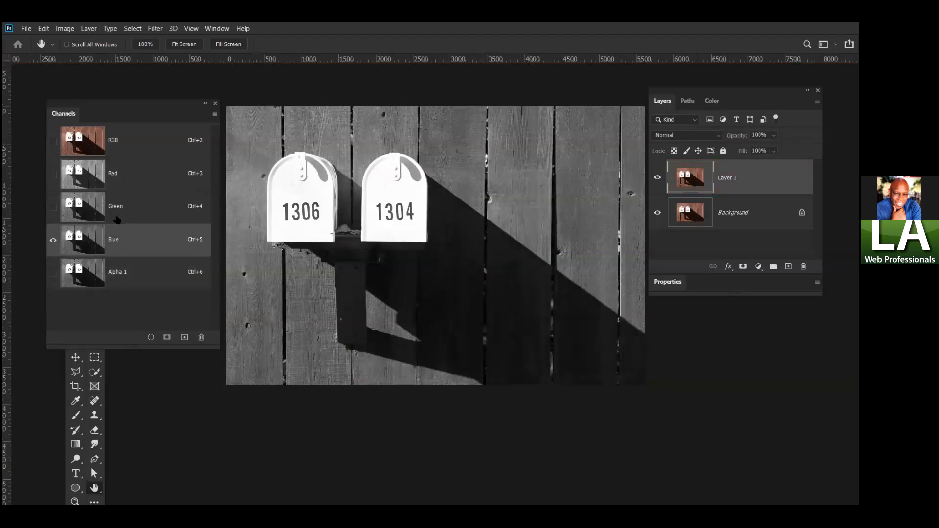
{"action": "left_click", "coordinate": [119, 209]}
{"action": "left_click", "coordinate": [117, 184]}
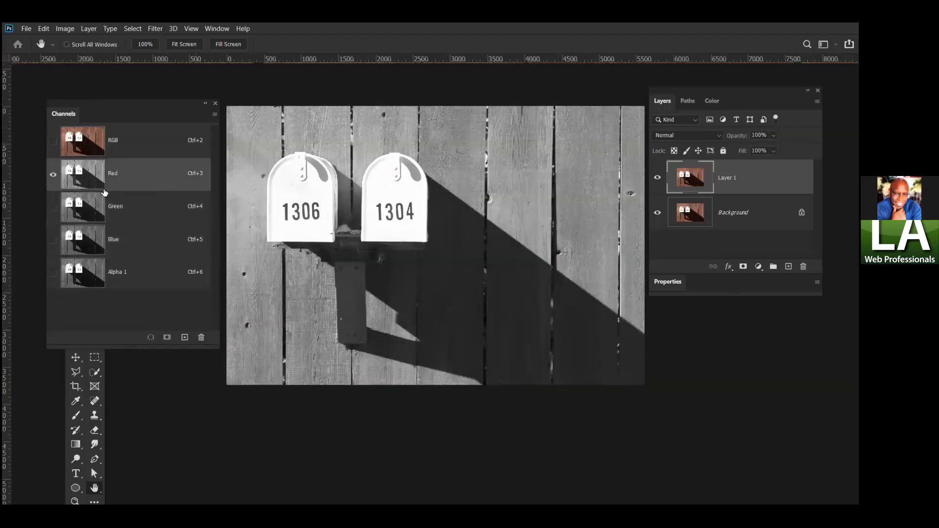
{"action": "left_click", "coordinate": [121, 277]}
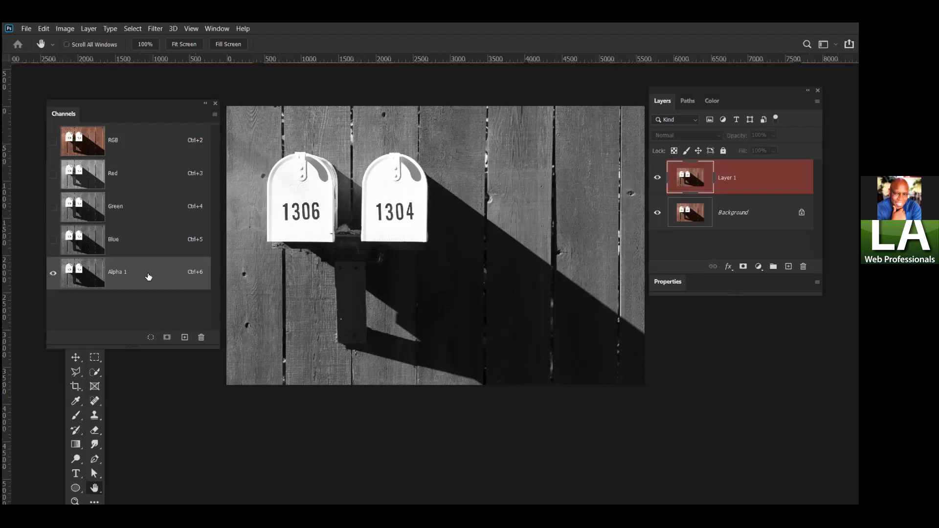
Step: Load Alpha 1 as a selection, save it as a second channel for comparison with Alpha 1, and delete that duplicate channel
{"action": "left_click", "coordinate": [78, 279], "text": "ctrl"}
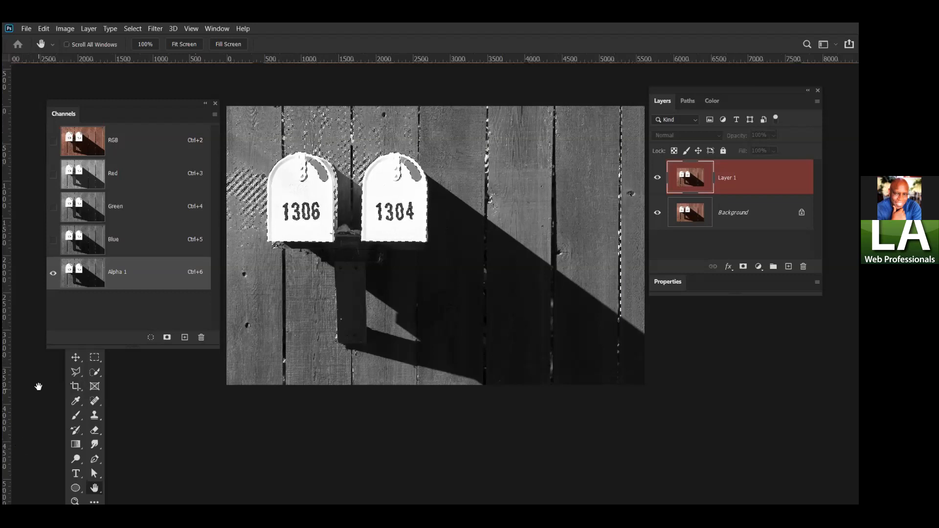
{"action": "left_click", "coordinate": [166, 338]}
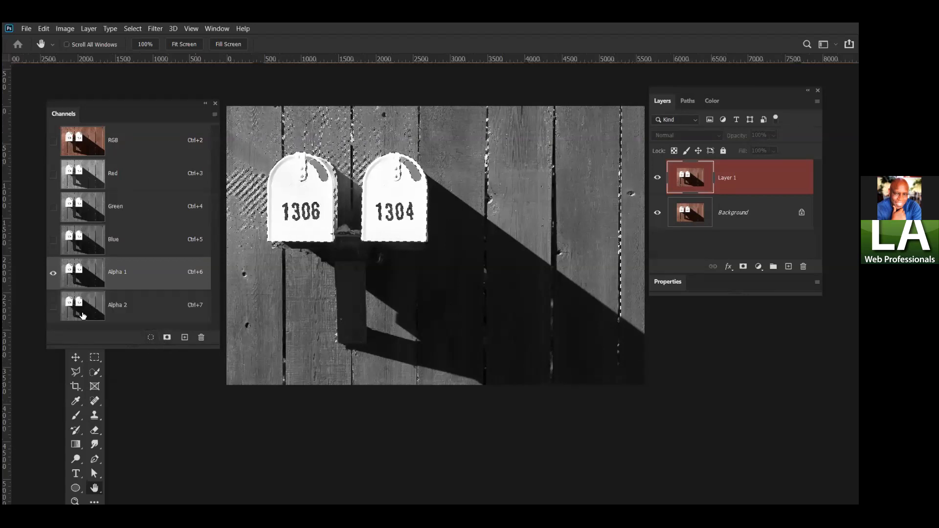
{"action": "left_click", "coordinate": [124, 303]}
{"action": "left_click", "coordinate": [120, 273]}
{"action": "left_click", "coordinate": [126, 307]}
{"action": "left_click", "coordinate": [120, 273]}
{"action": "left_click", "coordinate": [124, 307]}
{"action": "left_click", "coordinate": [119, 273]}
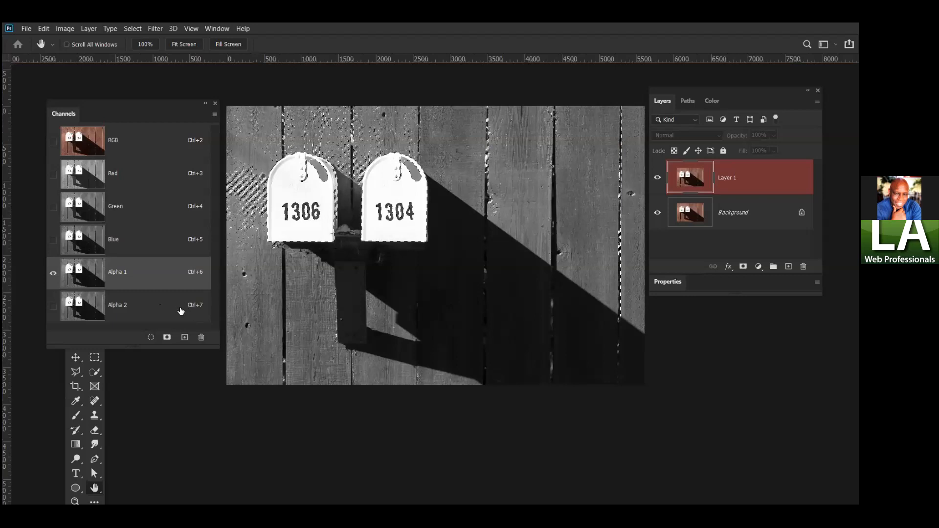
{"action": "left_click_drag", "start_coordinate": [138, 309], "coordinate": [203, 338]}
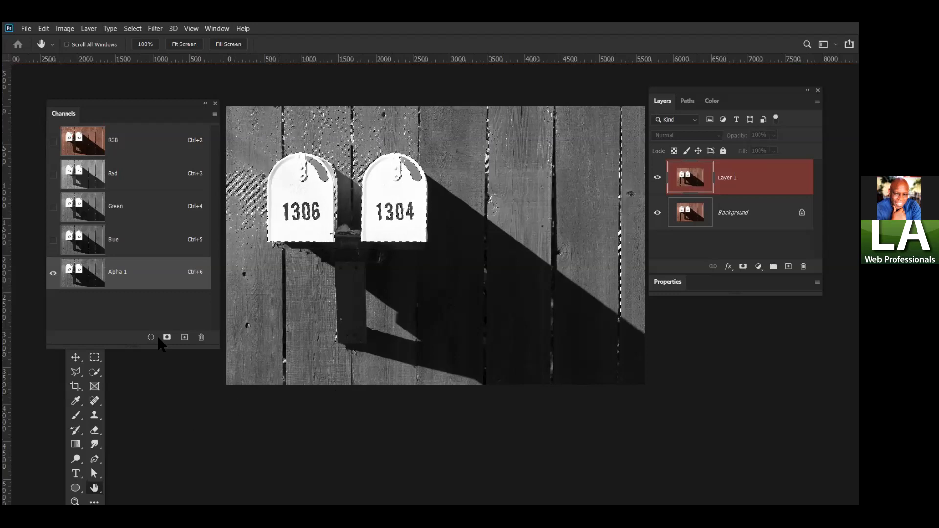
Step: Intersect the current selection with Alpha 1, save the narrower highlights selection as a new alpha channel, and display it
{"action": "left_click", "coordinate": [82, 277], "text": "ctrl+alt+shift"}
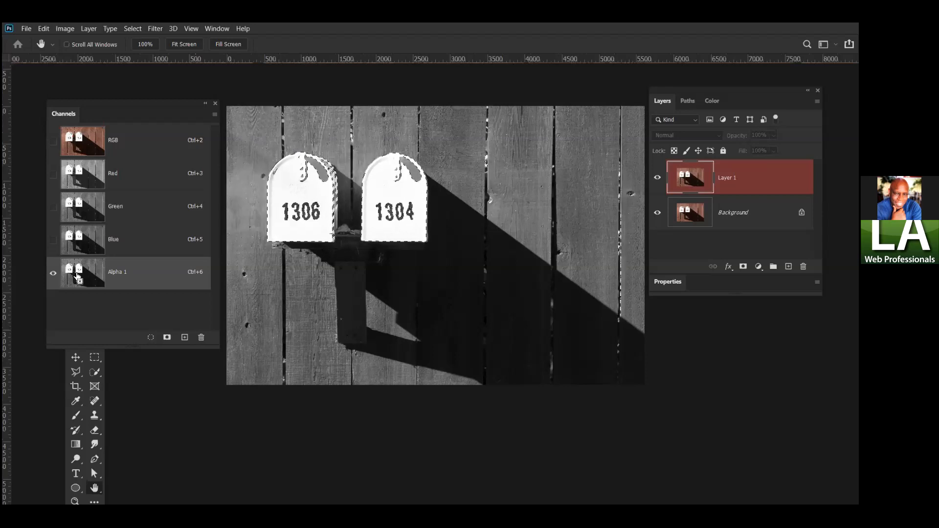
{"action": "key", "text": "ctrl+d"}
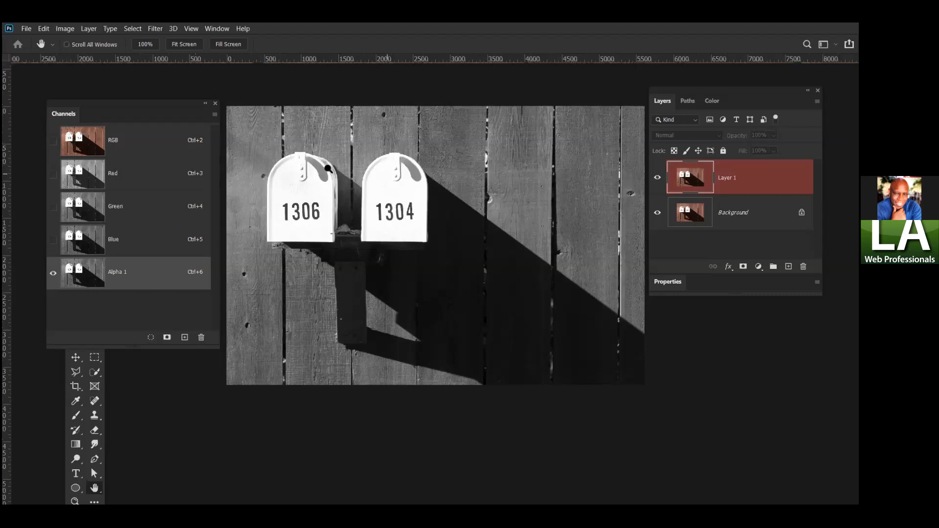
{"action": "key", "text": "ctrl+z"}
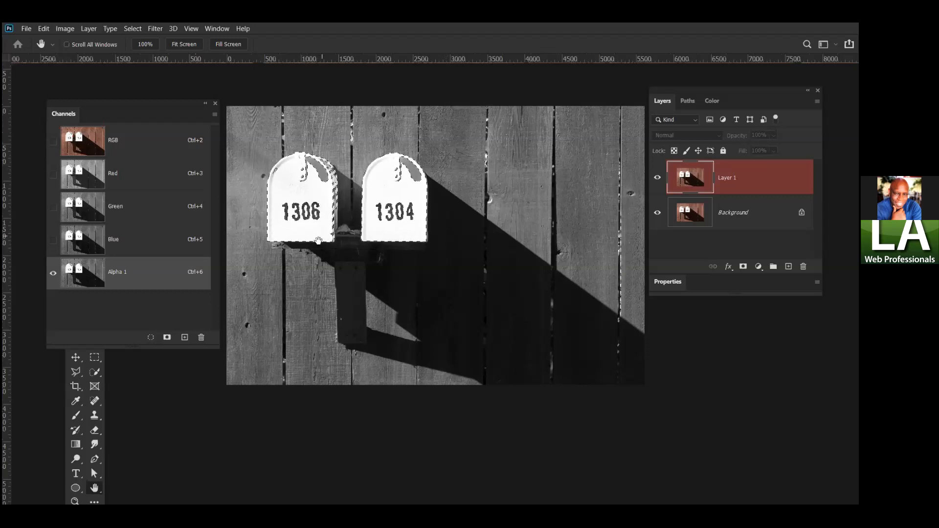
{"action": "left_click", "coordinate": [167, 338]}
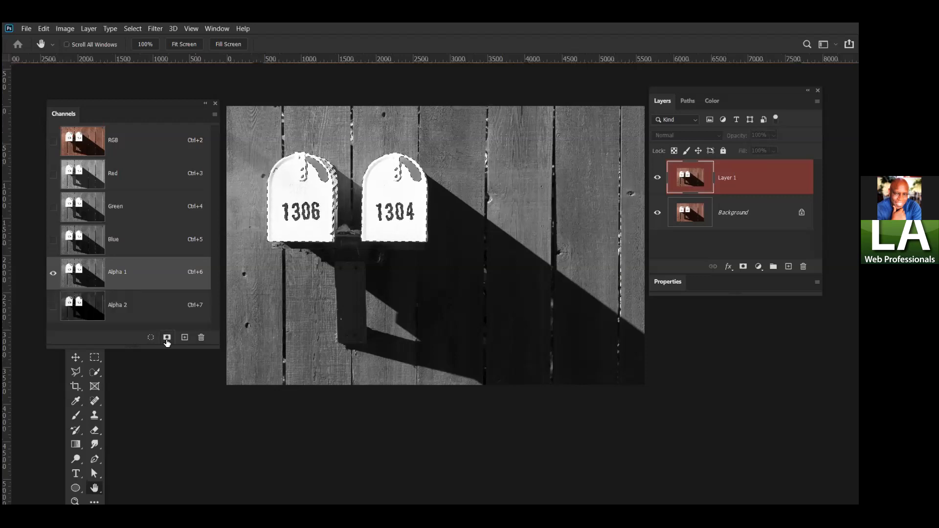
{"action": "left_click", "coordinate": [91, 309]}
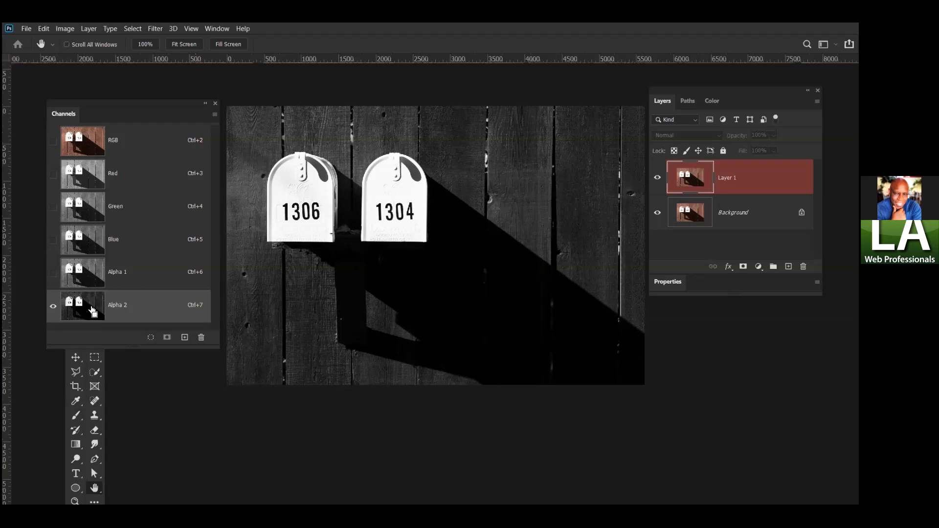
Step: Intersect Alpha 2 with its own selection, save the result as another alpha channel, and compare it with Alpha 1
{"action": "left_click", "coordinate": [82, 307], "text": "ctrl"}
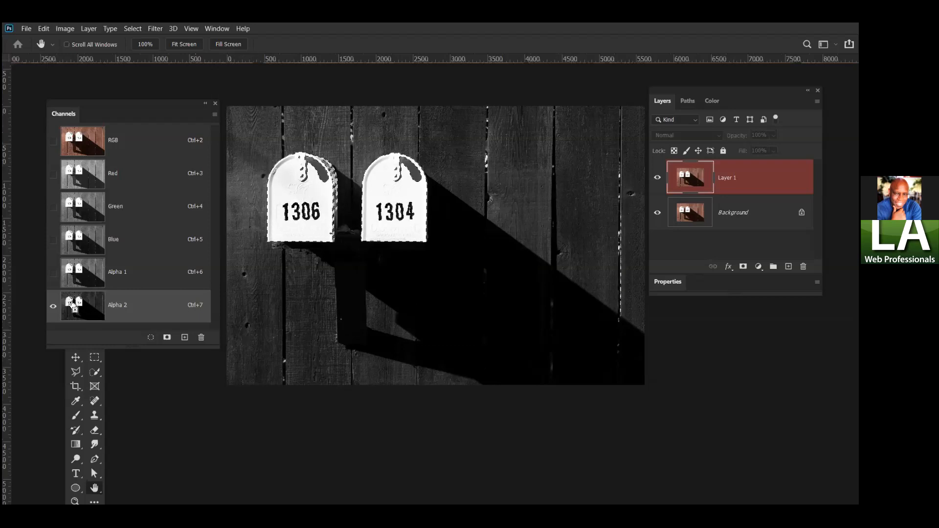
{"action": "left_click", "coordinate": [73, 304], "text": "ctrl+alt+shift"}
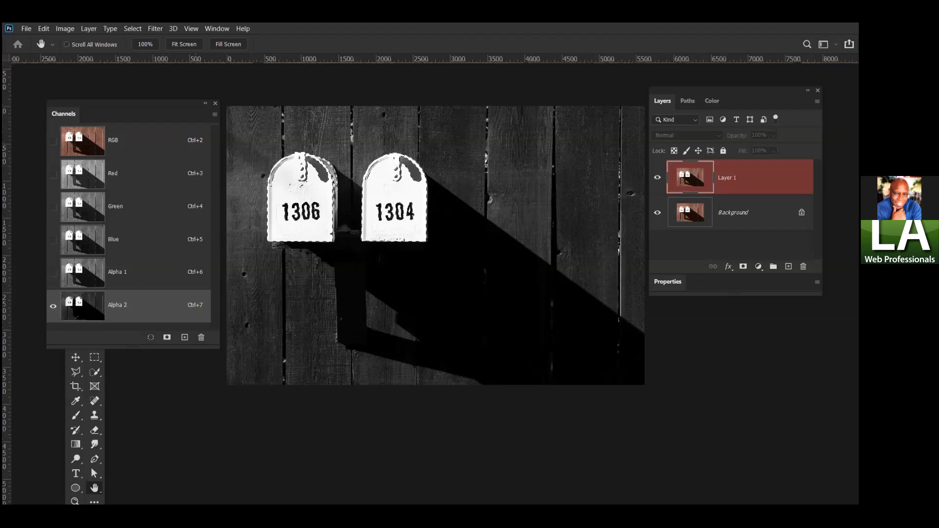
{"action": "left_click", "coordinate": [165, 337]}
{"action": "scroll", "coordinate": [205, 318], "scroll_direction": "down", "scroll_amount": 2}
{"action": "left_click", "coordinate": [127, 314]}
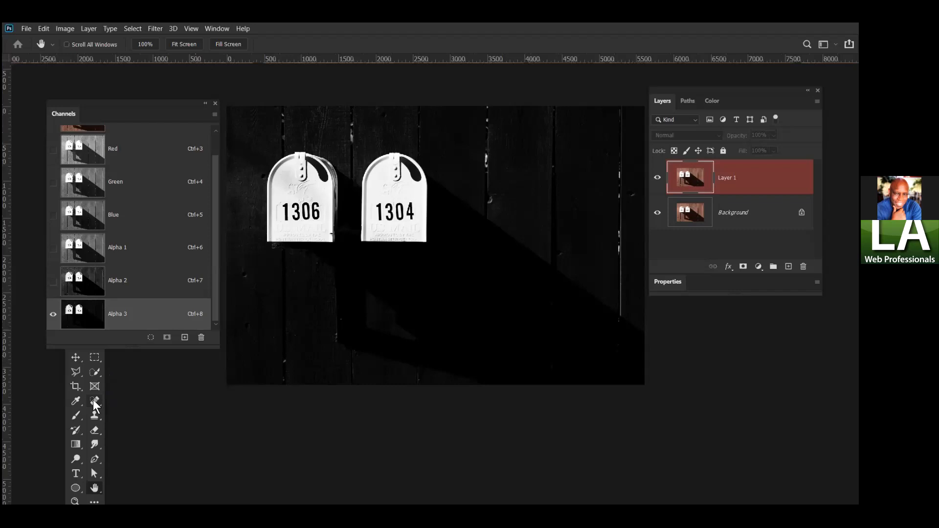
{"action": "left_click", "coordinate": [131, 249]}
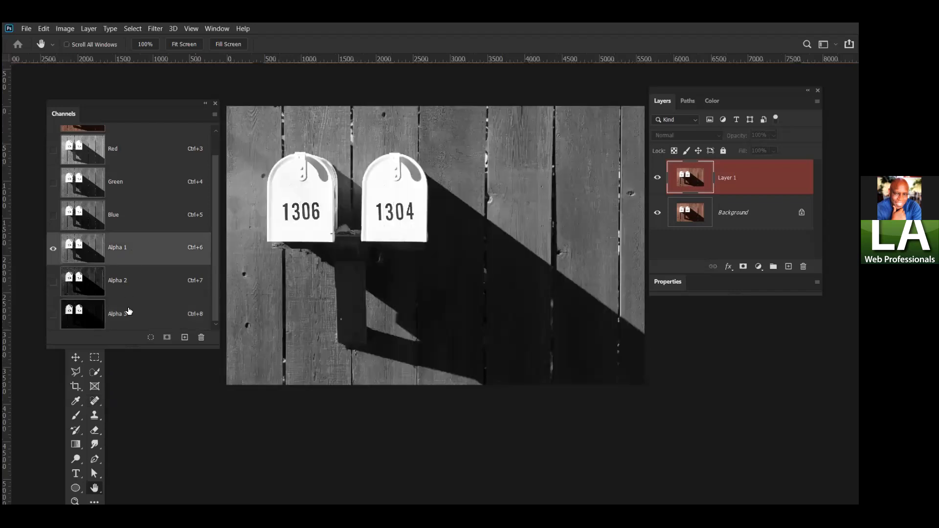
Step: Compare the Alpha 1 luminosity mask with the narrower Alpha 2 mask
{"action": "left_click", "coordinate": [53, 249]}
{"action": "scroll", "coordinate": [219, 215], "scroll_direction": "up", "scroll_amount": 1}
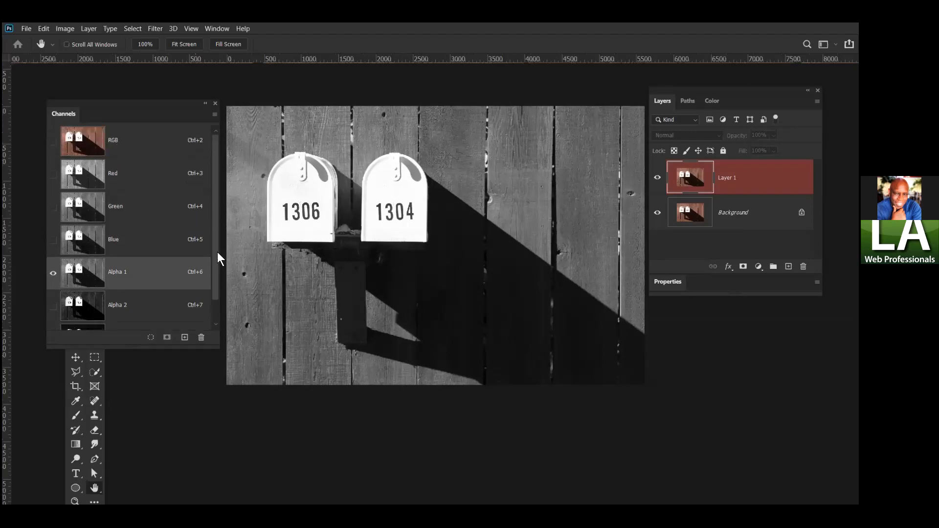
{"action": "scroll", "coordinate": [218, 262], "scroll_direction": "down", "scroll_amount": 1}
{"action": "scroll", "coordinate": [220, 264], "scroll_direction": "down", "scroll_amount": 1}
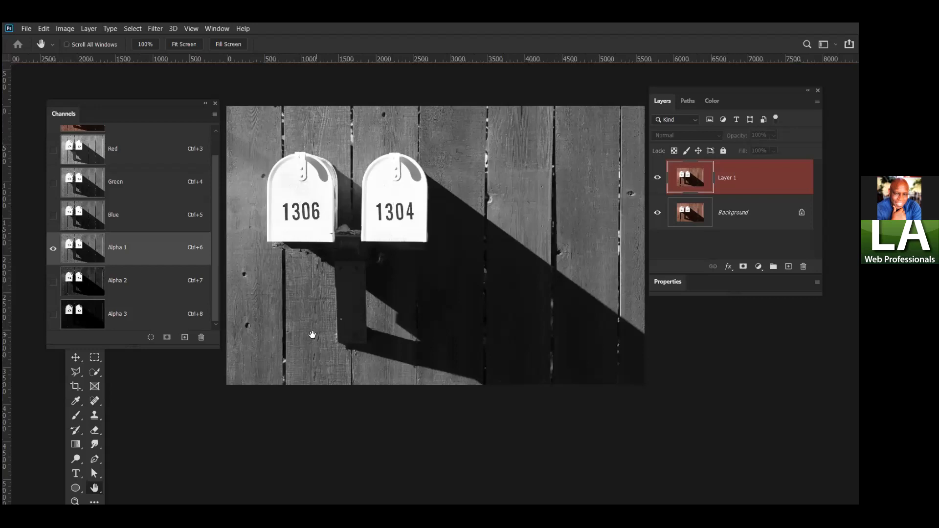
{"action": "left_click", "coordinate": [118, 285]}
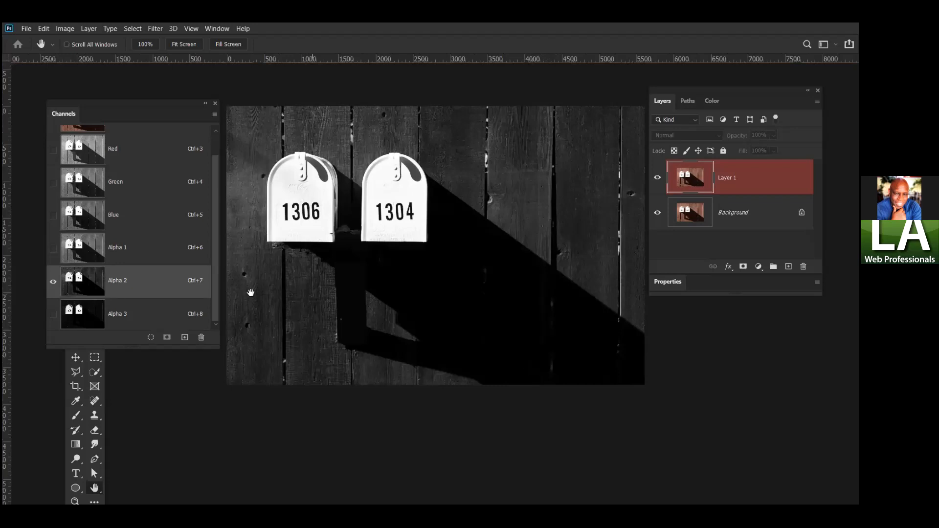
Step: Display the Alpha 3 channel, enlarge the Channels panel and duplicate Alpha 3
{"action": "left_click", "coordinate": [78, 327]}
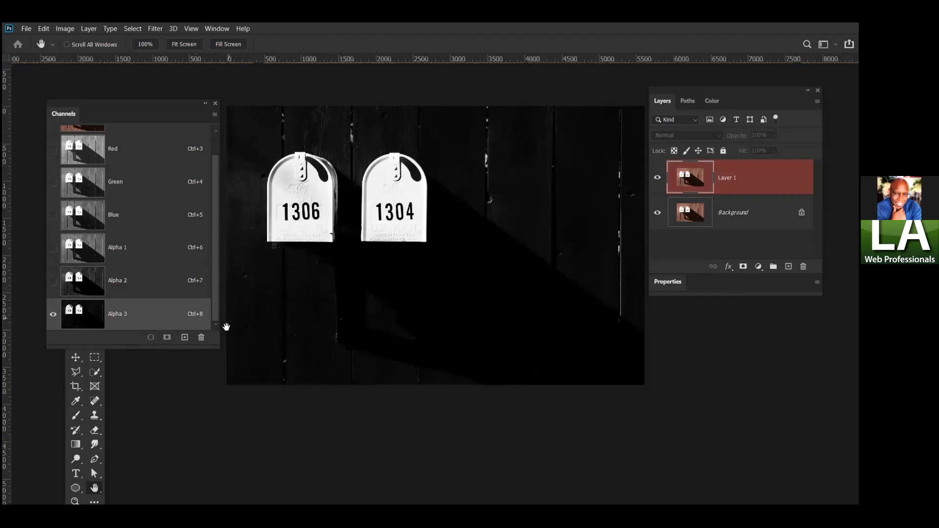
{"action": "left_click_drag", "start_coordinate": [215, 347], "coordinate": [224, 402]}
{"action": "left_click_drag", "start_coordinate": [156, 347], "coordinate": [191, 393]}
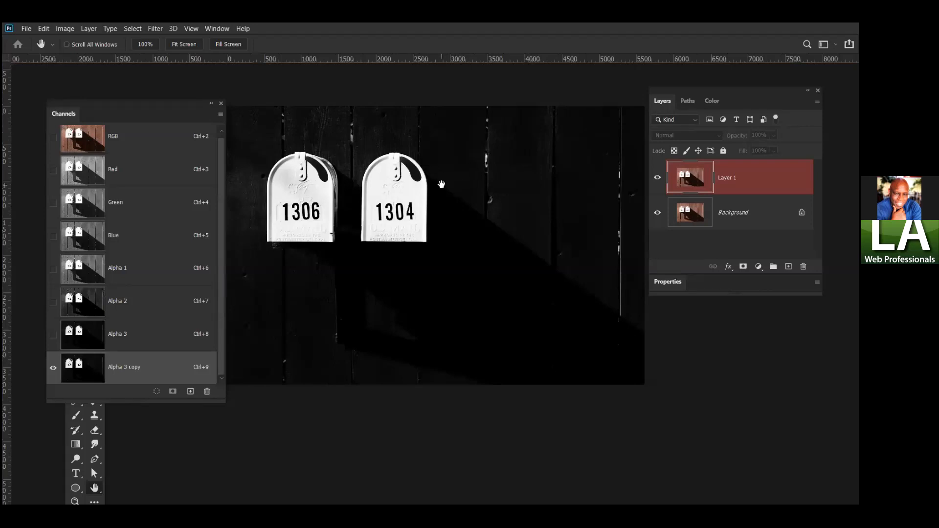
Step: Choose the Soft Round 586 1 preset for the Brush tool and set its painting mode to Overlay
{"action": "key", "text": "b"}
{"action": "mouse_move", "coordinate": [466, 170]}
{"action": "left_mouse_down"}
{"action": "mouse_move", "coordinate": [489, 170]}
{"action": "mouse_move", "coordinate": [443, 173]}
{"action": "mouse_move", "coordinate": [501, 177]}
{"action": "left_mouse_up"}
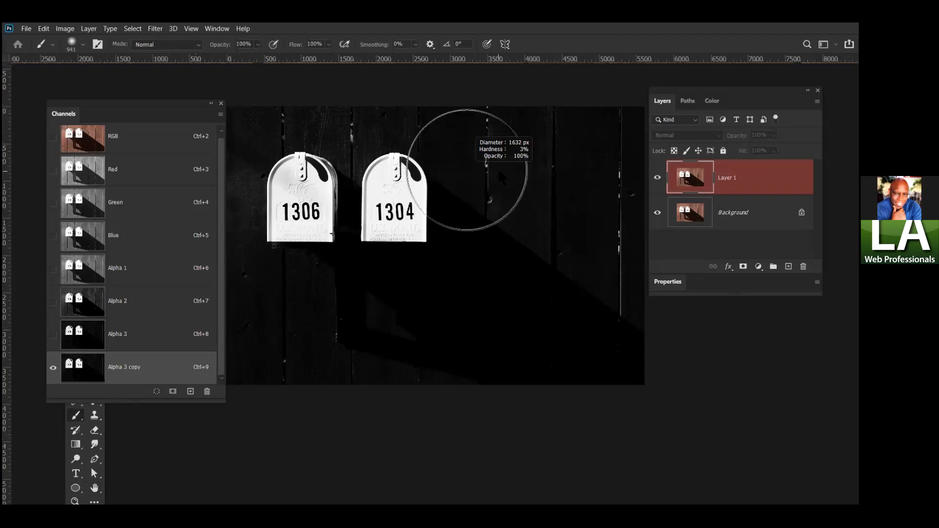
{"action": "right_click", "coordinate": [467, 170]}
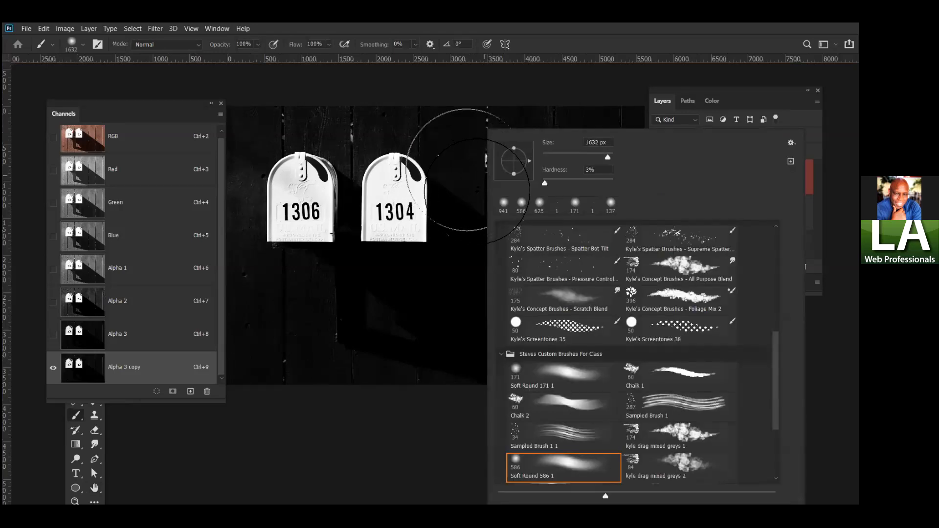
{"action": "left_click", "coordinate": [556, 468]}
{"action": "left_click", "coordinate": [420, 451]}
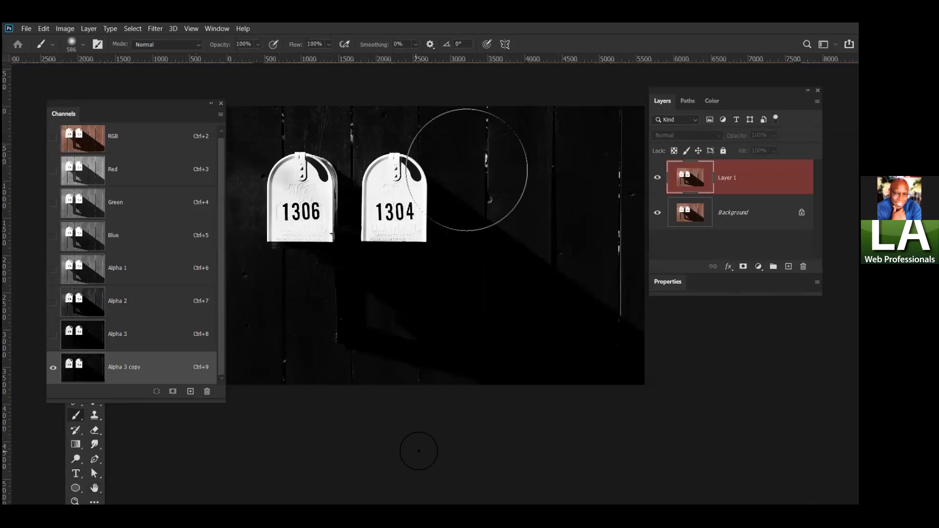
{"action": "mouse_move", "coordinate": [149, 108]}
{"action": "left_mouse_down"}
{"action": "mouse_move", "coordinate": [109, 99]}
{"action": "mouse_move", "coordinate": [140, 98]}
{"action": "mouse_move", "coordinate": [140, 110]}
{"action": "left_mouse_up"}
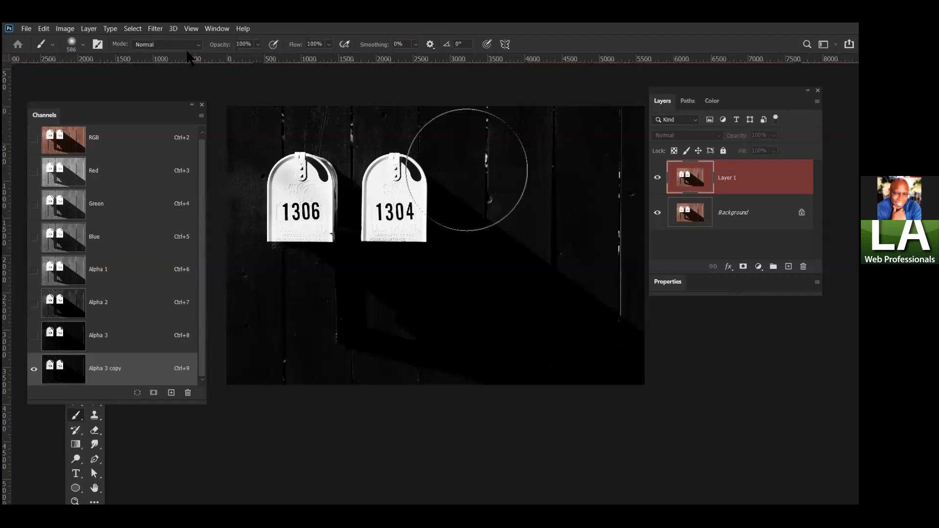
{"action": "left_click", "coordinate": [199, 45]}
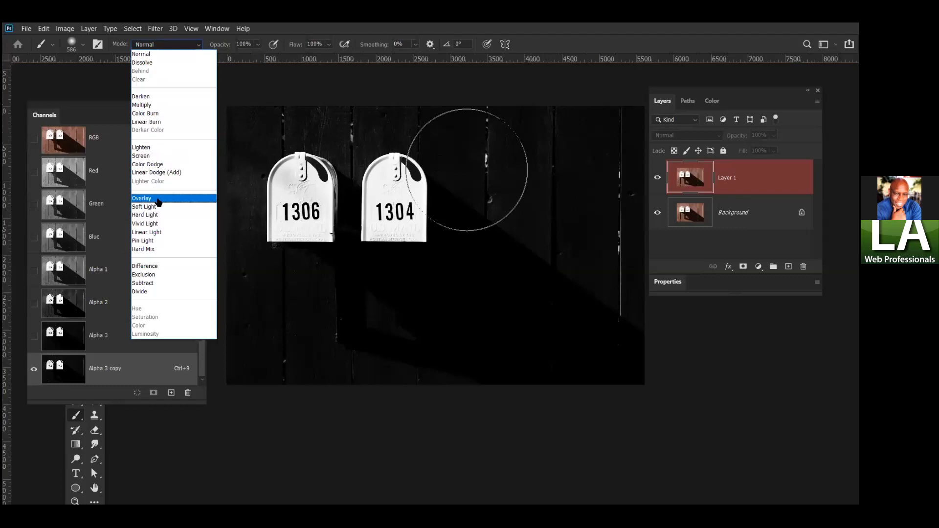
{"action": "left_click", "coordinate": [158, 199]}
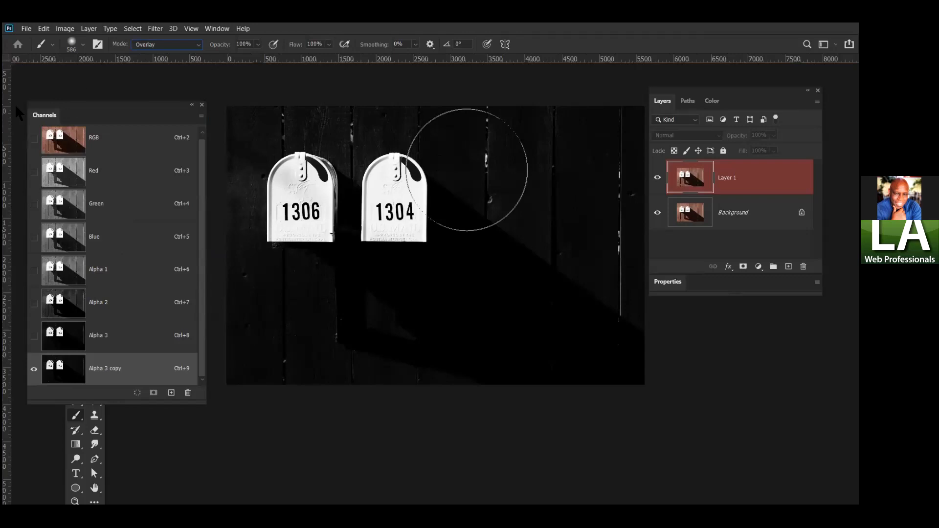
Step: Reposition the Channels panel and the toolbox to expose the color swatches, keeping black as the foreground color
{"action": "left_click_drag", "start_coordinate": [98, 114], "coordinate": [82, 63]}
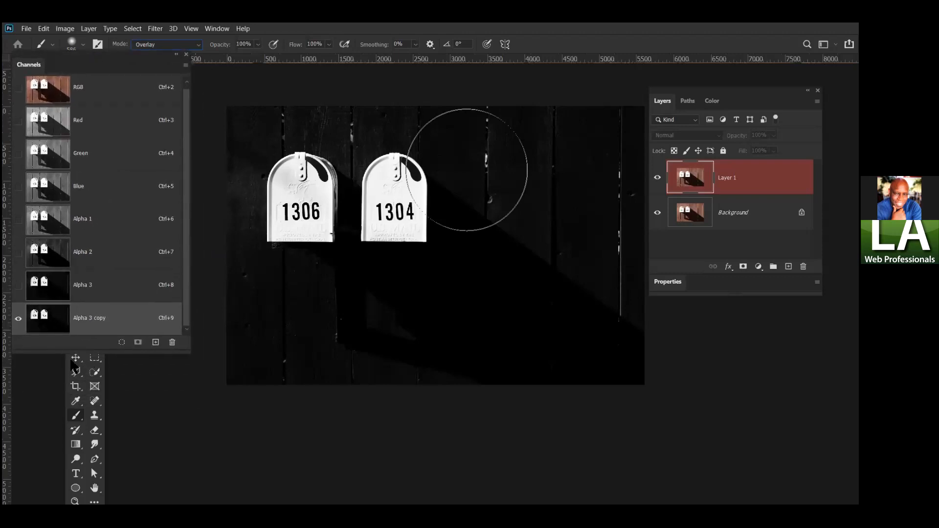
{"action": "left_click", "coordinate": [71, 369]}
{"action": "left_click", "coordinate": [101, 372]}
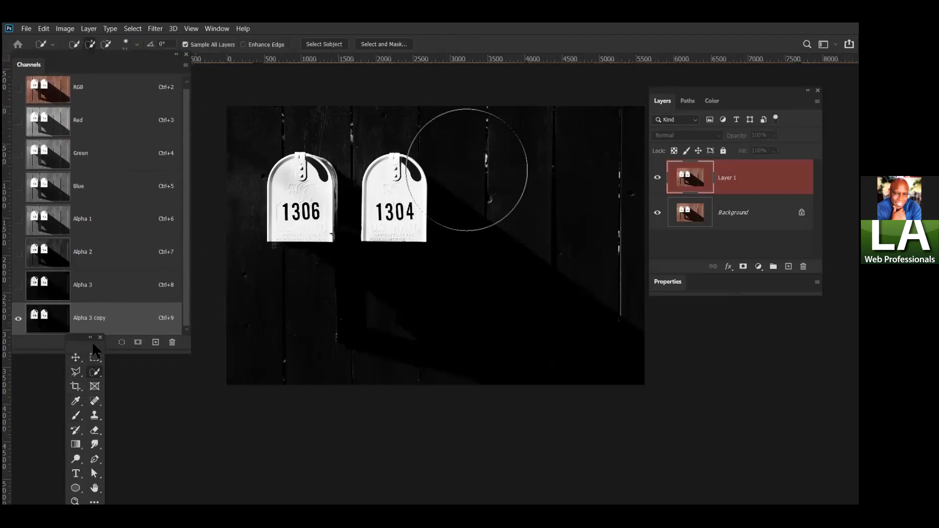
{"action": "left_click_drag", "start_coordinate": [95, 338], "coordinate": [221, 93]}
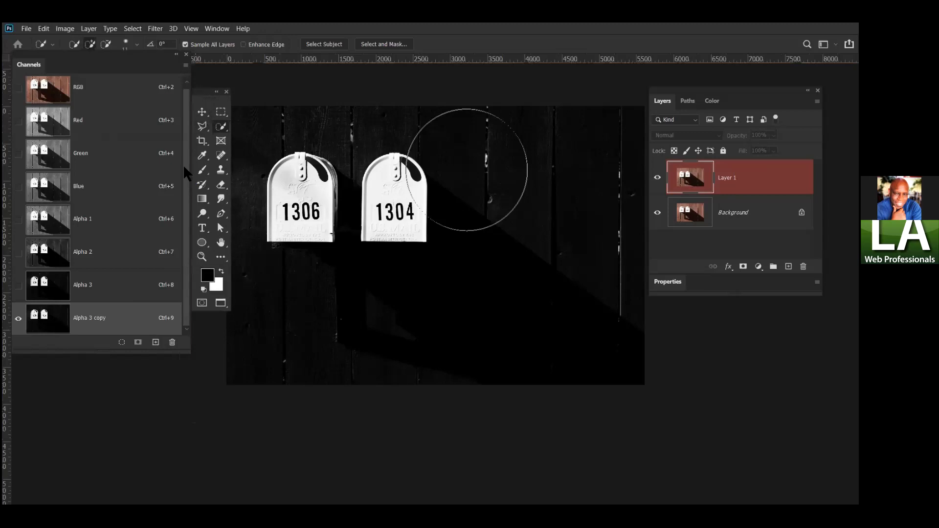
{"action": "left_click", "coordinate": [220, 272]}
{"action": "key", "text": "x"}
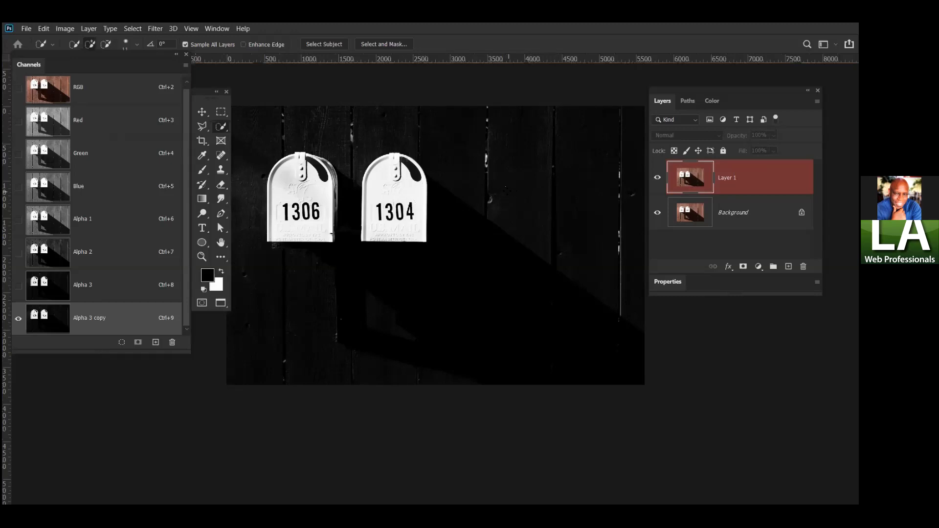
{"action": "mouse_move", "coordinate": [503, 190]}
{"action": "left_mouse_down"}
{"action": "mouse_move", "coordinate": [529, 192]}
{"action": "mouse_move", "coordinate": [513, 189]}
{"action": "left_mouse_up"}
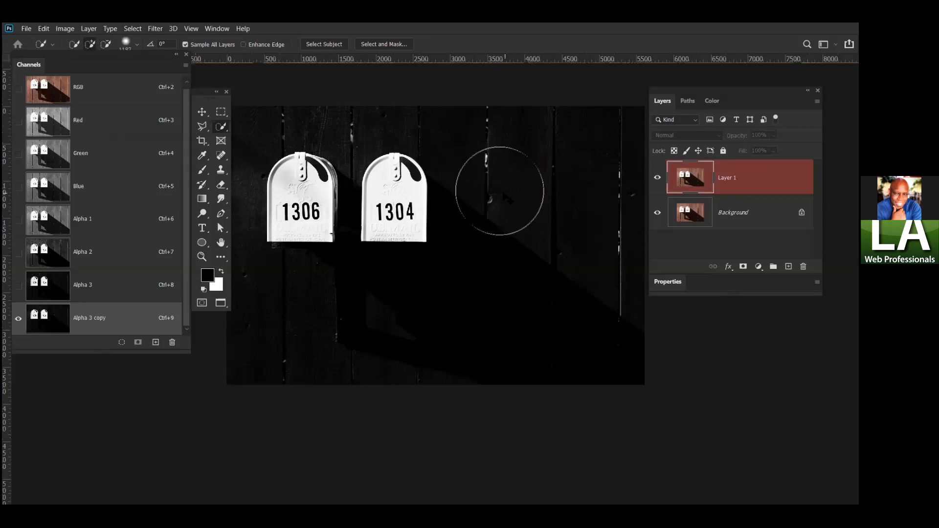
{"action": "left_click", "coordinate": [499, 190]}
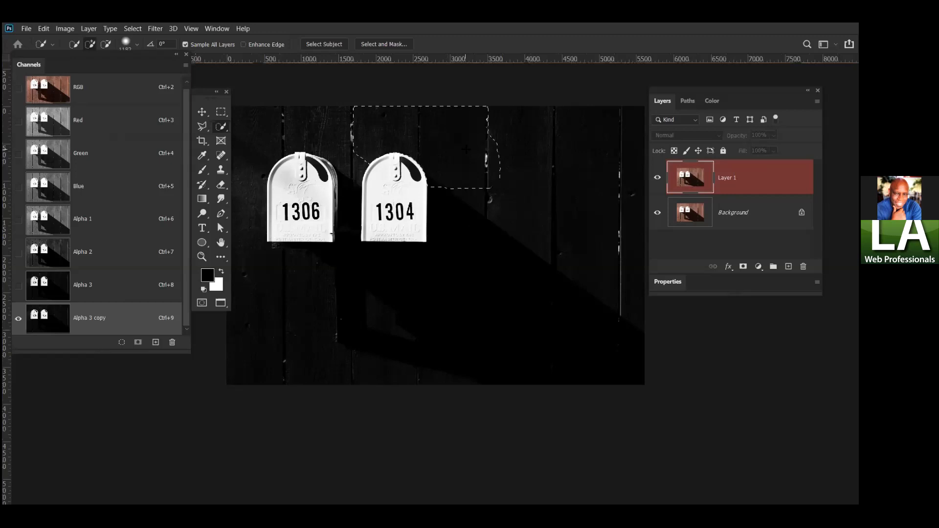
{"action": "key", "text": "ctrl+d"}
Step: Paint black in Overlay mode over the fence and shadow around the mailboxes in the Alpha 3 copy channel
{"action": "key", "text": "b"}
{"action": "mouse_move", "coordinate": [496, 189]}
{"action": "left_mouse_down"}
{"action": "mouse_move", "coordinate": [546, 187]}
{"action": "mouse_move", "coordinate": [470, 190]}
{"action": "mouse_move", "coordinate": [488, 191]}
{"action": "left_mouse_up"}
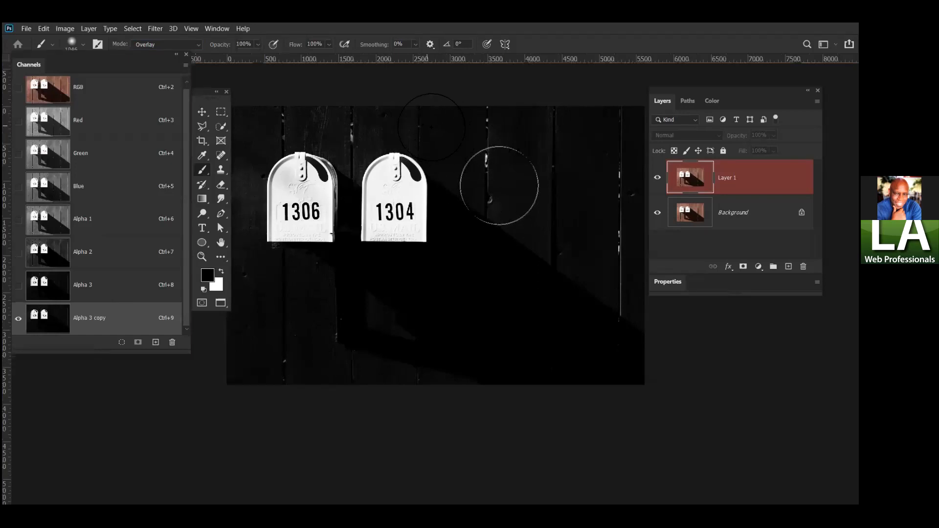
{"action": "mouse_move", "coordinate": [428, 135]}
{"action": "left_mouse_down"}
{"action": "mouse_move", "coordinate": [479, 188]}
{"action": "mouse_move", "coordinate": [453, 140]}
{"action": "mouse_move", "coordinate": [483, 218]}
{"action": "mouse_move", "coordinate": [430, 133]}
{"action": "mouse_move", "coordinate": [508, 236]}
{"action": "mouse_move", "coordinate": [456, 120]}
{"action": "mouse_move", "coordinate": [537, 247]}
{"action": "mouse_move", "coordinate": [521, 164]}
{"action": "mouse_move", "coordinate": [547, 161]}
{"action": "mouse_move", "coordinate": [557, 139]}
{"action": "mouse_move", "coordinate": [573, 235]}
{"action": "mouse_move", "coordinate": [628, 177]}
{"action": "left_mouse_up"}
{"action": "mouse_move", "coordinate": [390, 392]}
{"action": "left_mouse_down"}
{"action": "mouse_move", "coordinate": [245, 362]}
{"action": "mouse_move", "coordinate": [379, 289]}
{"action": "mouse_move", "coordinate": [259, 284]}
{"action": "mouse_move", "coordinate": [609, 296]}
{"action": "left_mouse_up"}
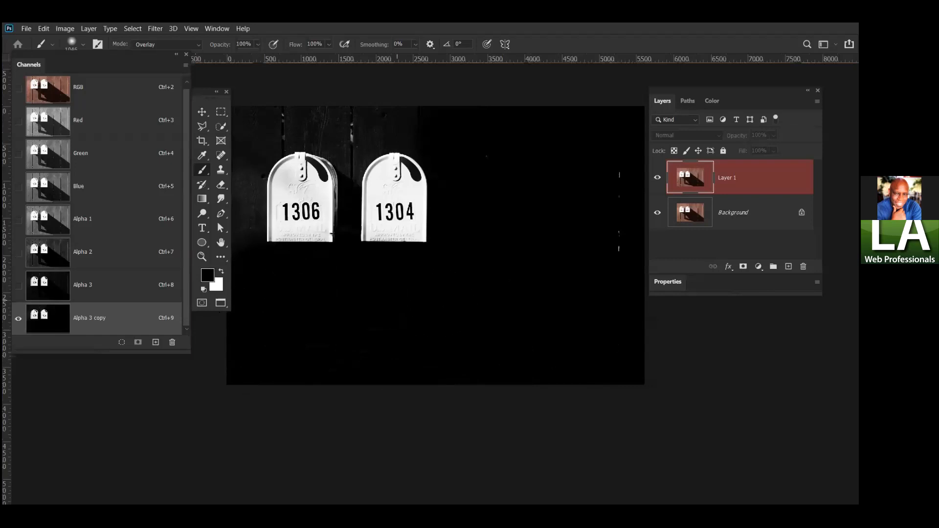
{"action": "mouse_move", "coordinate": [363, 300]}
{"action": "left_mouse_down"}
{"action": "mouse_move", "coordinate": [531, 316]}
{"action": "mouse_move", "coordinate": [459, 326]}
{"action": "left_mouse_up"}
{"action": "mouse_move", "coordinate": [317, 320]}
{"action": "left_mouse_down"}
{"action": "mouse_move", "coordinate": [299, 198]}
{"action": "mouse_move", "coordinate": [332, 257]}
{"action": "mouse_move", "coordinate": [330, 172]}
{"action": "mouse_move", "coordinate": [366, 153]}
{"action": "mouse_move", "coordinate": [341, 158]}
{"action": "mouse_move", "coordinate": [538, 146]}
{"action": "left_mouse_up"}
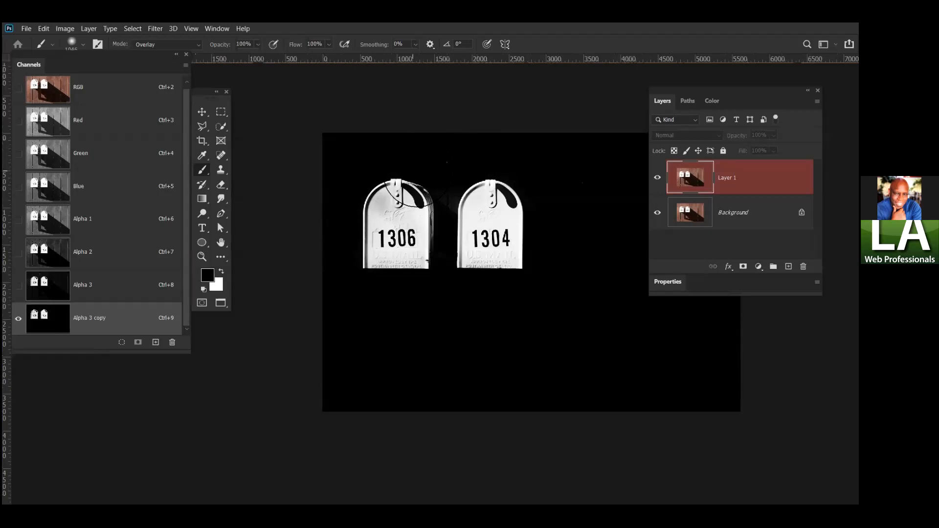
Step: Reduce the brush size and paint black over the gap between the two mailboxes in the Alpha 3 copy channel
{"action": "left_click_drag", "start_coordinate": [432, 169], "coordinate": [407, 169]}
{"action": "left_click_drag", "start_coordinate": [450, 211], "coordinate": [448, 266]}
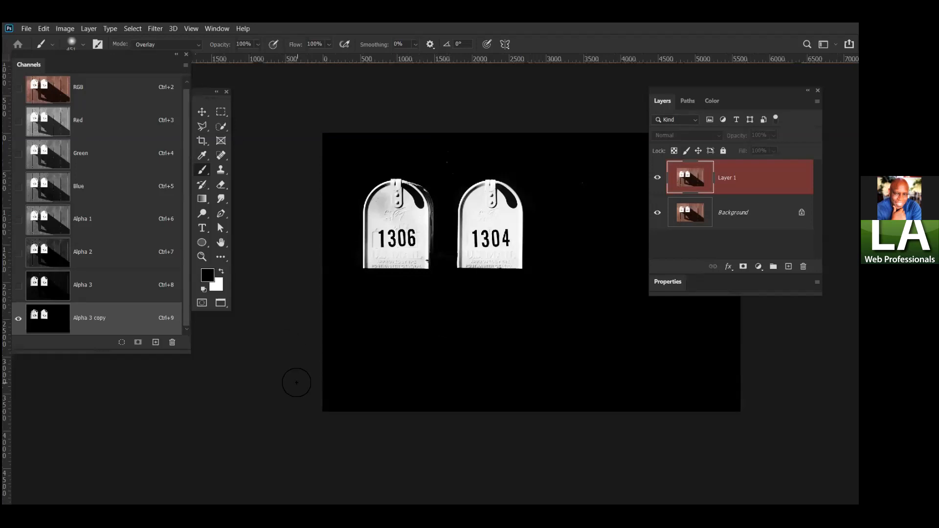
{"action": "scroll", "coordinate": [517, 269], "scroll_direction": "right", "scroll_amount": 3}
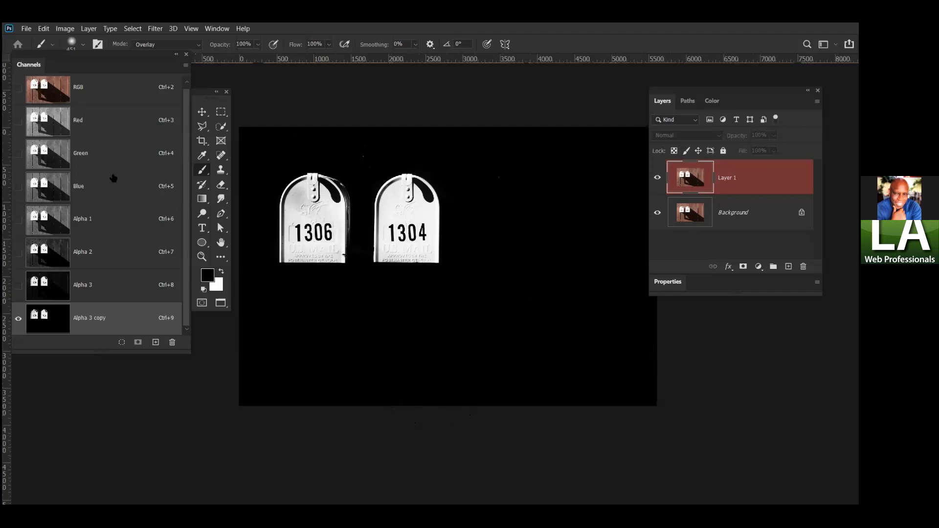
Step: Compare the RGB composite with the Alpha 1 channel and return to the full-color view
{"action": "left_click", "coordinate": [99, 93]}
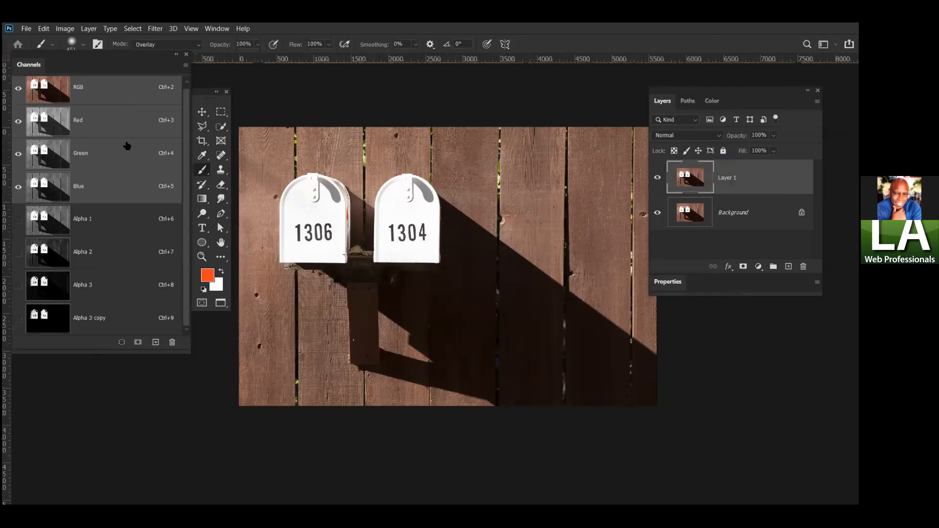
{"action": "left_click", "coordinate": [113, 229]}
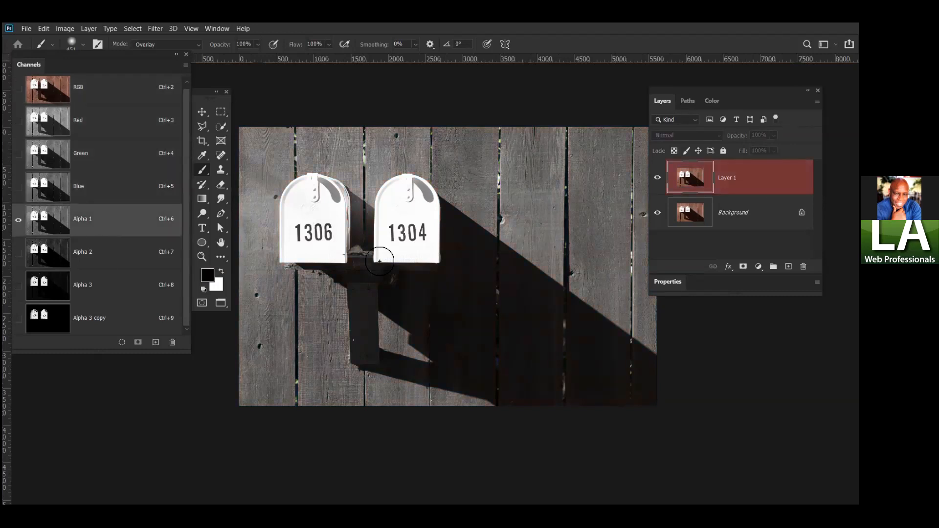
{"action": "key", "text": "ctrl+2"}
Step: Move the Layers panel up and add a Curves adjustment layer above Layer 1
{"action": "left_click_drag", "start_coordinate": [715, 90], "coordinate": [728, 81]}
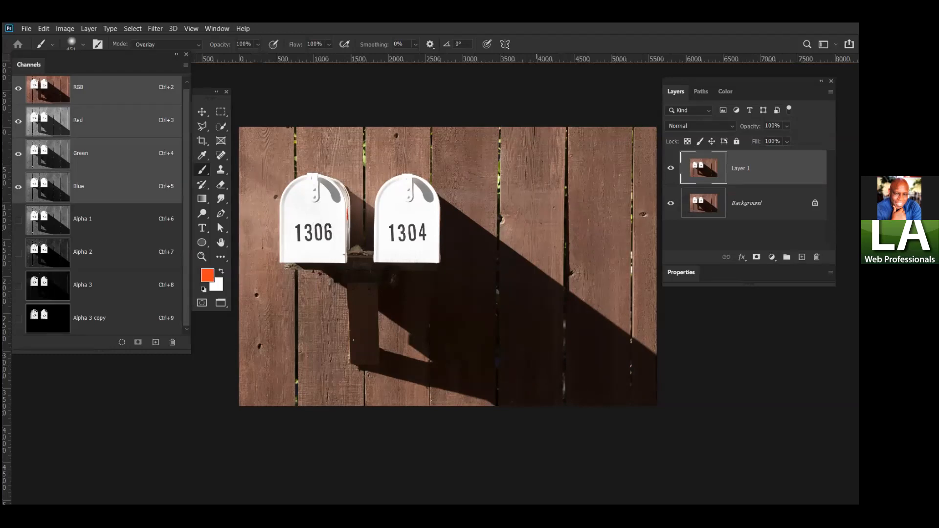
{"action": "left_click", "coordinate": [772, 256]}
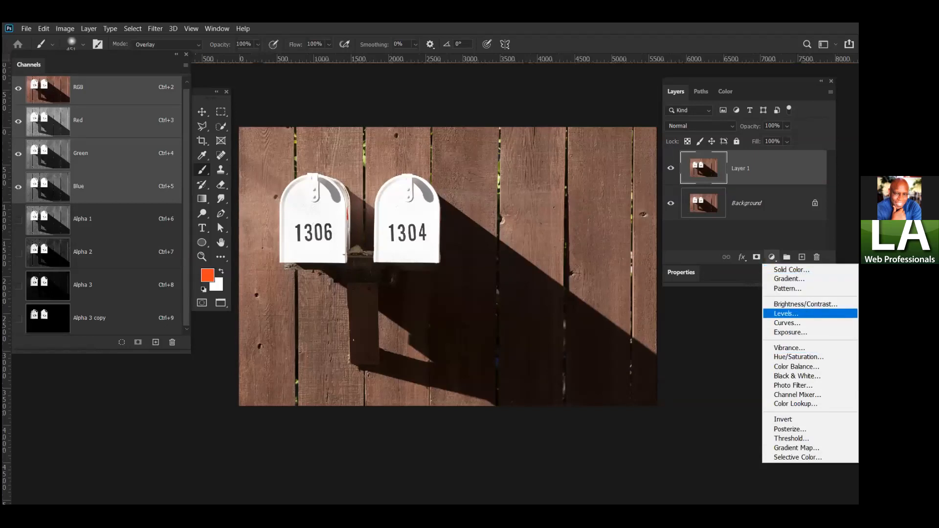
{"action": "key", "text": "Return"}
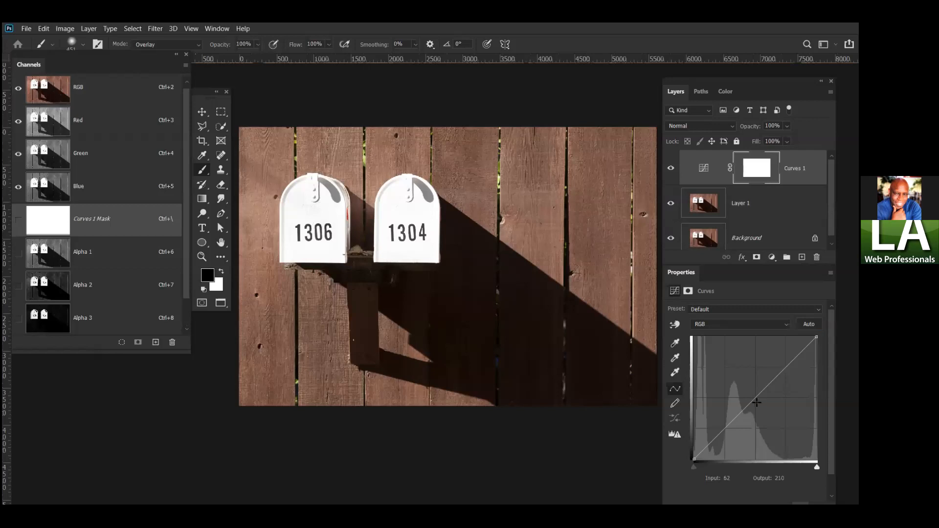
Step: Try darkening the whole photo with a curve point at input 165, output 81, and remove the point
{"action": "left_click_drag", "start_coordinate": [756, 398], "coordinate": [778, 424]}
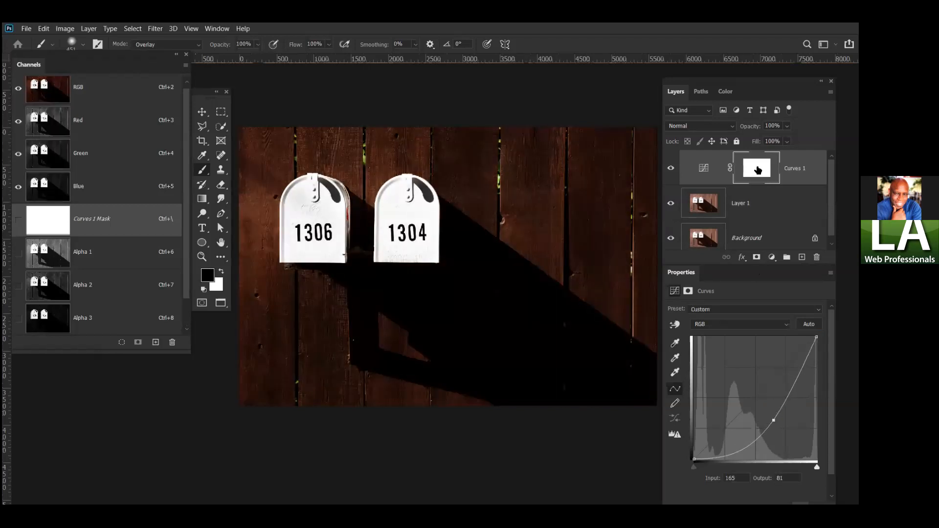
{"action": "left_click_drag", "start_coordinate": [773, 420], "coordinate": [609, 502]}
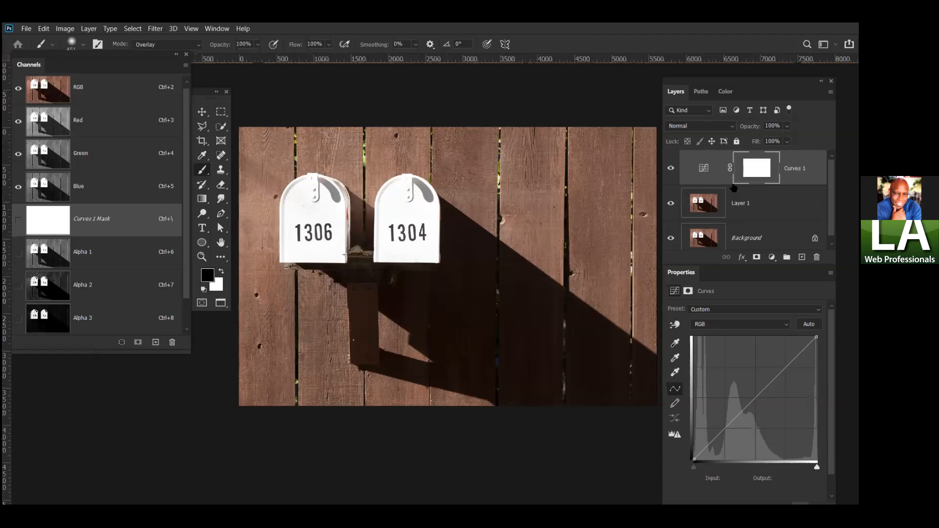
Step: View the Alpha 1 channel as a candidate for the Curves layer's mask and reselect that layer mask
{"action": "left_click", "coordinate": [756, 168]}
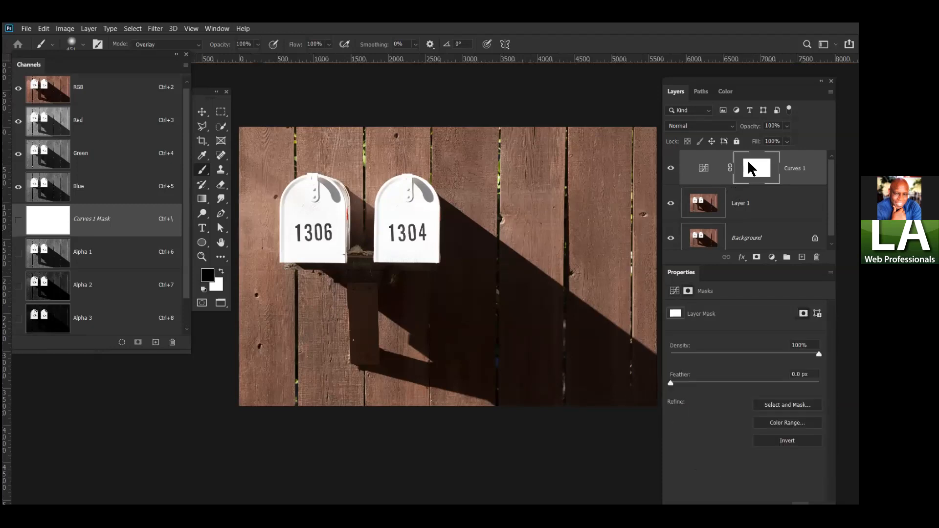
{"action": "left_click", "coordinate": [96, 256]}
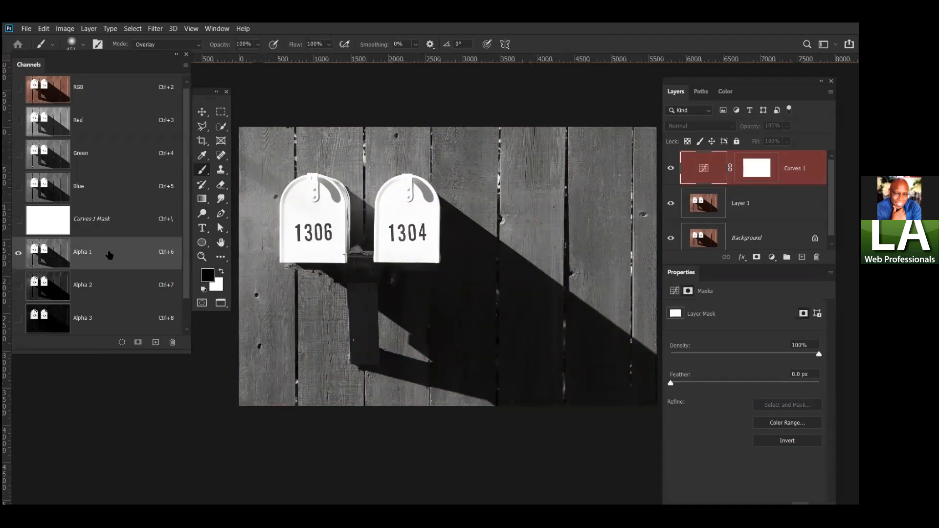
{"action": "left_click", "coordinate": [756, 169]}
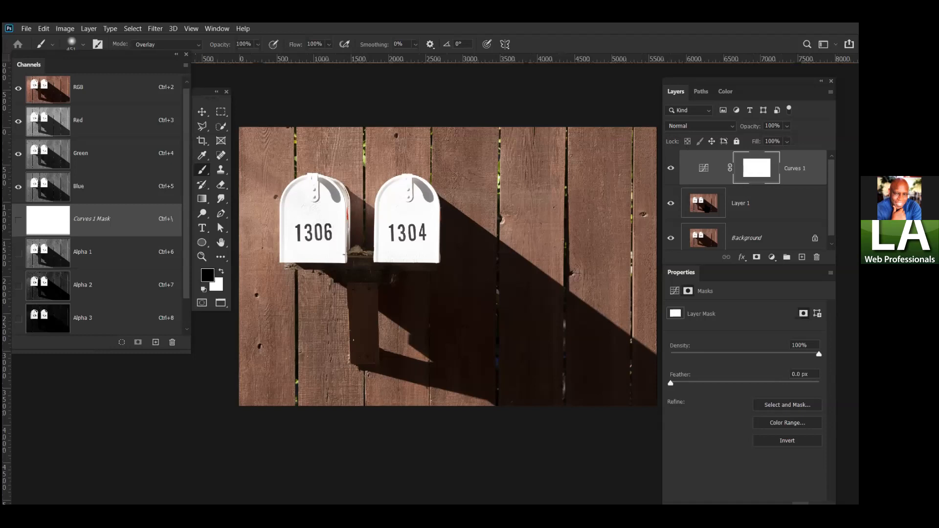
Step: Use Apply Image to put the Alpha 1 channel into the Curves 1 layer mask with Multiply blending at 100% opacity
{"action": "left_click", "coordinate": [64, 29]}
{"action": "left_click", "coordinate": [98, 183]}
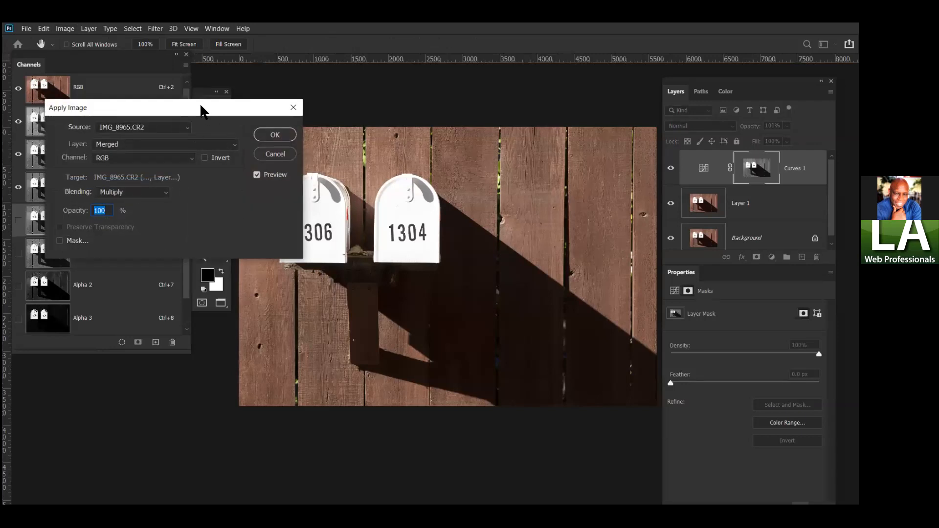
{"action": "left_click_drag", "start_coordinate": [204, 109], "coordinate": [188, 80]}
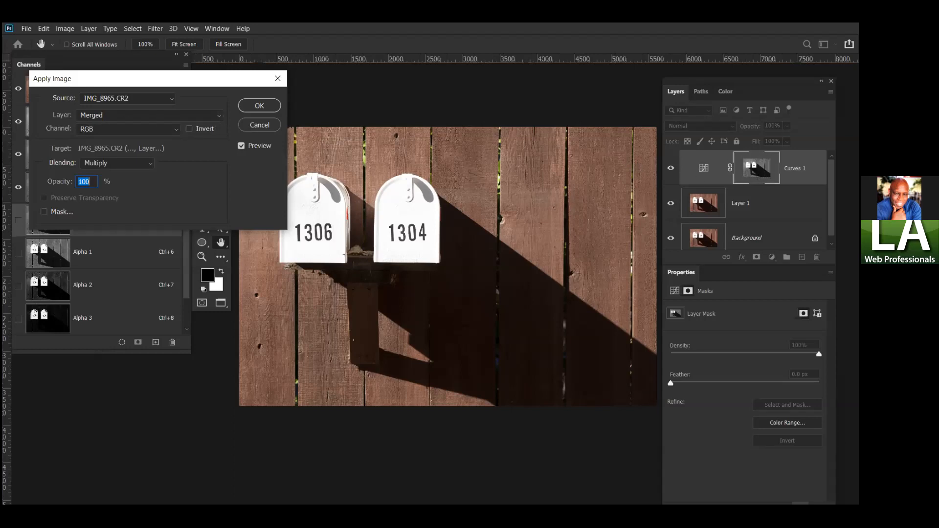
{"action": "left_click", "coordinate": [173, 131]}
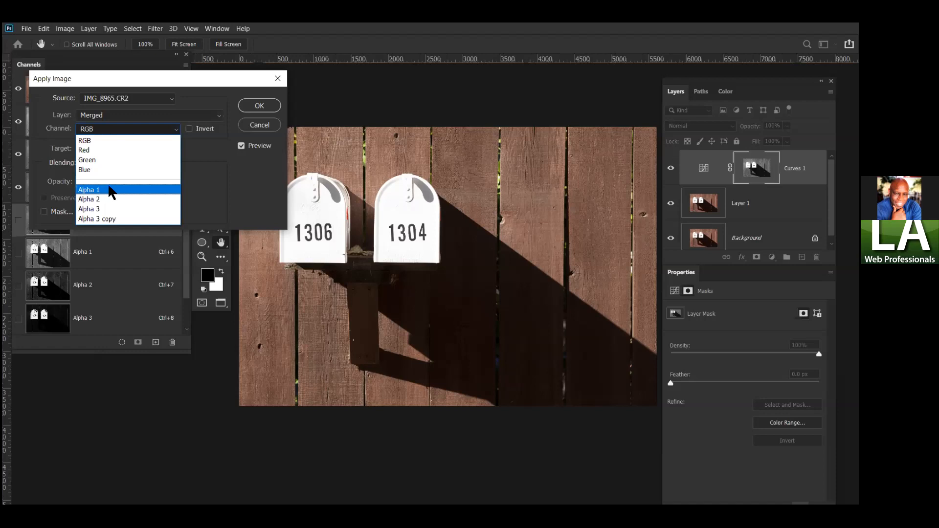
{"action": "left_click", "coordinate": [108, 190]}
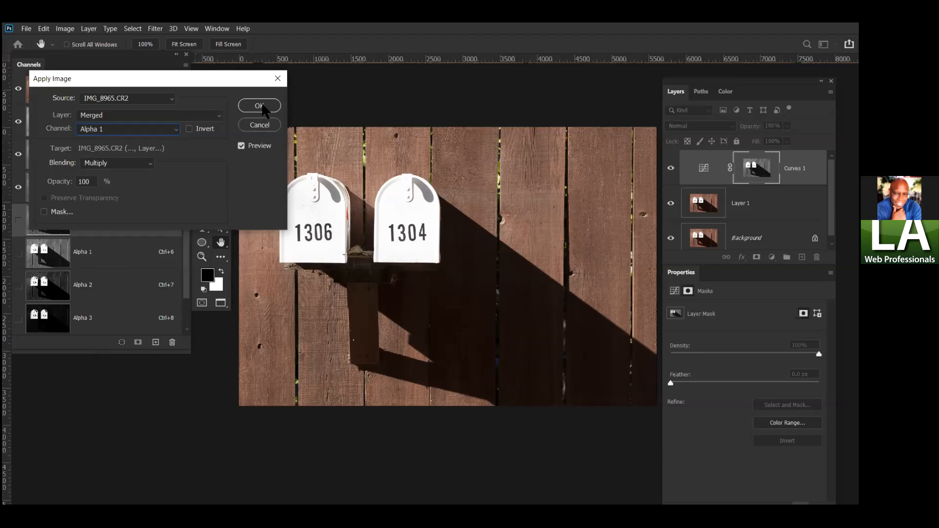
{"action": "left_click", "coordinate": [259, 106]}
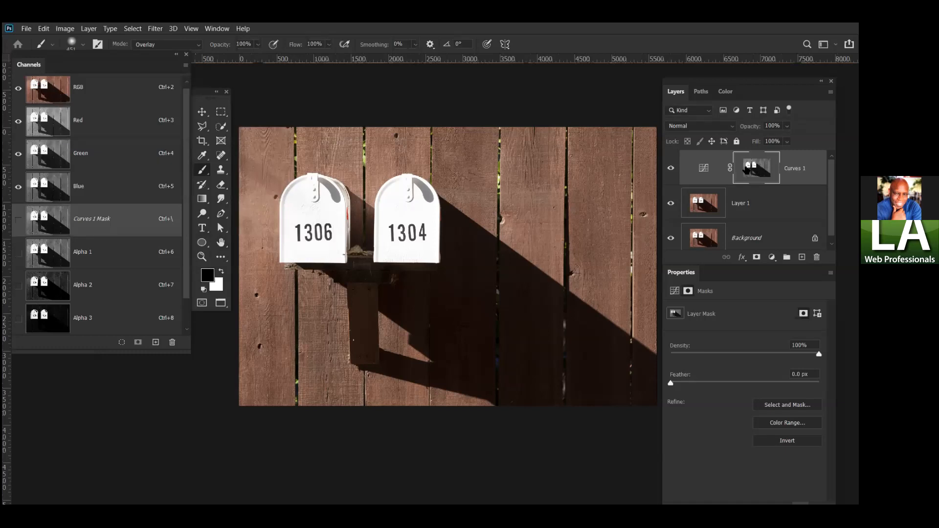
Step: Darken the photo through the Curves 1 mask with a curve point at input 174, output 86
{"action": "left_click", "coordinate": [704, 168]}
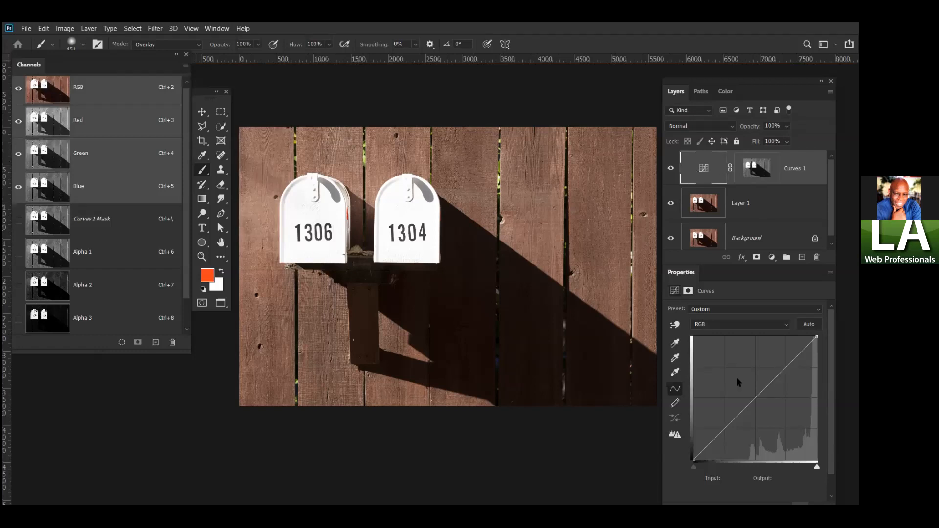
{"action": "left_click_drag", "start_coordinate": [757, 398], "coordinate": [773, 422]}
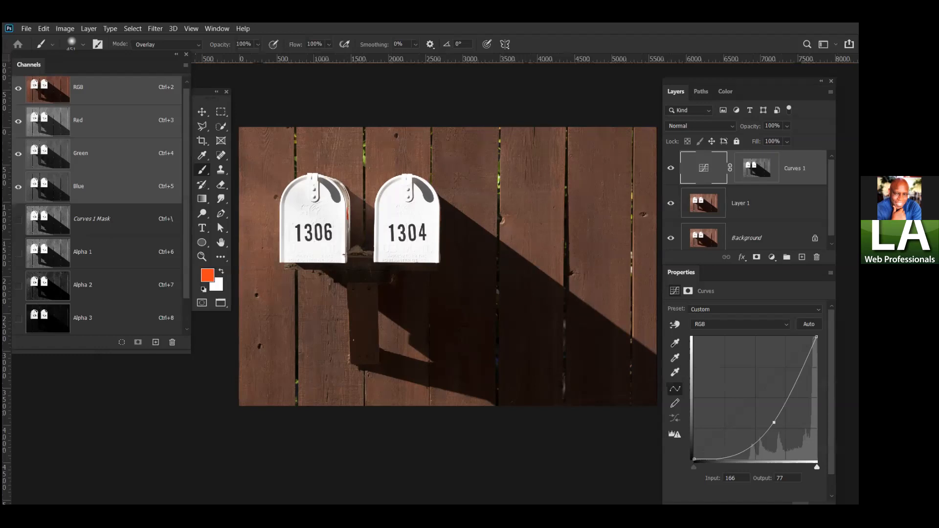
{"action": "mouse_move", "coordinate": [774, 422]}
{"action": "left_mouse_down"}
{"action": "mouse_move", "coordinate": [759, 404]}
{"action": "mouse_move", "coordinate": [770, 419]}
{"action": "mouse_move", "coordinate": [764, 412]}
{"action": "left_mouse_up"}
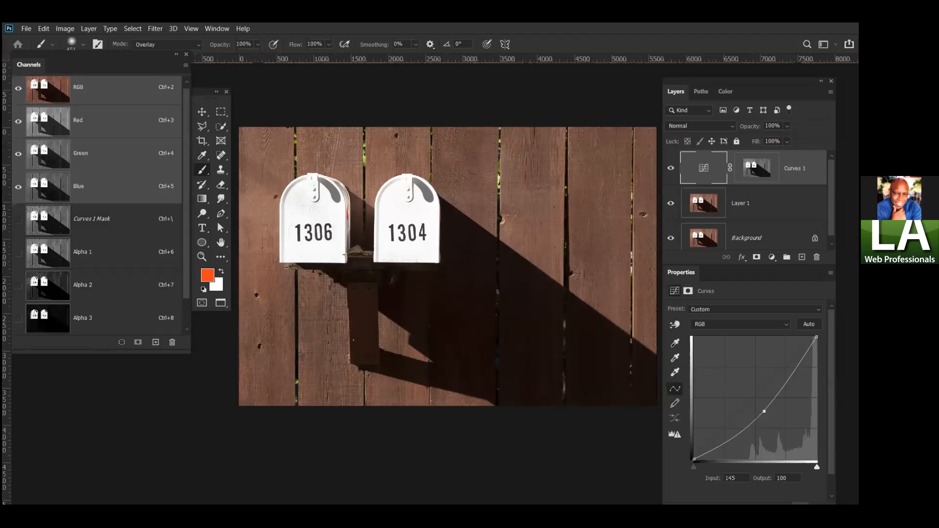
{"action": "left_click_drag", "start_coordinate": [763, 410], "coordinate": [773, 414]}
{"action": "left_click_drag", "start_coordinate": [774, 414], "coordinate": [778, 418]}
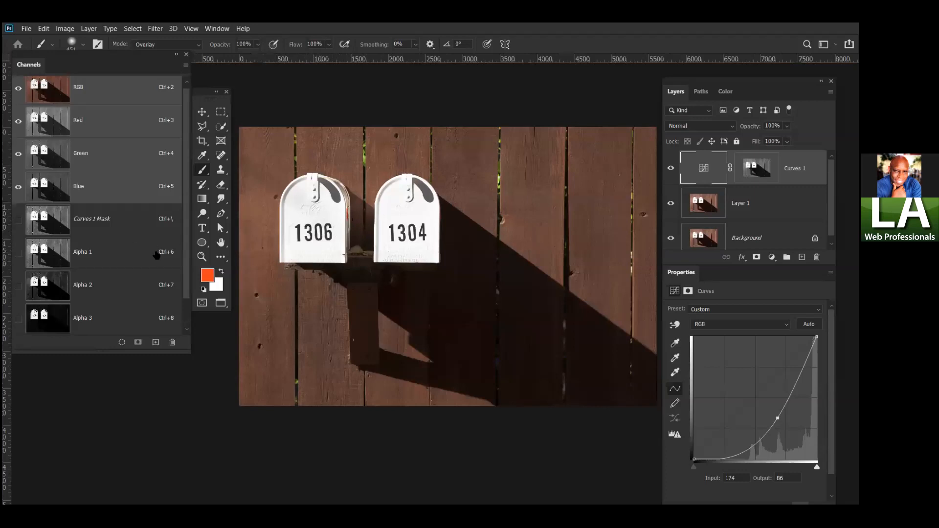
Step: View the Alpha 2 and Alpha 3 channels and return to the color view with the Curves 1 mask selected
{"action": "left_click", "coordinate": [91, 288]}
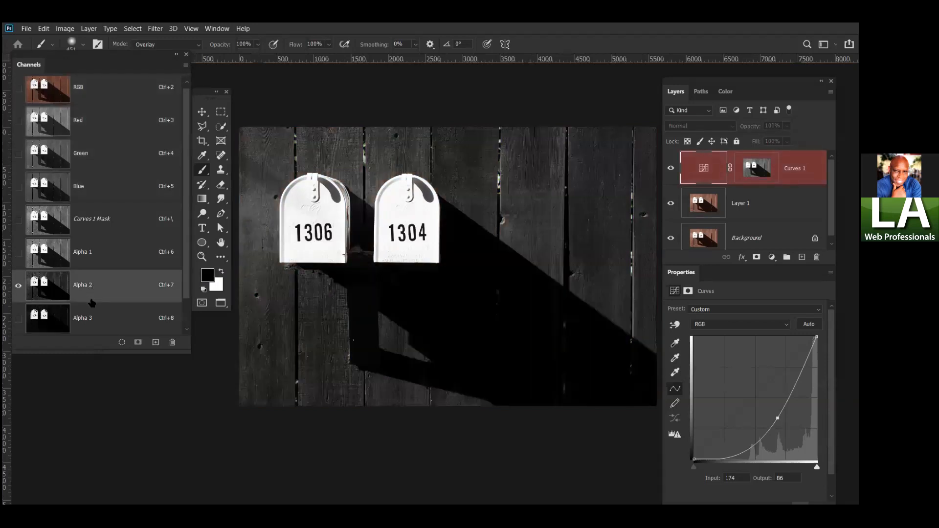
{"action": "left_click", "coordinate": [84, 323]}
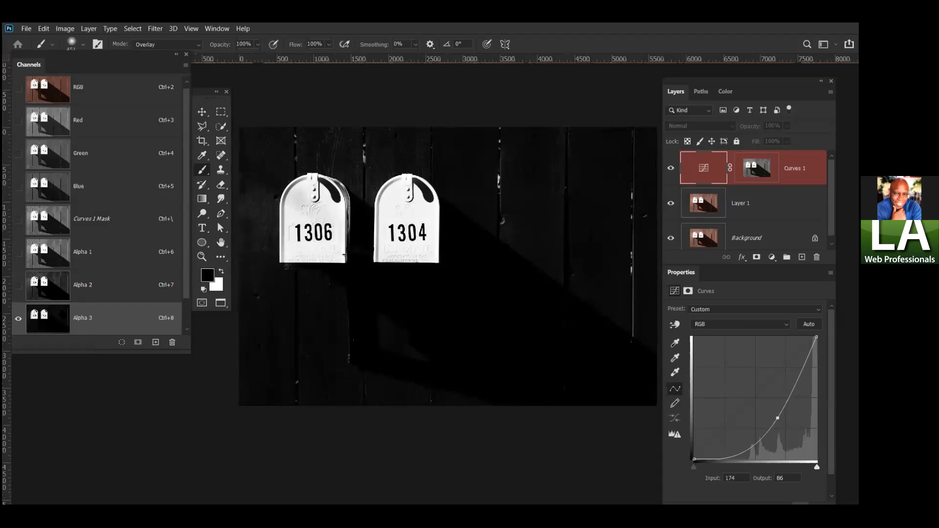
{"action": "left_click", "coordinate": [757, 168]}
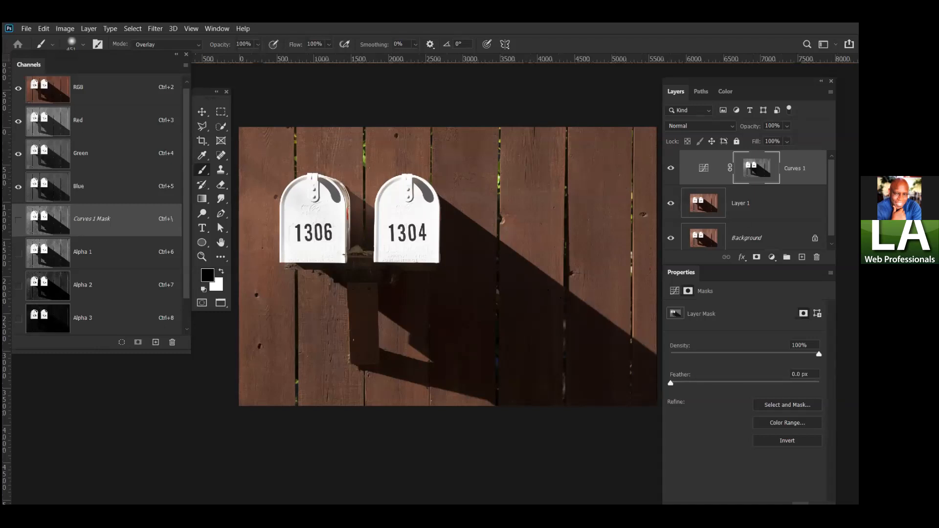
{"action": "left_click", "coordinate": [771, 258]}
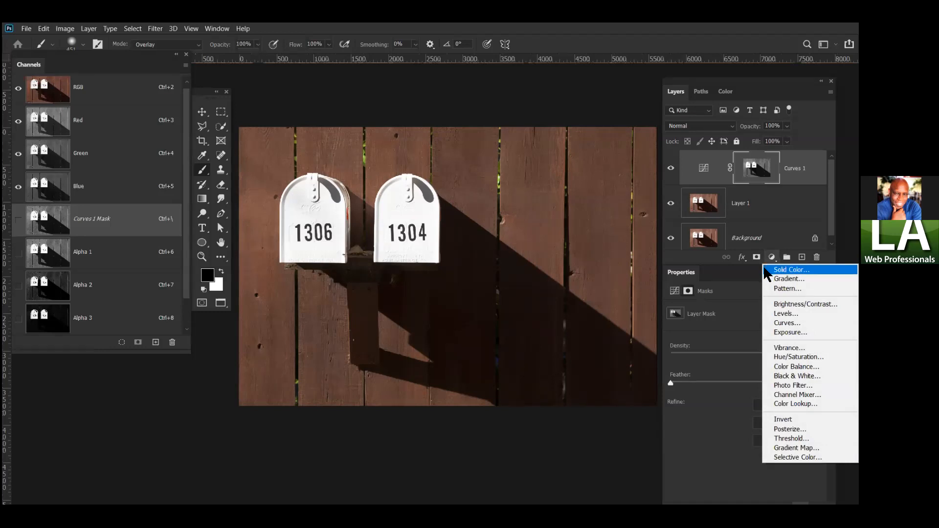
{"action": "key", "text": "Down"}
{"action": "key", "text": "Down"}
{"action": "key", "text": "Down"}
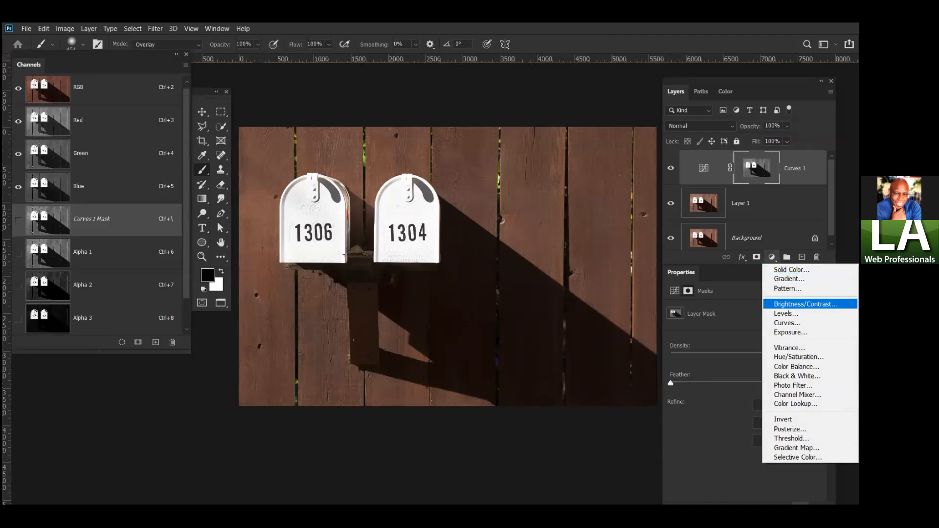
{"action": "key", "text": "Down"}
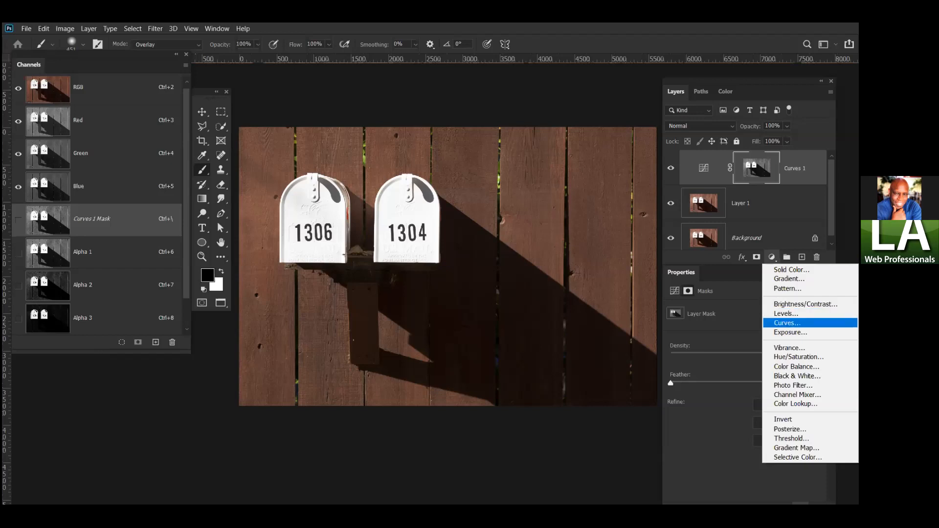
{"action": "left_click", "coordinate": [787, 323]}
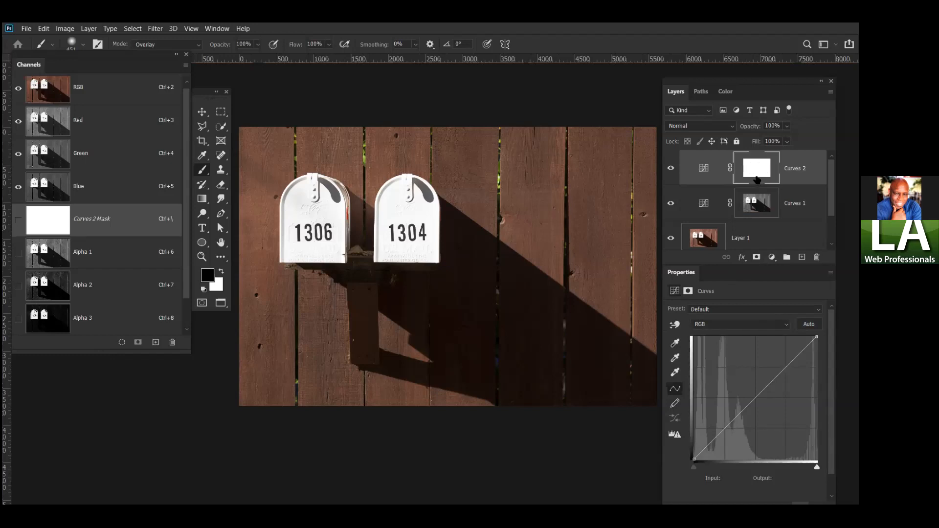
{"action": "key", "text": "Delete"}
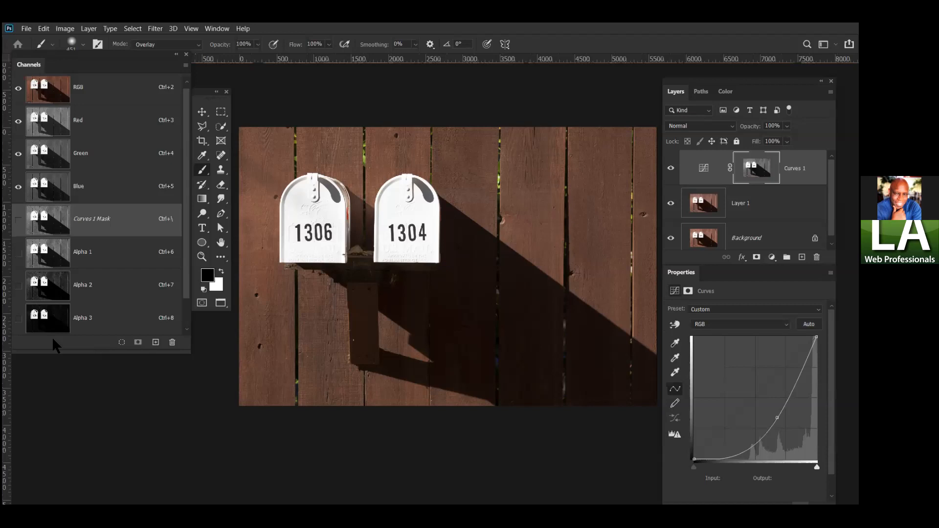
Step: Load the Alpha 3 channel as a selection and add a Curves adjustment layer masked by it above Curves 1
{"action": "left_click", "coordinate": [152, 328], "text": "ctrl"}
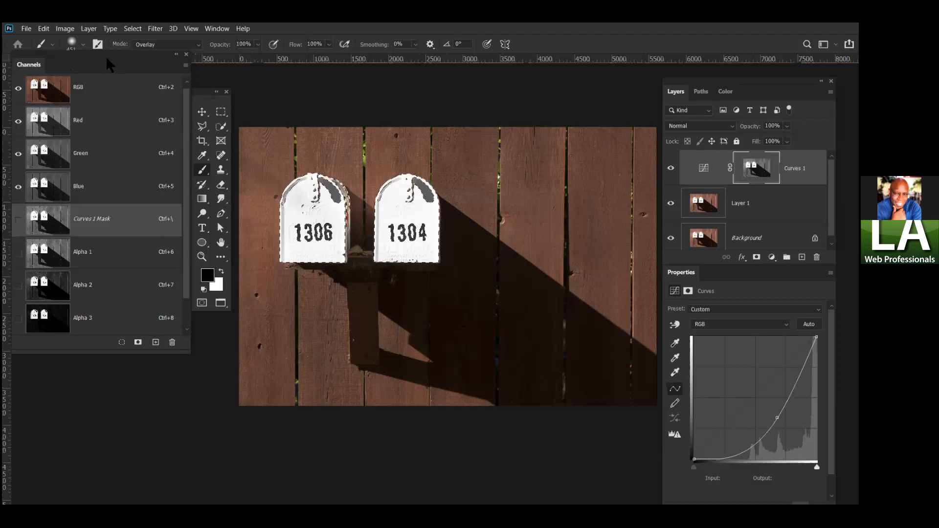
{"action": "mouse_move", "coordinate": [109, 53]}
{"action": "left_mouse_down"}
{"action": "mouse_move", "coordinate": [121, 62]}
{"action": "mouse_move", "coordinate": [111, 69]}
{"action": "left_mouse_up"}
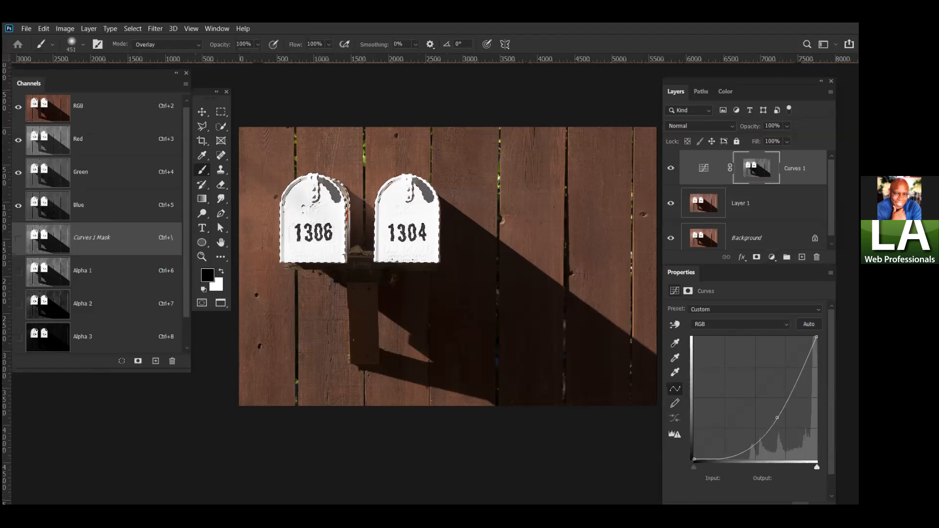
{"action": "left_click", "coordinate": [772, 257]}
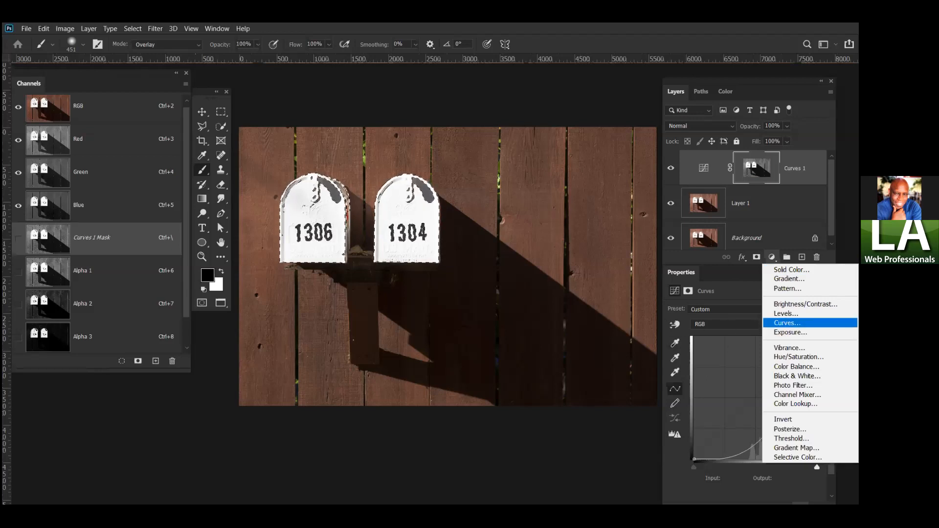
{"action": "left_click", "coordinate": [787, 323]}
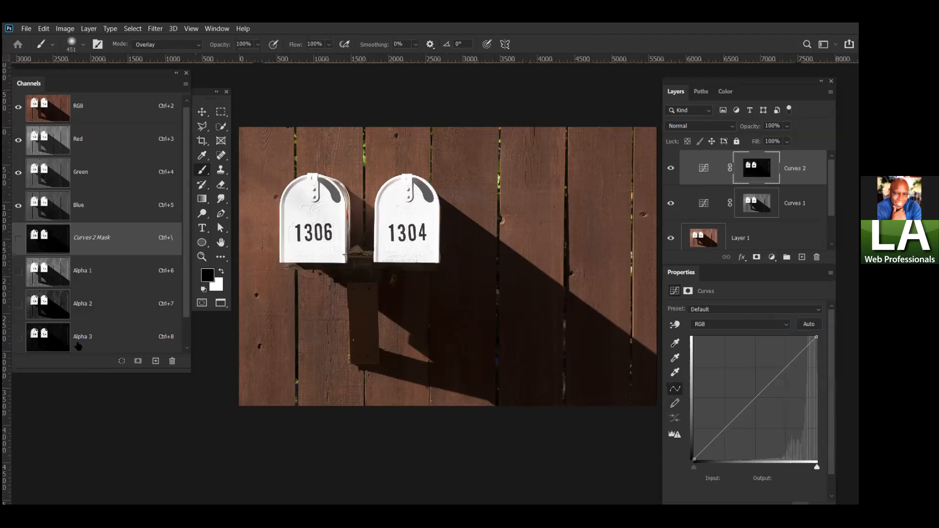
Step: Compare the Alpha 3 channel with the Curves 2 layer mask and return to the Curves 2 adjustment in full color
{"action": "left_click", "coordinate": [96, 344]}
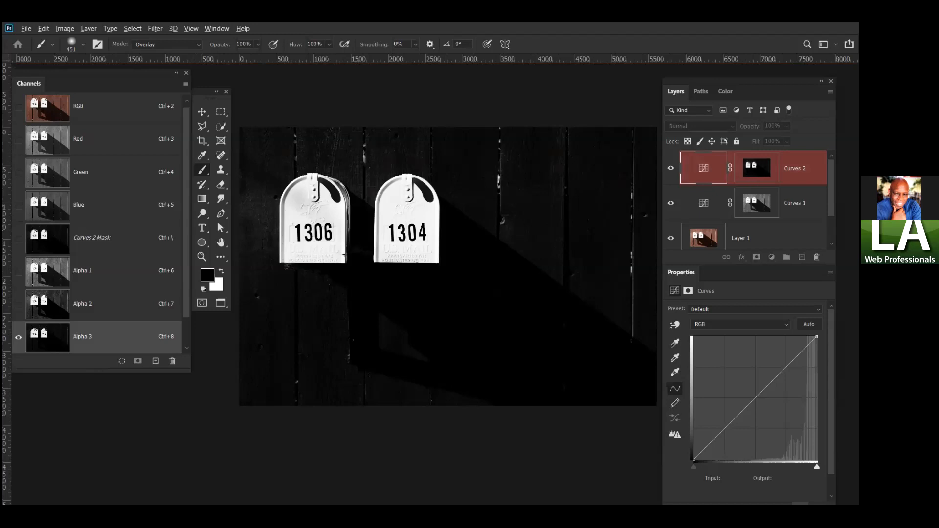
{"action": "left_click", "coordinate": [757, 168]}
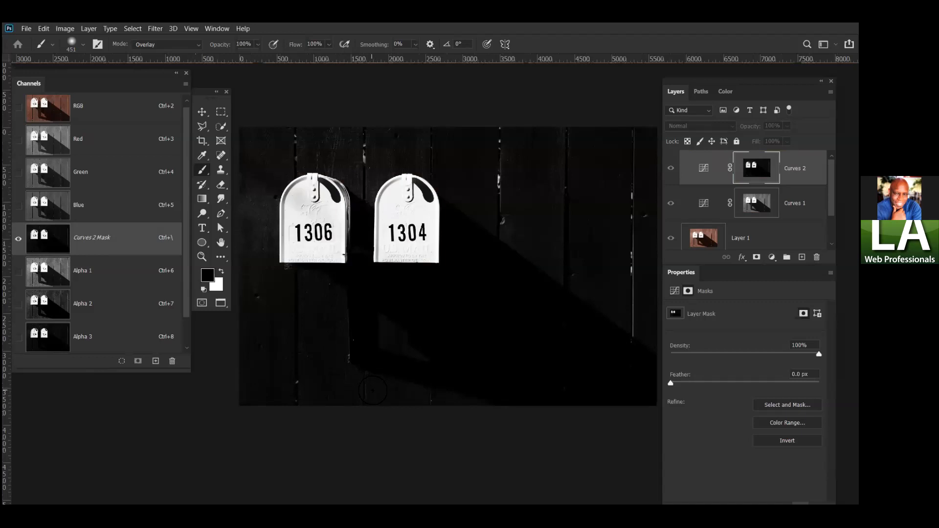
{"action": "left_click", "coordinate": [709, 175]}
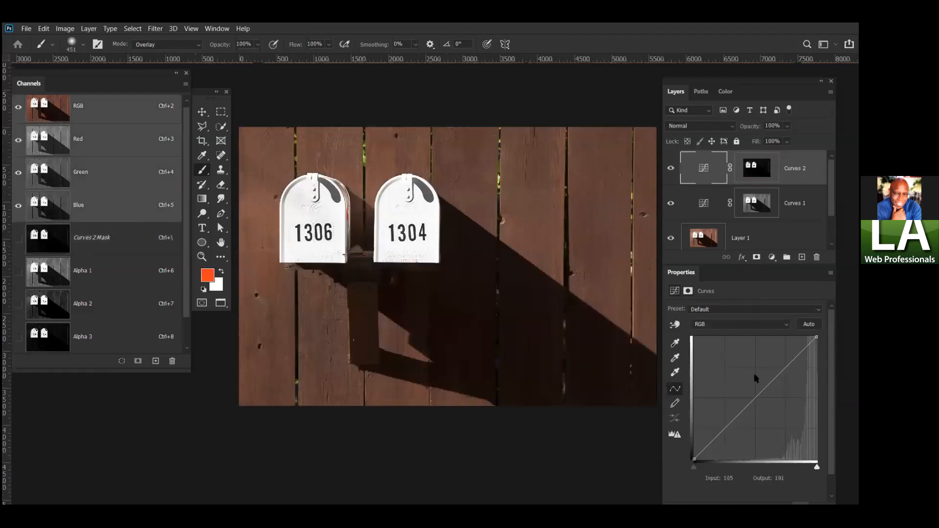
Step: Try an S-shaped contrast curve on Curves 2 with its shadow point at input 84, output 45, and remove the points
{"action": "left_click", "coordinate": [757, 399]}
{"action": "left_click_drag", "start_coordinate": [757, 399], "coordinate": [802, 494]}
{"action": "mouse_move", "coordinate": [817, 337]}
{"action": "left_mouse_down"}
{"action": "mouse_move", "coordinate": [817, 418]}
{"action": "mouse_move", "coordinate": [816, 337]}
{"action": "left_mouse_up"}
{"action": "left_click_drag", "start_coordinate": [774, 380], "coordinate": [774, 370]}
{"action": "left_click_drag", "start_coordinate": [727, 420], "coordinate": [734, 436]}
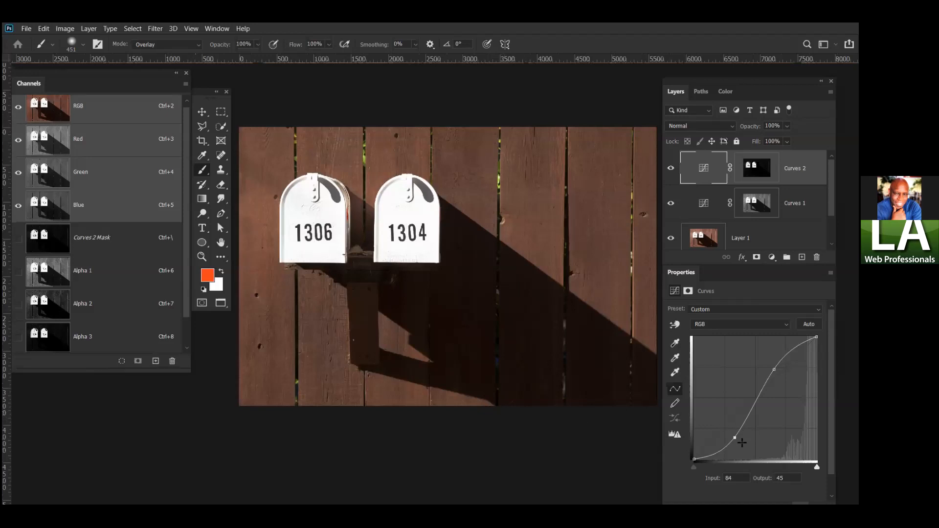
{"action": "left_click_drag", "start_coordinate": [735, 438], "coordinate": [683, 471]}
{"action": "left_click_drag", "start_coordinate": [748, 394], "coordinate": [718, 470]}
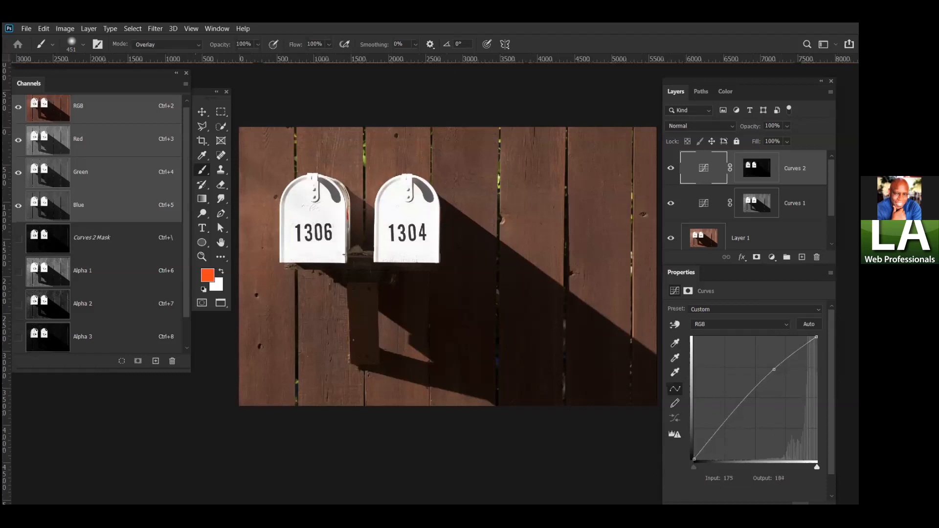
{"action": "left_click_drag", "start_coordinate": [770, 370], "coordinate": [675, 441]}
Step: Darken the mailbox highlights with a Curves 2 point at input 192, output 62, and inspect the embossed lettering up close
{"action": "left_click_drag", "start_coordinate": [755, 398], "coordinate": [786, 429]}
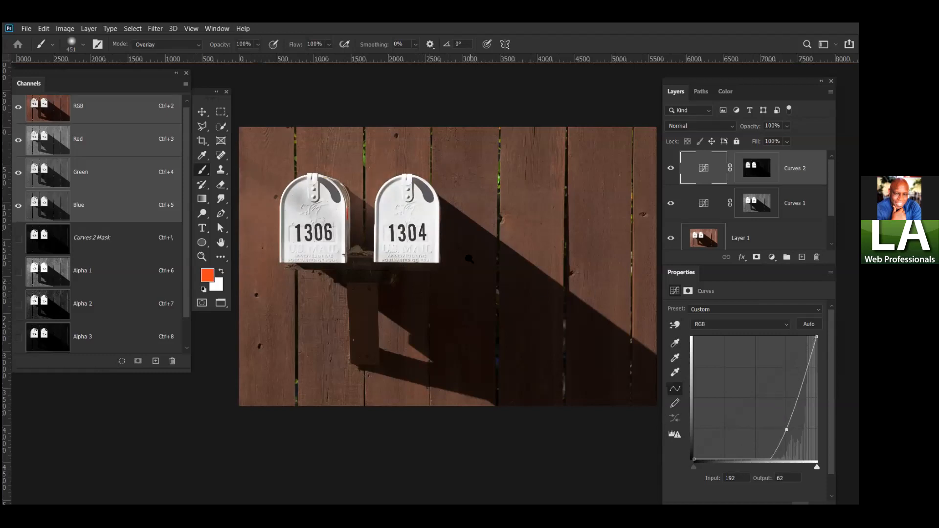
{"action": "key", "text": "ctrl+minus"}
{"action": "key", "text": "ctrl+plus"}
{"action": "key", "text": "ctrl+plus"}
{"action": "key", "text": "ctrl+plus"}
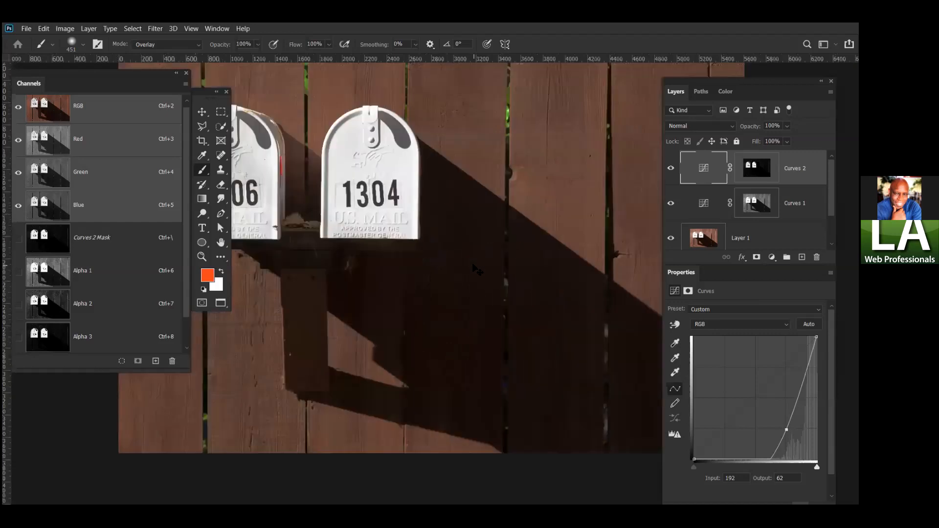
{"action": "key", "text": "m"}
{"action": "mouse_move", "coordinate": [372, 209]}
{"action": "left_mouse_down"}
{"action": "mouse_move", "coordinate": [462, 216]}
{"action": "mouse_move", "coordinate": [505, 313]}
{"action": "mouse_move", "coordinate": [401, 285]}
{"action": "mouse_move", "coordinate": [514, 260]}
{"action": "mouse_move", "coordinate": [538, 289]}
{"action": "mouse_move", "coordinate": [322, 191]}
{"action": "mouse_move", "coordinate": [349, 174]}
{"action": "mouse_move", "coordinate": [487, 232]}
{"action": "mouse_move", "coordinate": [466, 255]}
{"action": "left_mouse_up"}
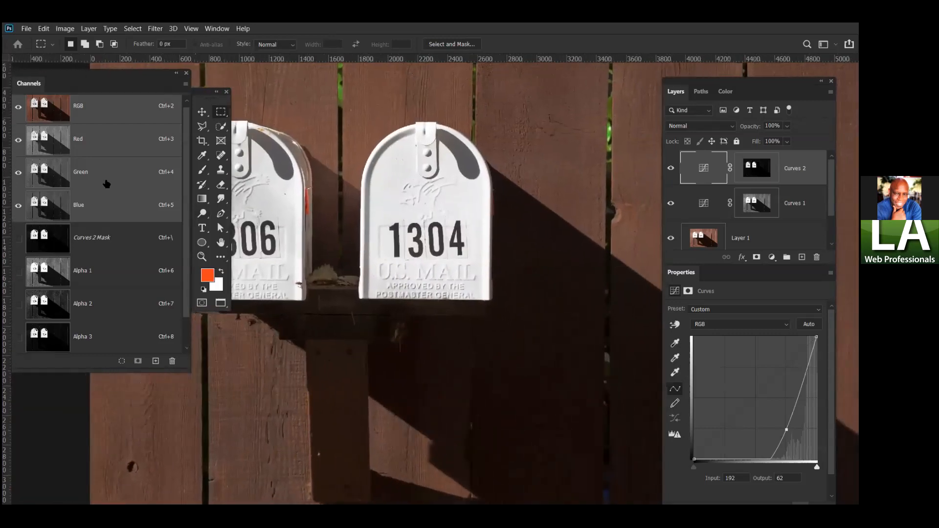
{"action": "left_click", "coordinate": [438, 269], "text": "alt"}
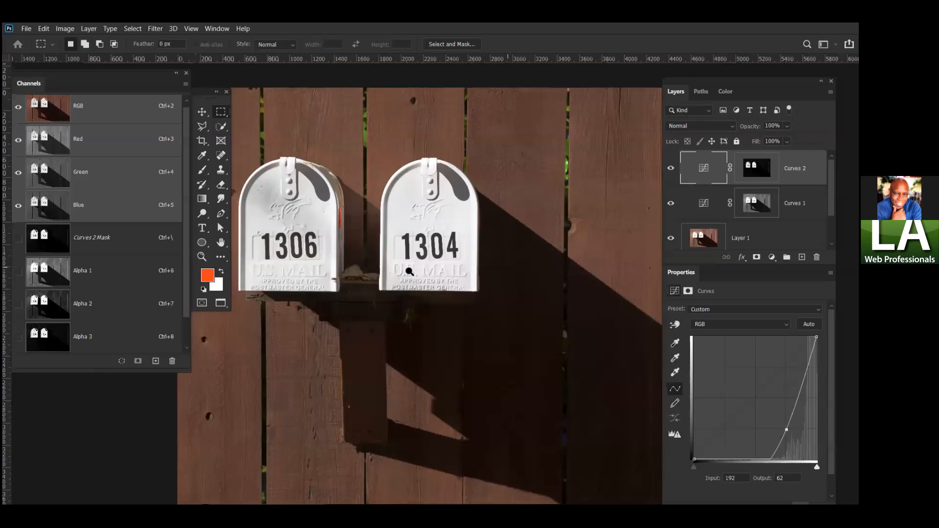
{"action": "left_click", "coordinate": [374, 283], "text": "alt"}
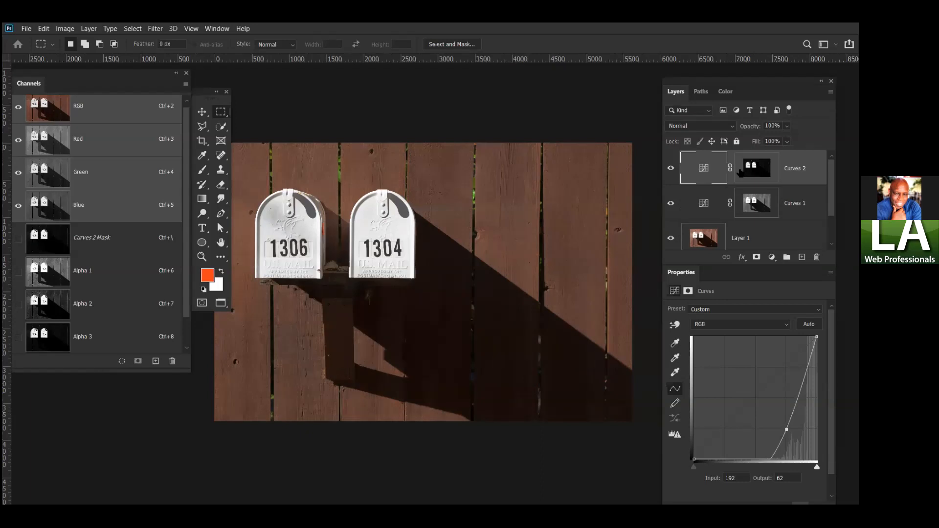
Step: Load the Alpha 1 channel as a selection and add a Curves adjustment layer masked by it above Curves 2
{"action": "left_click", "coordinate": [56, 286]}
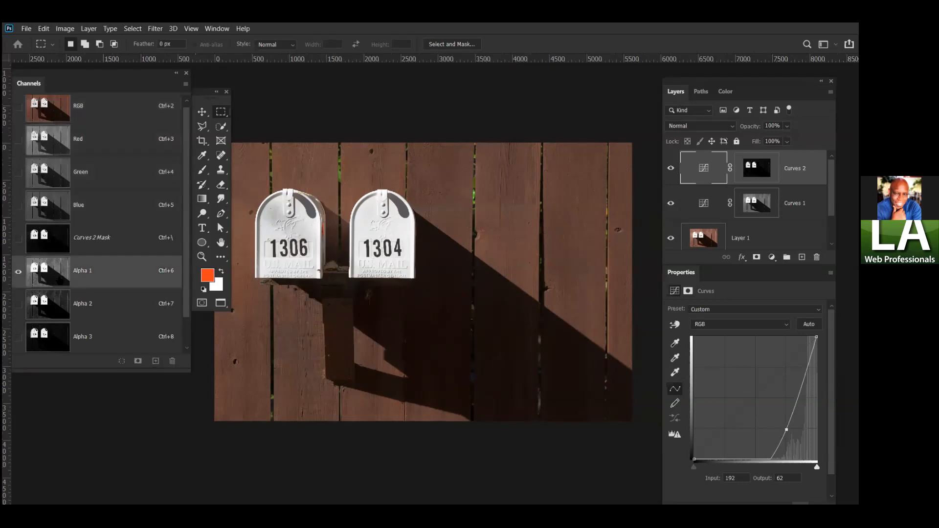
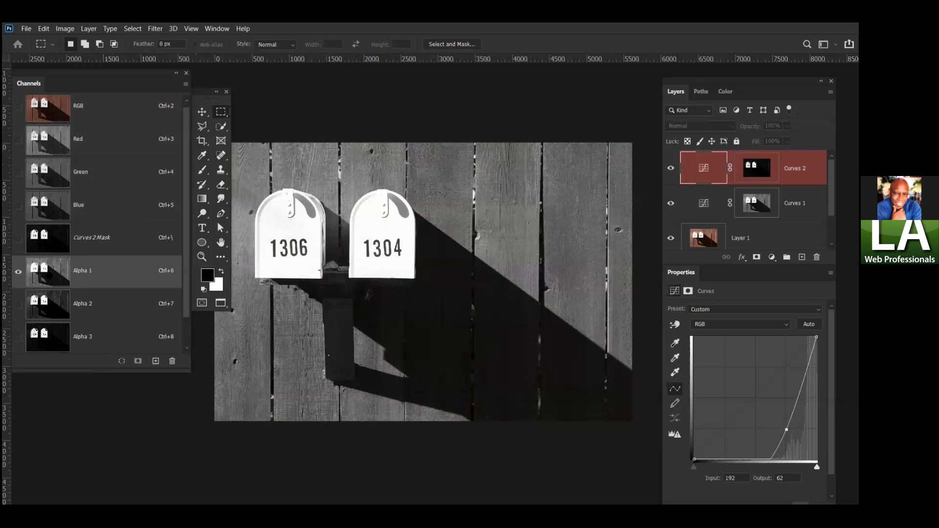
{"action": "left_click", "coordinate": [48, 277], "text": "ctrl"}
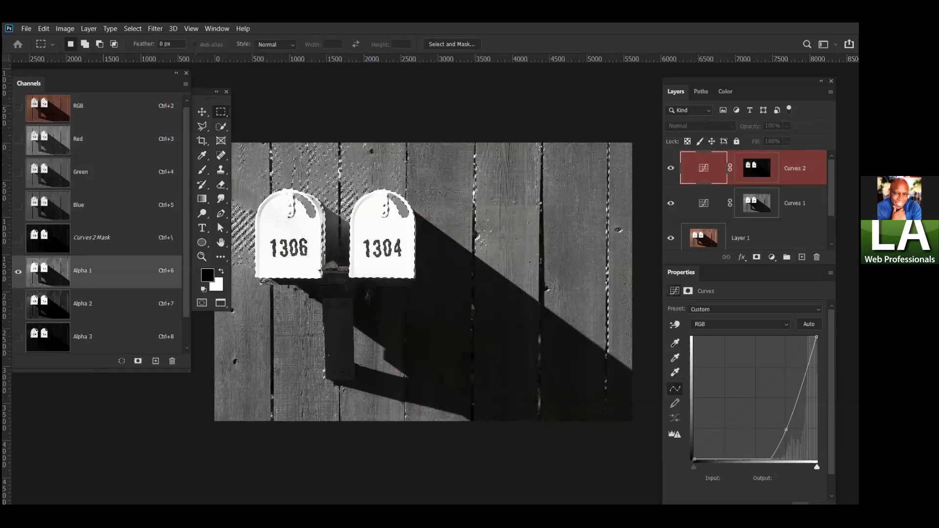
{"action": "left_click", "coordinate": [772, 256]}
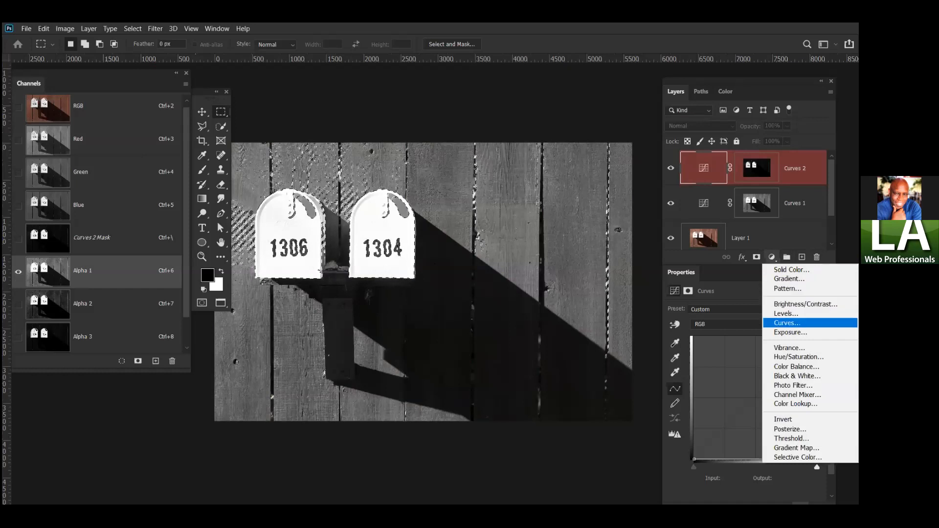
{"action": "left_click", "coordinate": [787, 323]}
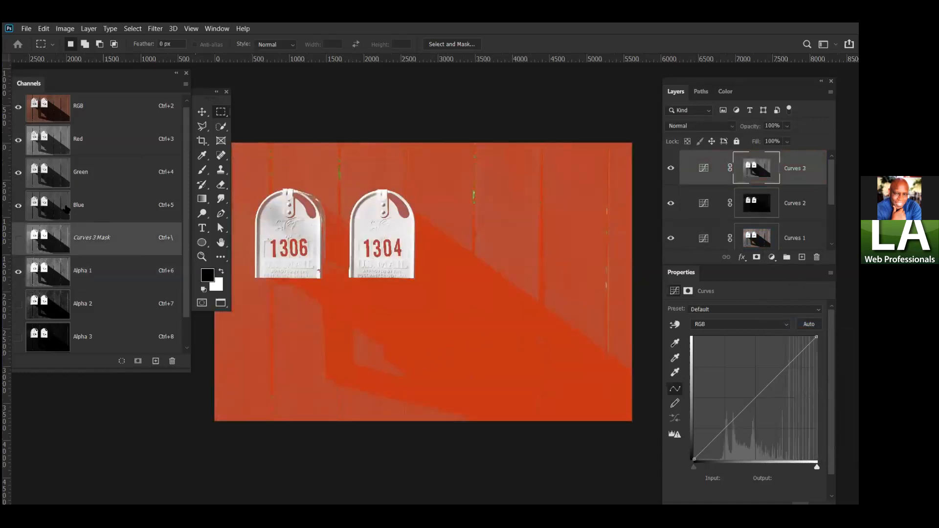
Step: Restore the full-color view without the red Alpha 1 overlay and display the Curves 3 layer mask on its own
{"action": "left_click", "coordinate": [94, 113]}
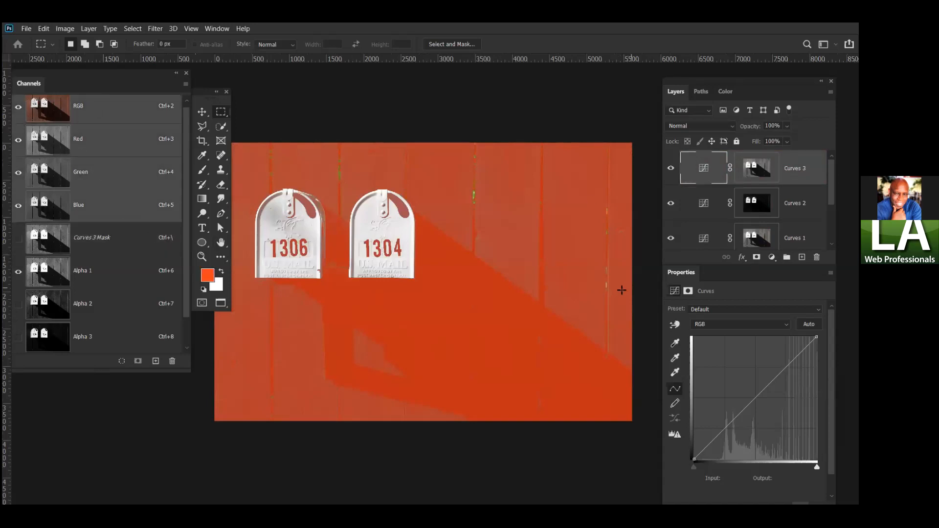
{"action": "left_click", "coordinate": [766, 167]}
{"action": "key", "text": "backslash"}
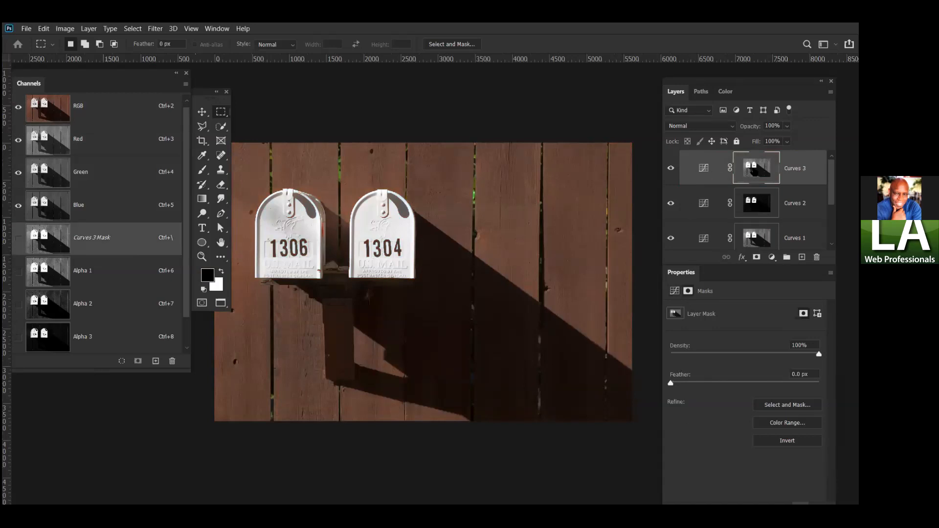
{"action": "left_click", "coordinate": [749, 172], "text": "alt"}
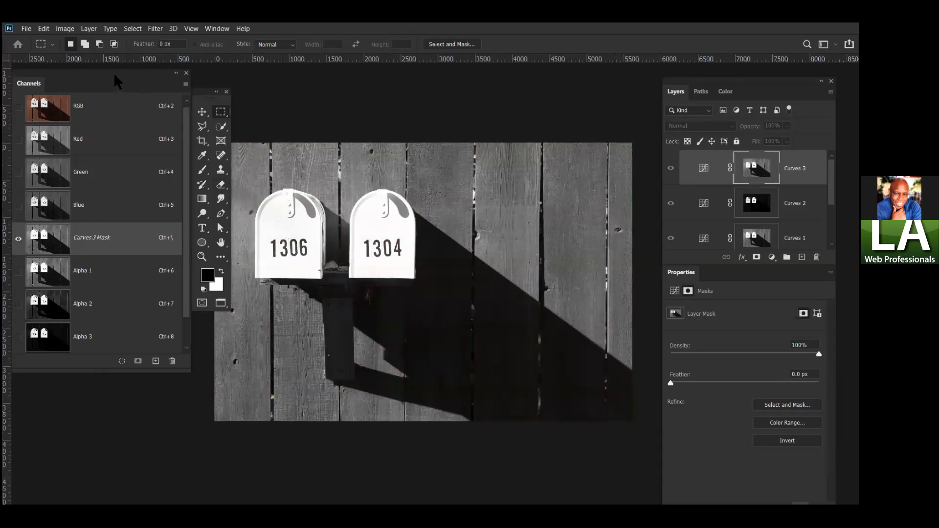
Step: Shift the floating Channels panel and toolbox away from the photo and look up the Invert adjustment for the Curves 3 mask
{"action": "left_click_drag", "start_coordinate": [113, 73], "coordinate": [104, 72]}
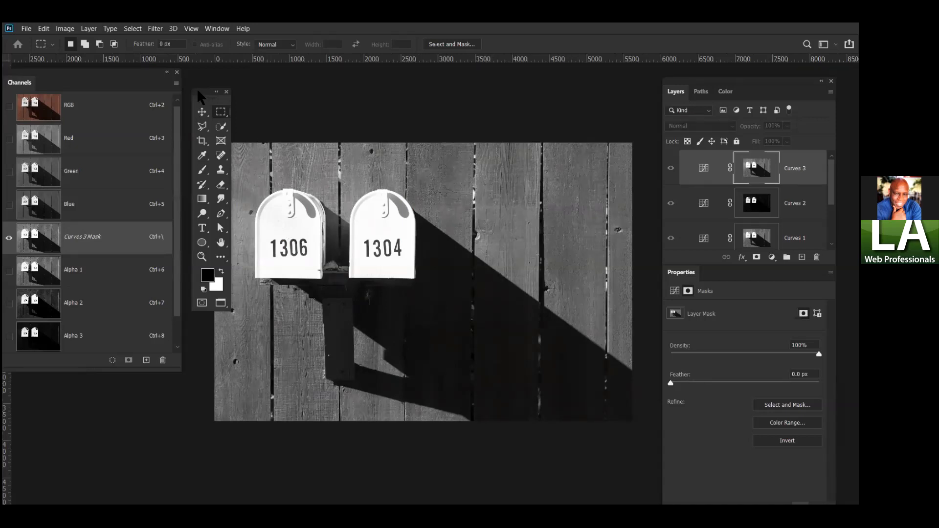
{"action": "left_click_drag", "start_coordinate": [196, 90], "coordinate": [188, 88]}
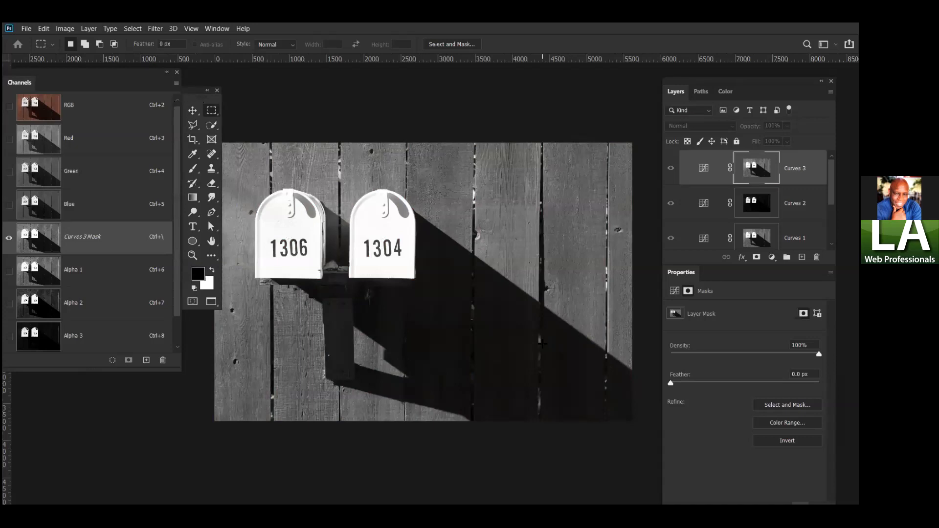
{"action": "left_click", "coordinate": [66, 29]}
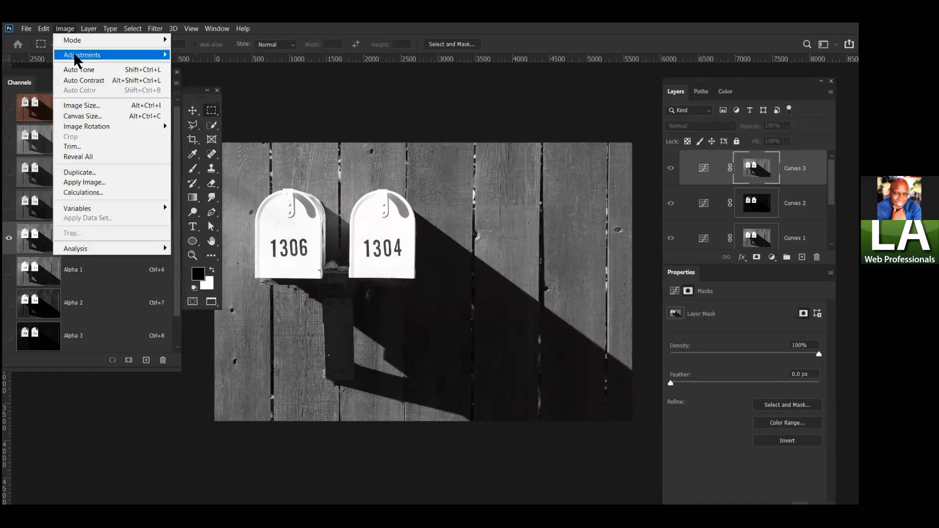
{"action": "mouse_move", "coordinate": [76, 54]}
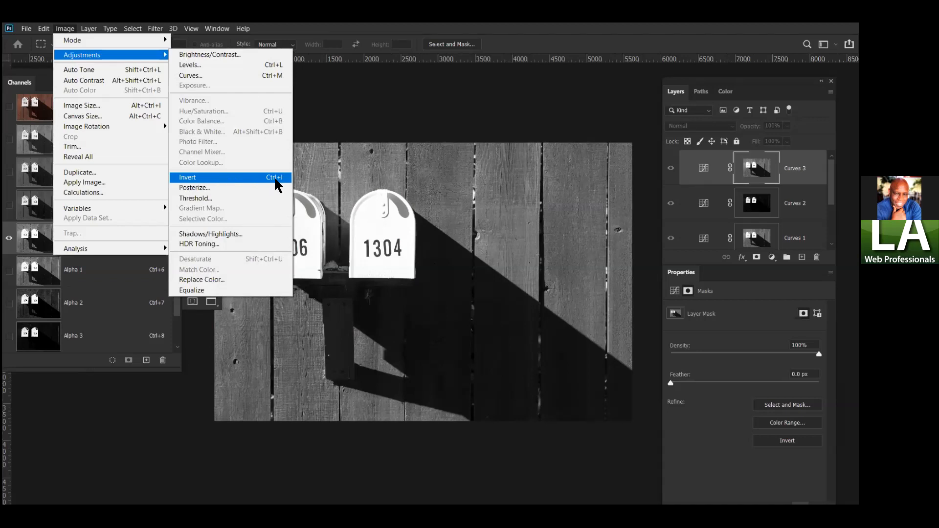
{"action": "left_click", "coordinate": [390, 29]}
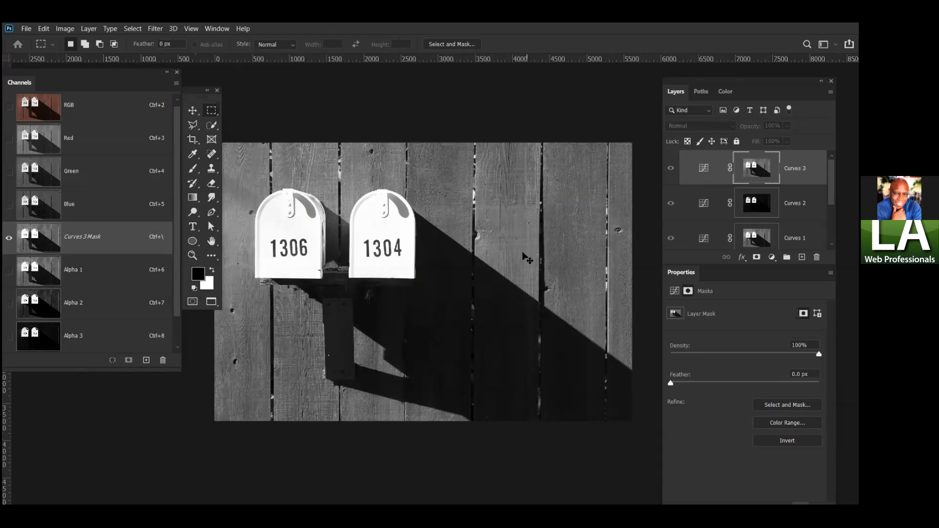
Step: Invert the Curves 3 layer mask and adjust its RGB curve with a midtone anchor and a shadow point at input 48, output 52
{"action": "key", "text": "ctrl+i"}
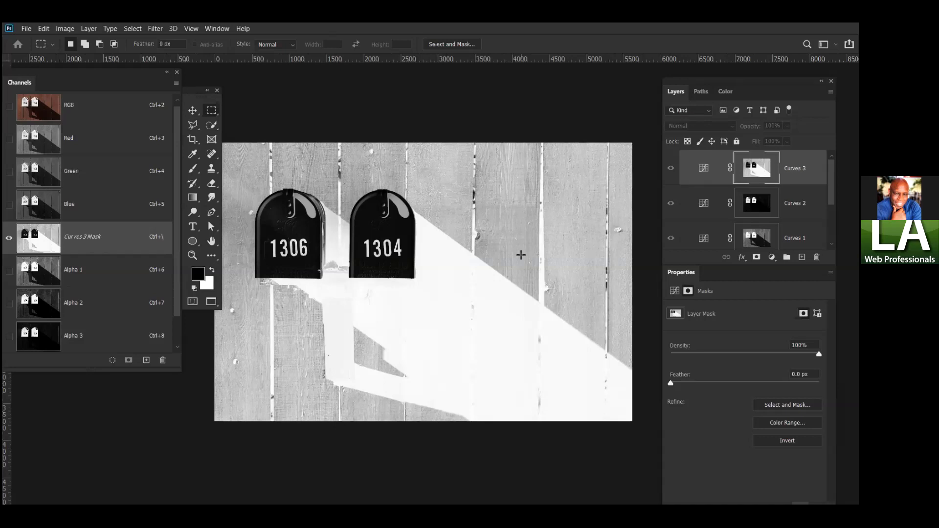
{"action": "key", "text": "h"}
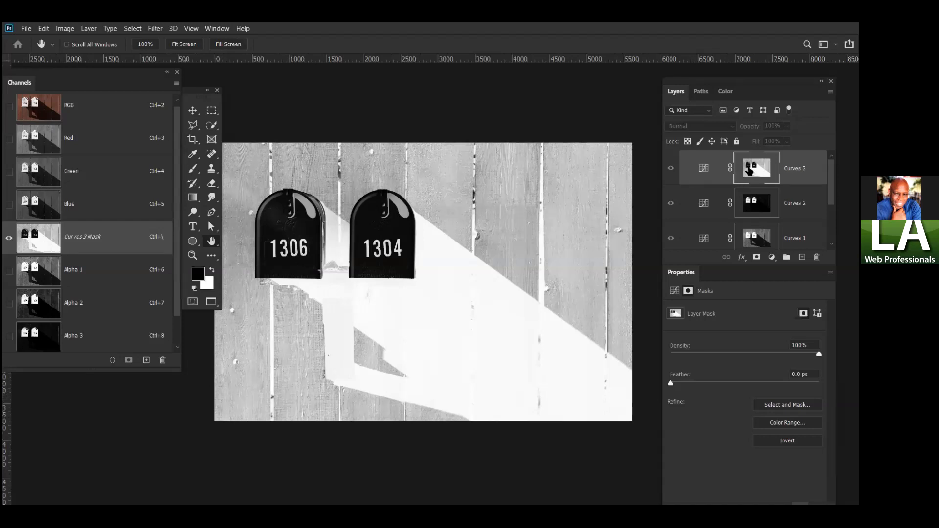
{"action": "left_click", "coordinate": [704, 169]}
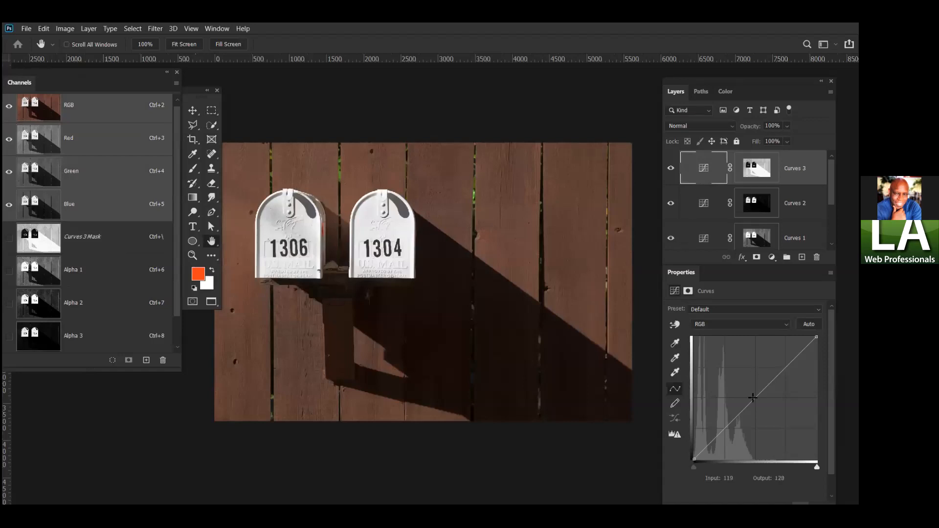
{"action": "mouse_move", "coordinate": [753, 397]}
{"action": "left_mouse_down"}
{"action": "mouse_move", "coordinate": [726, 381]}
{"action": "mouse_move", "coordinate": [775, 421]}
{"action": "mouse_move", "coordinate": [754, 398]}
{"action": "left_mouse_up"}
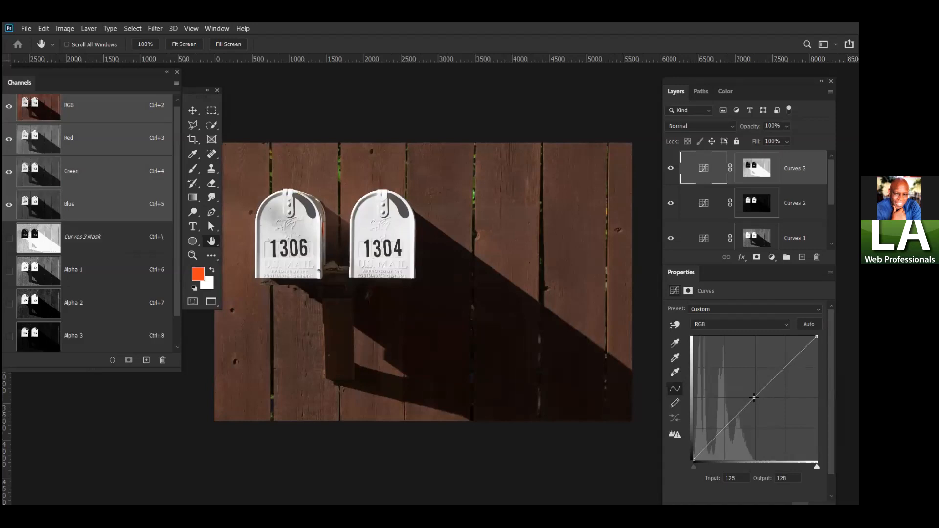
{"action": "left_click_drag", "start_coordinate": [721, 432], "coordinate": [716, 434]}
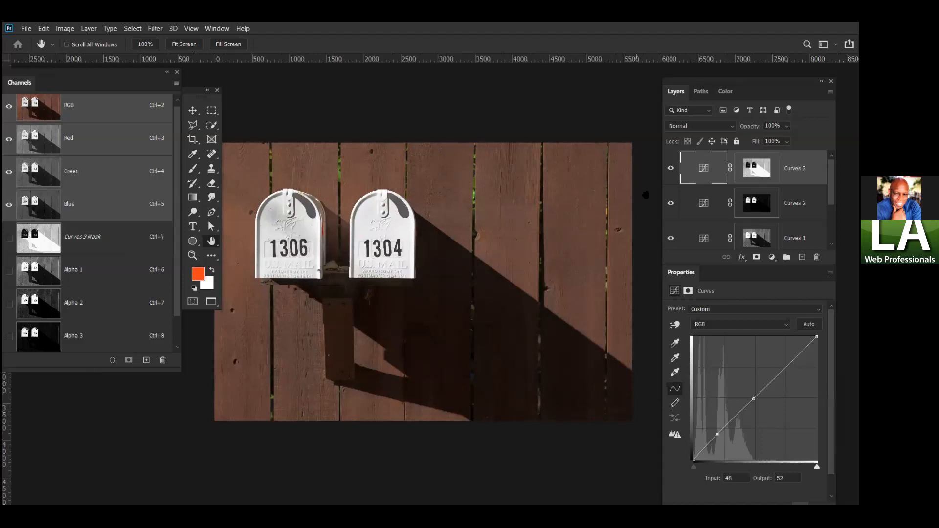
Step: Close IMG_8965.CR2 without saving the changes and switch to Adobe Bridge
{"action": "left_click_drag", "start_coordinate": [193, 89], "coordinate": [199, 85]}
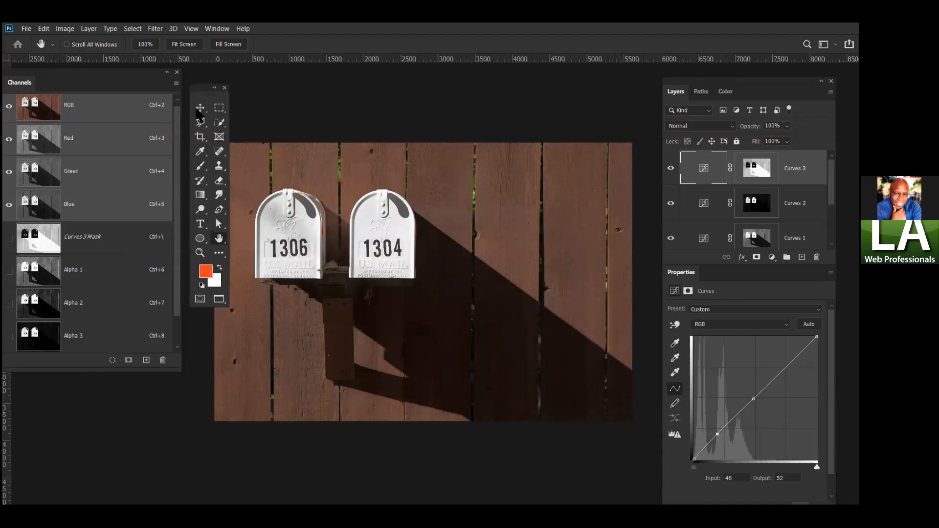
{"action": "key", "text": "ctrl+w"}
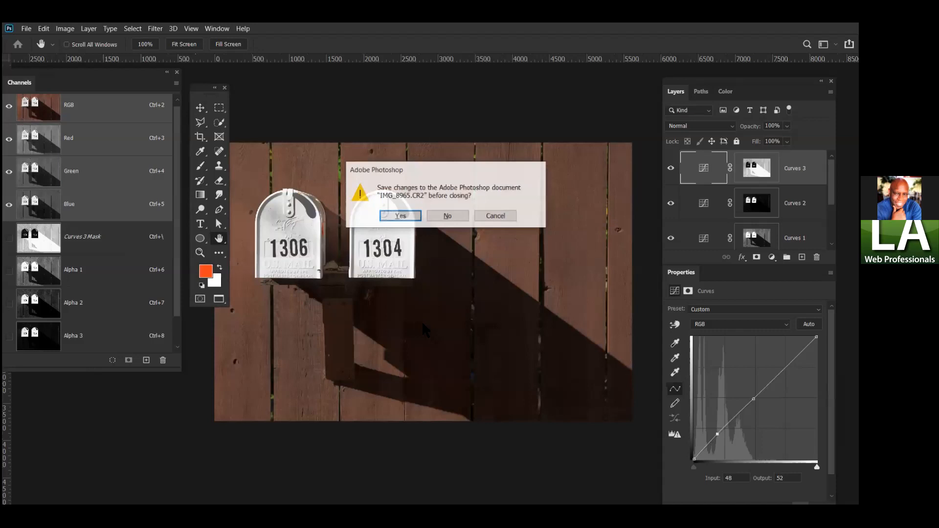
{"action": "key", "text": "n"}
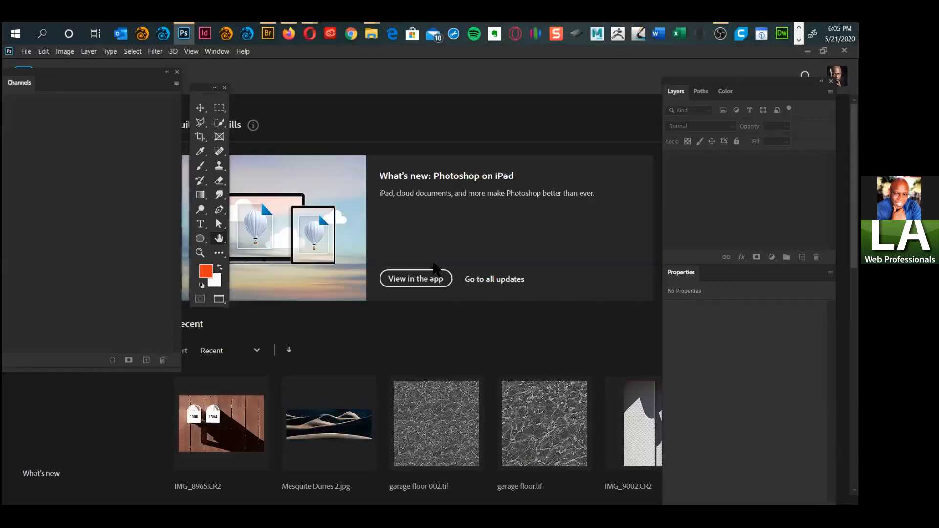
{"action": "key", "text": "alt+Tab"}
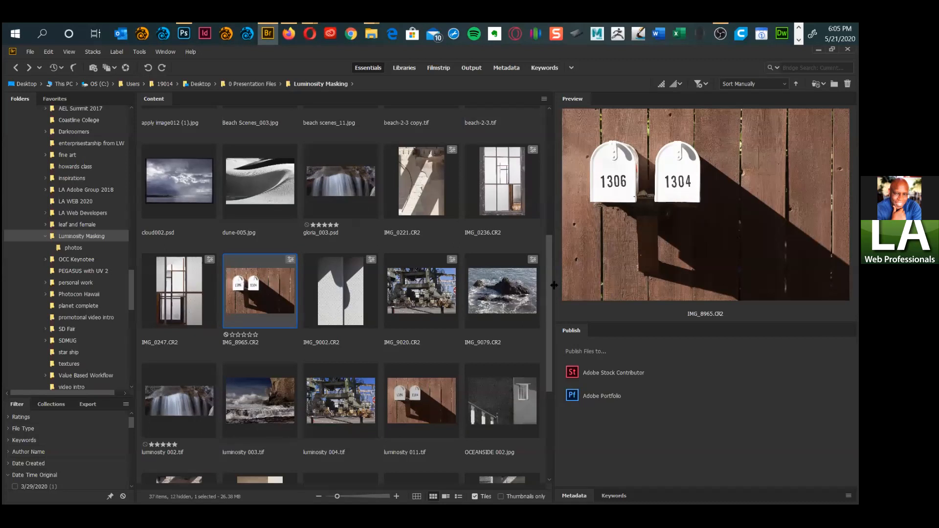
Step: Browse the Luminosity Masking folder and preview candidate photos, including _MG_5113.CR2, _MG_8945.CR2, gloria_003.psd and luminosity 003.tif
{"action": "left_click_drag", "start_coordinate": [551, 293], "coordinate": [525, 166]}
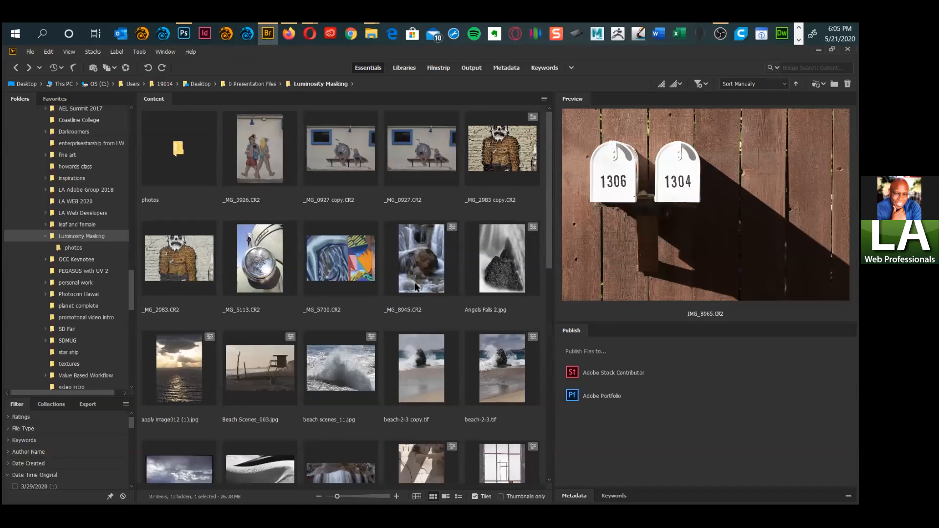
{"action": "left_click", "coordinate": [254, 272]}
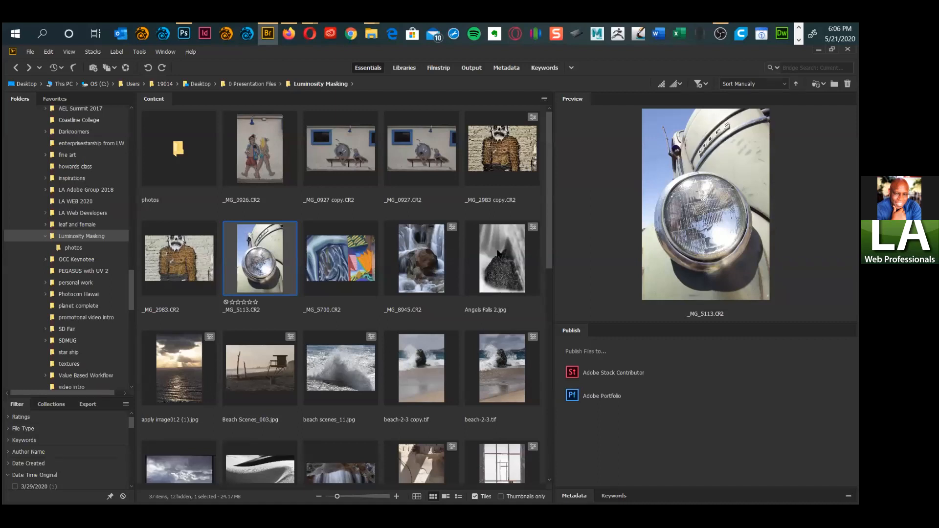
{"action": "left_click", "coordinate": [466, 279]}
{"action": "left_click", "coordinate": [428, 285]}
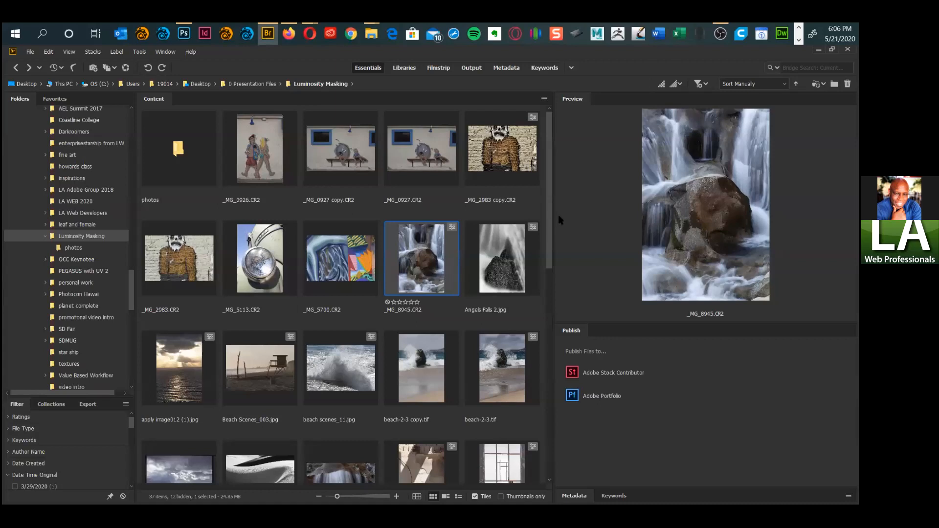
{"action": "left_click_drag", "start_coordinate": [549, 191], "coordinate": [550, 292]}
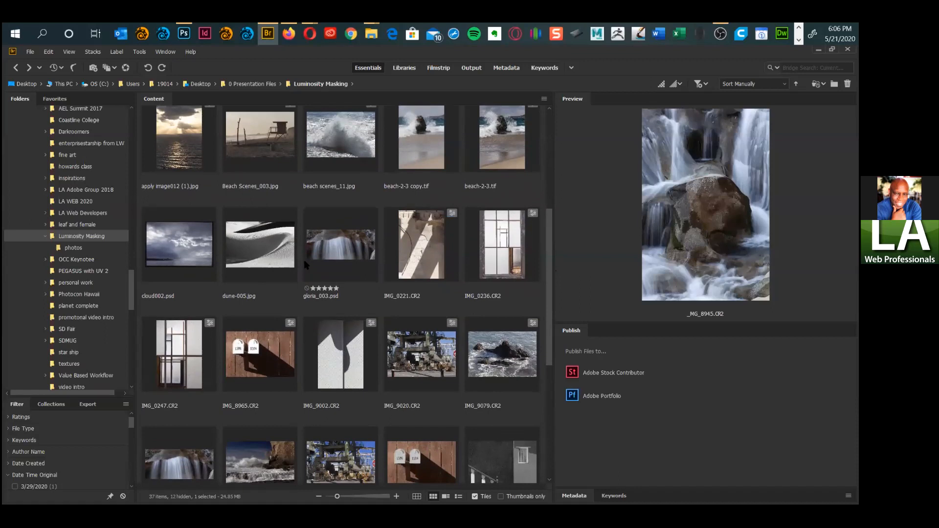
{"action": "left_click", "coordinate": [309, 293]}
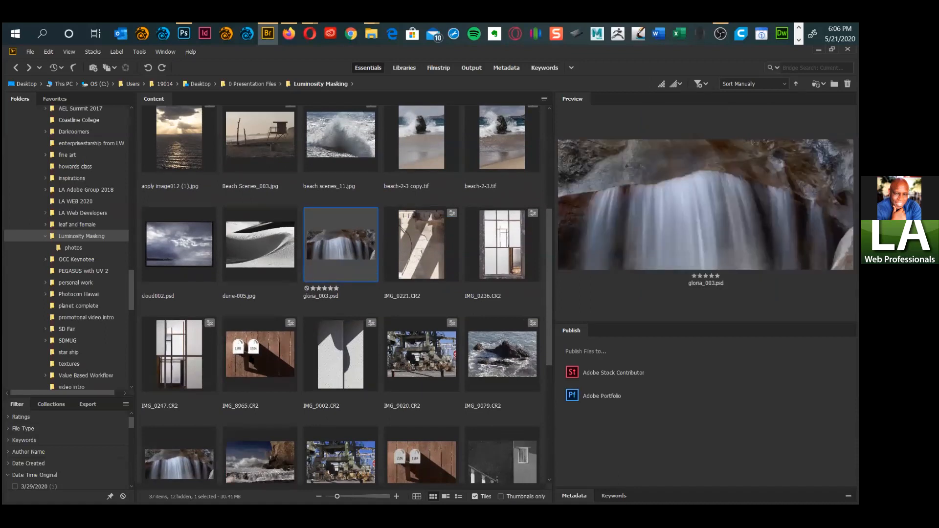
{"action": "left_click", "coordinate": [263, 461]}
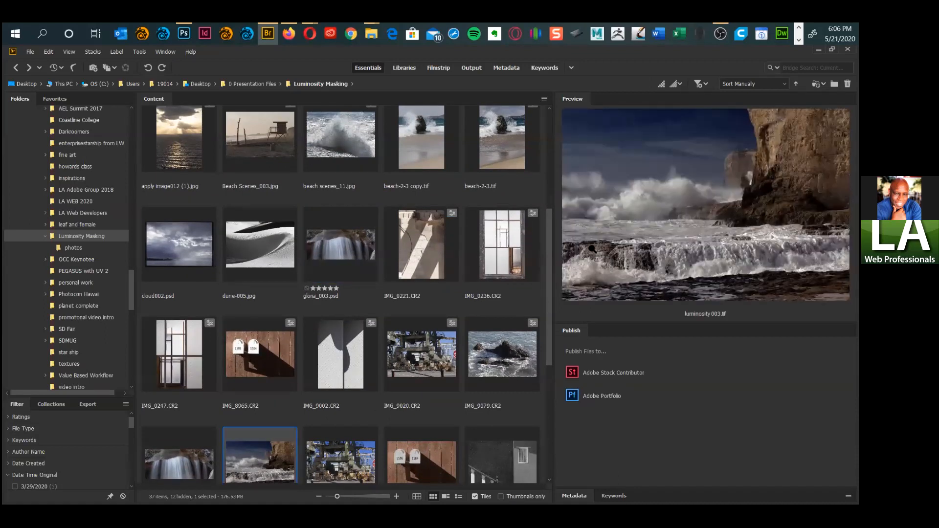
{"action": "left_click_drag", "start_coordinate": [548, 261], "coordinate": [555, 377]}
Step: Preview texture-006080.CR2 at full-screen size and return to the folder contents
{"action": "left_click", "coordinate": [188, 328]}
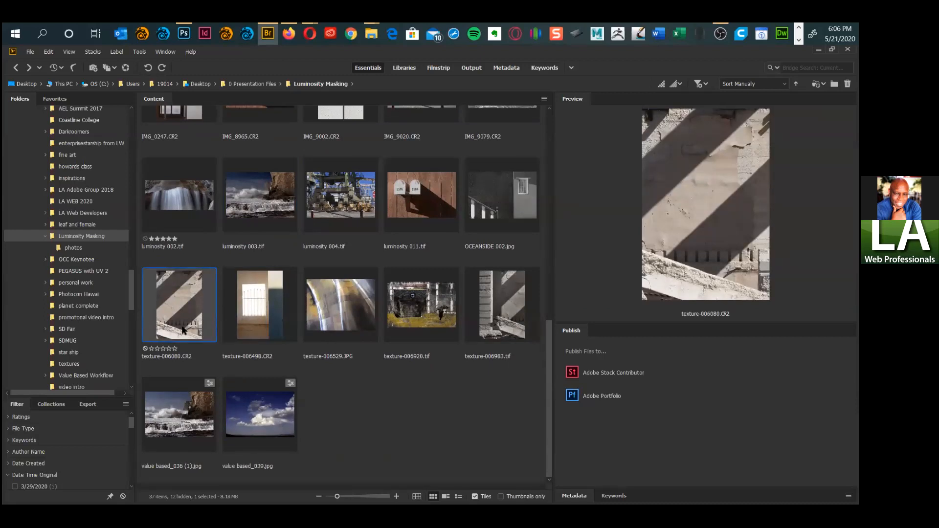
{"action": "key", "text": "space"}
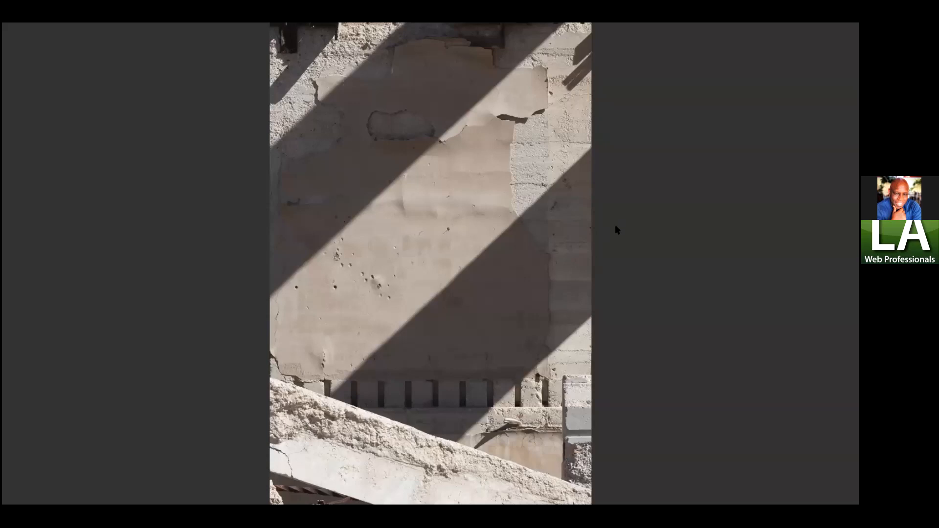
{"action": "key", "text": "space"}
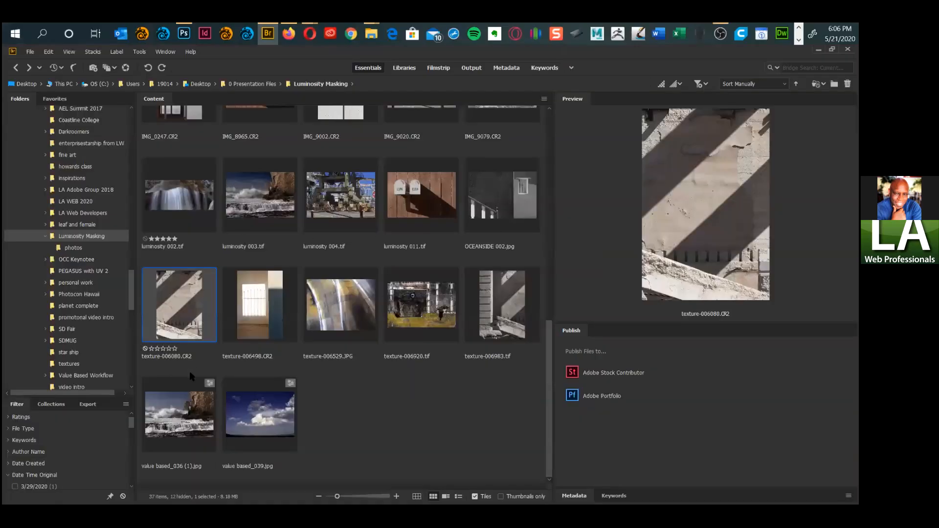
Step: Open texture-006080.CR2 through Camera Raw into Photoshop with chromatic aberration removal and lens profile corrections enabled
{"action": "double_click", "coordinate": [193, 326]}
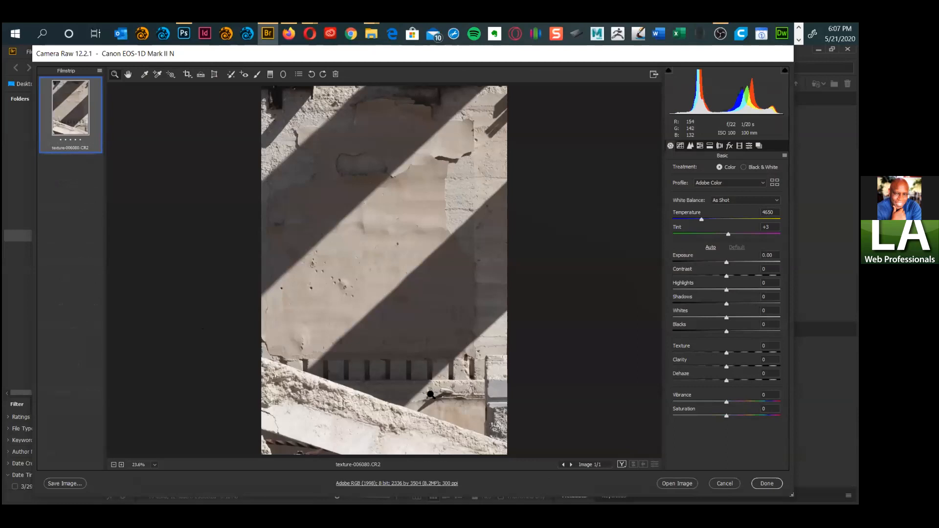
{"action": "left_click", "coordinate": [718, 146]}
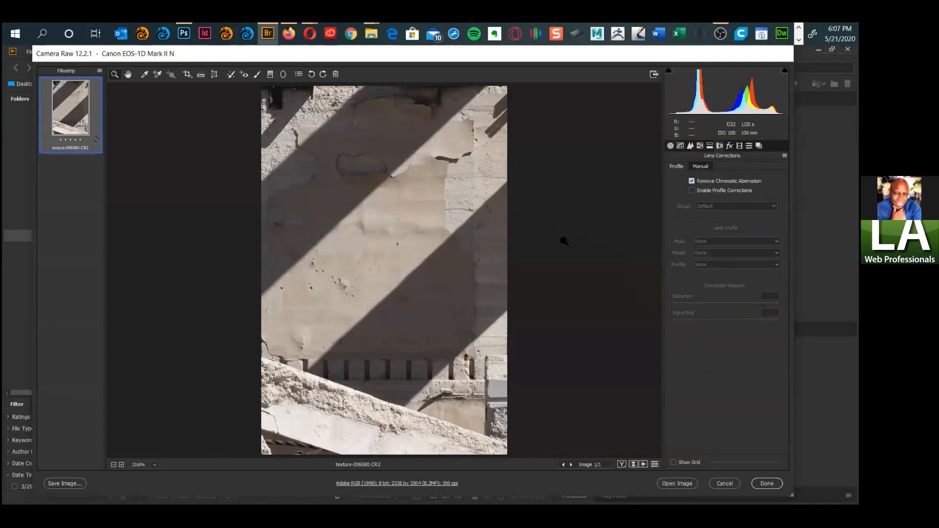
{"action": "left_click", "coordinate": [692, 191]}
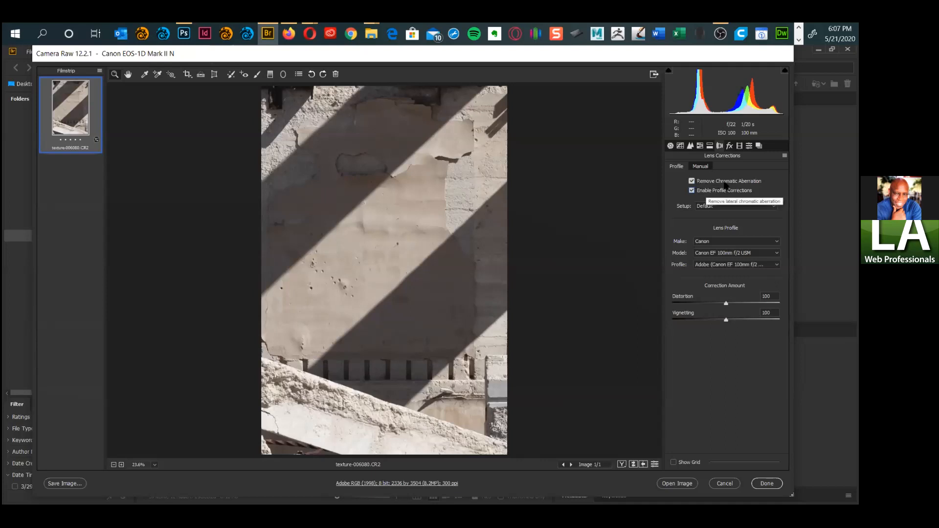
{"action": "left_click", "coordinate": [677, 484]}
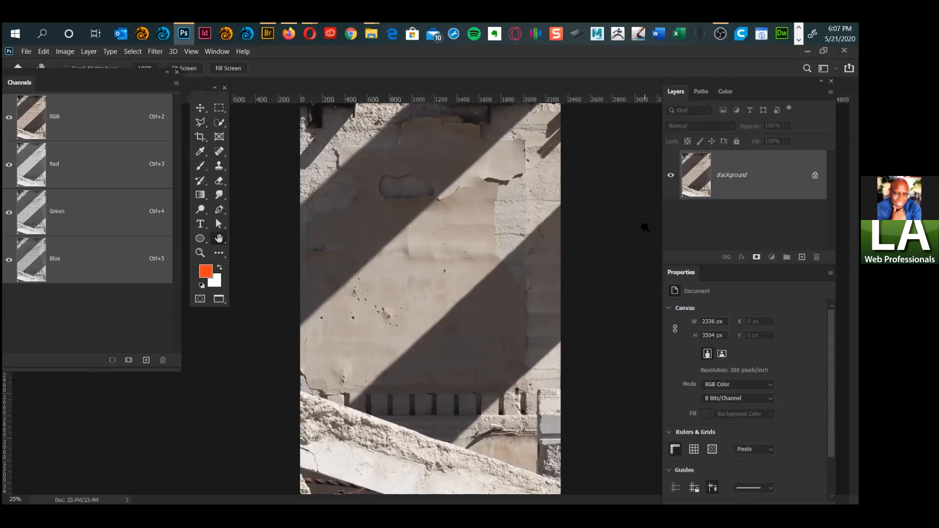
Step: Duplicate the Background layer and convert the copy to a smart object
{"action": "key", "text": "ctrl+j"}
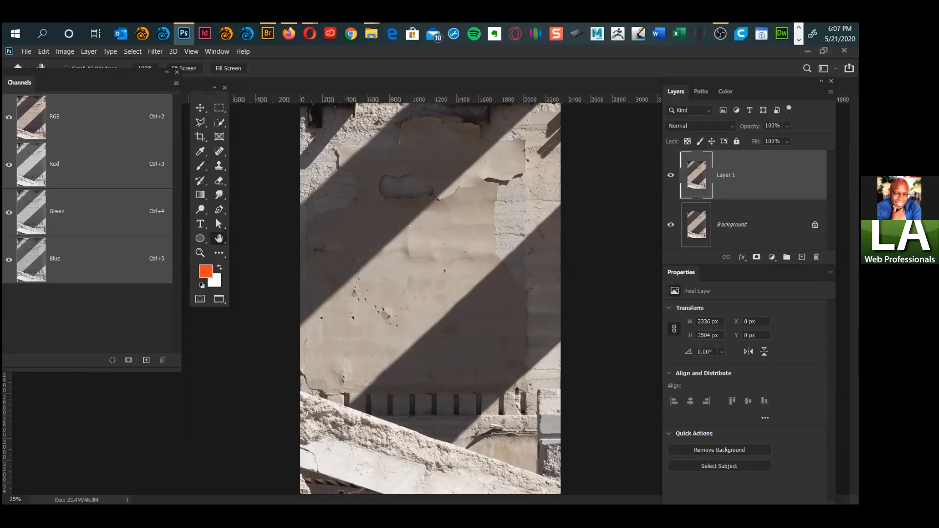
{"action": "right_click", "coordinate": [763, 190]}
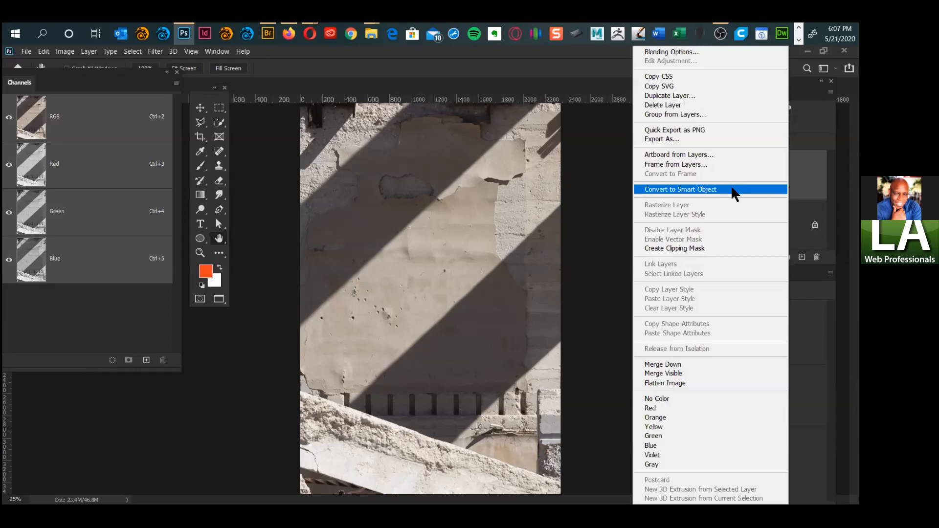
{"action": "left_click", "coordinate": [710, 193]}
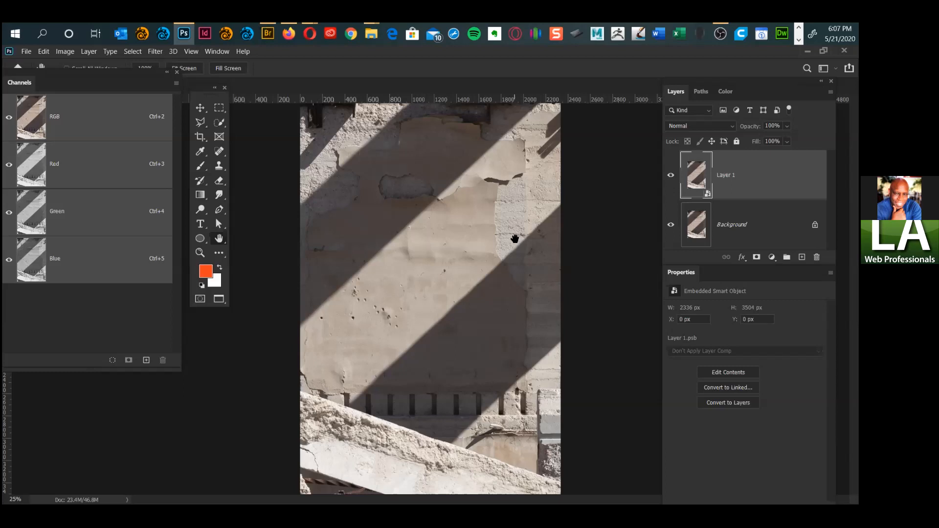
Step: Reposition the floating Channels panel and toolbox so neither covers the other or the document title
{"action": "left_click_drag", "start_coordinate": [102, 72], "coordinate": [116, 110]}
{"action": "left_click_drag", "start_coordinate": [192, 84], "coordinate": [231, 110]}
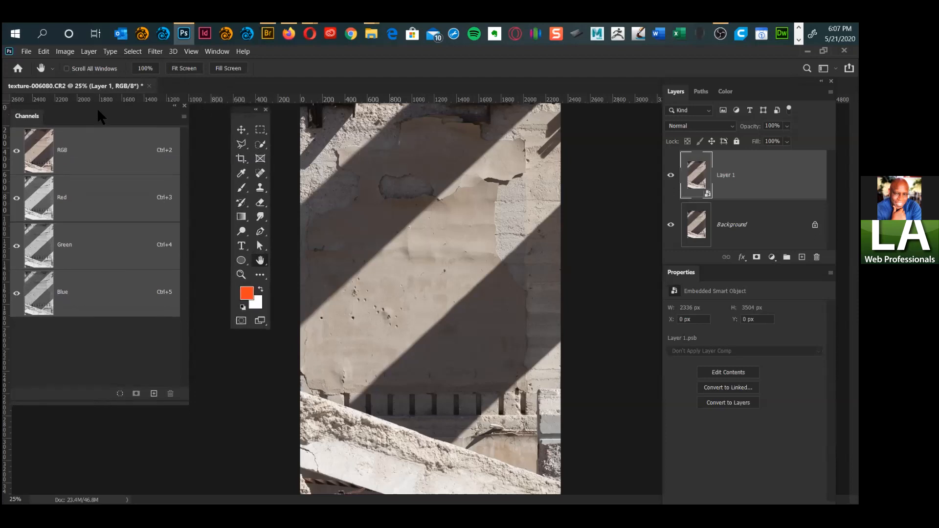
{"action": "left_click_drag", "start_coordinate": [69, 112], "coordinate": [106, 121]}
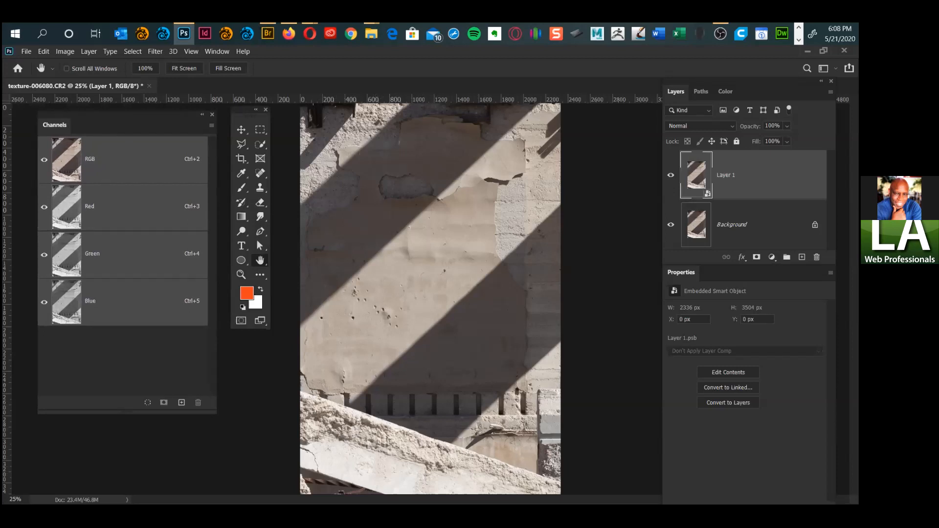
Step: Compare the contrast of the wall's light and shadow areas in the Red, Green and Blue channels individually
{"action": "left_click", "coordinate": [113, 224]}
{"action": "left_click", "coordinate": [132, 262]}
{"action": "left_click", "coordinate": [128, 321]}
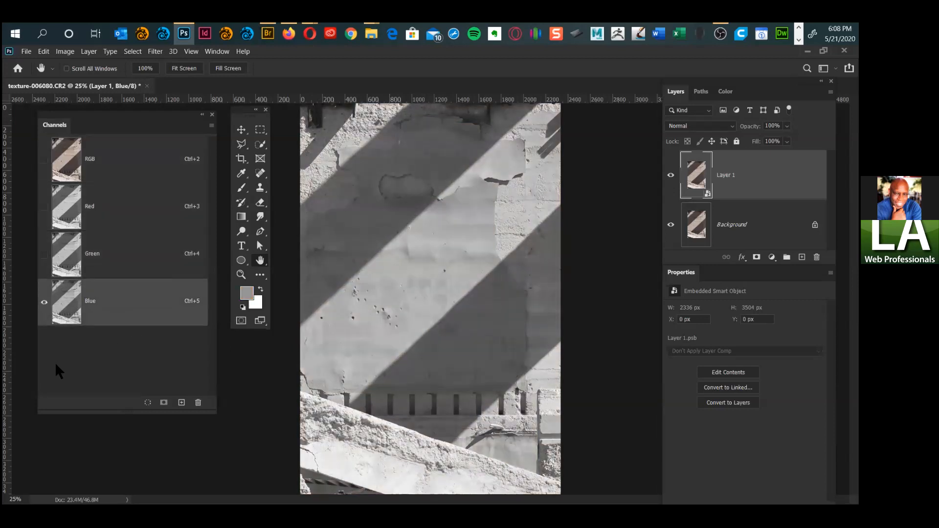
{"action": "left_click", "coordinate": [96, 262]}
{"action": "left_click", "coordinate": [104, 228]}
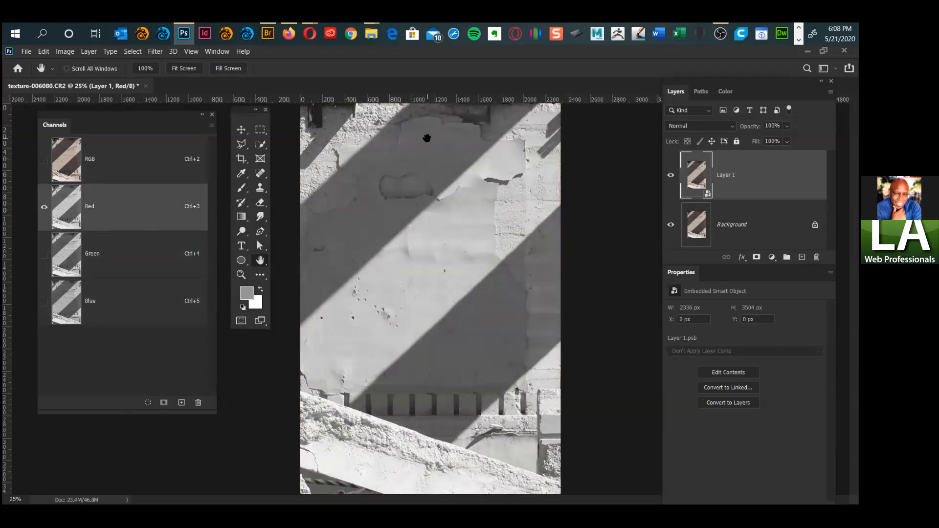
{"action": "left_click", "coordinate": [98, 267]}
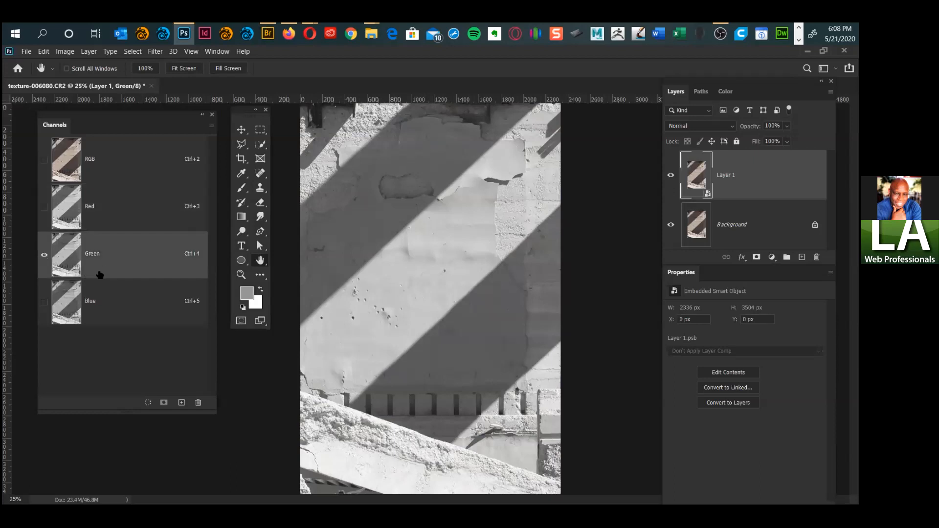
{"action": "left_click", "coordinate": [99, 312]}
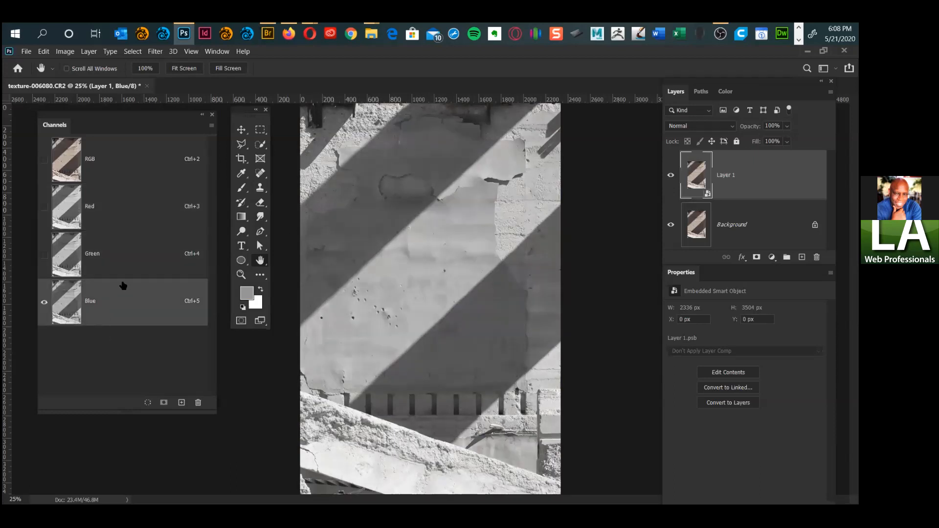
{"action": "left_click", "coordinate": [114, 263]}
{"action": "left_click", "coordinate": [103, 321]}
{"action": "left_click", "coordinate": [120, 273]}
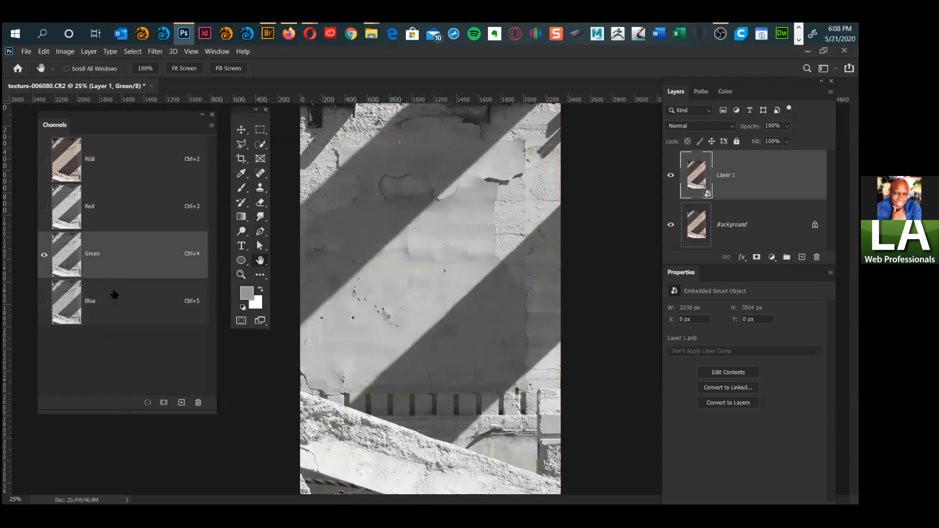
{"action": "left_click", "coordinate": [112, 321]}
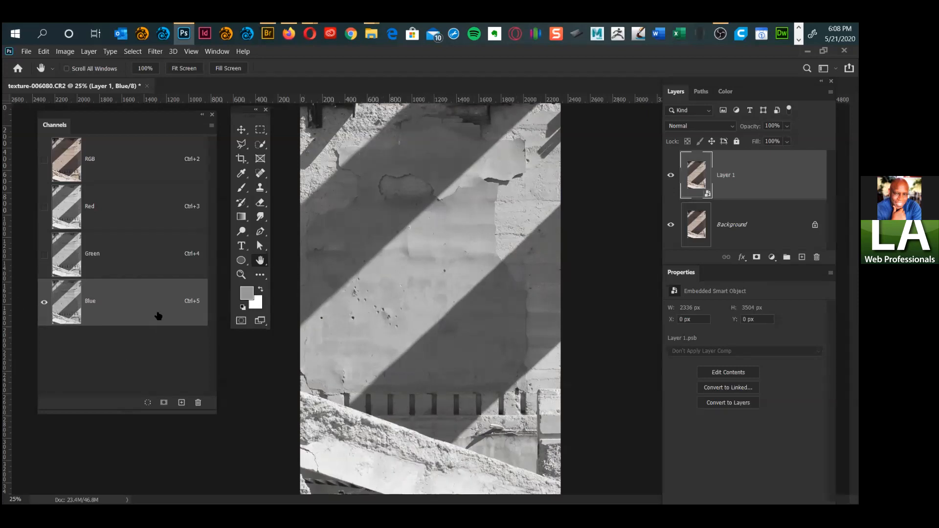
Step: Return to the RGB composite, load its luminosity as a selection and save that selection as a new alpha channel
{"action": "left_click", "coordinate": [118, 163]}
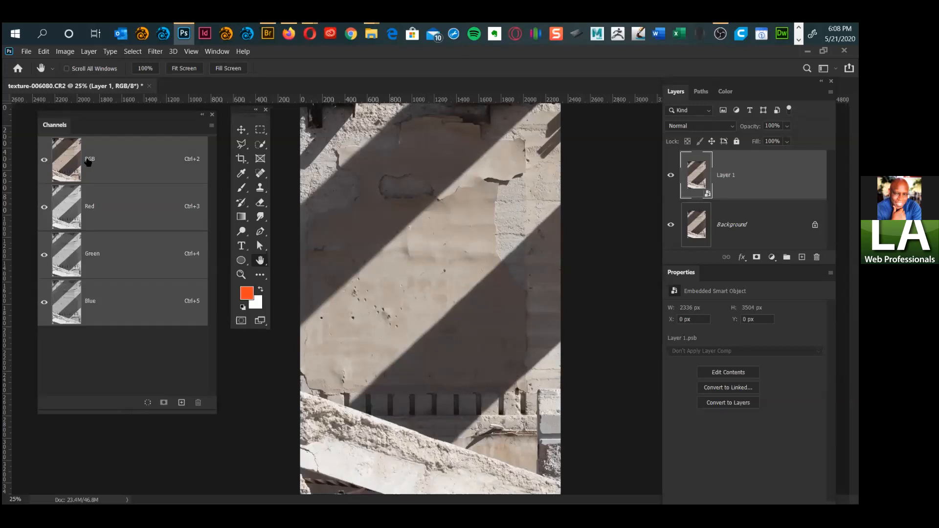
{"action": "left_click", "coordinate": [71, 172], "text": "ctrl"}
{"action": "left_click", "coordinate": [164, 402]}
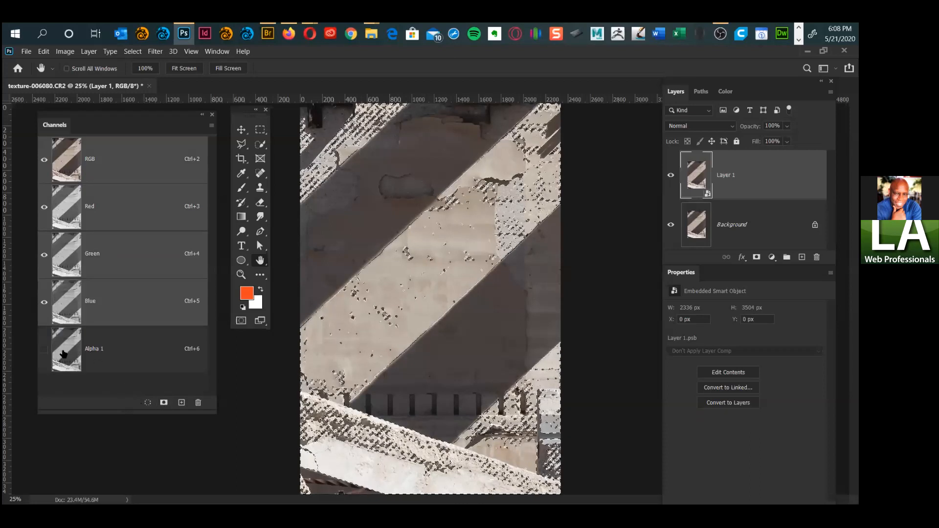
Step: Clear the selection and compare the Alpha 1 channel in turn with the Blue, Green and Red channels
{"action": "left_click", "coordinate": [77, 366]}
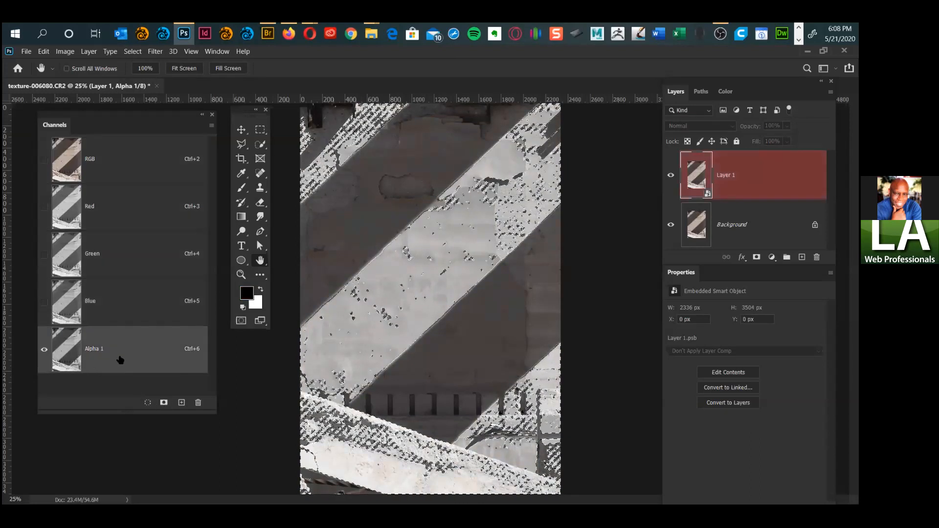
{"action": "key", "text": "ctrl+d"}
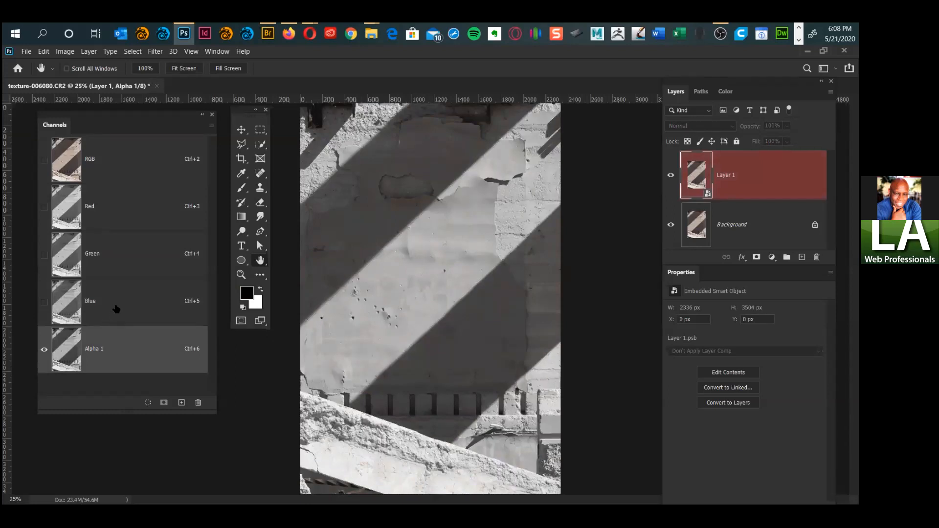
{"action": "left_click", "coordinate": [111, 309]}
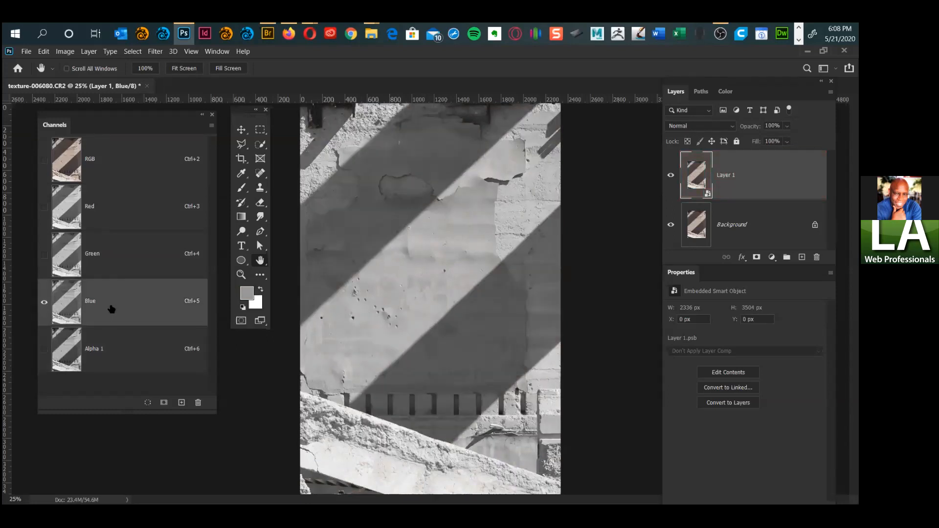
{"action": "left_click", "coordinate": [97, 370]}
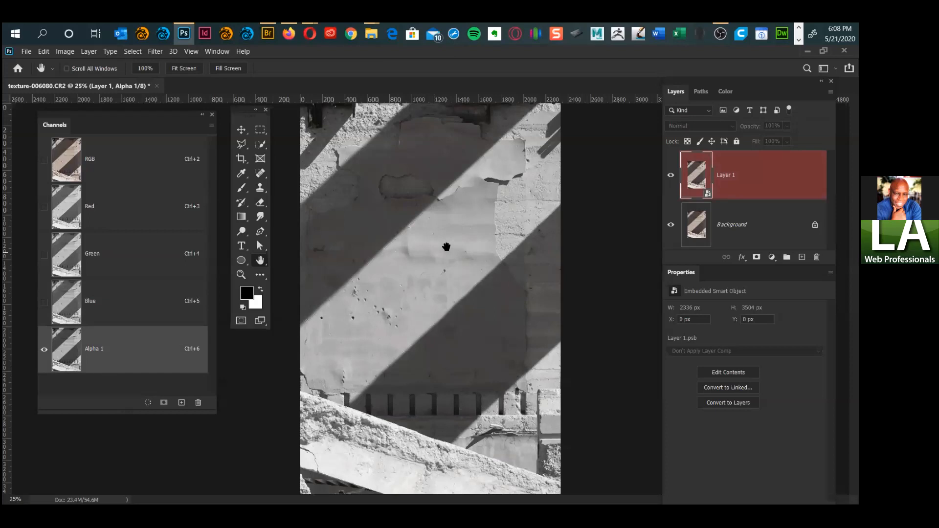
{"action": "left_click", "coordinate": [118, 264]}
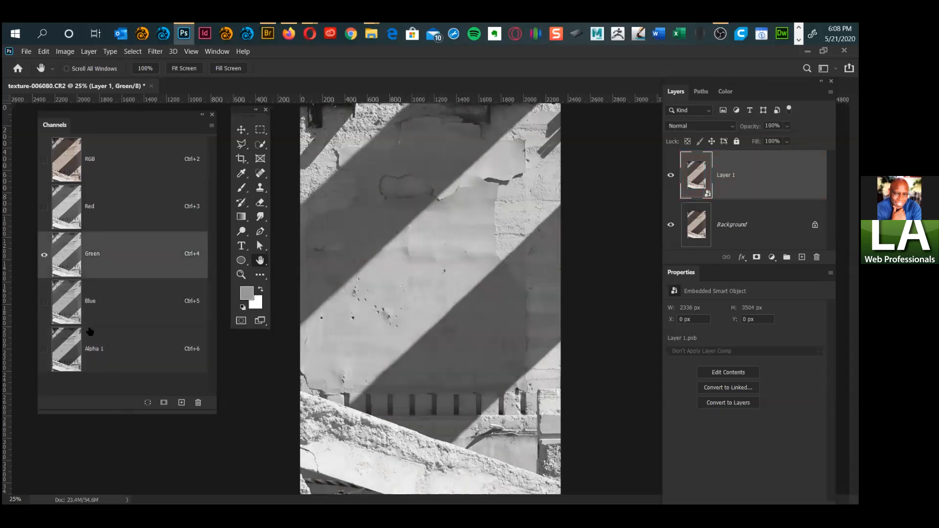
{"action": "left_click", "coordinate": [83, 362]}
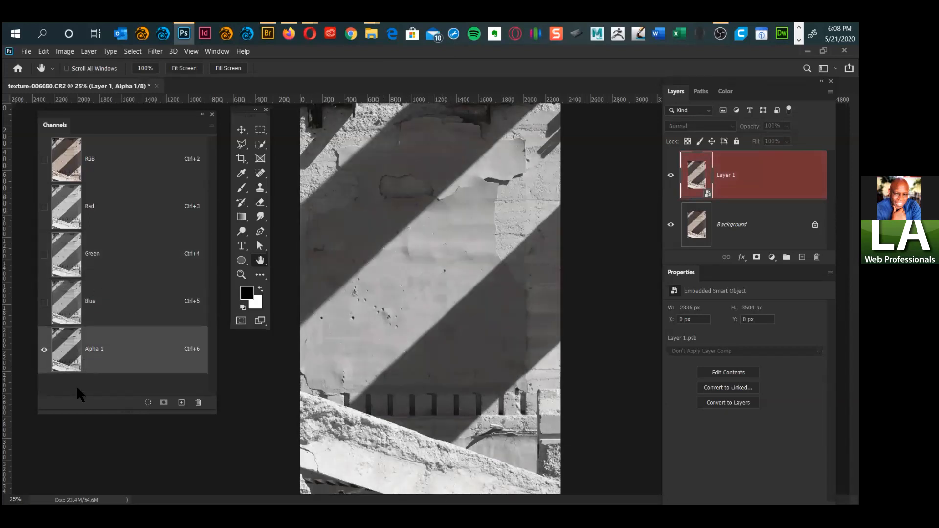
{"action": "left_click", "coordinate": [91, 216]}
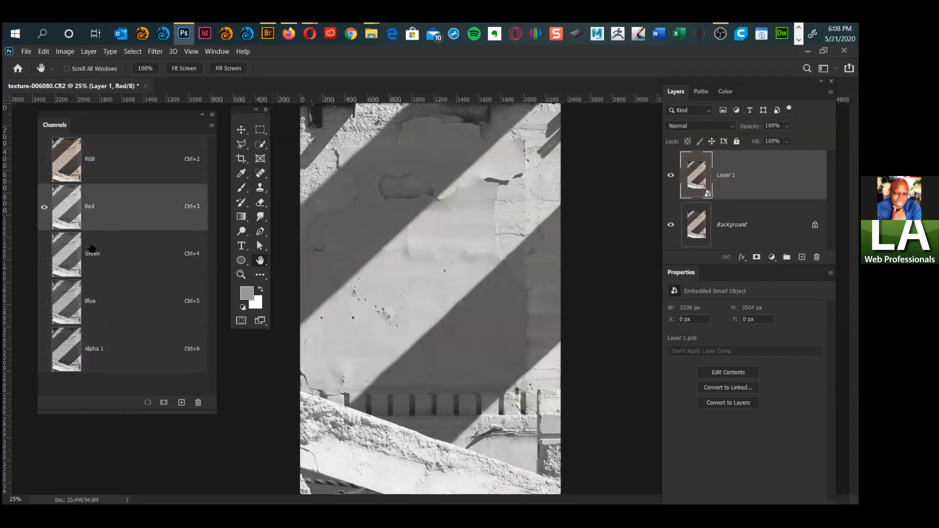
{"action": "left_click", "coordinate": [104, 360]}
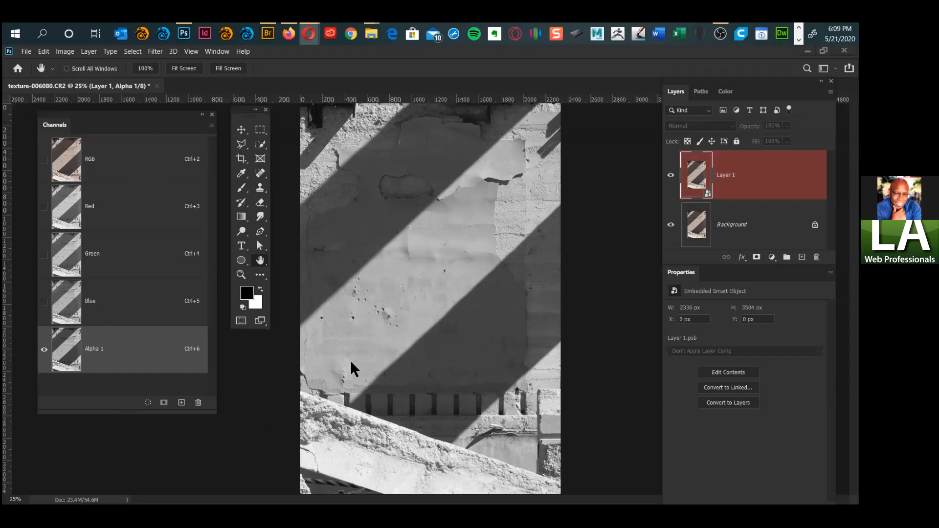
Step: Load the Alpha 1 channel as a selection
{"action": "left_click", "coordinate": [64, 354]}
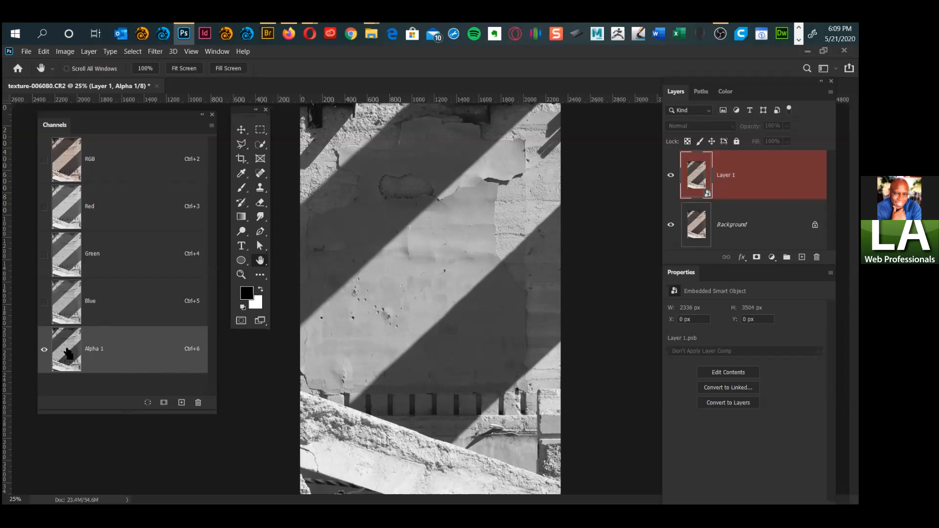
{"action": "left_click", "coordinate": [68, 353], "text": "ctrl"}
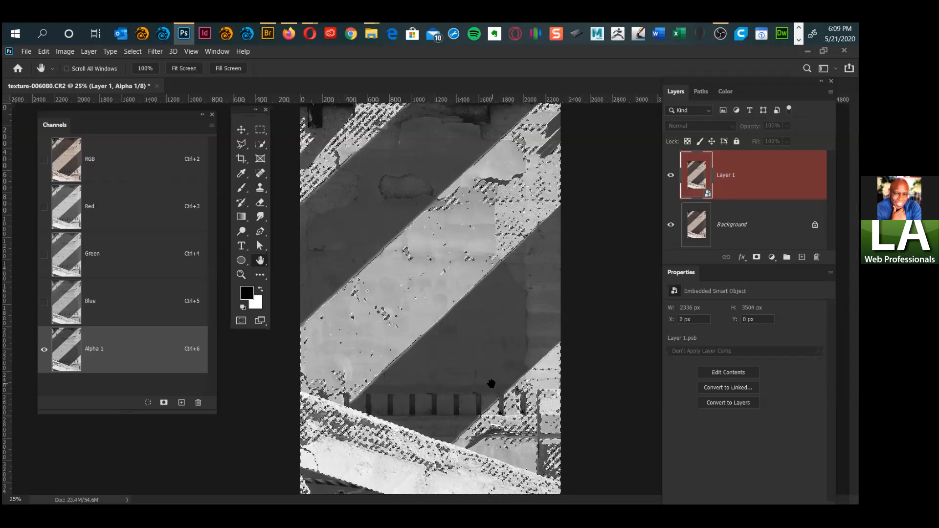
Step: Try saving the loaded Alpha 1 selection as another alpha channel, and undo that save
{"action": "left_click", "coordinate": [164, 403]}
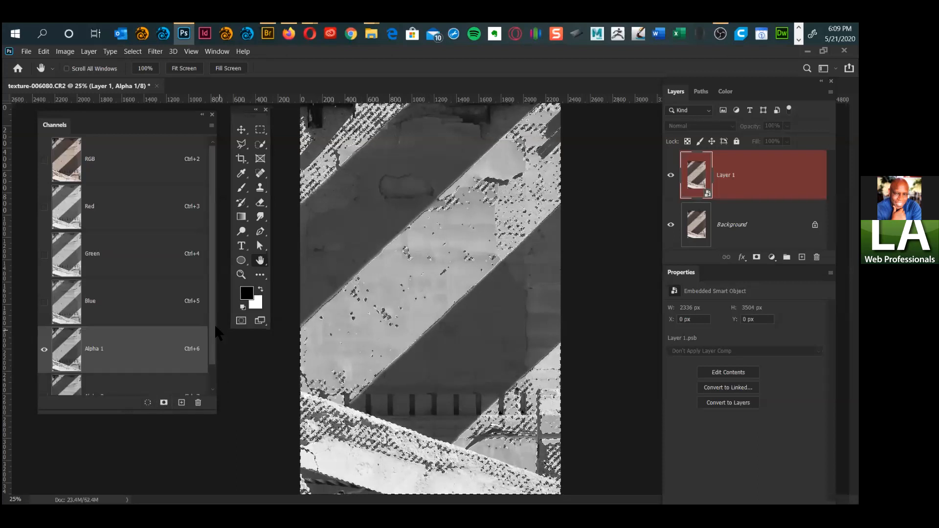
{"action": "scroll", "coordinate": [209, 326], "scroll_direction": "down", "scroll_amount": 1}
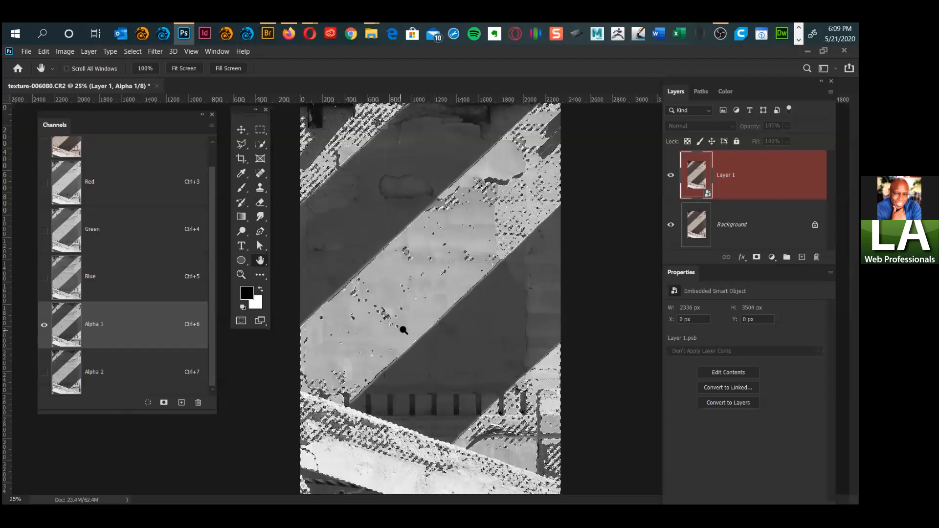
{"action": "key", "text": "ctrl+z"}
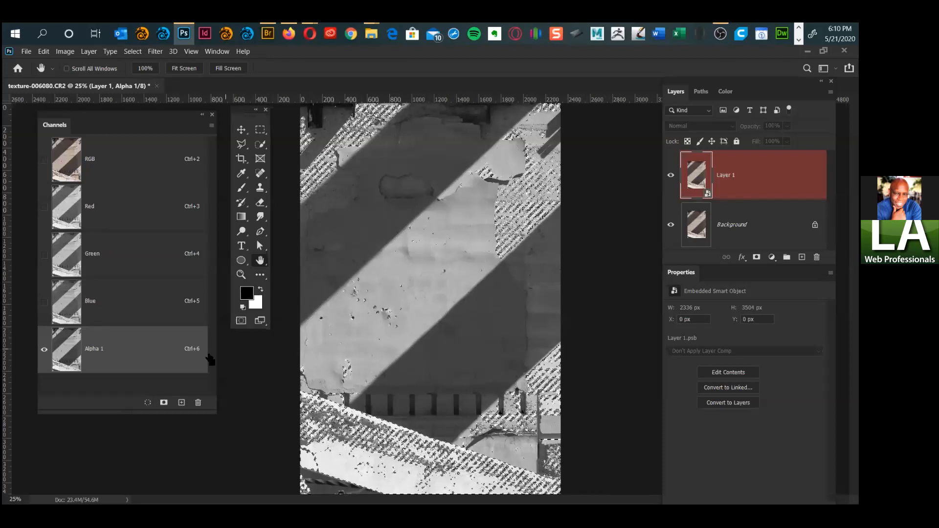
Step: Save the selection intersected with Alpha 1 as a new alpha channel, display it and enlarge the Channels panel
{"action": "left_click", "coordinate": [163, 402]}
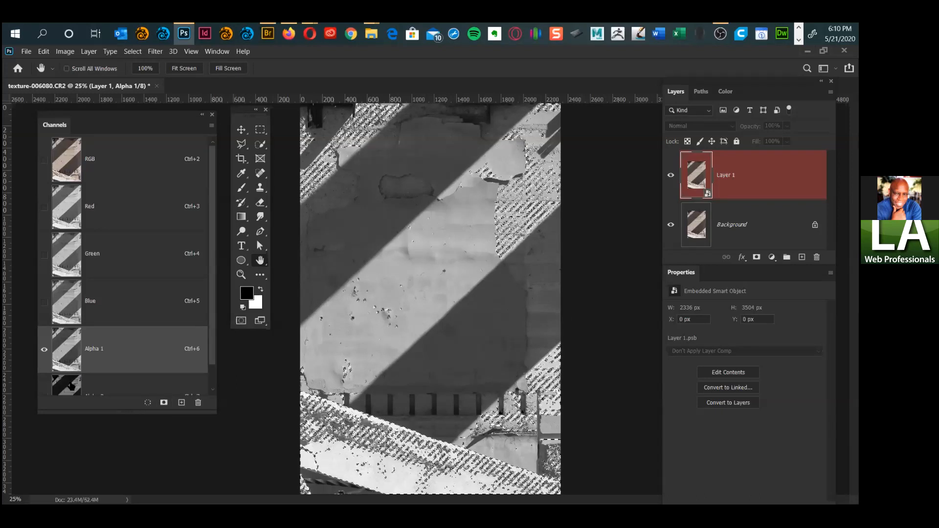
{"action": "left_click", "coordinate": [194, 389]}
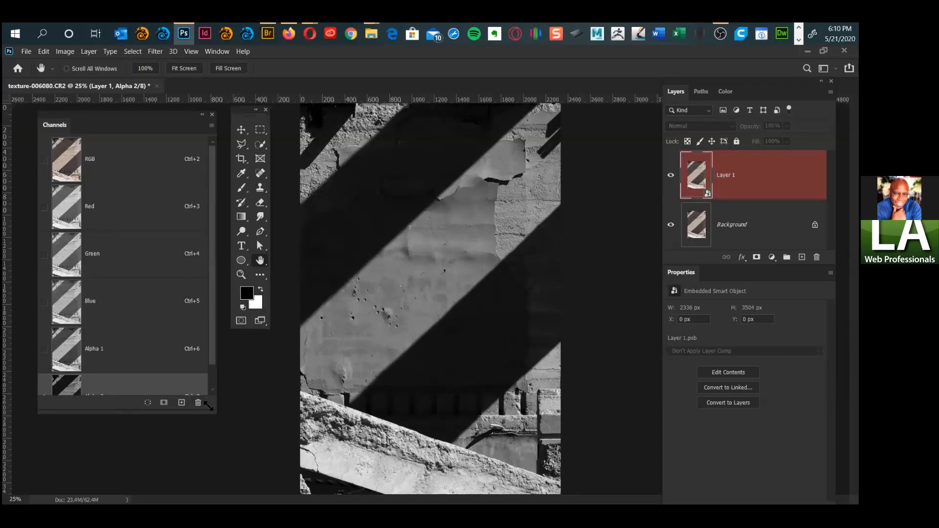
{"action": "left_click_drag", "start_coordinate": [205, 414], "coordinate": [201, 494]}
Step: Narrow the Alpha 2 selection by intersecting it with itself, save it as a new alpha channel and display that channel
{"action": "left_click", "coordinate": [44, 395]}
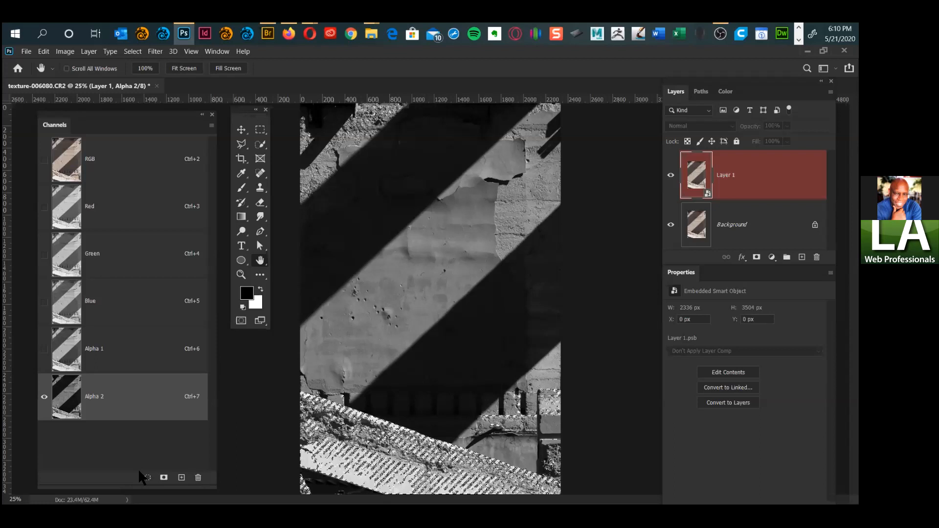
{"action": "left_click", "coordinate": [162, 478]}
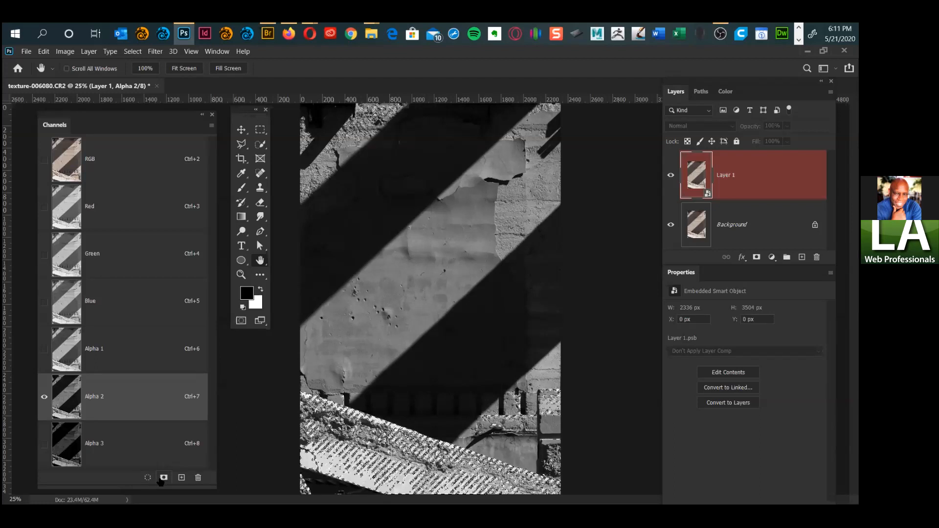
{"action": "key", "text": "ctrl+8"}
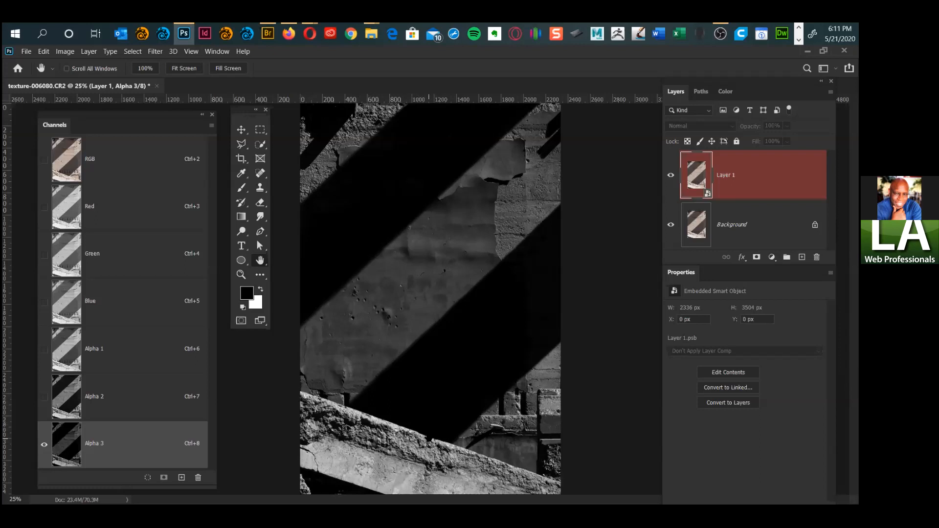
Step: Duplicate the Alpha 2 channel and open Apply Image for the copy, keeping its dialog clear of the photo
{"action": "left_click", "coordinate": [125, 409]}
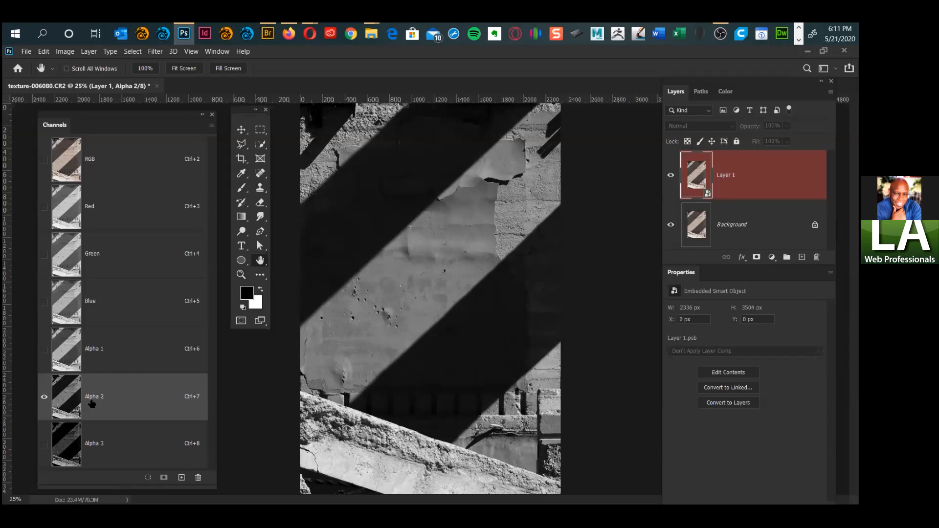
{"action": "left_click_drag", "start_coordinate": [115, 400], "coordinate": [182, 478]}
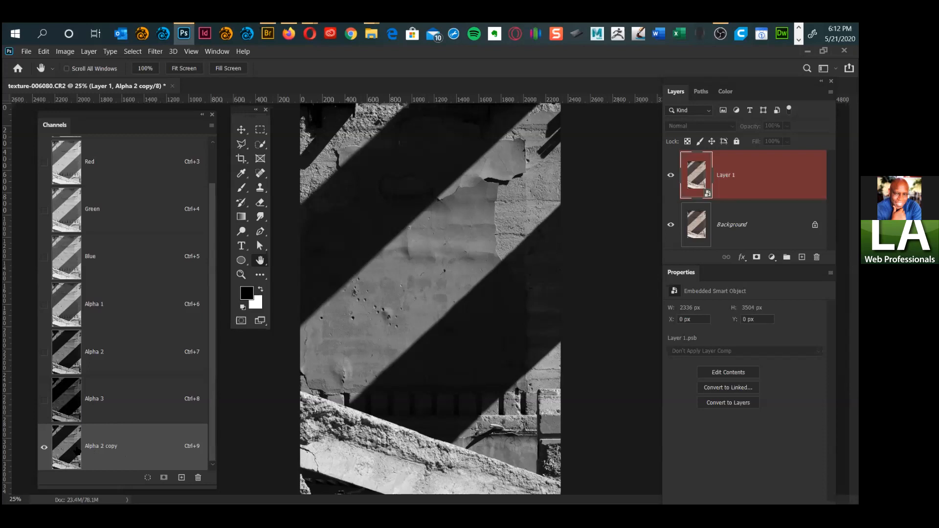
{"action": "left_click", "coordinate": [64, 52]}
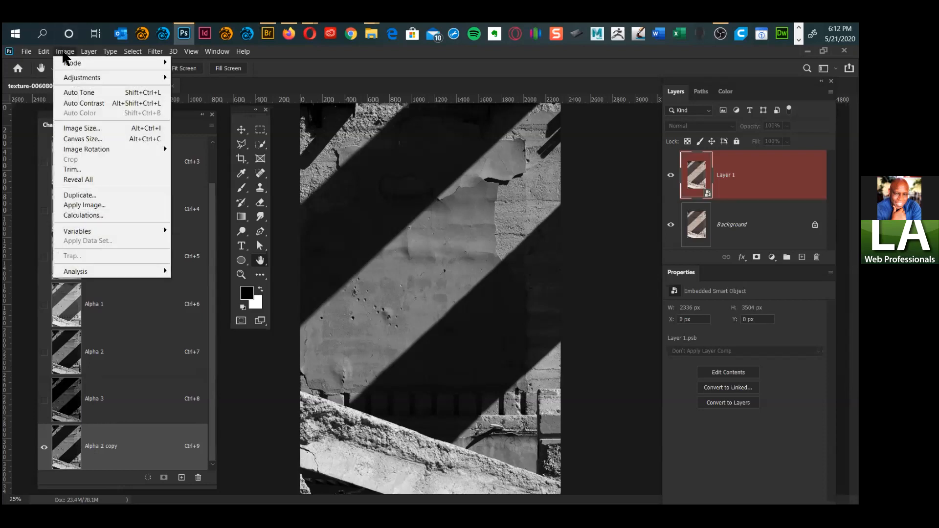
{"action": "left_click", "coordinate": [113, 206]}
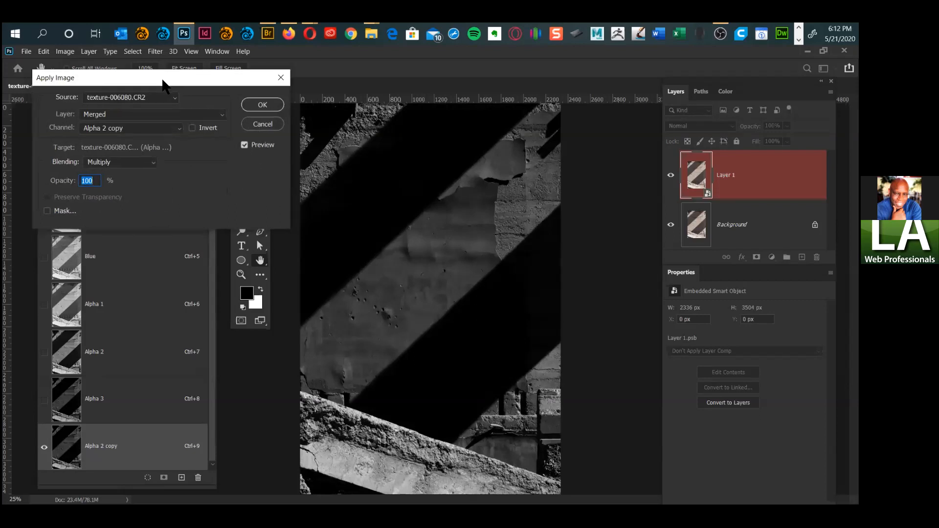
{"action": "left_click_drag", "start_coordinate": [165, 86], "coordinate": [679, 107]}
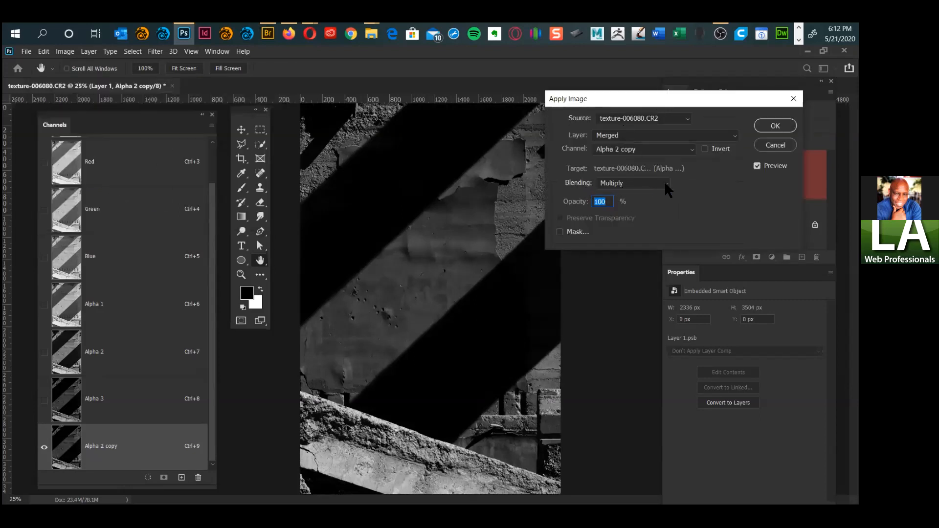
Step: Apply the Alpha 2 copy channel to itself with Overlay blending
{"action": "left_click", "coordinate": [664, 182]}
{"action": "left_click", "coordinate": [618, 195]}
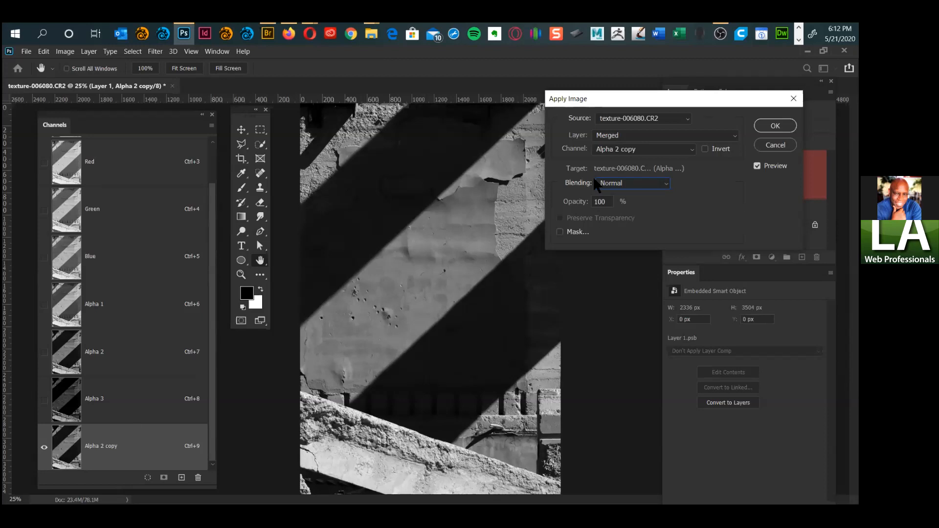
{"action": "left_click_drag", "start_coordinate": [606, 101], "coordinate": [647, 116]}
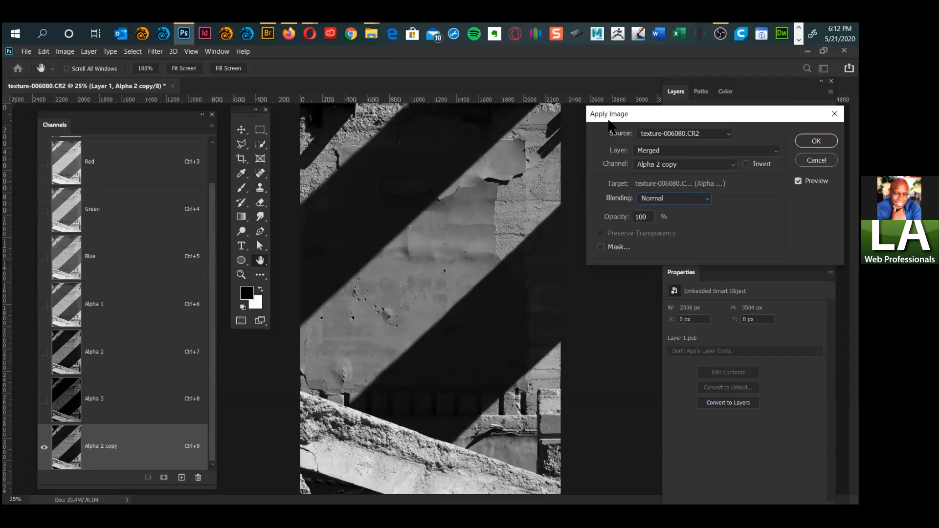
{"action": "left_click_drag", "start_coordinate": [644, 107], "coordinate": [616, 82]}
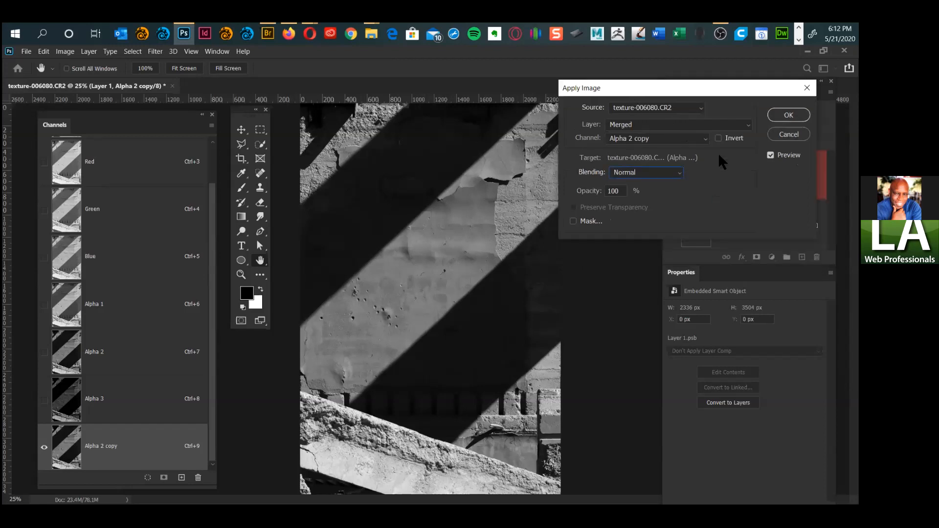
{"action": "left_click", "coordinate": [705, 138]}
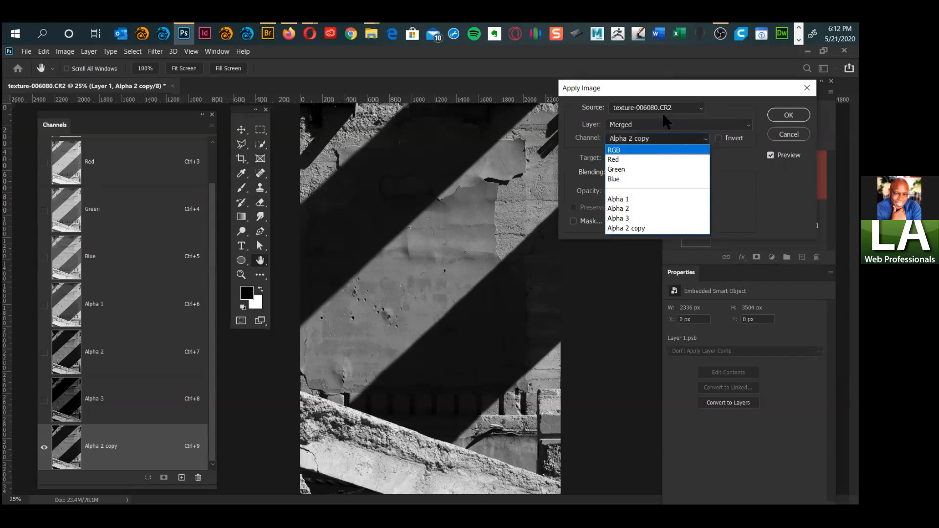
{"action": "left_click", "coordinate": [680, 138]}
{"action": "left_click", "coordinate": [678, 172]}
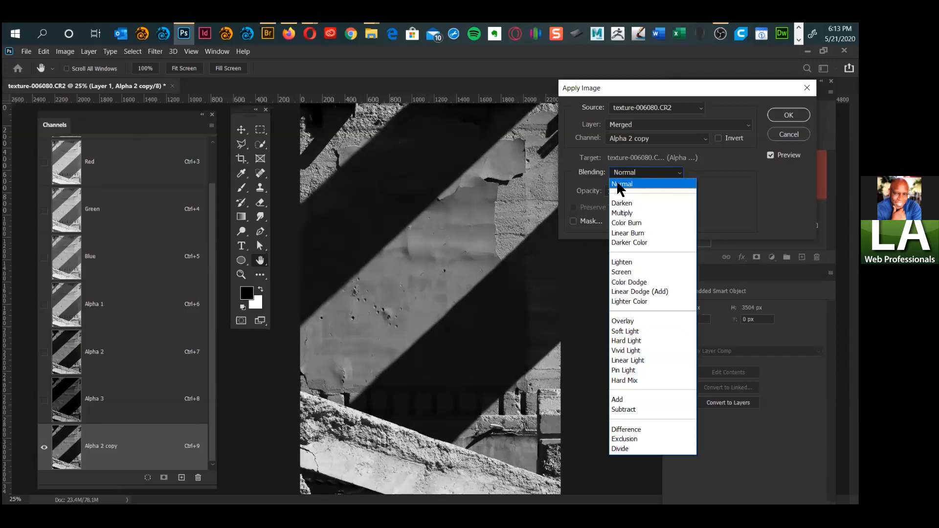
{"action": "left_click", "coordinate": [634, 323]}
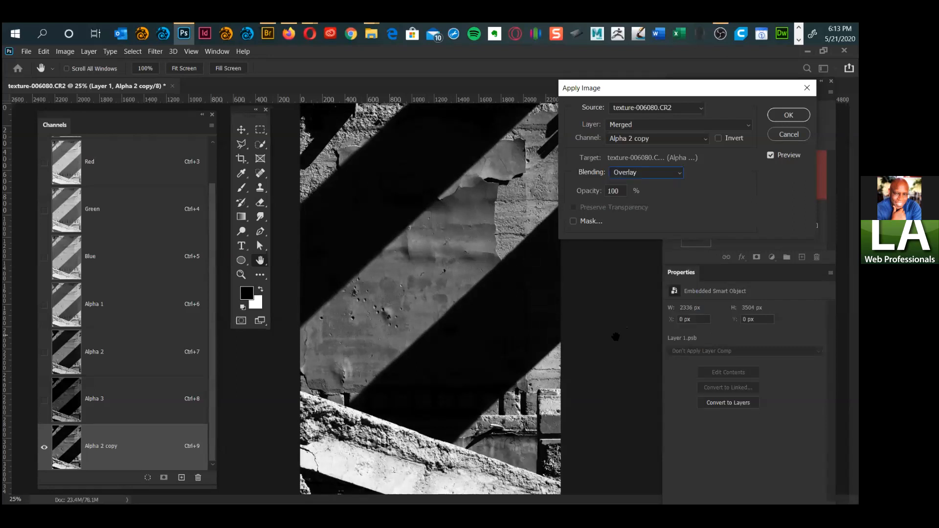
{"action": "left_click", "coordinate": [787, 115]}
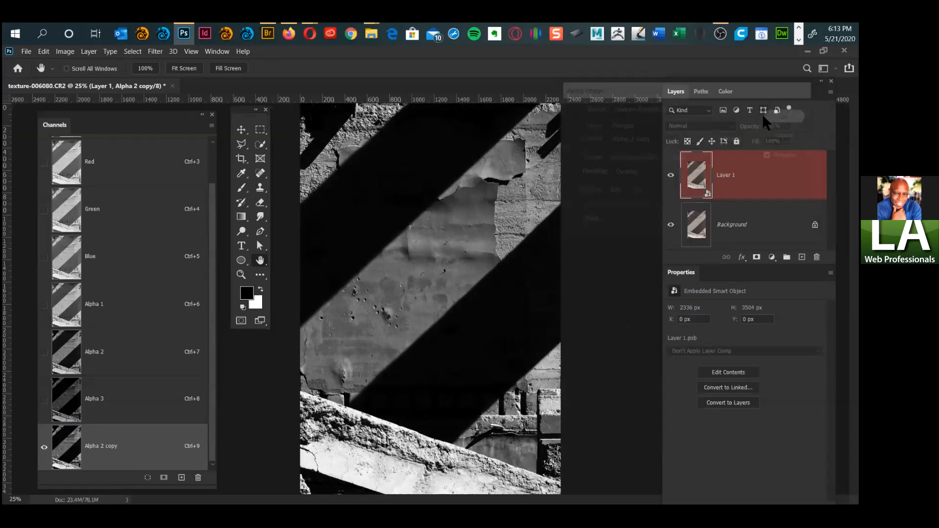
Step: Run Apply Image again on the Alpha 2 copy channel, using itself as source with Screen blending
{"action": "left_click", "coordinate": [43, 52]}
{"action": "mouse_move", "coordinate": [63, 53]}
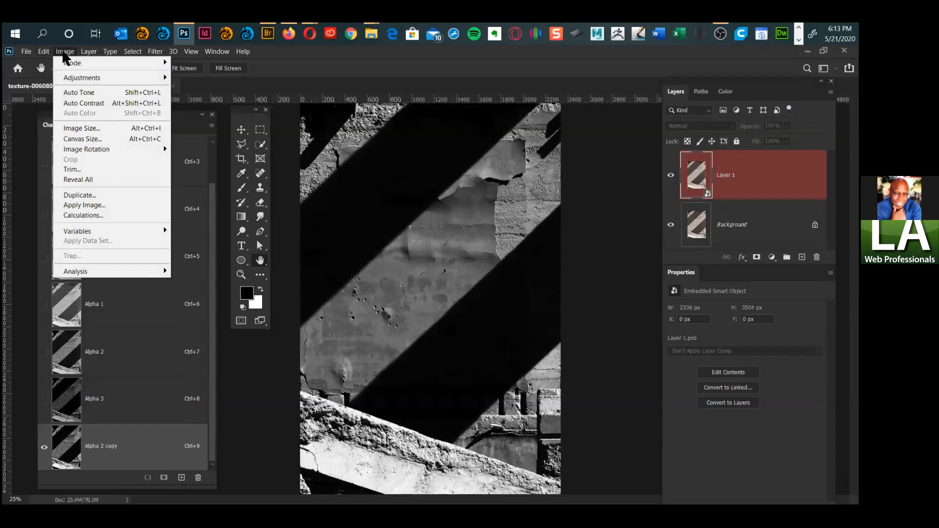
{"action": "left_click", "coordinate": [86, 205]}
{"action": "left_click_drag", "start_coordinate": [682, 90], "coordinate": [627, 103]}
{"action": "left_click", "coordinate": [622, 189]}
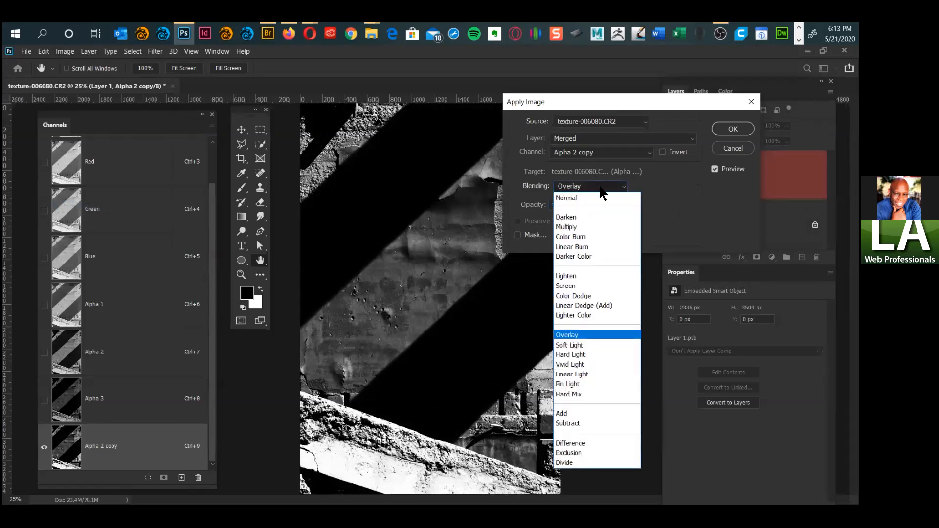
{"action": "left_click", "coordinate": [588, 289]}
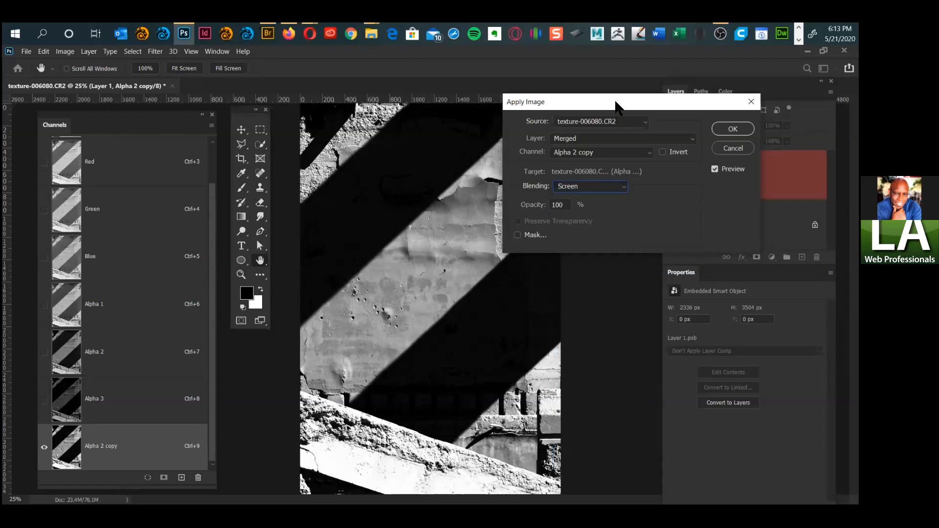
{"action": "left_click_drag", "start_coordinate": [615, 107], "coordinate": [695, 85]}
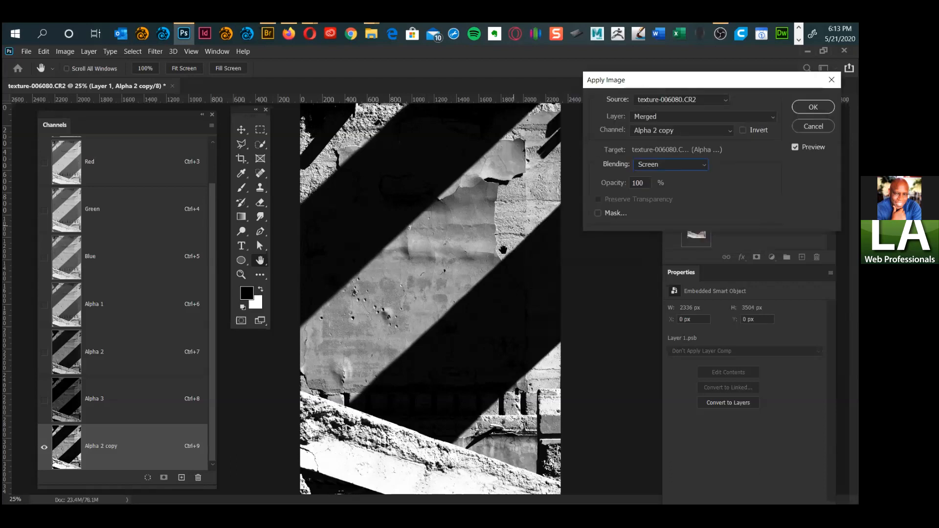
{"action": "left_click", "coordinate": [813, 106]}
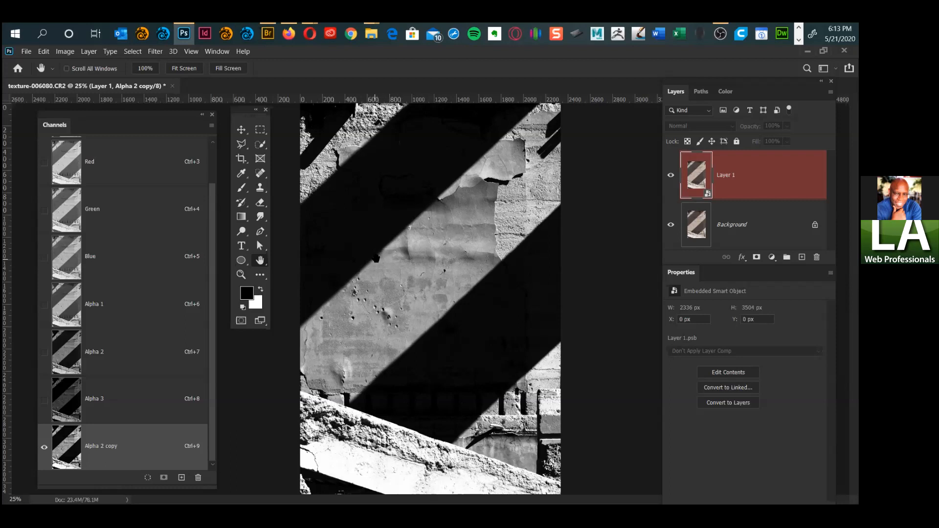
Step: Brighten the Alpha 2 copy mask once more by applying the channel to itself with Screen blending at 100% opacity
{"action": "left_click", "coordinate": [65, 51]}
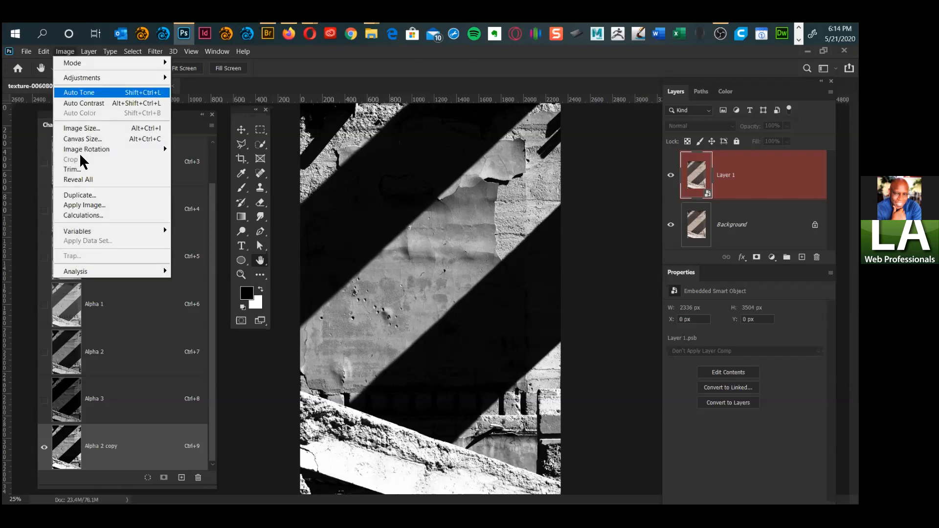
{"action": "left_click", "coordinate": [83, 205]}
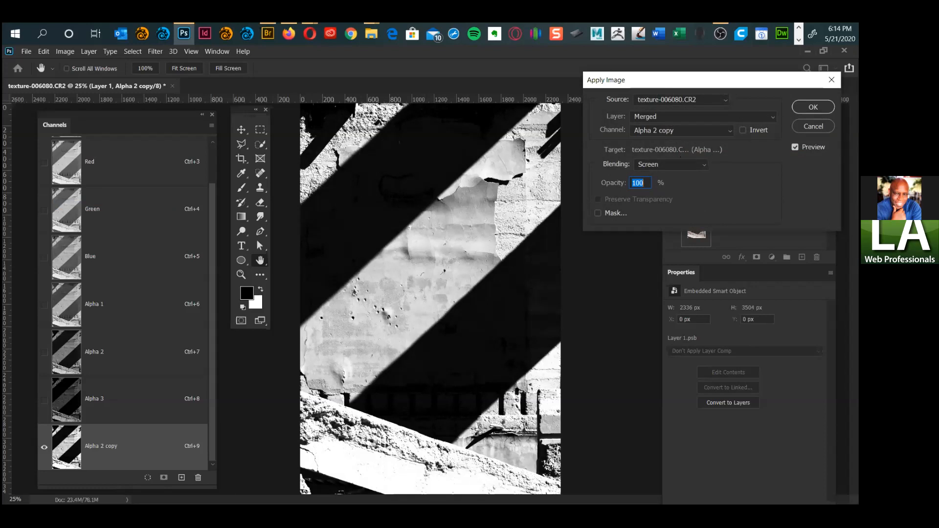
{"action": "key", "text": "Return"}
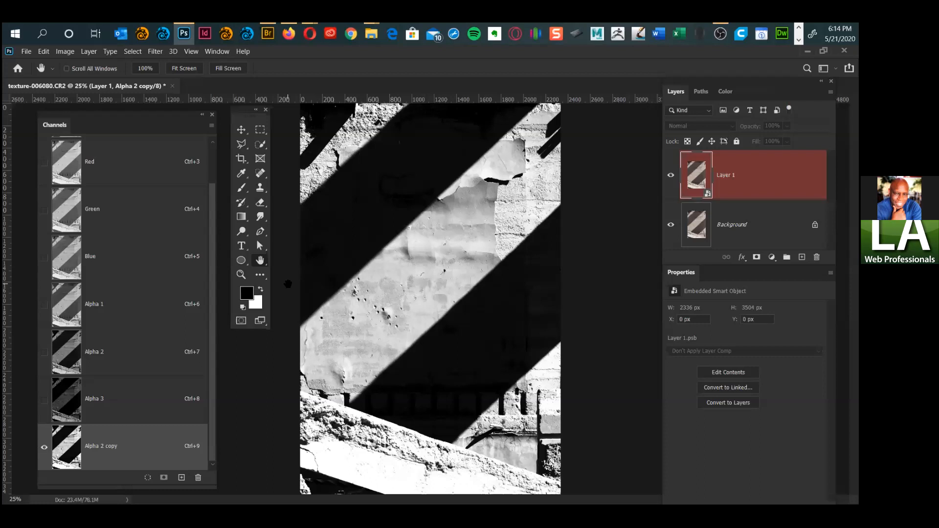
Step: Apply the Alpha 2 copy channel to itself through Apply Image with Color Dodge blending at 100% opacity
{"action": "left_click", "coordinate": [66, 54]}
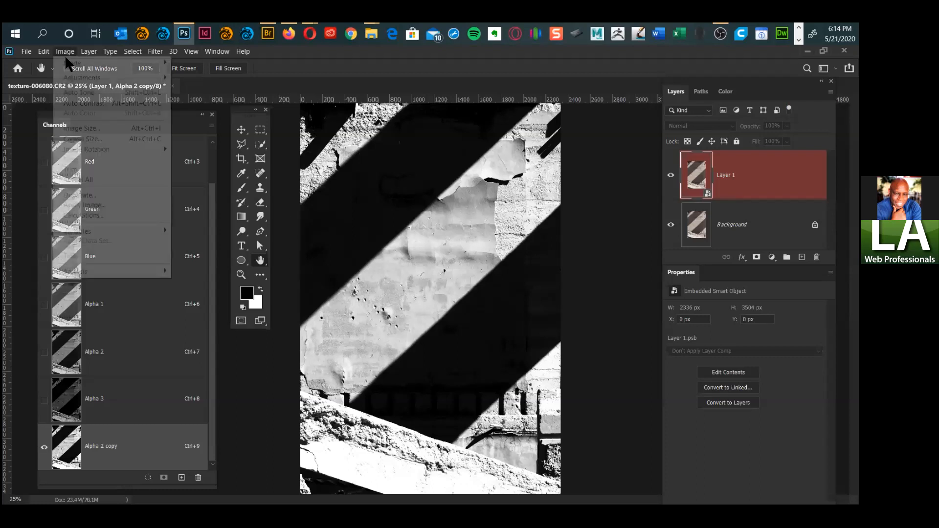
{"action": "left_click", "coordinate": [105, 206]}
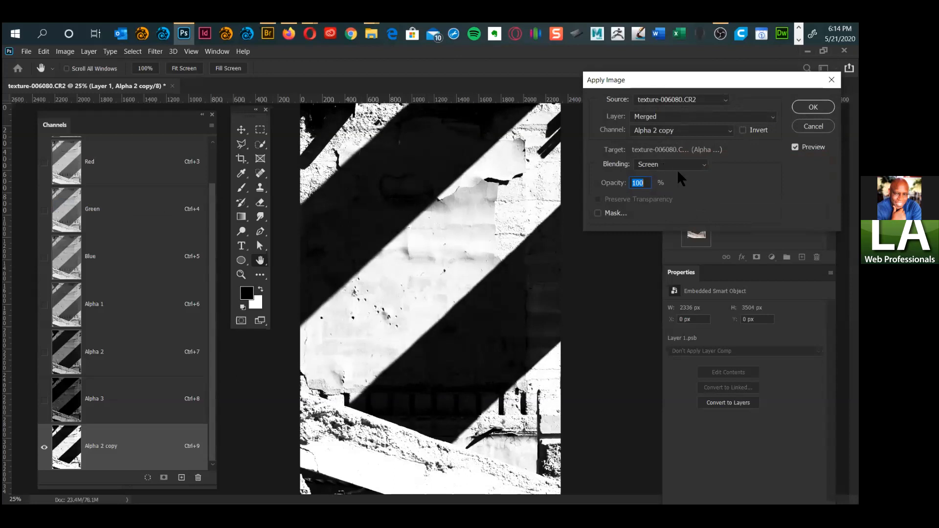
{"action": "left_click", "coordinate": [692, 167]}
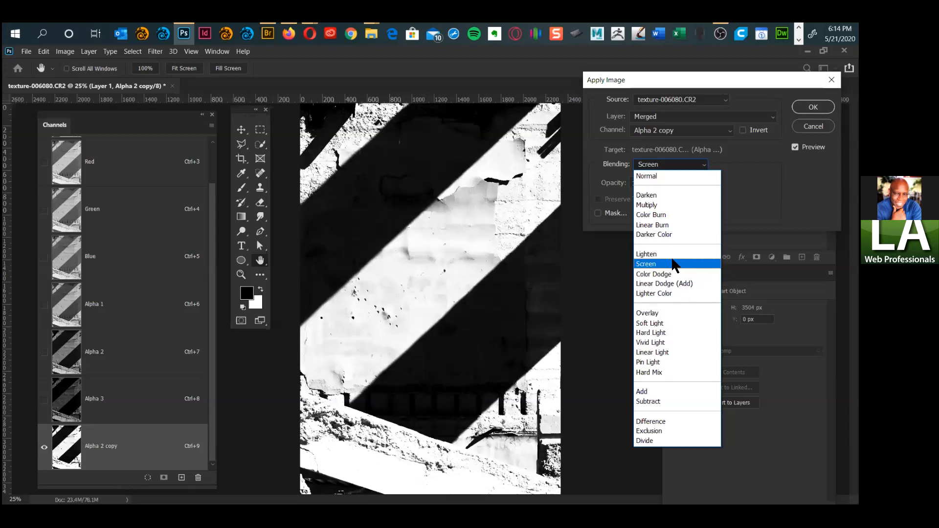
{"action": "left_click", "coordinate": [749, 98]}
{"action": "key", "text": "ctrl+plus"}
{"action": "key", "text": "ctrl+plus"}
{"action": "key", "text": "ctrl+plus"}
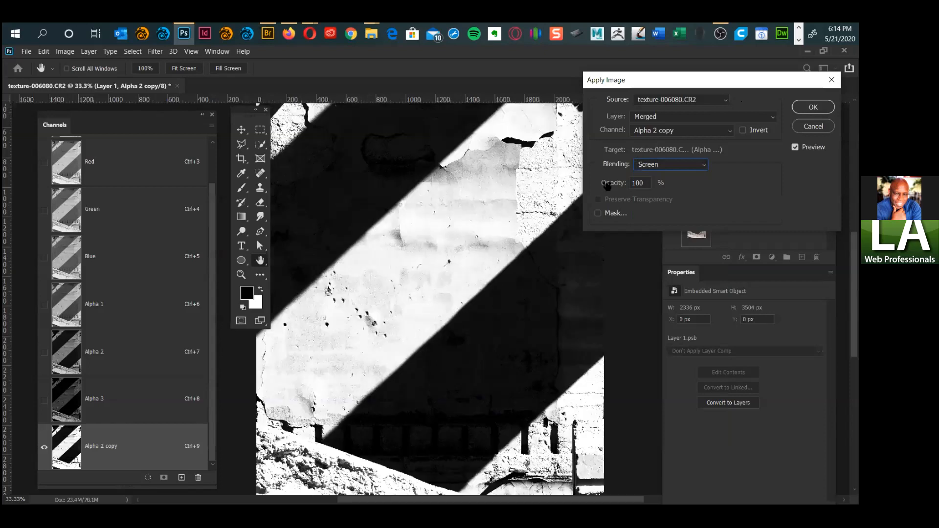
{"action": "left_click_drag", "start_coordinate": [517, 265], "coordinate": [463, 272]}
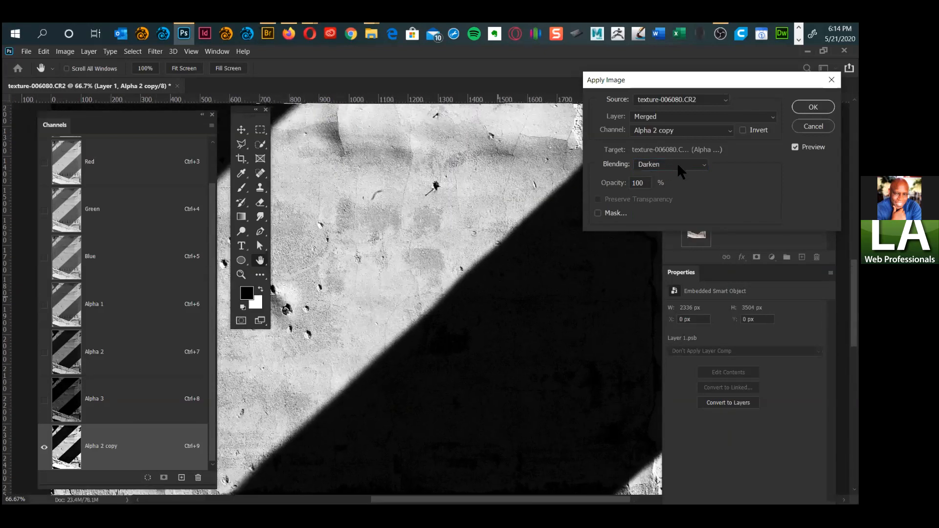
{"action": "left_click", "coordinate": [677, 163]}
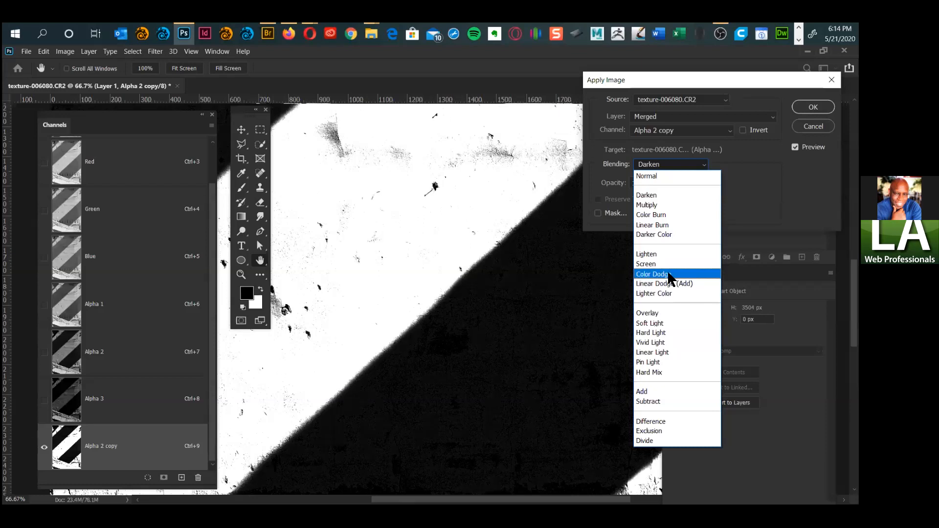
{"action": "left_click", "coordinate": [668, 275]}
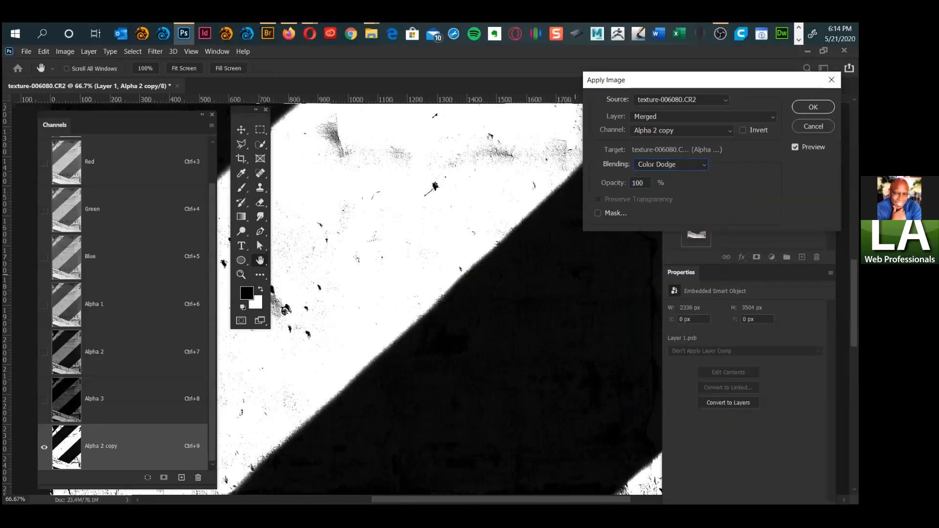
{"action": "key", "text": "ctrl+minus"}
{"action": "key", "text": "ctrl+minus"}
{"action": "key", "text": "ctrl+minus"}
{"action": "key", "text": "ctrl+minus"}
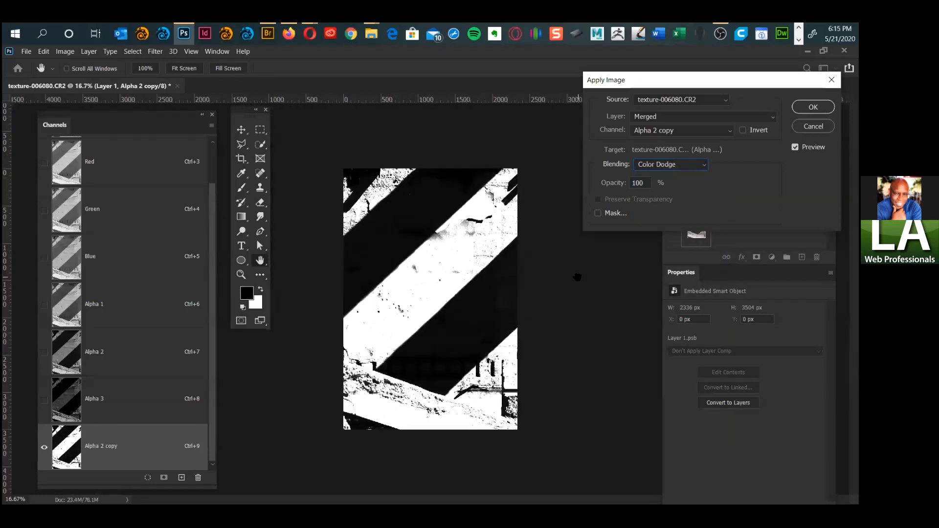
{"action": "left_click", "coordinate": [814, 107]}
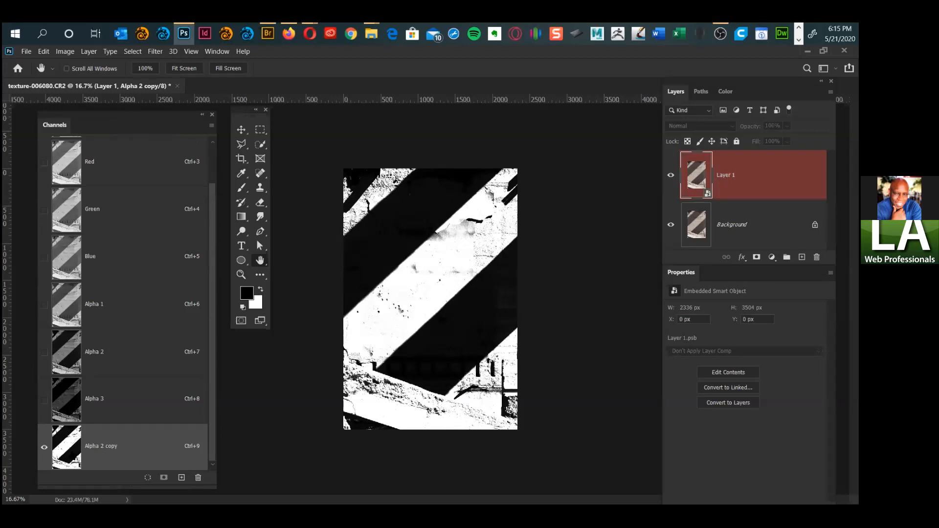
Step: Load the Alpha 2 copy channel as a selection and add a Curves adjustment layer masked by it above Layer 1
{"action": "left_click", "coordinate": [77, 455], "text": "ctrl"}
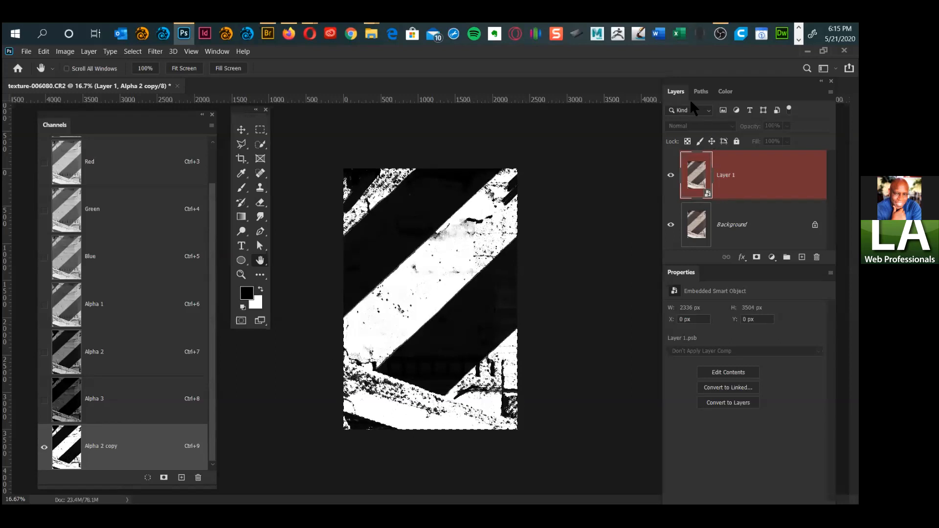
{"action": "left_click", "coordinate": [731, 181]}
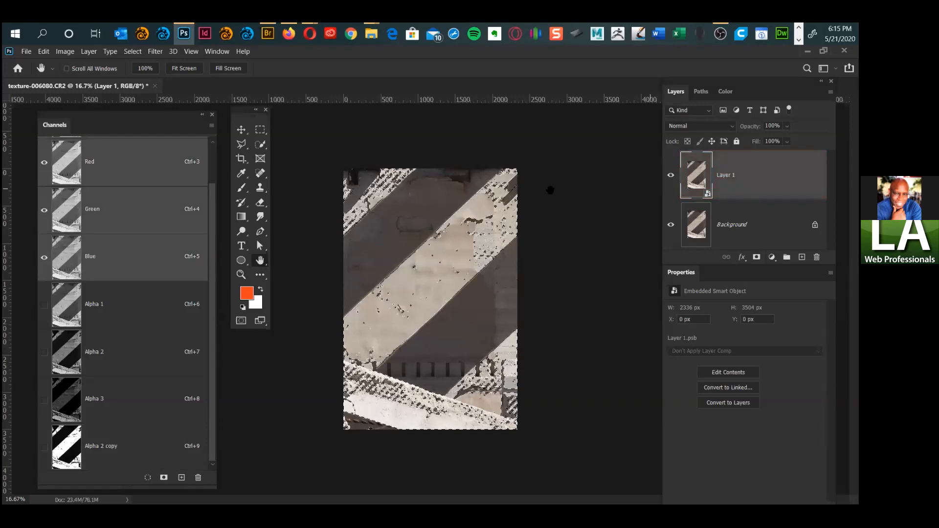
{"action": "left_click_drag", "start_coordinate": [207, 197], "coordinate": [200, 147]}
{"action": "left_click", "coordinate": [159, 159]}
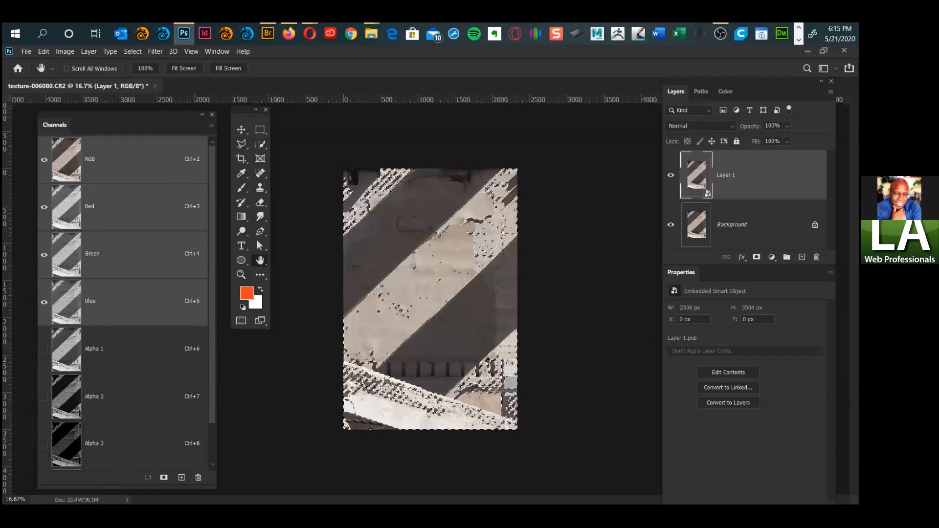
{"action": "left_click", "coordinate": [772, 256]}
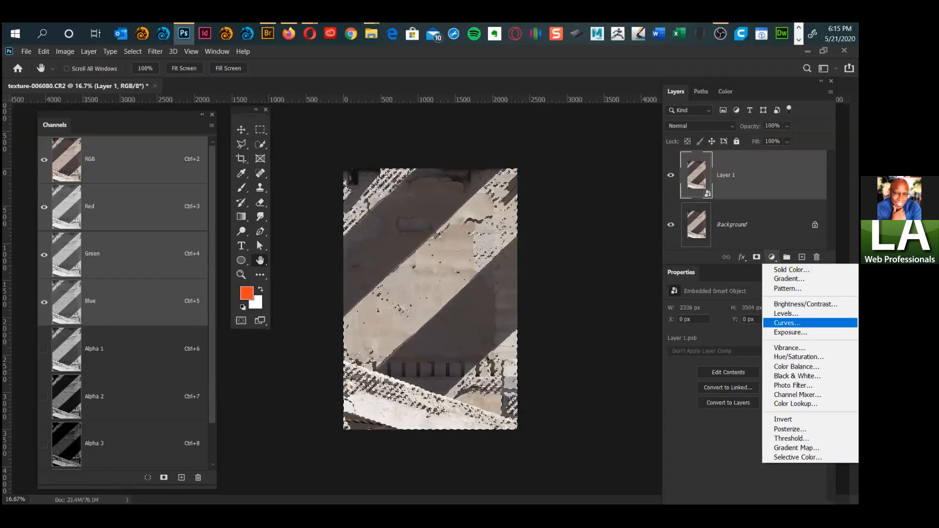
{"action": "left_click", "coordinate": [787, 323]}
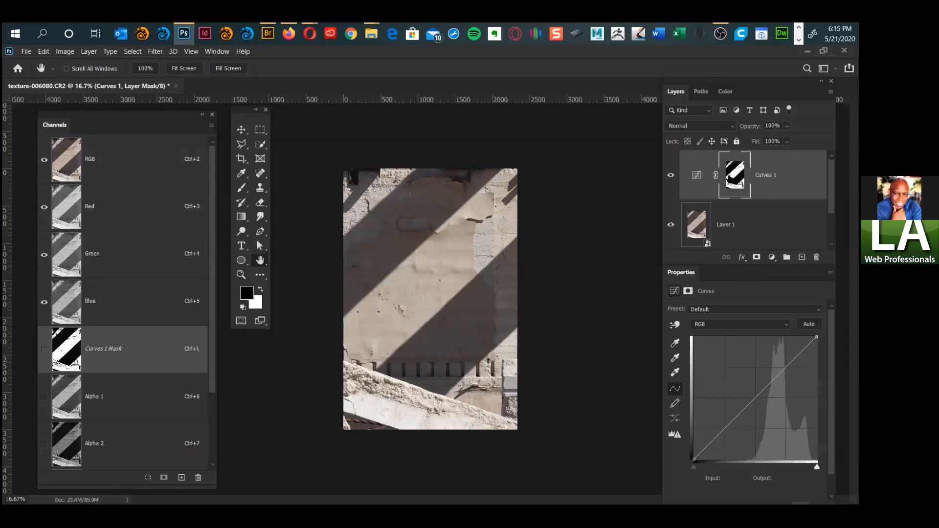
Step: Pull the Curves 1 RGB curve down to output 100 at input 158 and make its layer mask active
{"action": "left_click", "coordinate": [731, 178], "text": "alt"}
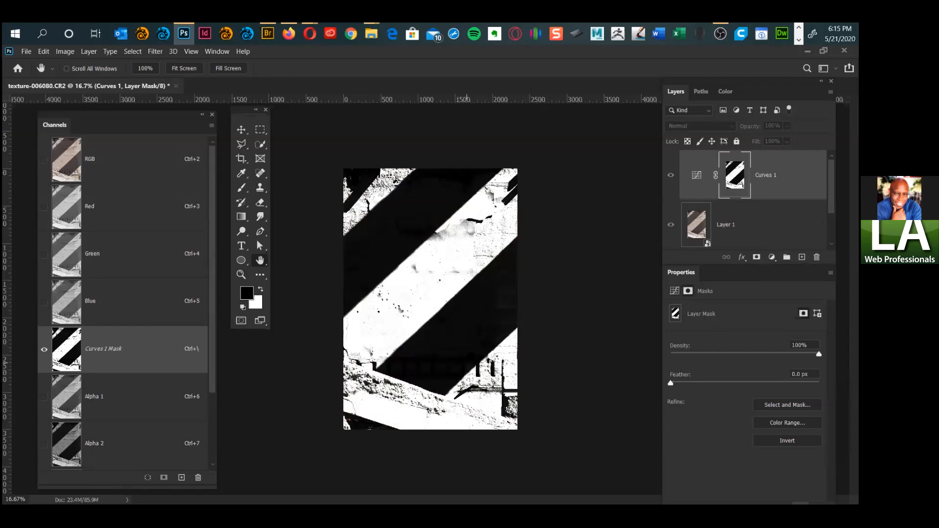
{"action": "key", "text": "ctrl+plus"}
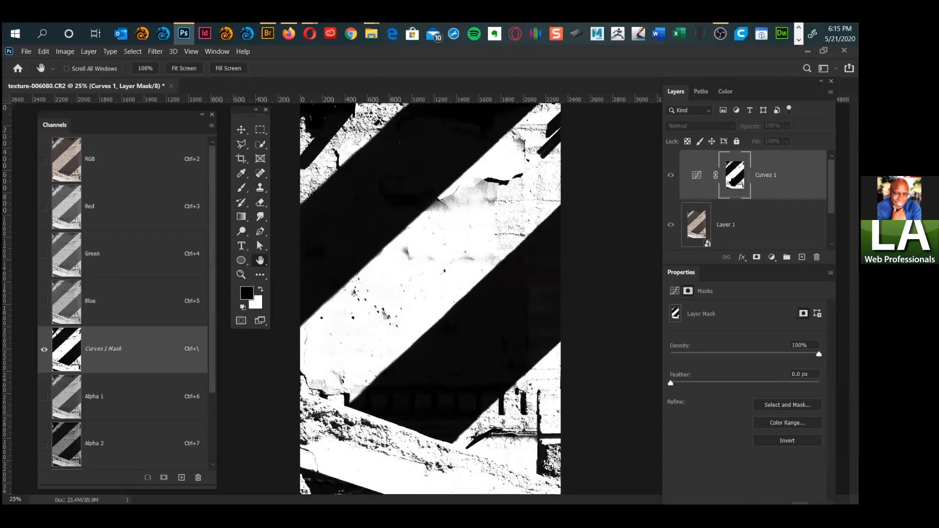
{"action": "left_click", "coordinate": [694, 184]}
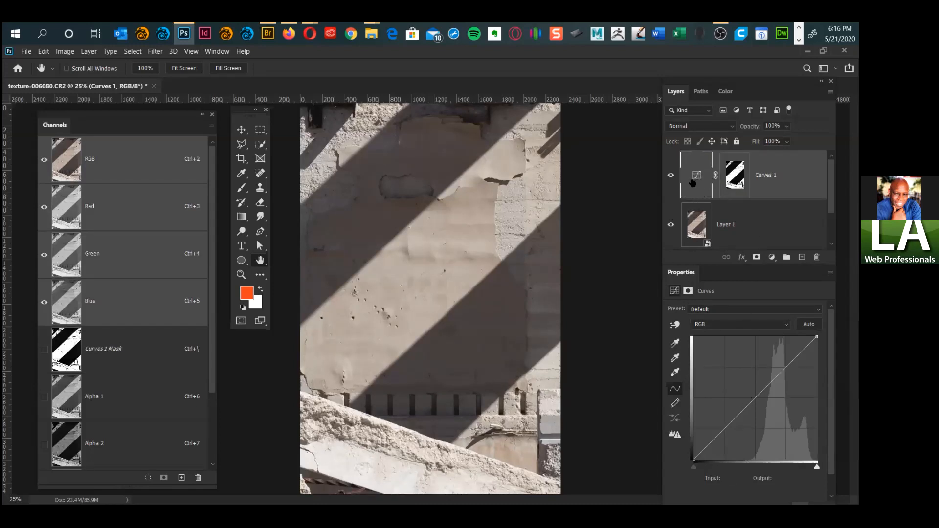
{"action": "left_click_drag", "start_coordinate": [755, 397], "coordinate": [770, 411]}
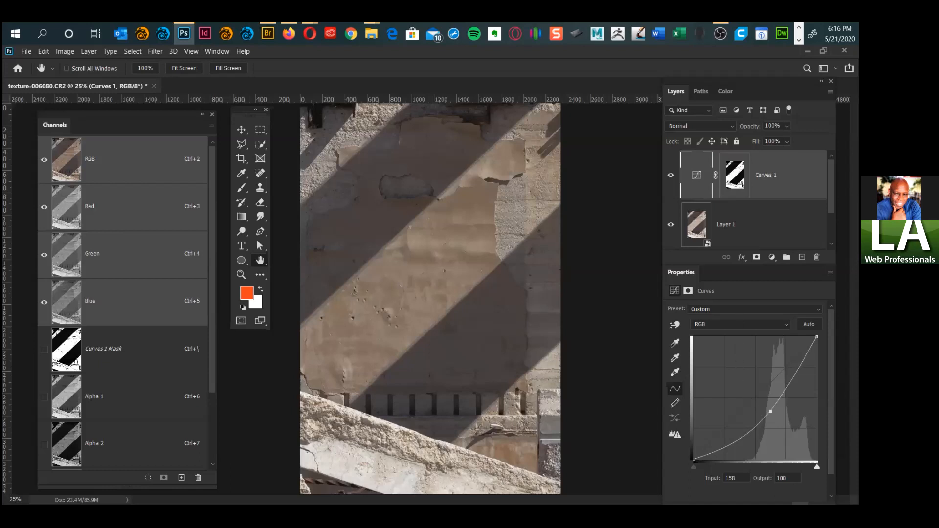
{"action": "left_click", "coordinate": [732, 178]}
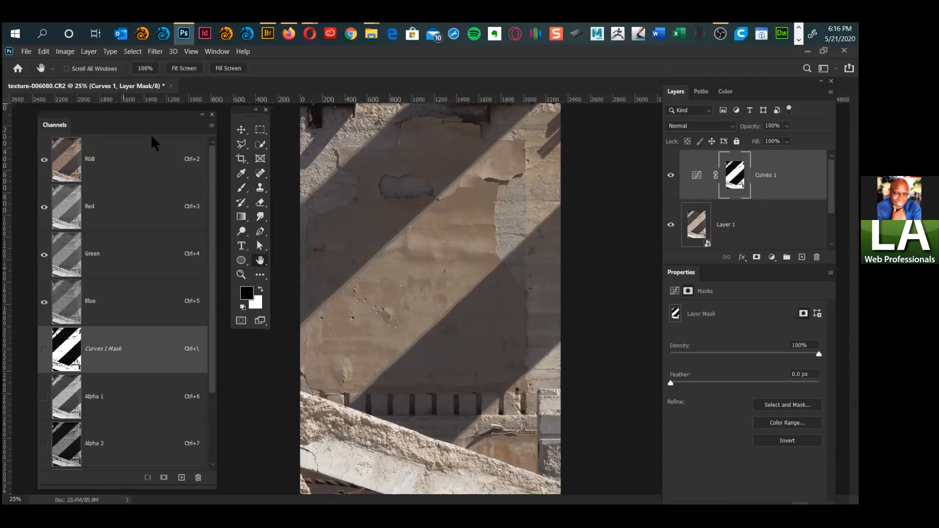
{"action": "left_click", "coordinate": [155, 51]}
{"action": "mouse_move", "coordinate": [173, 51]}
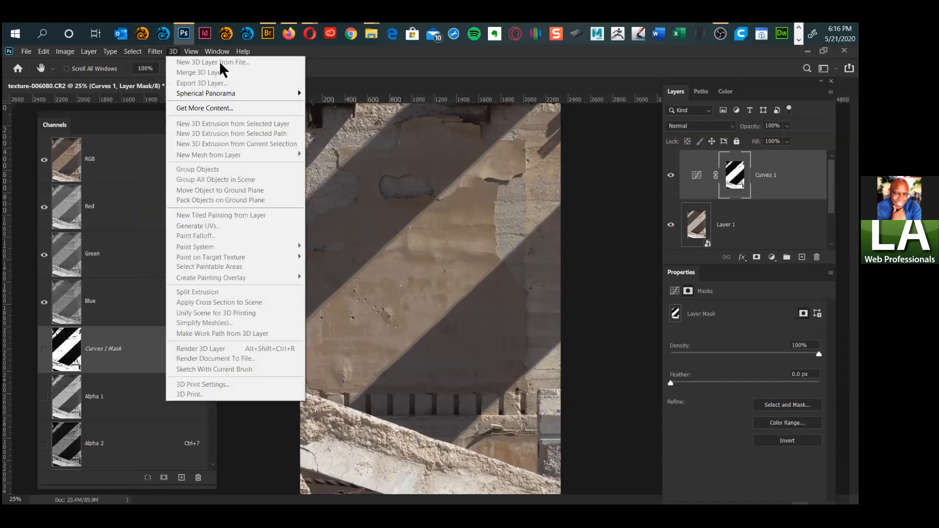
{"action": "double_click", "coordinate": [352, 79]}
{"action": "key", "text": "ctrl+plus"}
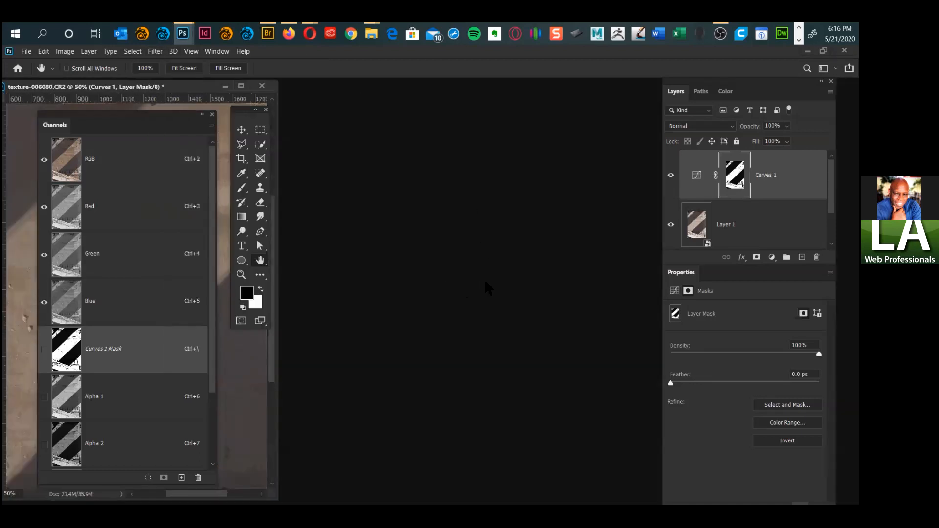
{"action": "left_click_drag", "start_coordinate": [180, 86], "coordinate": [384, 98]}
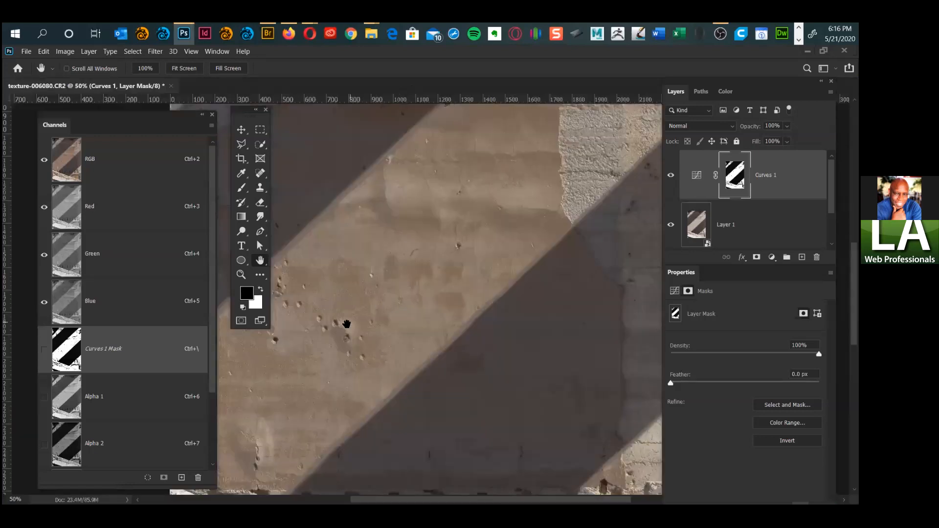
Step: Soften the Curves 1 layer mask with a Gaussian Blur of 9.6 pixels radius, checking the shadow edges on the wall
{"action": "left_click_drag", "start_coordinate": [464, 242], "coordinate": [464, 411]}
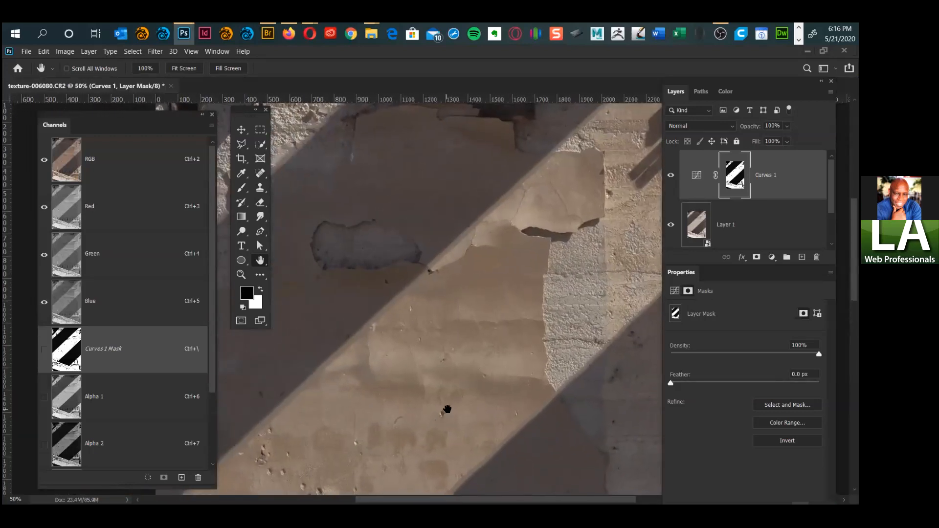
{"action": "left_click", "coordinate": [155, 51]}
{"action": "mouse_move", "coordinate": [196, 180]}
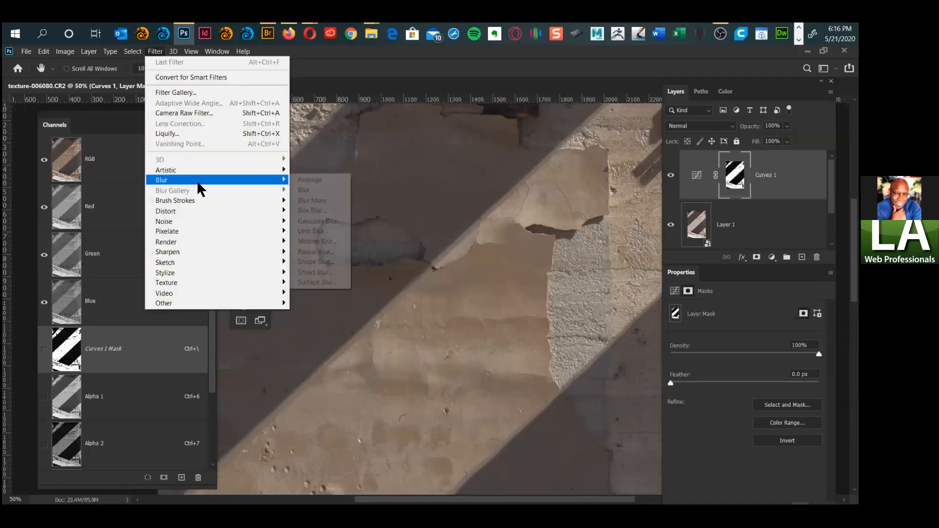
{"action": "left_click", "coordinate": [320, 221]}
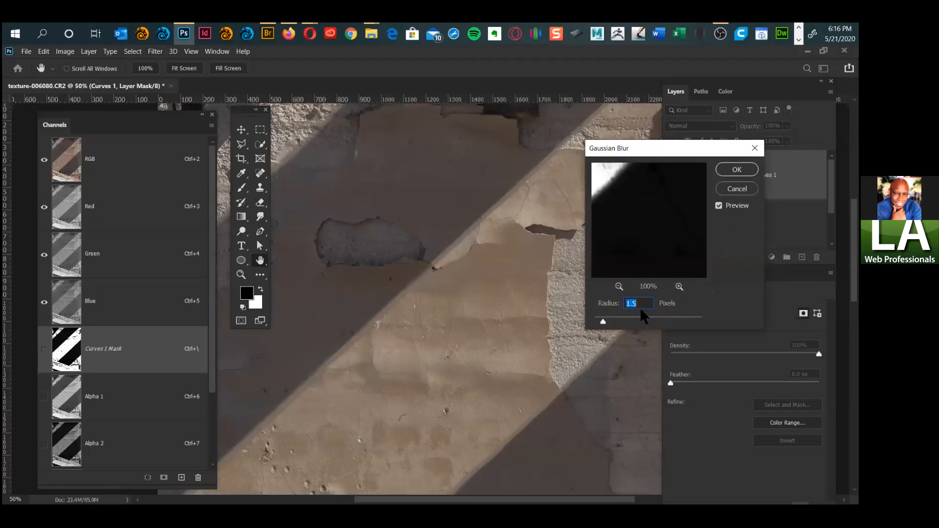
{"action": "left_click_drag", "start_coordinate": [603, 321], "coordinate": [632, 322]}
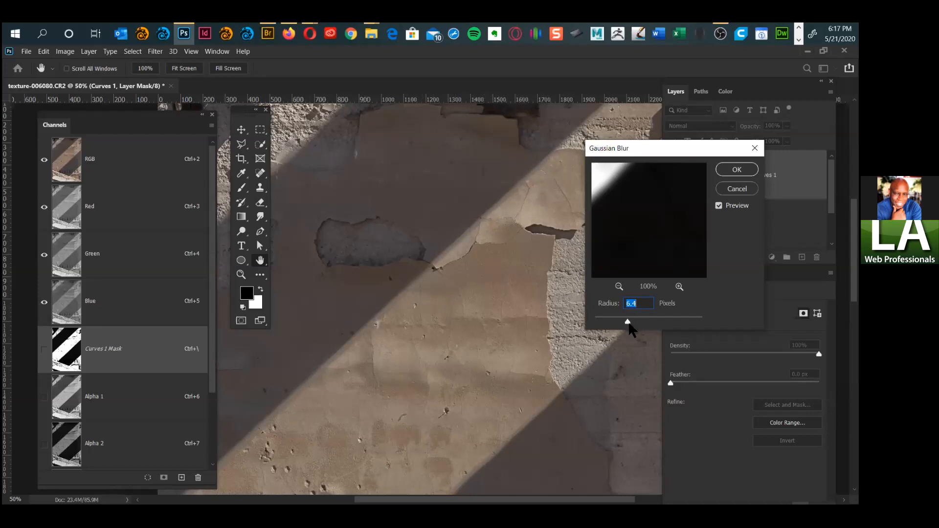
{"action": "left_click_drag", "start_coordinate": [631, 323], "coordinate": [637, 323]}
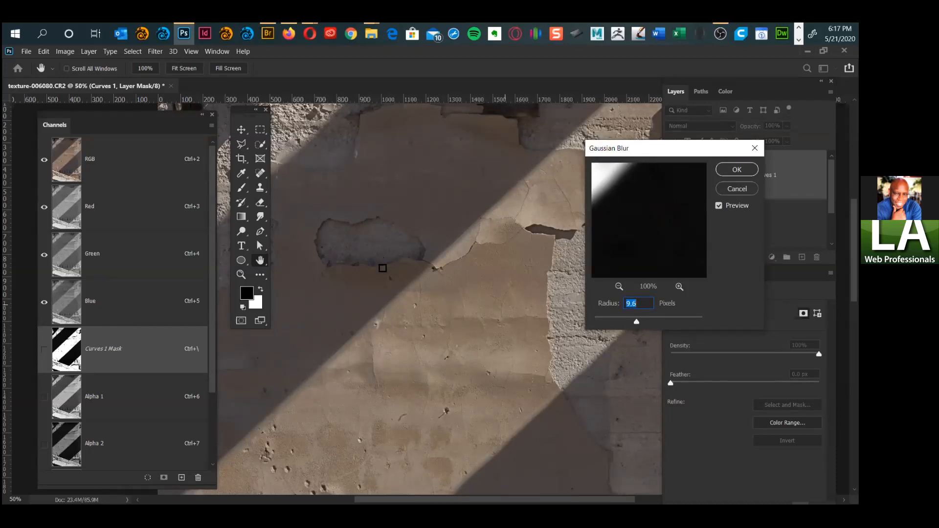
{"action": "left_click_drag", "start_coordinate": [414, 348], "coordinate": [546, 135]}
{"action": "left_click_drag", "start_coordinate": [422, 256], "coordinate": [524, 243]}
{"action": "key", "text": "Return"}
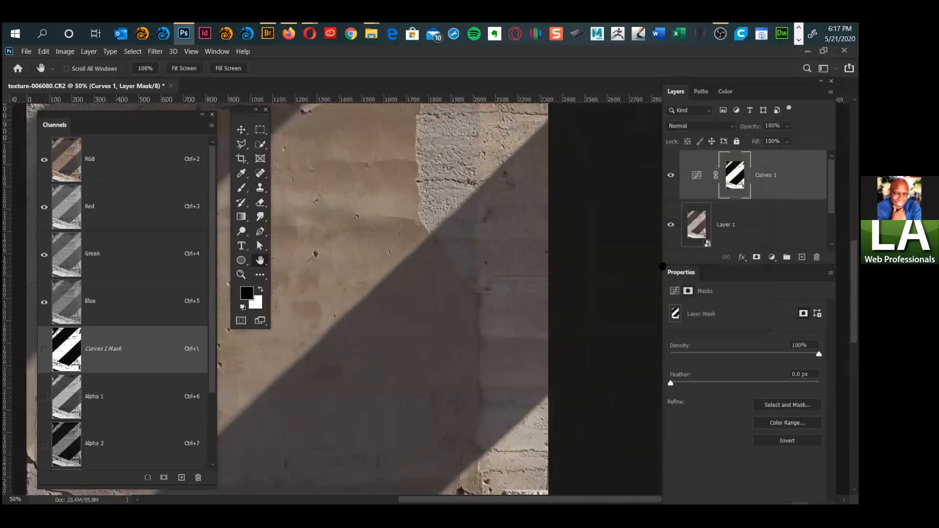
Step: Duplicate the Curves 1 adjustment layer together with its mask and open the copy's curve for editing
{"action": "left_click", "coordinate": [532, 300], "text": "alt"}
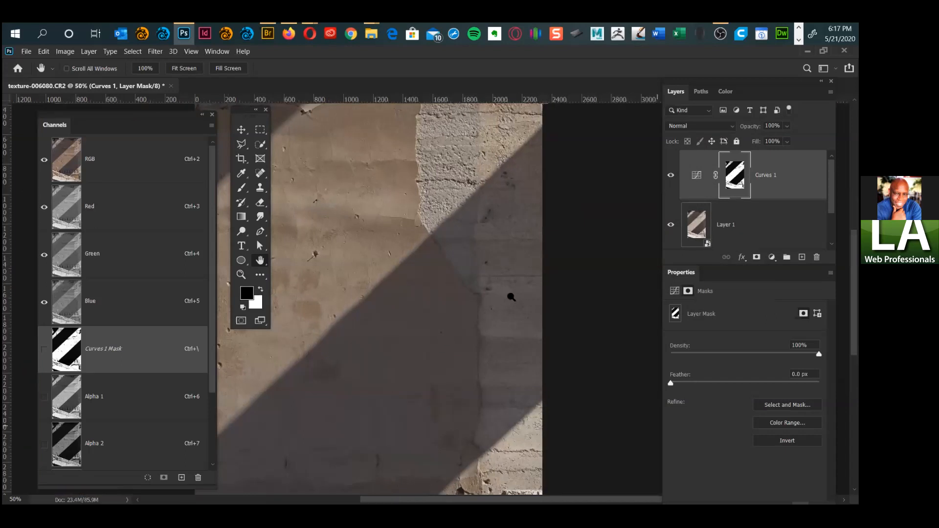
{"action": "left_click", "coordinate": [433, 298], "text": "alt"}
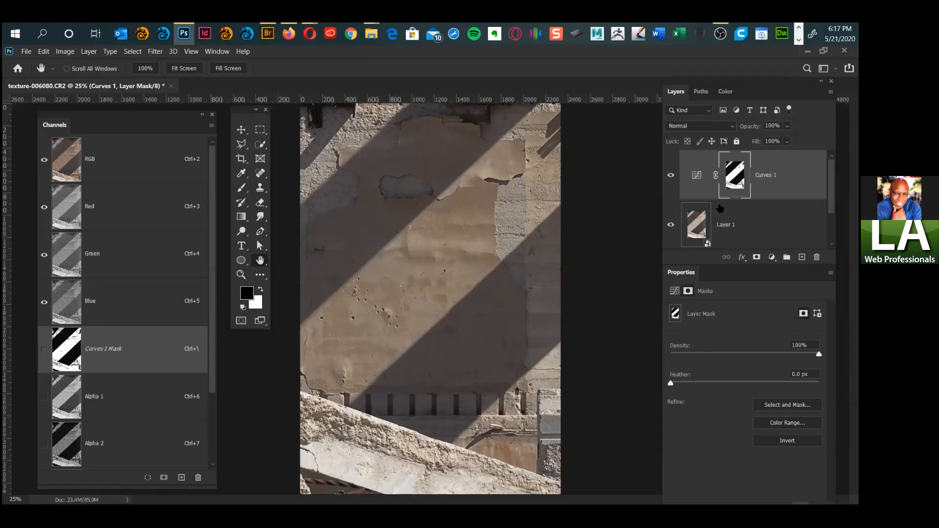
{"action": "left_click_drag", "start_coordinate": [697, 177], "coordinate": [732, 190]}
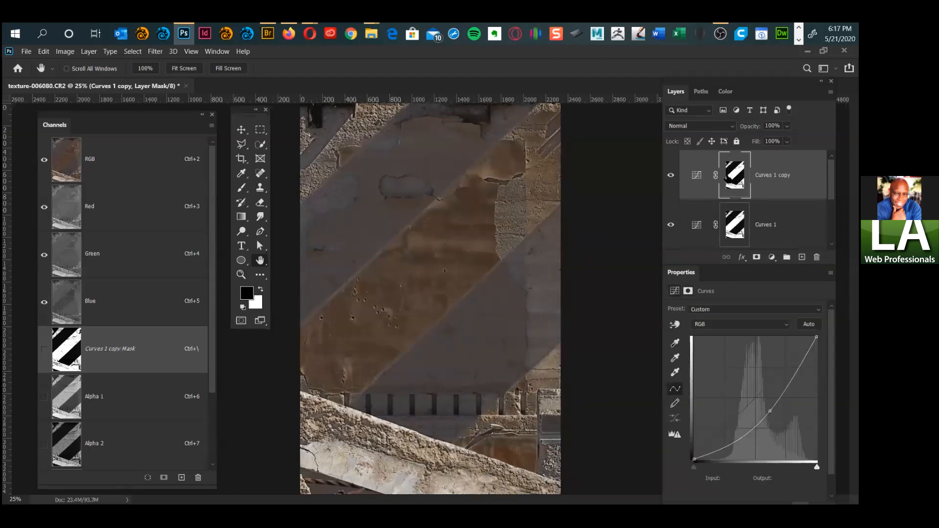
{"action": "left_click", "coordinate": [697, 175]}
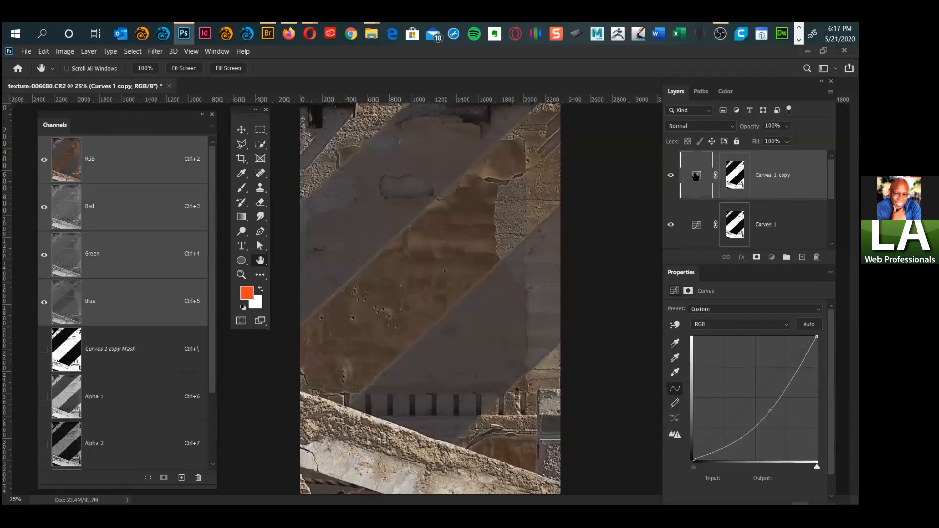
Step: Reset the Curves 1 copy curve by removing its midpoint, and invert the layer's mask while displaying it on the canvas
{"action": "left_click_drag", "start_coordinate": [770, 411], "coordinate": [577, 332]}
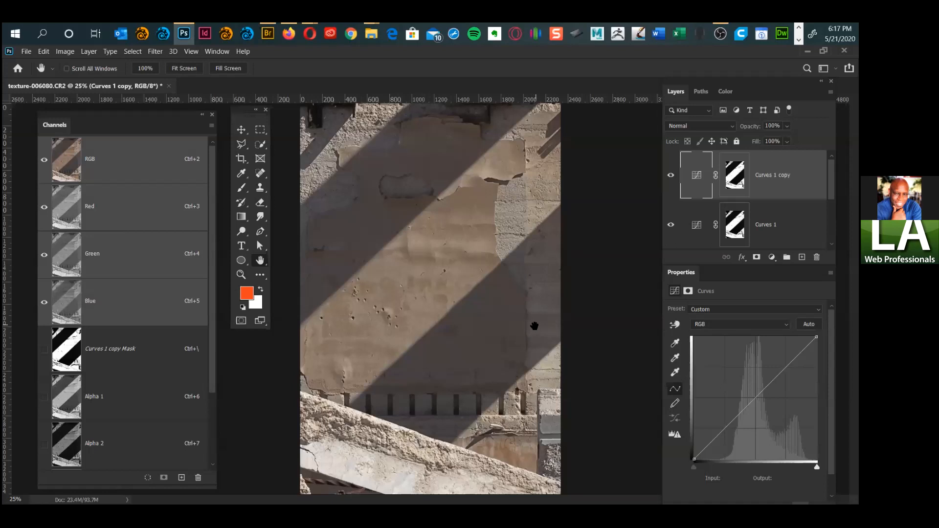
{"action": "left_click", "coordinate": [736, 175]}
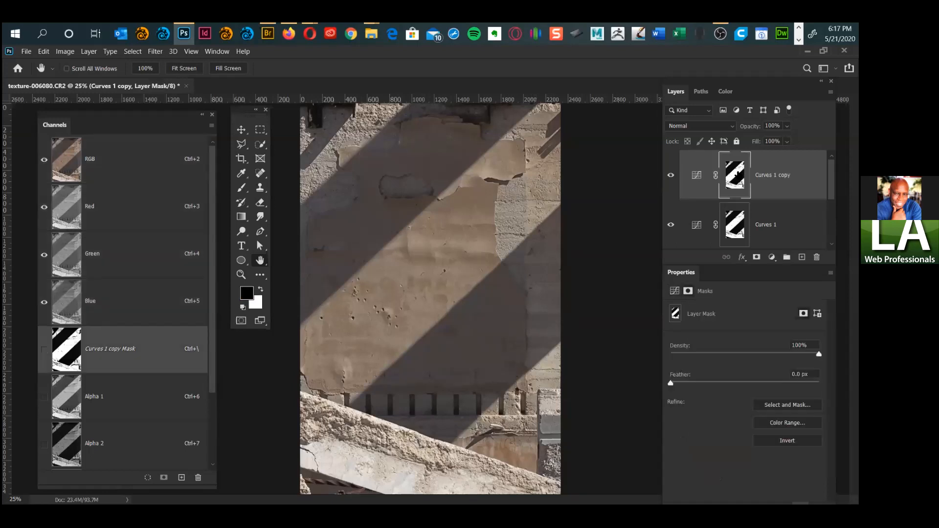
{"action": "left_click", "coordinate": [734, 176], "text": "alt"}
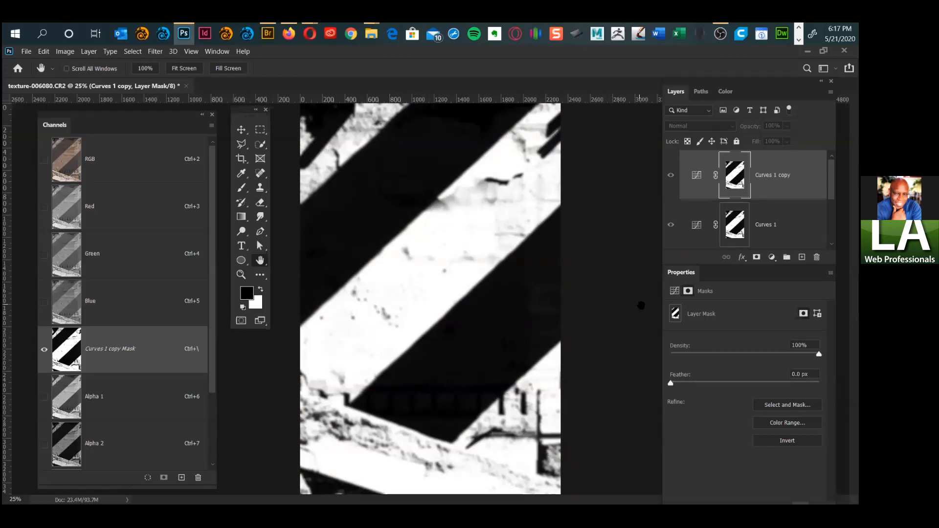
{"action": "key", "text": "ctrl+i"}
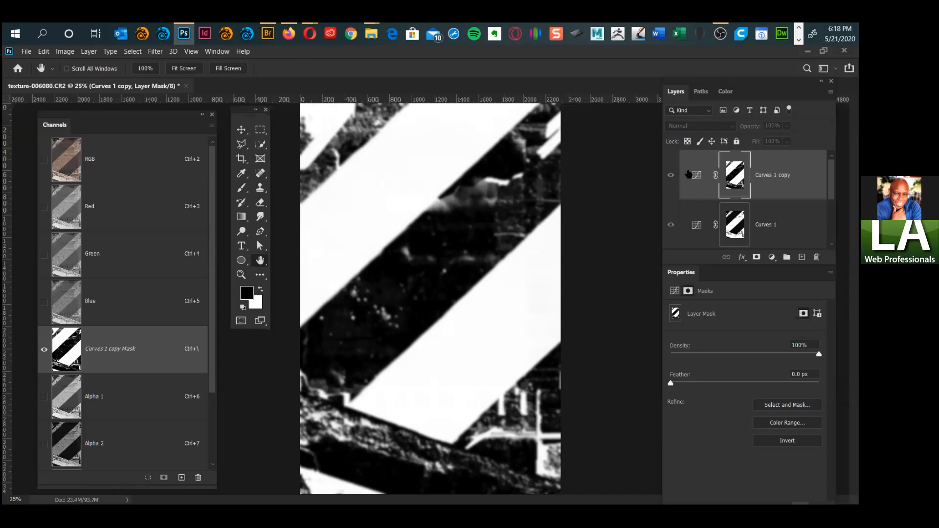
Step: Shape the Curves 1 copy RGB curve into an S with points at input 46, output 24 and input 162, output 217
{"action": "left_click", "coordinate": [695, 182]}
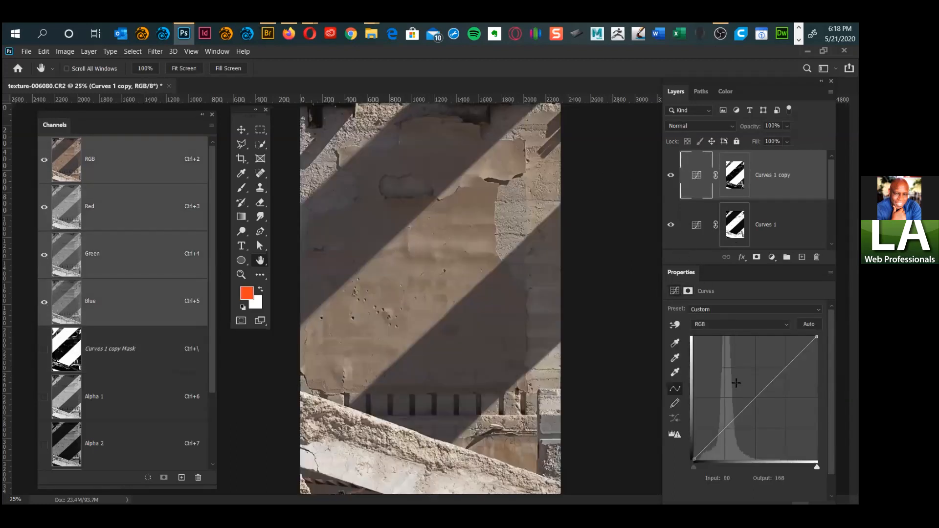
{"action": "mouse_move", "coordinate": [756, 398]}
{"action": "left_mouse_down"}
{"action": "mouse_move", "coordinate": [766, 411]}
{"action": "mouse_move", "coordinate": [746, 391]}
{"action": "mouse_move", "coordinate": [766, 405]}
{"action": "mouse_move", "coordinate": [754, 386]}
{"action": "mouse_move", "coordinate": [771, 410]}
{"action": "mouse_move", "coordinate": [757, 394]}
{"action": "mouse_move", "coordinate": [763, 401]}
{"action": "left_mouse_up"}
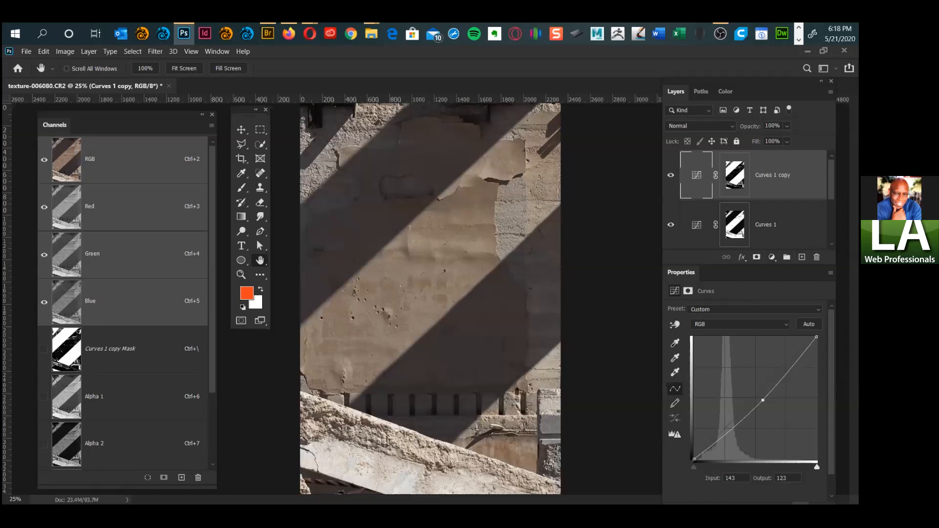
{"action": "left_click_drag", "start_coordinate": [765, 401], "coordinate": [717, 447]}
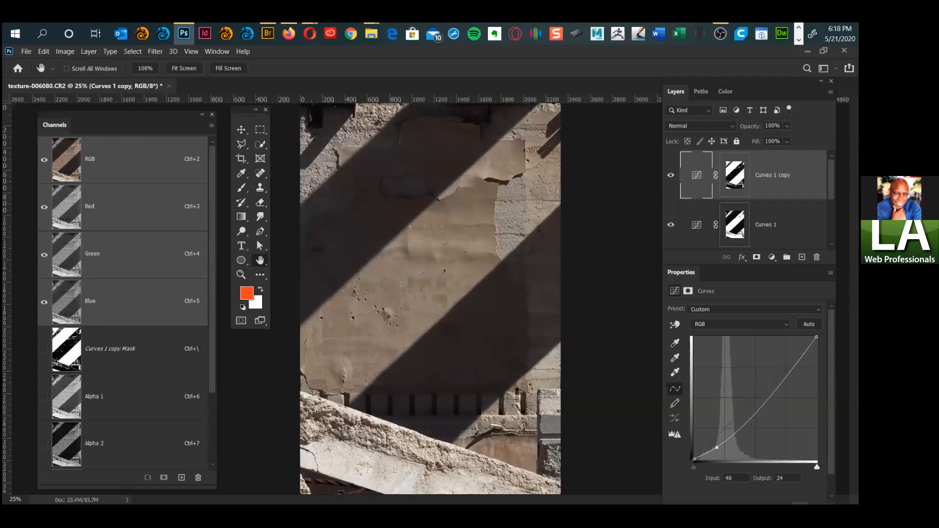
{"action": "left_click_drag", "start_coordinate": [783, 380], "coordinate": [771, 355]}
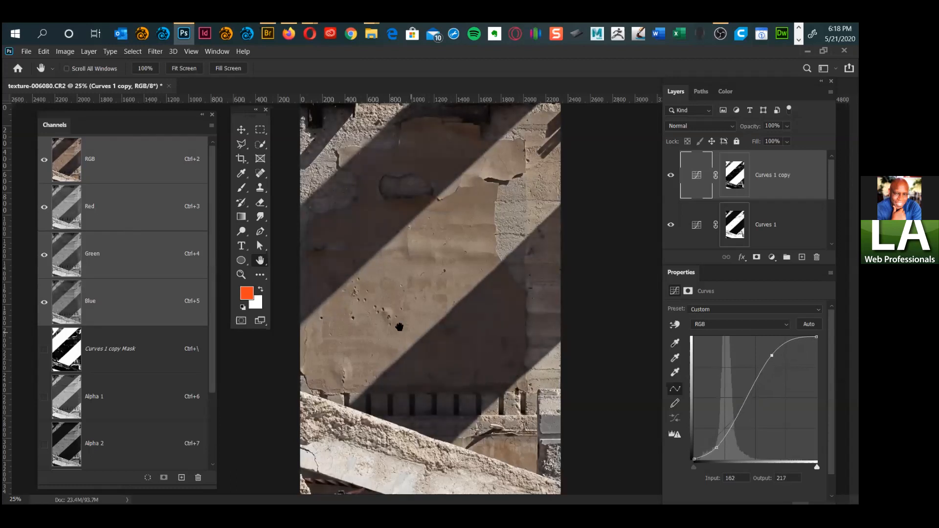
Step: Examine the upper plaster and shadow edges closely with the Curves 1 copy adjustment hidden and shown
{"action": "key", "text": "ctrl+plus"}
{"action": "key", "text": "ctrl+plus"}
{"action": "left_click_drag", "start_coordinate": [379, 186], "coordinate": [439, 349]}
{"action": "left_click_drag", "start_coordinate": [454, 247], "coordinate": [372, 311]}
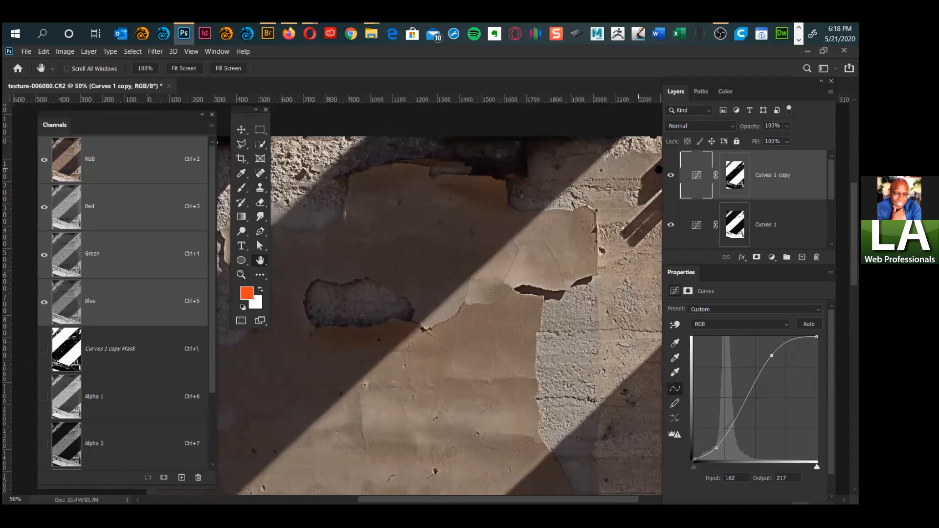
{"action": "left_click", "coordinate": [672, 176]}
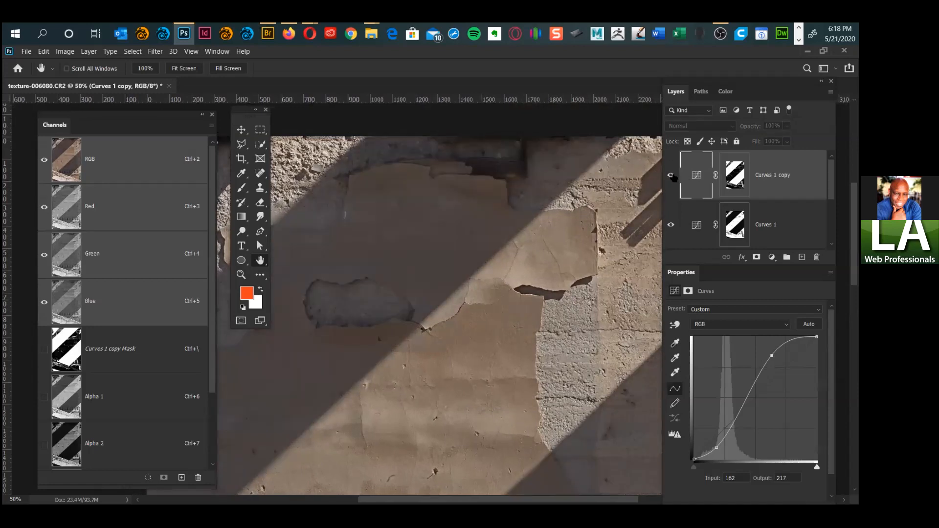
{"action": "left_click", "coordinate": [672, 176]}
{"action": "left_click", "coordinate": [675, 179]}
{"action": "left_click", "coordinate": [673, 178]}
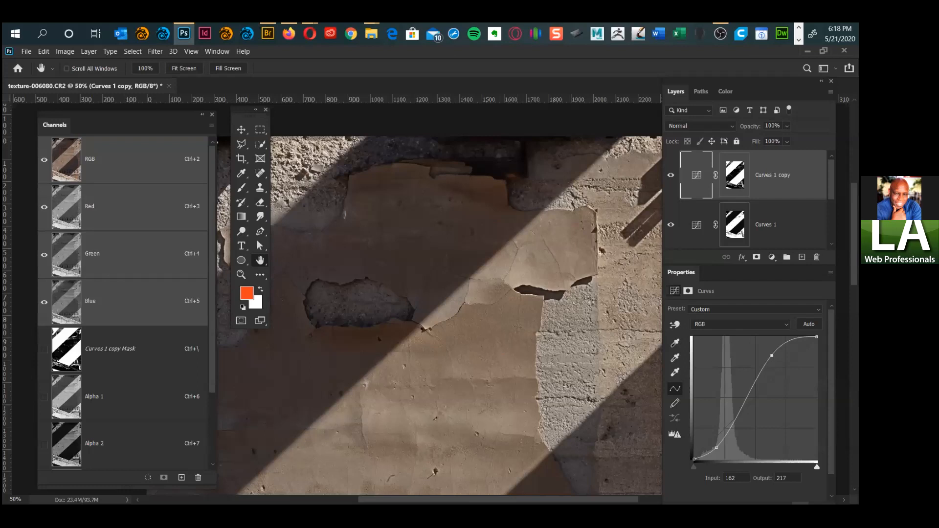
Step: View the Alpha 3 channel alone against the whole photo, and return to the composite with the Curves 1 copy adjustment active
{"action": "key", "text": "ctrl+minus"}
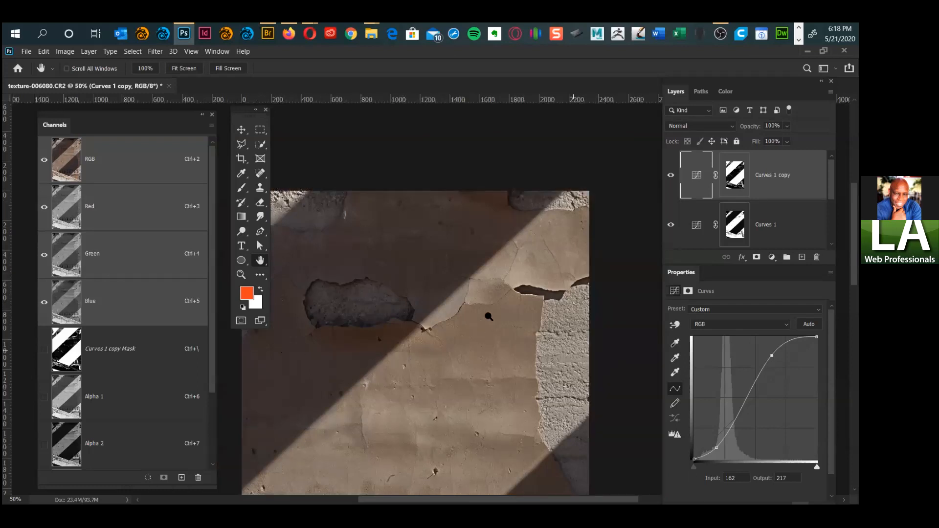
{"action": "key", "text": "ctrl+minus"}
{"action": "key", "text": "ctrl+minus"}
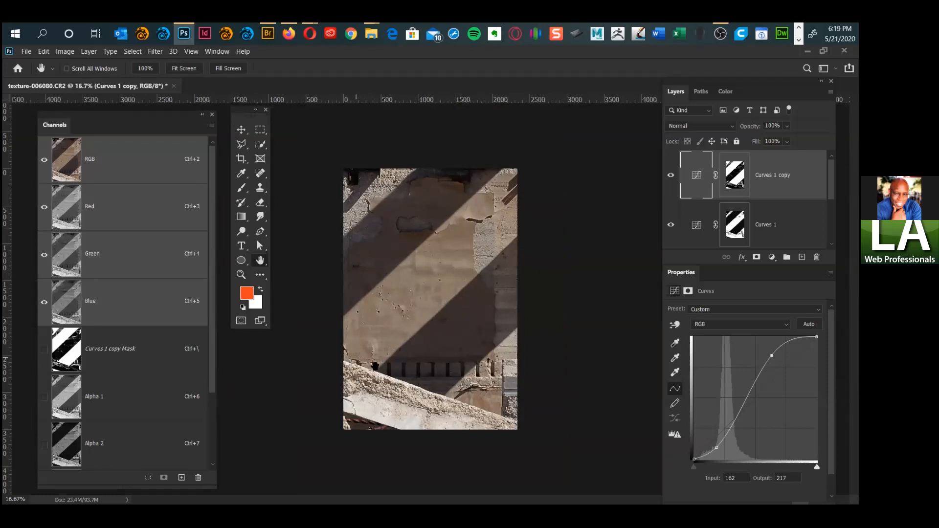
{"action": "left_click_drag", "start_coordinate": [211, 342], "coordinate": [212, 425]}
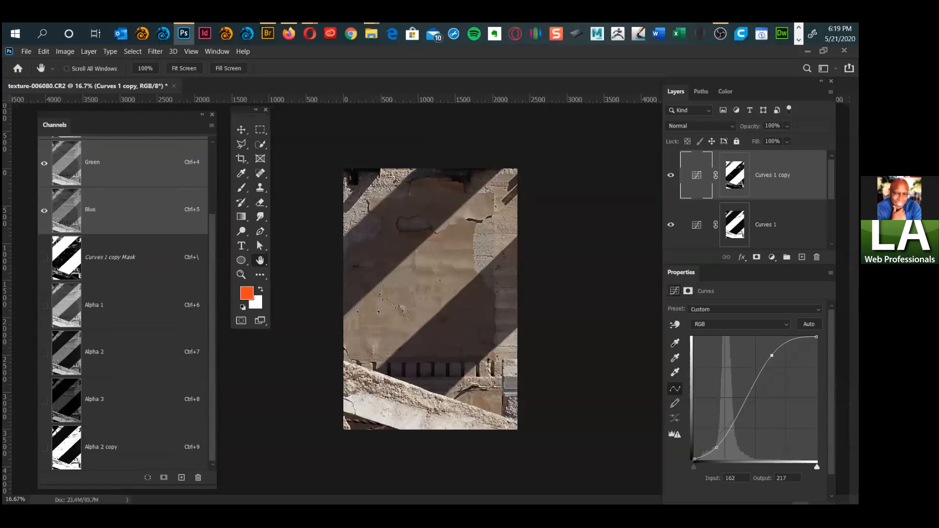
{"action": "left_click", "coordinate": [104, 419]}
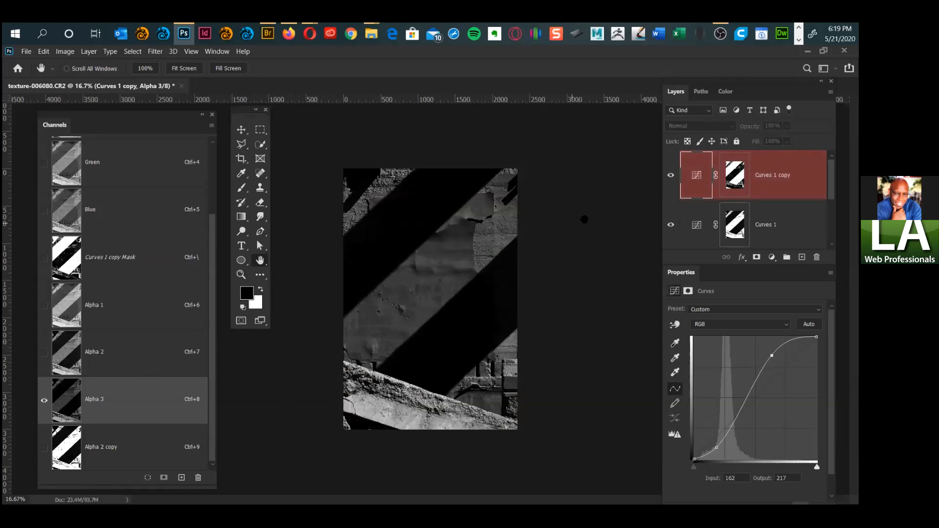
{"action": "left_click", "coordinate": [694, 187]}
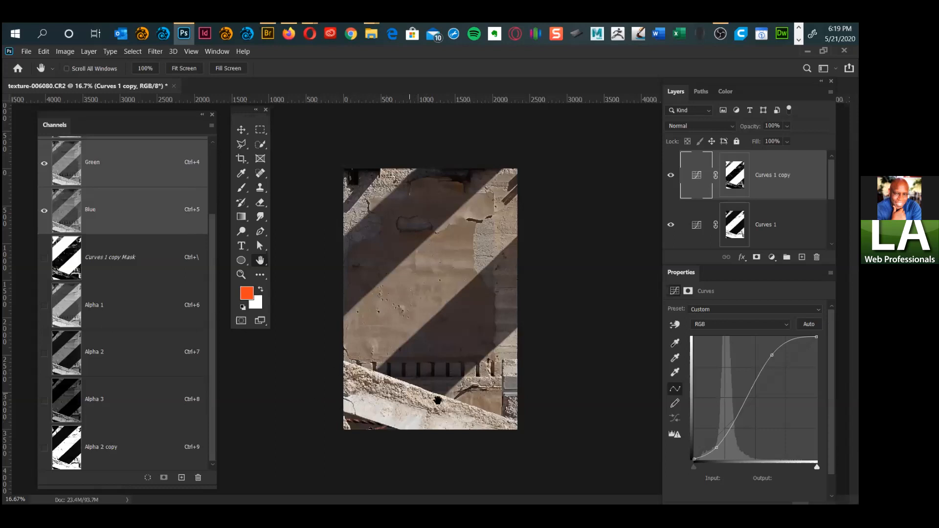
Step: Examine the shadow edges and the sunlit rough concrete ledge along the lower part of the wall at 100%
{"action": "key", "text": "ctrl+plus"}
{"action": "key", "text": "ctrl+plus"}
{"action": "left_click_drag", "start_coordinate": [419, 413], "coordinate": [444, 335]}
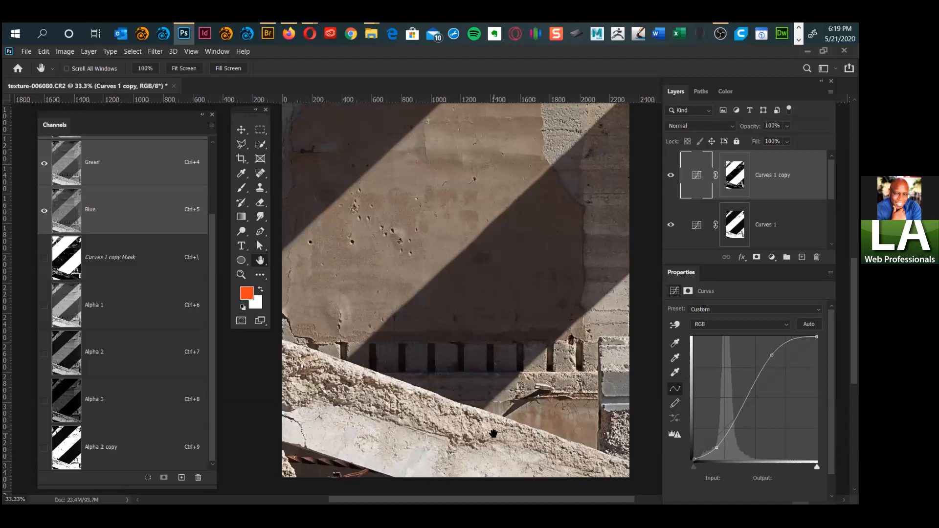
{"action": "key", "text": "ctrl+plus"}
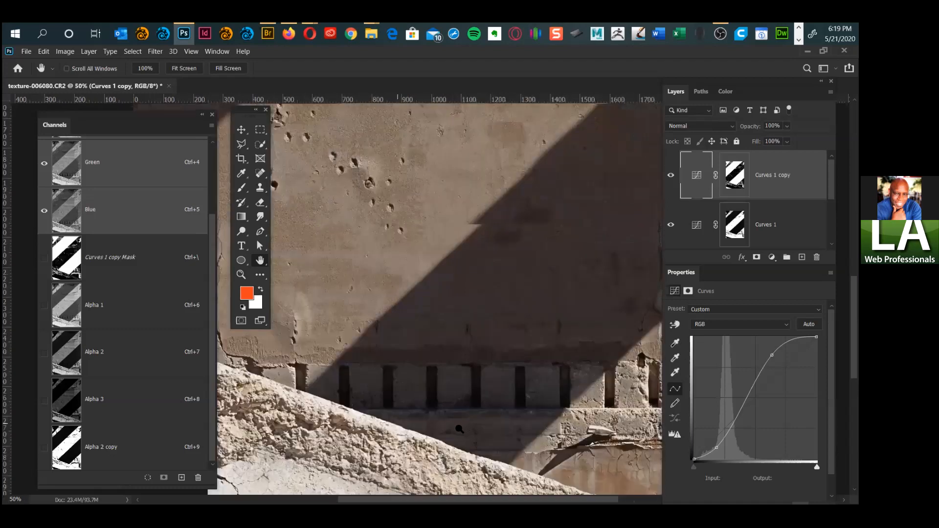
{"action": "left_click_drag", "start_coordinate": [372, 434], "coordinate": [551, 164]}
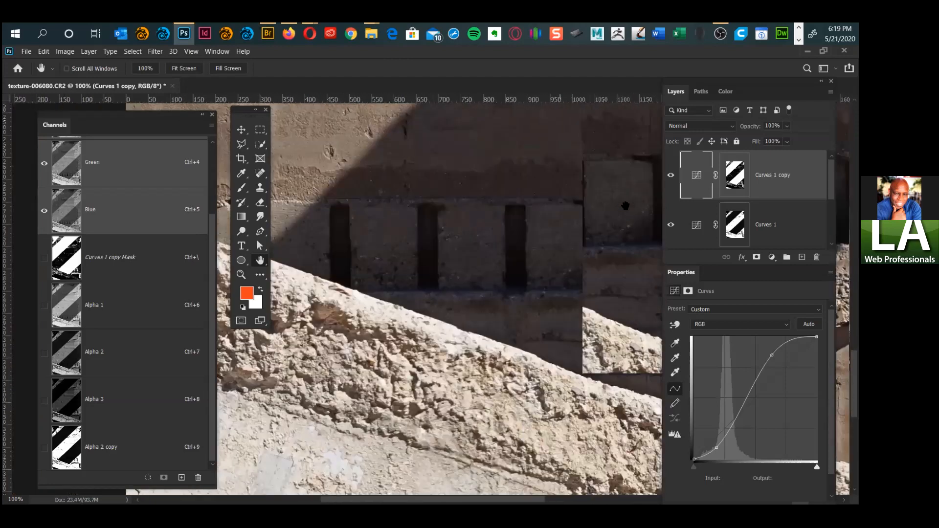
{"action": "left_click_drag", "start_coordinate": [488, 219], "coordinate": [522, 286]}
{"action": "left_click_drag", "start_coordinate": [613, 313], "coordinate": [400, 301]}
{"action": "left_click_drag", "start_coordinate": [573, 298], "coordinate": [452, 289]}
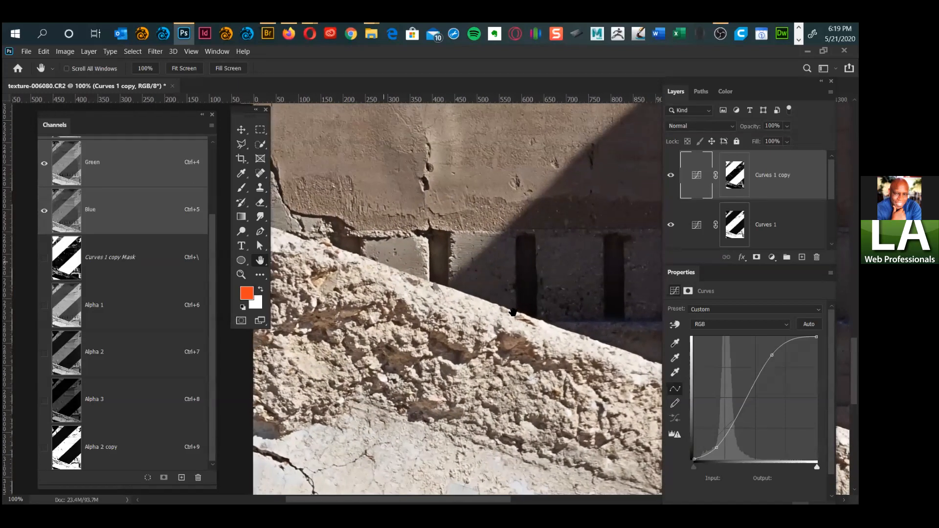
{"action": "left_click_drag", "start_coordinate": [562, 358], "coordinate": [381, 299]}
{"action": "left_click_drag", "start_coordinate": [511, 350], "coordinate": [465, 341]}
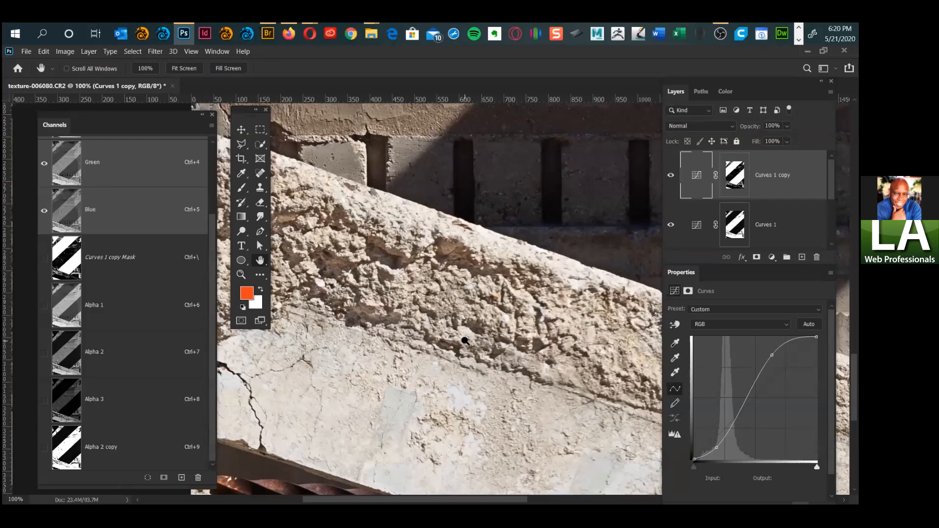
{"action": "key", "text": "ctrl+0"}
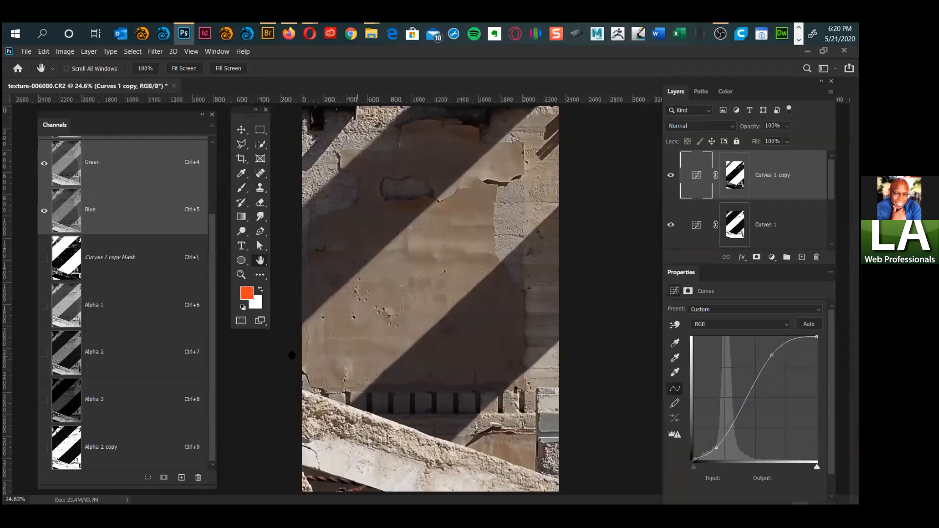
Step: Recheck the Alpha 3 channel and move the Curves 1 copy highlight point to input 178, output 214
{"action": "left_click", "coordinate": [84, 405]}
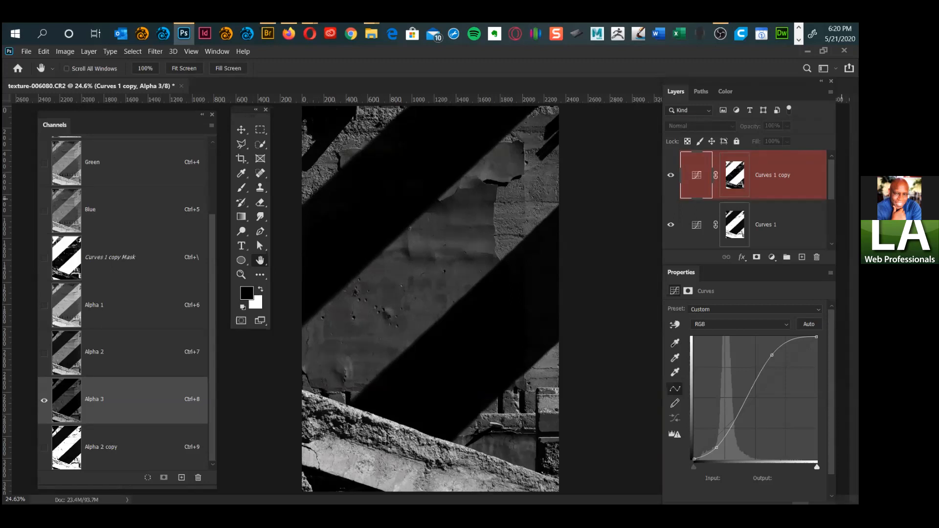
{"action": "left_click", "coordinate": [697, 176]}
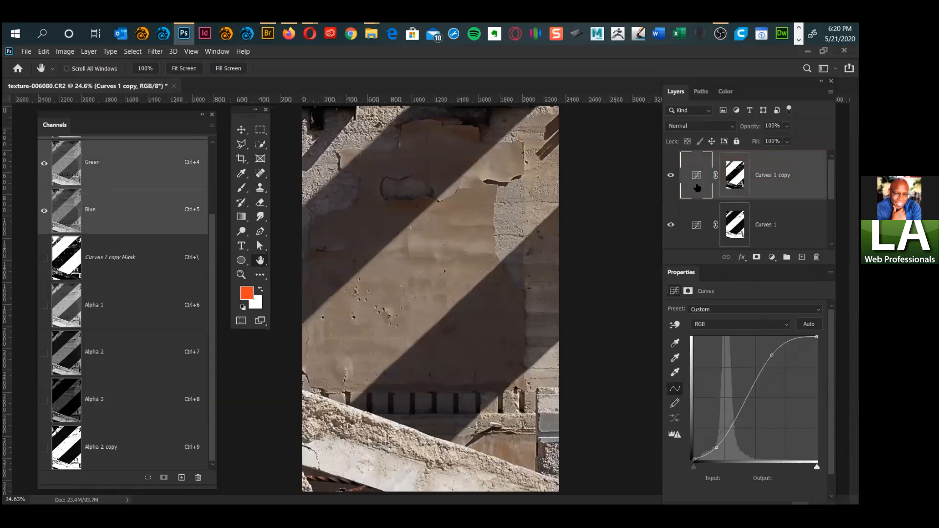
{"action": "mouse_move", "coordinate": [772, 355]}
{"action": "left_mouse_down"}
{"action": "mouse_move", "coordinate": [782, 364]}
{"action": "mouse_move", "coordinate": [780, 357]}
{"action": "left_mouse_up"}
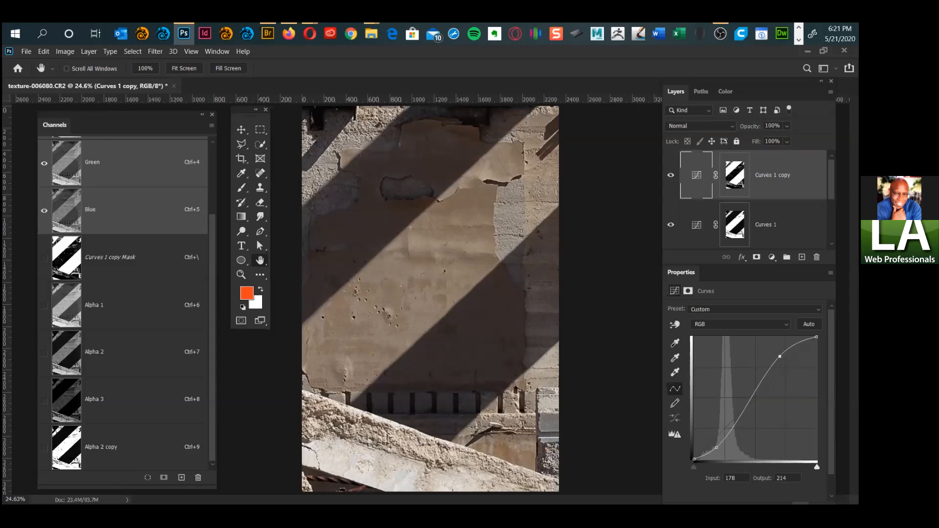
Step: Compare the whole wall with and without the Curves 1 copy adjustment, leaving the layer shown
{"action": "left_click", "coordinate": [697, 175]}
{"action": "left_click", "coordinate": [671, 176]}
{"action": "left_click", "coordinate": [671, 176]}
{"action": "left_click", "coordinate": [671, 176]}
{"action": "left_click", "coordinate": [673, 176]}
{"action": "left_click", "coordinate": [671, 176]}
{"action": "left_click", "coordinate": [672, 176]}
{"action": "left_click", "coordinate": [672, 177]}
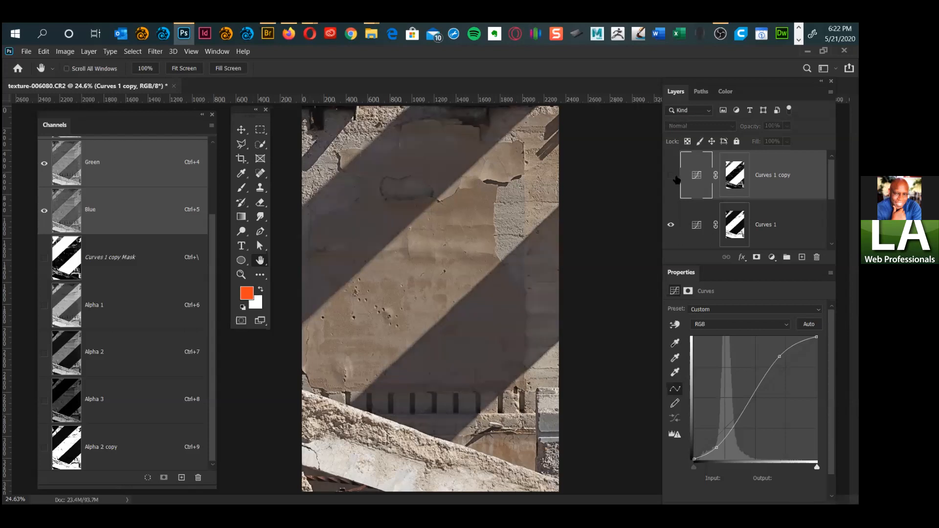
{"action": "left_click", "coordinate": [671, 176]}
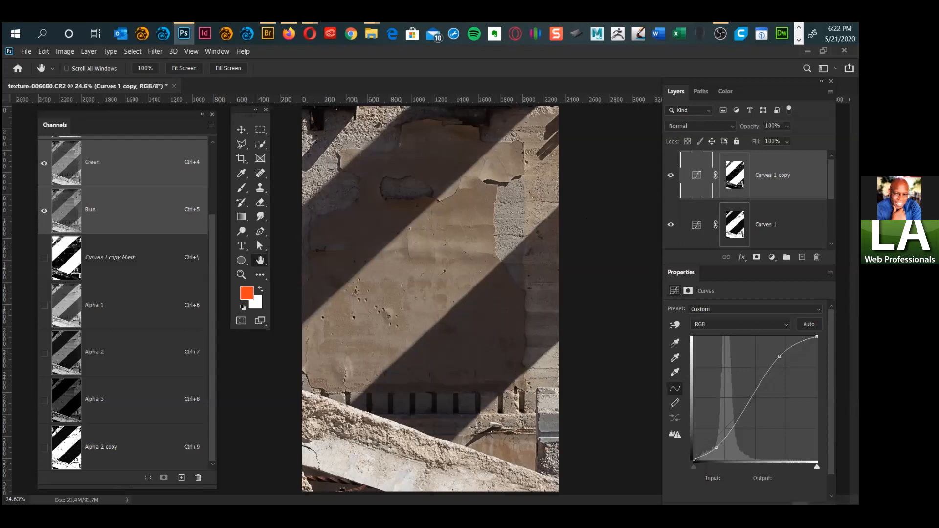
Step: Fine-tune both points of the Curves 1 copy curve, the highlight to input 177, output 229, and set the layer's blend mode to Luminosity
{"action": "left_click_drag", "start_coordinate": [779, 357], "coordinate": [779, 349]}
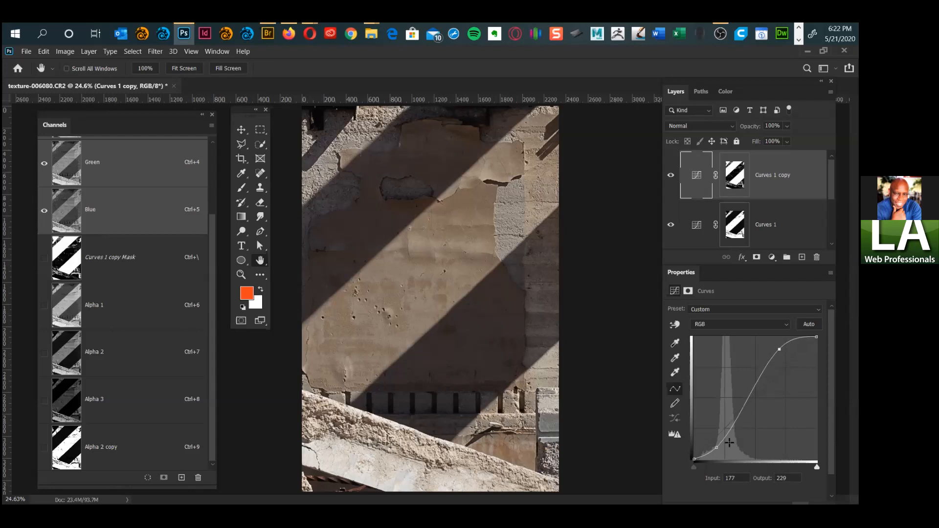
{"action": "left_click_drag", "start_coordinate": [719, 448], "coordinate": [721, 446]}
{"action": "left_click", "coordinate": [691, 177]}
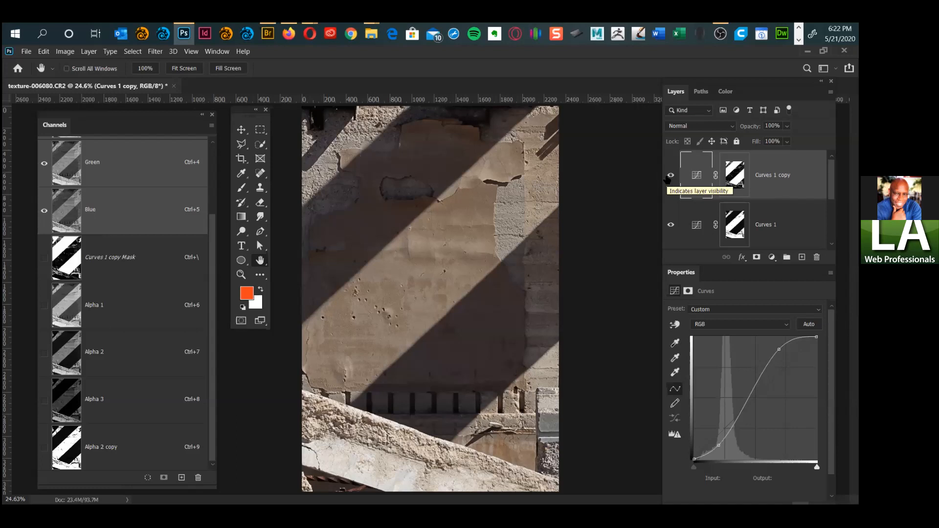
{"action": "left_click", "coordinate": [689, 127]}
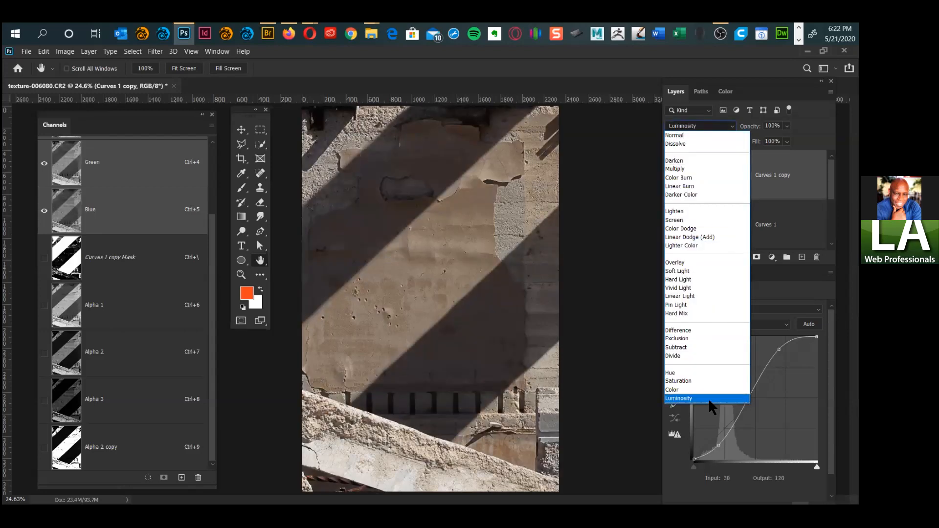
{"action": "left_click", "coordinate": [709, 396]}
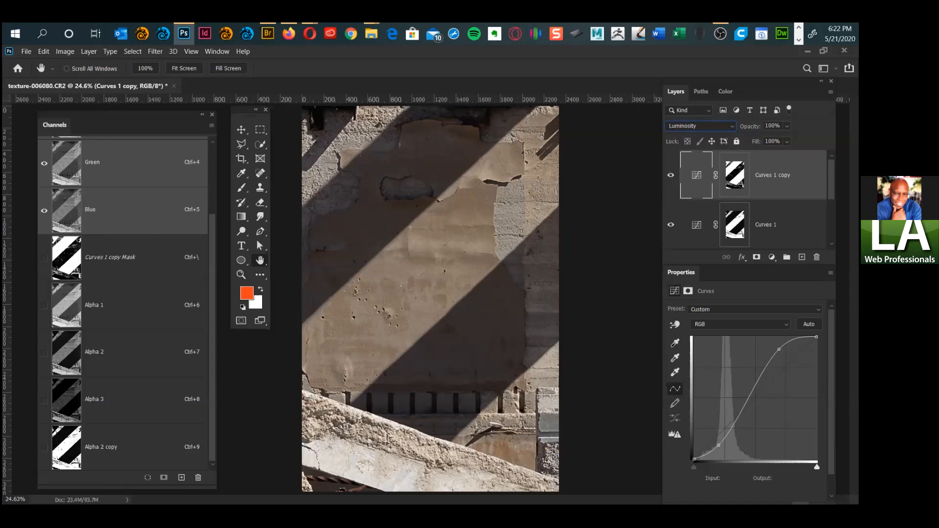
Step: Compare the wall with and without the Curves 1 adjustment, leave it shown, and view the image in full-screen mode with menus
{"action": "left_click", "coordinate": [748, 230]}
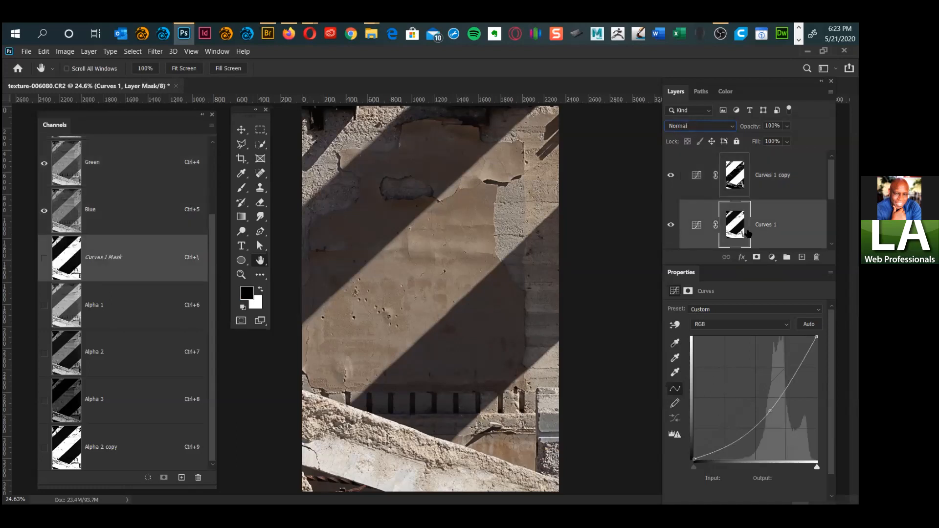
{"action": "left_click", "coordinate": [670, 226]}
{"action": "left_click", "coordinate": [670, 226]}
{"action": "left_click", "coordinate": [670, 226]}
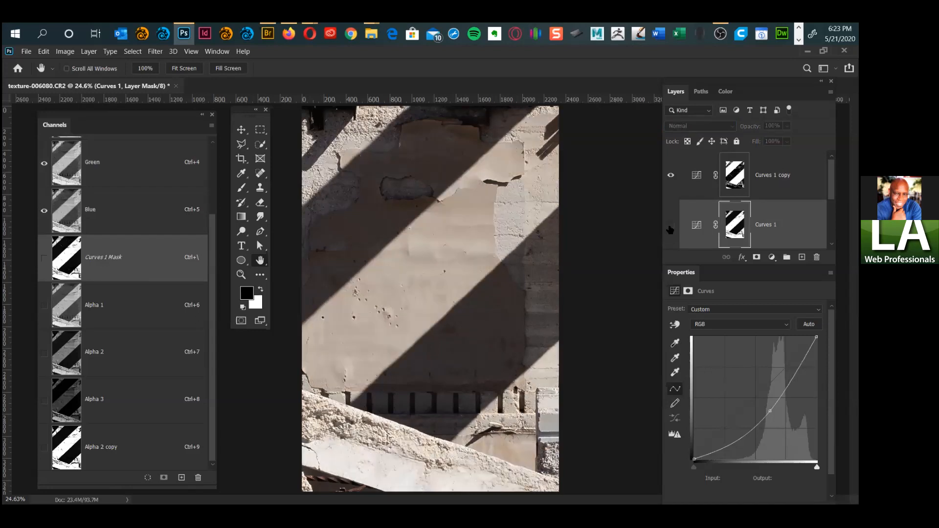
{"action": "left_click", "coordinate": [670, 226]}
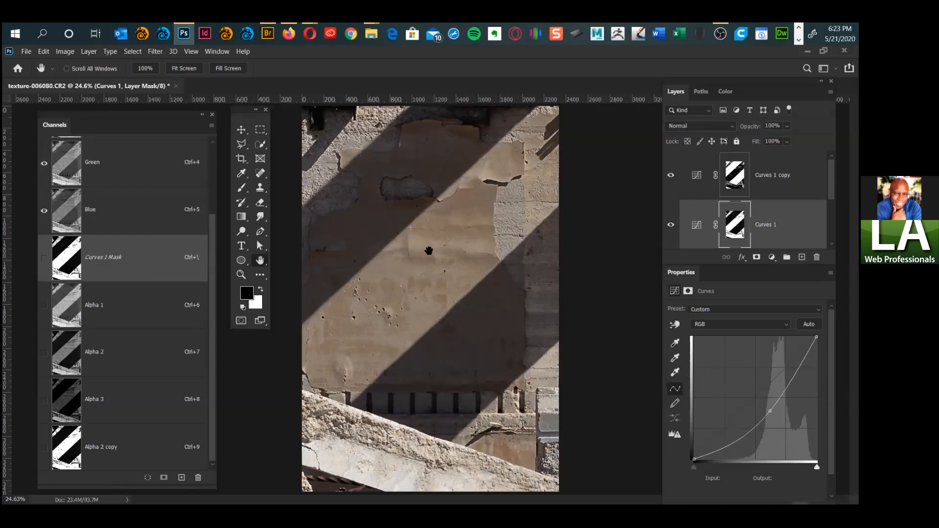
{"action": "key", "text": "f"}
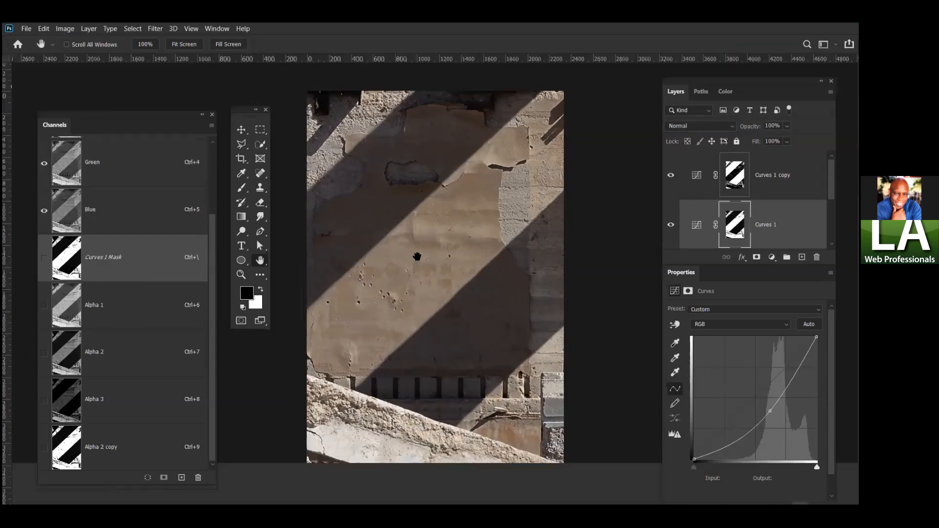
Step: Compare the wall close up with and without the Curves 1 adjustment, leaving the layer shown
{"action": "key", "text": "alt+f"}
{"action": "left_click", "coordinate": [604, 106]}
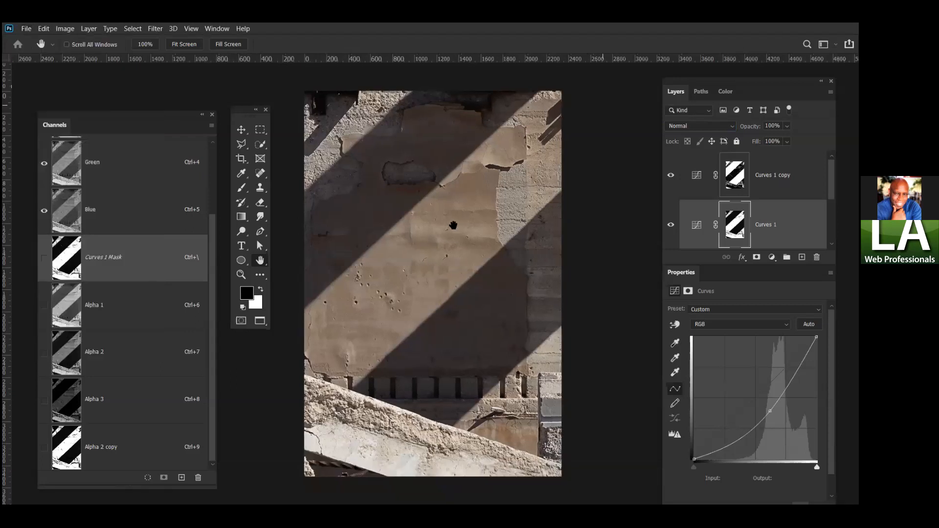
{"action": "scroll", "coordinate": [454, 248], "scroll_direction": "up", "scroll_amount": 3}
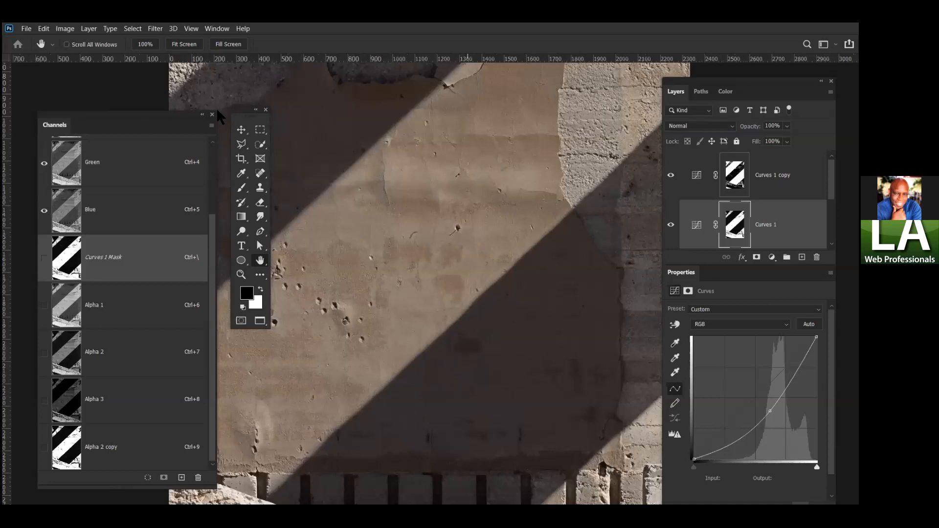
{"action": "left_click_drag", "start_coordinate": [238, 109], "coordinate": [9, 100]}
{"action": "left_click_drag", "start_coordinate": [464, 230], "coordinate": [368, 293]}
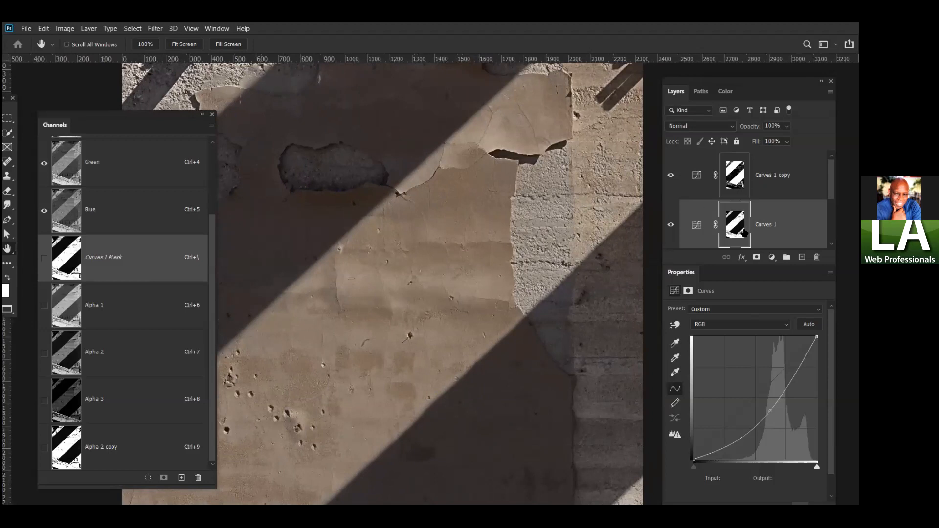
{"action": "left_click", "coordinate": [671, 226]}
{"action": "left_click", "coordinate": [670, 226]}
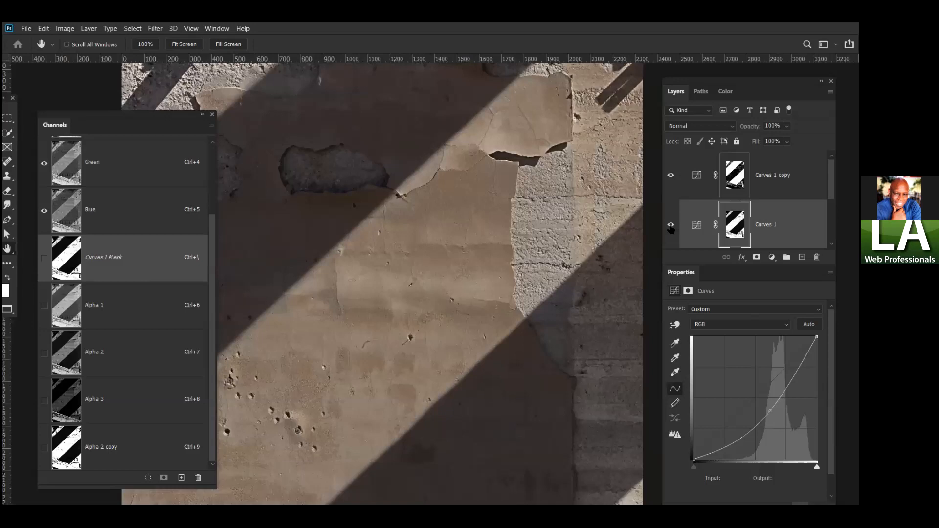
{"action": "left_click", "coordinate": [671, 226]}
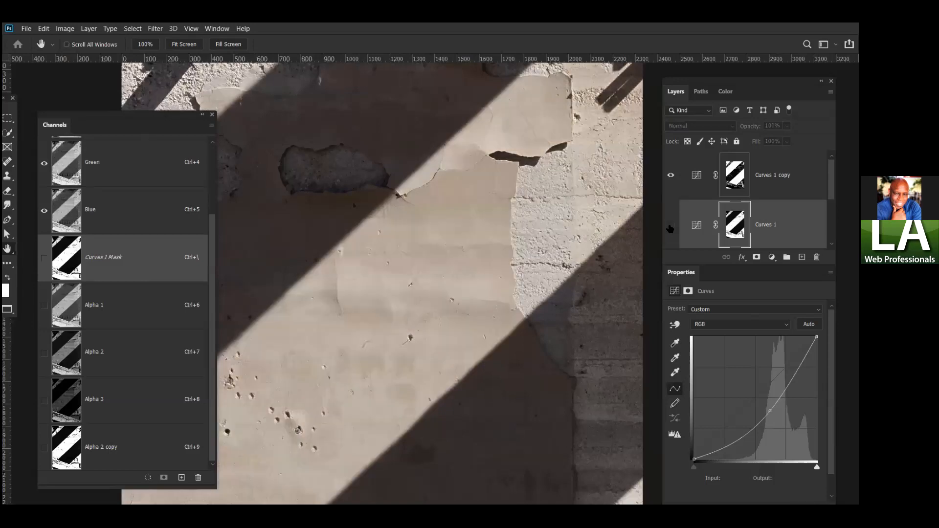
{"action": "left_click", "coordinate": [671, 226]}
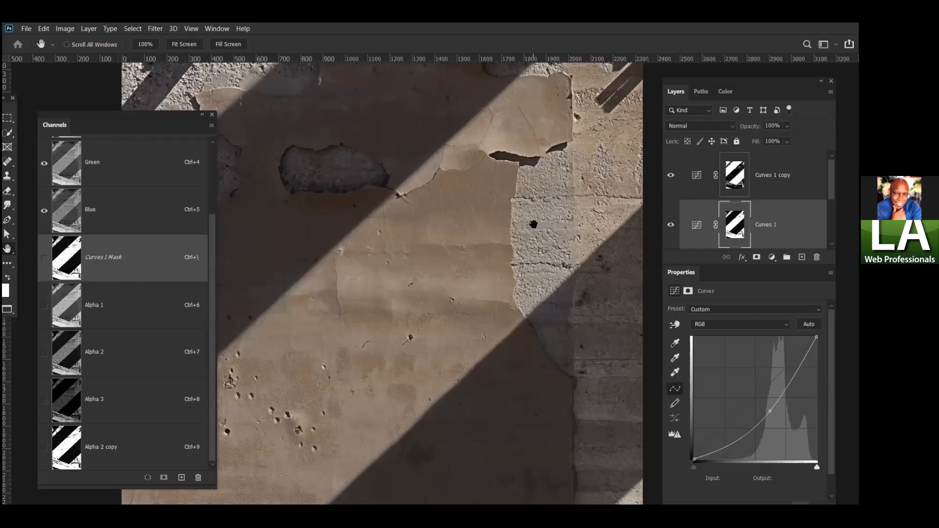
{"action": "mouse_move", "coordinate": [495, 221]}
{"action": "left_mouse_down"}
{"action": "mouse_move", "coordinate": [500, 247]}
{"action": "mouse_move", "coordinate": [486, 291]}
{"action": "mouse_move", "coordinate": [510, 298]}
{"action": "mouse_move", "coordinate": [520, 327]}
{"action": "mouse_move", "coordinate": [495, 309]}
{"action": "mouse_move", "coordinate": [478, 224]}
{"action": "left_mouse_up"}
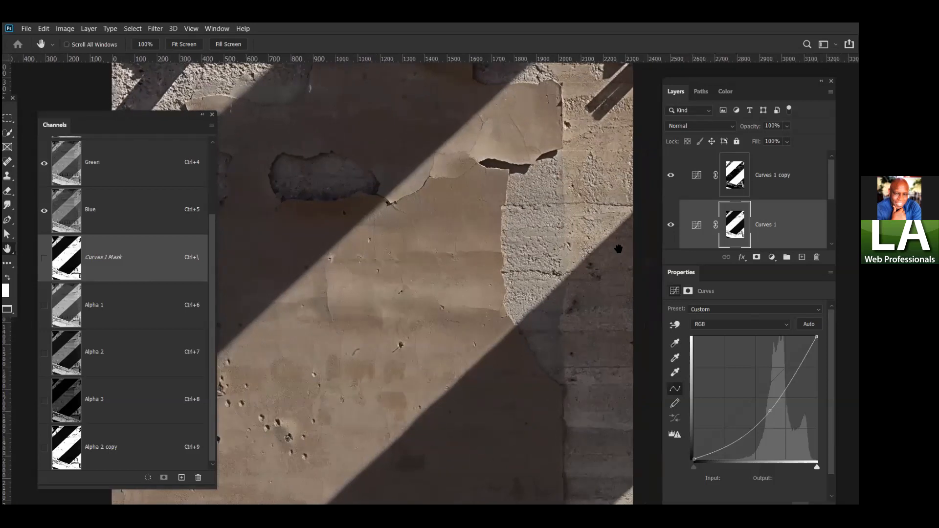
Step: Return to the composite channel and set the Curves 1 layer's blend mode to Luminosity
{"action": "key", "text": "ctrl+2"}
{"action": "left_click", "coordinate": [684, 129]}
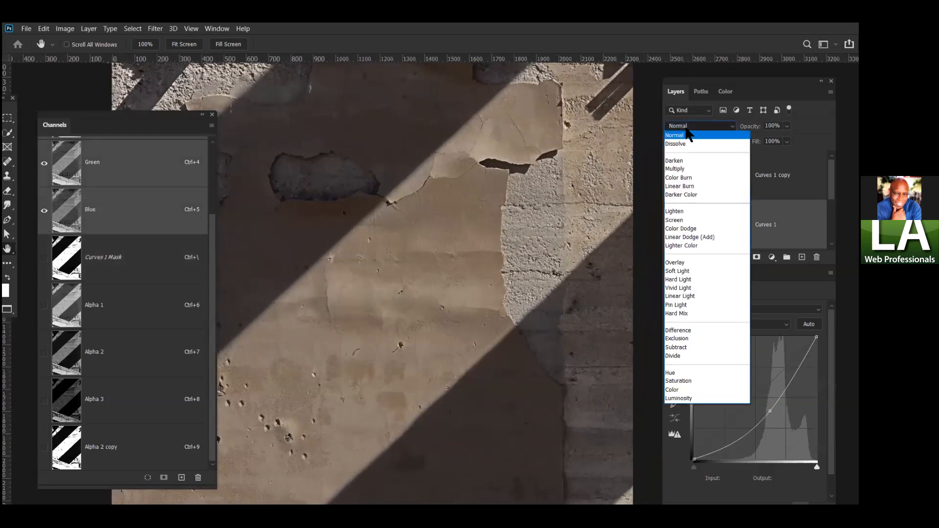
{"action": "key", "text": "Down"}
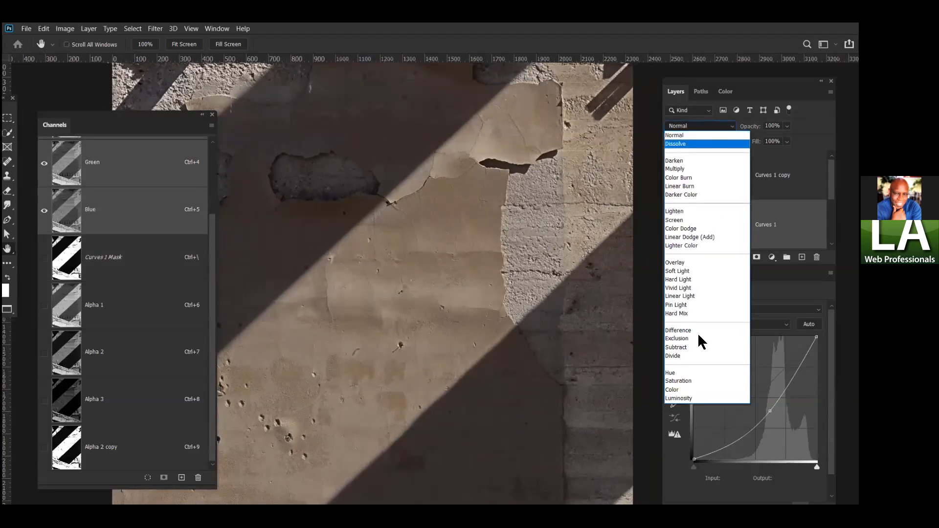
{"action": "key", "text": "Down"}
{"action": "key", "text": "Down"}
{"action": "key", "text": "Down"}
{"action": "key", "text": "Down"}
{"action": "key", "text": "Down"}
{"action": "key", "text": "Down"}
{"action": "key", "text": "Down"}
{"action": "key", "text": "Down"}
{"action": "key", "text": "Down"}
{"action": "key", "text": "Down"}
{"action": "key", "text": "Down"}
{"action": "key", "text": "Down"}
{"action": "key", "text": "Down"}
{"action": "key", "text": "Down"}
{"action": "key", "text": "Down"}
{"action": "key", "text": "Down"}
{"action": "key", "text": "Down"}
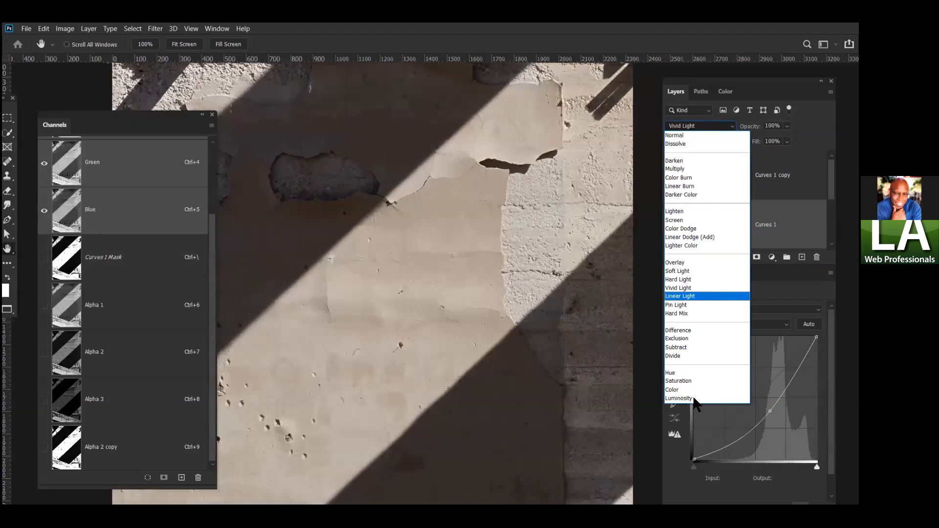
{"action": "key", "text": "Down"}
{"action": "key", "text": "Down"}
{"action": "key", "text": "Down"}
{"action": "key", "text": "Down"}
{"action": "key", "text": "Down"}
{"action": "key", "text": "Down"}
{"action": "key", "text": "Down"}
{"action": "key", "text": "Down"}
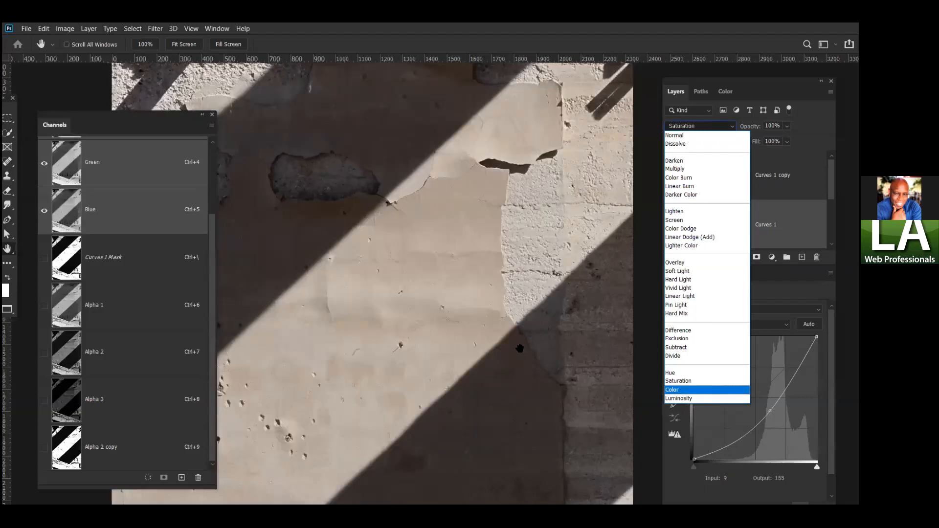
{"action": "key", "text": "Return"}
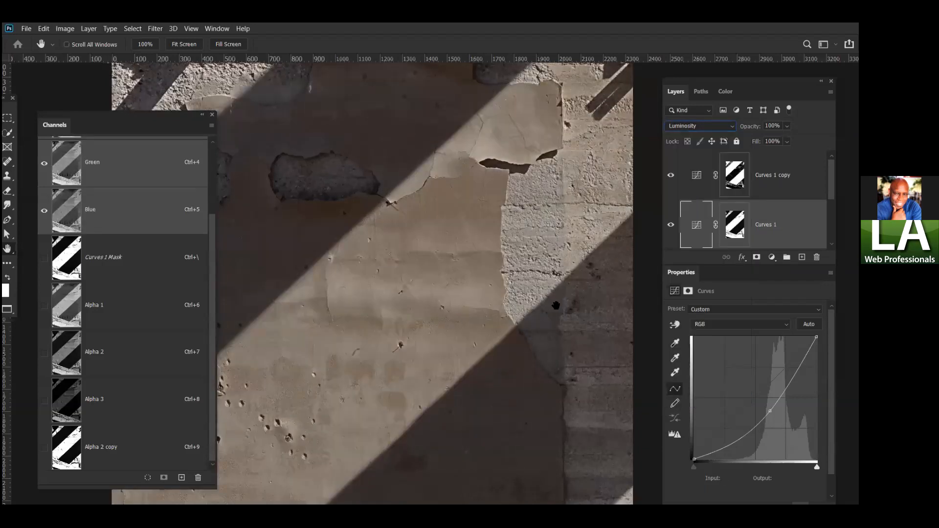
Step: Check the effect of the Curves 1 layer in Luminosity mode by hiding and reshowing it
{"action": "left_click", "coordinate": [676, 226]}
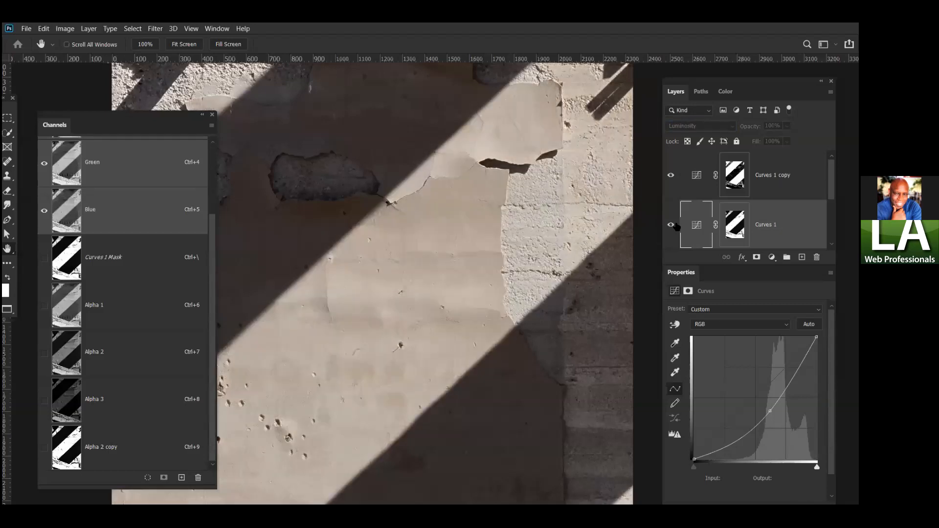
{"action": "left_click", "coordinate": [676, 226]}
{"action": "key", "text": "ctrl+comma"}
{"action": "key", "text": "ctrl+comma"}
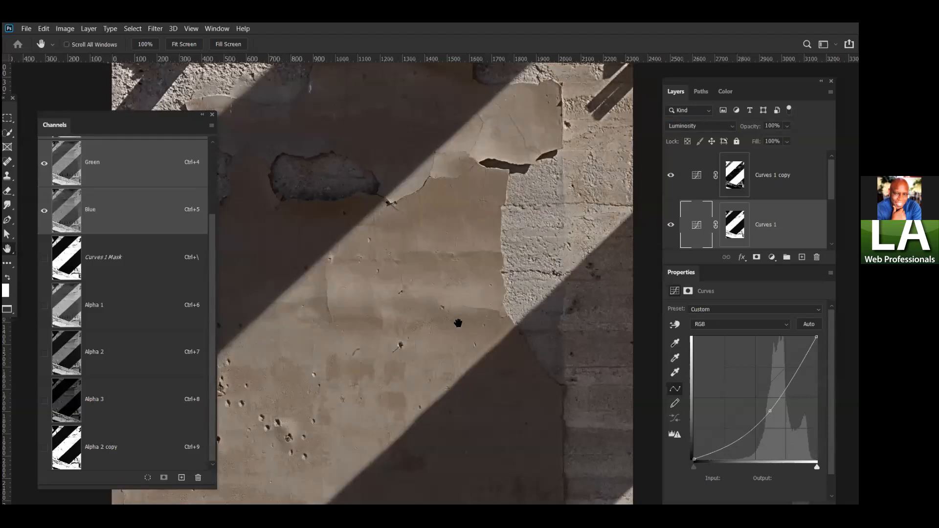
Step: Compare the whole wall as the Background layer alone against all layers combined, leaving every layer shown
{"action": "left_click", "coordinate": [509, 315], "text": "alt"}
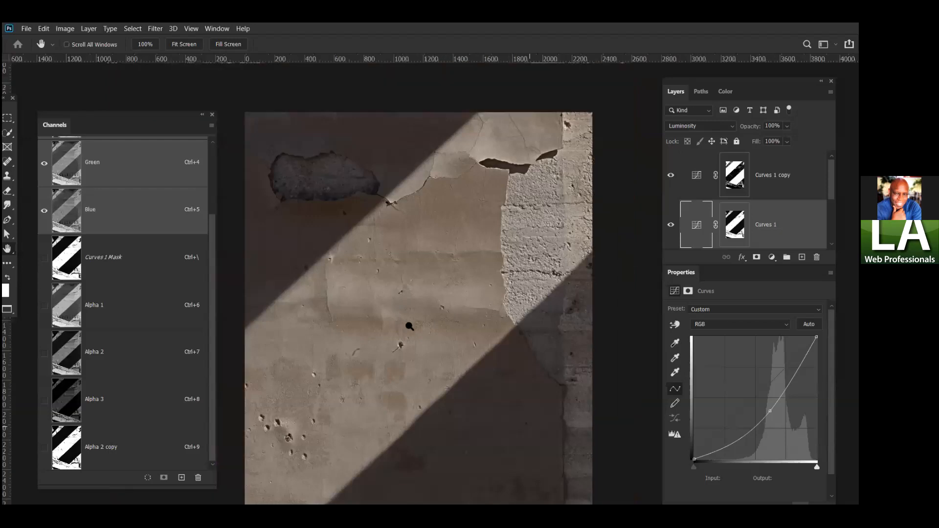
{"action": "left_click_drag", "start_coordinate": [422, 363], "coordinate": [395, 448]}
{"action": "key", "text": "ctrl+minus"}
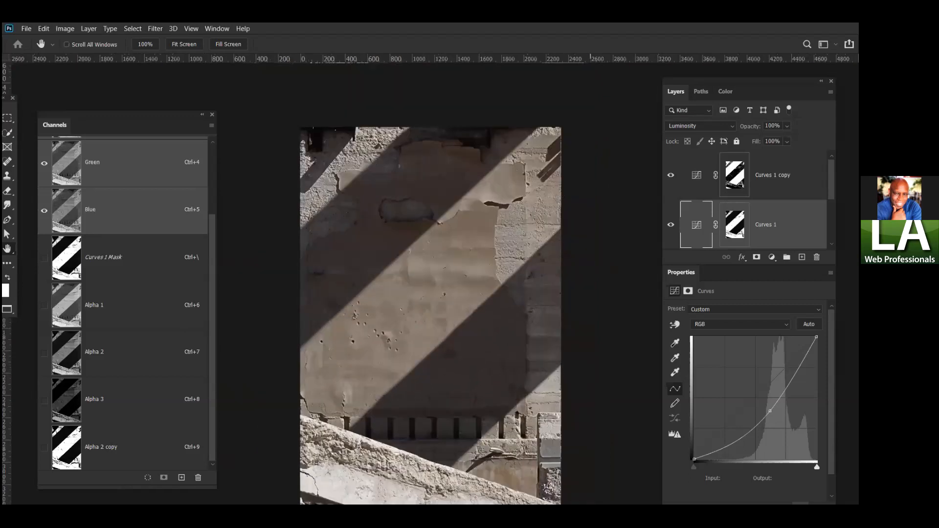
{"action": "scroll", "coordinate": [669, 232], "scroll_direction": "down", "scroll_amount": 2}
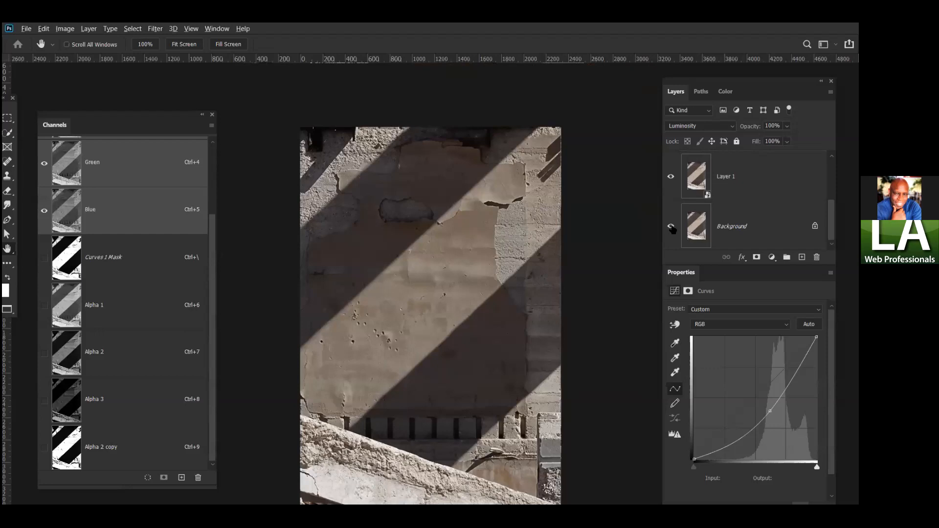
{"action": "left_click", "coordinate": [671, 227], "text": "alt"}
{"action": "left_click", "coordinate": [671, 227], "text": "alt"}
{"action": "left_click", "coordinate": [672, 227], "text": "alt"}
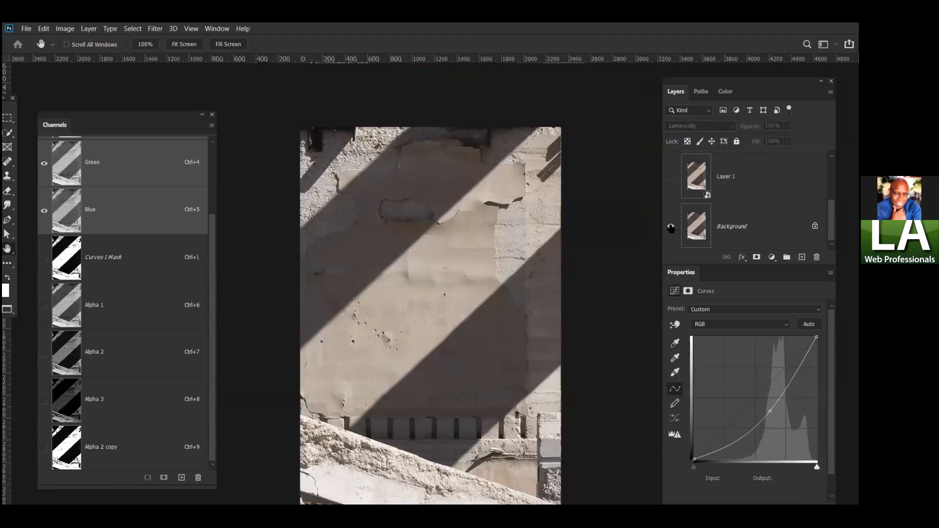
{"action": "left_click", "coordinate": [671, 227], "text": "alt"}
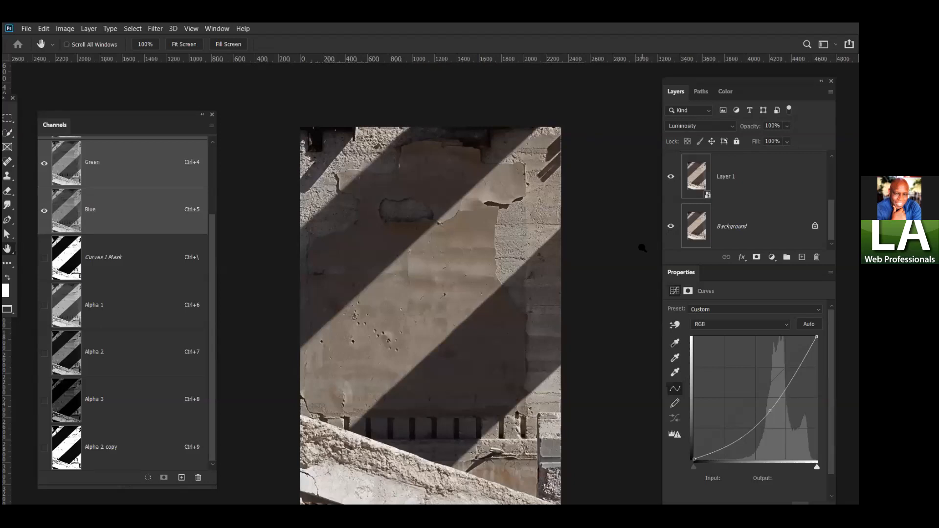
Step: Display the Alpha 3 channel alone, ready the Brush tool with white as foreground colour, and place the Channels and Tools panels beside the image
{"action": "left_click_drag", "start_coordinate": [443, 403], "coordinate": [418, 319]}
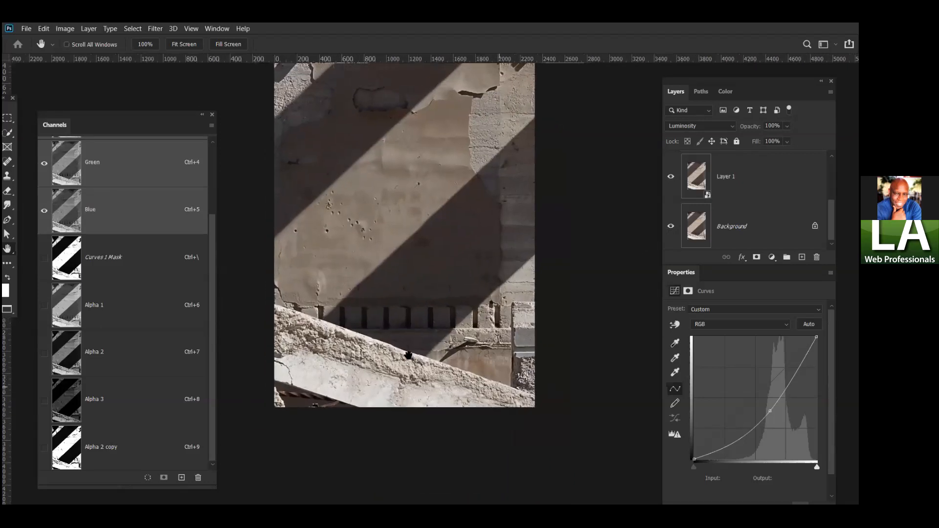
{"action": "left_click_drag", "start_coordinate": [151, 118], "coordinate": [137, 72]}
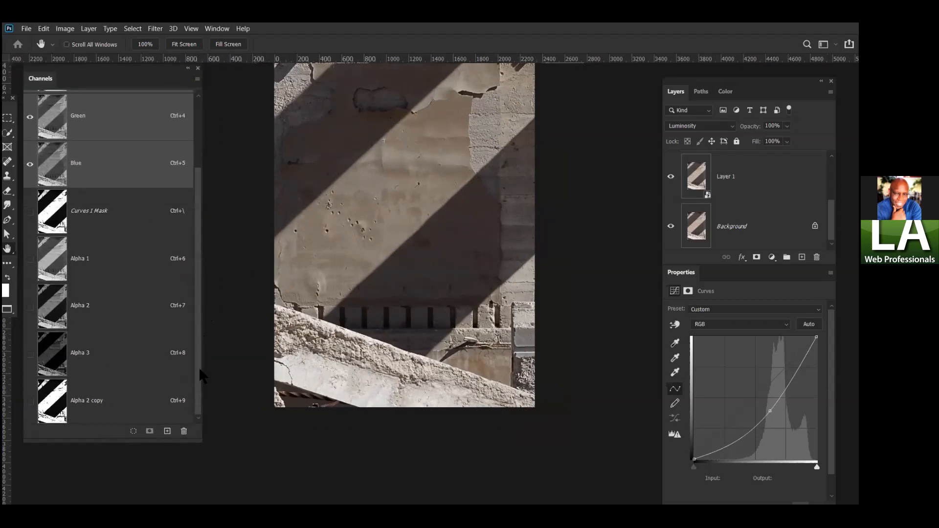
{"action": "left_click", "coordinate": [93, 360]}
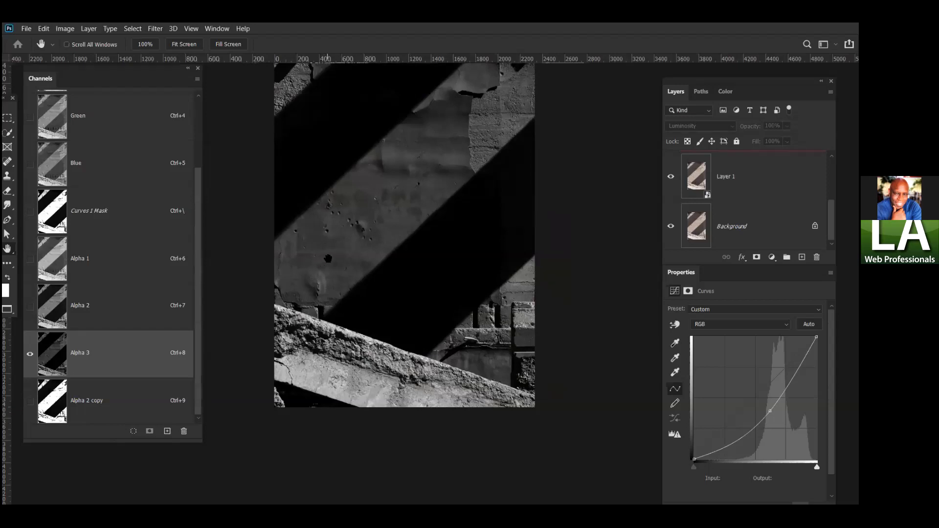
{"action": "key", "text": "b"}
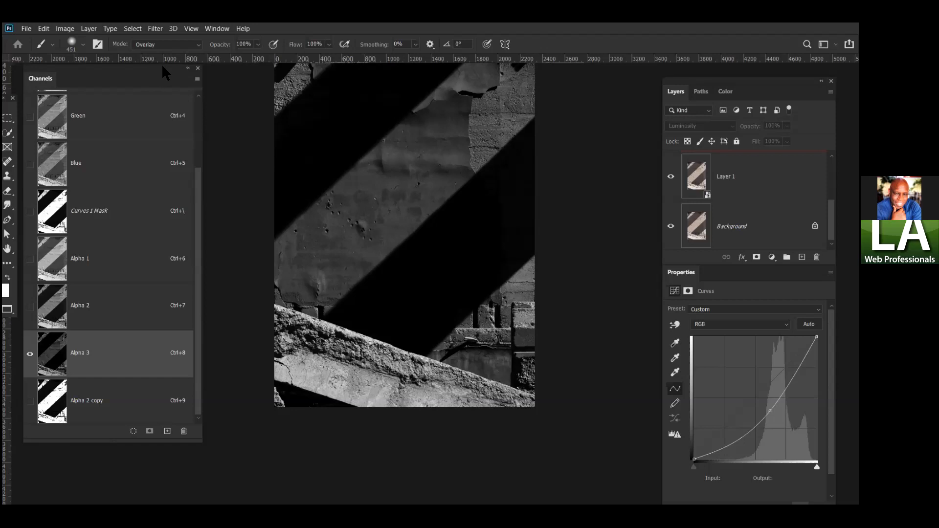
{"action": "left_click_drag", "start_coordinate": [142, 68], "coordinate": [197, 146]}
{"action": "left_click_drag", "start_coordinate": [6, 109], "coordinate": [55, 96]}
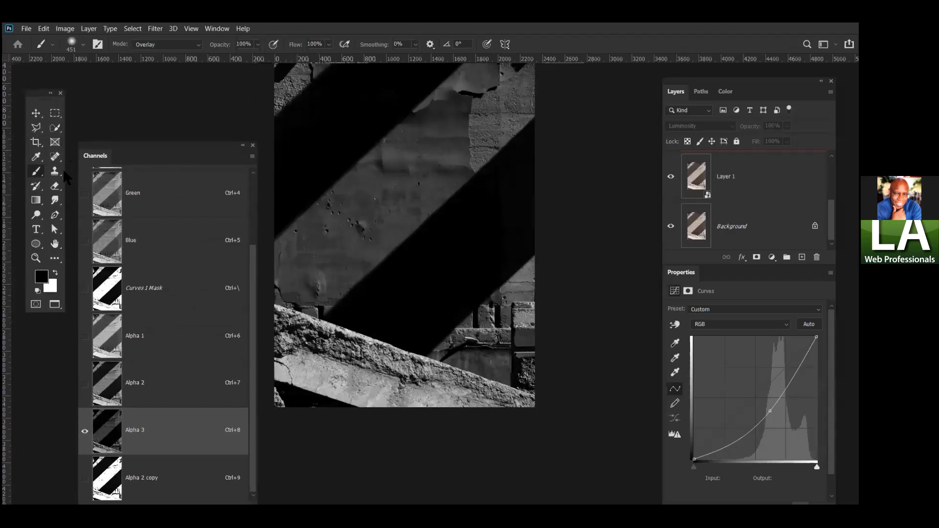
{"action": "left_click", "coordinate": [56, 272]}
{"action": "left_click_drag", "start_coordinate": [40, 98], "coordinate": [207, 96]}
{"action": "left_click", "coordinate": [144, 142]}
{"action": "left_click_drag", "start_coordinate": [143, 140], "coordinate": [67, 77]}
{"action": "left_click_drag", "start_coordinate": [199, 89], "coordinate": [191, 87]}
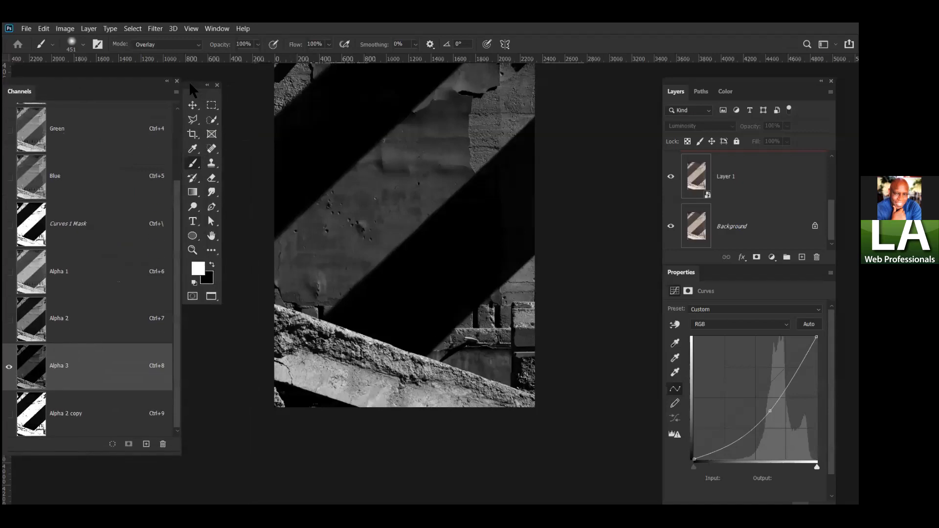
Step: Paint white over the diagonal concrete ledge in the Alpha 3 channel with a soft 173 px brush in Overlay mode
{"action": "key", "text": "ctrl+plus"}
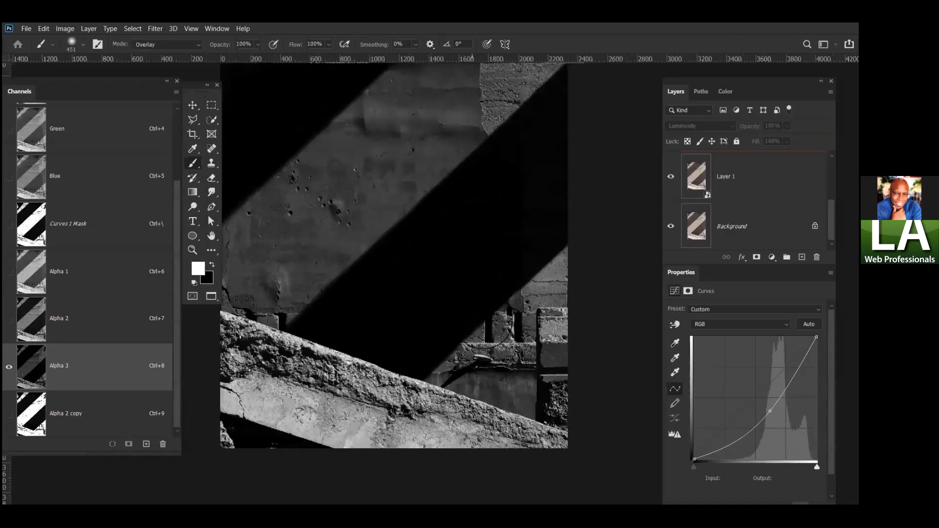
{"action": "mouse_move", "coordinate": [274, 339]}
{"action": "left_mouse_down"}
{"action": "mouse_move", "coordinate": [376, 283]}
{"action": "mouse_move", "coordinate": [360, 296]}
{"action": "left_mouse_up"}
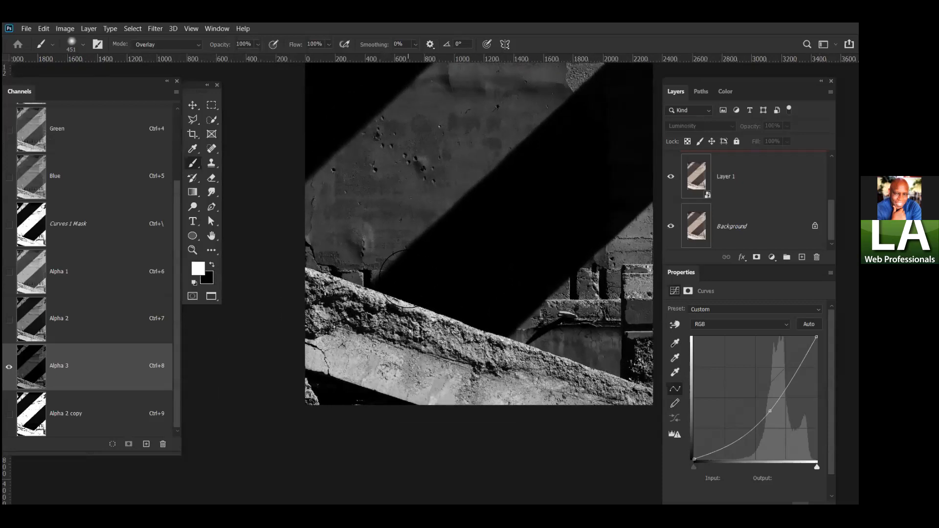
{"action": "mouse_move", "coordinate": [401, 276]}
{"action": "left_mouse_down"}
{"action": "mouse_move", "coordinate": [410, 239]}
{"action": "mouse_move", "coordinate": [389, 213]}
{"action": "left_mouse_up"}
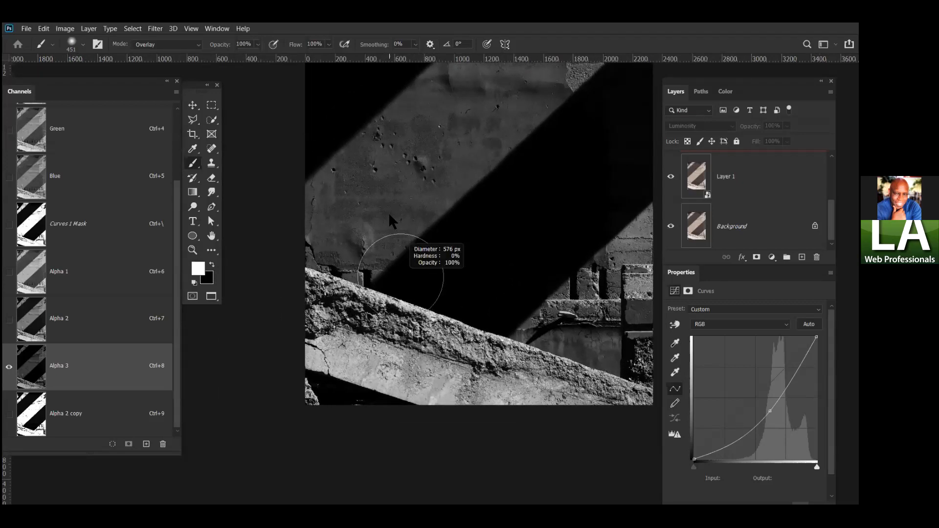
{"action": "left_click_drag", "start_coordinate": [402, 272], "coordinate": [355, 272]}
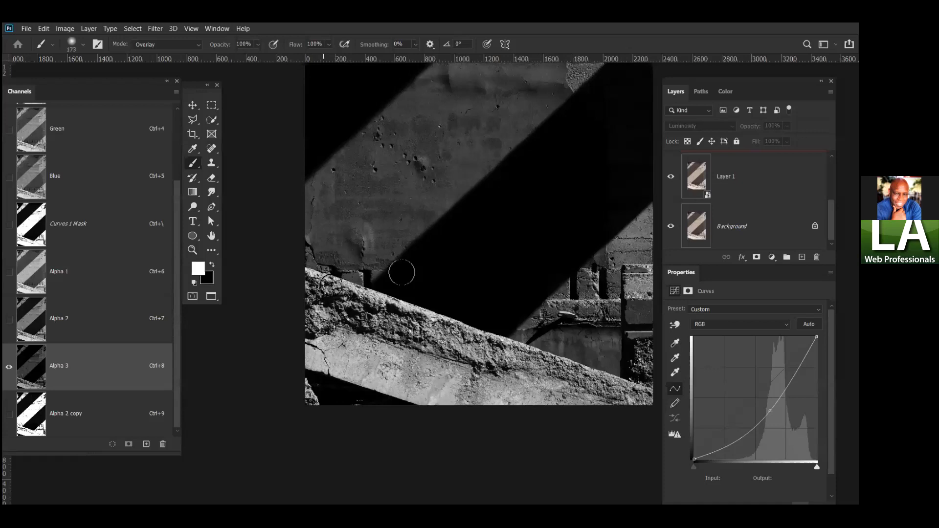
{"action": "left_click_drag", "start_coordinate": [291, 278], "coordinate": [602, 384]}
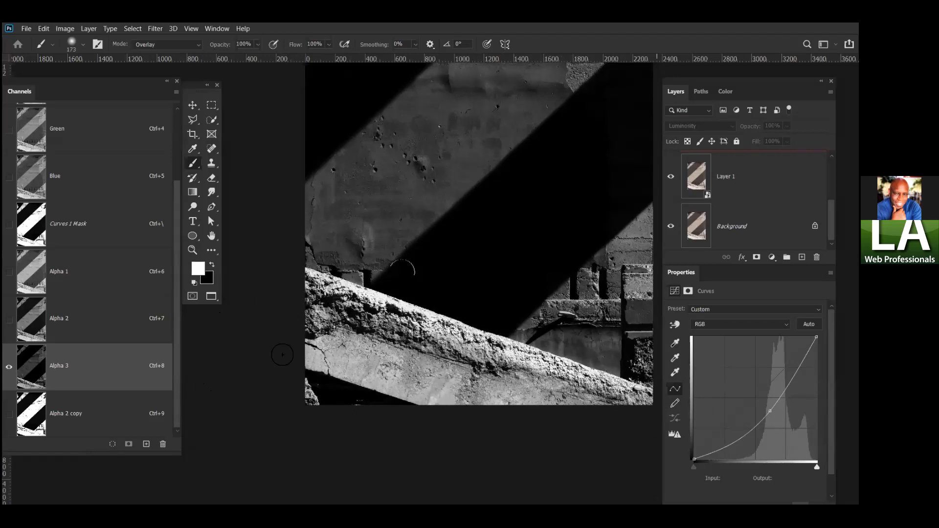
{"action": "mouse_move", "coordinate": [399, 391]}
{"action": "left_mouse_down"}
{"action": "mouse_move", "coordinate": [433, 406]}
{"action": "mouse_move", "coordinate": [377, 383]}
{"action": "left_mouse_up"}
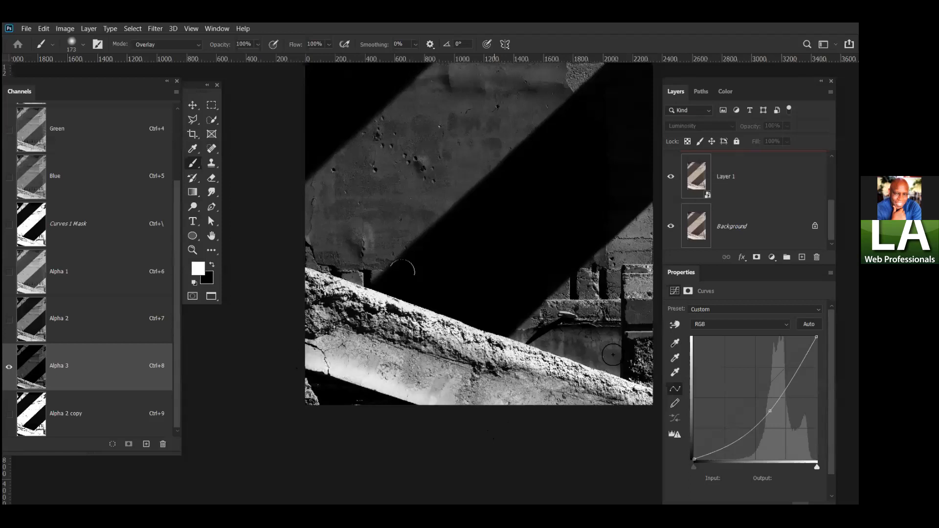
Step: Paint black over the wall area just above the concrete ledge in the Alpha 3 channel with a soft 470 px Overlay brush
{"action": "mouse_move", "coordinate": [445, 357]}
{"action": "left_mouse_down"}
{"action": "mouse_move", "coordinate": [451, 380]}
{"action": "mouse_move", "coordinate": [433, 375]}
{"action": "mouse_move", "coordinate": [443, 374]}
{"action": "left_mouse_up"}
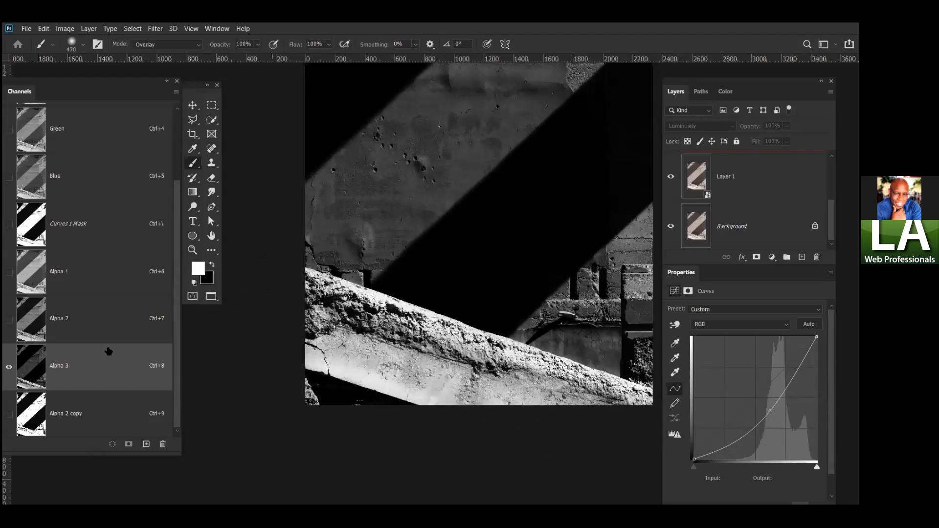
{"action": "mouse_move", "coordinate": [424, 288]}
{"action": "left_mouse_down"}
{"action": "mouse_move", "coordinate": [353, 313]}
{"action": "mouse_move", "coordinate": [404, 335]}
{"action": "left_mouse_up"}
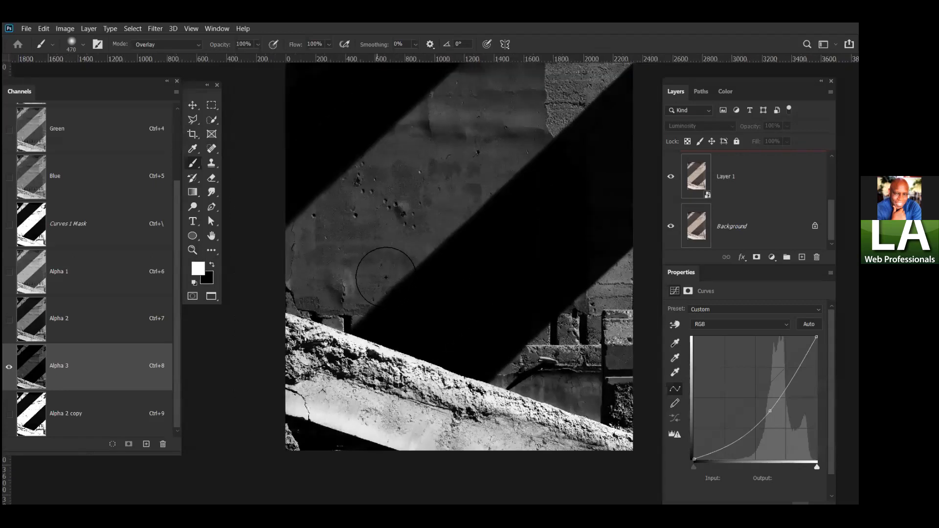
{"action": "key", "text": "x"}
{"action": "left_click_drag", "start_coordinate": [301, 293], "coordinate": [540, 367]}
{"action": "left_click_drag", "start_coordinate": [623, 356], "coordinate": [522, 336]}
{"action": "left_click_drag", "start_coordinate": [621, 363], "coordinate": [529, 337]}
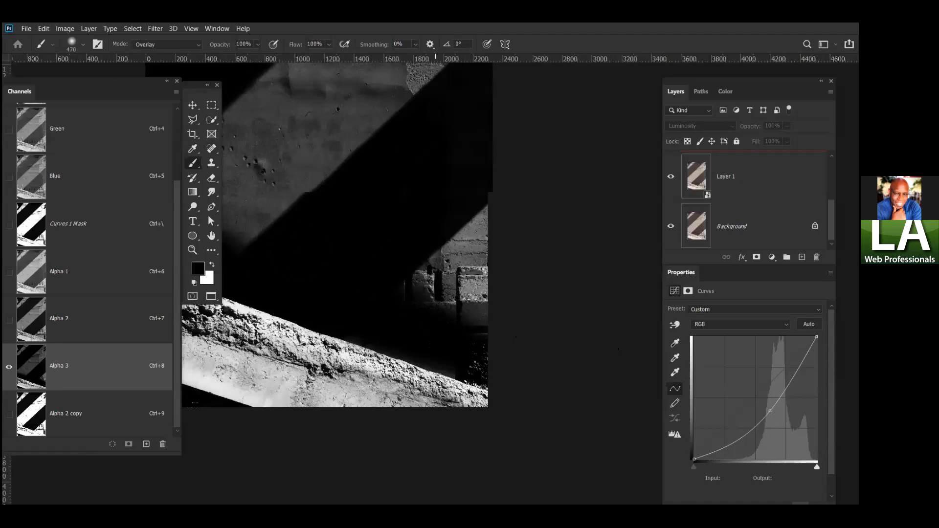
{"action": "left_click_drag", "start_coordinate": [408, 329], "coordinate": [624, 377]}
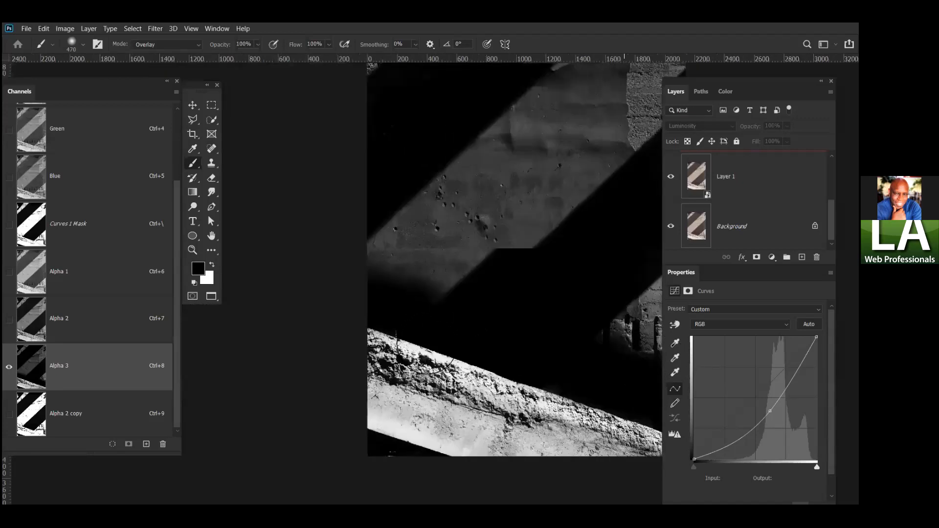
{"action": "left_click_drag", "start_coordinate": [426, 352], "coordinate": [384, 349]}
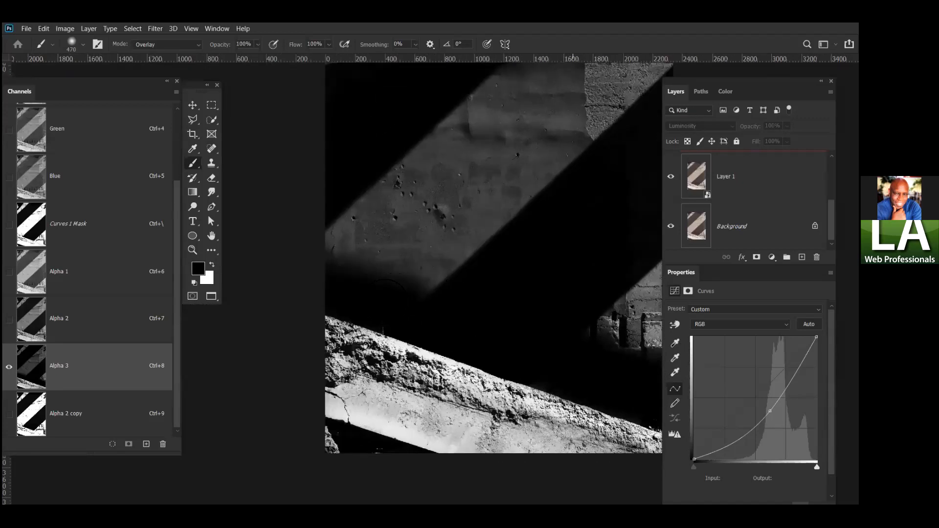
{"action": "left_click_drag", "start_coordinate": [386, 285], "coordinate": [382, 286]}
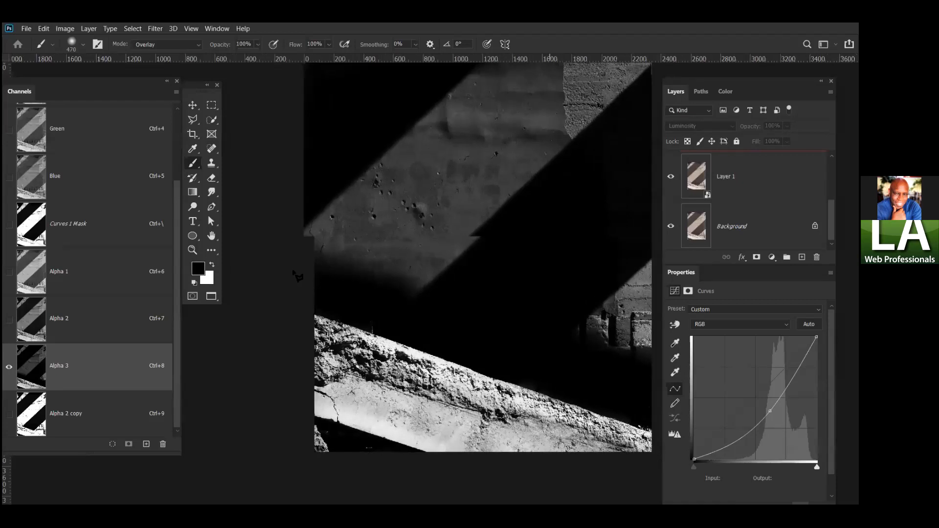
Step: Select the whole wall area above the ledge with the Polygonal Lasso and fill it with black in the Alpha 3 channel
{"action": "key", "text": "ctrl+minus"}
{"action": "key", "text": "l"}
{"action": "left_click", "coordinate": [327, 307]}
{"action": "left_click", "coordinate": [573, 393]}
{"action": "left_click", "coordinate": [605, 111]}
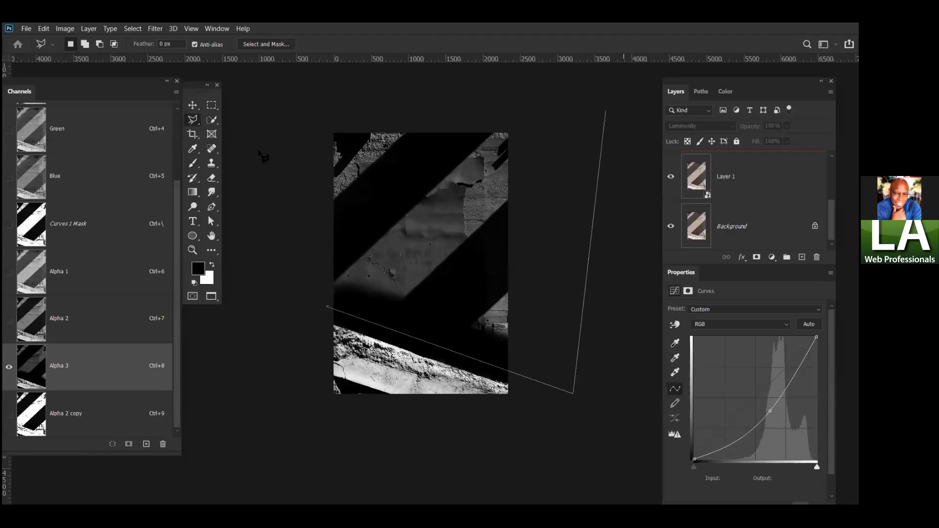
{"action": "left_click", "coordinate": [431, 71]}
{"action": "left_click", "coordinate": [287, 102]}
{"action": "left_click", "coordinate": [273, 185]}
{"action": "left_click", "coordinate": [294, 283]}
{"action": "double_click", "coordinate": [277, 374]}
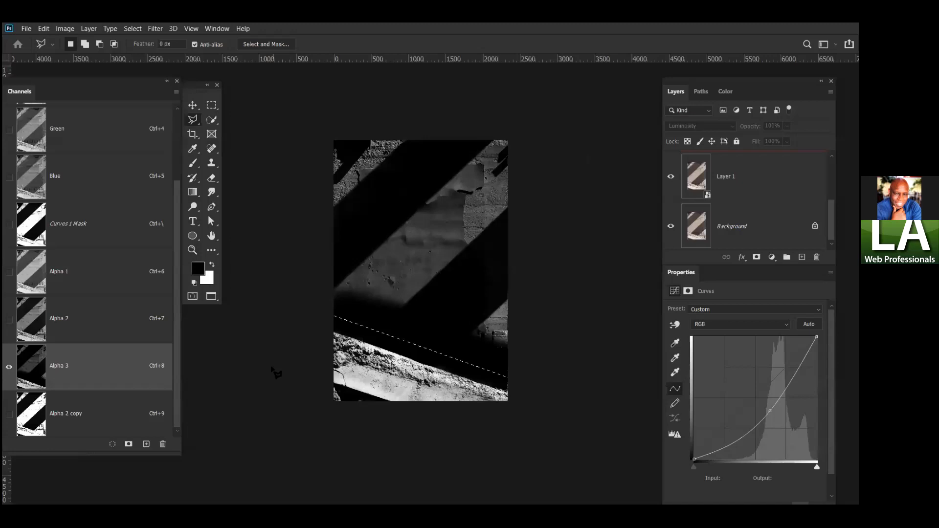
{"action": "key", "text": "alt"}
{"action": "key", "text": "alt+BackSpace"}
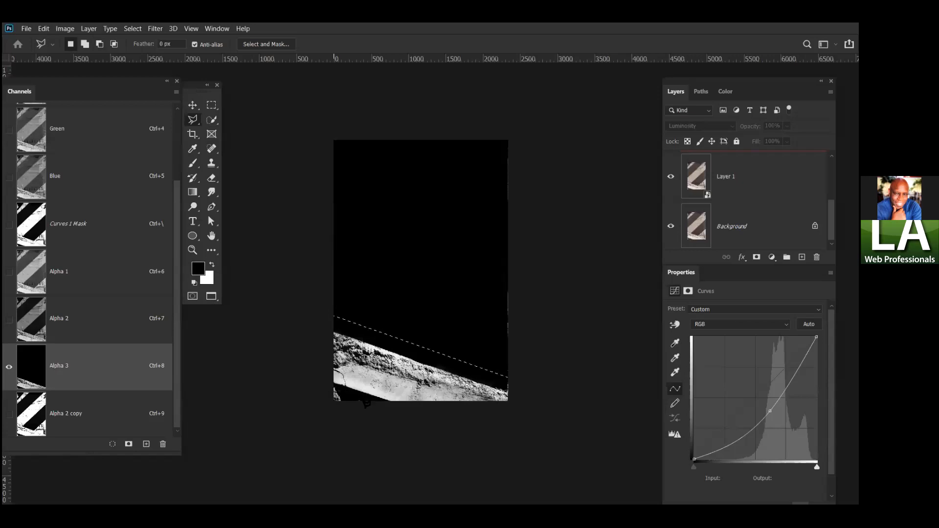
Step: Fill the dark corner below the ledge with black through a polygonal selection, and clear the selection
{"action": "left_click", "coordinate": [407, 408]}
{"action": "left_click", "coordinate": [360, 432]}
{"action": "left_click", "coordinate": [302, 430]}
{"action": "left_click", "coordinate": [299, 423]}
{"action": "left_click", "coordinate": [296, 403]}
{"action": "left_click", "coordinate": [332, 388]}
{"action": "key", "text": "alt"}
{"action": "left_click", "coordinate": [516, 387]}
{"action": "left_click", "coordinate": [567, 344]}
{"action": "left_click", "coordinate": [510, 323]}
{"action": "key", "text": "h"}
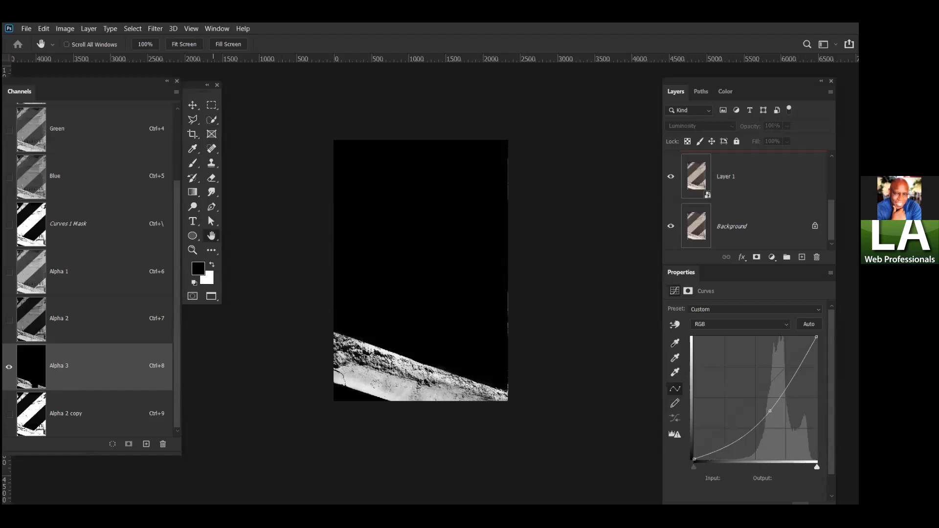
Step: Load the Alpha 3 channel as a selection and add a Curves adjustment layer masked by it above Layer 1
{"action": "left_click", "coordinate": [22, 383], "text": "ctrl"}
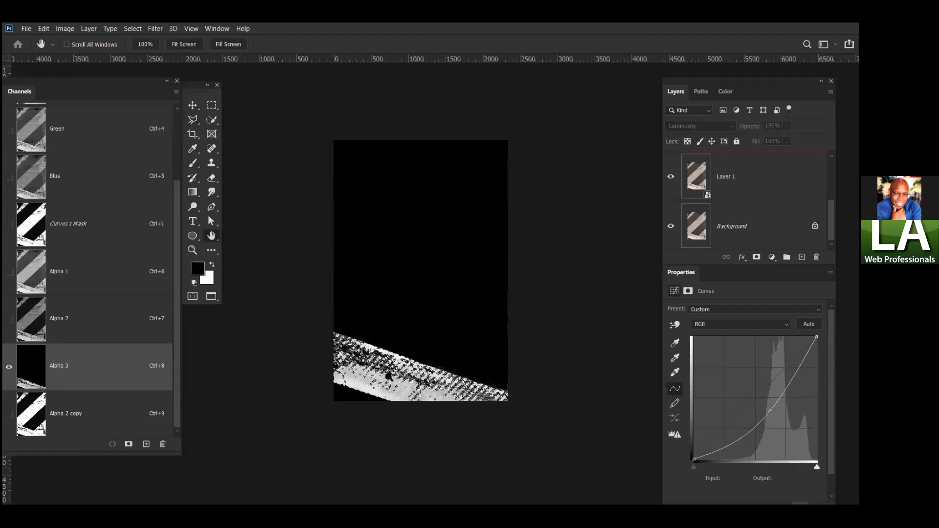
{"action": "left_click", "coordinate": [744, 174]}
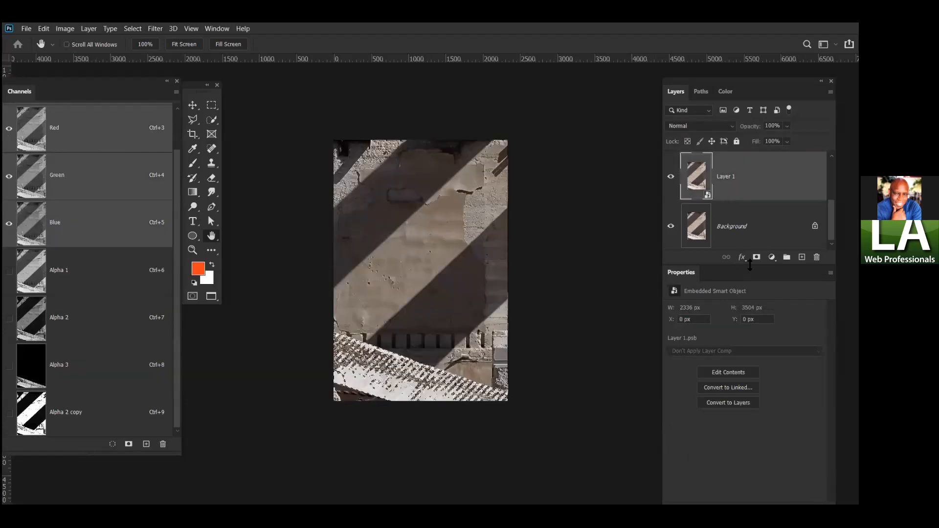
{"action": "left_click", "coordinate": [772, 257]}
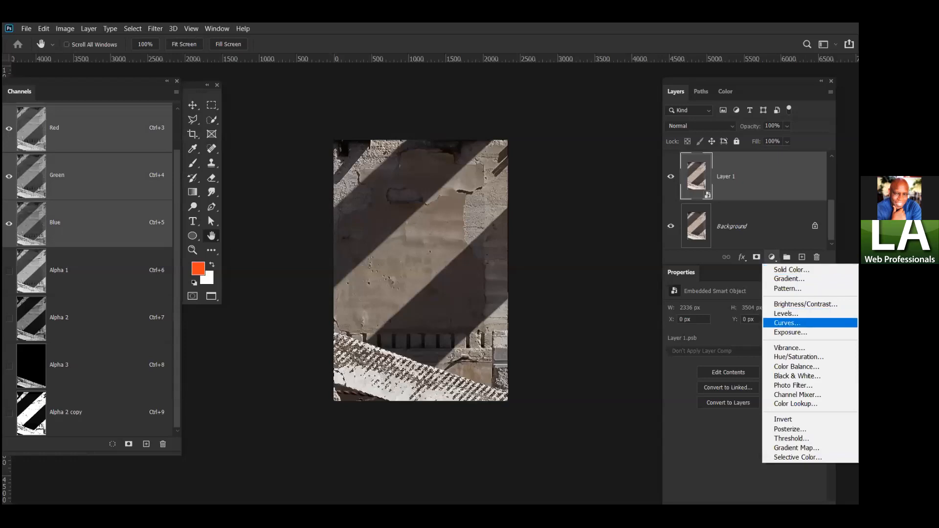
{"action": "left_click", "coordinate": [786, 323]}
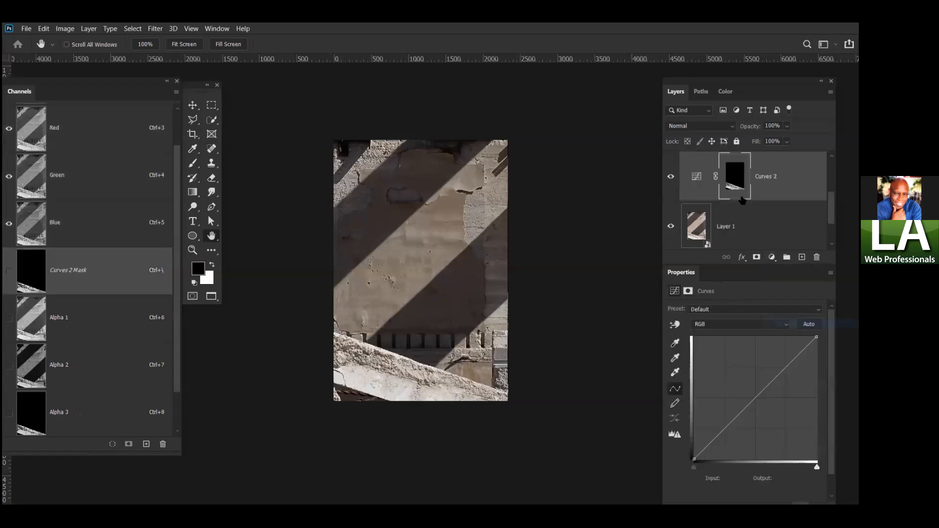
Step: Set the blend mode of the Curves 2 layer to Luminosity
{"action": "left_click", "coordinate": [696, 176]}
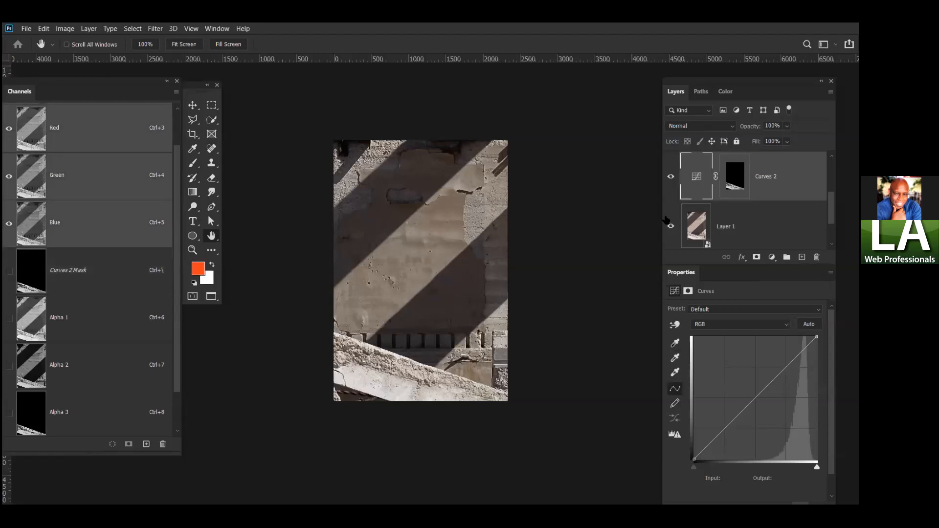
{"action": "left_click", "coordinate": [719, 127]}
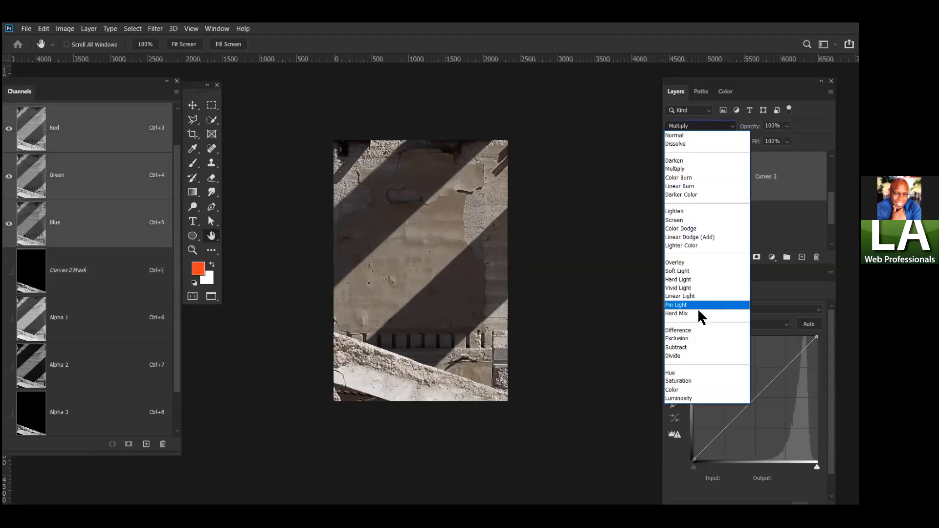
{"action": "left_click", "coordinate": [704, 398]}
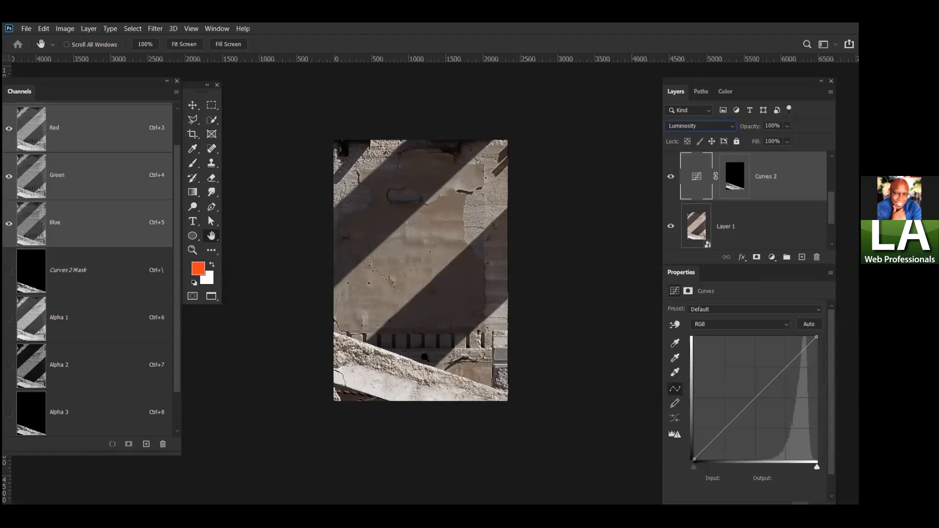
Step: Darken the ledge by pulling the RGB curve's midpoint down to input 154, output 101
{"action": "key", "text": "ctrl+plus"}
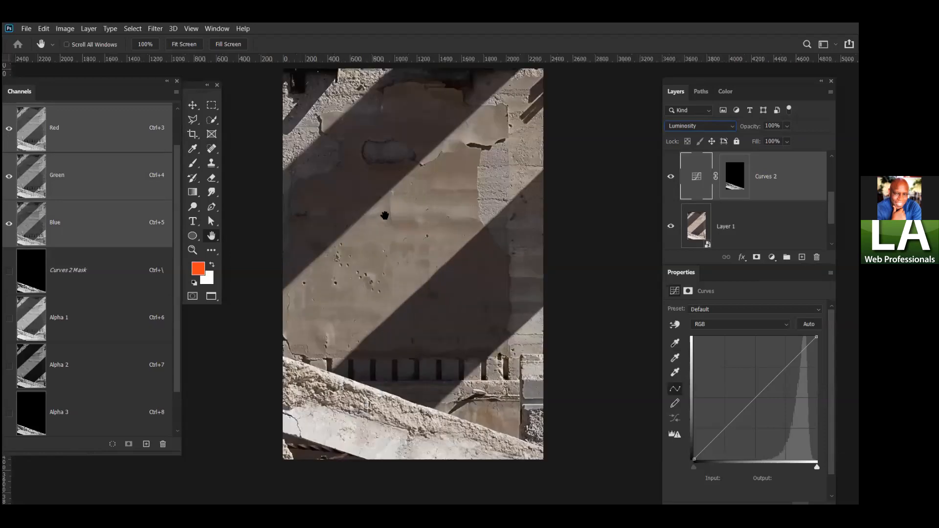
{"action": "key", "text": "ctrl+plus"}
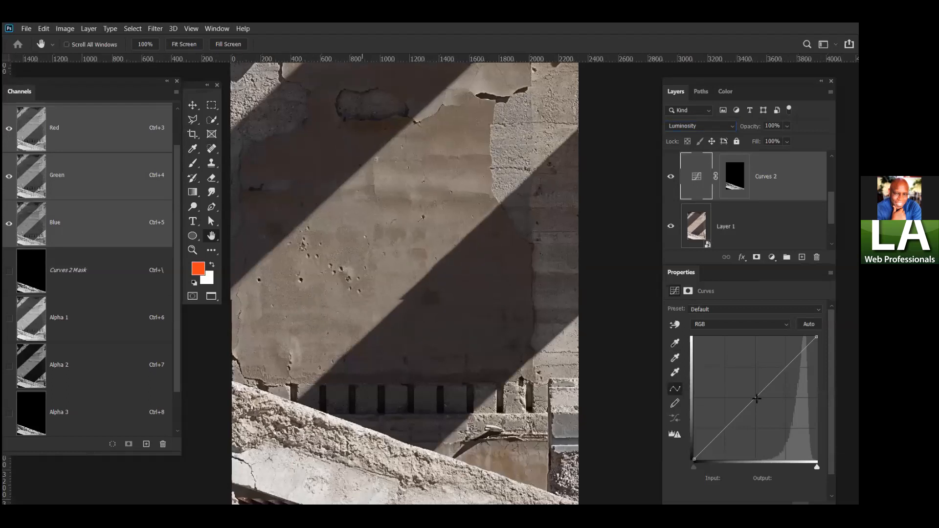
{"action": "left_click_drag", "start_coordinate": [373, 382], "coordinate": [397, 216]}
{"action": "left_click_drag", "start_coordinate": [786, 368], "coordinate": [775, 412]}
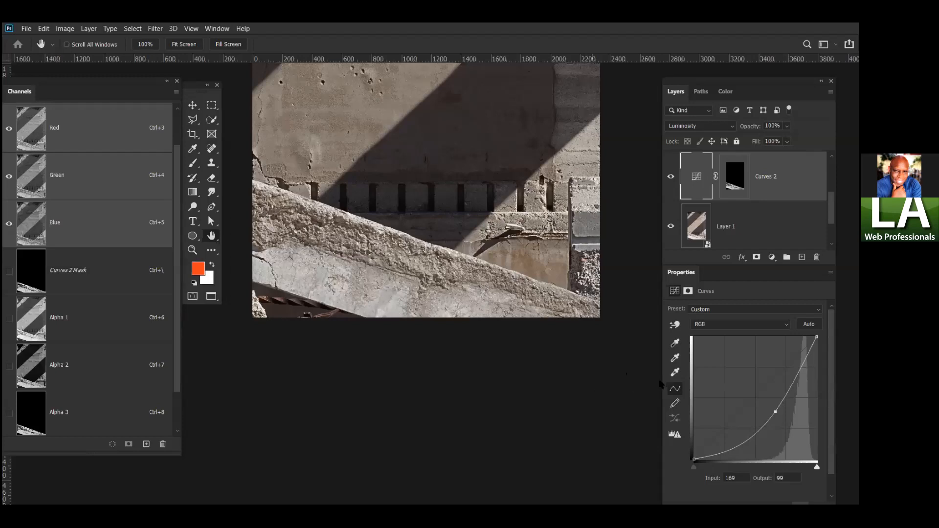
{"action": "left_click_drag", "start_coordinate": [767, 411], "coordinate": [764, 411]}
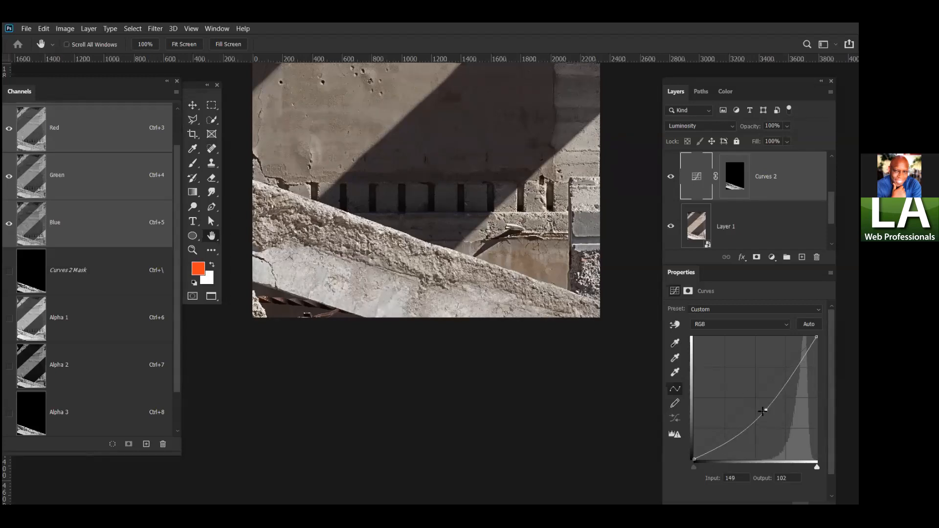
Step: Compare the ledge with and without the Curves 2 layer, leaving the layer shown
{"action": "left_click", "coordinate": [671, 178]}
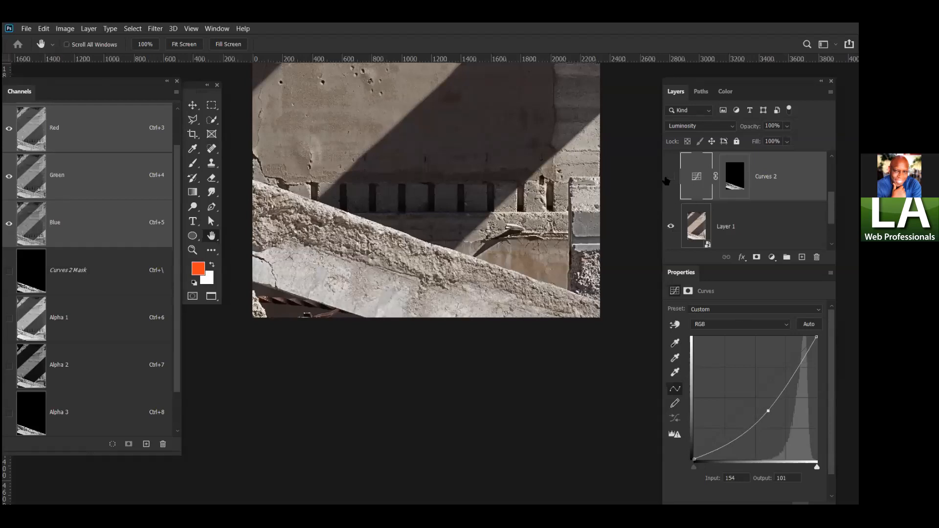
{"action": "left_click", "coordinate": [668, 177]}
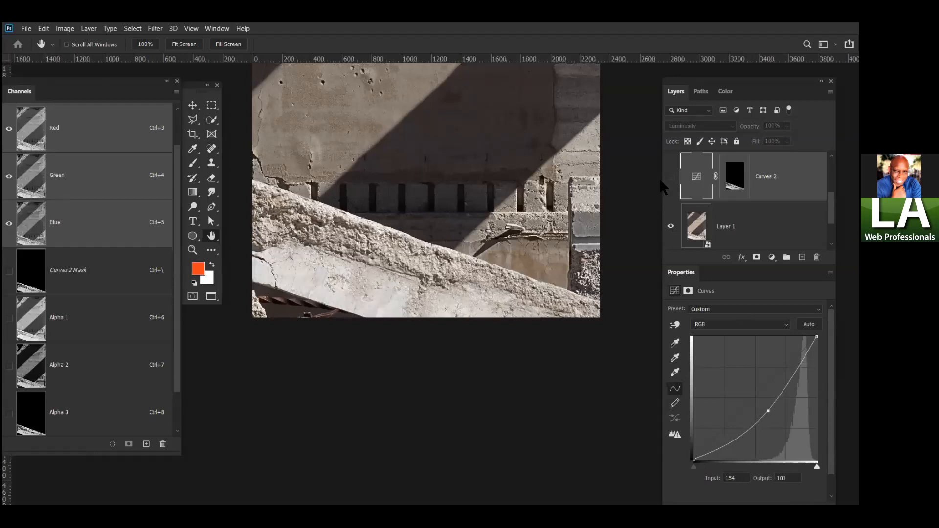
{"action": "left_click", "coordinate": [671, 178]}
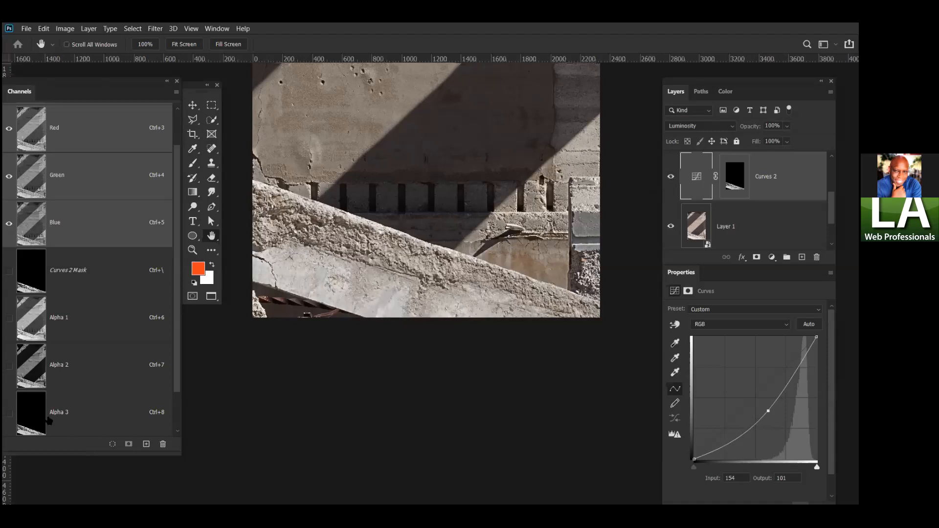
Step: Load the Alpha 3 channel as a selection and save it as a new alpha channel, with the Channels panel closer to the image
{"action": "left_click_drag", "start_coordinate": [83, 80], "coordinate": [132, 66]}
{"action": "left_click", "coordinate": [82, 412], "text": "ctrl"}
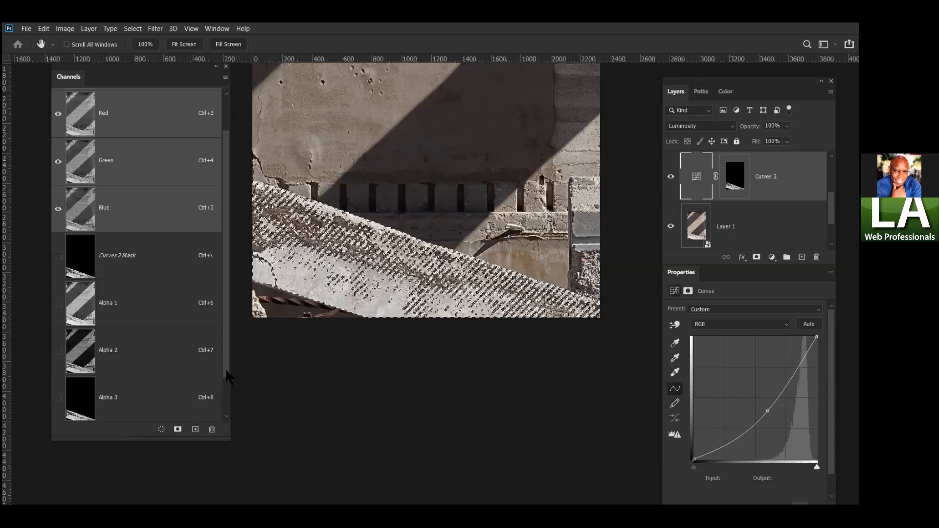
{"action": "scroll", "coordinate": [229, 427], "scroll_direction": "down", "scroll_amount": 2}
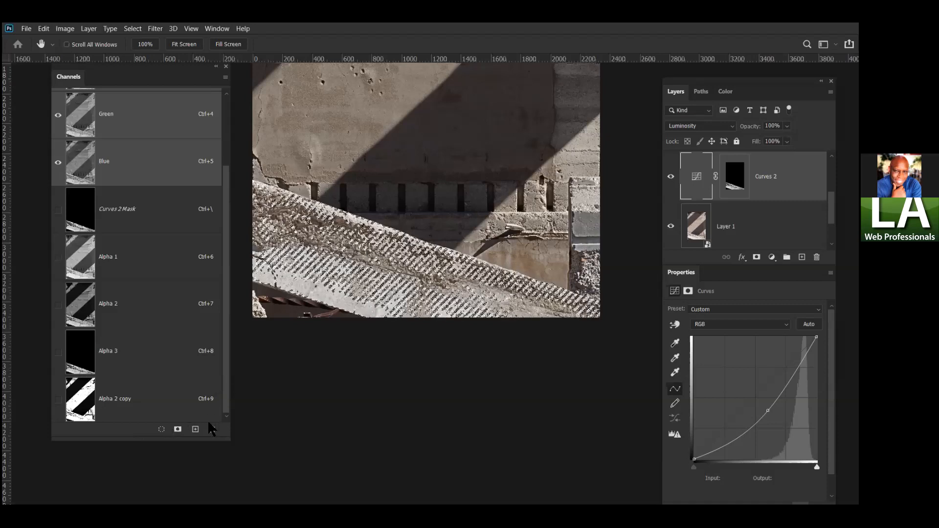
{"action": "left_click", "coordinate": [177, 430]}
Step: Display the Alpha 3 channel alone and examine the whole ledge mask fitted to the screen
{"action": "key", "text": "ctrl+8"}
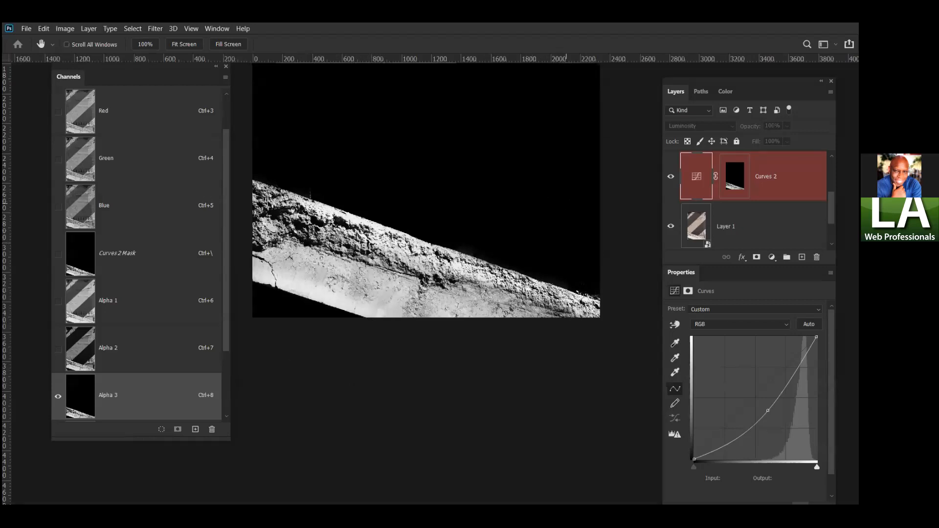
{"action": "left_click_drag", "start_coordinate": [616, 182], "coordinate": [606, 362]}
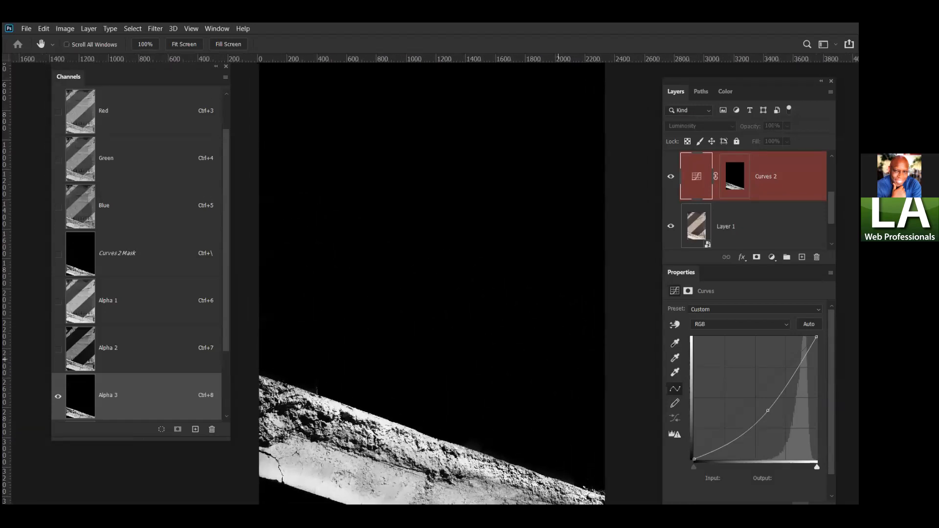
{"action": "key", "text": "ctrl+0"}
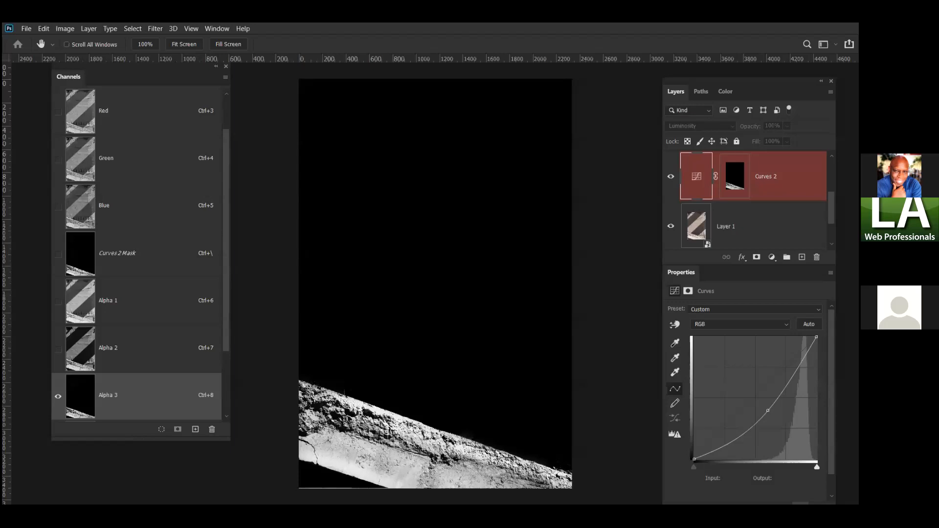
Step: Switch to the Opera browser, maximize its window and open the 10 Minute Timer video from the Google results
{"action": "left_click_drag", "start_coordinate": [858, 100], "coordinate": [386, 112]}
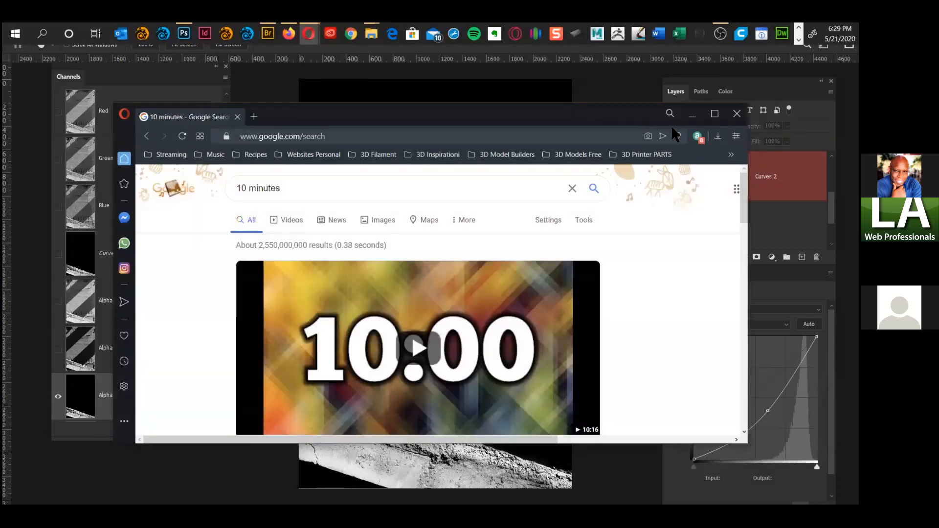
{"action": "left_click", "coordinate": [715, 114]}
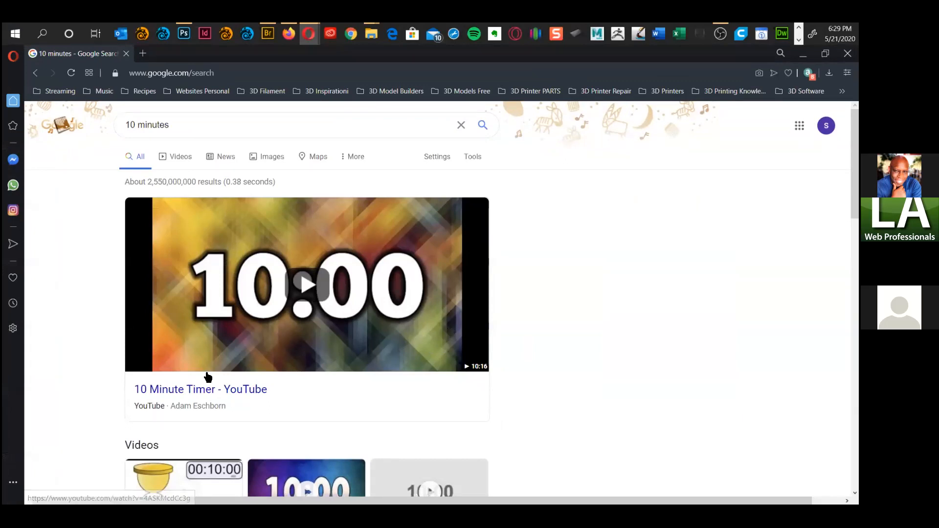
{"action": "left_click", "coordinate": [154, 358]}
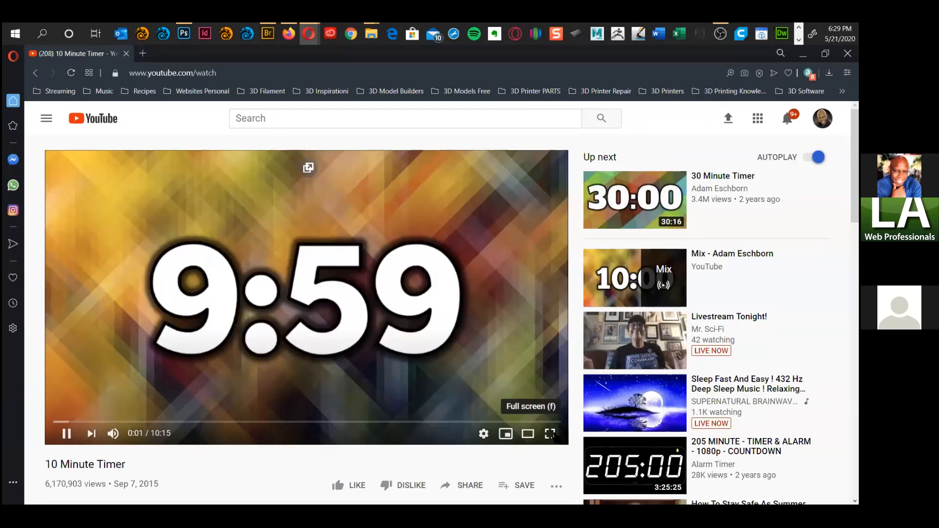
Step: Show the 10 Minute Timer video in full screen and pause it, rewound to its start
{"action": "left_click", "coordinate": [550, 433]}
{"action": "left_click", "coordinate": [21, 469]}
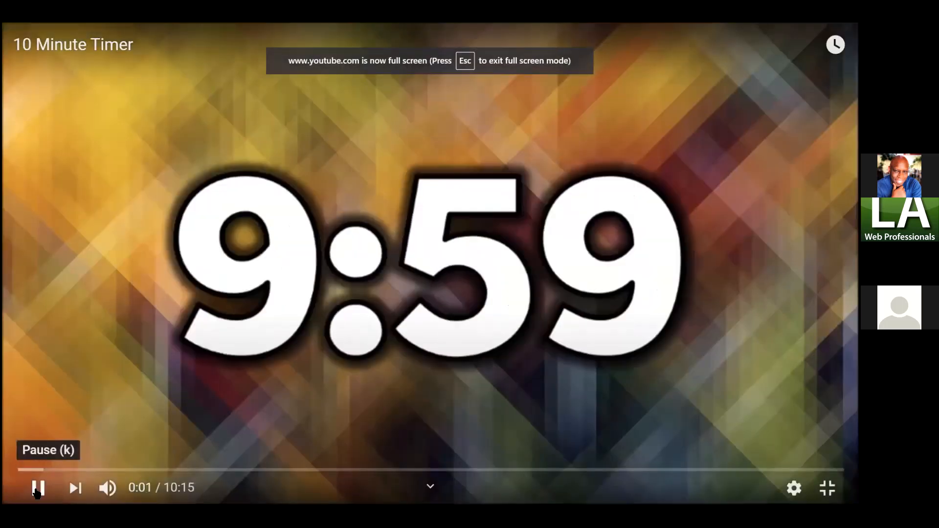
{"action": "left_click", "coordinate": [38, 488]}
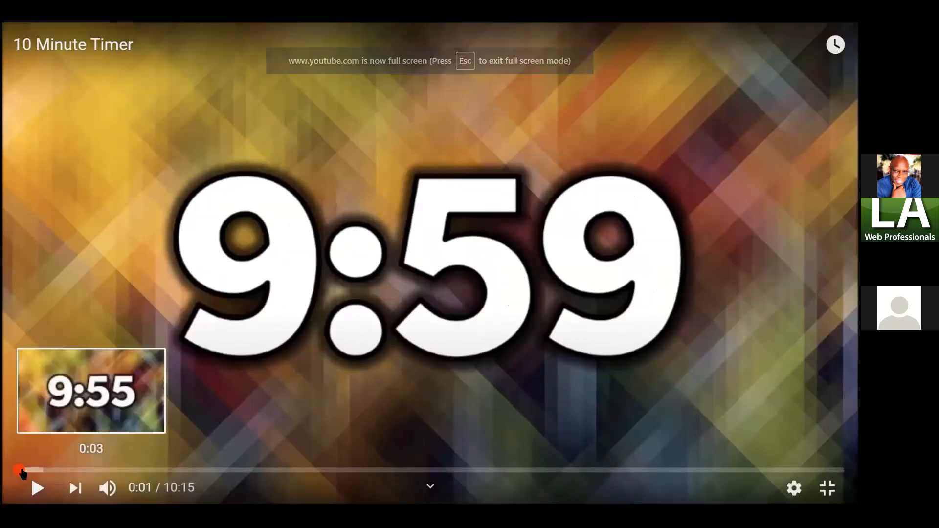
{"action": "left_click", "coordinate": [19, 470]}
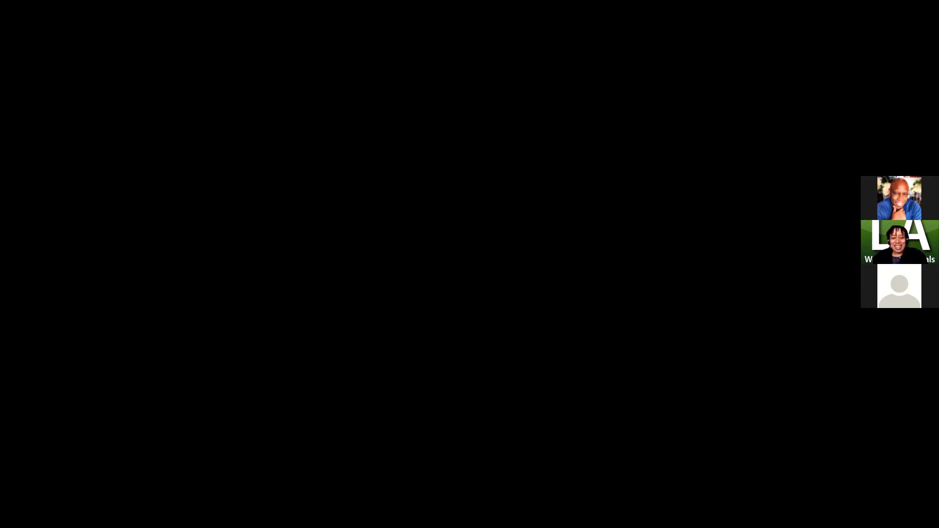
Step: Switch to Bridge and look through the photo thumbnails in the Luminosity Masking folder for the next image
{"action": "left_click_drag", "start_coordinate": [543, 390], "coordinate": [540, 375]}
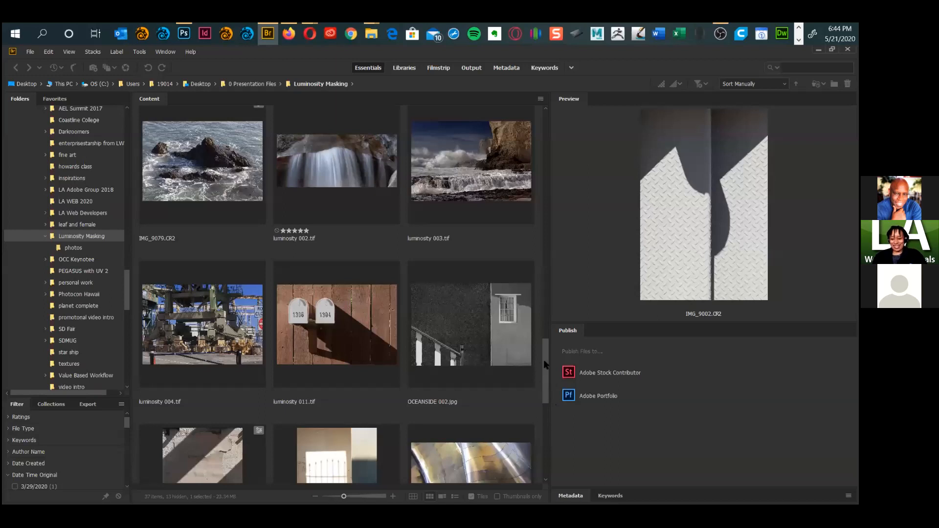
{"action": "scroll", "coordinate": [545, 362], "scroll_direction": "up", "scroll_amount": 2}
{"action": "scroll", "coordinate": [545, 362], "scroll_direction": "up", "scroll_amount": 3}
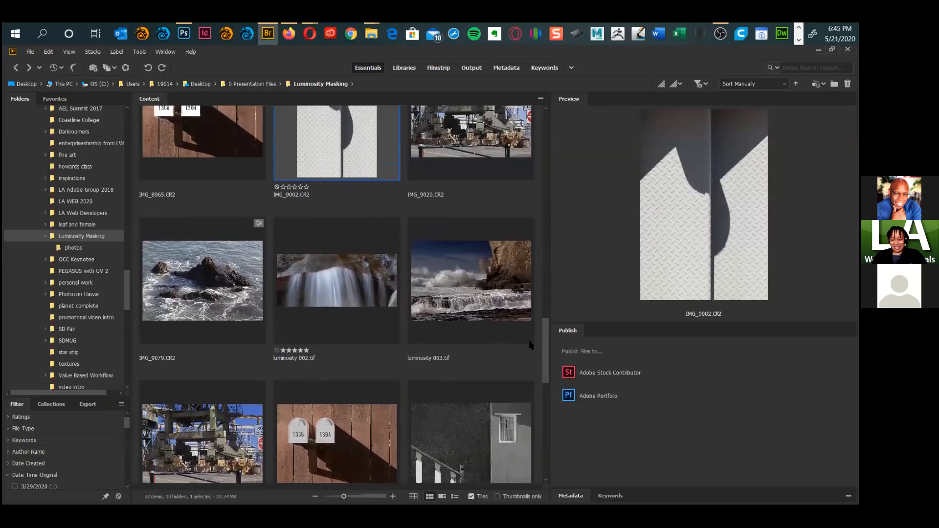
{"action": "scroll", "coordinate": [532, 349], "scroll_direction": "down", "scroll_amount": 4}
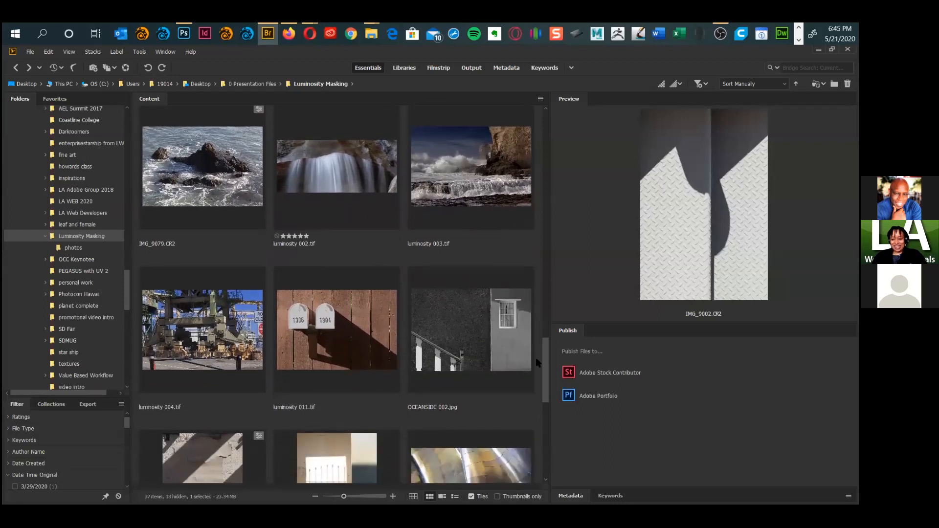
{"action": "scroll", "coordinate": [538, 362], "scroll_direction": "up", "scroll_amount": 1}
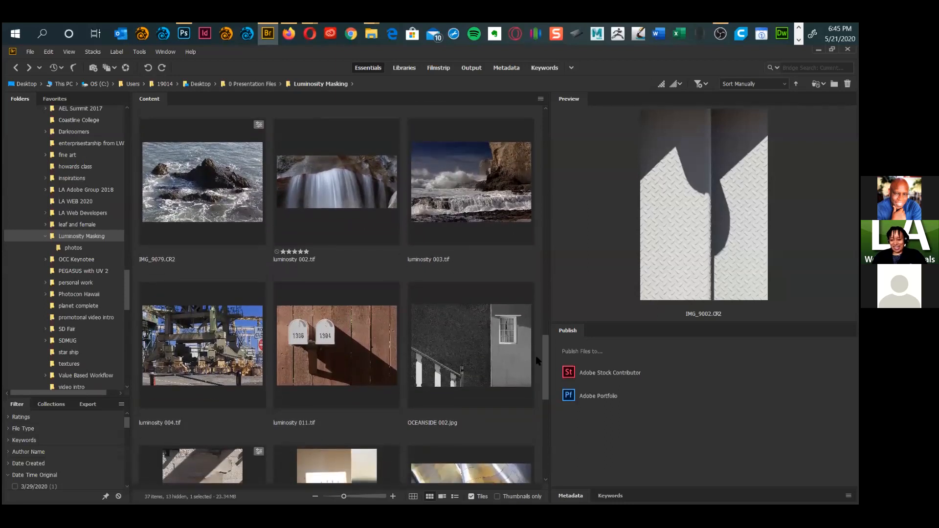
{"action": "scroll", "coordinate": [541, 366], "scroll_direction": "down", "scroll_amount": 3}
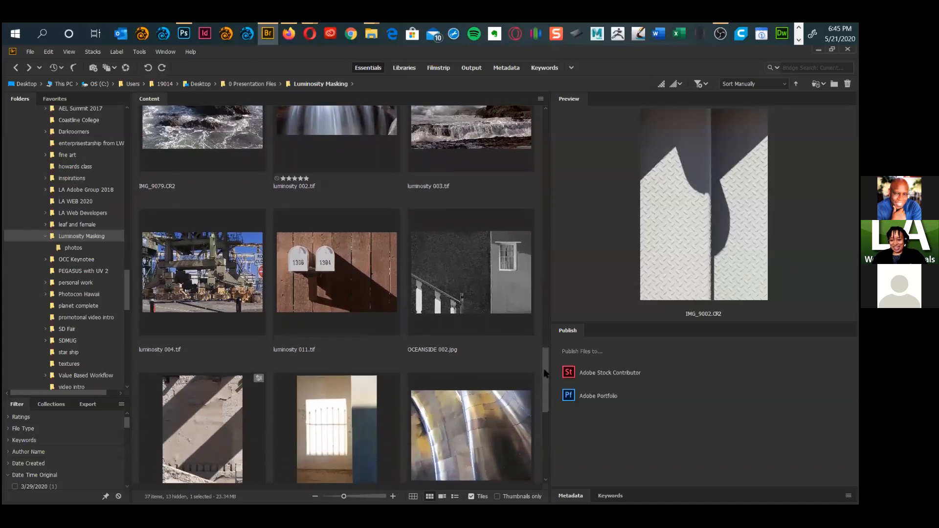
{"action": "mouse_move", "coordinate": [545, 373]}
{"action": "left_mouse_down"}
{"action": "mouse_move", "coordinate": [551, 385]}
{"action": "mouse_move", "coordinate": [533, 368]}
{"action": "mouse_move", "coordinate": [547, 382]}
{"action": "left_mouse_up"}
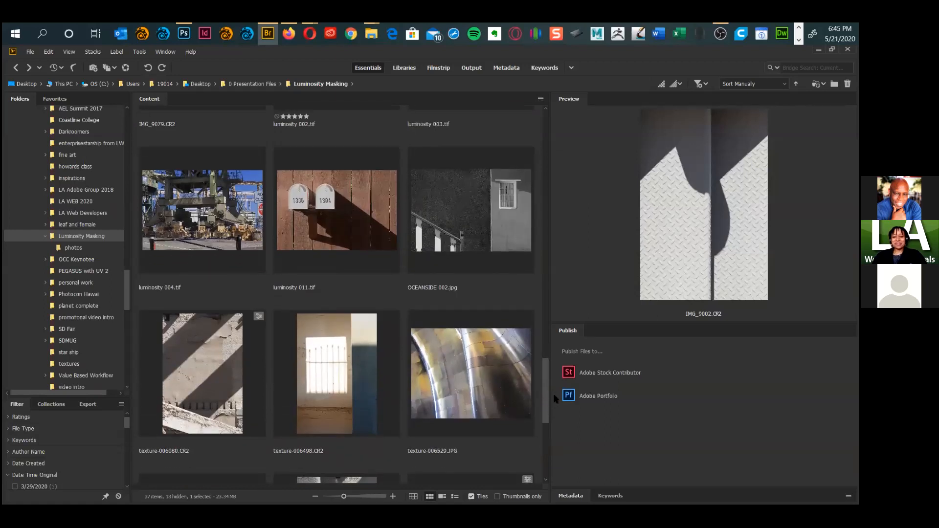
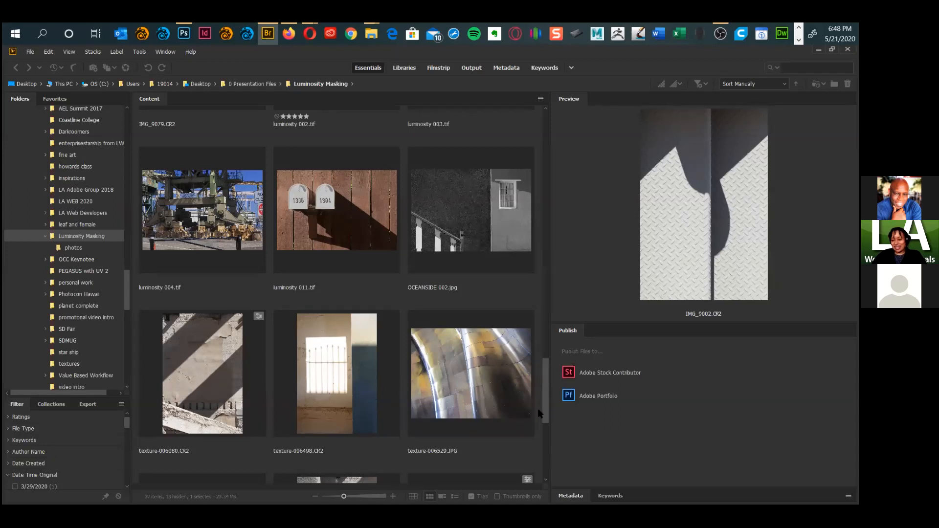
{"action": "scroll", "coordinate": [520, 390], "scroll_direction": "down", "scroll_amount": 1}
{"action": "scroll", "coordinate": [520, 390], "scroll_direction": "down", "scroll_amount": 3}
{"action": "scroll", "coordinate": [513, 380], "scroll_direction": "up", "scroll_amount": 3}
{"action": "scroll", "coordinate": [521, 424], "scroll_direction": "down", "scroll_amount": 3}
{"action": "scroll", "coordinate": [520, 429], "scroll_direction": "down", "scroll_amount": 3}
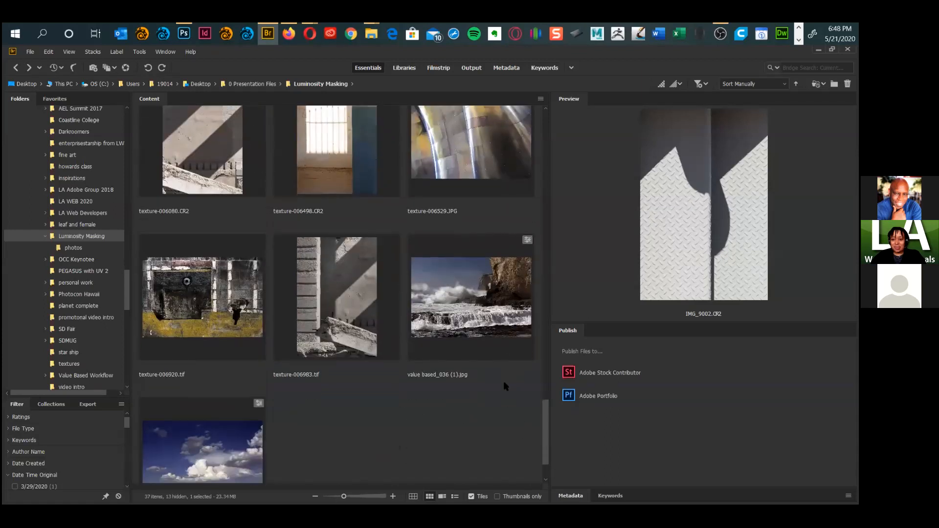
{"action": "scroll", "coordinate": [501, 383], "scroll_direction": "up", "scroll_amount": 6}
{"action": "scroll", "coordinate": [341, 412], "scroll_direction": "down", "scroll_amount": 1}
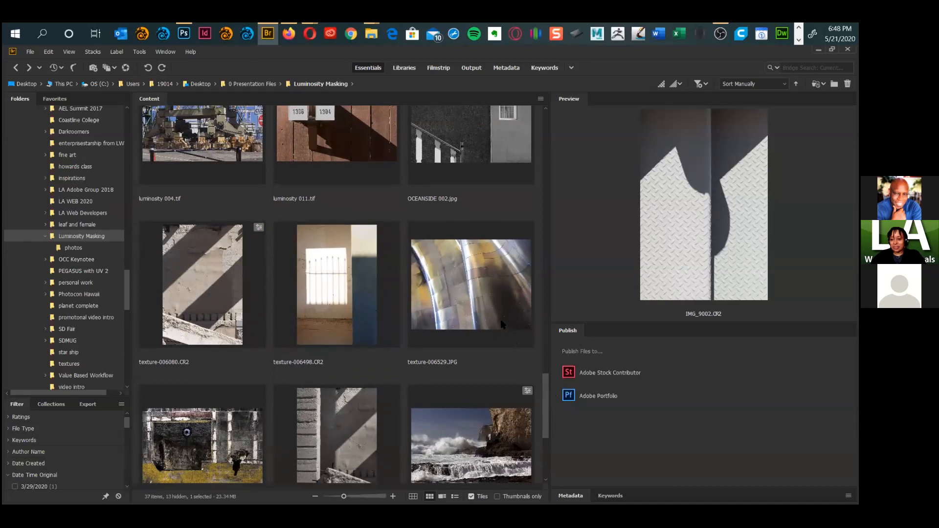
{"action": "scroll", "coordinate": [337, 283], "scroll_direction": "up", "scroll_amount": 5}
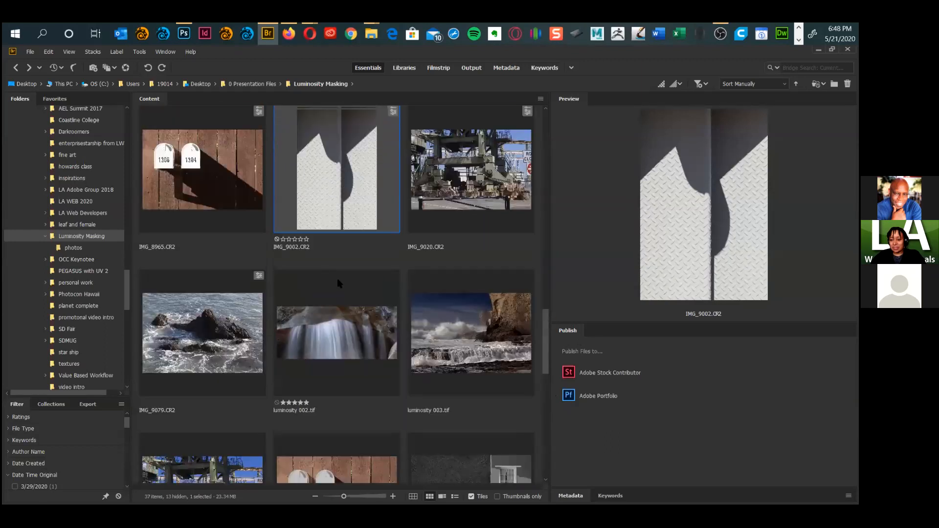
{"action": "scroll", "coordinate": [342, 293], "scroll_direction": "up", "scroll_amount": 3}
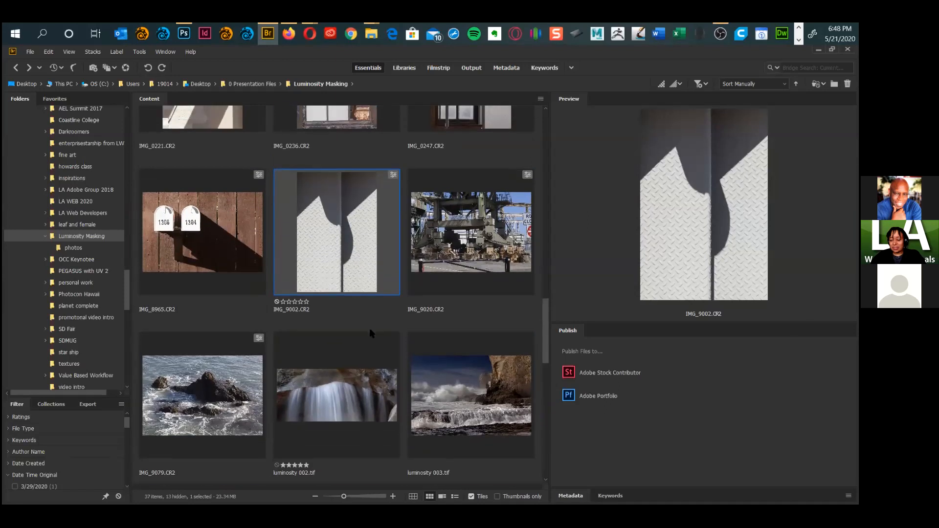
Step: Jump to Angels Falls 2.jpg and preview it at full screen briefly
{"action": "key", "text": "a"}
{"action": "key", "text": "space"}
{"action": "key", "text": "space"}
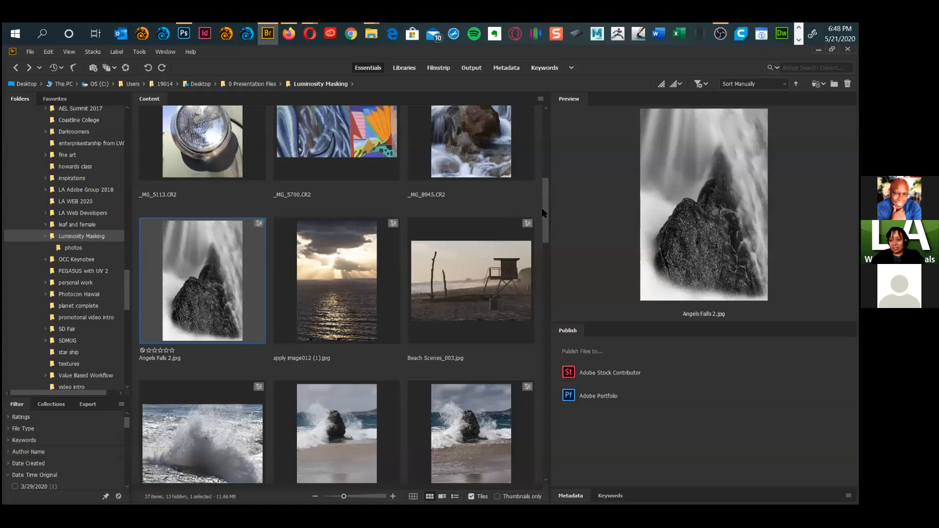
{"action": "scroll", "coordinate": [542, 211], "scroll_direction": "up", "scroll_amount": 2}
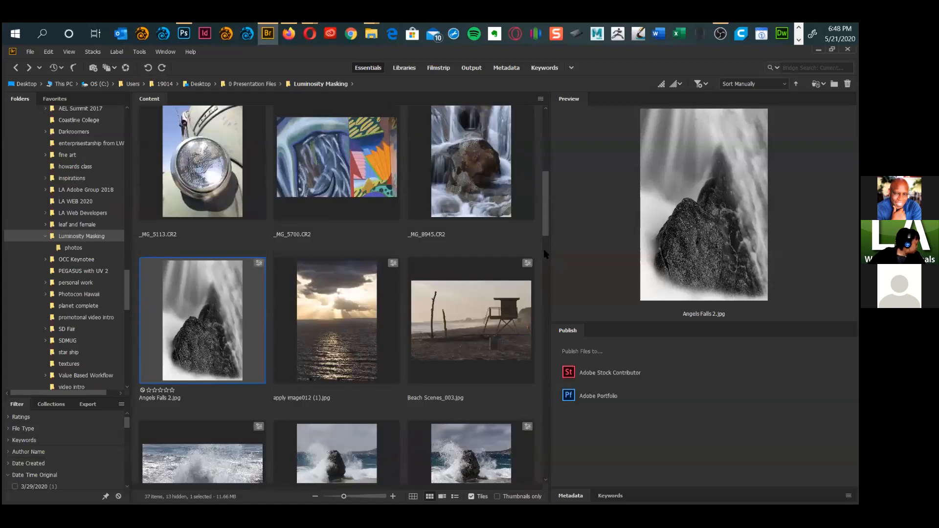
Step: Select IMG_9002.CR2 and examine its shadows and textured metal in a full-screen preview
{"action": "scroll", "coordinate": [544, 248], "scroll_direction": "down", "scroll_amount": 6}
{"action": "scroll", "coordinate": [328, 370], "scroll_direction": "down", "scroll_amount": 8}
{"action": "left_click", "coordinate": [395, 439]}
{"action": "key", "text": "space"}
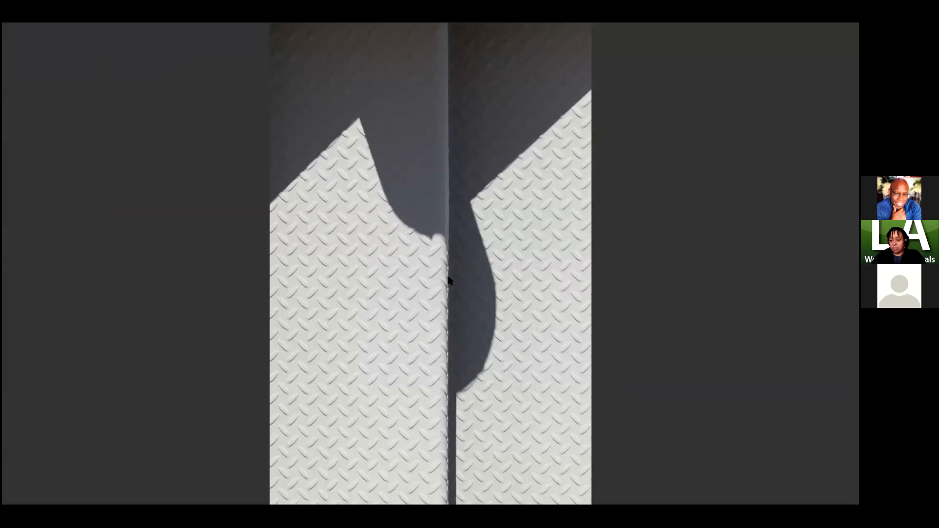
{"action": "key", "text": "space"}
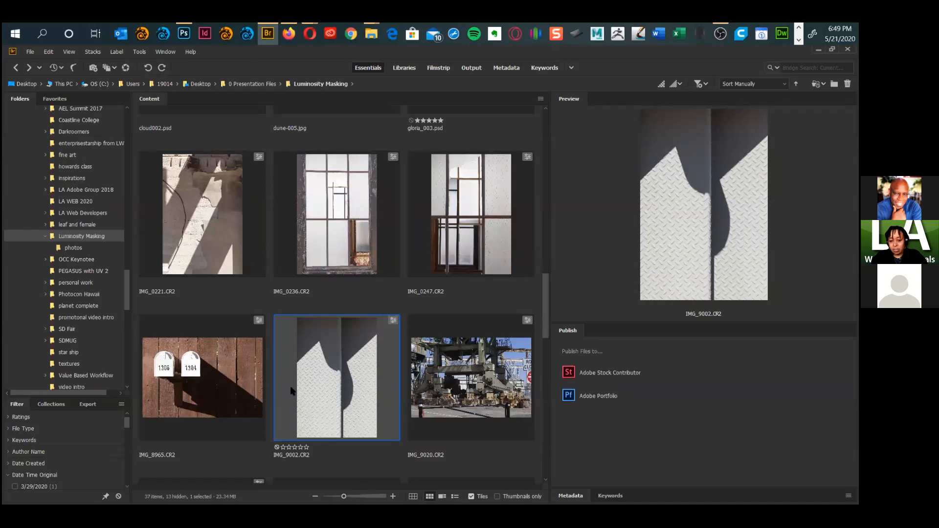
Step: Open IMG_9002.CR2 through Camera Raw into Photoshop as a Smart Object, after checking its lens corrections
{"action": "double_click", "coordinate": [327, 396]}
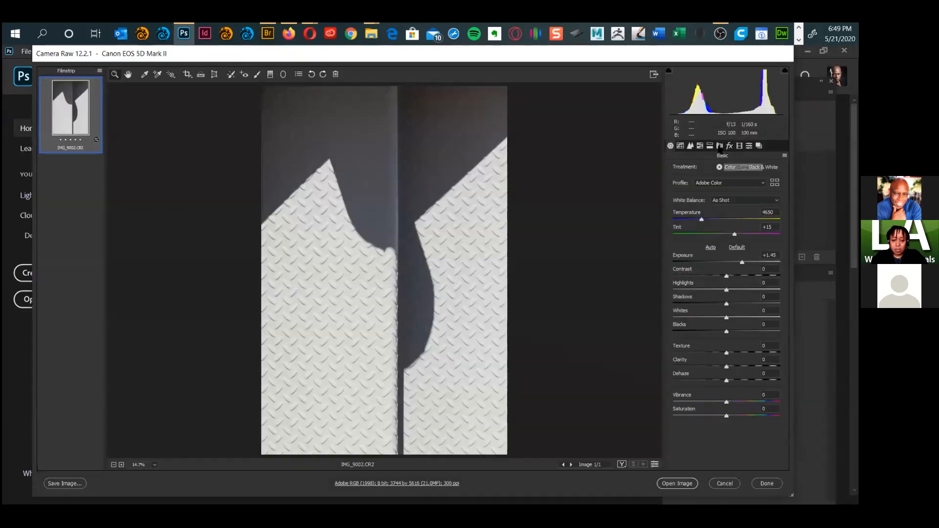
{"action": "left_click", "coordinate": [720, 146]}
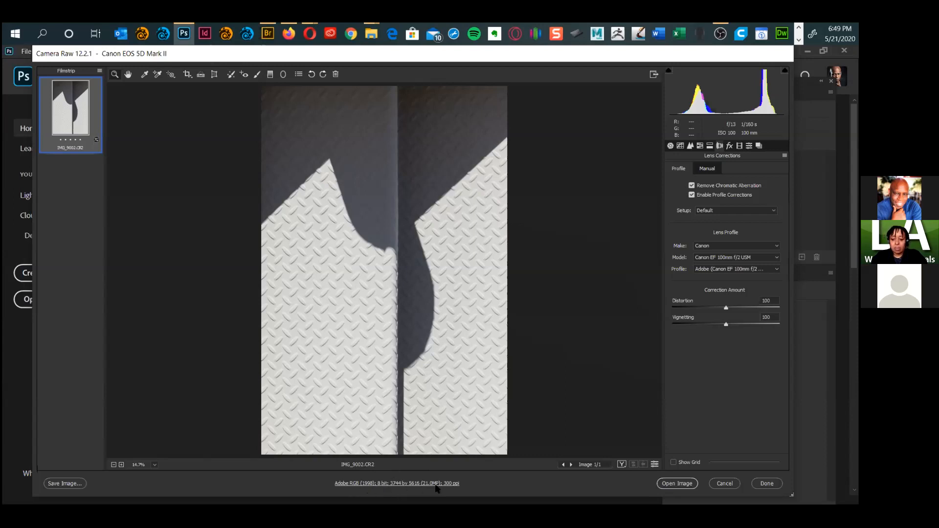
{"action": "left_click", "coordinate": [393, 484]}
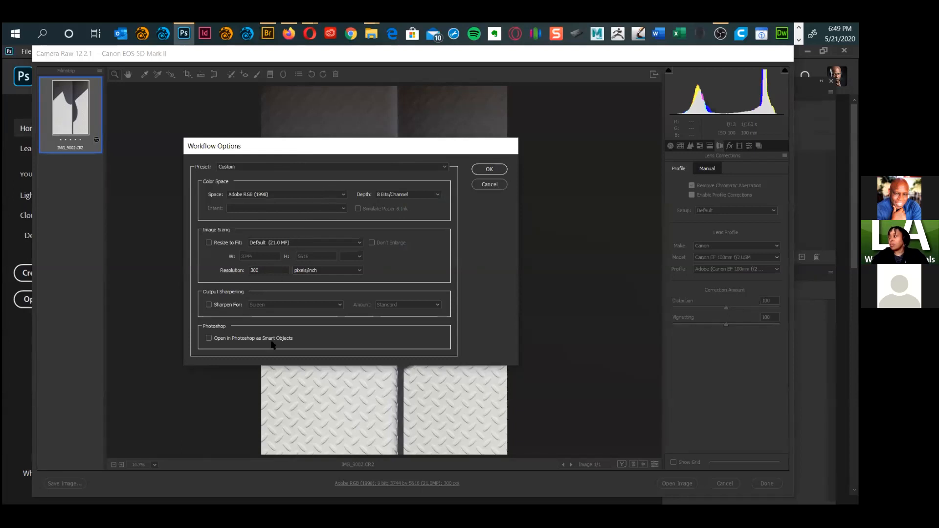
{"action": "left_click", "coordinate": [209, 338]}
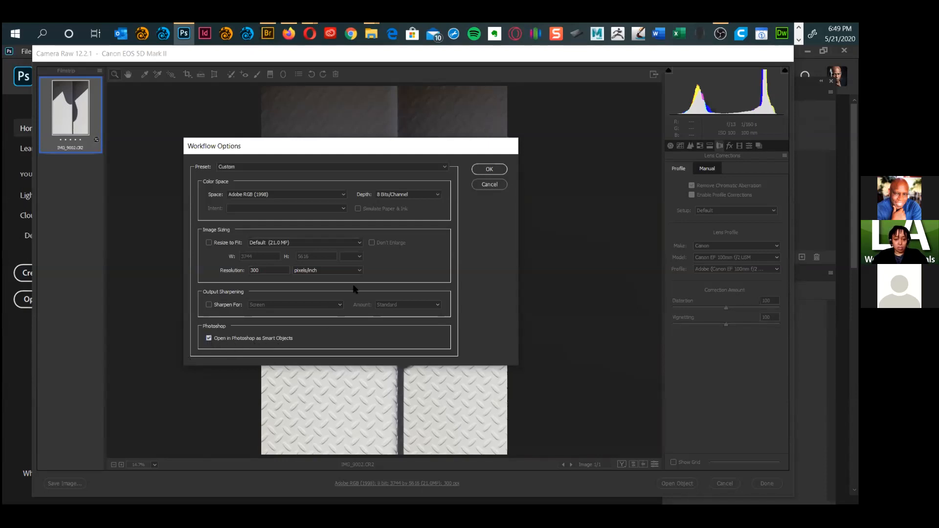
{"action": "left_click", "coordinate": [488, 170]}
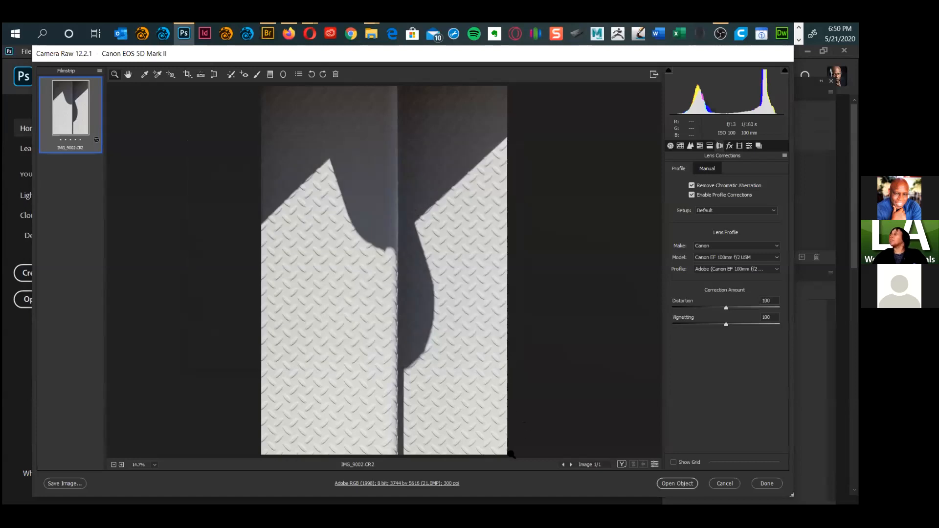
{"action": "left_click", "coordinate": [677, 483]}
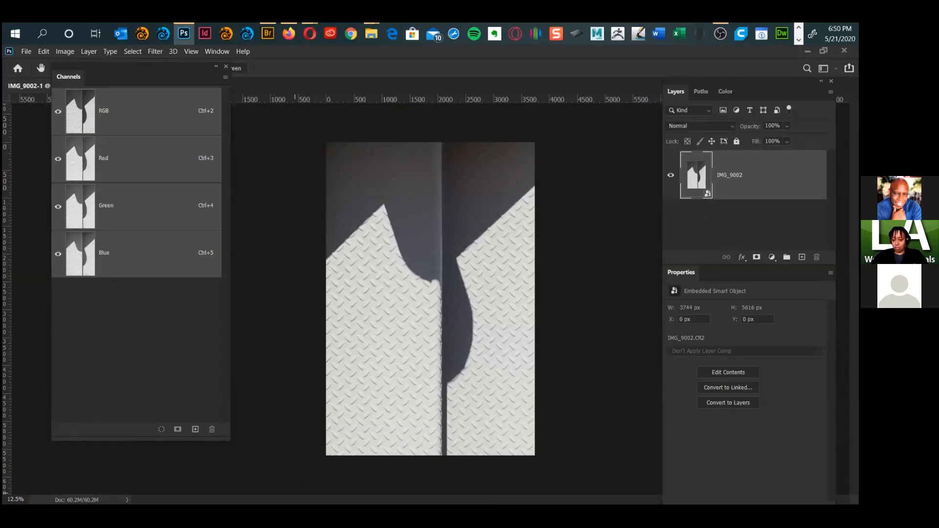
Step: Display the Red, Green and Blue channels one at a time, with the Channels panel shortened and moved closer to the image
{"action": "left_click", "coordinate": [130, 172]}
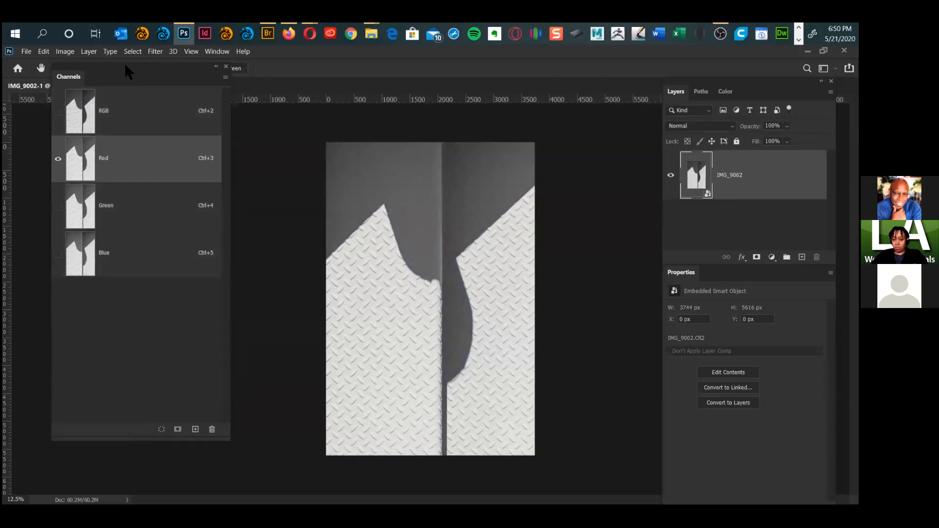
{"action": "left_click_drag", "start_coordinate": [125, 64], "coordinate": [159, 92]}
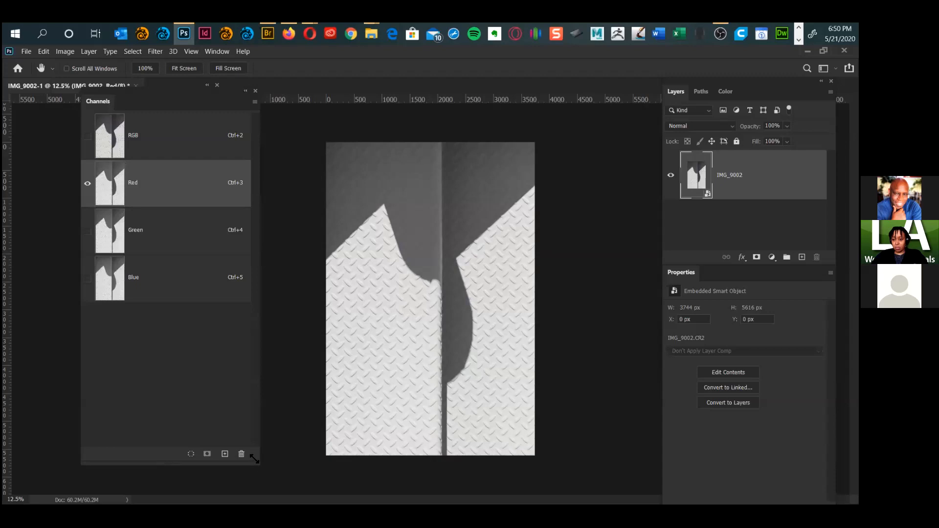
{"action": "left_click_drag", "start_coordinate": [244, 437], "coordinate": [251, 368]}
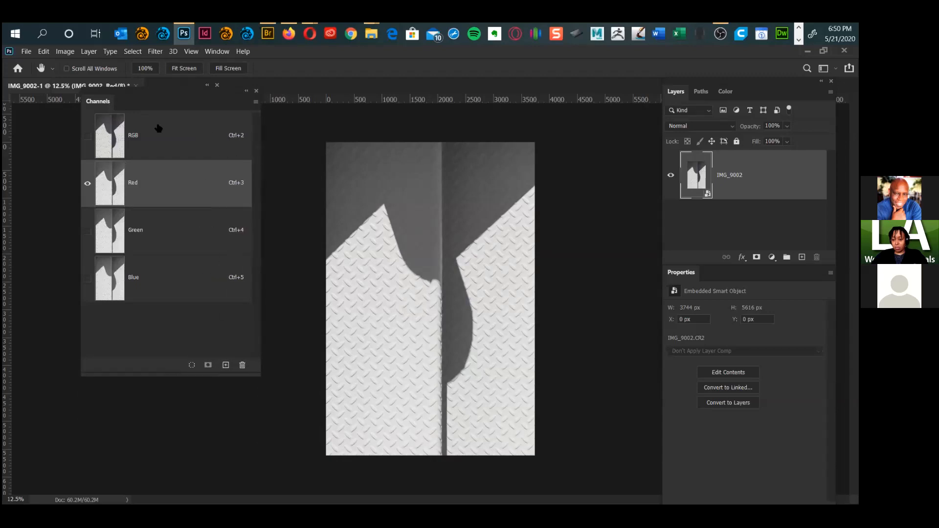
{"action": "left_click_drag", "start_coordinate": [180, 91], "coordinate": [195, 152]}
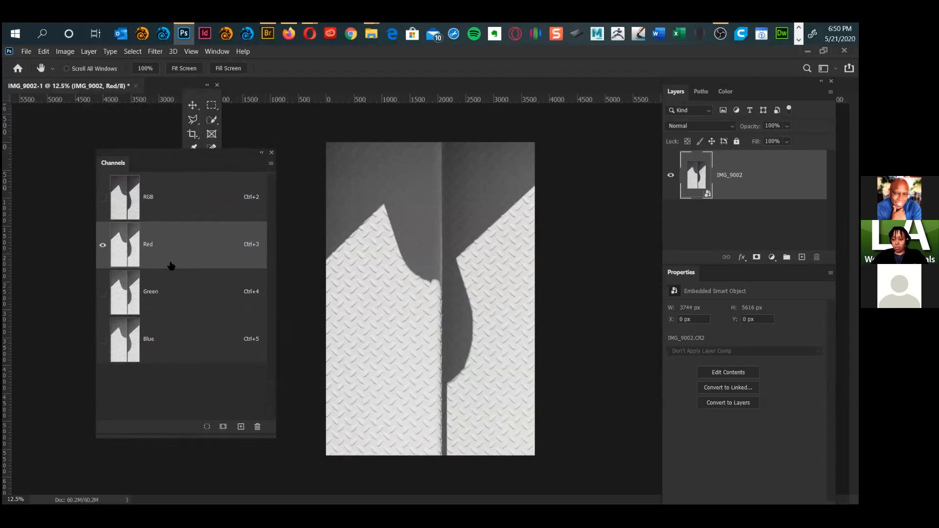
{"action": "left_click", "coordinate": [174, 291]}
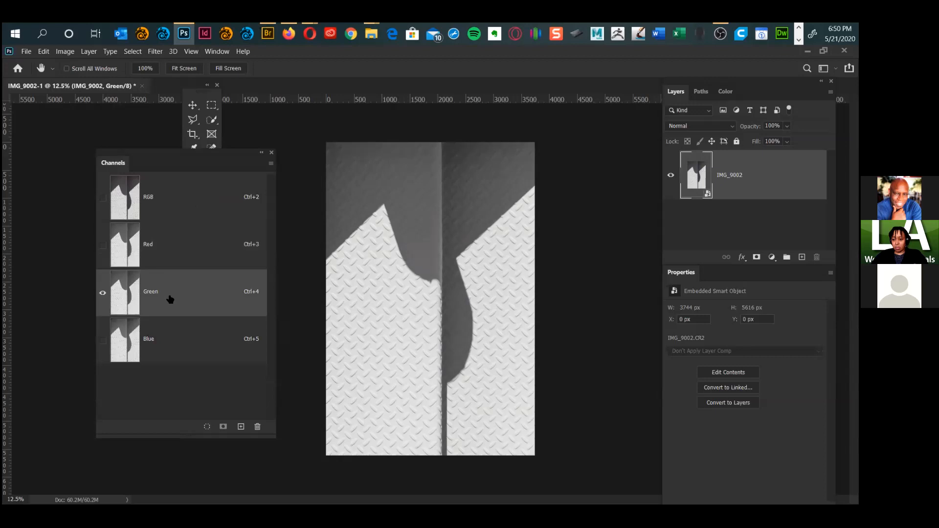
{"action": "left_click", "coordinate": [169, 354]}
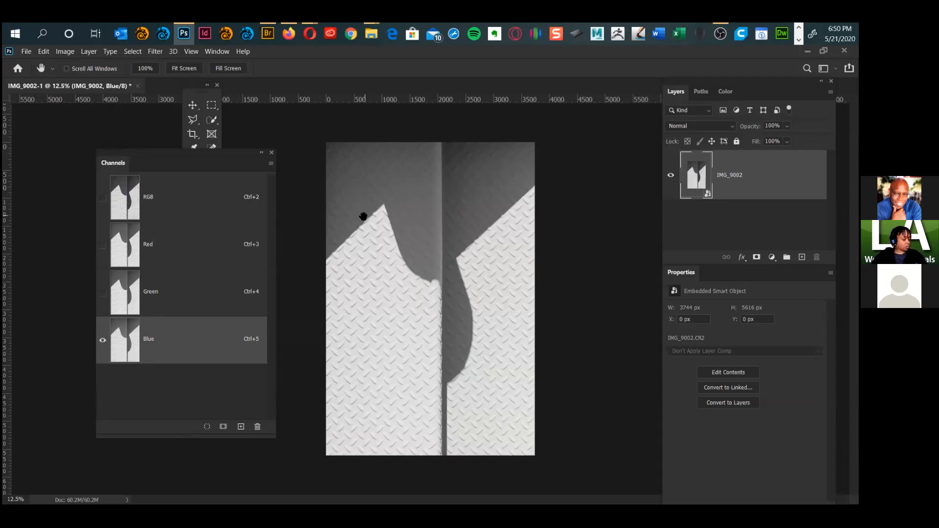
Step: Enlarge the photo's upper part in full-screen mode with menus, compare the Blue and Red channels, and return to the RGB composite
{"action": "key", "text": "f"}
{"action": "key", "text": "ctrl+plus"}
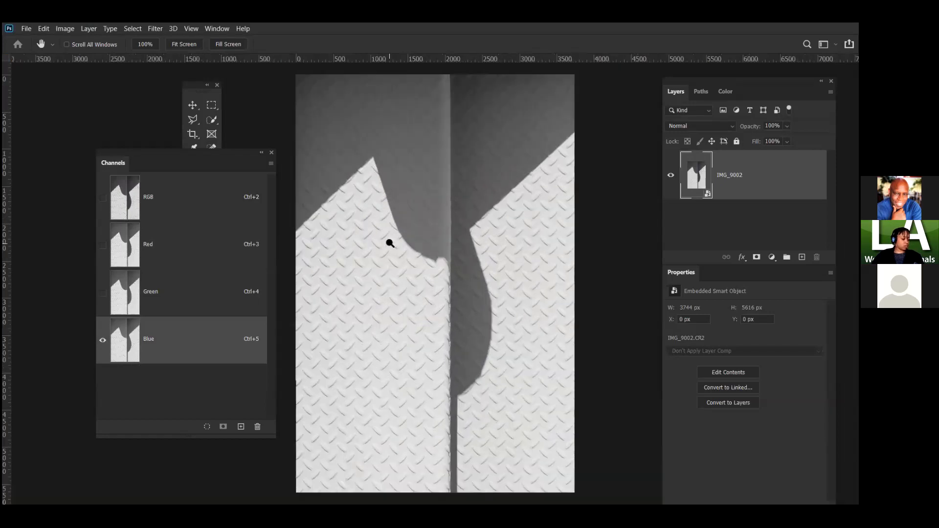
{"action": "key", "text": "ctrl+plus"}
{"action": "left_click_drag", "start_coordinate": [395, 204], "coordinate": [475, 190]}
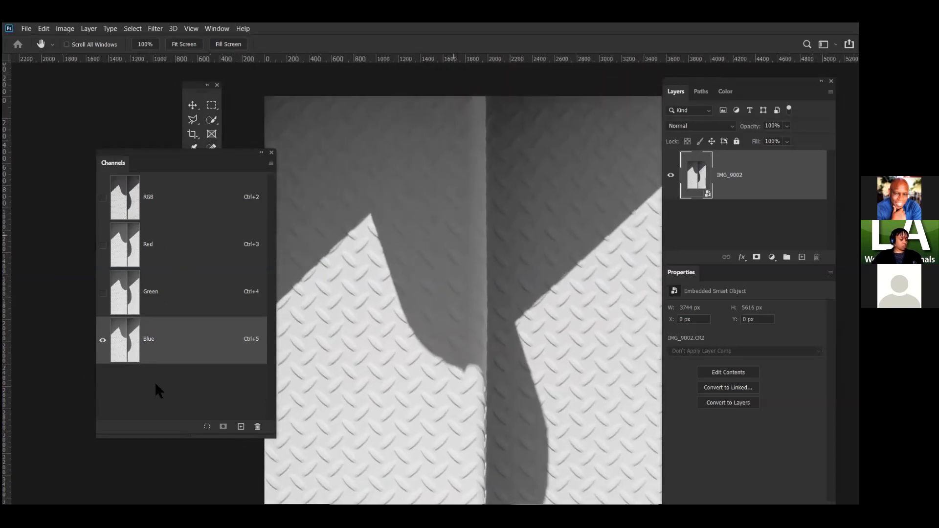
{"action": "left_click", "coordinate": [193, 262]}
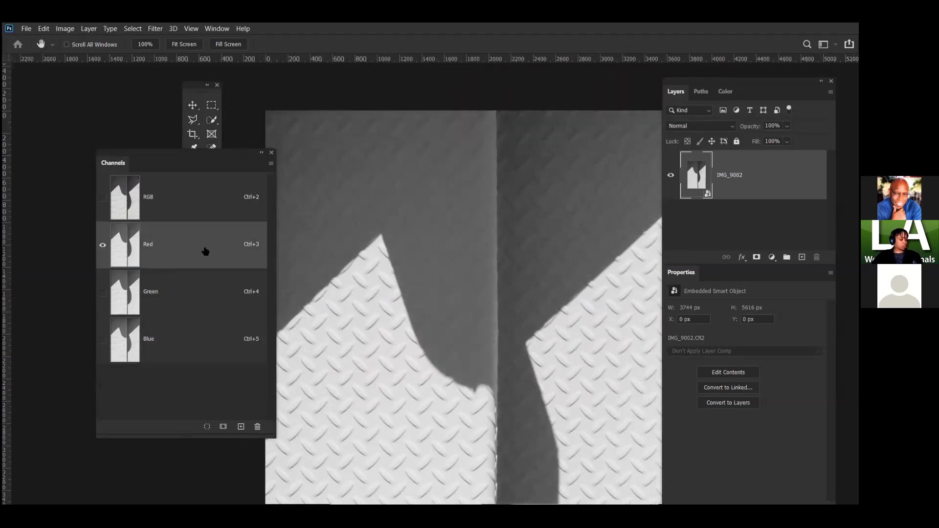
{"action": "left_click", "coordinate": [153, 205]}
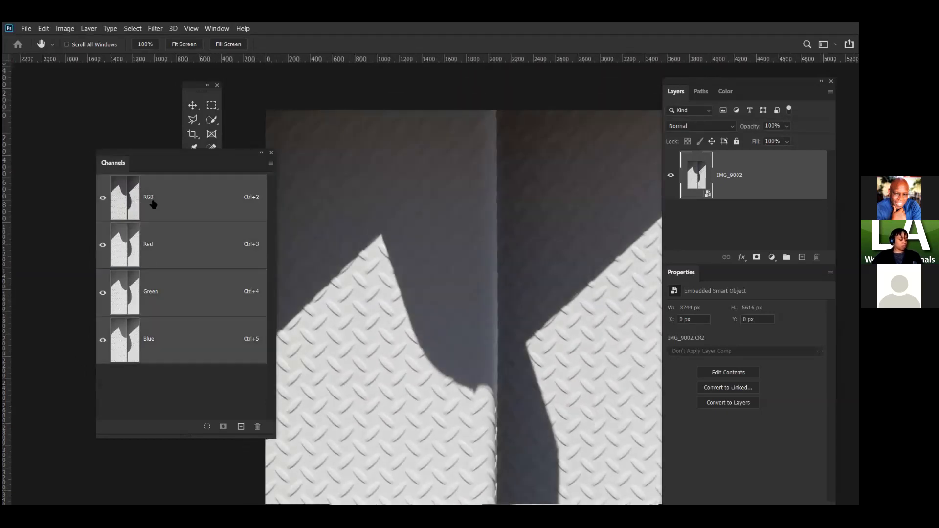
Step: Load the RGB composite's luminosity as a selection, save it as a new alpha channel, and display that channel alone without the selection
{"action": "left_click", "coordinate": [129, 208], "text": "ctrl"}
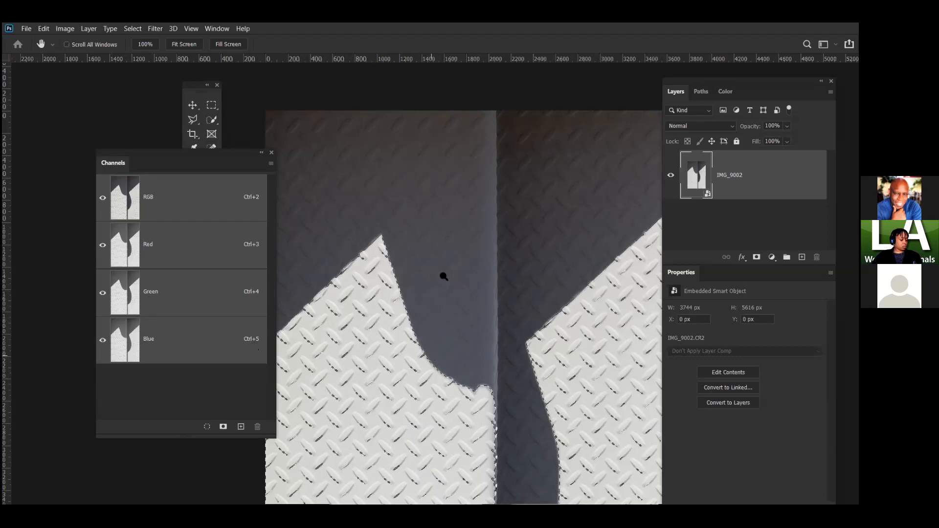
{"action": "left_click", "coordinate": [223, 427]}
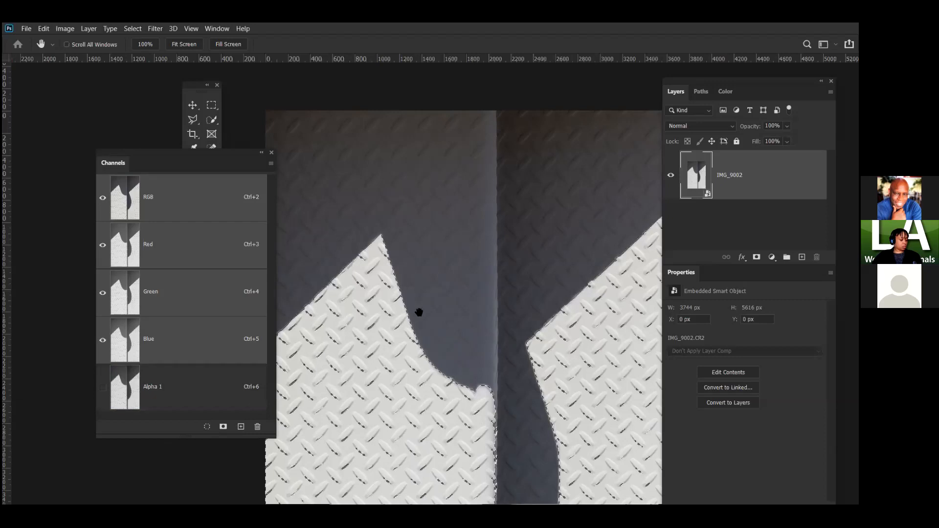
{"action": "key", "text": "ctrl+6"}
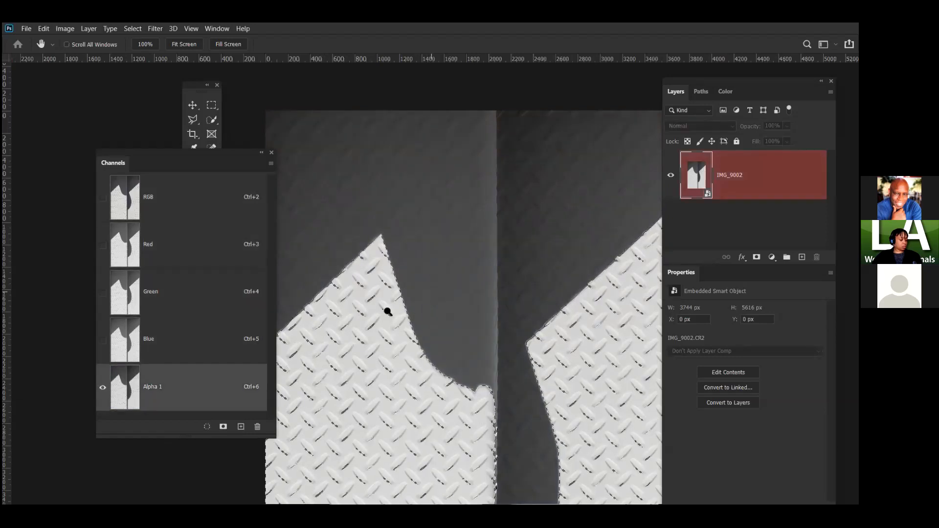
{"action": "key", "text": "ctrl+d"}
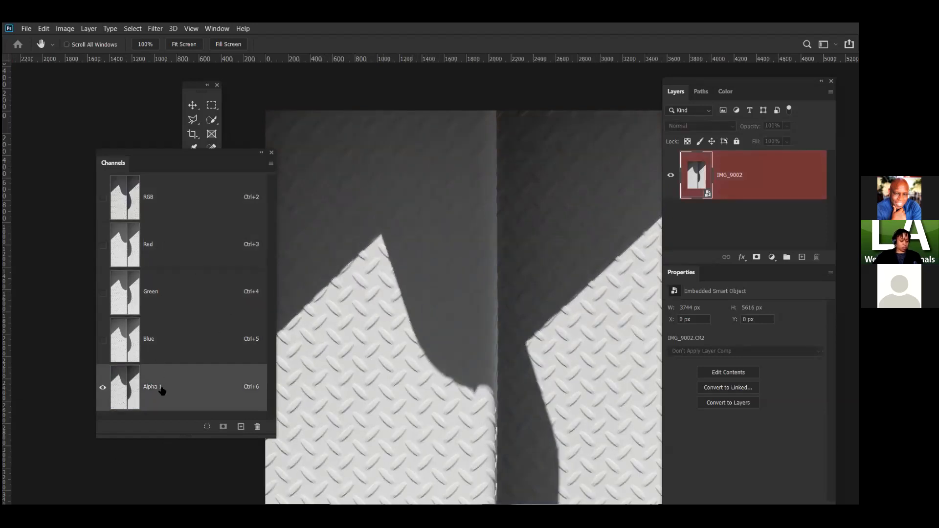
Step: Compare the Alpha 1 channel with the Red, Green and Blue channels, and finish with Alpha 1 displayed
{"action": "key", "text": "ctrl+3"}
{"action": "key", "text": "ctrl+6"}
{"action": "left_click", "coordinate": [155, 292]}
{"action": "left_click", "coordinate": [149, 399]}
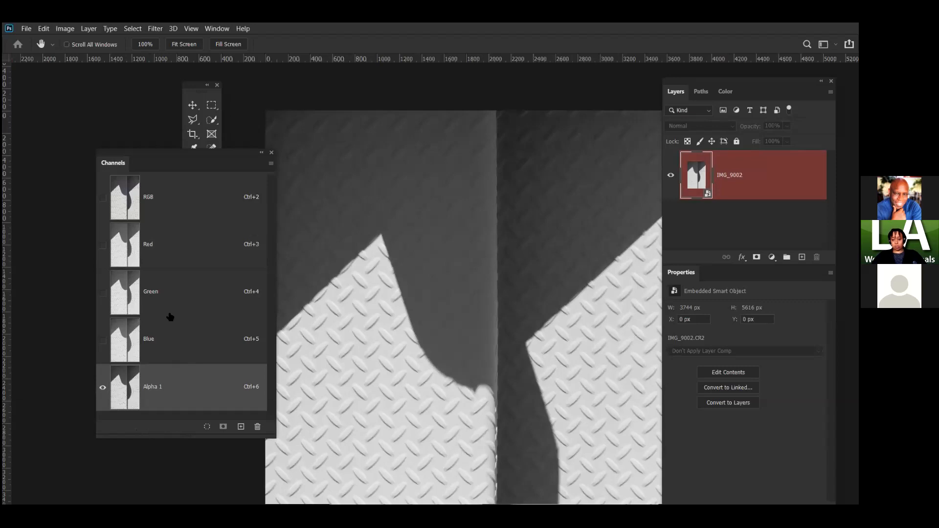
{"action": "left_click", "coordinate": [159, 342]}
{"action": "left_click", "coordinate": [167, 389]}
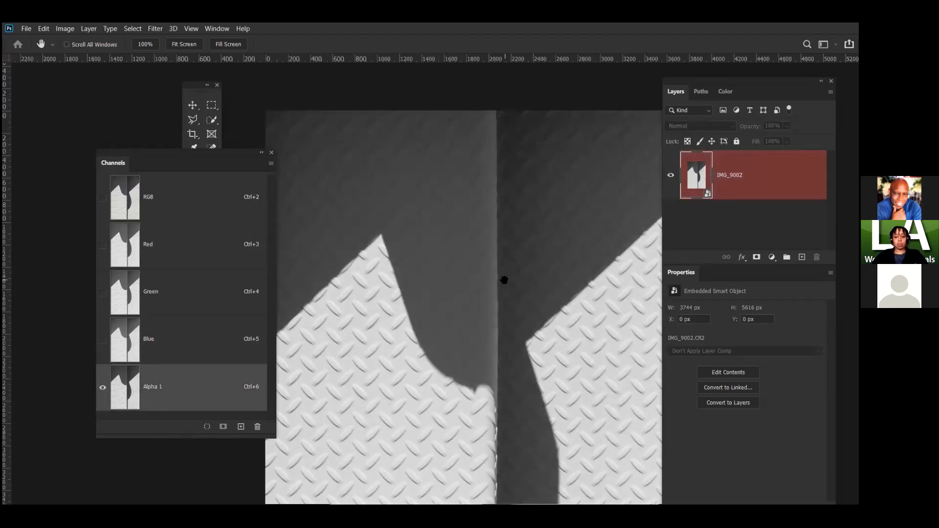
Step: Load Alpha 1 as a selection, intersect it with itself, save it as a new alpha channel and display that channel without the selection
{"action": "key", "text": "ctrl+minus"}
{"action": "key", "text": "ctrl+minus"}
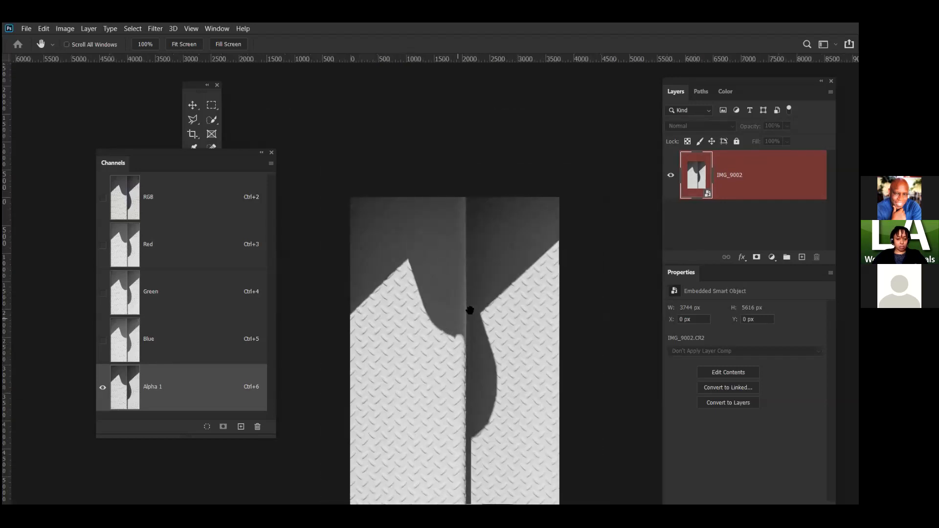
{"action": "left_click_drag", "start_coordinate": [438, 361], "coordinate": [401, 275]}
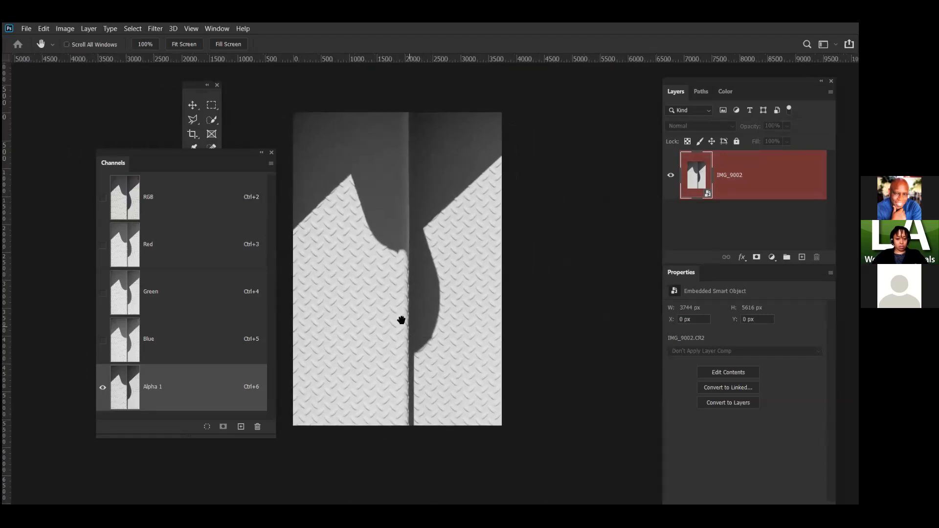
{"action": "key", "text": "ctrl+minus"}
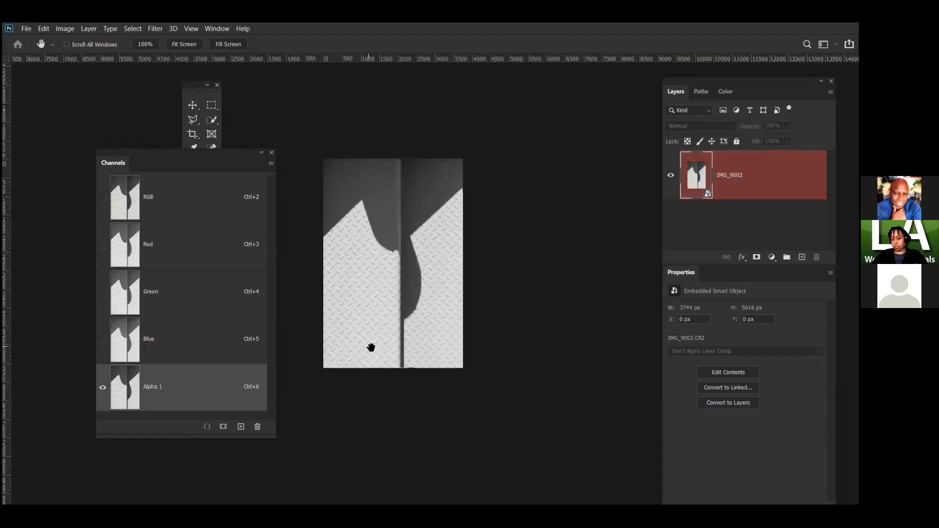
{"action": "key", "text": "ctrl+plus"}
{"action": "left_click_drag", "start_coordinate": [400, 303], "coordinate": [400, 340]}
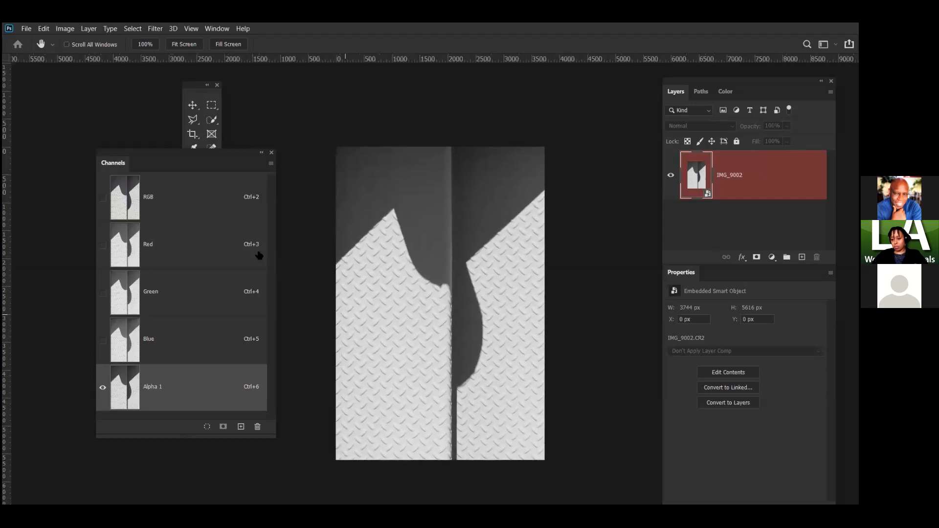
{"action": "left_click_drag", "start_coordinate": [187, 151], "coordinate": [147, 136]}
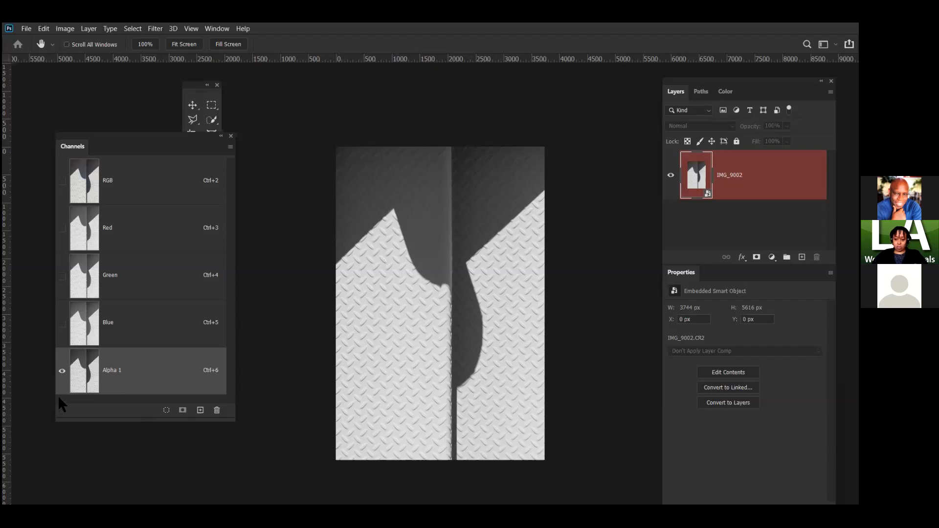
{"action": "left_click", "coordinate": [90, 378], "text": "ctrl"}
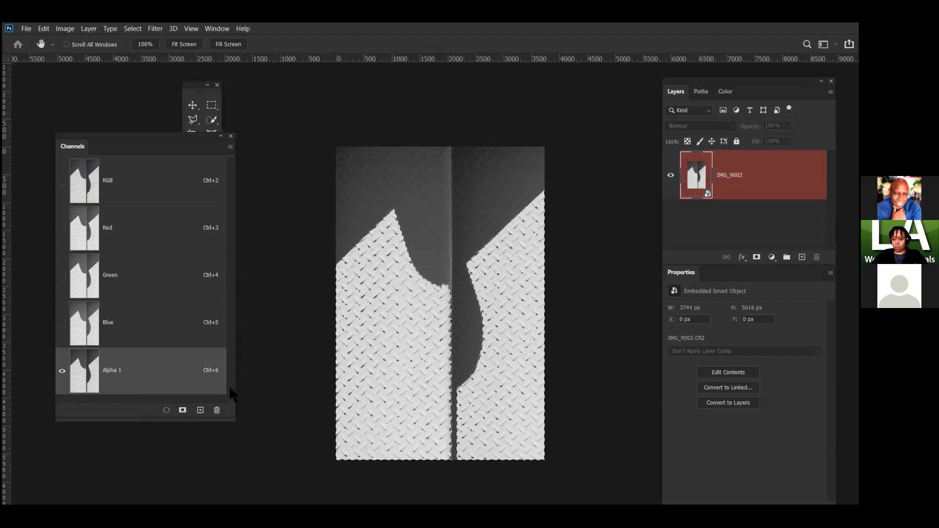
{"action": "left_click", "coordinate": [83, 375], "text": "ctrl+alt+shift"}
{"action": "left_click", "coordinate": [183, 410]}
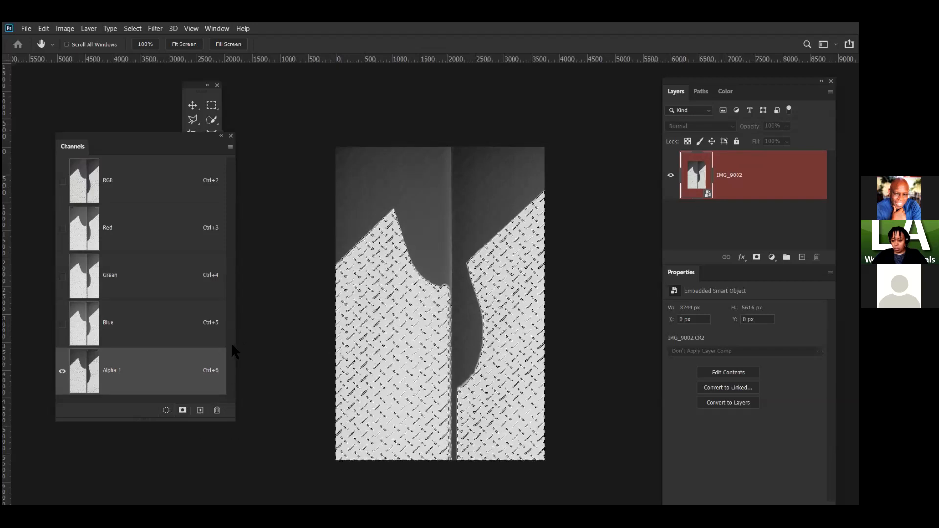
{"action": "scroll", "coordinate": [87, 377], "scroll_direction": "down", "scroll_amount": 2}
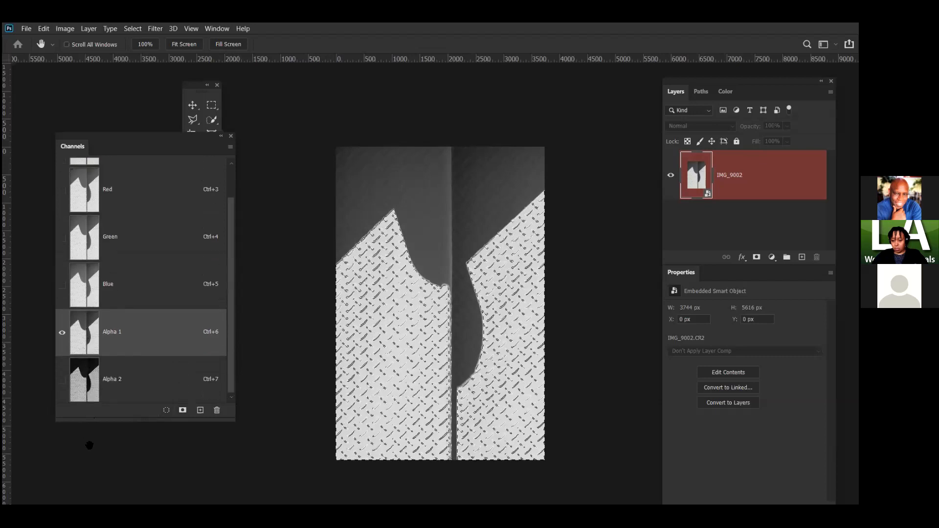
{"action": "key", "text": "ctrl+7"}
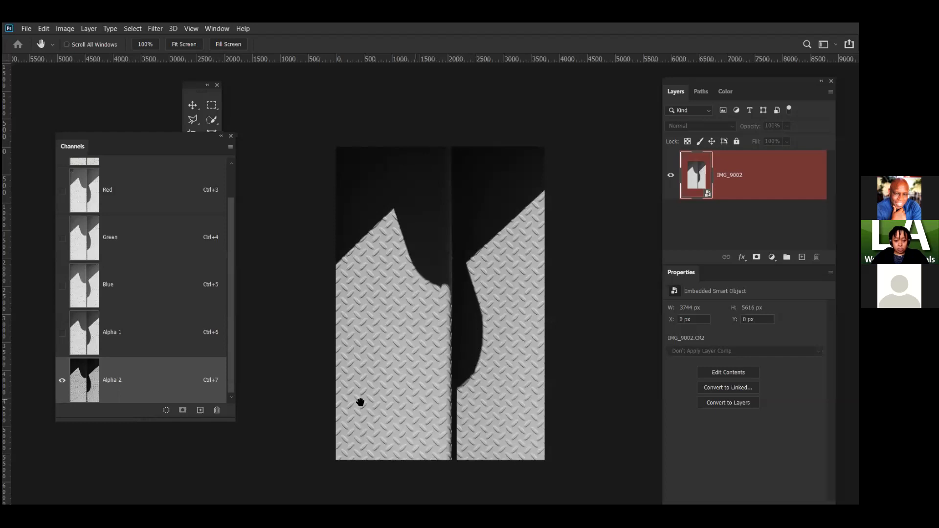
Step: Intersect Alpha 2's selection with itself, save it as a new alpha channel, and compare that channel with Alpha 2 without the selection
{"action": "left_click_drag", "start_coordinate": [232, 419], "coordinate": [248, 454]}
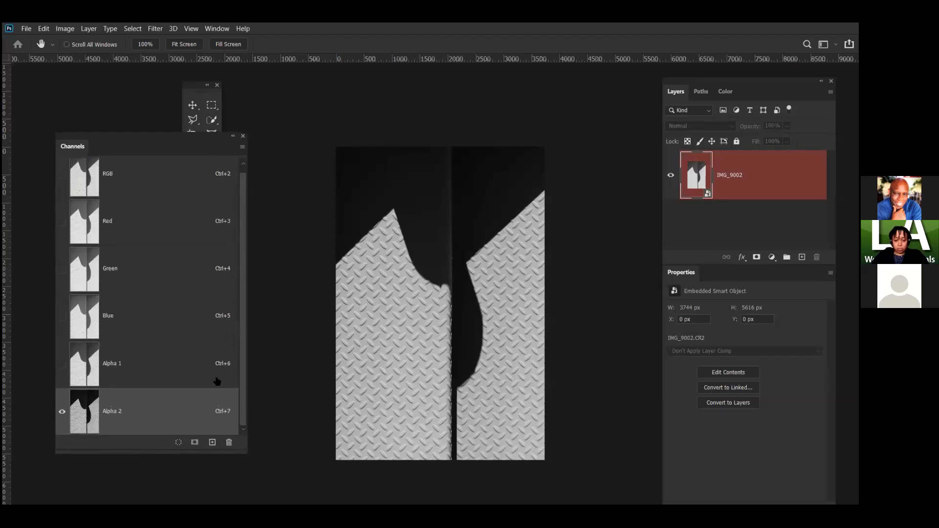
{"action": "left_click_drag", "start_coordinate": [163, 132], "coordinate": [156, 69]}
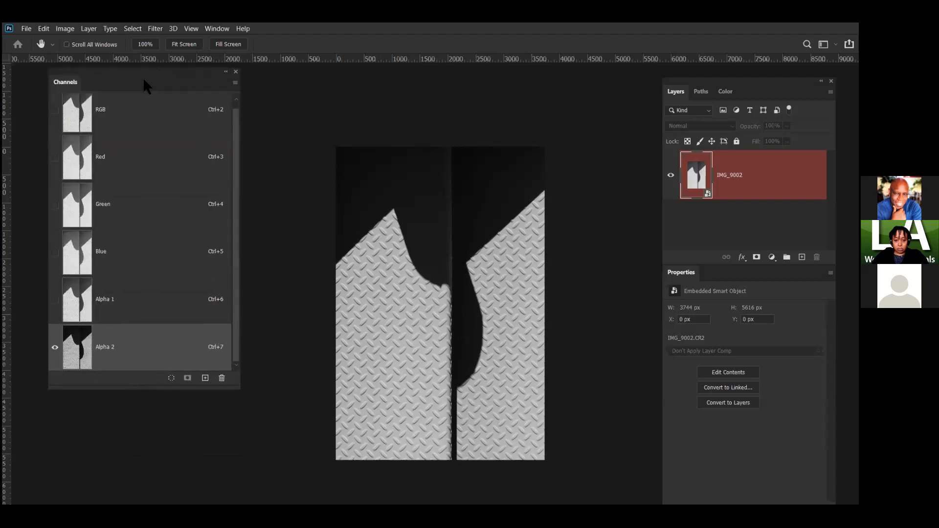
{"action": "left_click", "coordinate": [75, 351], "text": "ctrl"}
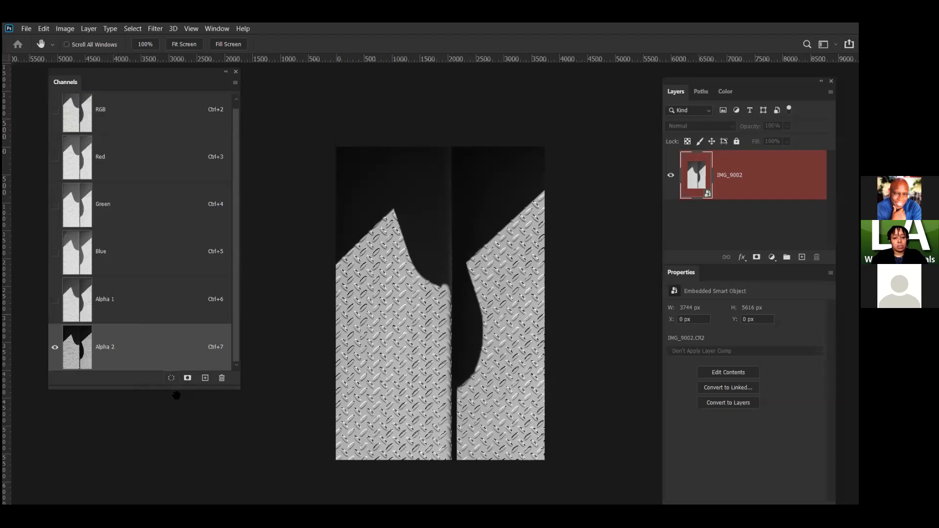
{"action": "scroll", "coordinate": [230, 323], "scroll_direction": "down", "scroll_amount": 1}
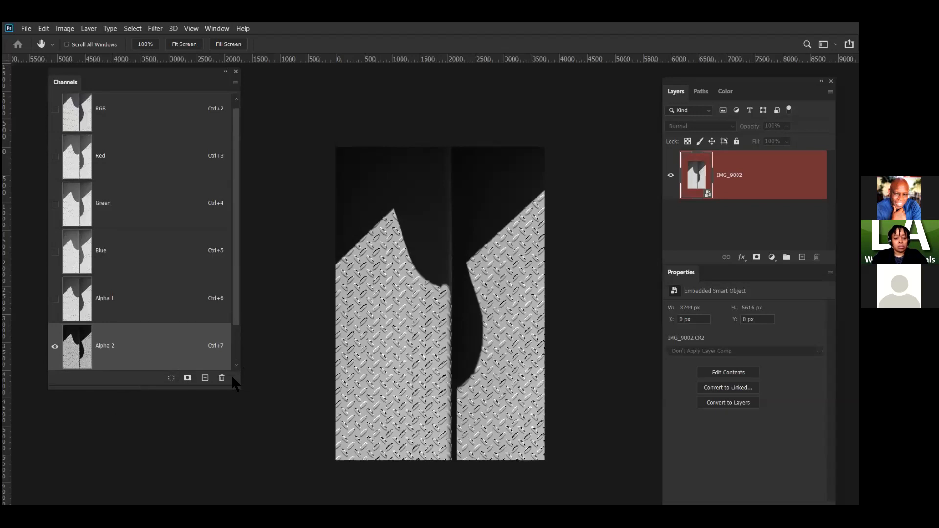
{"action": "left_click_drag", "start_coordinate": [77, 349], "coordinate": [153, 405]}
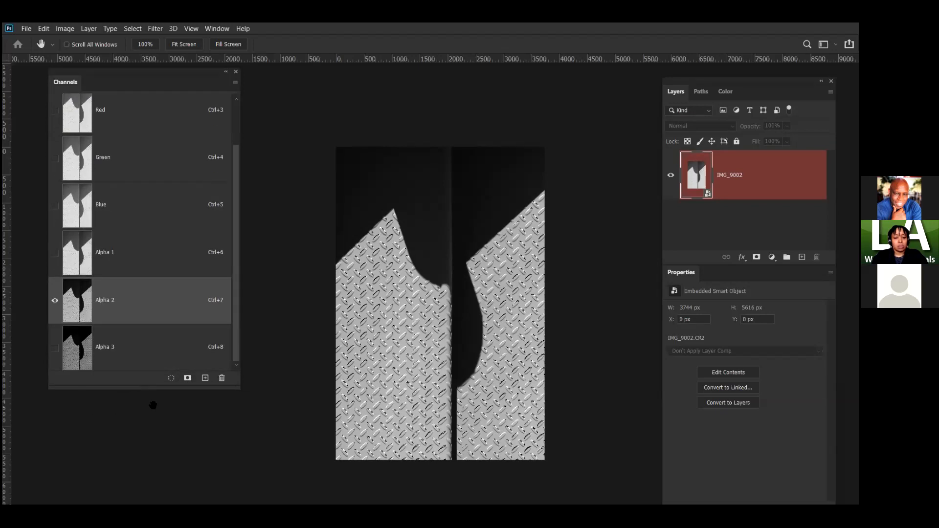
{"action": "key", "text": "ctrl+8"}
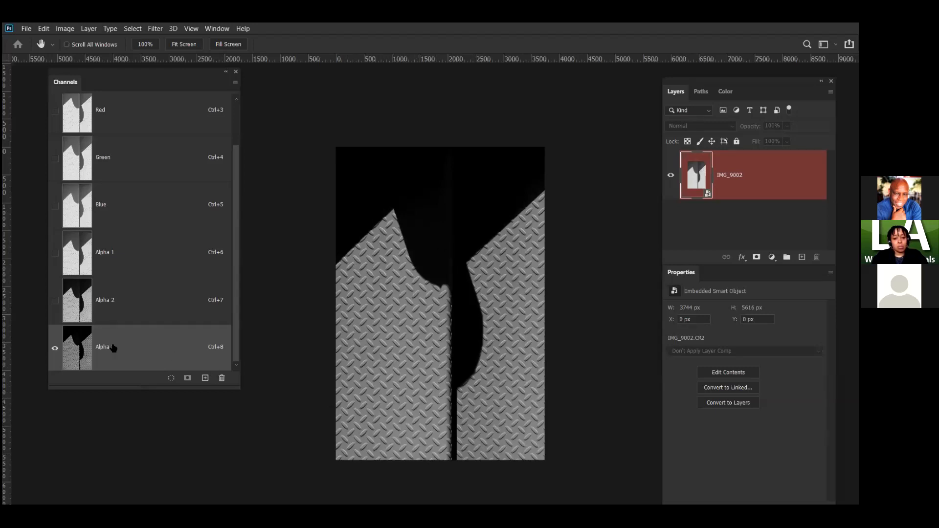
{"action": "left_click", "coordinate": [104, 304]}
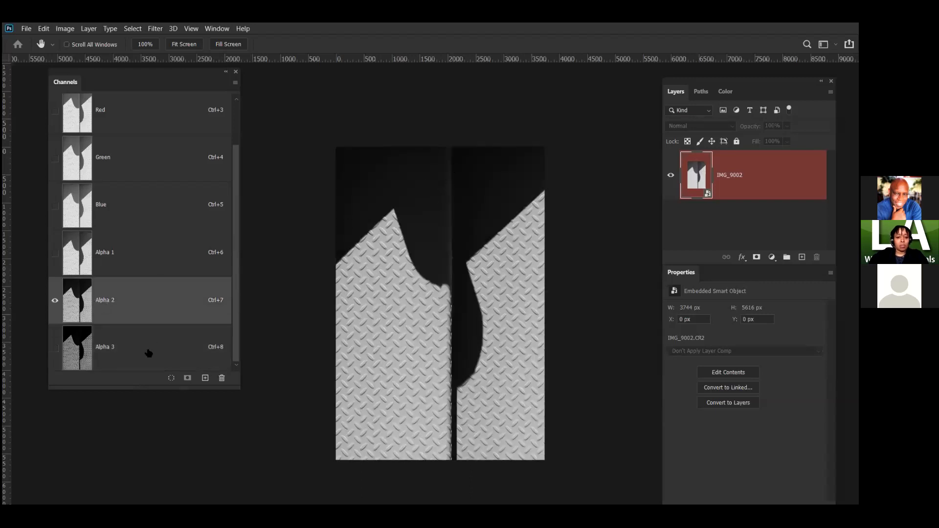
{"action": "left_click", "coordinate": [134, 360]}
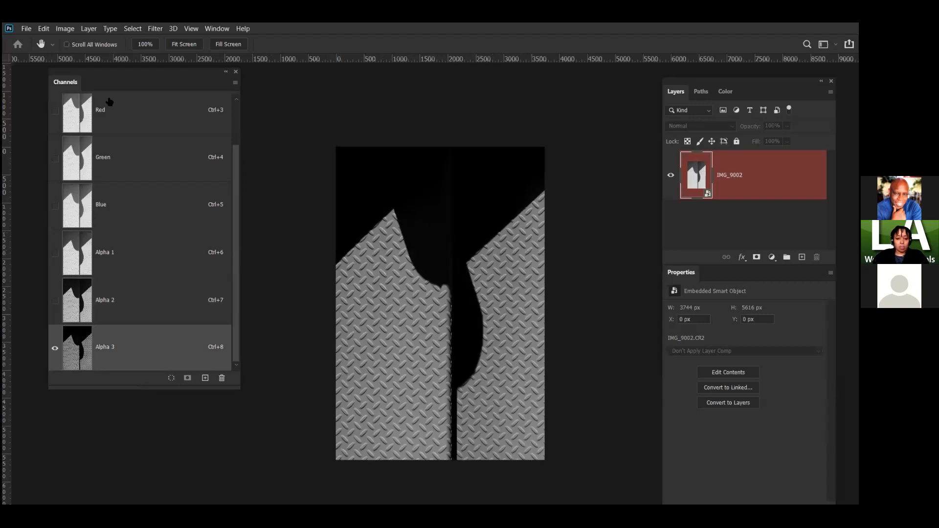
Step: Use Apply Image to blend Alpha 3 with itself in Screen mode at 100% opacity
{"action": "left_click", "coordinate": [65, 30]}
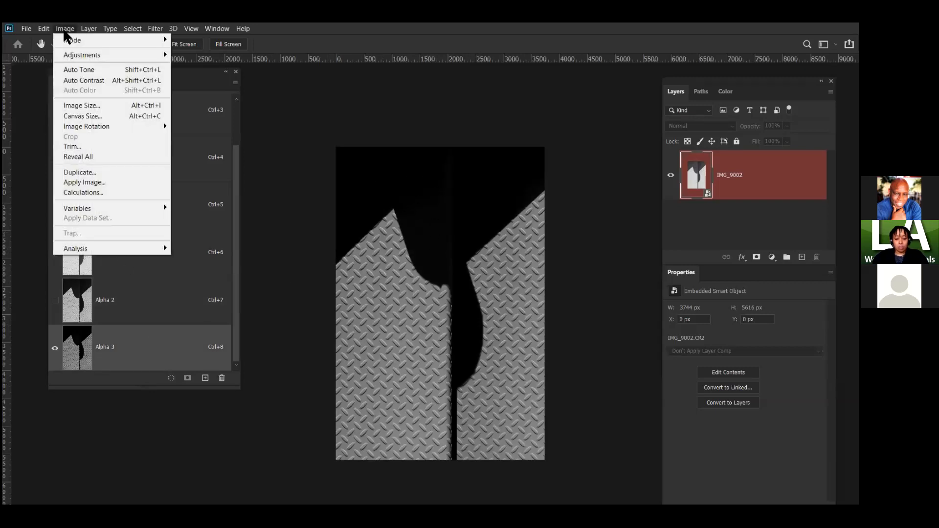
{"action": "left_click", "coordinate": [98, 181]}
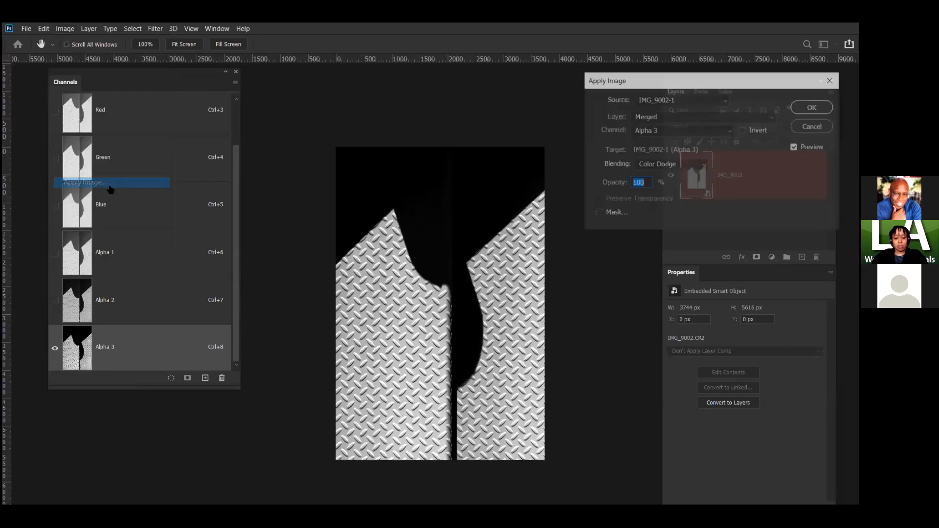
{"action": "left_click", "coordinate": [670, 164]}
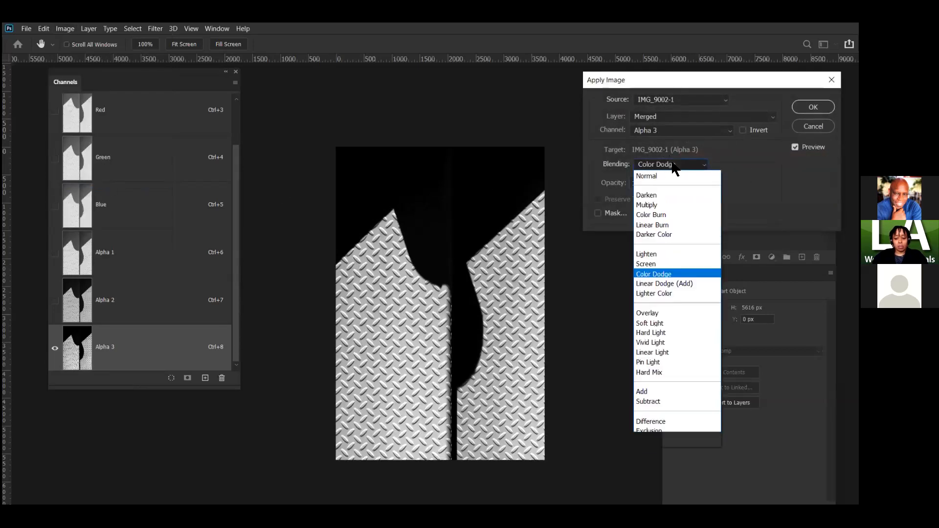
{"action": "left_click", "coordinate": [669, 265]}
{"action": "left_click", "coordinate": [813, 106]}
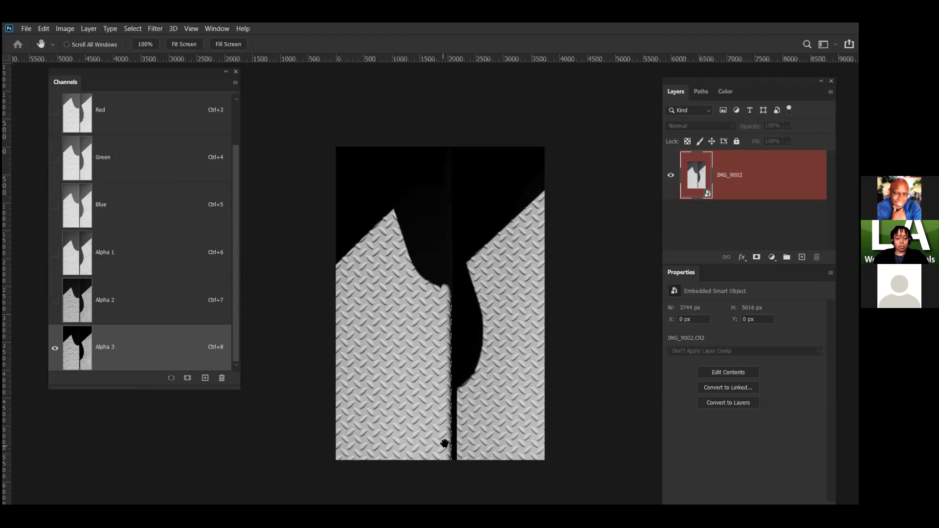
Step: Apply Alpha 3 to itself a second time with Screen blending at 100% opacity, and inspect the plate pattern up close
{"action": "left_click", "coordinate": [63, 29]}
{"action": "left_click", "coordinate": [102, 183]}
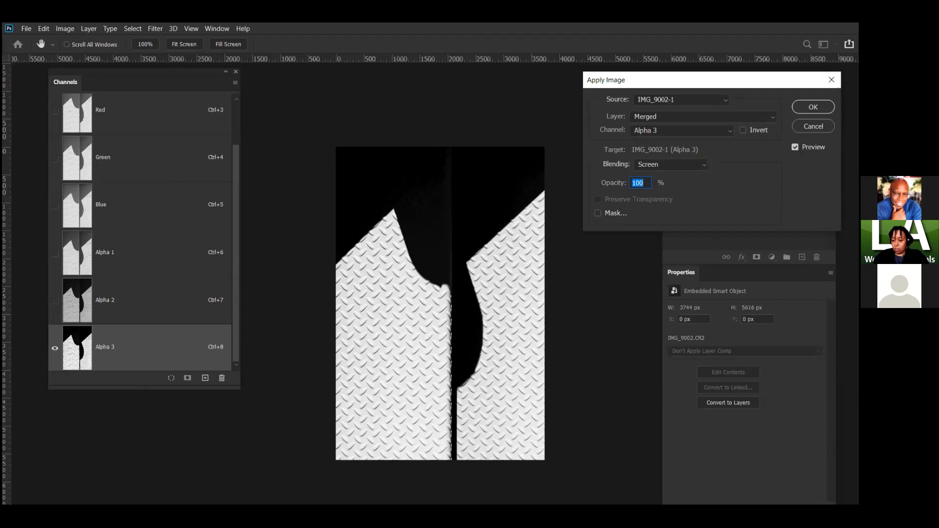
{"action": "left_click", "coordinate": [813, 107]}
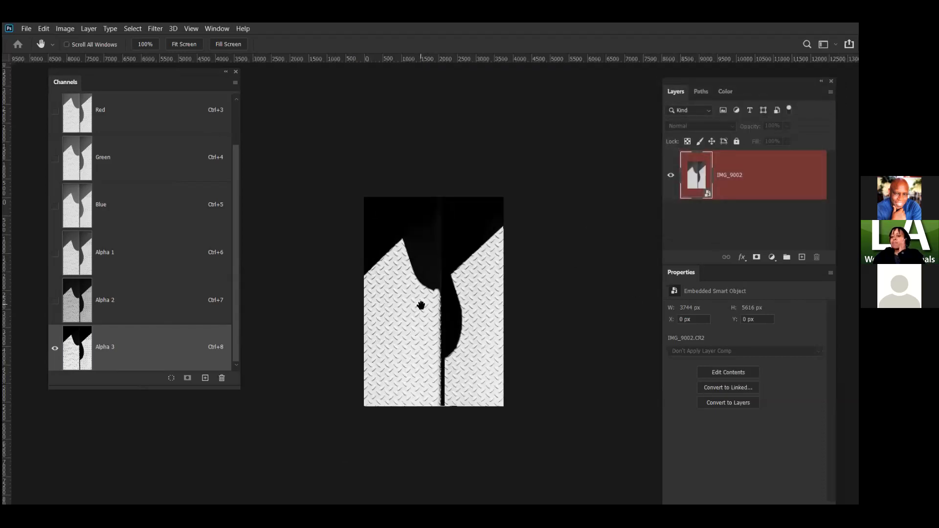
{"action": "key", "text": "ctrl+plus"}
{"action": "key", "text": "ctrl+plus"}
{"action": "left_click_drag", "start_coordinate": [387, 380], "coordinate": [458, 279]}
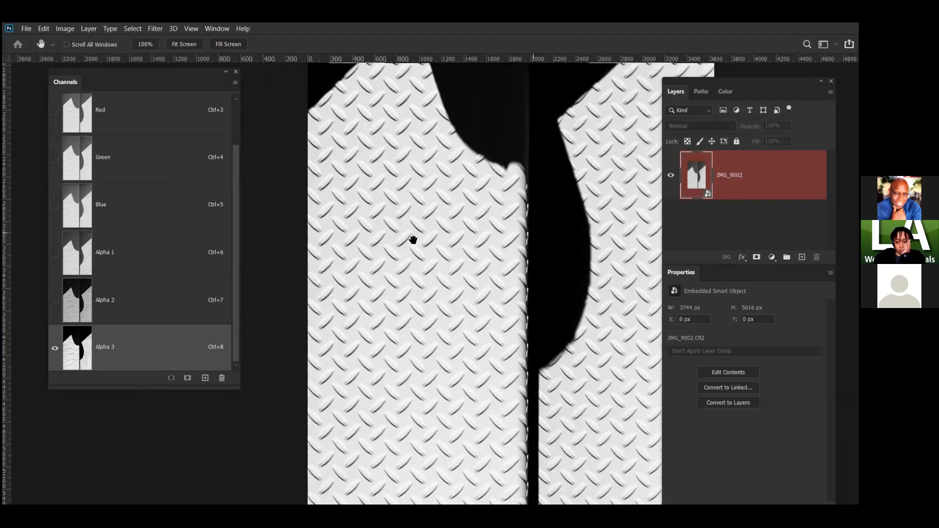
{"action": "left_click_drag", "start_coordinate": [430, 264], "coordinate": [402, 334]}
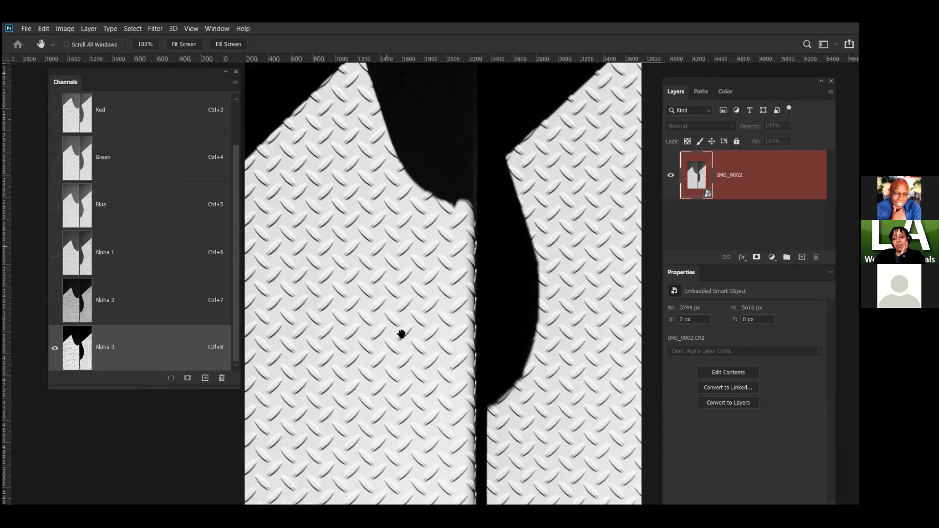
{"action": "key", "text": "ctrl+minus"}
{"action": "key", "text": "ctrl+minus"}
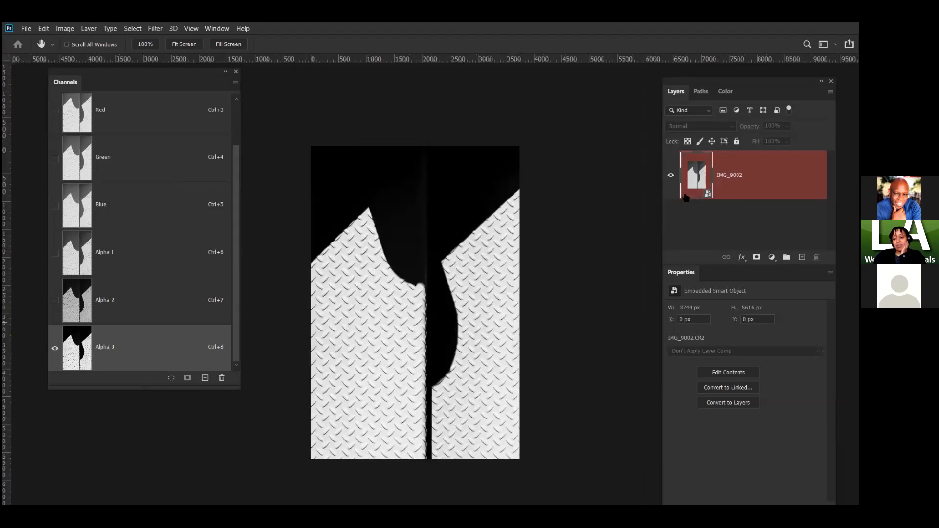
Step: Target the IMG_9002 layer, load Alpha 3 as a selection, and add a Curves adjustment layer masked by it
{"action": "left_click", "coordinate": [696, 186]}
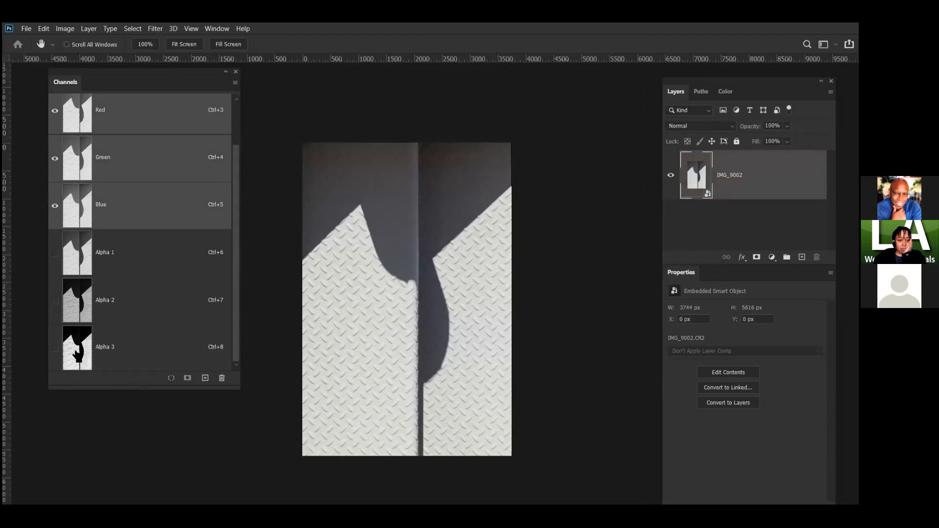
{"action": "left_click", "coordinate": [81, 361], "text": "ctrl"}
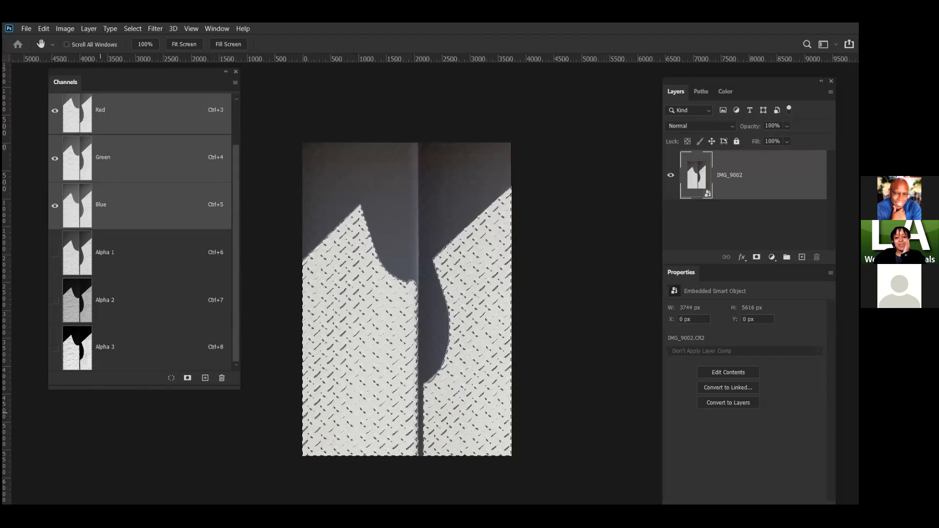
{"action": "left_click", "coordinate": [772, 257]}
{"action": "key", "text": "Down"}
{"action": "key", "text": "Down"}
{"action": "key", "text": "Down"}
{"action": "key", "text": "Down"}
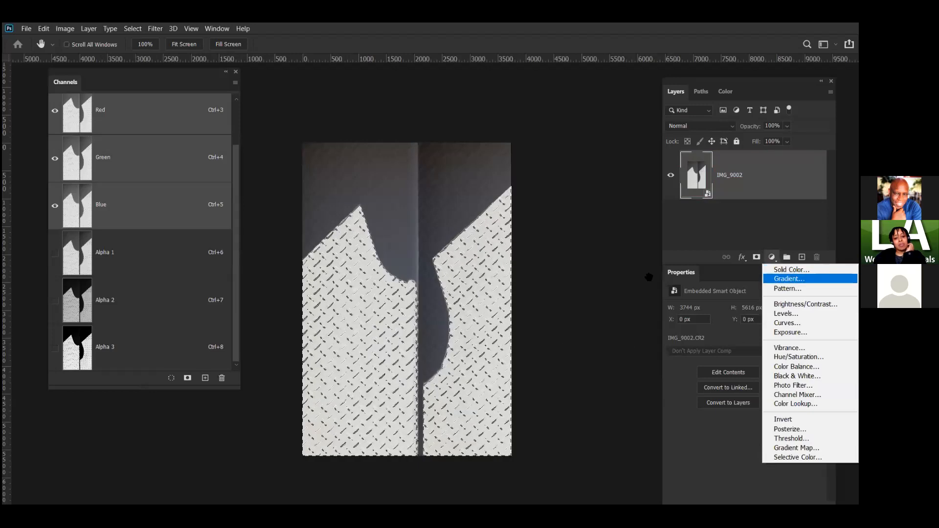
{"action": "key", "text": "Down"}
{"action": "key", "text": "Down"}
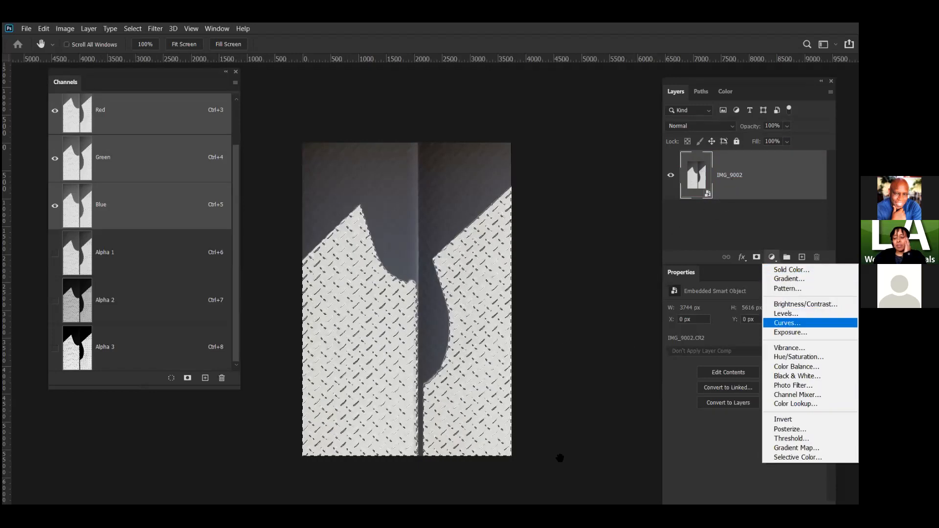
{"action": "key", "text": "Return"}
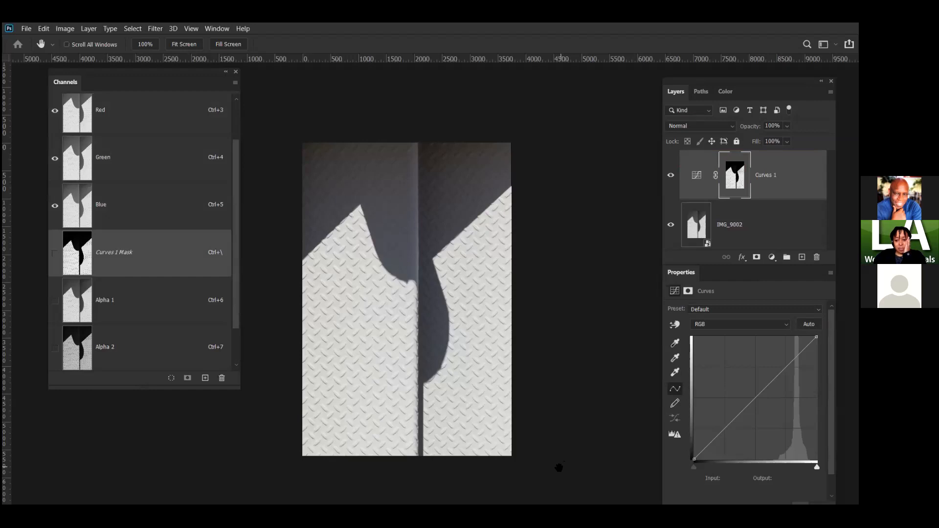
Step: Duplicate the Alpha 2 channel and delete the copy
{"action": "left_click_drag", "start_coordinate": [78, 347], "coordinate": [205, 378]}
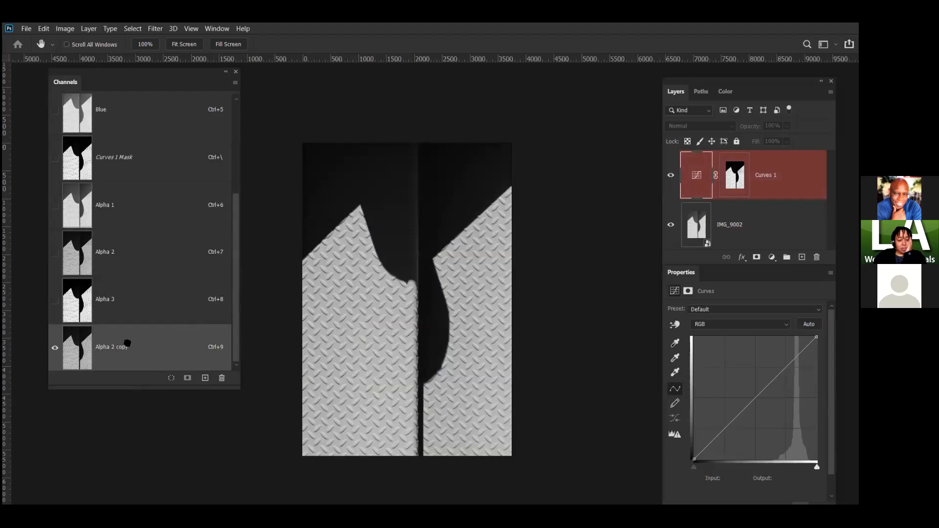
{"action": "left_click_drag", "start_coordinate": [130, 342], "coordinate": [223, 378]}
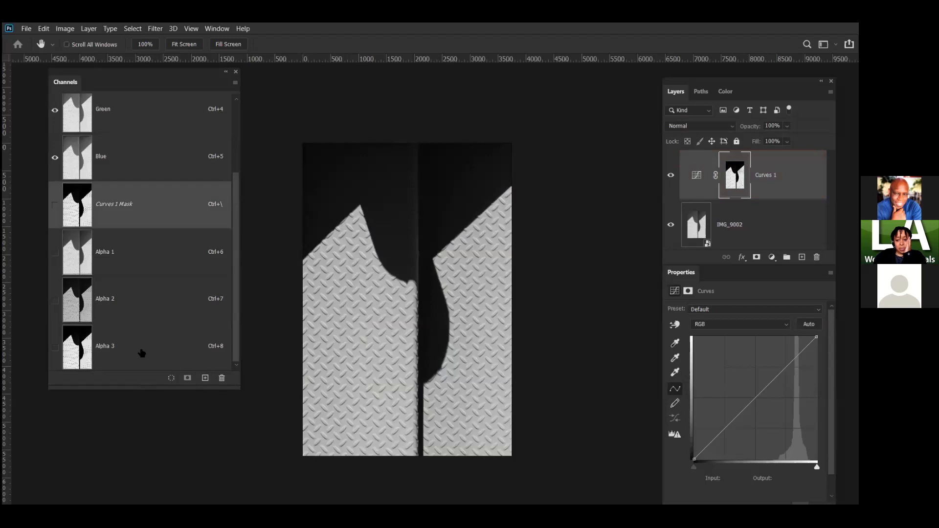
Step: Duplicate the Alpha 3 channel, invert the copy, and compare it with the original Alpha 3
{"action": "left_click", "coordinate": [78, 351]}
{"action": "left_click_drag", "start_coordinate": [75, 349], "coordinate": [206, 378]}
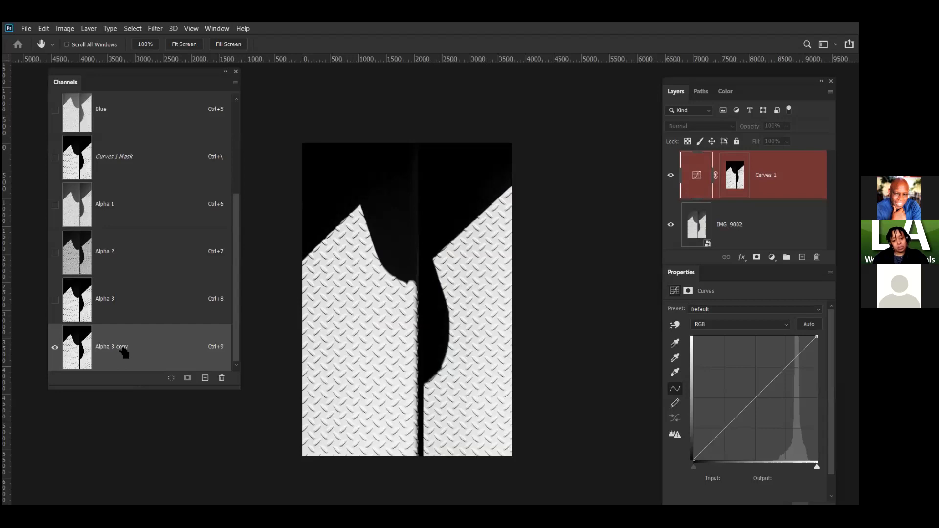
{"action": "key", "text": "ctrl+i"}
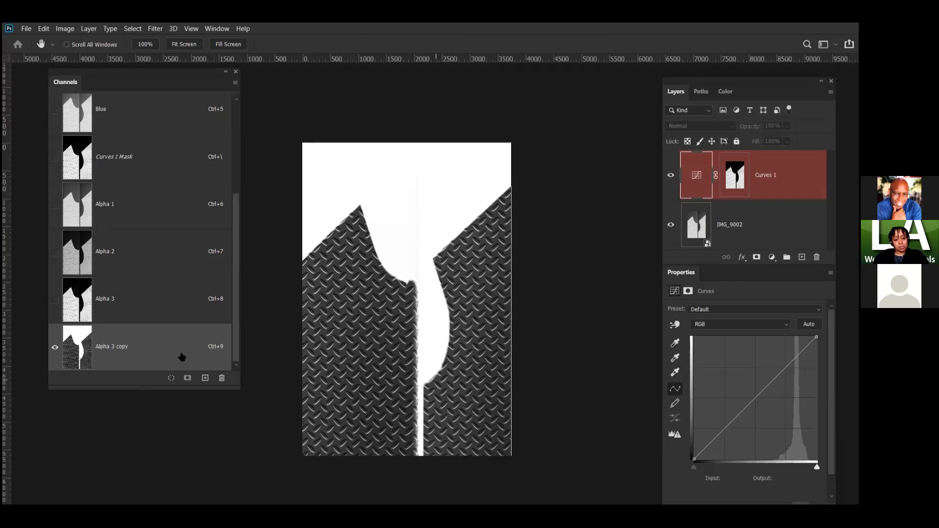
{"action": "left_click", "coordinate": [133, 305]}
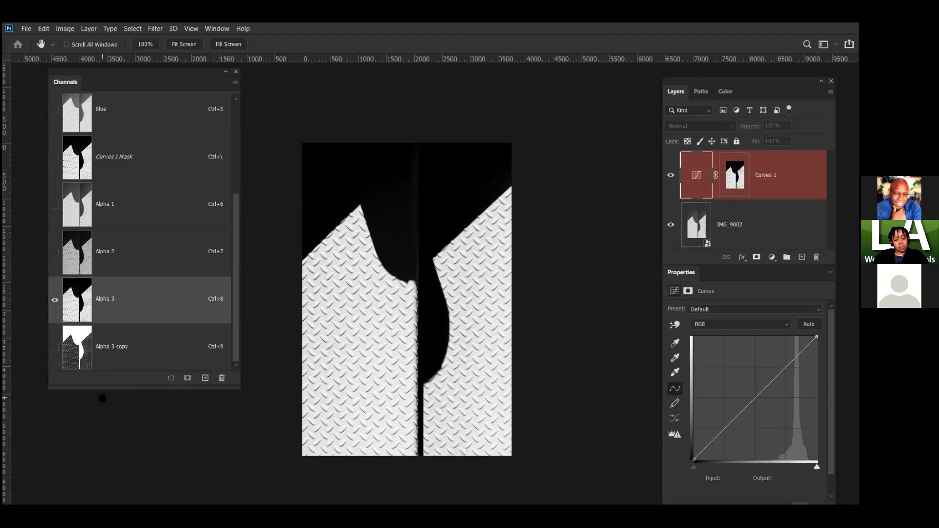
{"action": "left_click", "coordinate": [119, 338]}
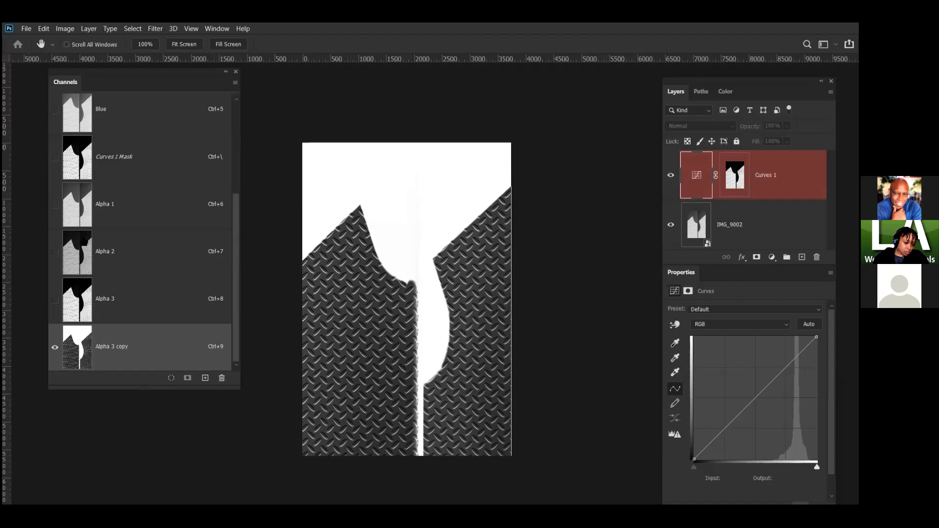
Step: Use Apply Image to blend the Alpha 3 copy channel with itself in Multiply mode at 100% opacity
{"action": "left_click", "coordinate": [65, 30]}
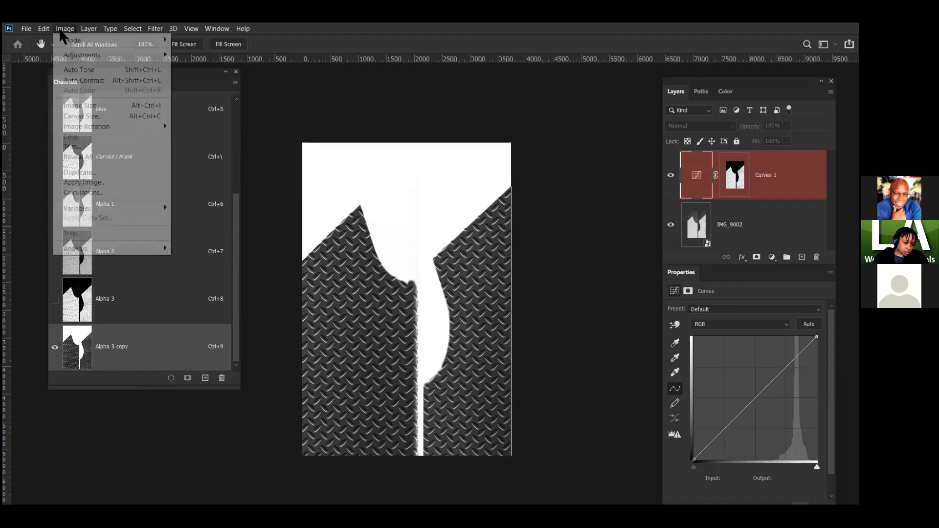
{"action": "left_click", "coordinate": [104, 183]}
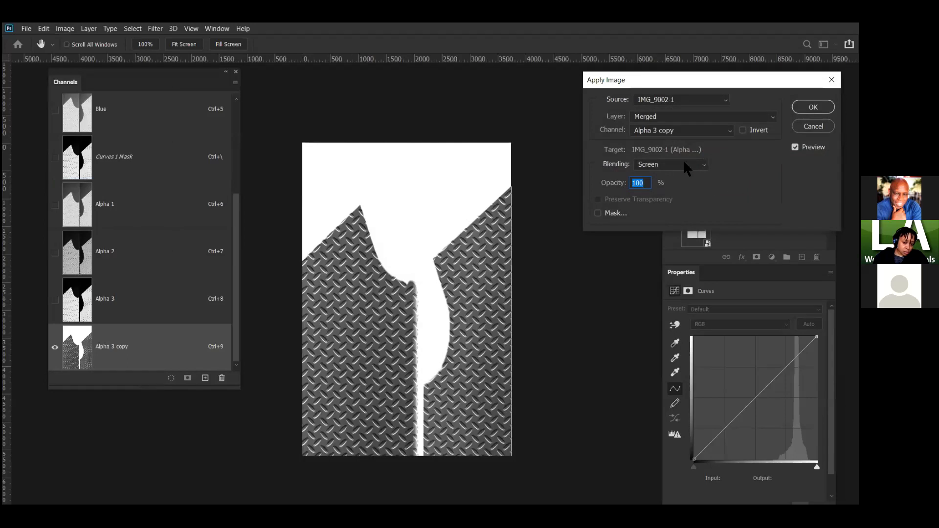
{"action": "left_click", "coordinate": [683, 163]}
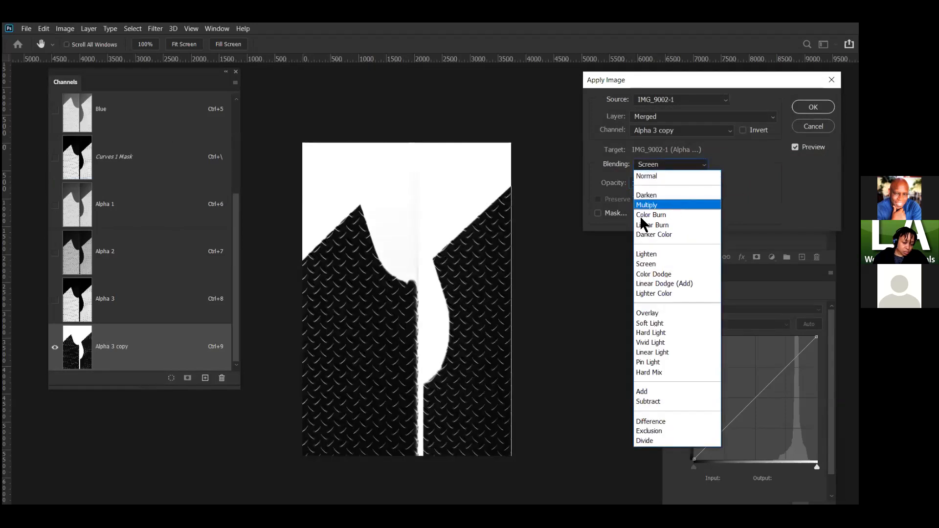
{"action": "left_click", "coordinate": [647, 205]}
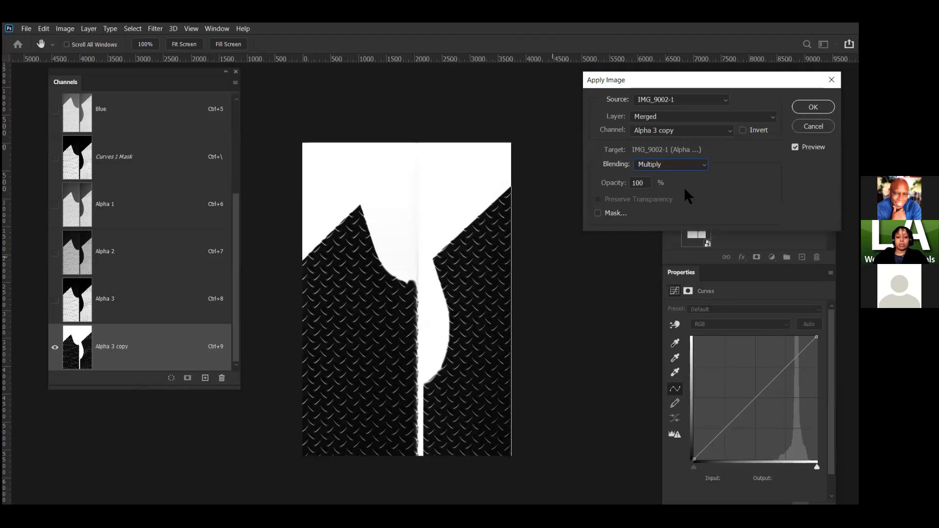
{"action": "key", "text": "Return"}
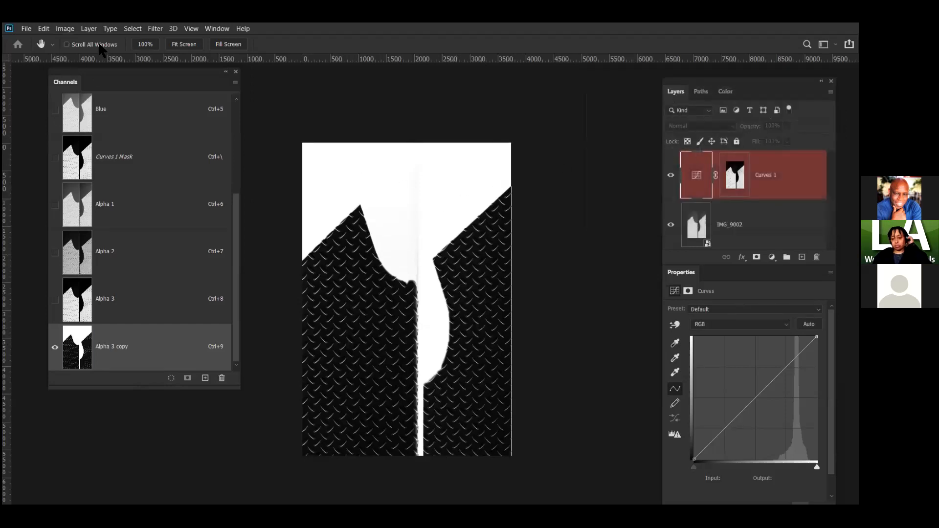
Step: Use Apply Image to blend the Alpha 3 copy channel with itself in Overlay mode at 100% opacity
{"action": "left_click", "coordinate": [65, 30]}
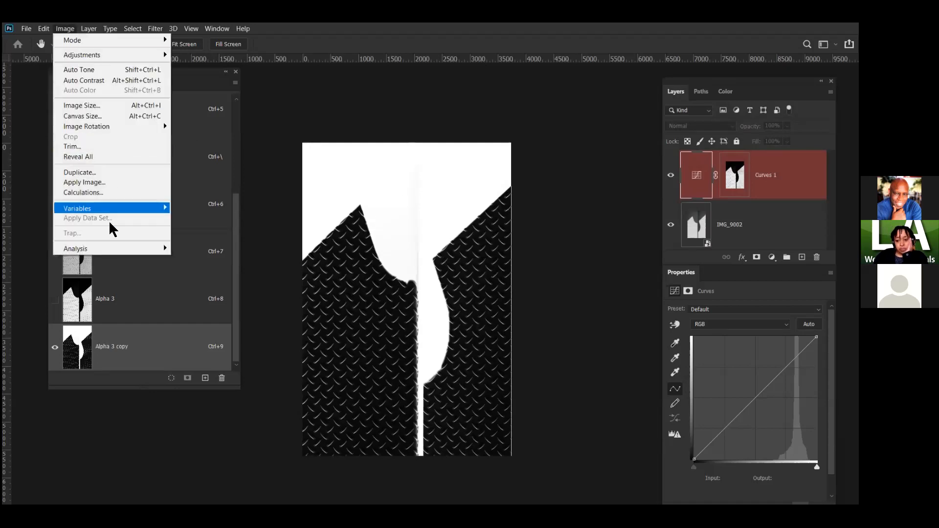
{"action": "left_click", "coordinate": [87, 182]}
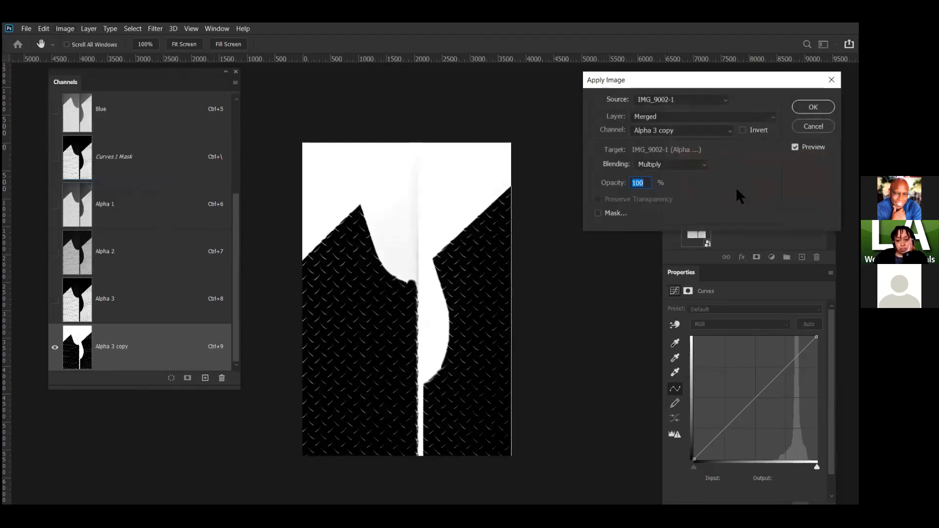
{"action": "left_click", "coordinate": [679, 164]}
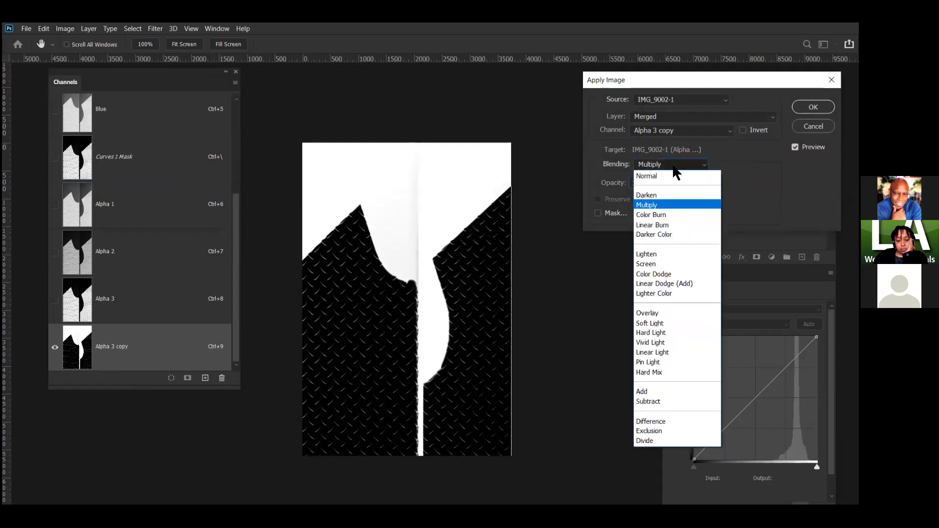
{"action": "left_click", "coordinate": [669, 314]}
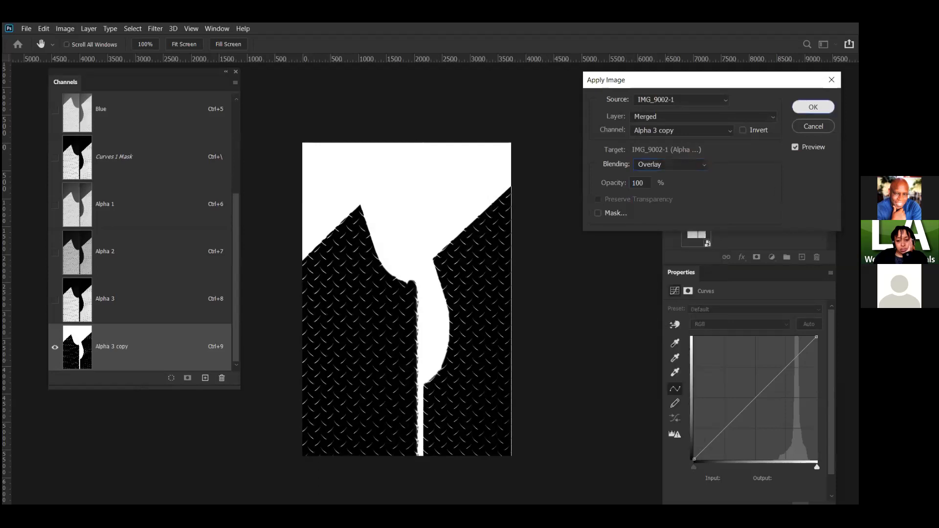
{"action": "left_click", "coordinate": [813, 107]}
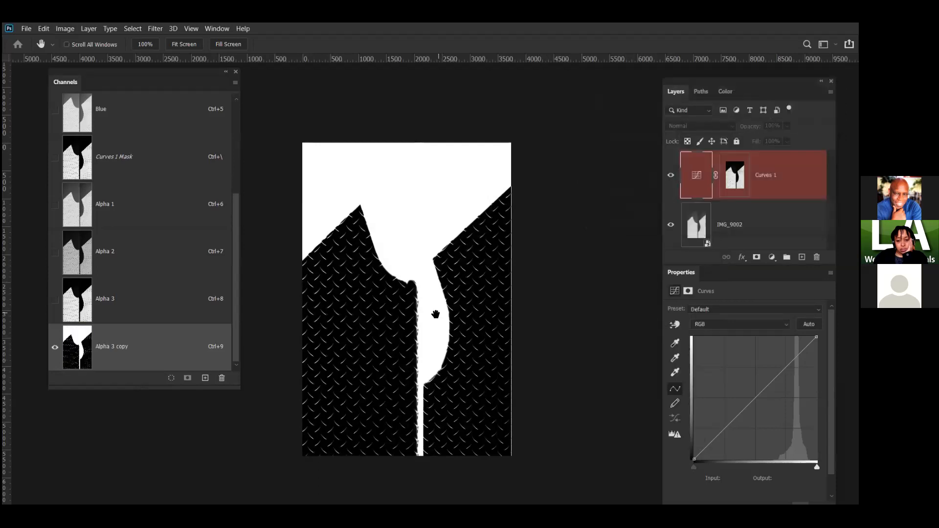
Step: Rename the Alpha 3 copy channel to "shadows" and Alpha 3 to "highlights", and return to the composite RGB view
{"action": "double_click", "coordinate": [112, 348]}
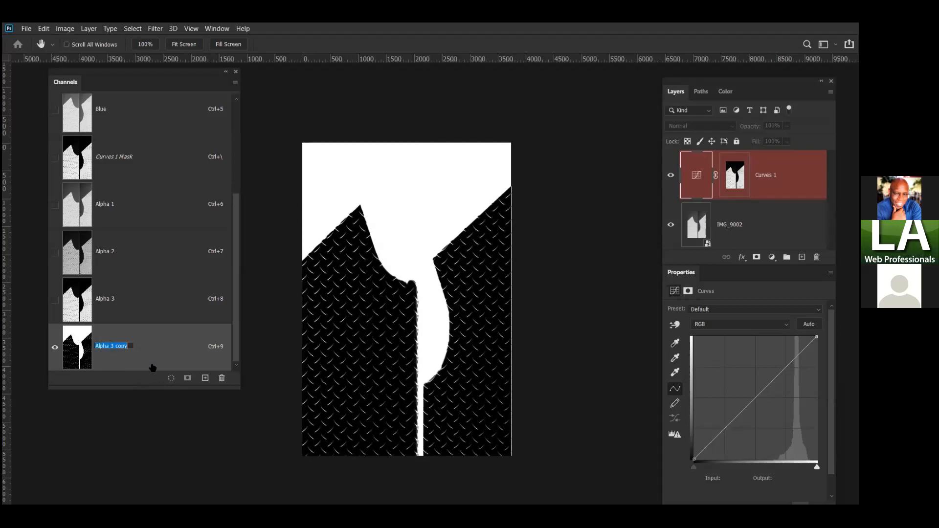
{"action": "type", "text": "shadows"}
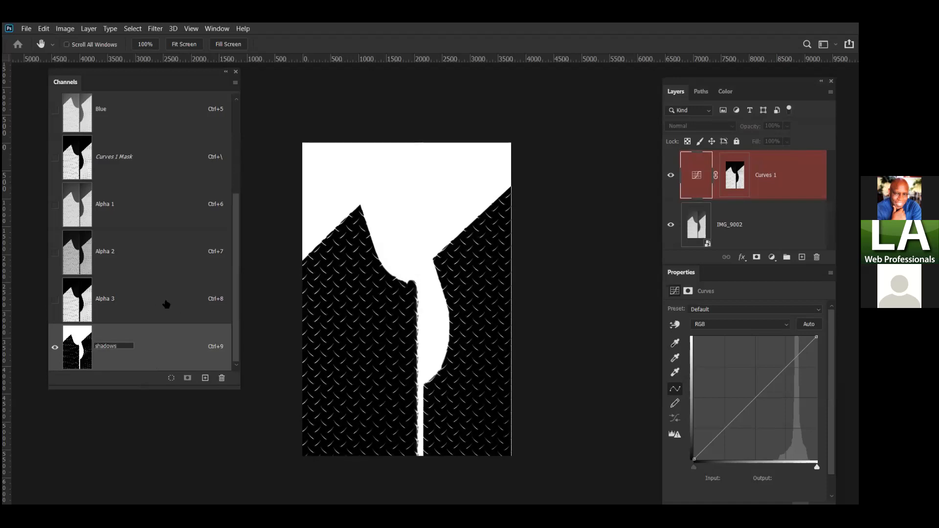
{"action": "left_click", "coordinate": [103, 303]}
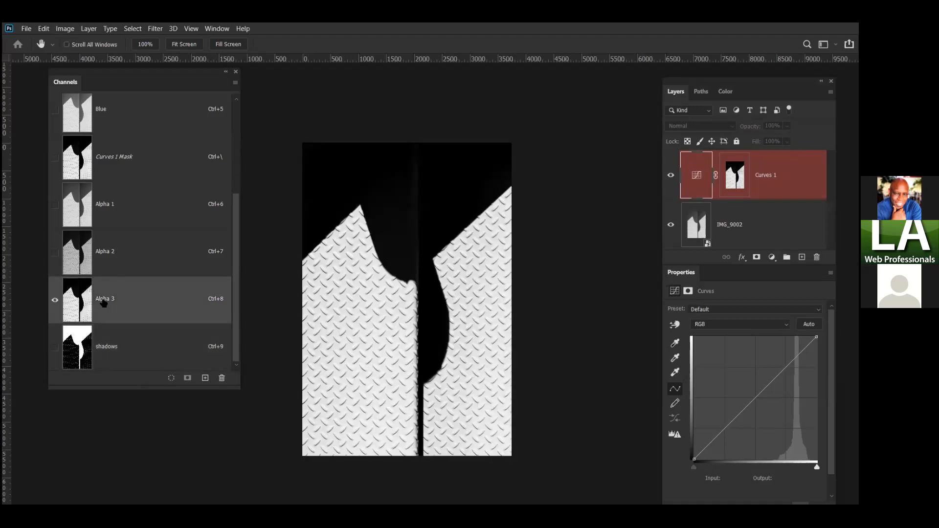
{"action": "double_click", "coordinate": [106, 302]}
{"action": "key", "text": "ctrl+a"}
{"action": "type", "text": "highlights"}
{"action": "key", "text": "Return"}
{"action": "key", "text": "ctrl+2"}
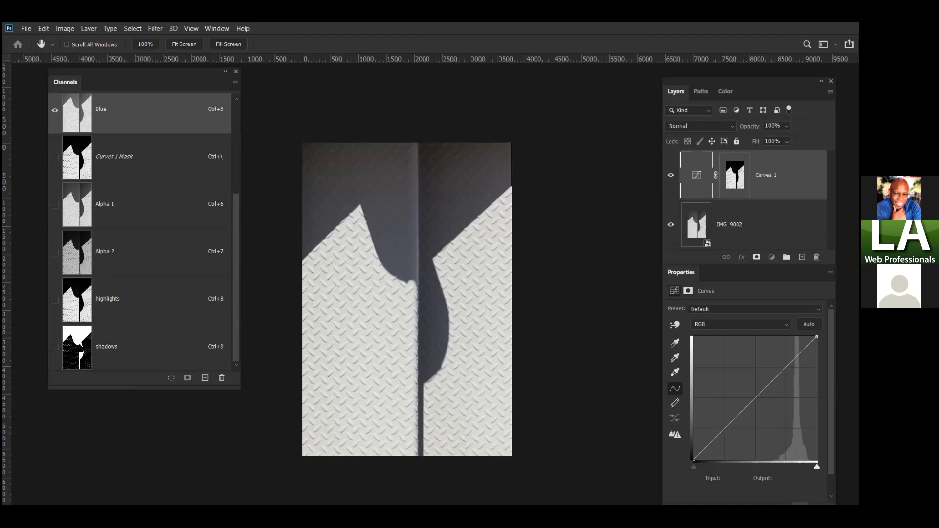
Step: Load the shadows channel as a selection and add a Curves adjustment layer masked by it, shown in composite view
{"action": "key", "text": "ctrl+9"}
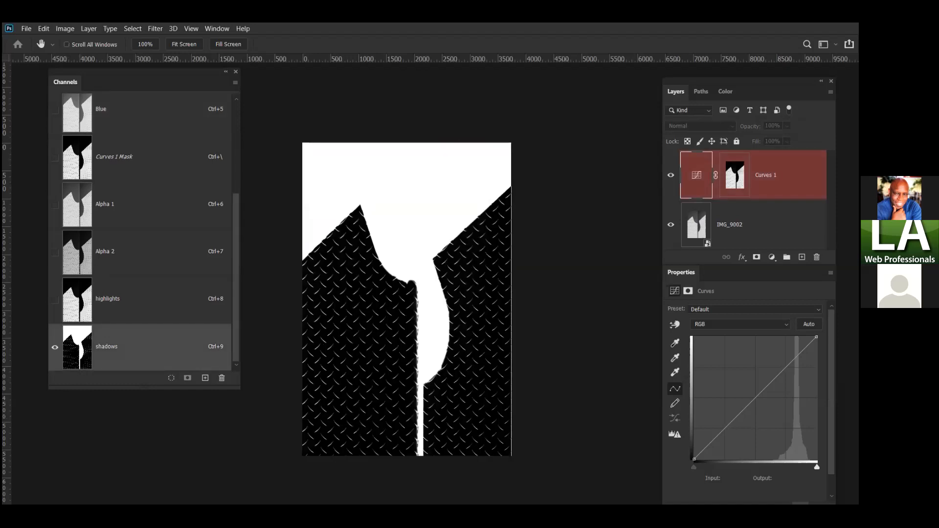
{"action": "key", "text": "ctrl+alt+9"}
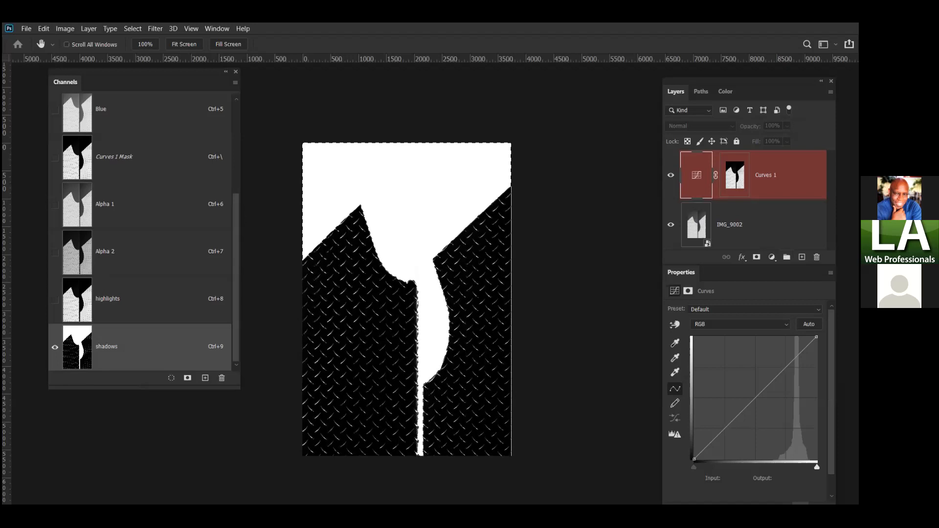
{"action": "left_click", "coordinate": [772, 256]}
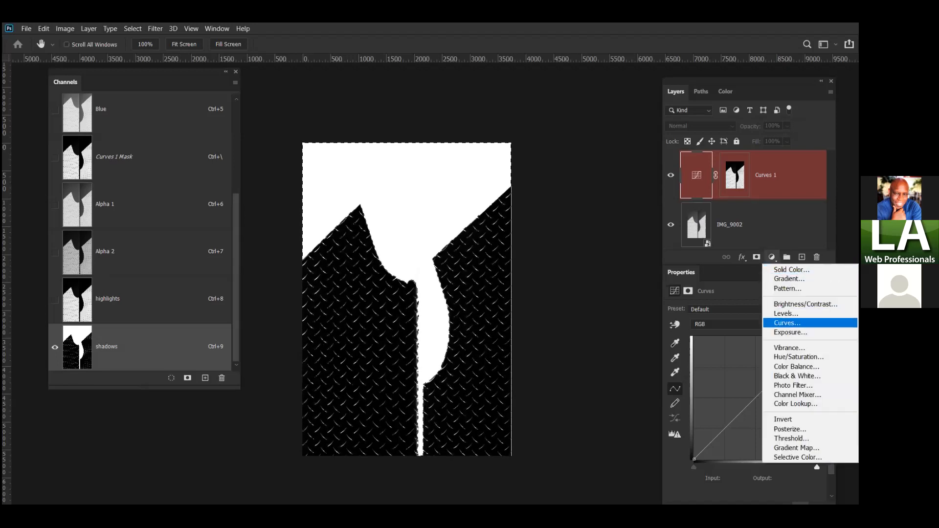
{"action": "left_click", "coordinate": [787, 323]}
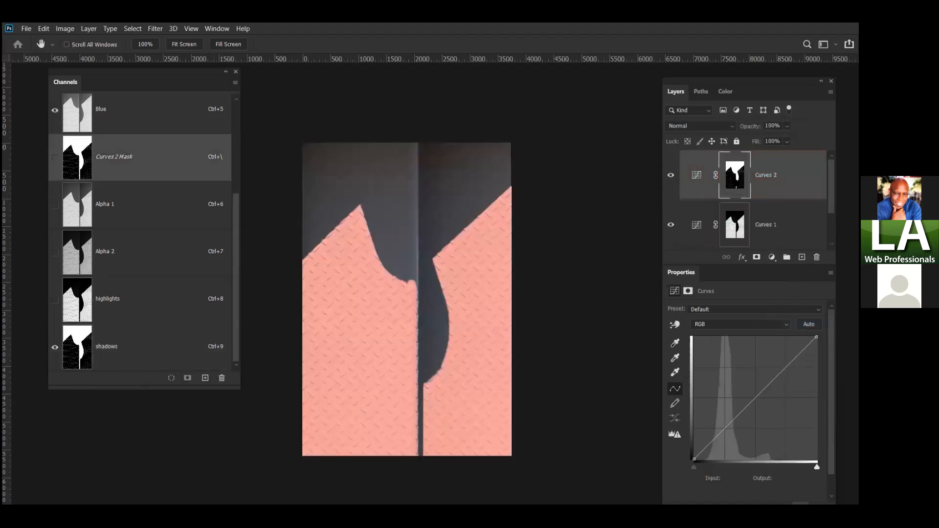
{"action": "key", "text": "ctrl+2"}
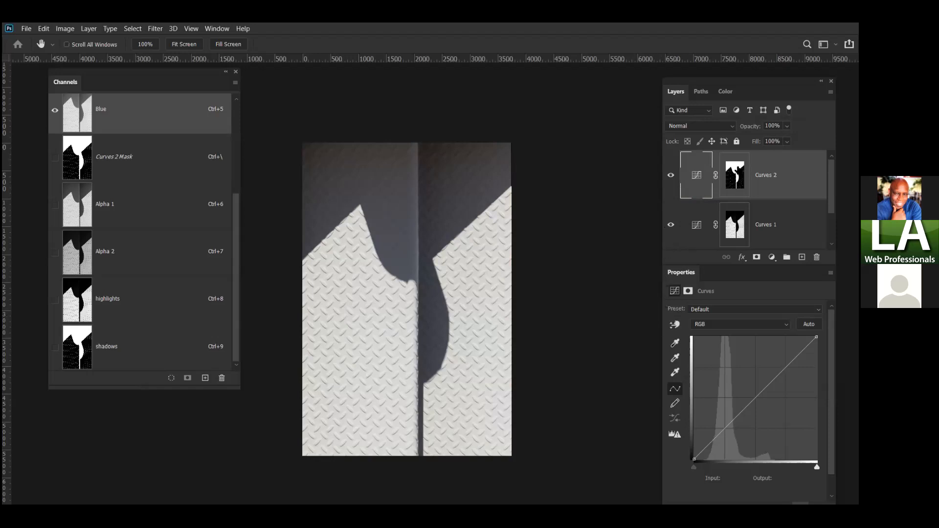
Step: Try brightening the shadow areas by raising the Curves 2 curve to input 101, output 121
{"action": "mouse_move", "coordinate": [756, 398]}
{"action": "left_mouse_down"}
{"action": "mouse_move", "coordinate": [776, 398]}
{"action": "mouse_move", "coordinate": [752, 395]}
{"action": "mouse_move", "coordinate": [775, 398]}
{"action": "mouse_move", "coordinate": [753, 398]}
{"action": "mouse_move", "coordinate": [763, 408]}
{"action": "mouse_move", "coordinate": [744, 392]}
{"action": "mouse_move", "coordinate": [759, 406]}
{"action": "mouse_move", "coordinate": [742, 401]}
{"action": "left_mouse_up"}
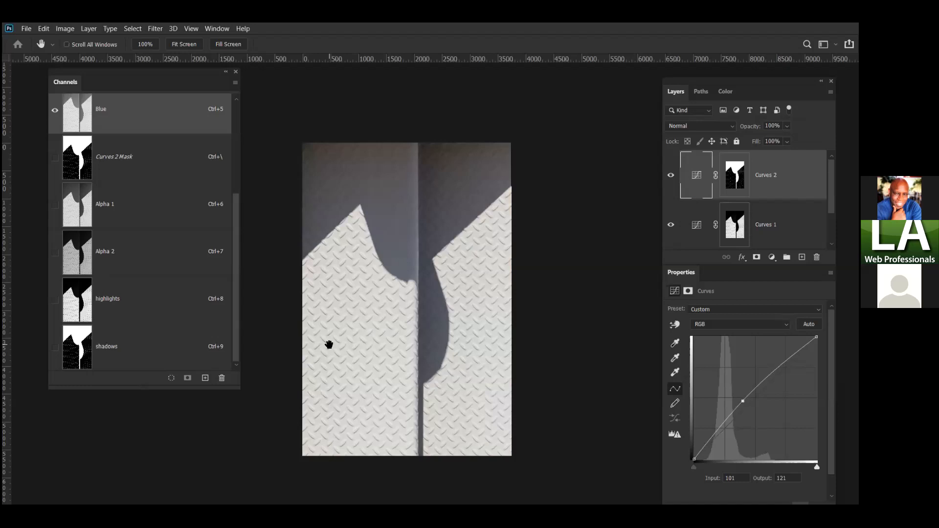
{"action": "key", "text": "ctrl+plus"}
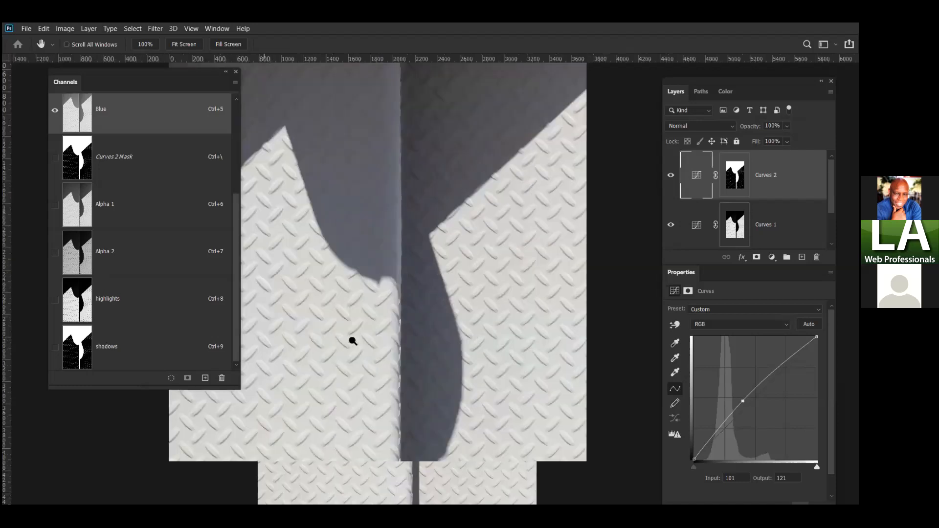
{"action": "left_click_drag", "start_coordinate": [418, 327], "coordinate": [407, 348]}
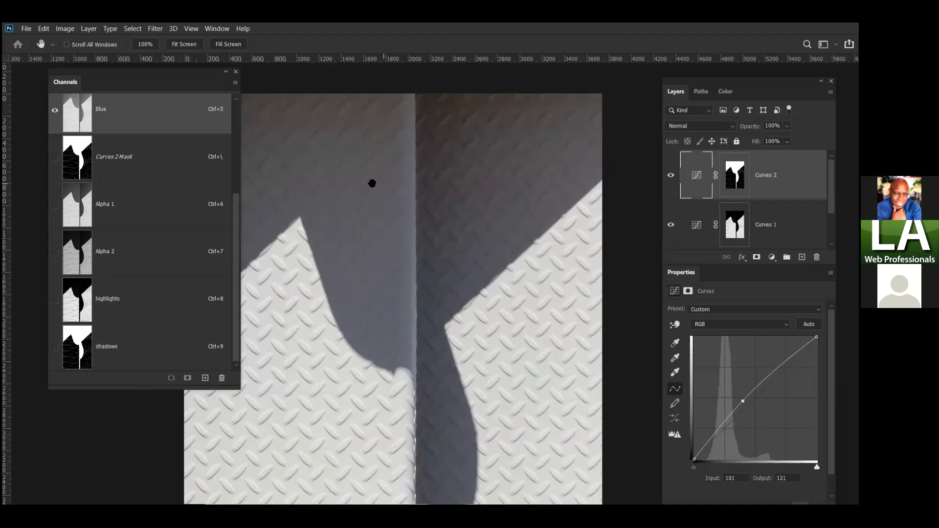
Step: Shape Curves 2 into an S-curve with a lowered dark point, a midtone at input 146, output 174, and a highlight at input 198, output 228
{"action": "left_click_drag", "start_coordinate": [748, 398], "coordinate": [719, 448]}
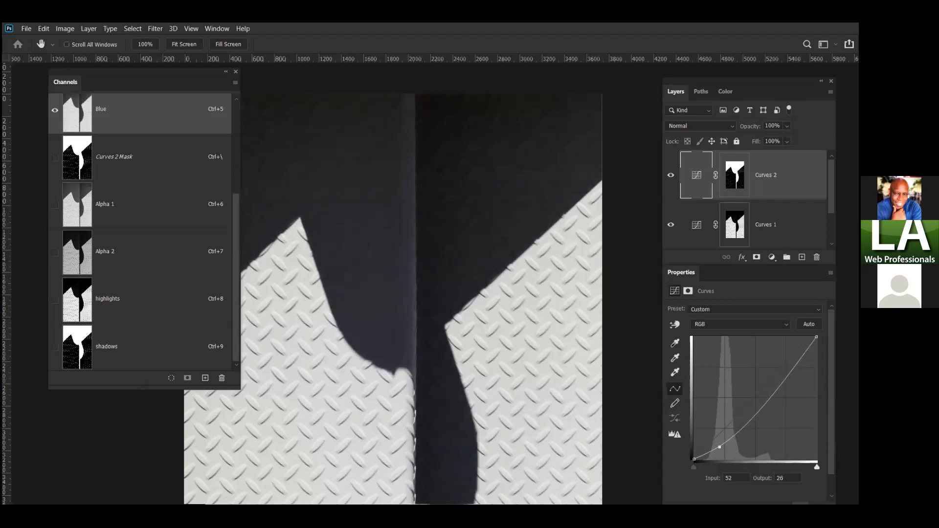
{"action": "left_click_drag", "start_coordinate": [759, 402], "coordinate": [763, 364]}
{"action": "left_click_drag", "start_coordinate": [778, 363], "coordinate": [783, 360]}
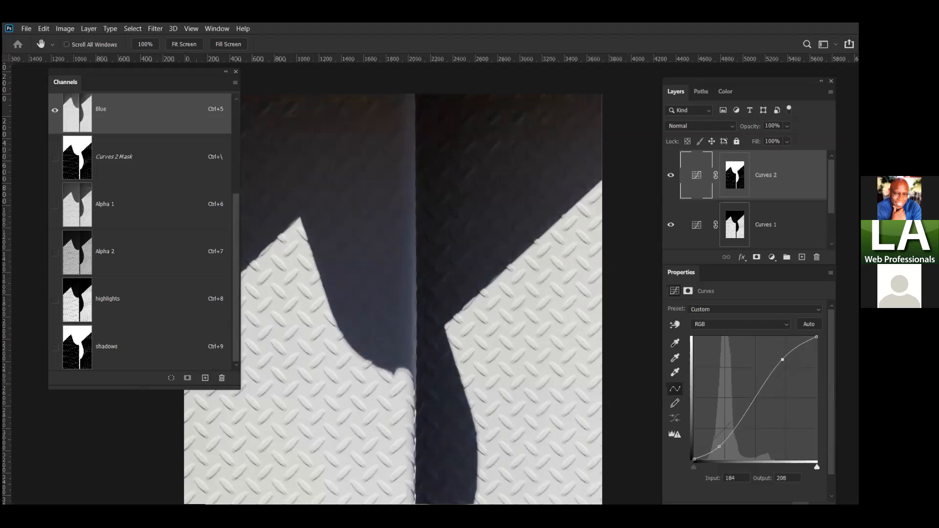
{"action": "left_click_drag", "start_coordinate": [718, 447], "coordinate": [711, 446]}
{"action": "left_click_drag", "start_coordinate": [784, 358], "coordinate": [789, 350]}
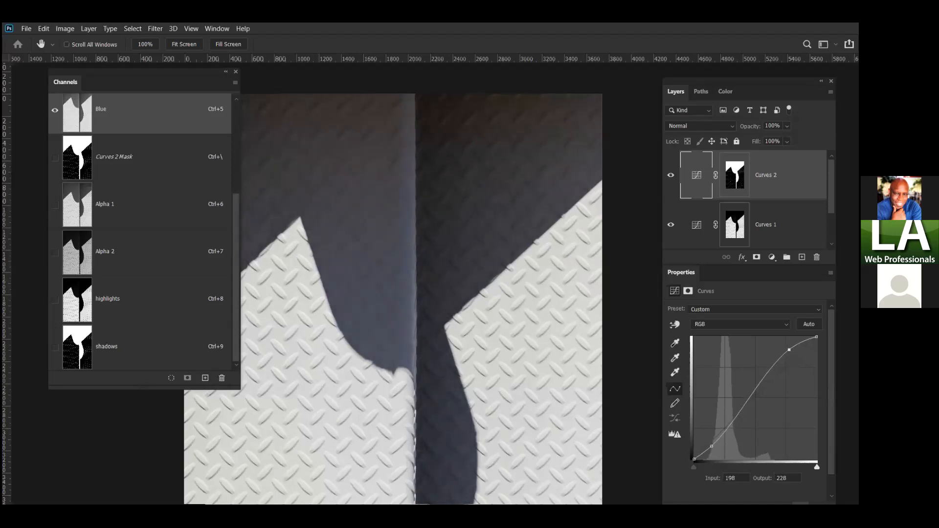
{"action": "left_click", "coordinate": [765, 376]}
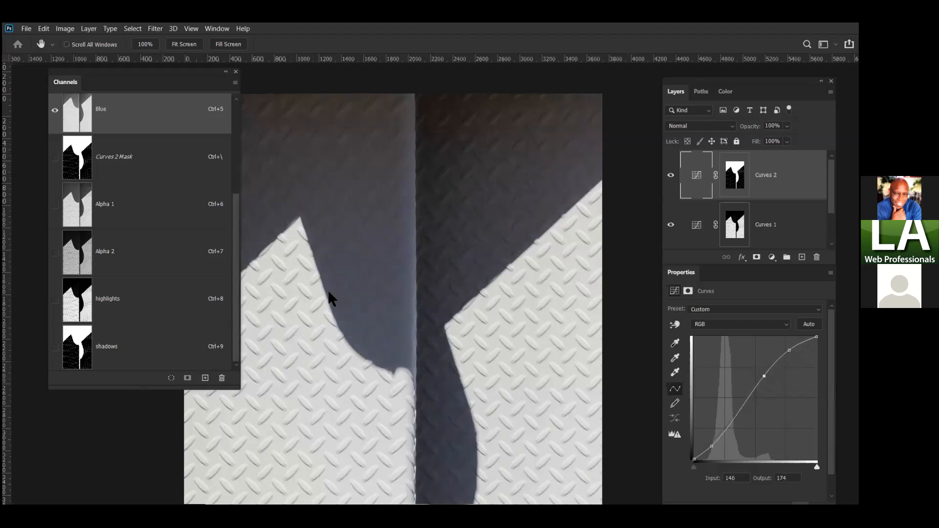
Step: Move the channel list and toolbox clear of the image, and fine-tune Curves 2, setting its dark point to input 38, output 29
{"action": "left_click_drag", "start_coordinate": [158, 72], "coordinate": [84, 96]}
{"action": "left_click_drag", "start_coordinate": [203, 93], "coordinate": [98, 159]}
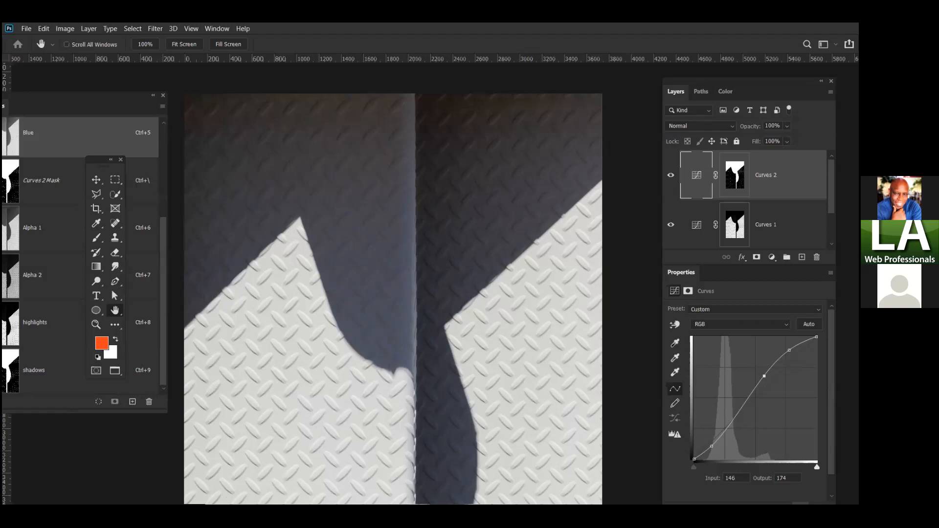
{"action": "mouse_move", "coordinate": [766, 377]}
{"action": "left_mouse_down"}
{"action": "mouse_move", "coordinate": [768, 391]}
{"action": "mouse_move", "coordinate": [759, 349]}
{"action": "mouse_move", "coordinate": [776, 385]}
{"action": "mouse_move", "coordinate": [764, 378]}
{"action": "left_mouse_up"}
{"action": "left_click_drag", "start_coordinate": [714, 449], "coordinate": [714, 447]}
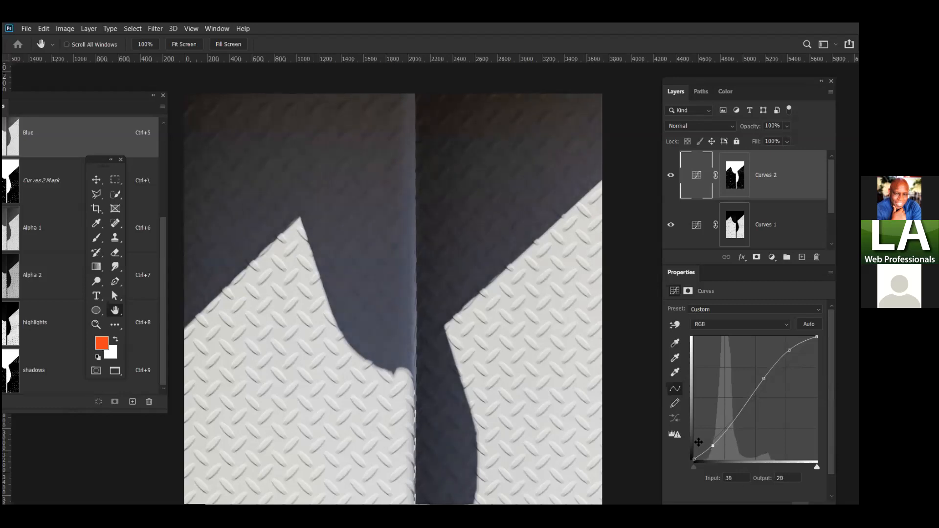
Step: Shape Curves 1 into an S-curve with points at input 44, output 8 and input 206, output 219, plus a lowered midtone point
{"action": "left_click", "coordinate": [691, 244]}
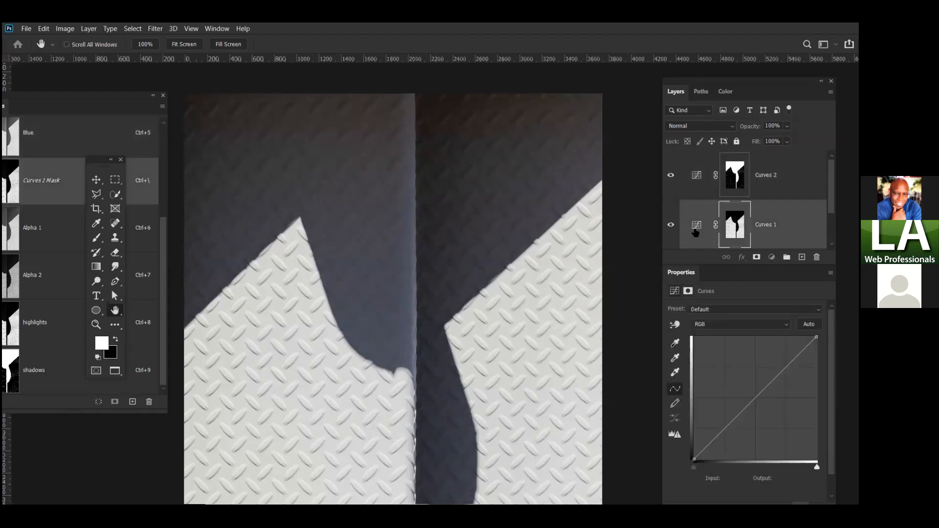
{"action": "left_click_drag", "start_coordinate": [394, 362], "coordinate": [398, 213]}
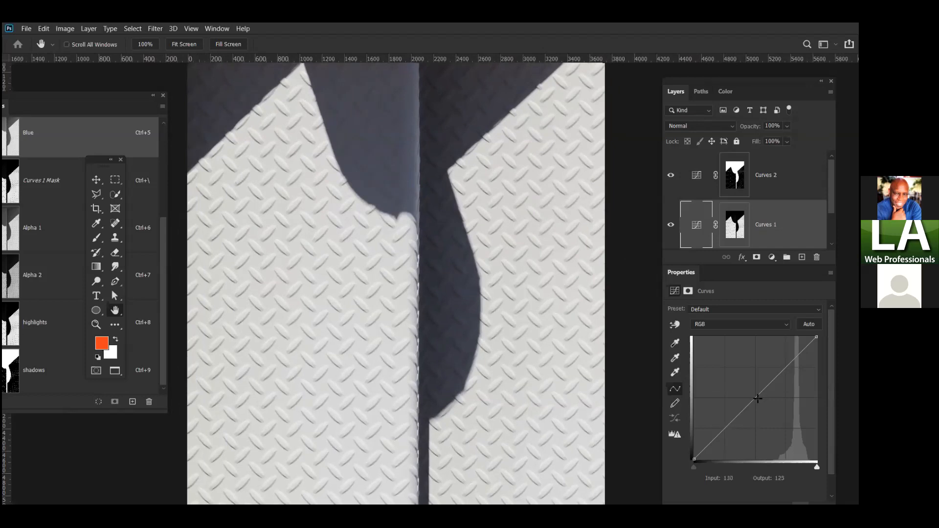
{"action": "left_click_drag", "start_coordinate": [755, 399], "coordinate": [716, 451]}
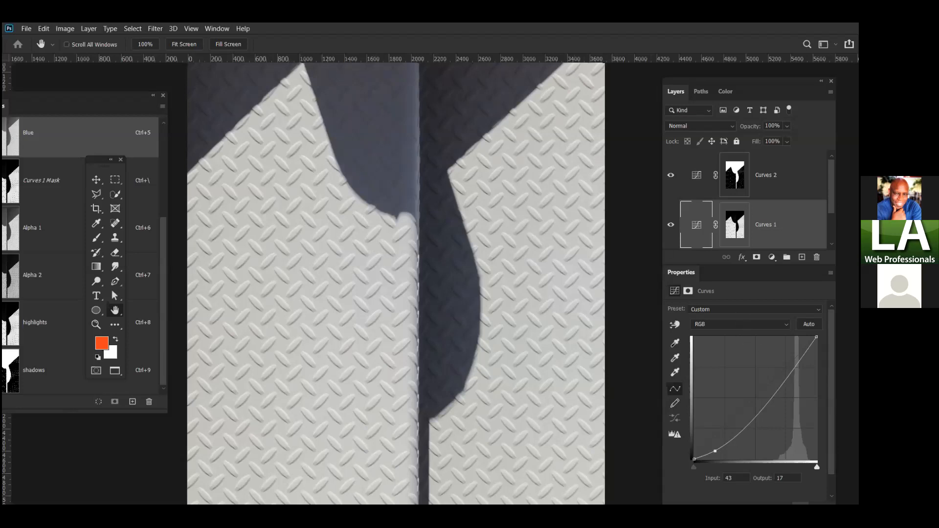
{"action": "left_click_drag", "start_coordinate": [789, 376], "coordinate": [793, 354]}
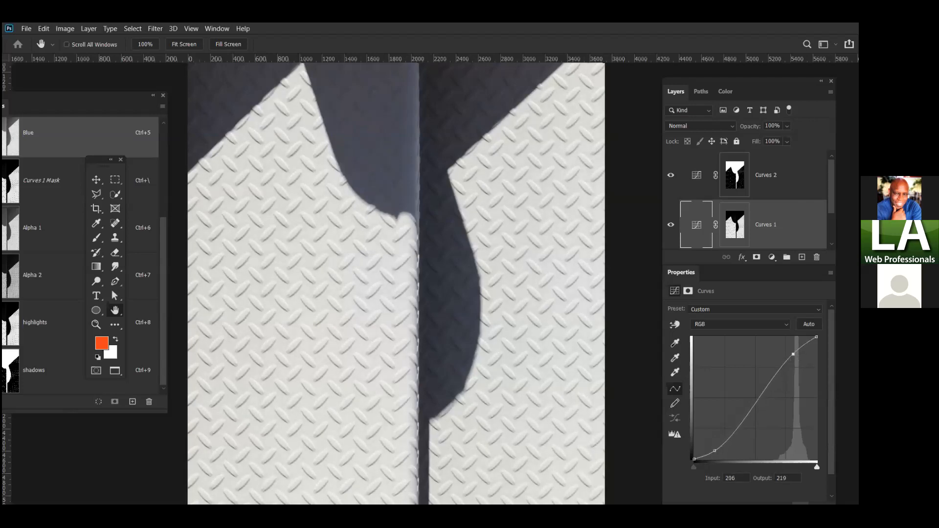
{"action": "left_click_drag", "start_coordinate": [748, 410], "coordinate": [716, 455]}
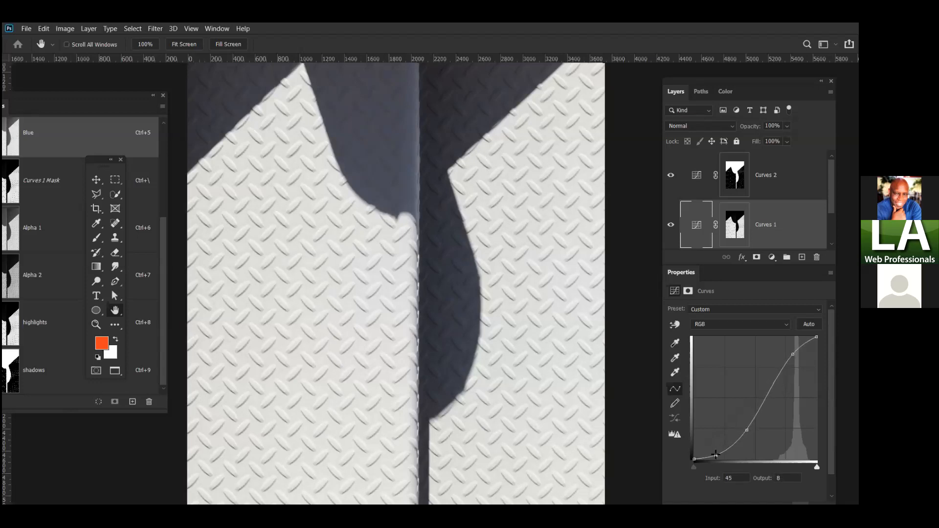
{"action": "left_click", "coordinate": [313, 364], "text": "alt"}
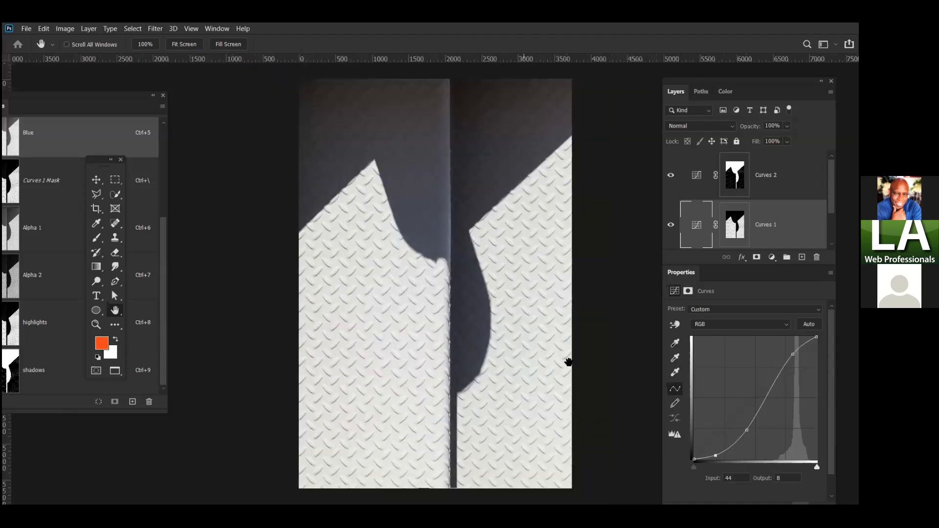
Step: Toggle the visibility of the Curves 1 layer repeatedly to compare the highlights with and without the adjustment
{"action": "left_click", "coordinate": [672, 225]}
{"action": "left_click", "coordinate": [673, 226]}
{"action": "left_click", "coordinate": [673, 227]}
{"action": "left_click", "coordinate": [673, 228]}
{"action": "left_click", "coordinate": [673, 228]}
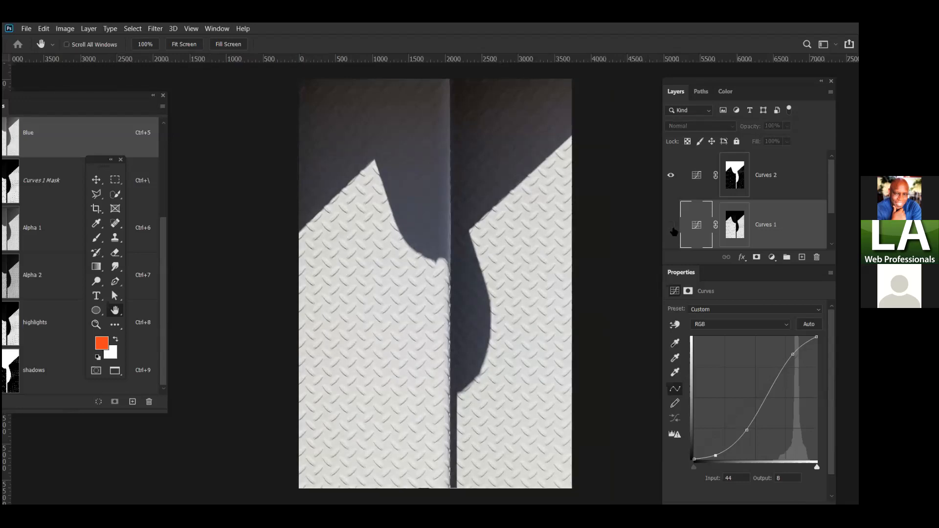
{"action": "left_click", "coordinate": [672, 228]}
{"action": "left_click", "coordinate": [671, 229]}
{"action": "left_click", "coordinate": [670, 229]}
{"action": "left_click", "coordinate": [671, 230]}
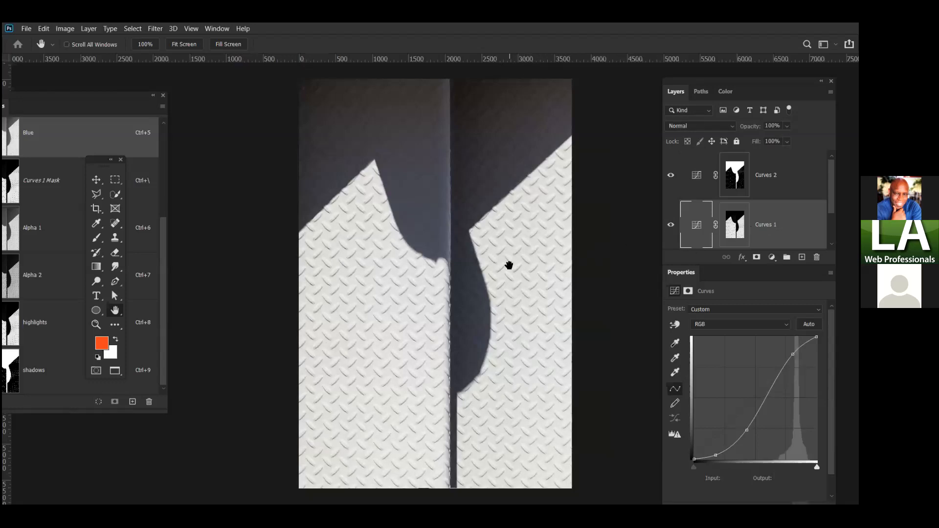
{"action": "left_click", "coordinate": [698, 184]}
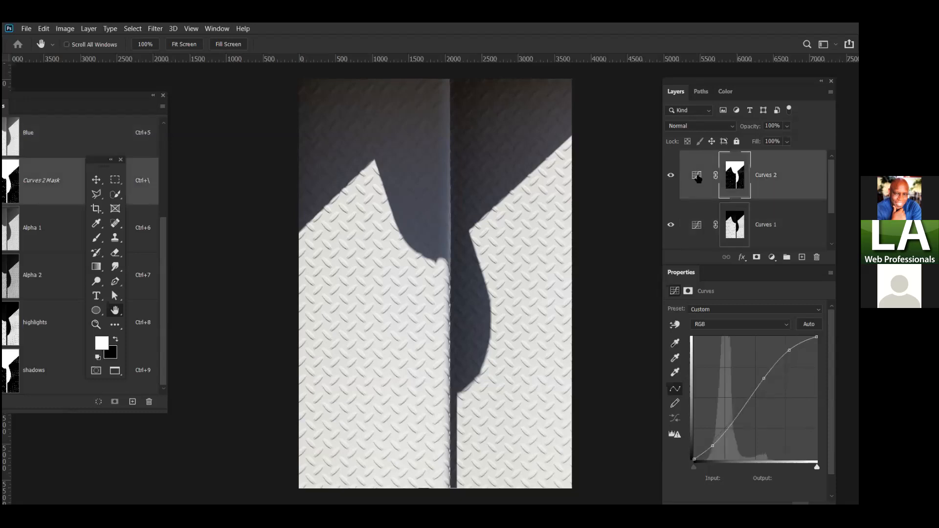
{"action": "left_click", "coordinate": [763, 230]}
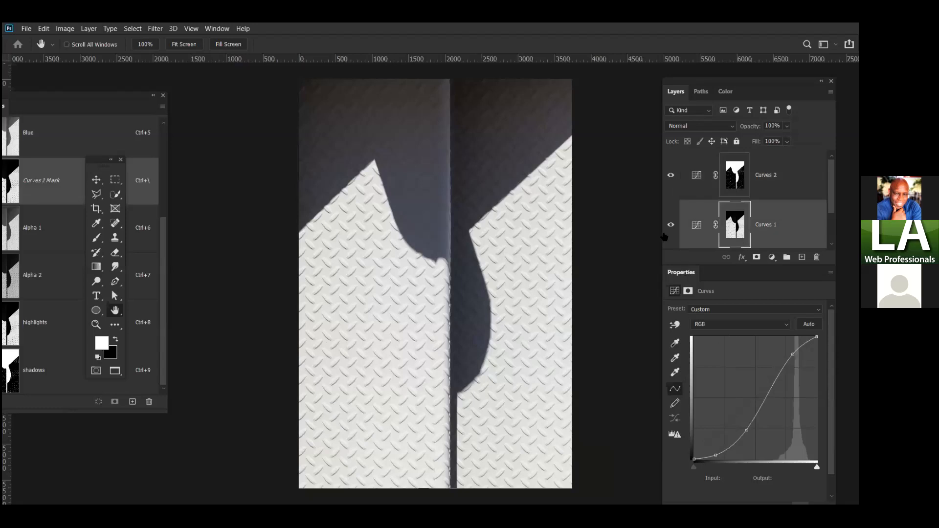
{"action": "left_click", "coordinate": [672, 225]}
{"action": "left_click", "coordinate": [672, 225]}
{"action": "left_click", "coordinate": [672, 224]}
{"action": "left_click", "coordinate": [672, 225]}
Step: Duplicate the Curves 1 adjustment layer and make the copy's curve adjustment active
{"action": "left_click", "coordinate": [691, 225]}
{"action": "key", "text": "ctrl+j"}
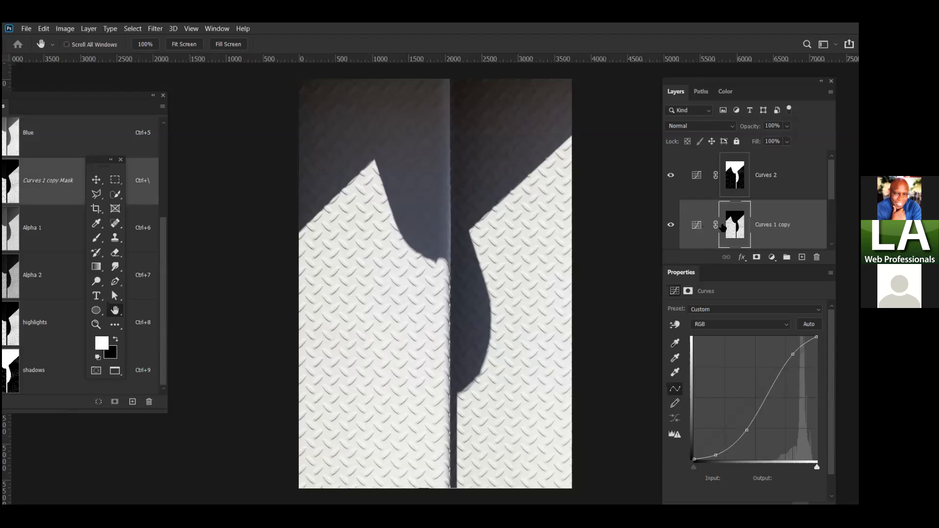
{"action": "left_click", "coordinate": [697, 225]}
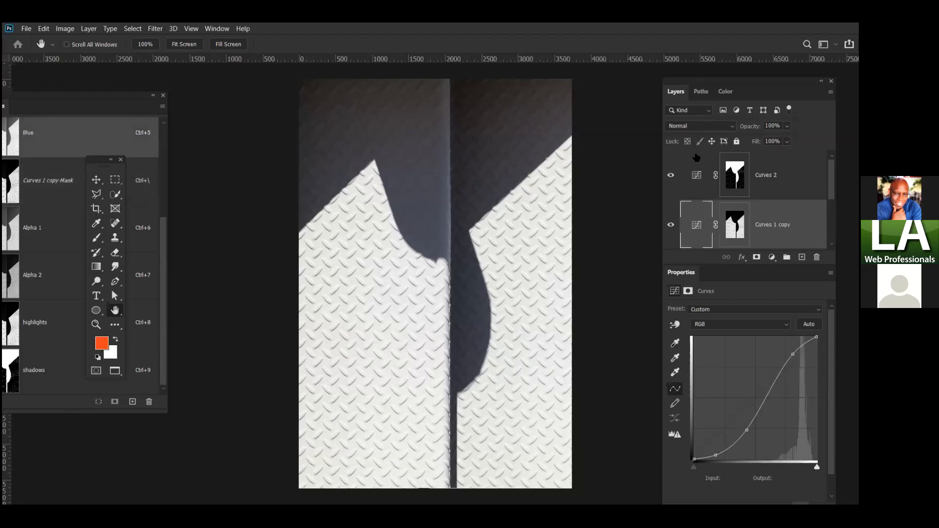
Step: Set the Curves 1 copy layer's blend mode to Linear Burn and toggle its visibility to compare the highlights
{"action": "left_click", "coordinate": [732, 128]}
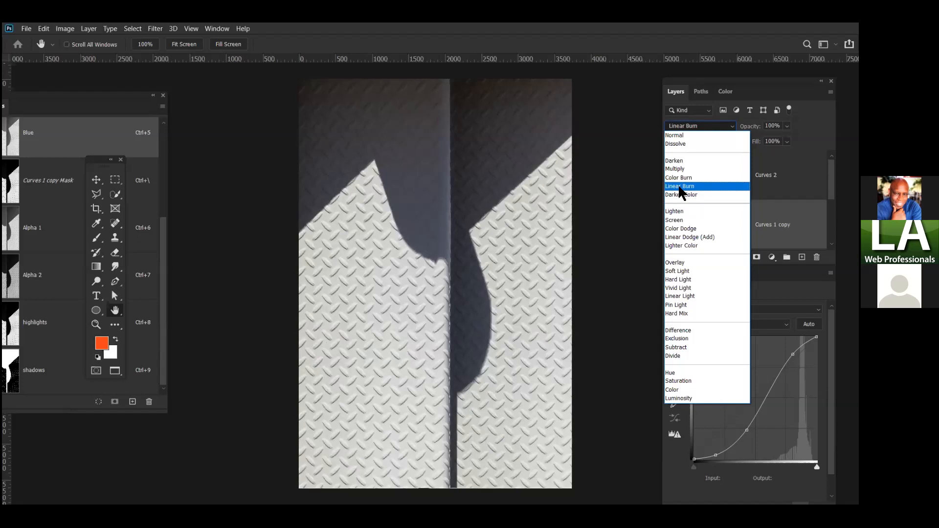
{"action": "left_click", "coordinate": [678, 185]}
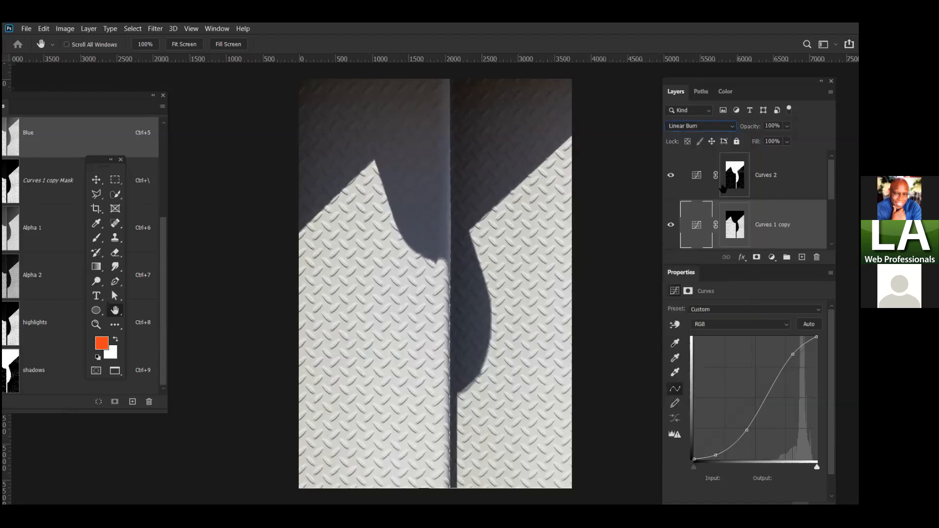
{"action": "left_click", "coordinate": [671, 226]}
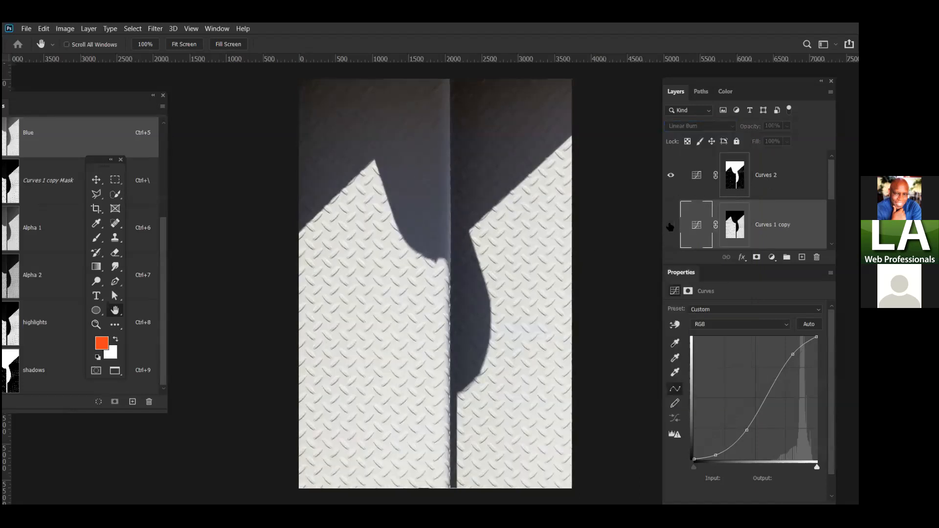
{"action": "left_click", "coordinate": [670, 226]}
{"action": "left_click", "coordinate": [669, 227]}
{"action": "left_click", "coordinate": [669, 226]}
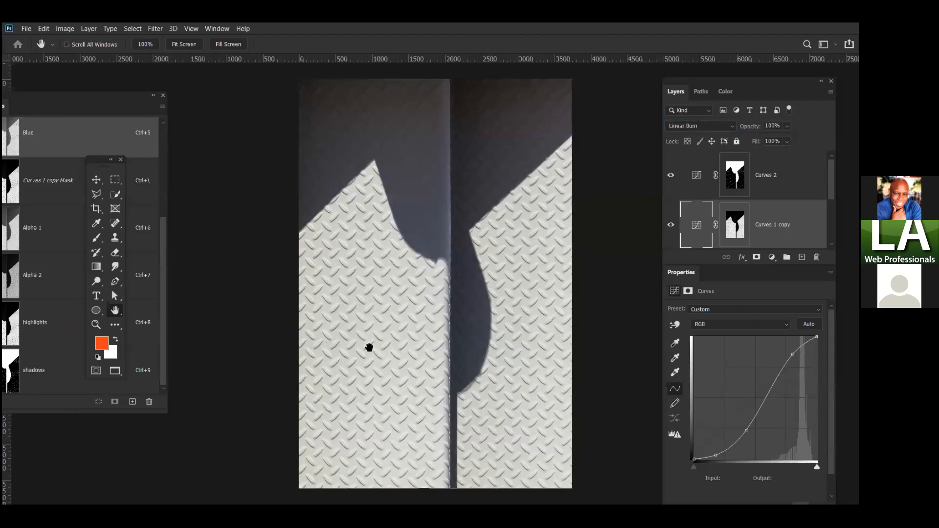
Step: Examine the tread-plate texture and shadow edges around the central seam at closer magnification
{"action": "key", "text": "ctrl+plus"}
{"action": "key", "text": "ctrl+plus"}
{"action": "key", "text": "ctrl+plus"}
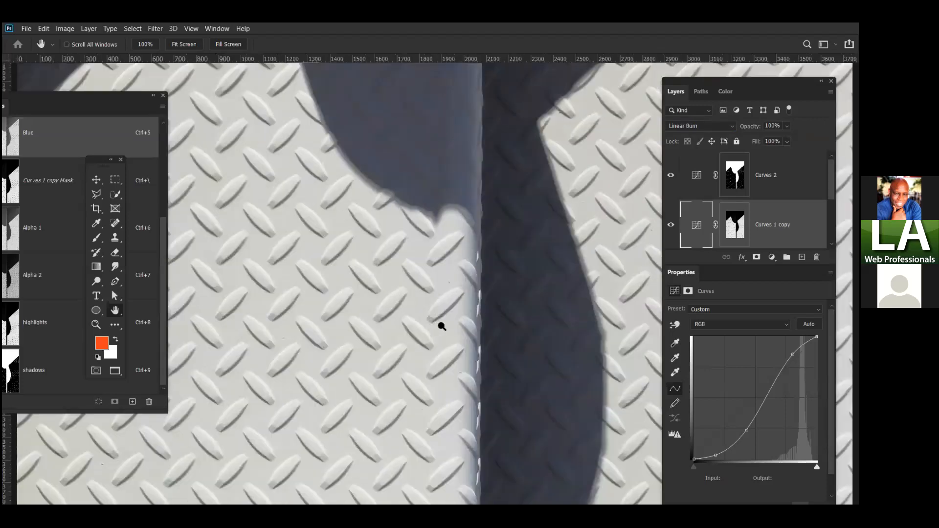
{"action": "key", "text": "ctrl+minus"}
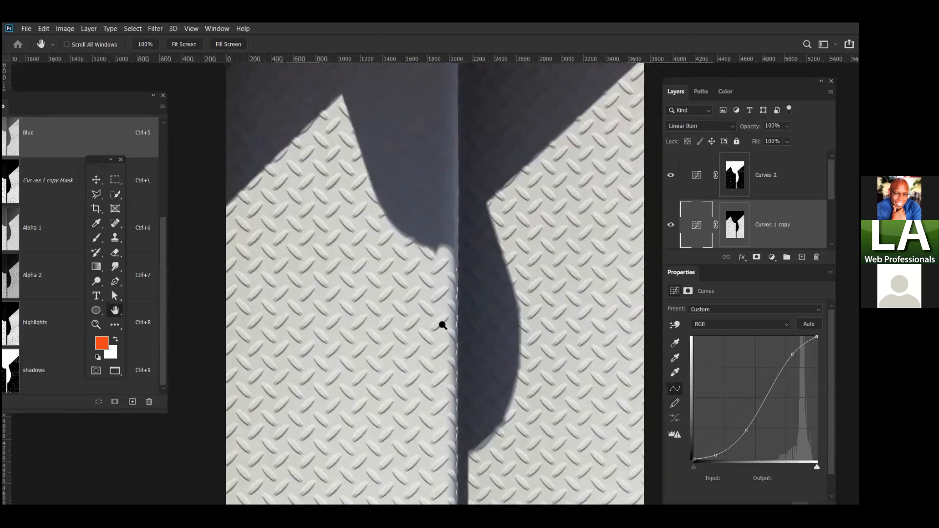
{"action": "key", "text": "ctrl+plus"}
{"action": "key", "text": "ctrl+plus"}
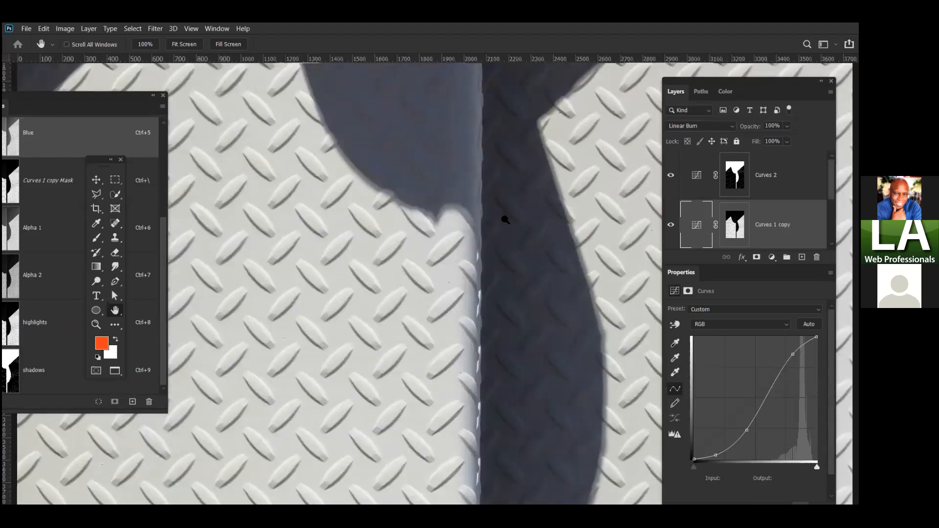
{"action": "key", "text": "ctrl+minus"}
{"action": "key", "text": "ctrl+minus"}
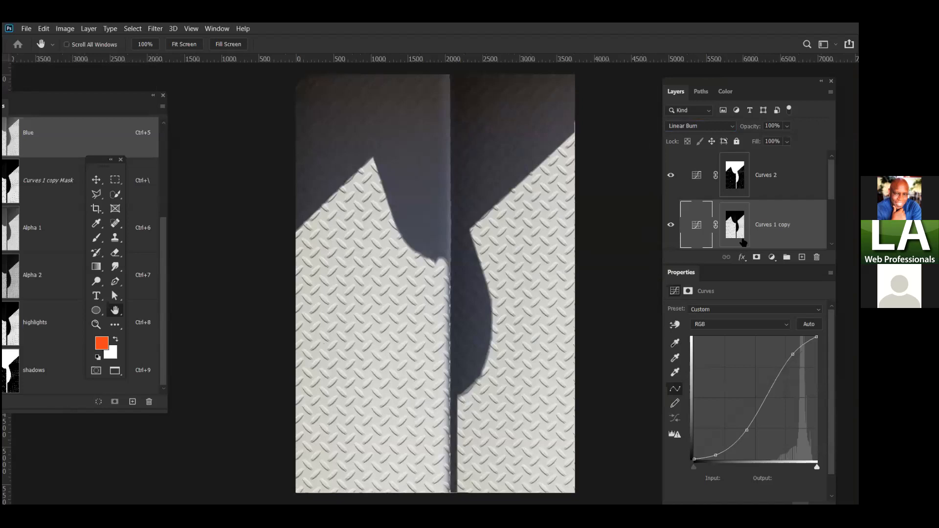
Step: Blur the Curves 1 copy layer's mask with a Gaussian Blur of 4.6 pixels radius
{"action": "left_click", "coordinate": [732, 230]}
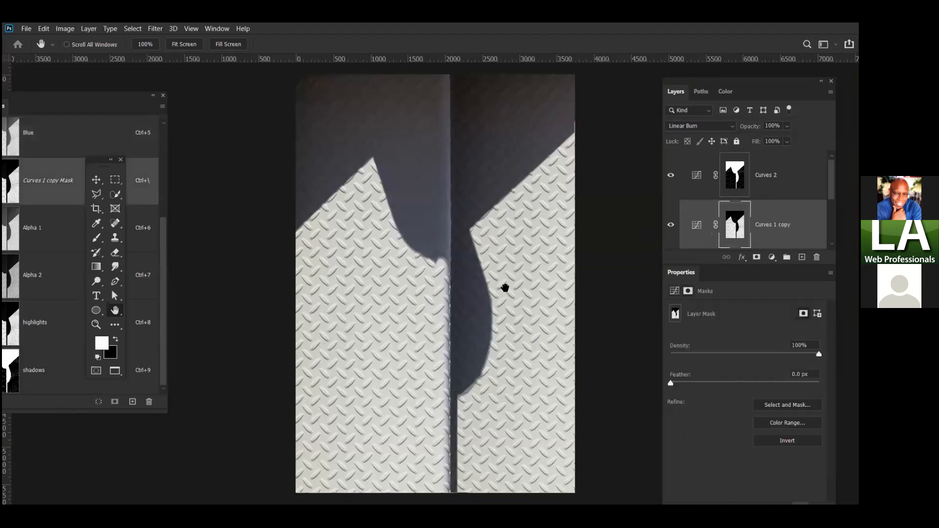
{"action": "left_click", "coordinate": [155, 29]}
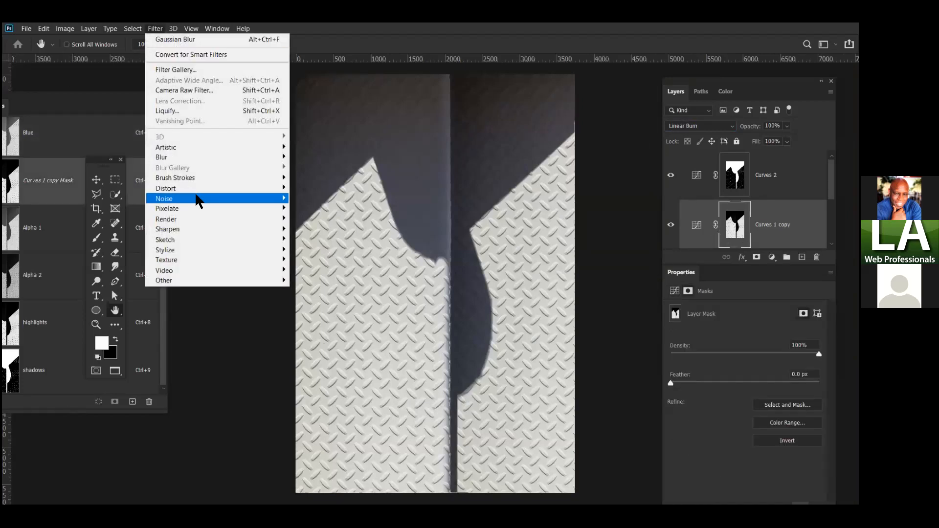
{"action": "mouse_move", "coordinate": [231, 163]}
{"action": "left_click", "coordinate": [326, 198]}
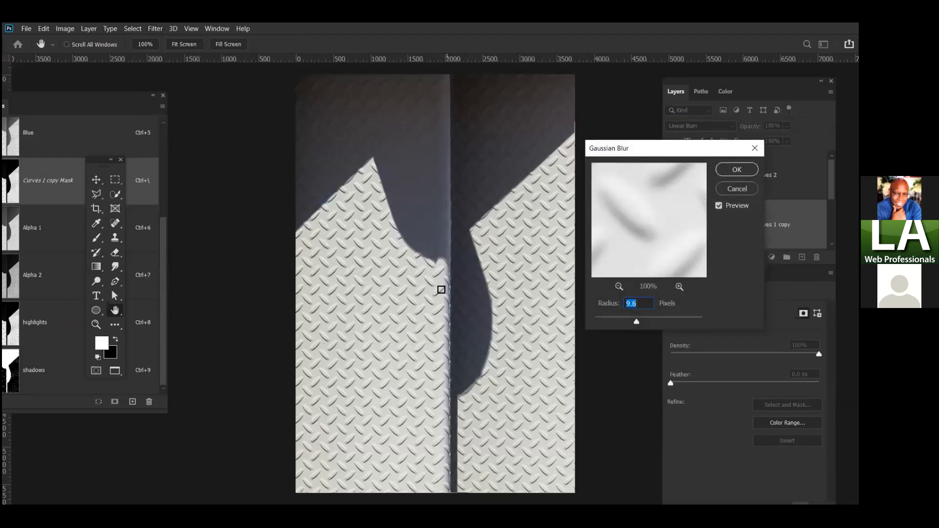
{"action": "mouse_move", "coordinate": [636, 322]}
{"action": "left_mouse_down"}
{"action": "mouse_move", "coordinate": [658, 323]}
{"action": "mouse_move", "coordinate": [622, 323]}
{"action": "left_mouse_up"}
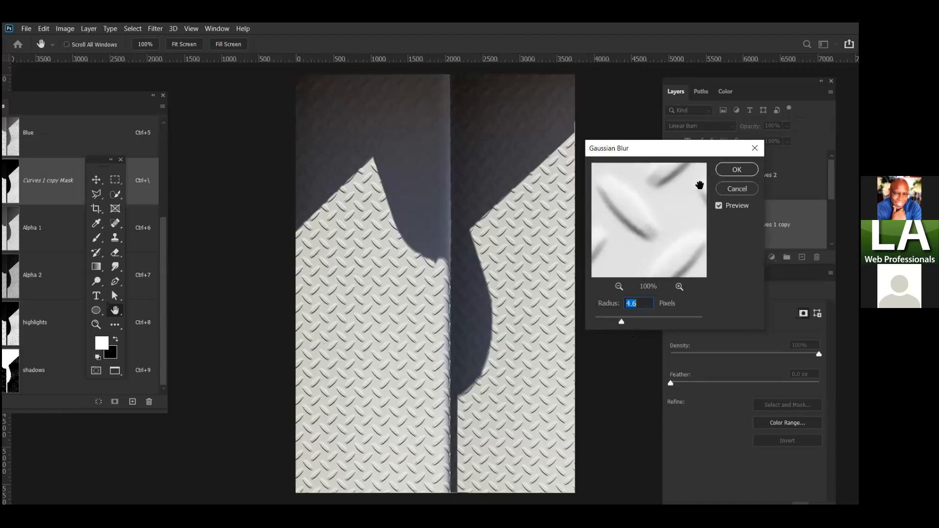
{"action": "left_click", "coordinate": [736, 170]}
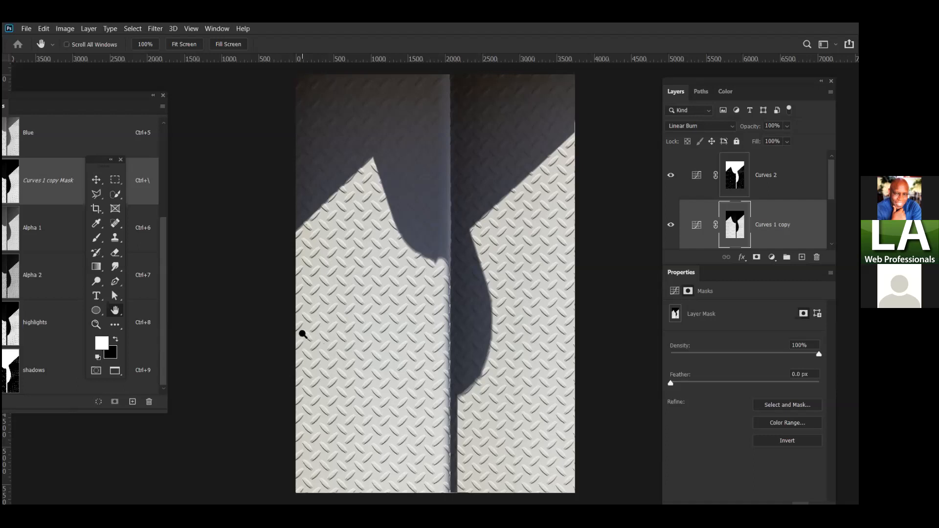
Step: Close the metal-plate document without saving and switch to the Luminosity Masking folder in Bridge
{"action": "key", "text": "ctrl+w"}
{"action": "left_click", "coordinate": [434, 215]}
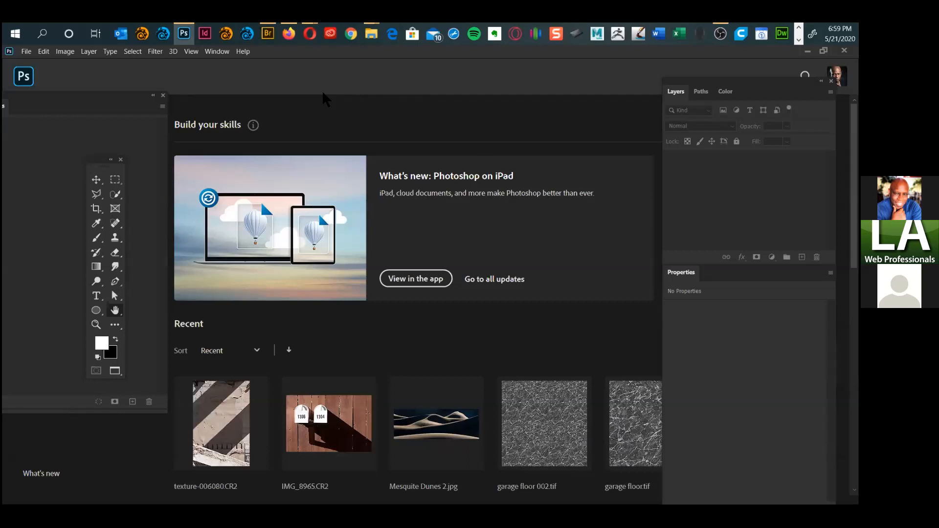
{"action": "key", "text": "alt+Tab"}
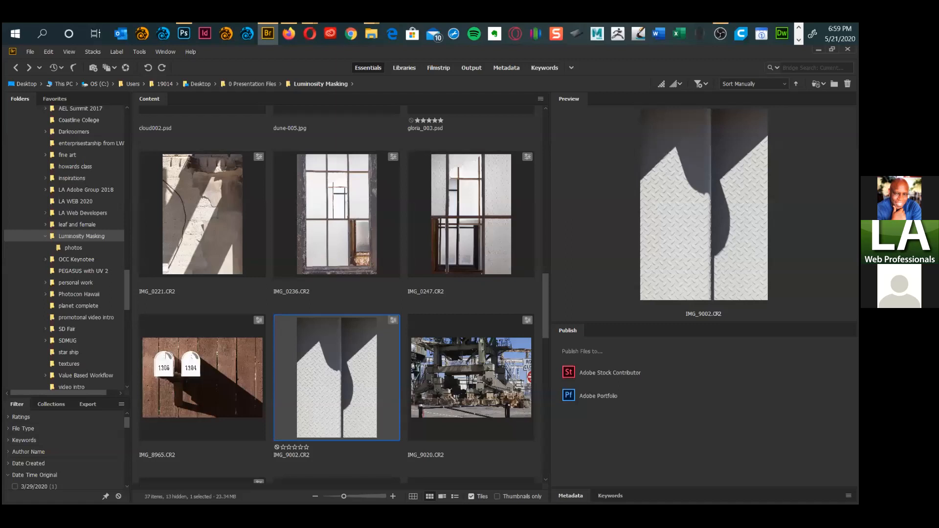
{"action": "key", "text": "ctrl+r"}
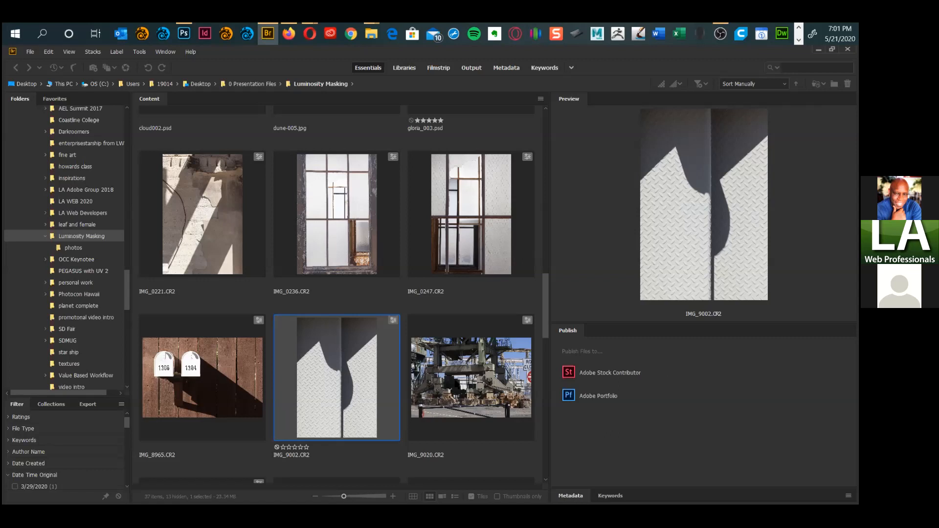
Step: Browse the photos in the Luminosity Masking folder and preview luminosity 004.tif
{"action": "left_click_drag", "start_coordinate": [546, 300], "coordinate": [537, 339]}
{"action": "scroll", "coordinate": [516, 304], "scroll_direction": "up", "scroll_amount": 4}
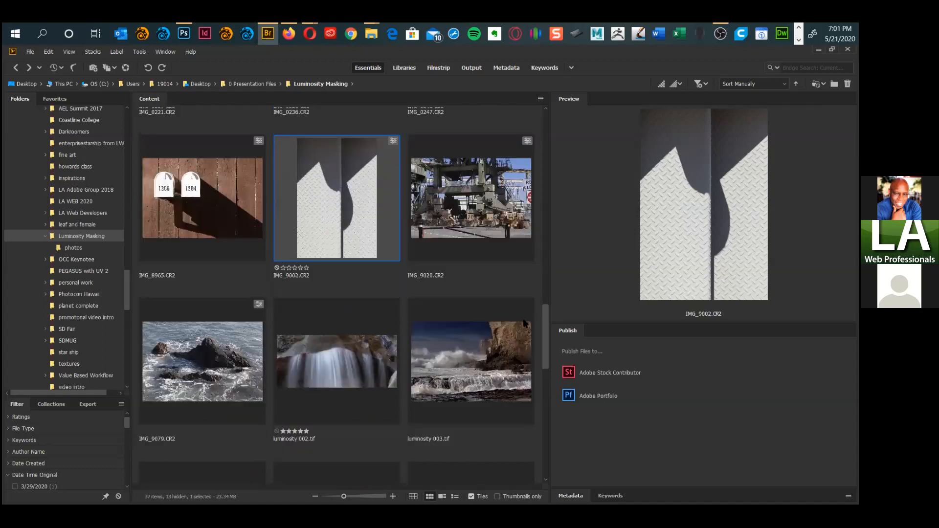
{"action": "scroll", "coordinate": [516, 305], "scroll_direction": "down", "scroll_amount": 10}
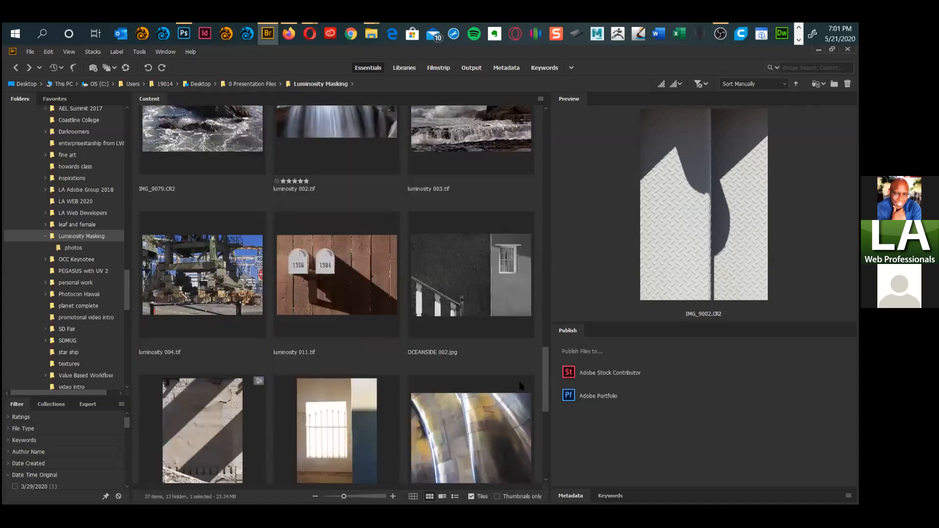
{"action": "scroll", "coordinate": [519, 330], "scroll_direction": "up", "scroll_amount": 3}
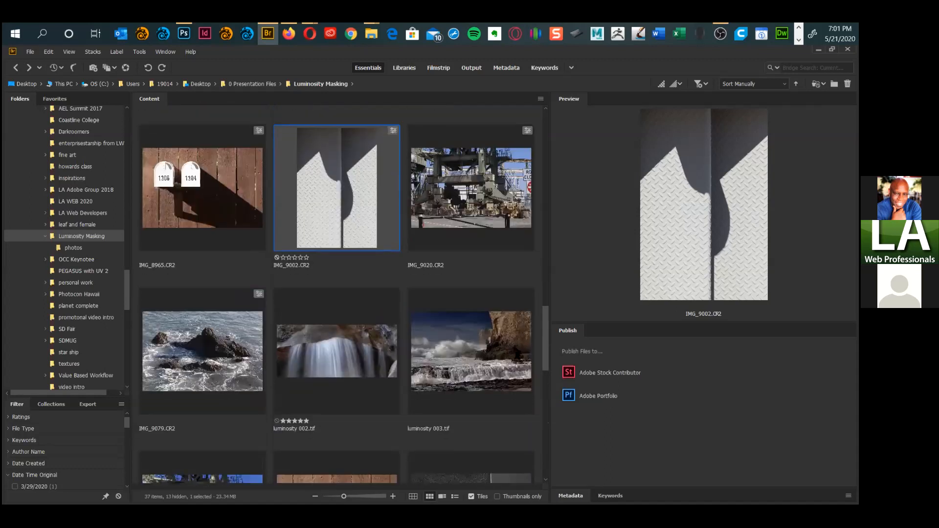
{"action": "scroll", "coordinate": [519, 330], "scroll_direction": "down", "scroll_amount": 2}
{"action": "left_click", "coordinate": [221, 341]}
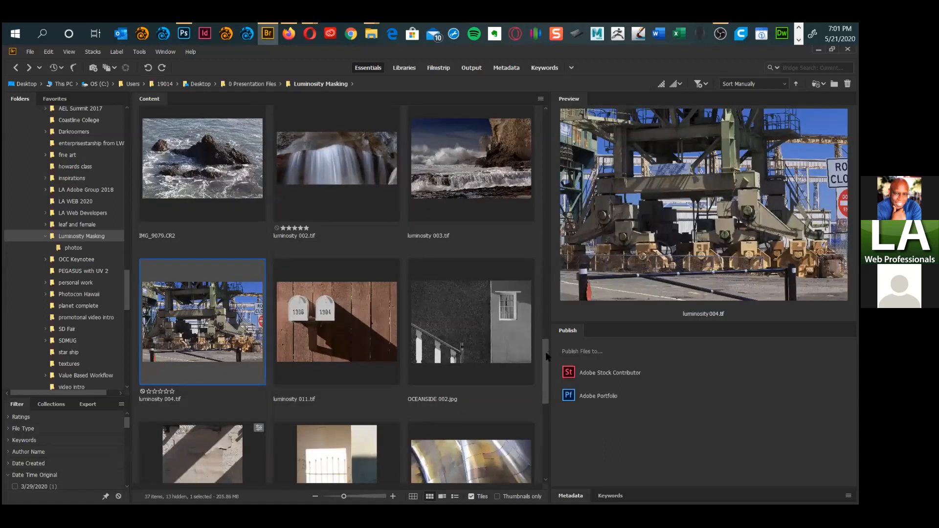
Step: Select the raw crane photo IMG_9020.CR2 and inspect it in a full-screen preview
{"action": "scroll", "coordinate": [542, 319], "scroll_direction": "up", "scroll_amount": 3}
{"action": "left_click", "coordinate": [466, 236]}
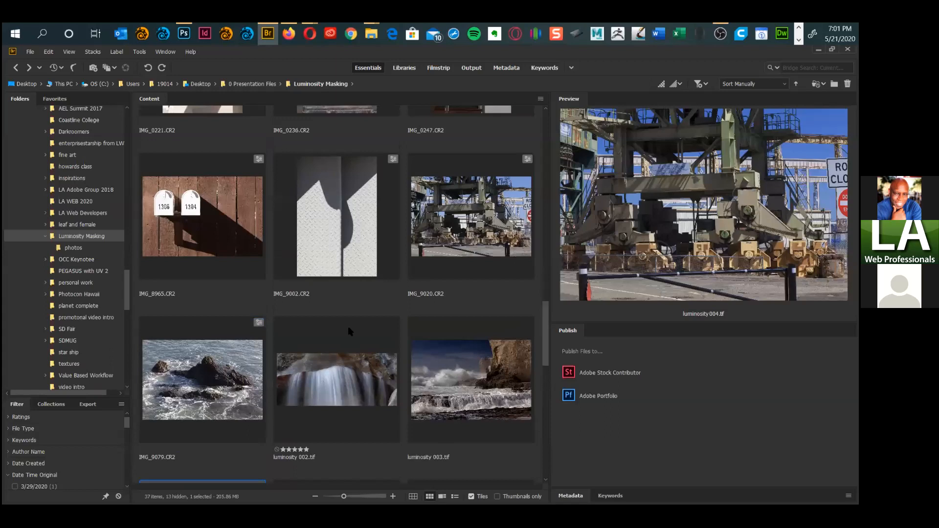
{"action": "key", "text": "space"}
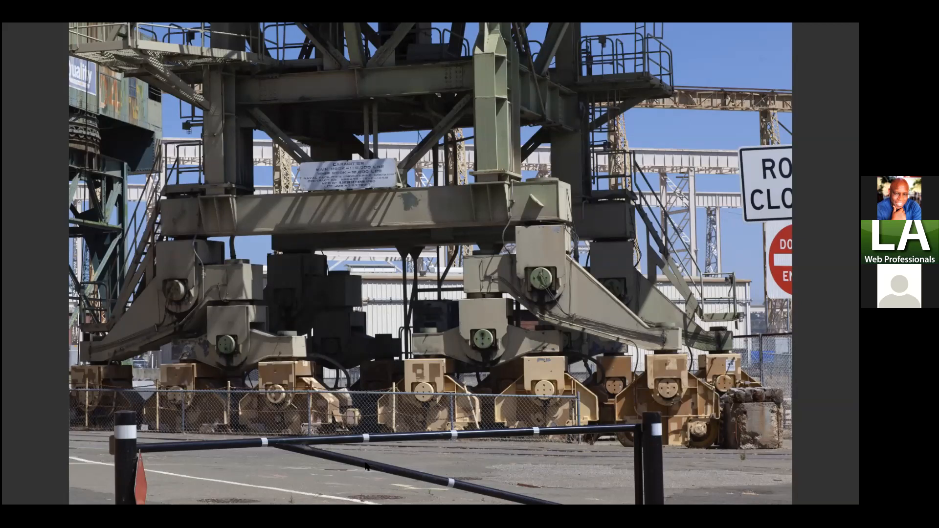
{"action": "key", "text": "space"}
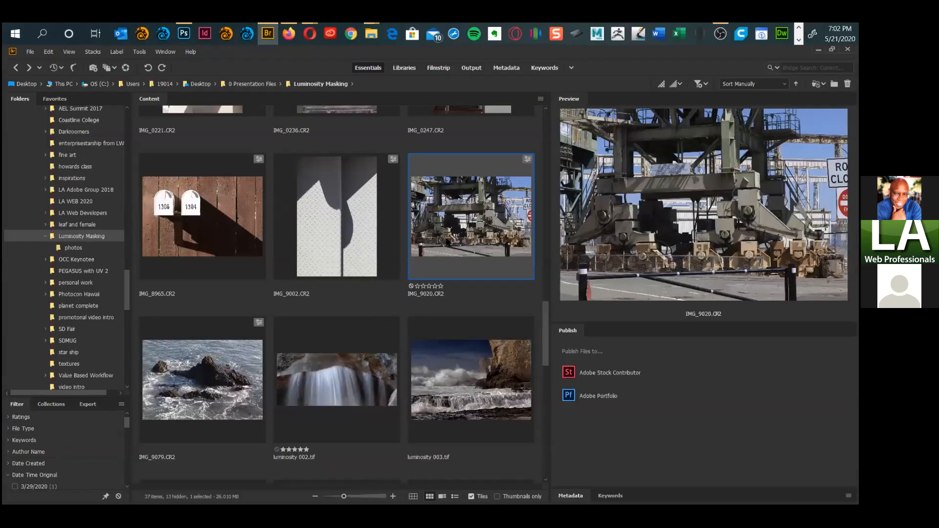
Step: Open IMG_9020.CR2 in Camera Raw, review its lens corrections, and open it in Photoshop as a smart object
{"action": "double_click", "coordinate": [442, 254]}
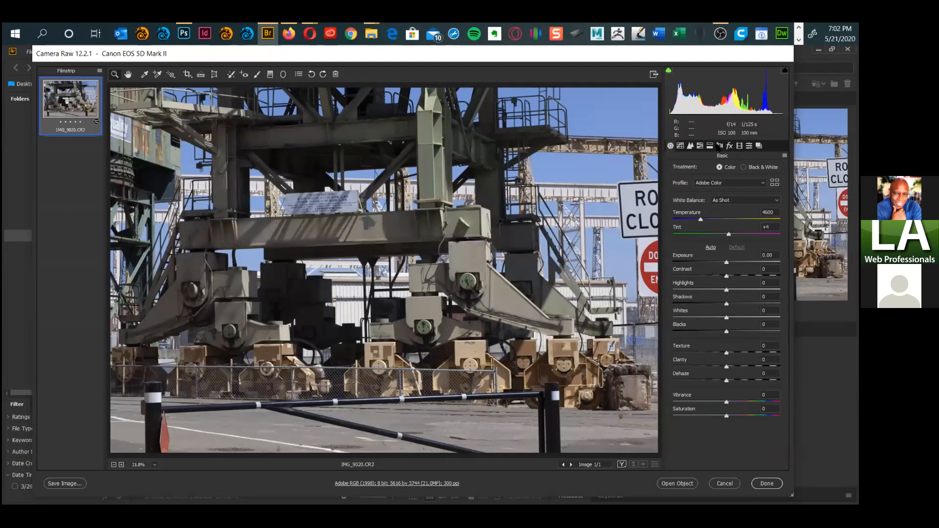
{"action": "left_click", "coordinate": [719, 145]}
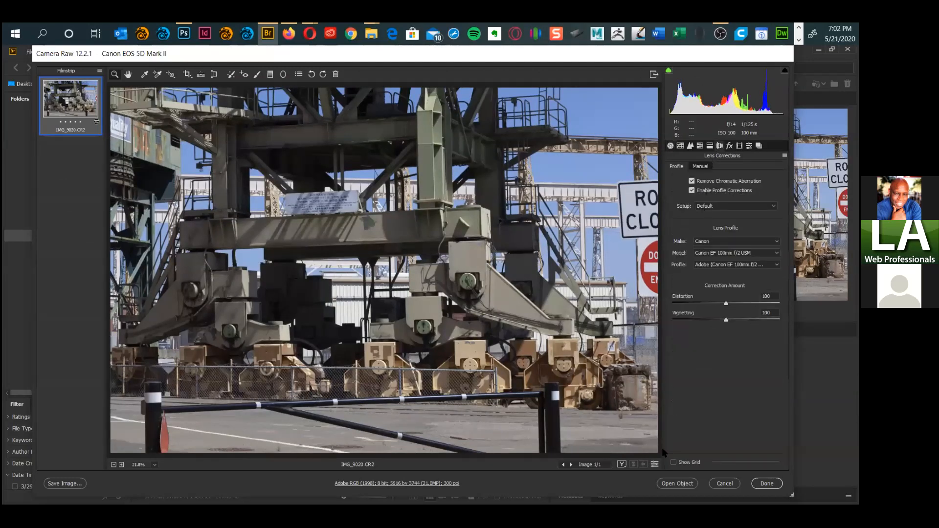
{"action": "left_click", "coordinate": [680, 483]}
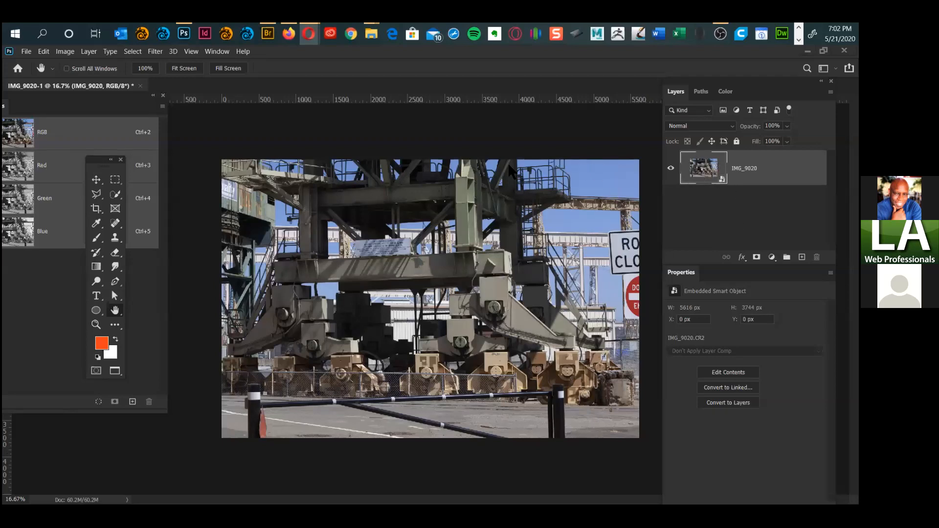
Step: Bring the whole channel list into view and view the Red, Green and Blue channels individually
{"action": "left_click_drag", "start_coordinate": [69, 105], "coordinate": [123, 134]}
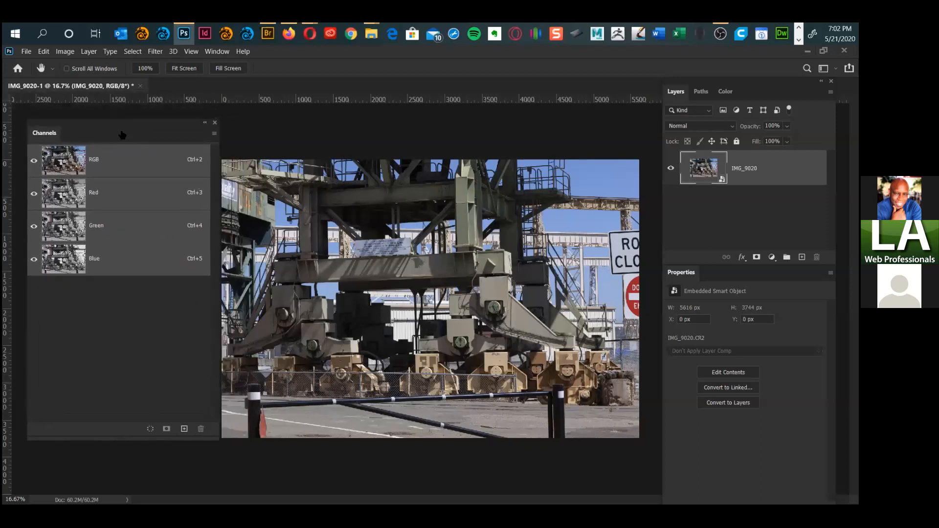
{"action": "left_click", "coordinate": [91, 199]}
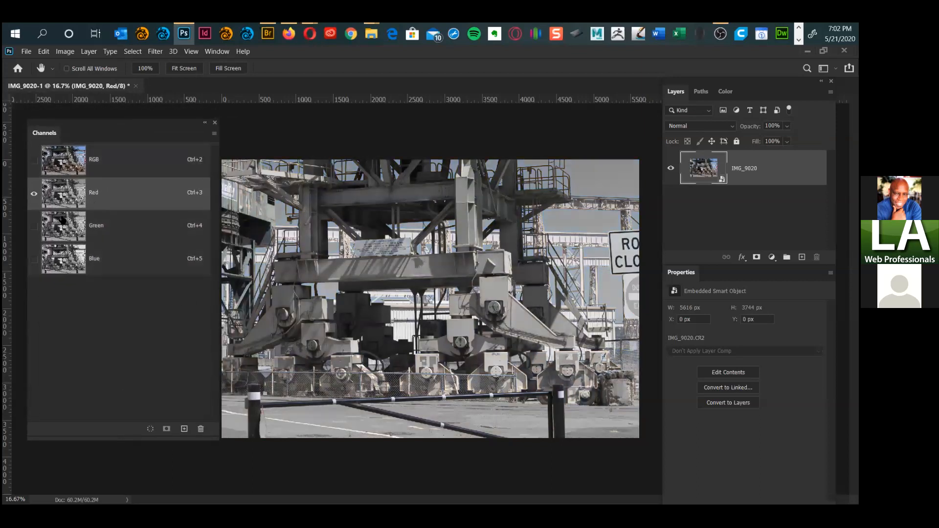
{"action": "left_click", "coordinate": [72, 238]}
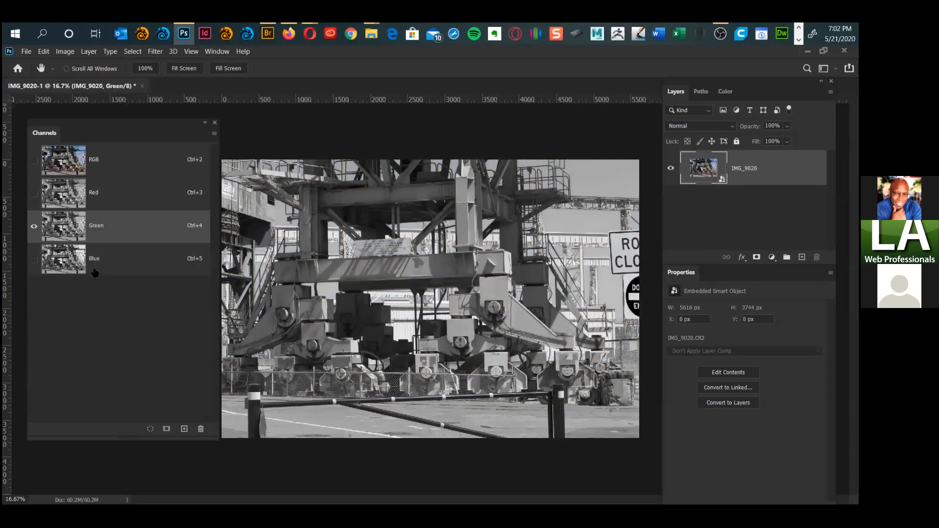
{"action": "left_click", "coordinate": [77, 264]}
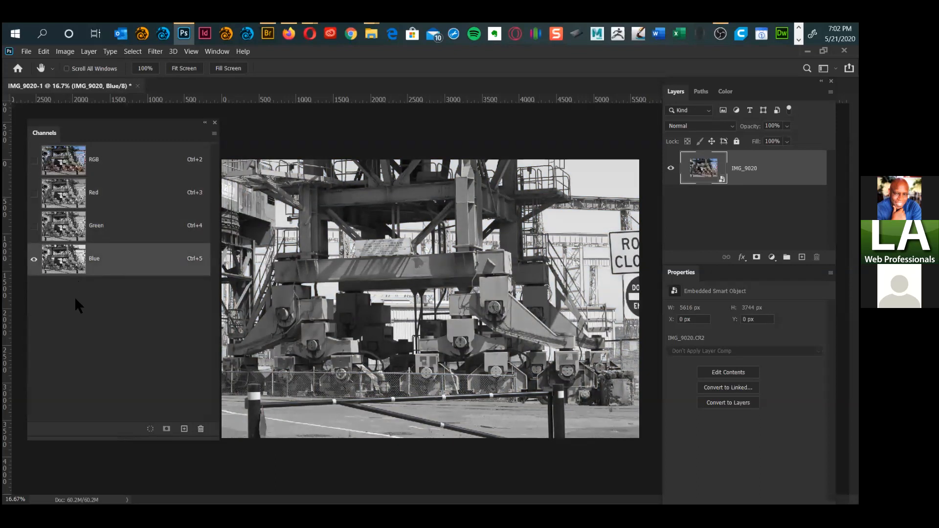
Step: Compare the three color channels of the crane photo again, and keep Green selected with the full RGB composite shown
{"action": "left_click", "coordinate": [113, 196]}
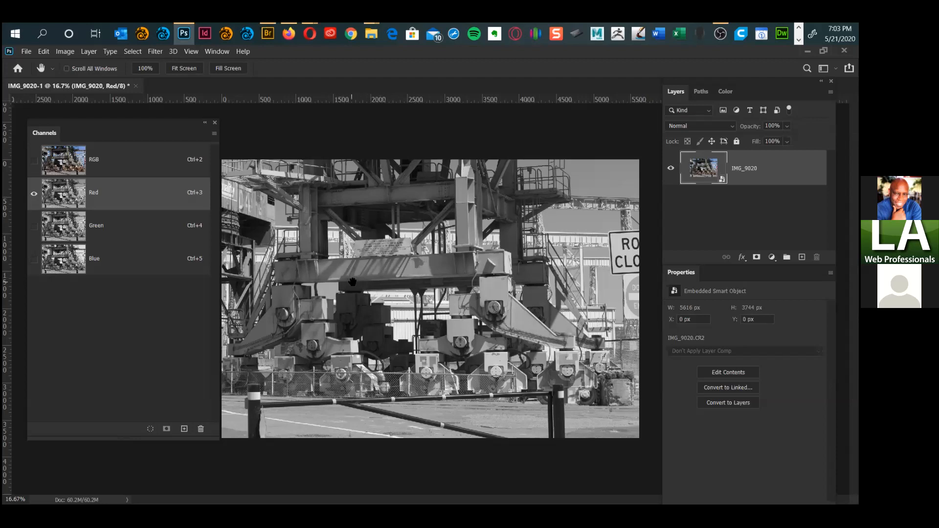
{"action": "left_click", "coordinate": [109, 237]}
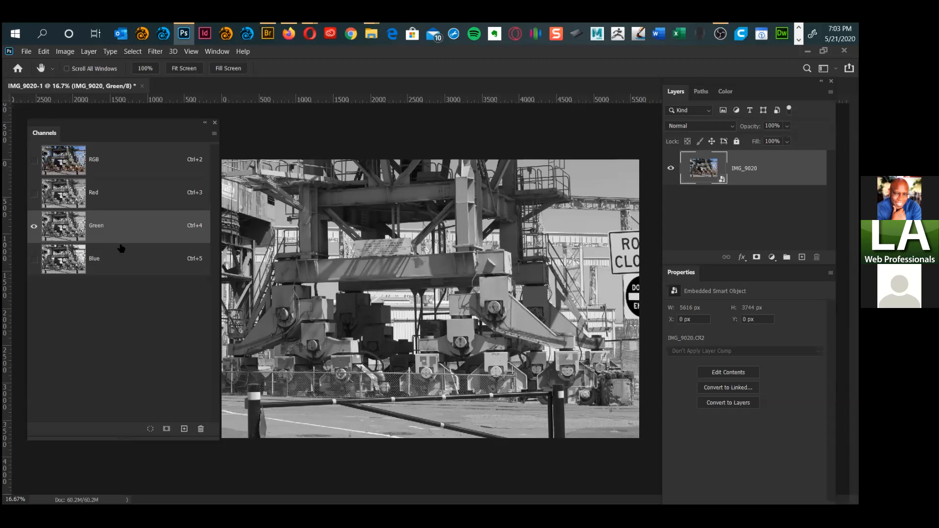
{"action": "left_click", "coordinate": [87, 261]}
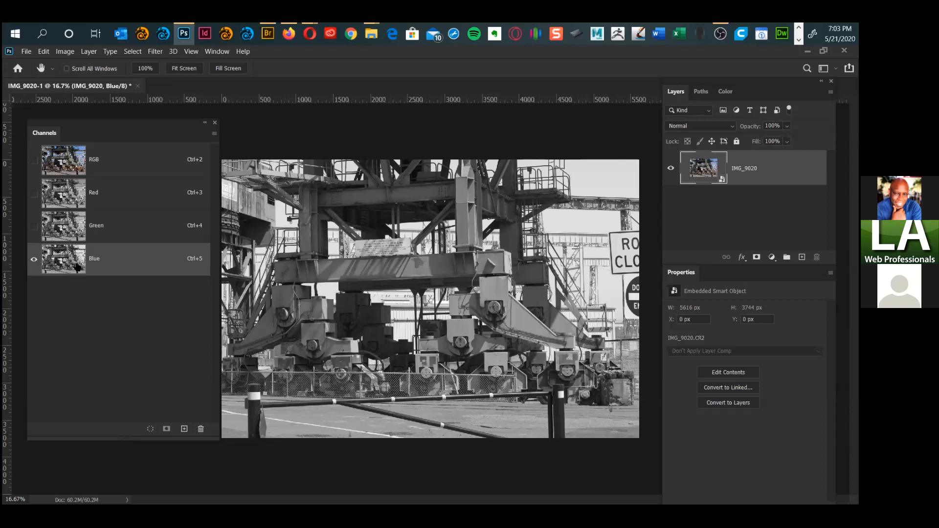
{"action": "left_click", "coordinate": [93, 233]}
{"action": "left_click", "coordinate": [110, 196]}
{"action": "left_click", "coordinate": [71, 239]}
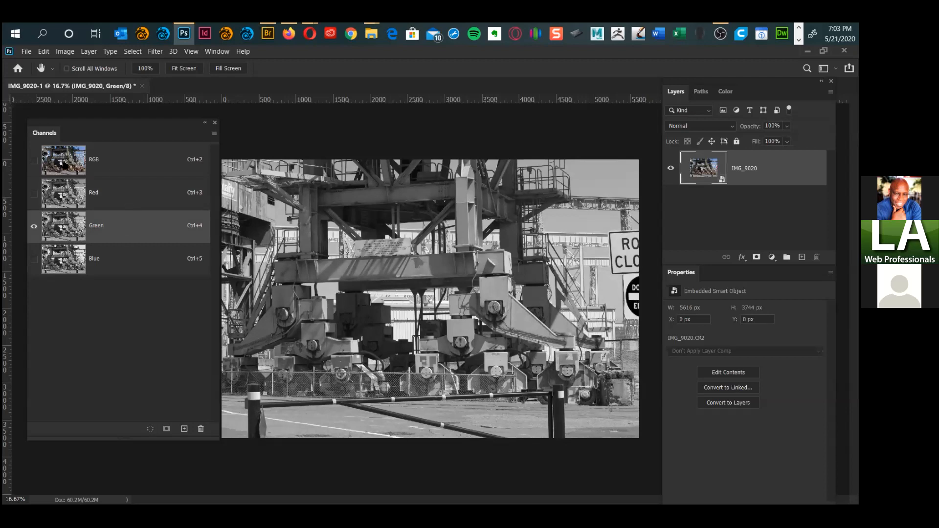
{"action": "left_click", "coordinate": [34, 161]}
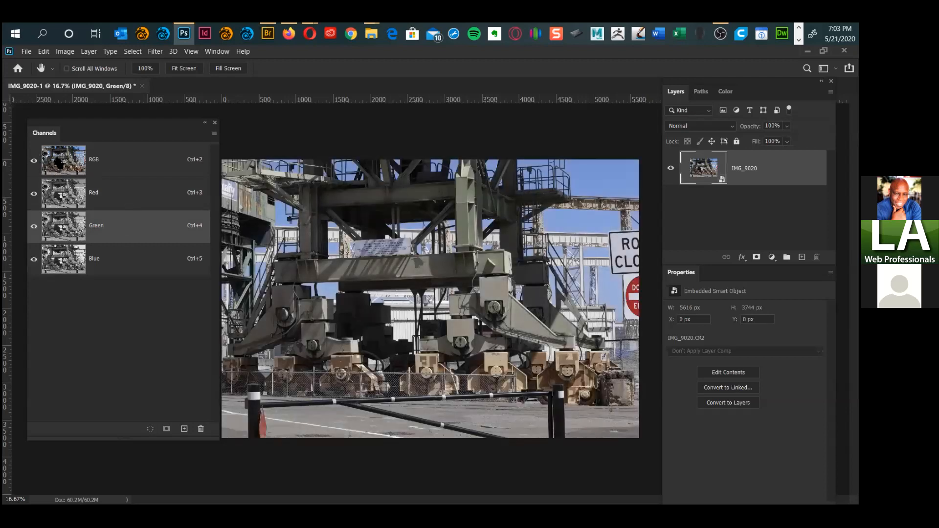
Step: Load the RGB composite's luminosity as a selection, save it as a new alpha channel and display that channel alone
{"action": "left_click", "coordinate": [62, 163], "text": "ctrl"}
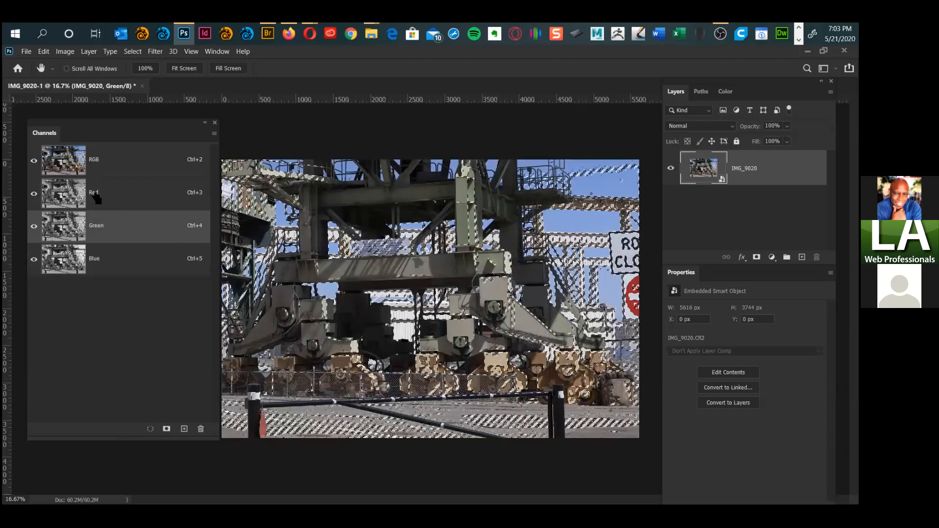
{"action": "left_click", "coordinate": [166, 429]}
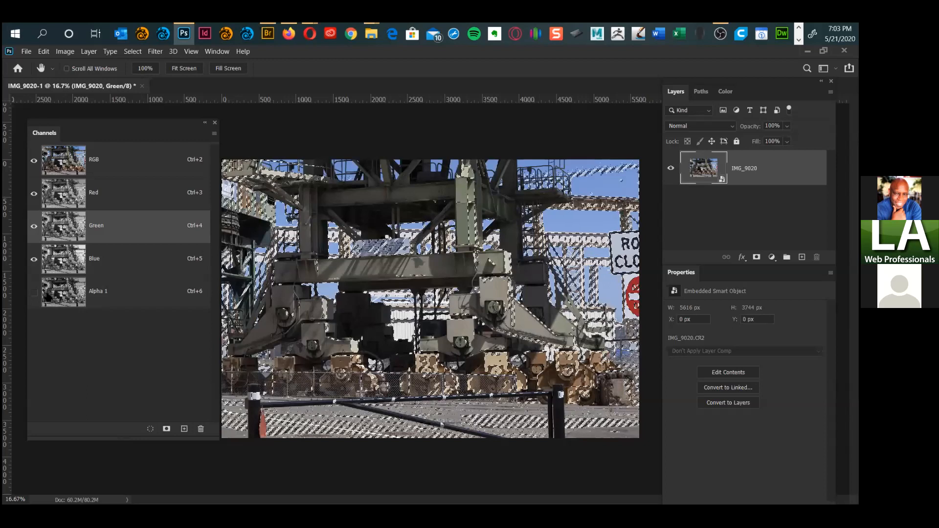
{"action": "left_click", "coordinate": [84, 291]}
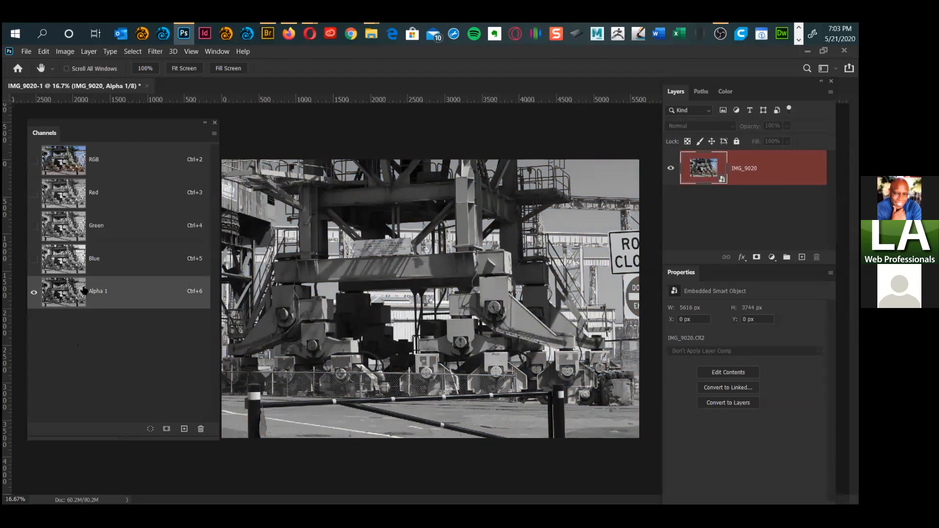
Step: Compare the Alpha 1 channel with the Red, Green and Blue channels by viewing them in turn, ending on Alpha 1
{"action": "left_click", "coordinate": [79, 255]}
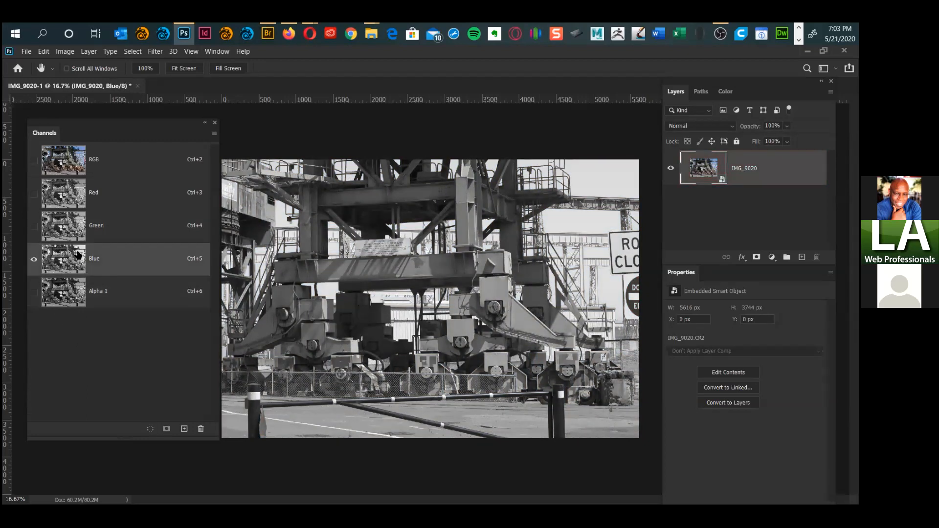
{"action": "left_click", "coordinate": [71, 228]}
{"action": "left_click", "coordinate": [78, 196]}
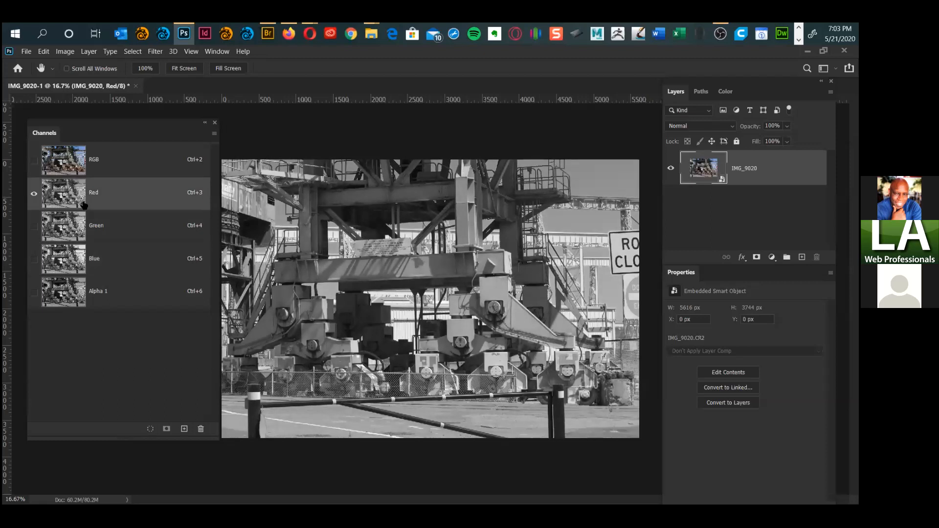
{"action": "left_click", "coordinate": [64, 304]}
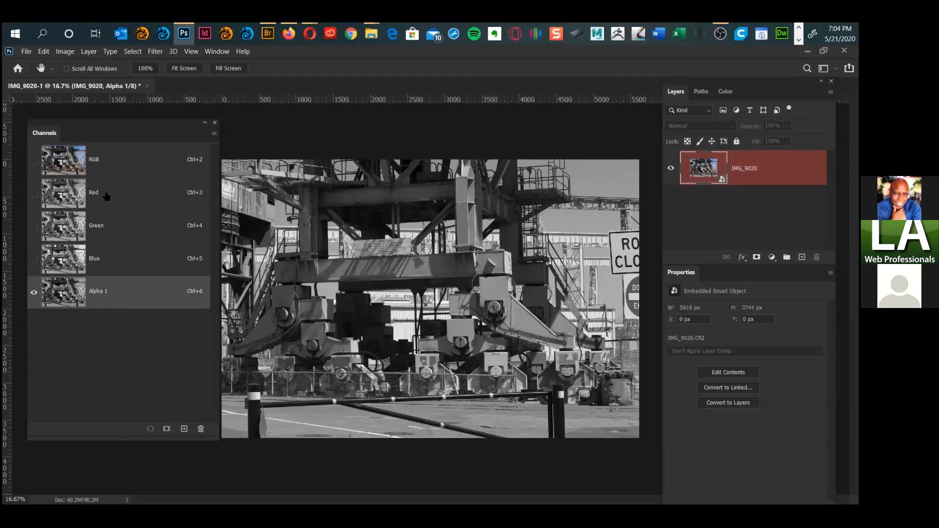
{"action": "left_click", "coordinate": [95, 199]}
{"action": "left_click", "coordinate": [85, 294]}
{"action": "left_click", "coordinate": [89, 224]}
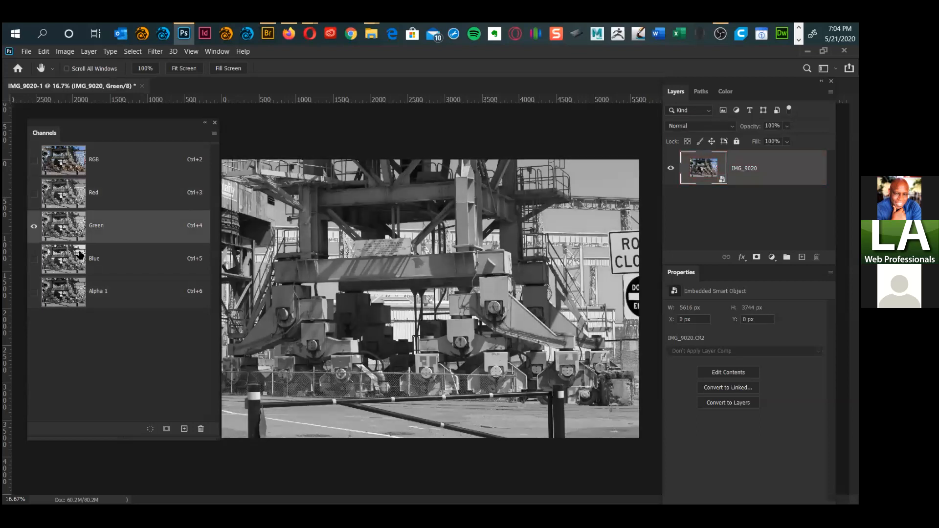
{"action": "left_click", "coordinate": [86, 293]}
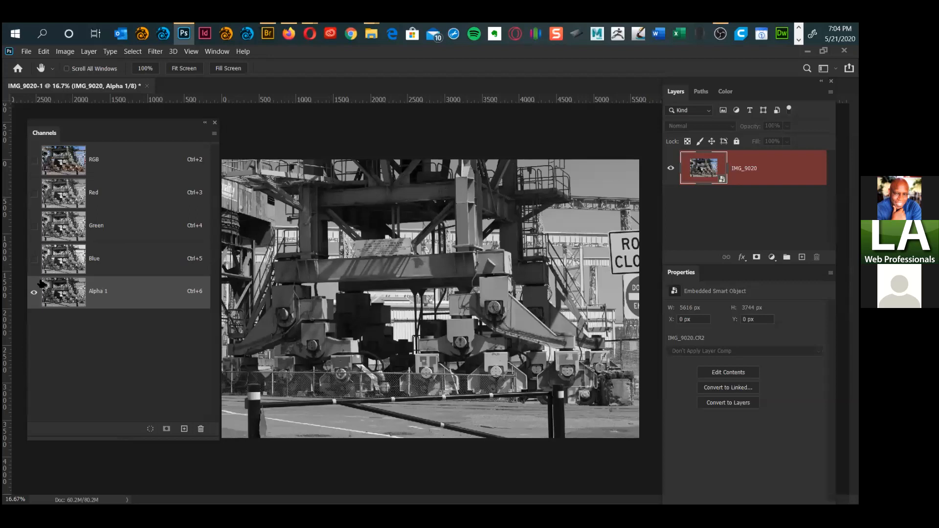
Step: Load Alpha 1 as a selection, save it as another alpha channel, display the new channel and deselect
{"action": "left_click", "coordinate": [63, 304], "text": "ctrl"}
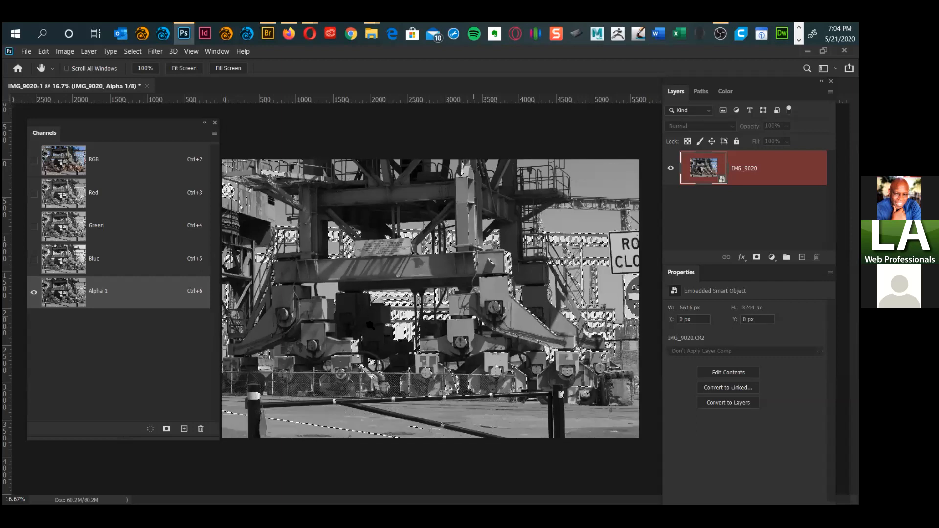
{"action": "key", "text": "ctrl+d"}
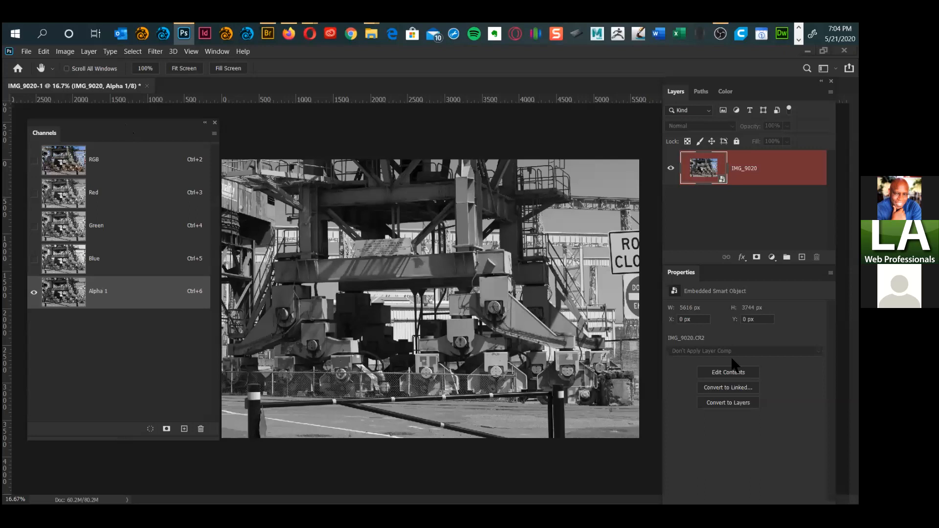
{"action": "key", "text": "ctrl+shift+d"}
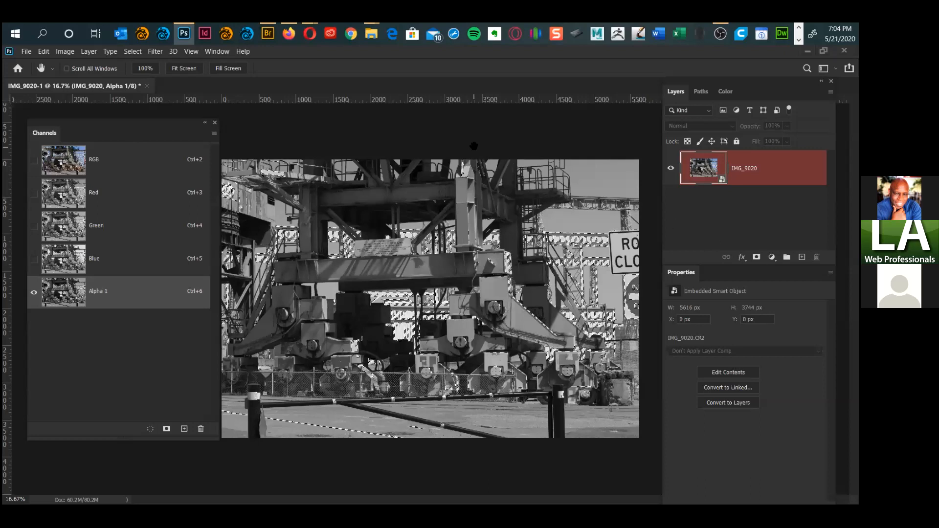
{"action": "left_click", "coordinate": [166, 430]}
{"action": "left_click", "coordinate": [67, 328]}
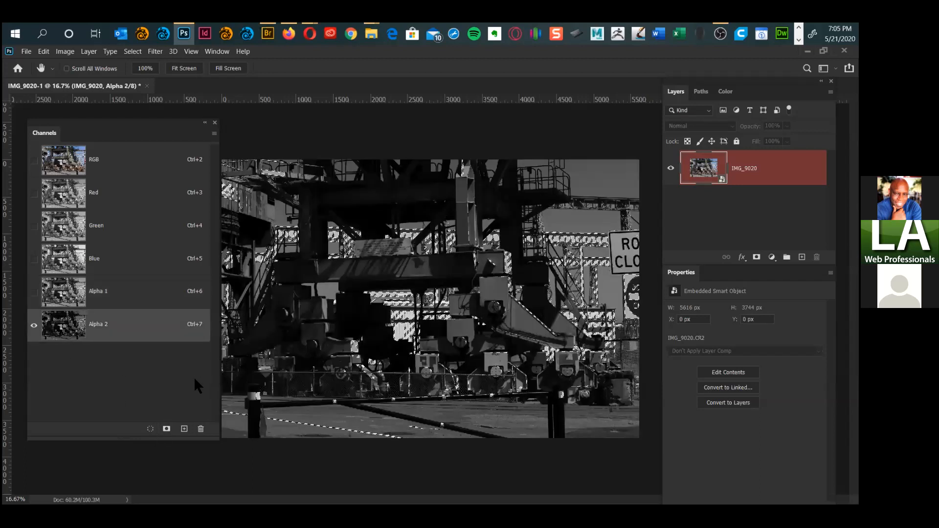
{"action": "key", "text": "ctrl+d"}
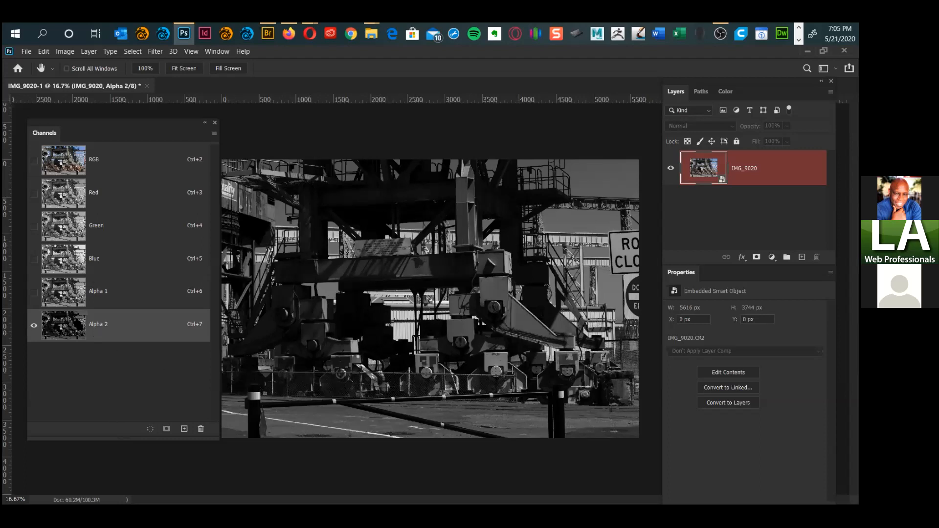
Step: Intersect the Alpha 2 selection with itself, save it as a new alpha channel, deselect and compare the new channel with Alpha 2
{"action": "left_click", "coordinate": [62, 325], "text": "ctrl"}
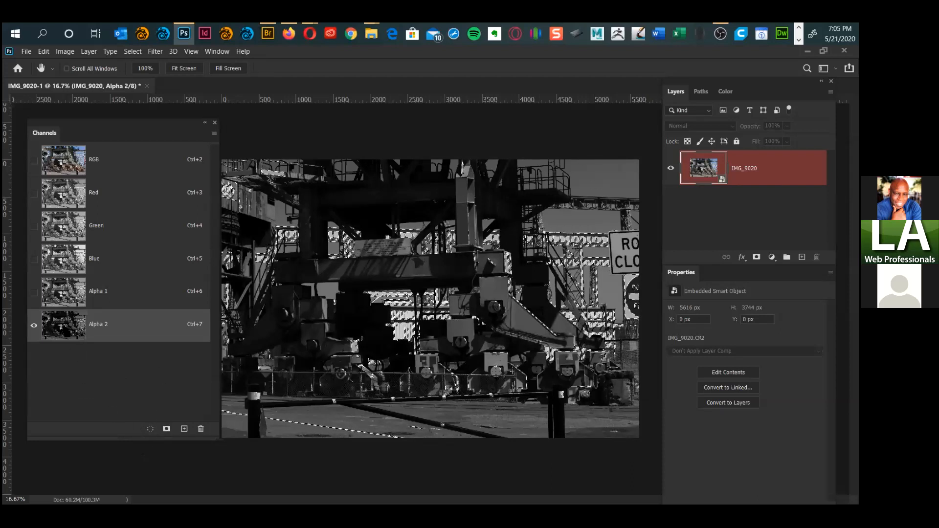
{"action": "left_click", "coordinate": [69, 330], "text": "ctrl+alt+shift"}
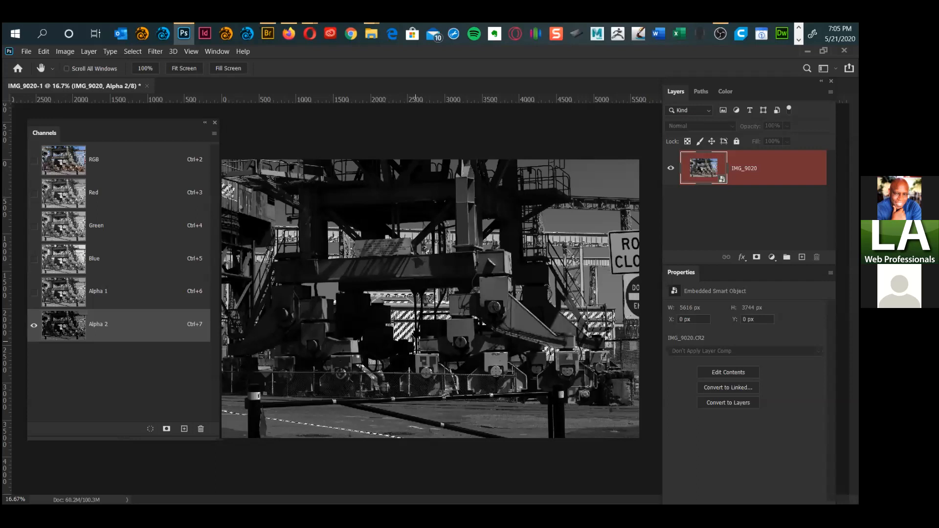
{"action": "left_click", "coordinate": [167, 429]}
{"action": "left_click", "coordinate": [63, 362]}
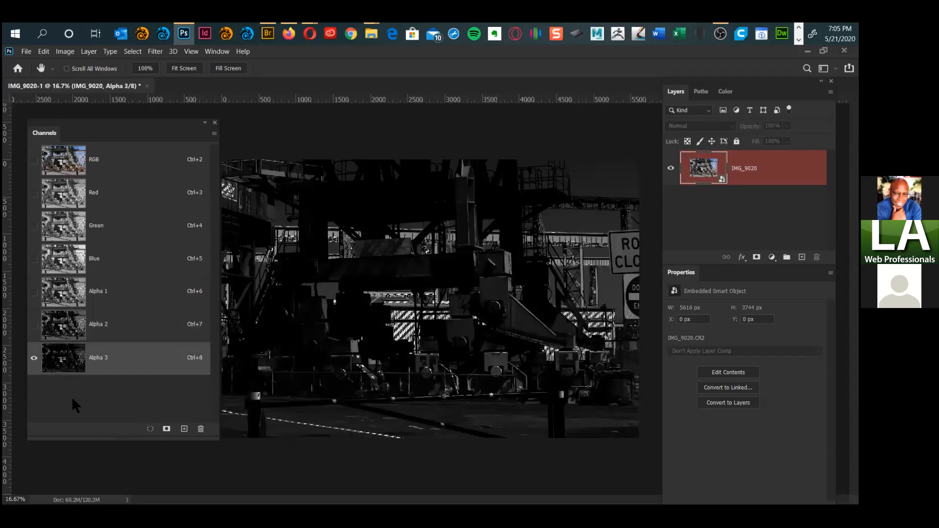
{"action": "key", "text": "ctrl+d"}
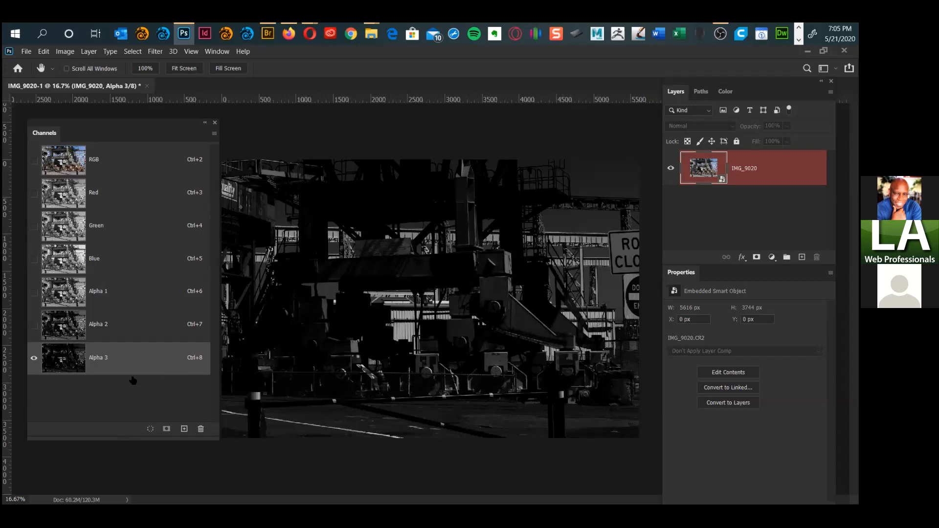
{"action": "key", "text": "ctrl+7"}
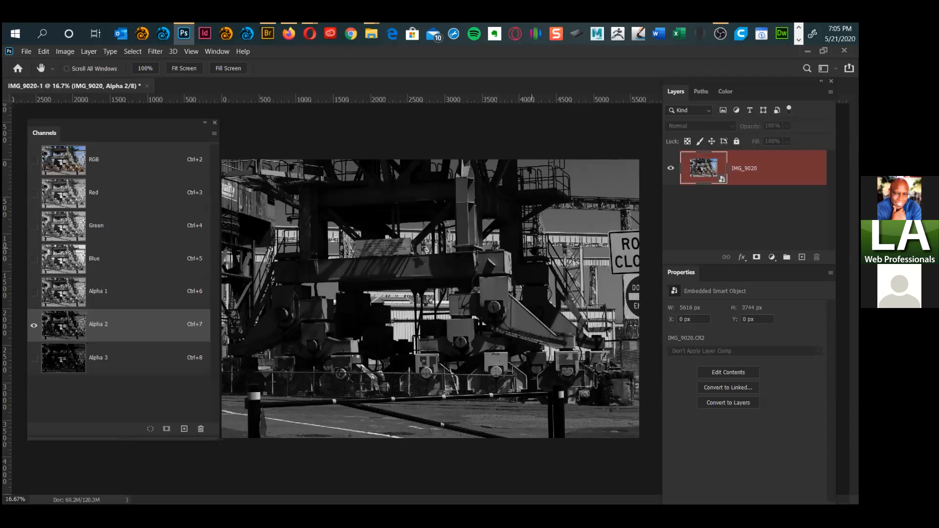
{"action": "left_click", "coordinate": [68, 365]}
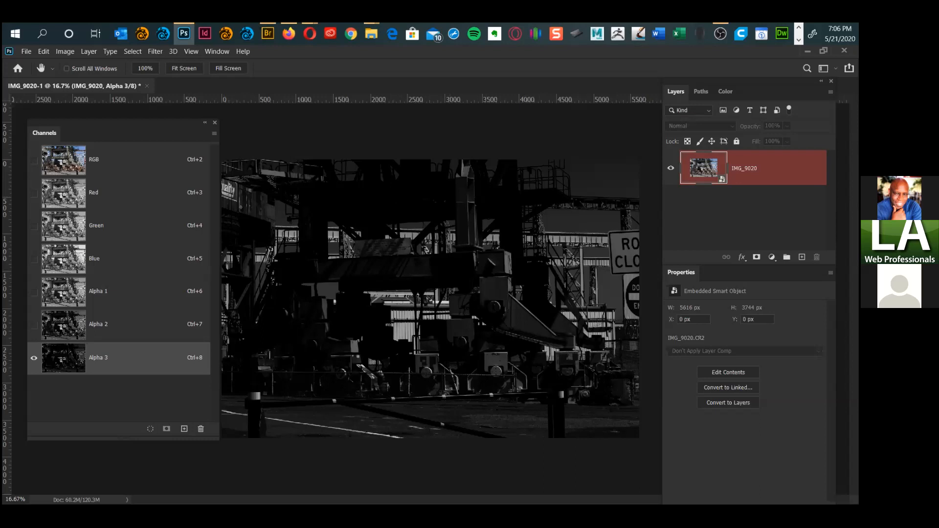
Step: Use Apply Image to blend Alpha 3 with itself in Linear Dodge (Add) mode at 100% opacity
{"action": "left_click", "coordinate": [65, 51]}
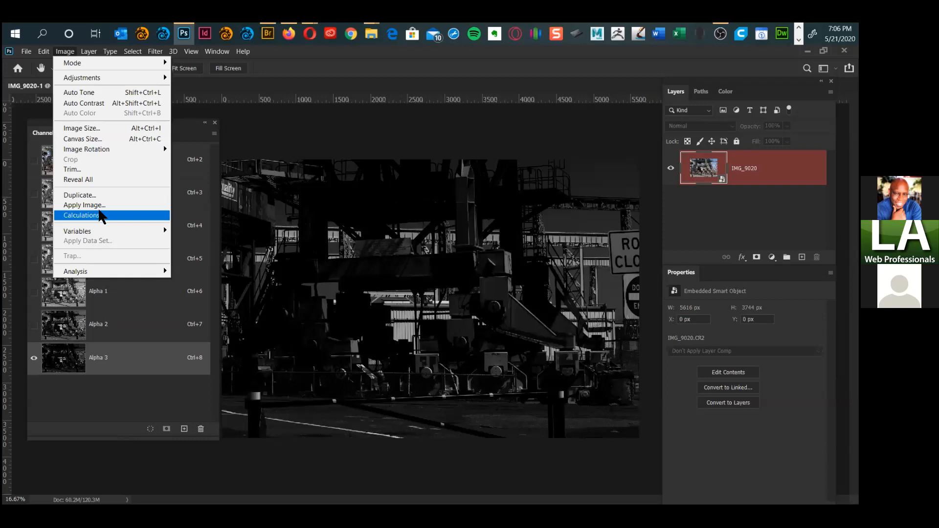
{"action": "left_click", "coordinate": [125, 205]}
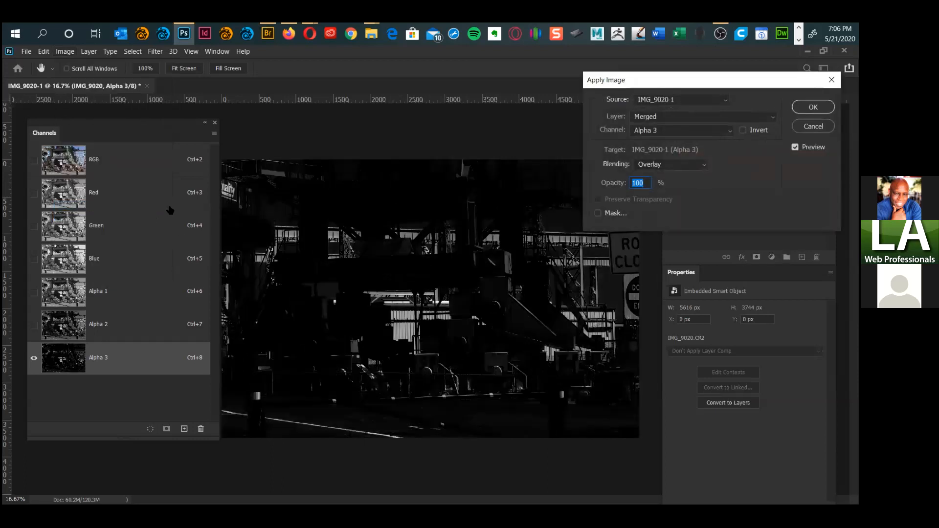
{"action": "left_click_drag", "start_coordinate": [672, 84], "coordinate": [631, 67]}
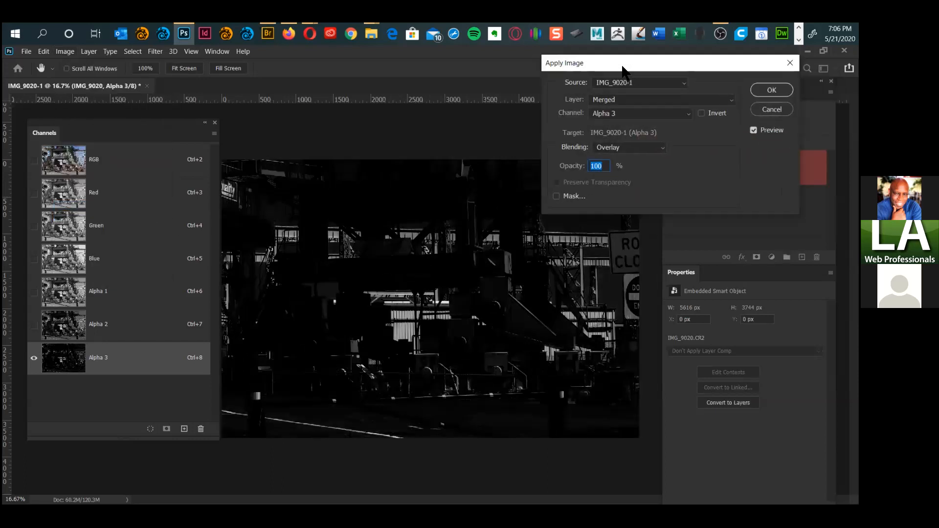
{"action": "left_click", "coordinate": [629, 148]}
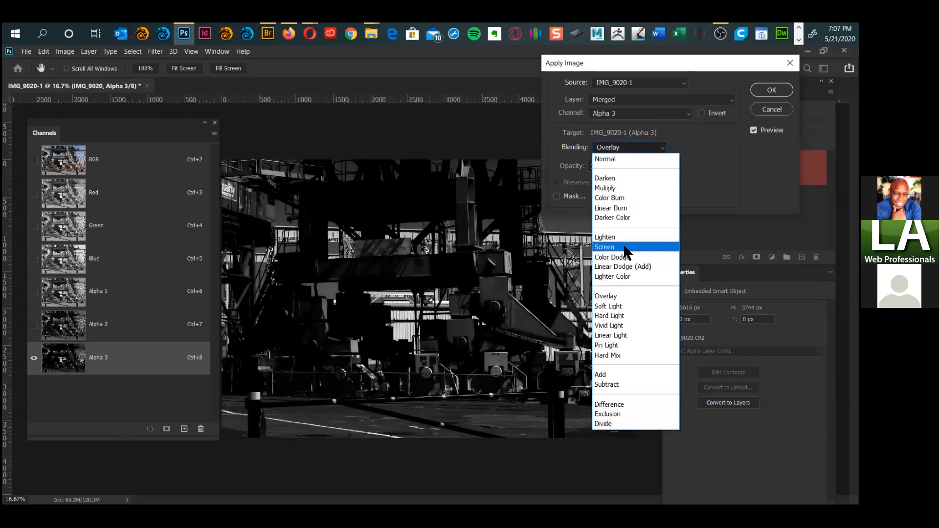
{"action": "left_click", "coordinate": [631, 271]}
{"action": "left_click_drag", "start_coordinate": [592, 67], "coordinate": [591, 61]}
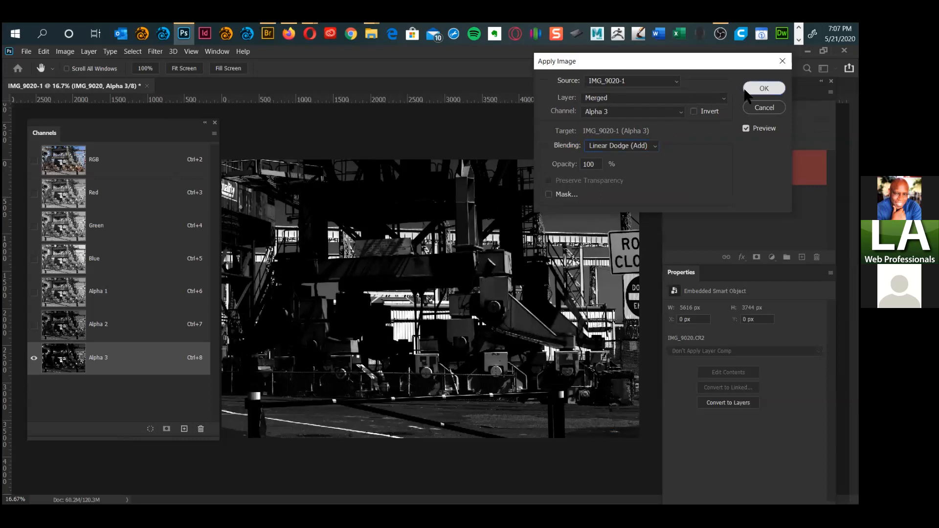
{"action": "left_click", "coordinate": [765, 89]}
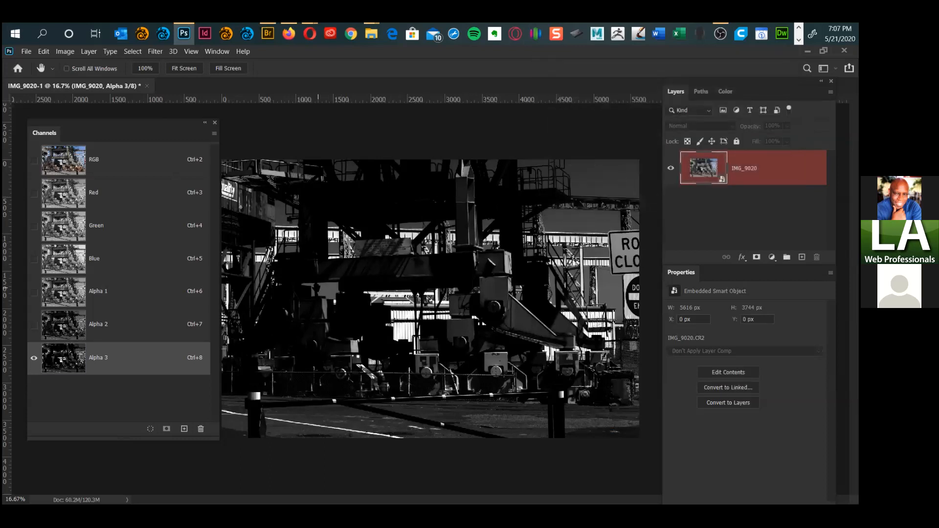
Step: Use Apply Image on Alpha 3 again, blending it with itself in Color Dodge mode at 100% opacity
{"action": "left_click", "coordinate": [65, 51]}
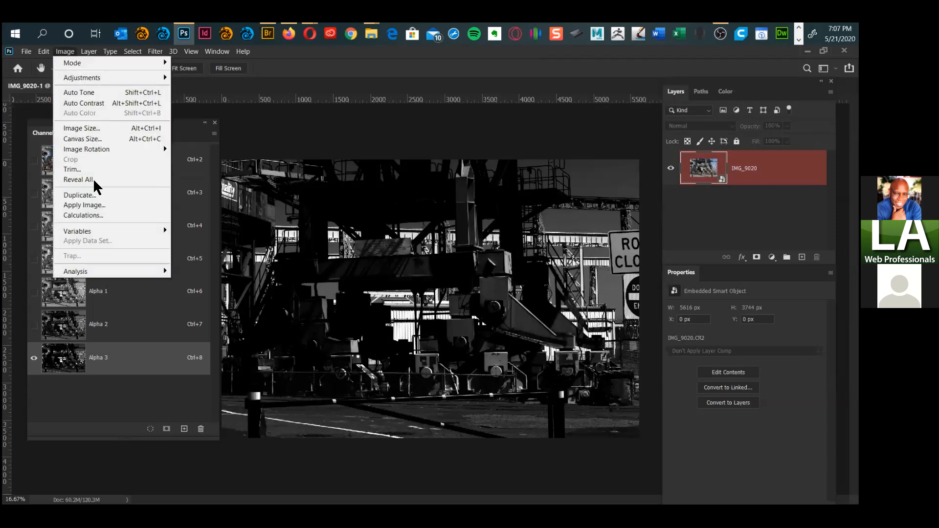
{"action": "left_click", "coordinate": [85, 205]}
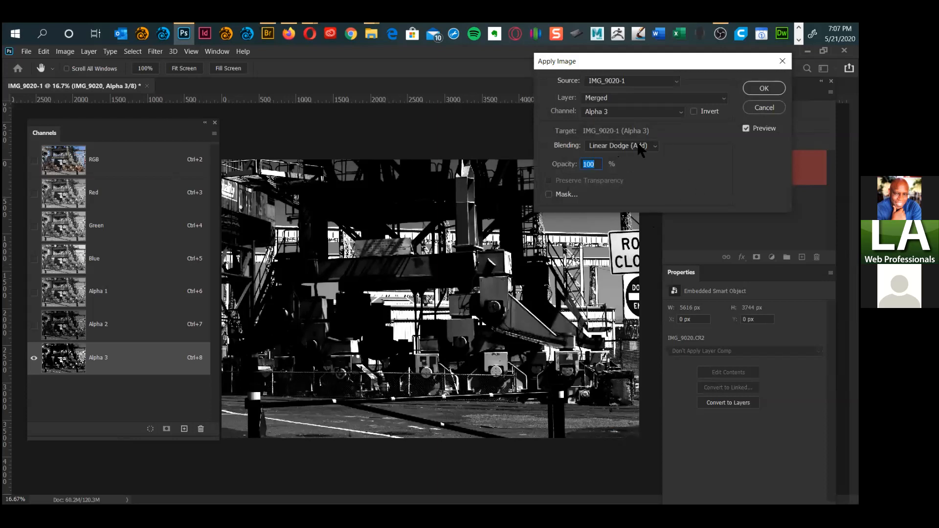
{"action": "left_click", "coordinate": [653, 146]}
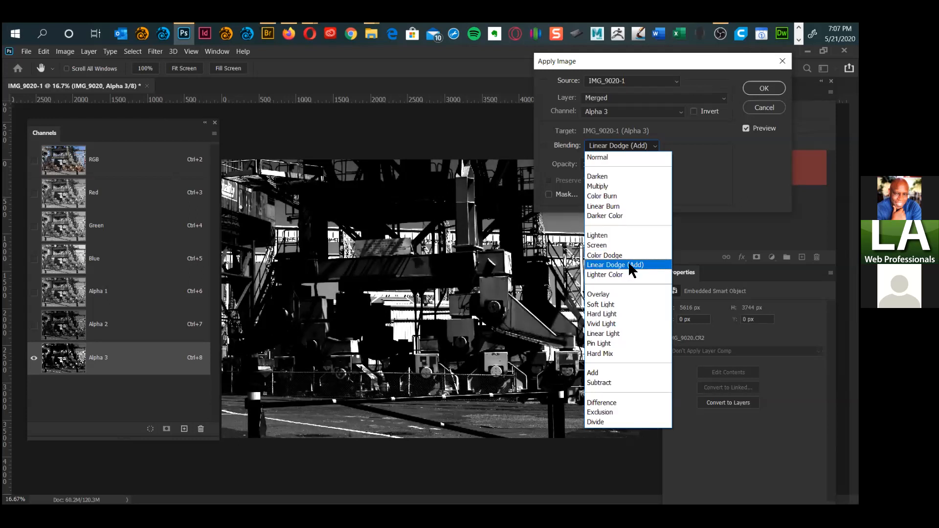
{"action": "left_click", "coordinate": [627, 255]}
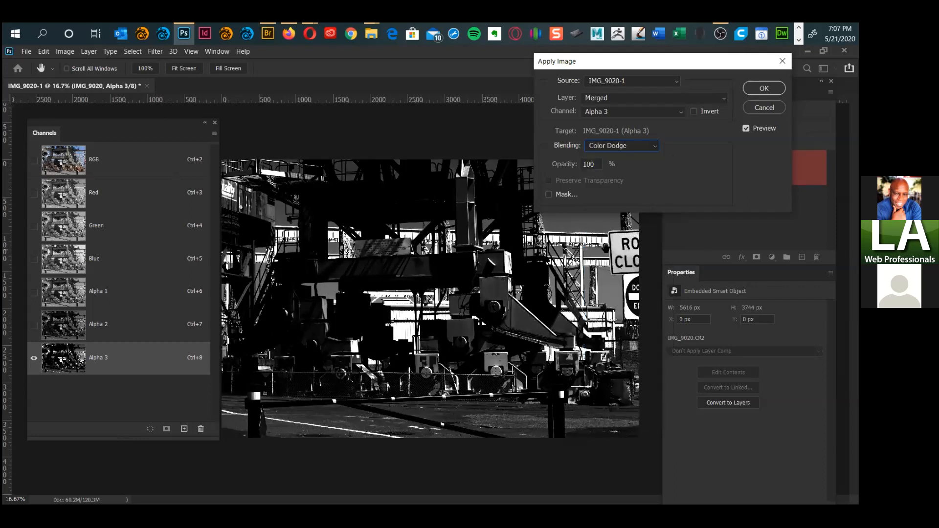
{"action": "left_click", "coordinate": [764, 88]}
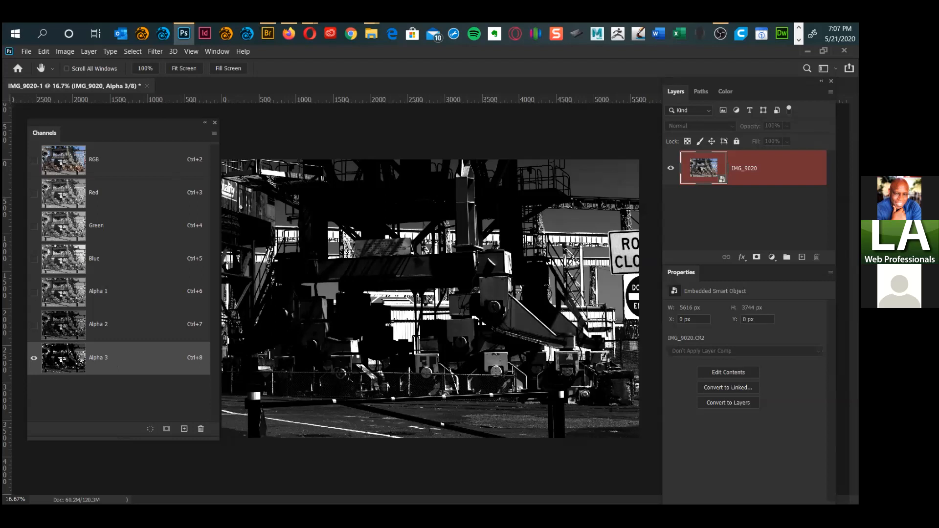
Step: Load Alpha 3 as a selection, add a Curves adjustment layer masked by it, and display the layer mask alone
{"action": "left_click", "coordinate": [73, 362], "text": "ctrl"}
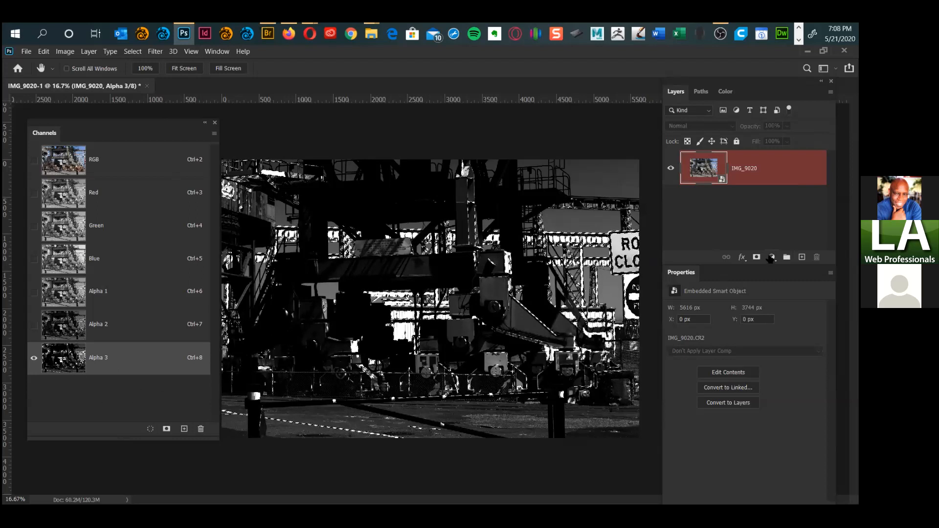
{"action": "left_click", "coordinate": [772, 257]}
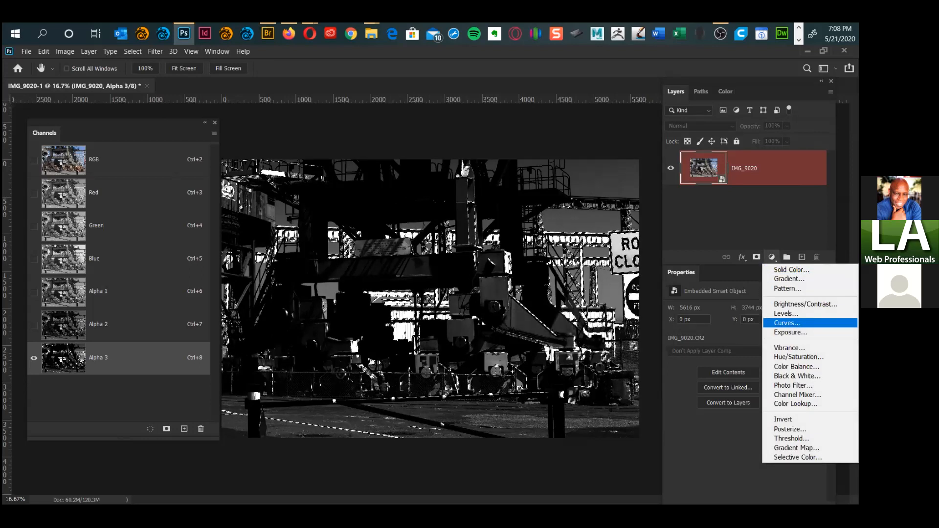
{"action": "left_click", "coordinate": [787, 323]}
{"action": "left_click", "coordinate": [740, 169]}
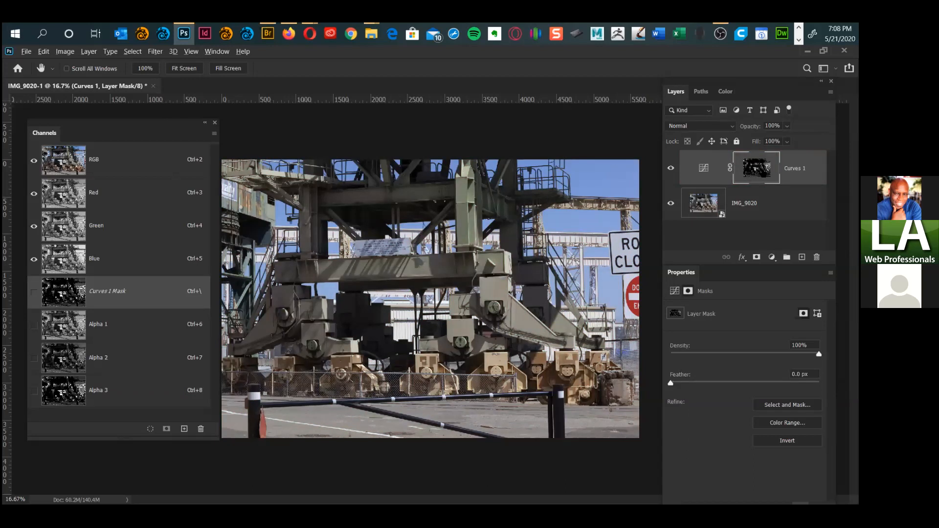
{"action": "left_click", "coordinate": [757, 169], "text": "alt"}
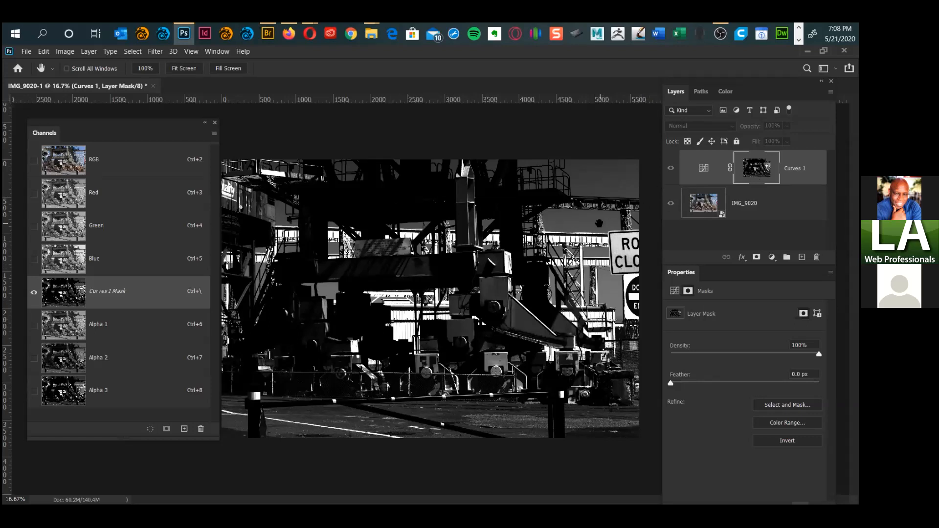
{"action": "key", "text": "ctrl+minus"}
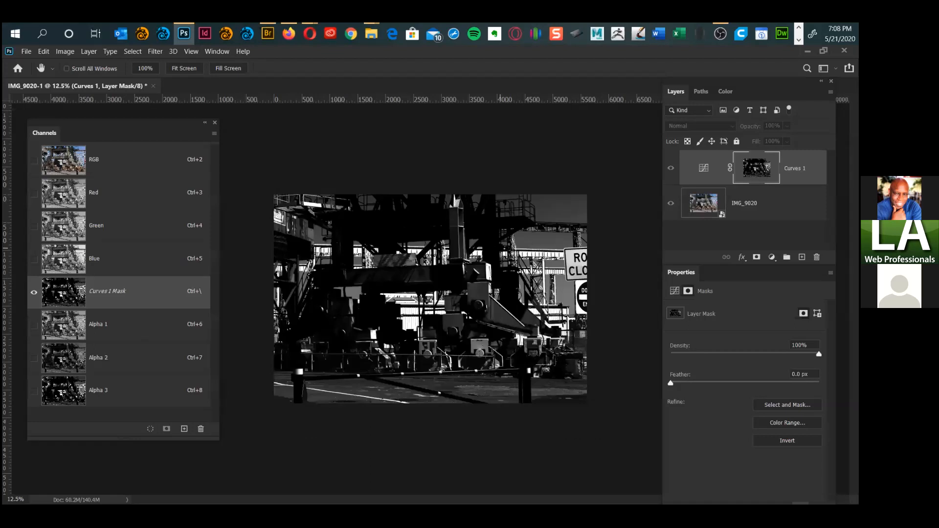
Step: Inspect the Curves 1 layer mask enlarged in full-screen mode and return to the full-color photo
{"action": "key", "text": "f"}
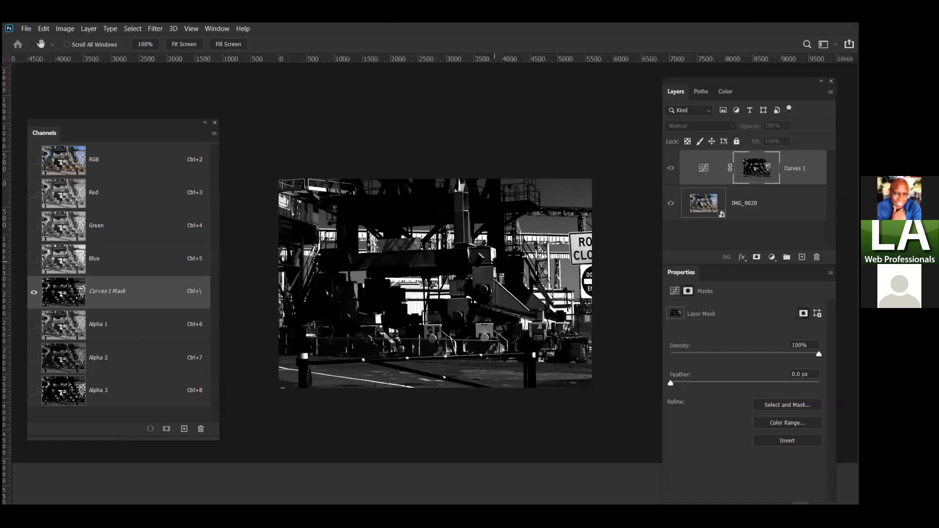
{"action": "key", "text": "ctrl+plus"}
{"action": "key", "text": "ctrl+plus"}
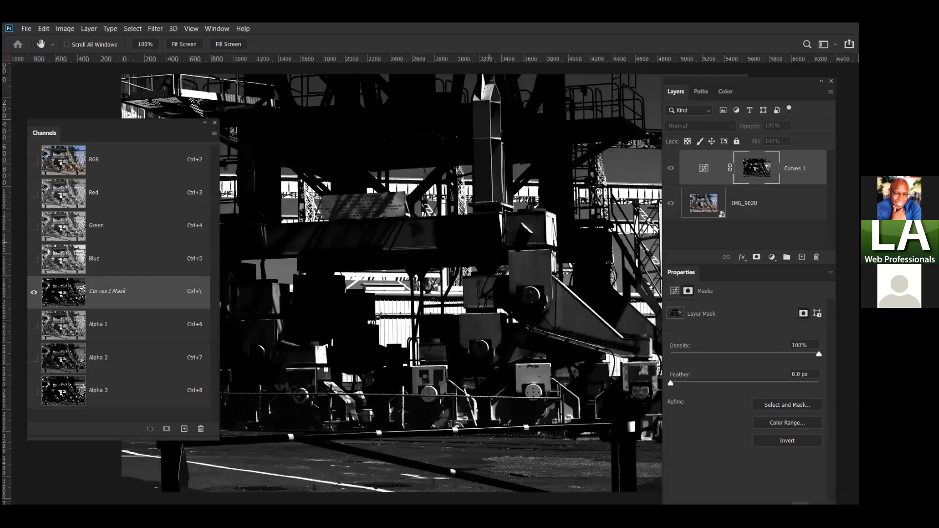
{"action": "left_click_drag", "start_coordinate": [403, 320], "coordinate": [374, 346]}
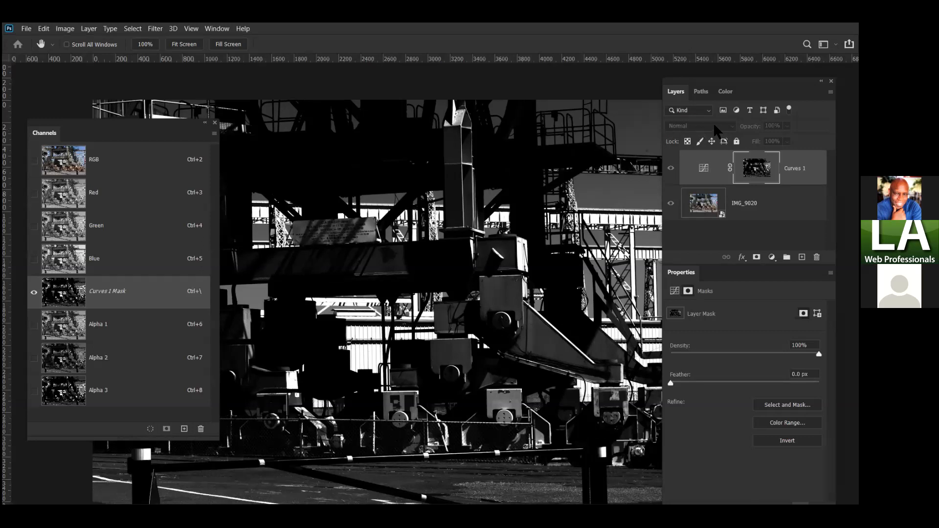
{"action": "left_click", "coordinate": [698, 177]}
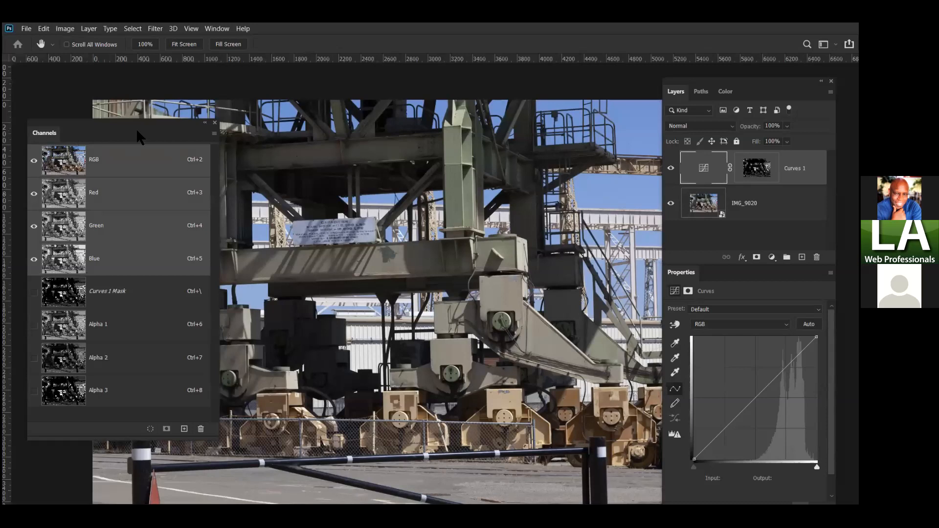
{"action": "left_click_drag", "start_coordinate": [130, 129], "coordinate": [60, 143]}
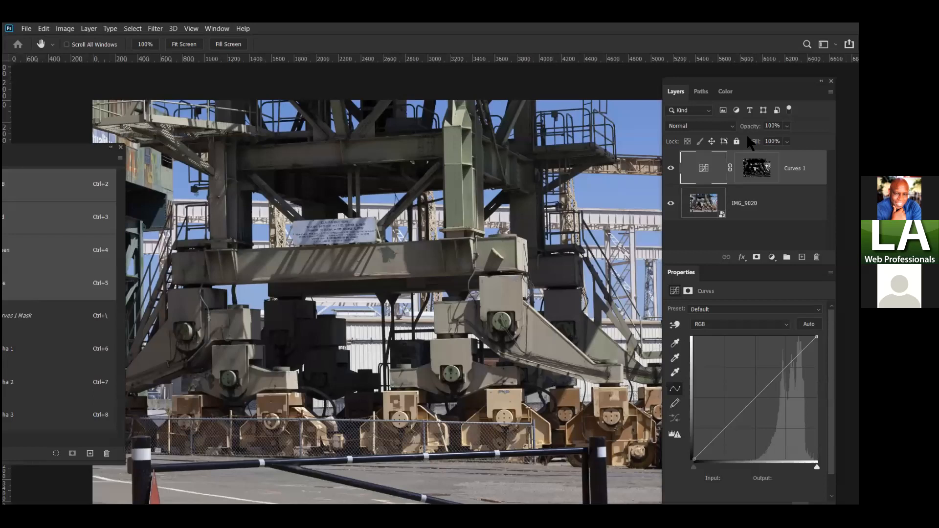
Step: Compare the Multiply and Screen blend modes on the Curves 1 layer and settle on Multiply
{"action": "left_click", "coordinate": [730, 128]}
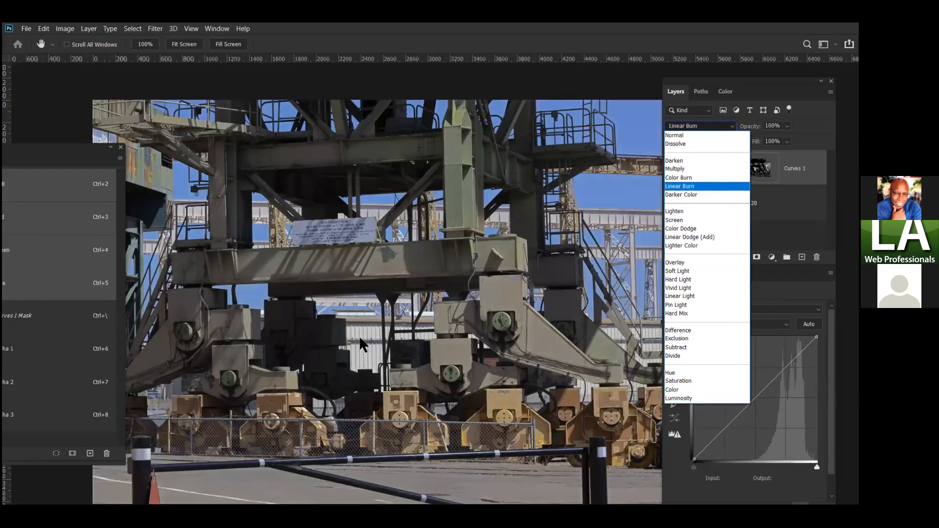
{"action": "left_click", "coordinate": [686, 168]}
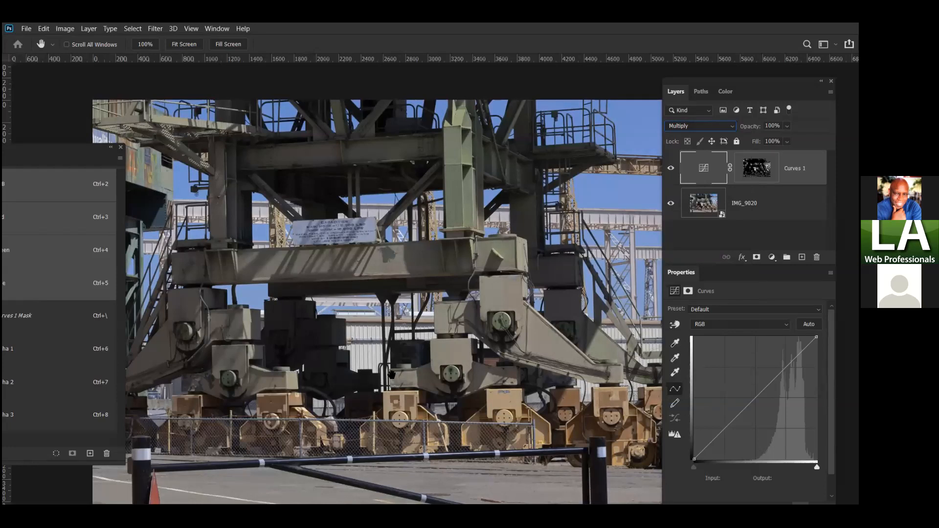
{"action": "left_click", "coordinate": [731, 126]}
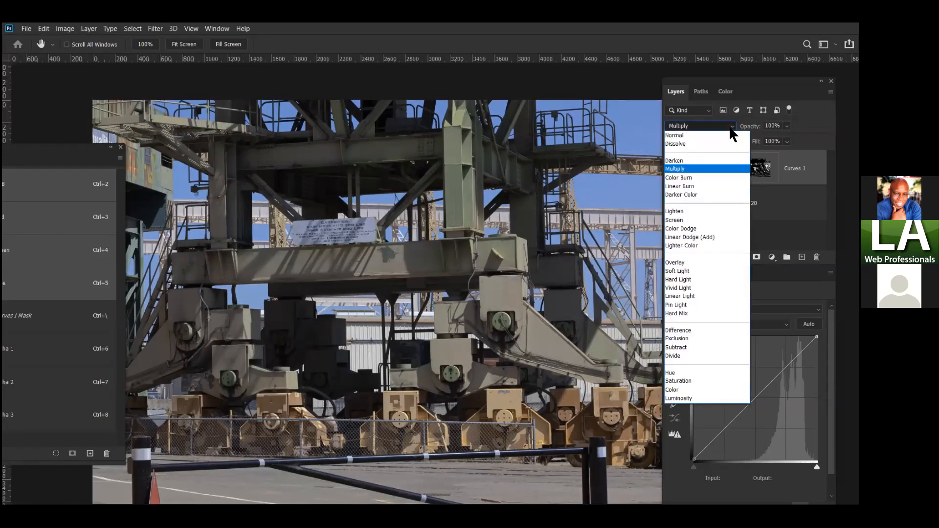
{"action": "left_click", "coordinate": [693, 224]}
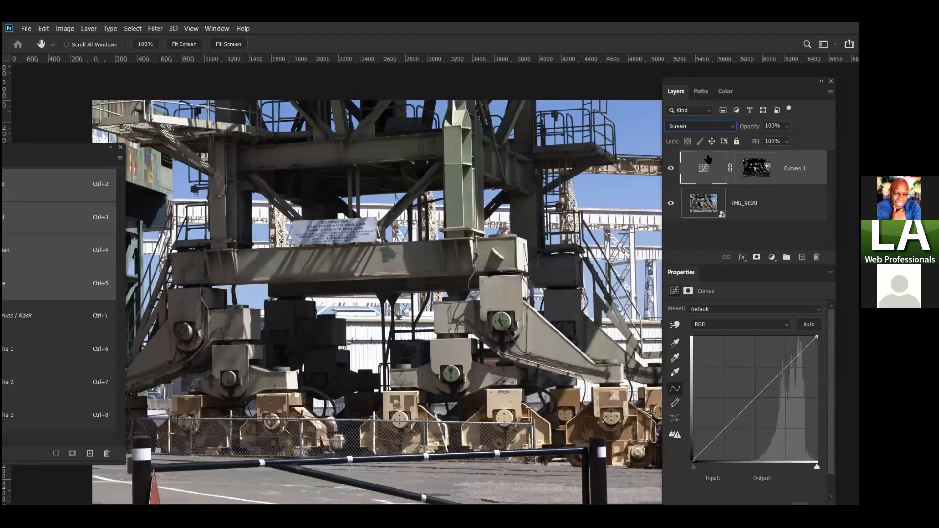
{"action": "left_click", "coordinate": [705, 126]}
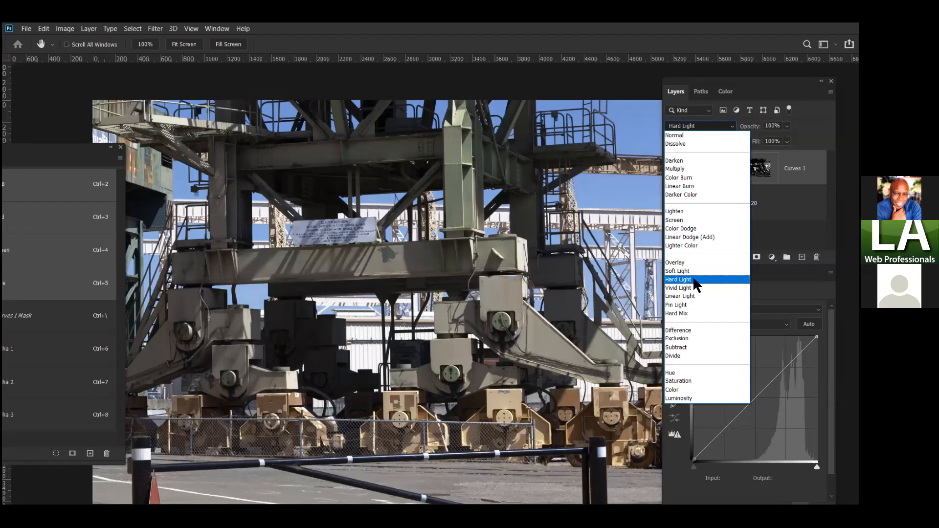
{"action": "left_click", "coordinate": [678, 168]}
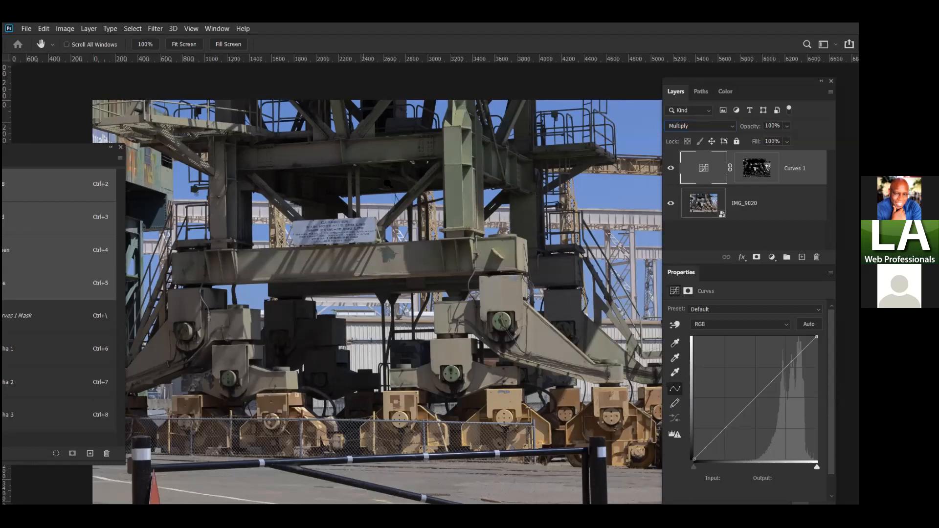
Step: Examine the crane's wheel housings, shadow areas and capacities sign up close with the Multiply blend applied
{"action": "key", "text": "ctrl+minus"}
{"action": "key", "text": "ctrl+plus"}
{"action": "key", "text": "ctrl+plus"}
{"action": "key", "text": "ctrl+plus"}
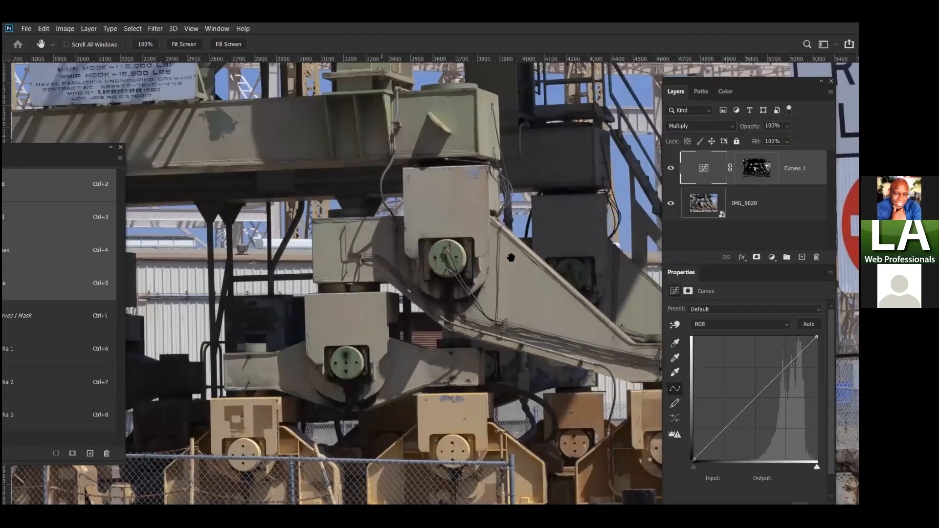
{"action": "left_click_drag", "start_coordinate": [379, 218], "coordinate": [369, 251]}
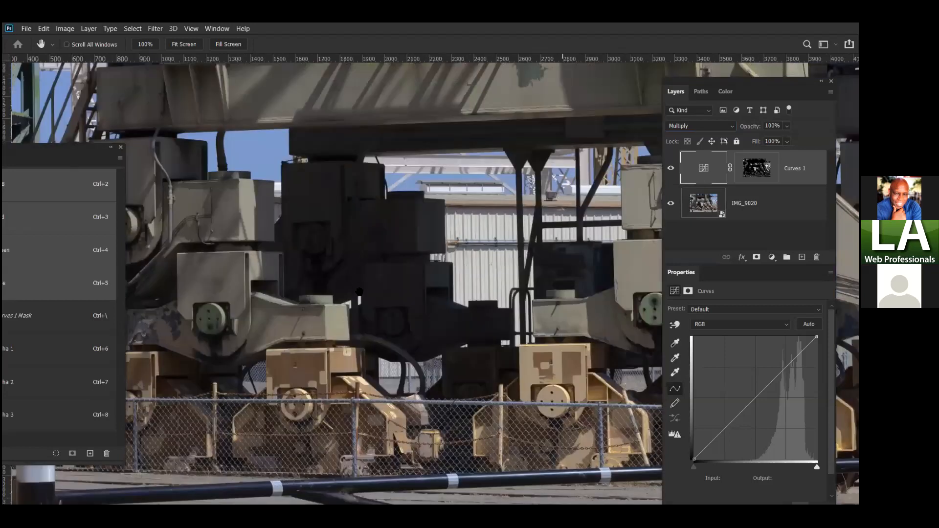
{"action": "left_click_drag", "start_coordinate": [353, 359], "coordinate": [389, 358]}
{"action": "key", "text": "ctrl+plus"}
{"action": "left_click_drag", "start_coordinate": [364, 148], "coordinate": [360, 118]}
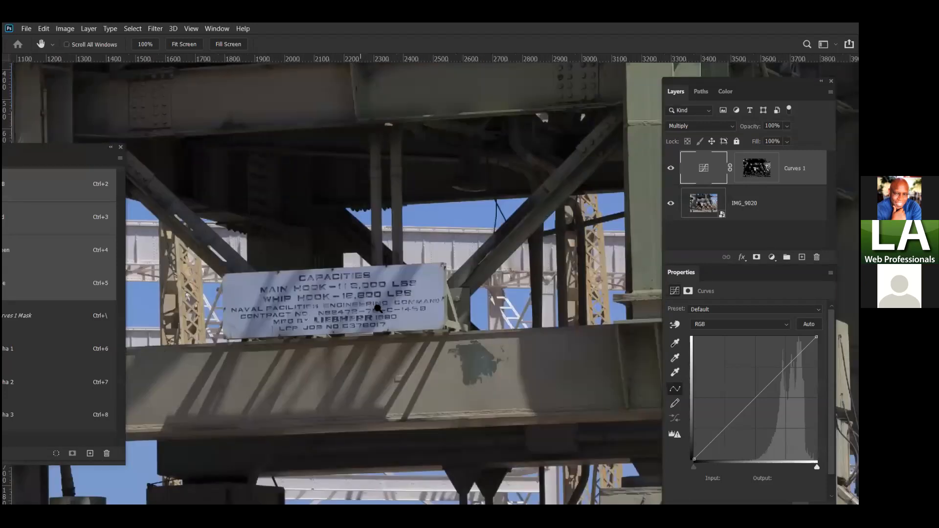
{"action": "key", "text": "ctrl+0"}
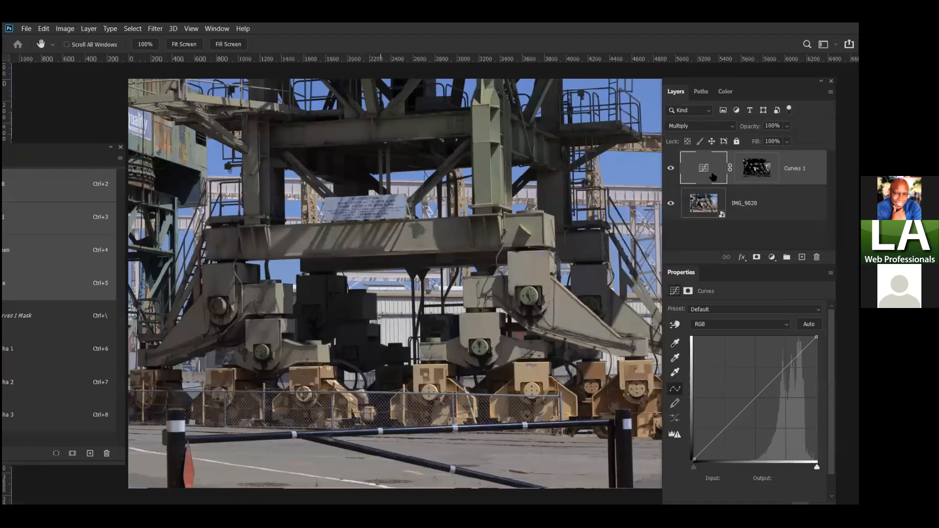
{"action": "left_click_drag", "start_coordinate": [201, 238], "coordinate": [191, 240]}
Step: Bring the full Channels list back into view and compare the Alpha 3 channel with Alpha 2
{"action": "left_click_drag", "start_coordinate": [43, 144], "coordinate": [154, 84]}
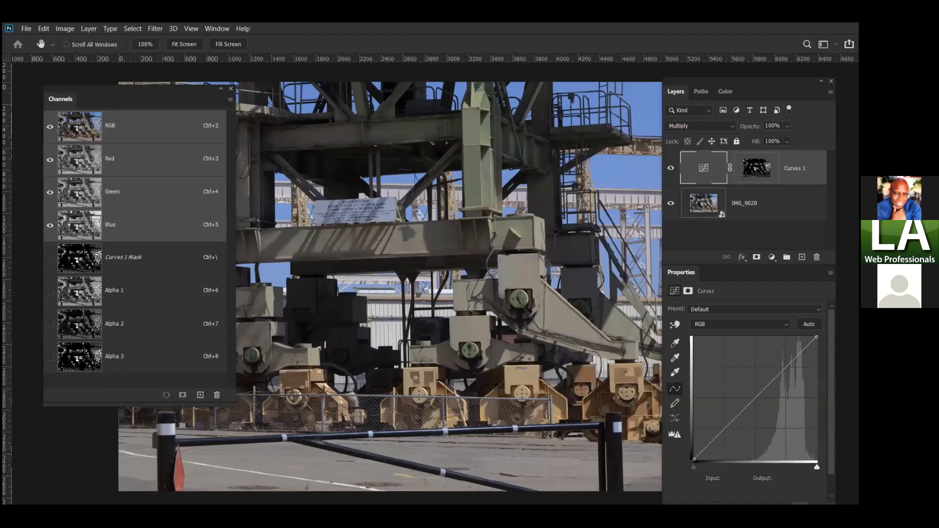
{"action": "left_click", "coordinate": [91, 371]}
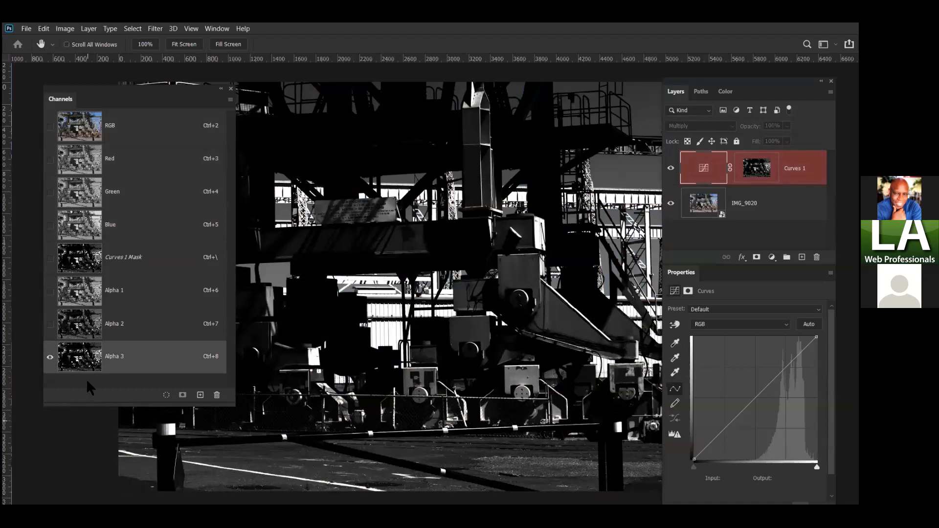
{"action": "left_click", "coordinate": [79, 328]}
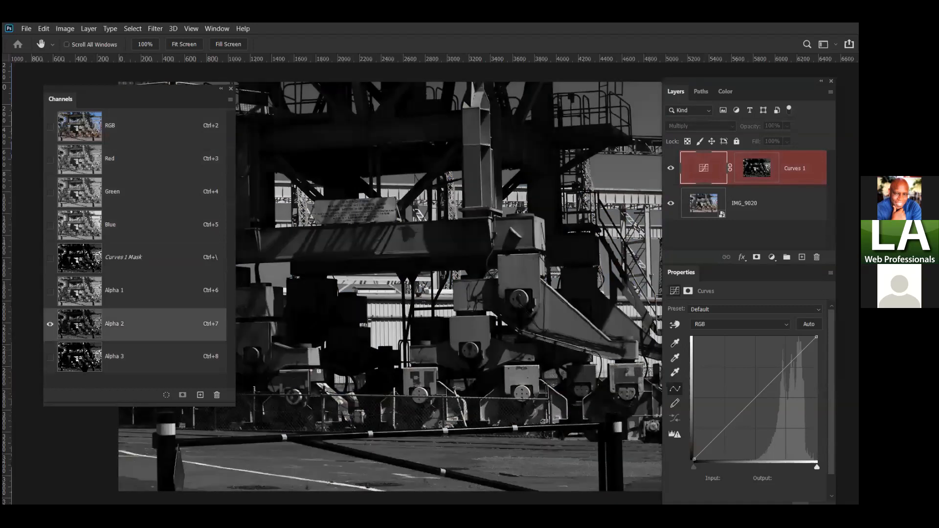
Step: Duplicate the Alpha 3 channel and invert the copy
{"action": "left_click", "coordinate": [81, 367]}
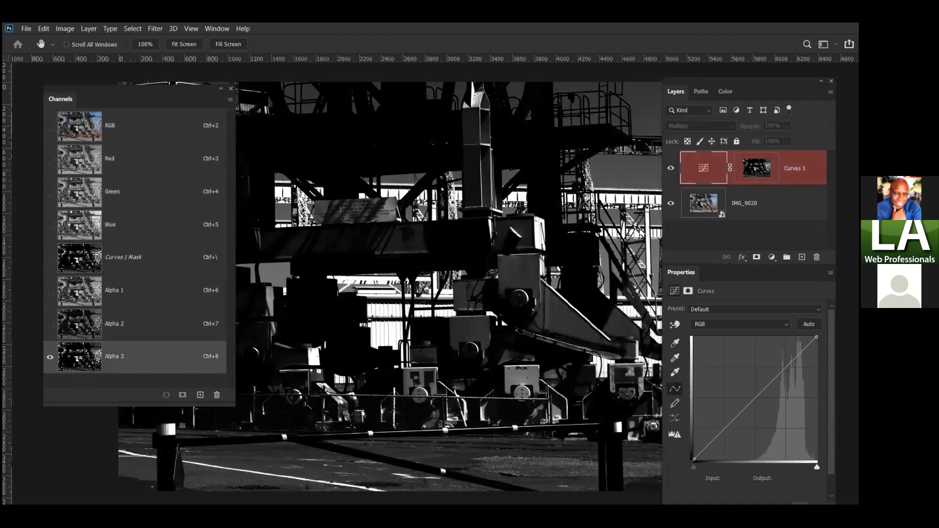
{"action": "left_click_drag", "start_coordinate": [133, 367], "coordinate": [236, 434]}
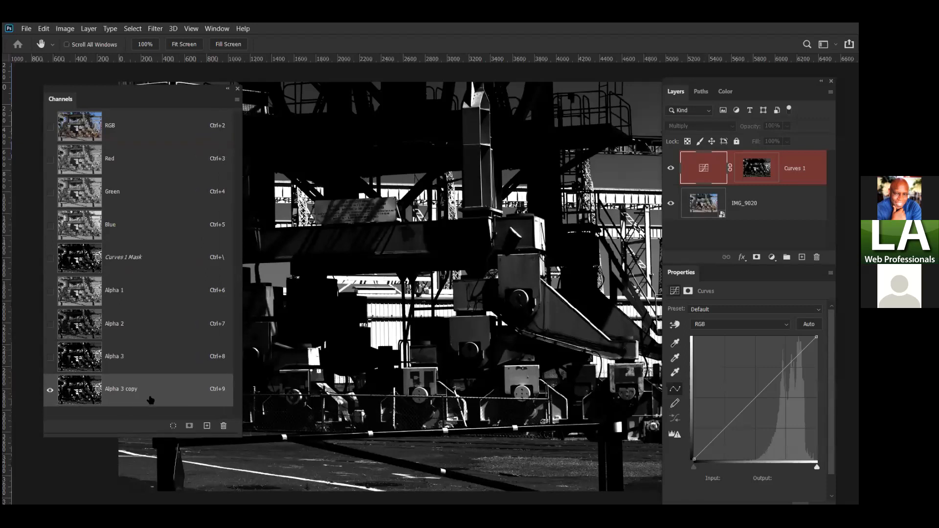
{"action": "key", "text": "ctrl+i"}
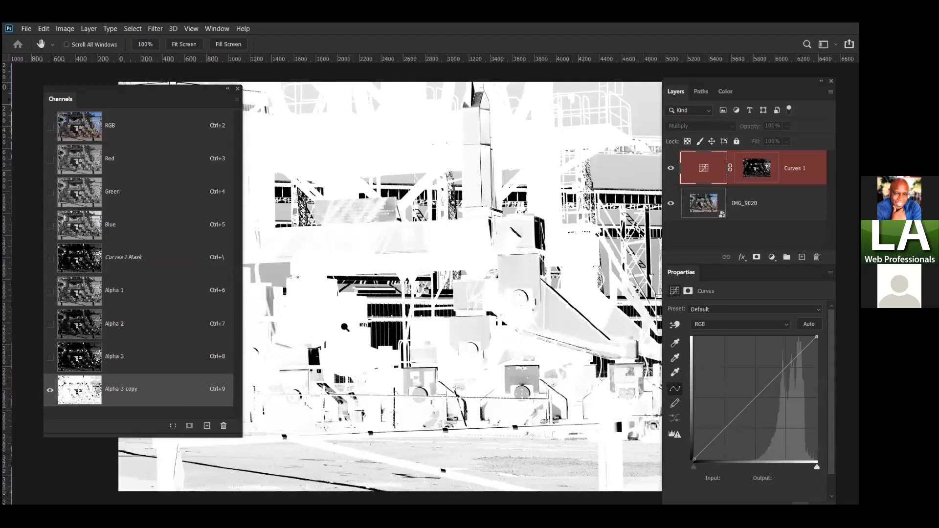
{"action": "scroll", "coordinate": [393, 324], "scroll_direction": "down", "scroll_amount": 4}
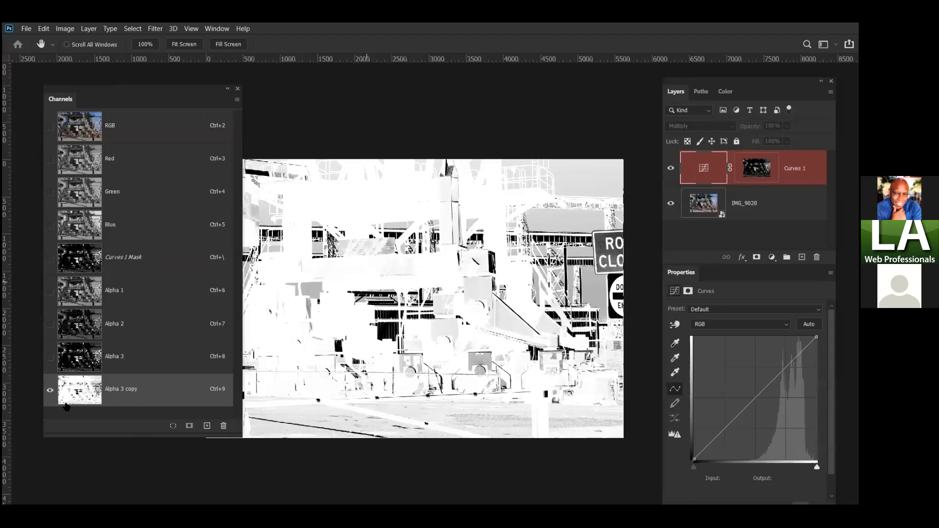
Step: Load the inverted Alpha 3 copy as a selection and build two successively intersected alpha channels from it
{"action": "left_click", "coordinate": [80, 397], "text": "ctrl"}
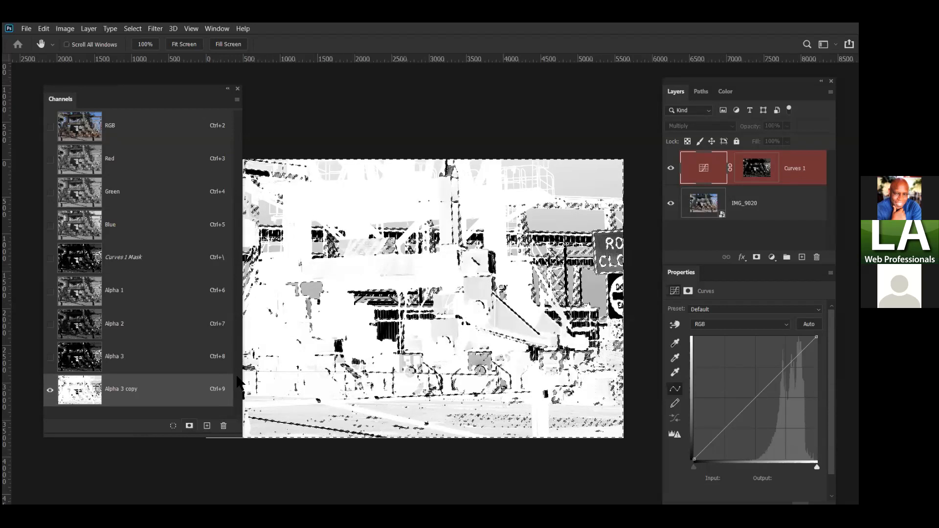
{"action": "left_click", "coordinate": [189, 426]}
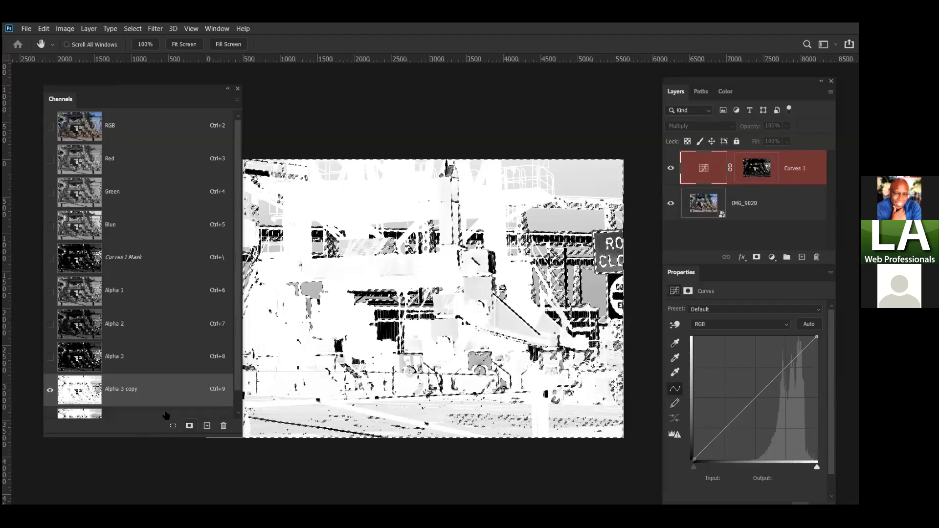
{"action": "left_click", "coordinate": [74, 416]}
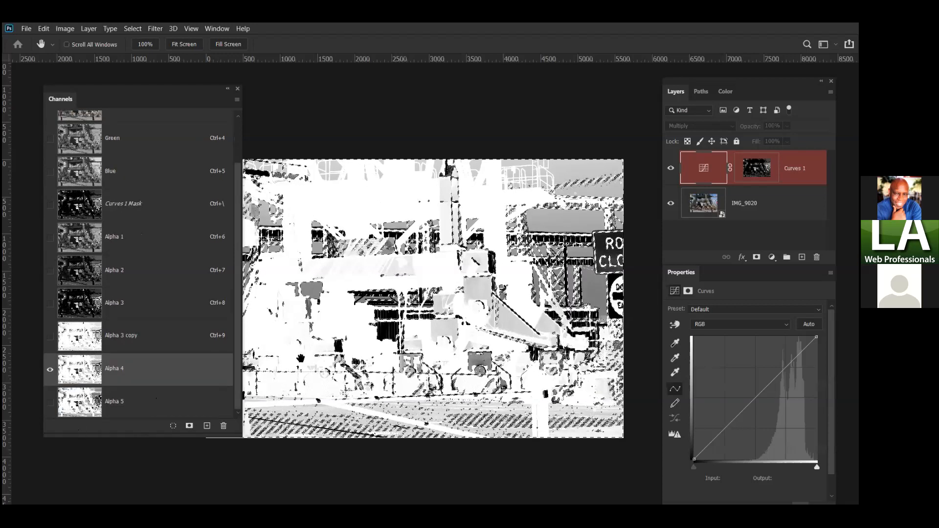
{"action": "left_click", "coordinate": [164, 402]}
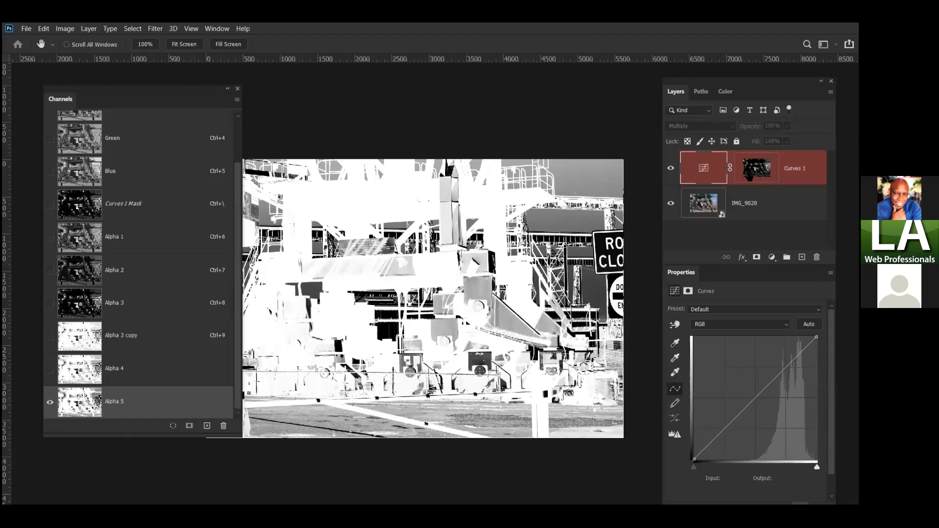
Step: Load Alpha 5 as a selection and add a Curves adjustment layer masked by it above Curves 1
{"action": "left_click", "coordinate": [78, 404], "text": "ctrl"}
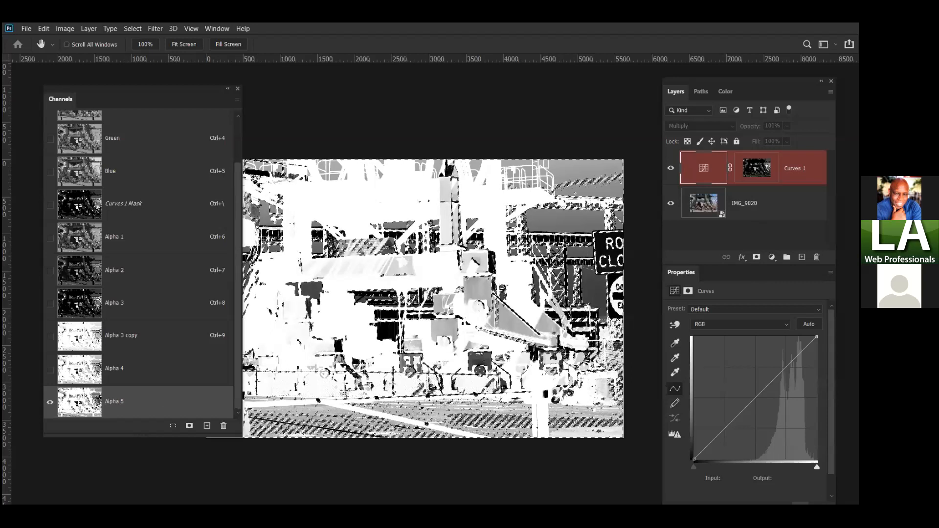
{"action": "left_click", "coordinate": [772, 257]}
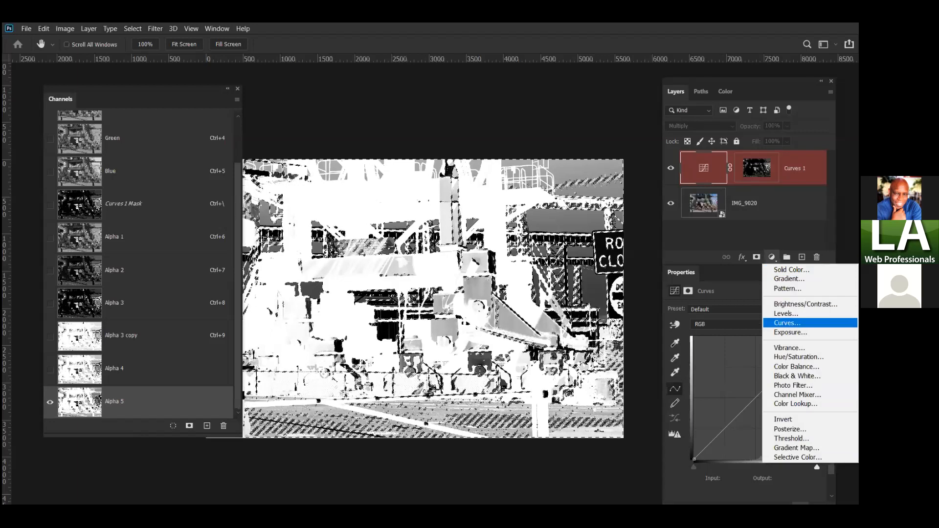
{"action": "left_click", "coordinate": [788, 323]}
{"action": "left_click", "coordinate": [742, 168]}
{"action": "left_click", "coordinate": [699, 172]}
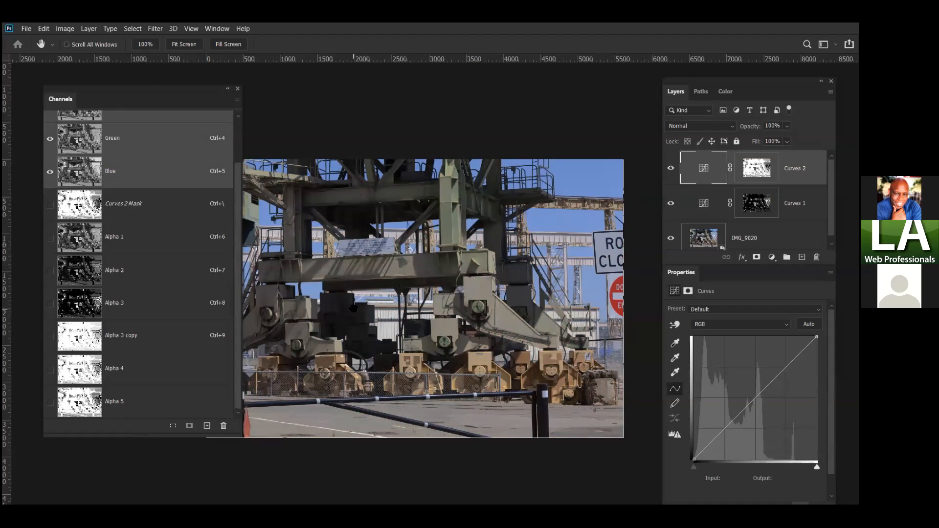
Step: Try the Multiply and Linear Burn blend modes on the Curves 2 layer and settle on Screen
{"action": "left_click", "coordinate": [724, 127]}
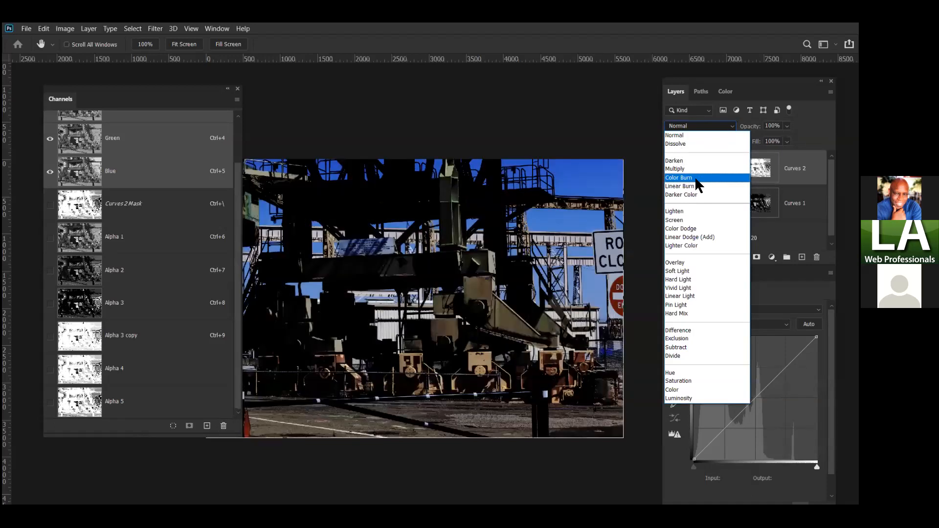
{"action": "left_click", "coordinate": [685, 172]}
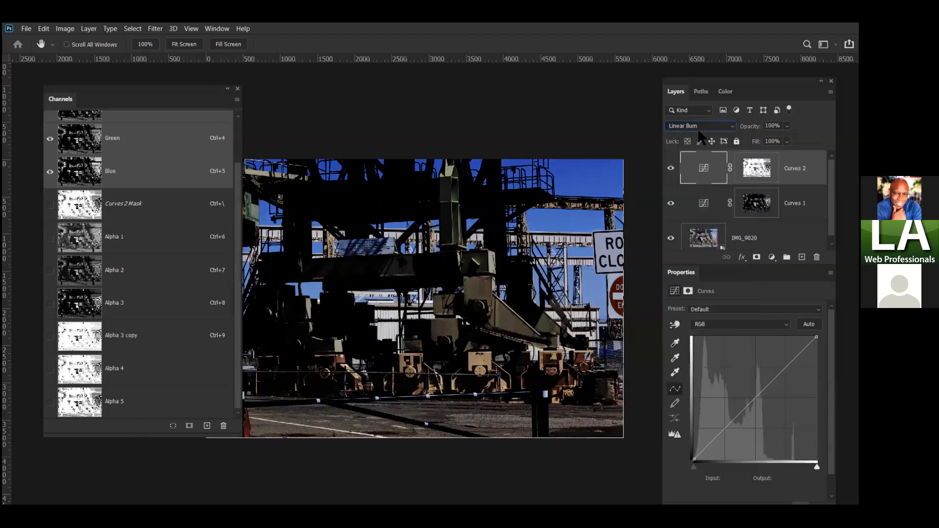
{"action": "left_click", "coordinate": [697, 128]}
{"action": "left_click", "coordinate": [685, 169]}
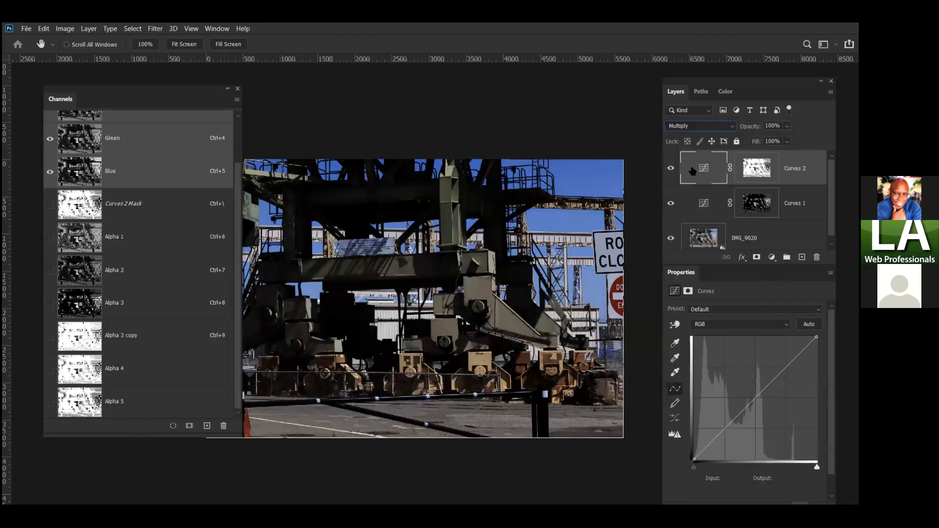
{"action": "key", "text": "Down"}
{"action": "key", "text": "Down"}
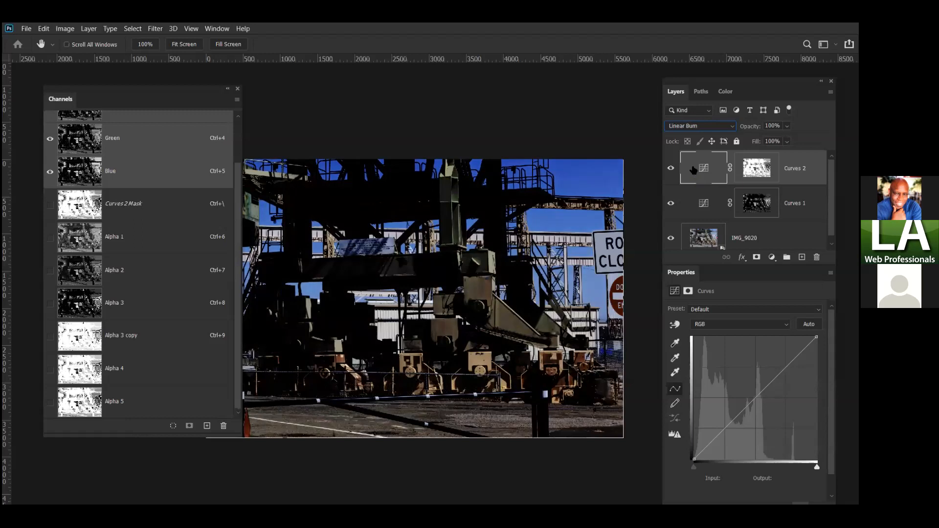
{"action": "key", "text": "Up"}
{"action": "key", "text": "Down"}
{"action": "key", "text": "Down"}
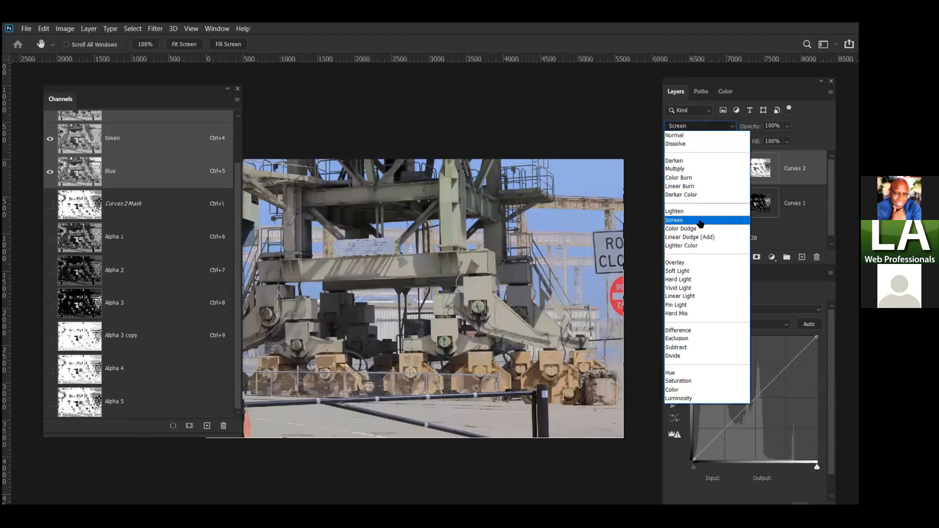
{"action": "left_click", "coordinate": [700, 221]}
{"action": "left_click_drag", "start_coordinate": [151, 84], "coordinate": [74, 84]}
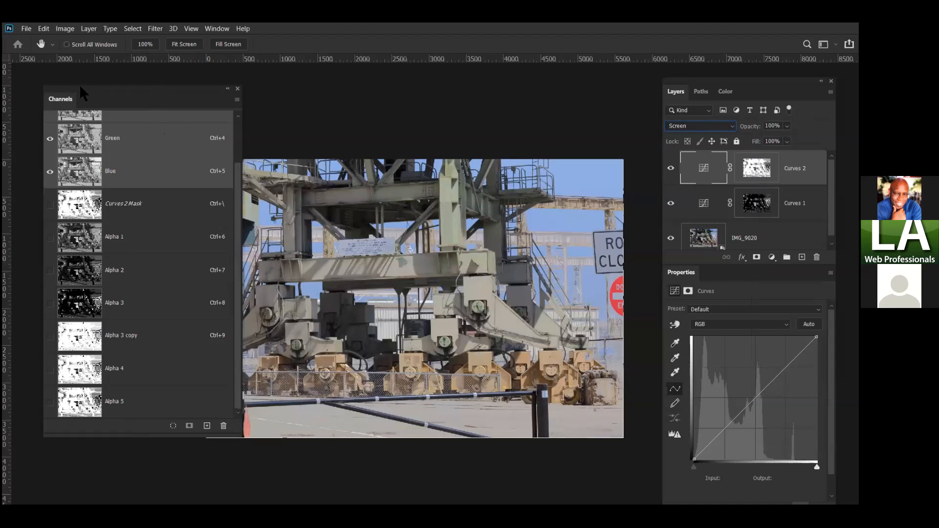
Step: Examine the crane's dark shadow areas up close and as a whole with the Curves 2 layer kept in Screen mode
{"action": "scroll", "coordinate": [413, 309], "scroll_direction": "up", "scroll_amount": 3}
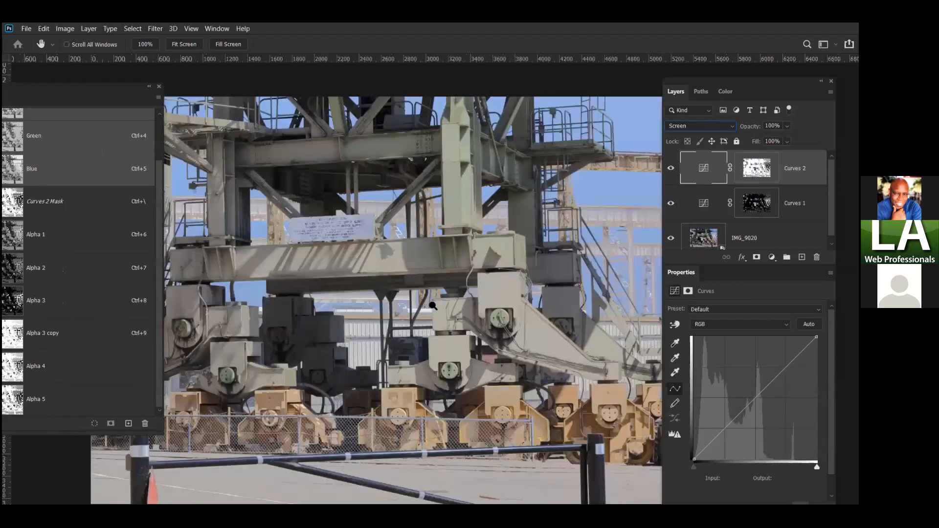
{"action": "left_click_drag", "start_coordinate": [489, 278], "coordinate": [382, 317]}
{"action": "left_click_drag", "start_coordinate": [392, 315], "coordinate": [429, 346]}
{"action": "key", "text": "ctrl+plus"}
{"action": "key", "text": "ctrl+plus"}
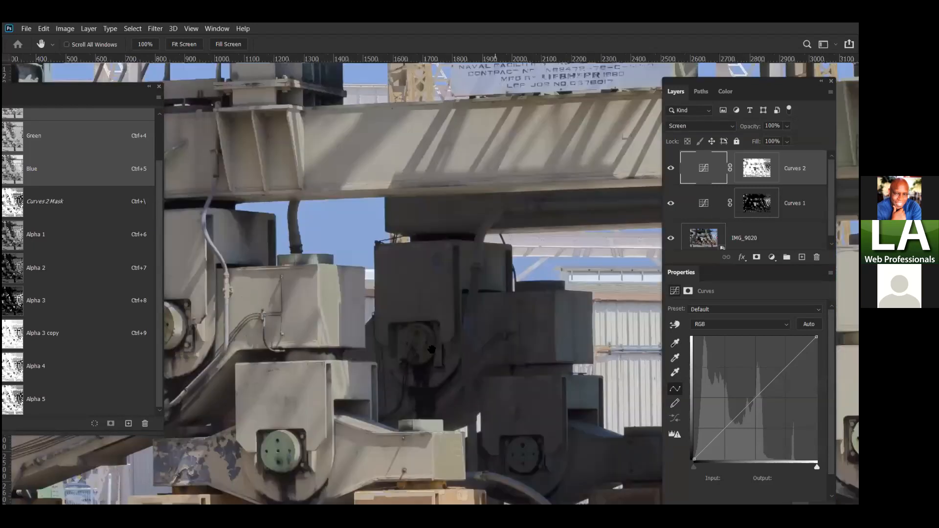
{"action": "left_click_drag", "start_coordinate": [601, 254], "coordinate": [539, 279]}
{"action": "left_click", "coordinate": [724, 128]}
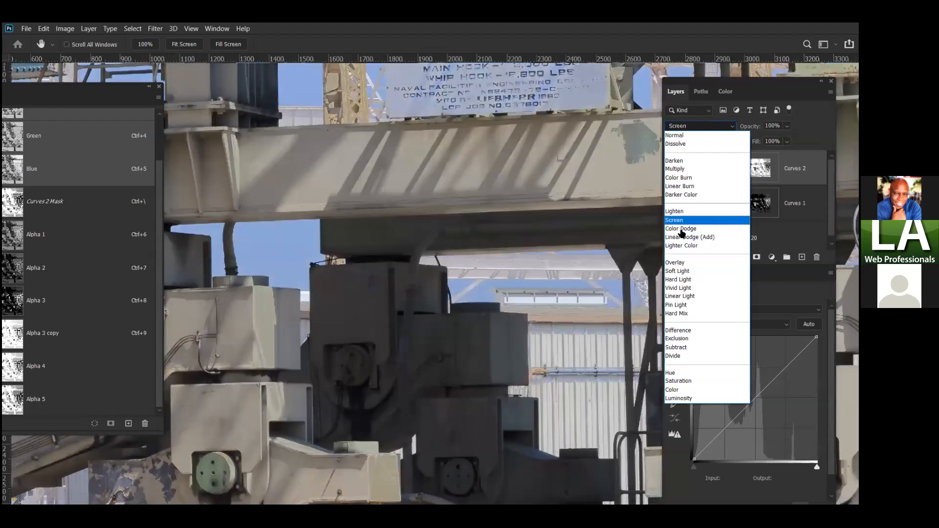
{"action": "left_click", "coordinate": [675, 220]}
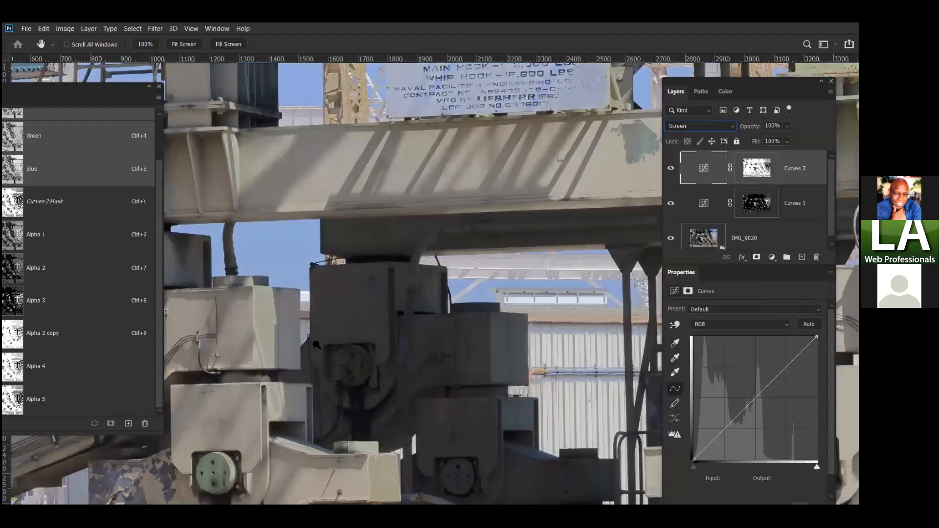
{"action": "key", "text": "ctrl+minus"}
{"action": "key", "text": "ctrl+0"}
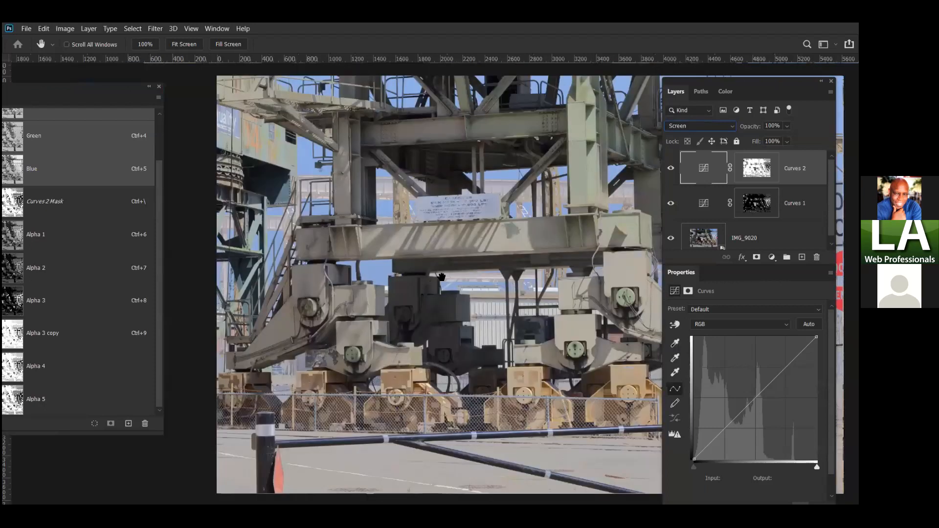
{"action": "left_click_drag", "start_coordinate": [406, 285], "coordinate": [399, 260]}
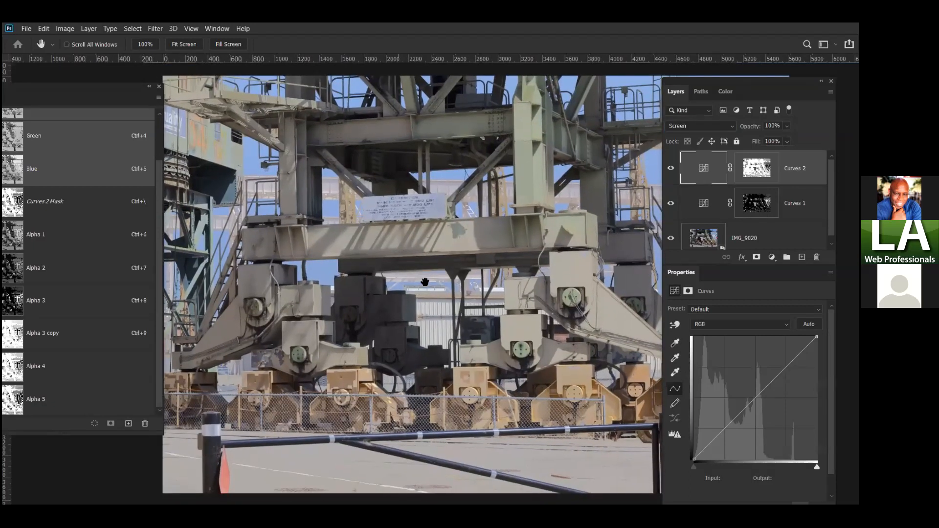
Step: Display the Curves 2 layer mask by itself on the canvas
{"action": "left_click", "coordinate": [750, 172]}
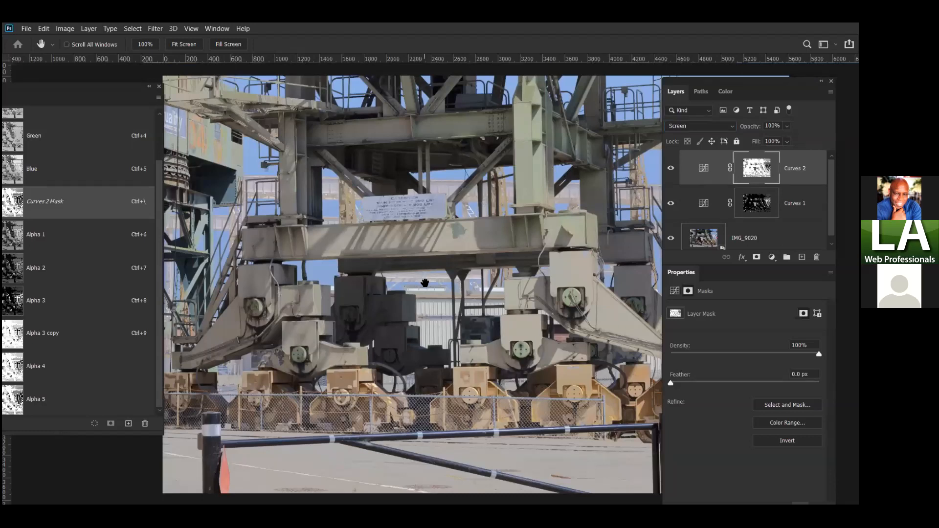
{"action": "left_click", "coordinate": [749, 170], "text": "alt"}
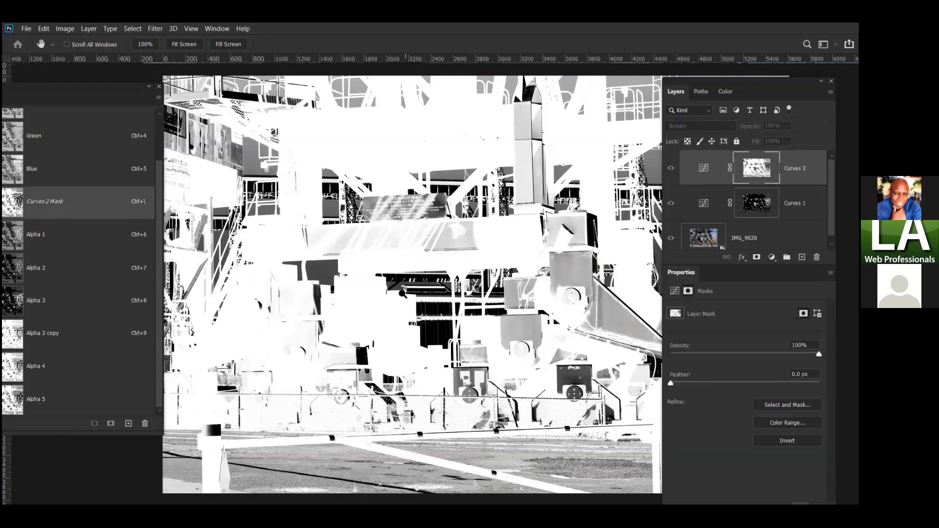
{"action": "key", "text": "i"}
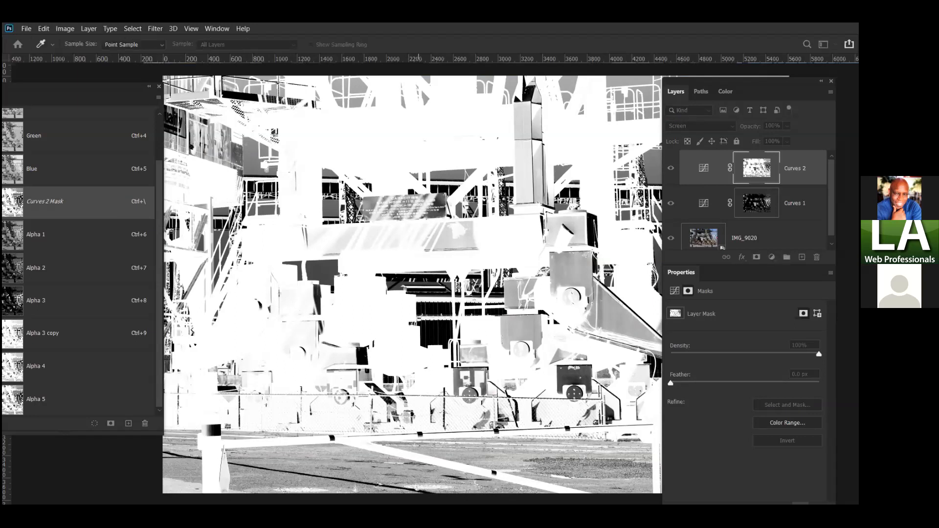
{"action": "left_click", "coordinate": [63, 30]}
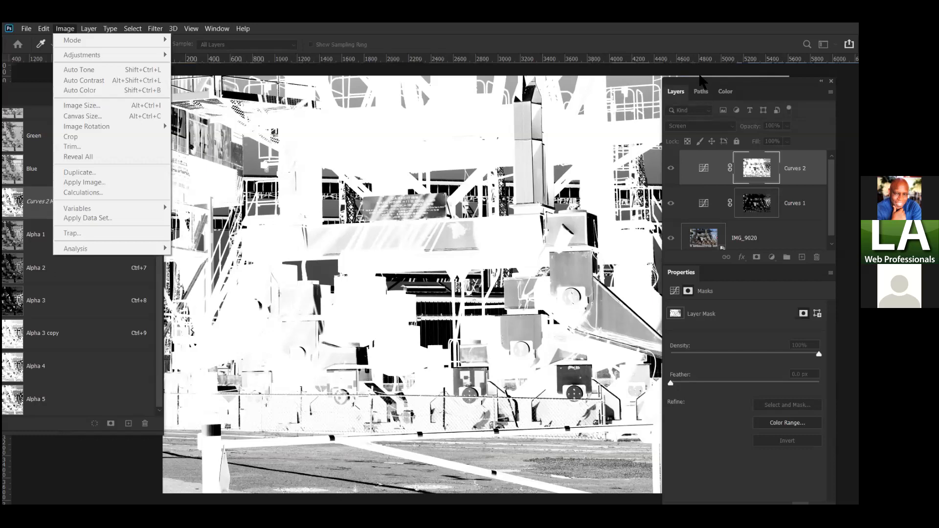
{"action": "left_click", "coordinate": [701, 89]}
{"action": "left_click_drag", "start_coordinate": [697, 84], "coordinate": [655, 77]}
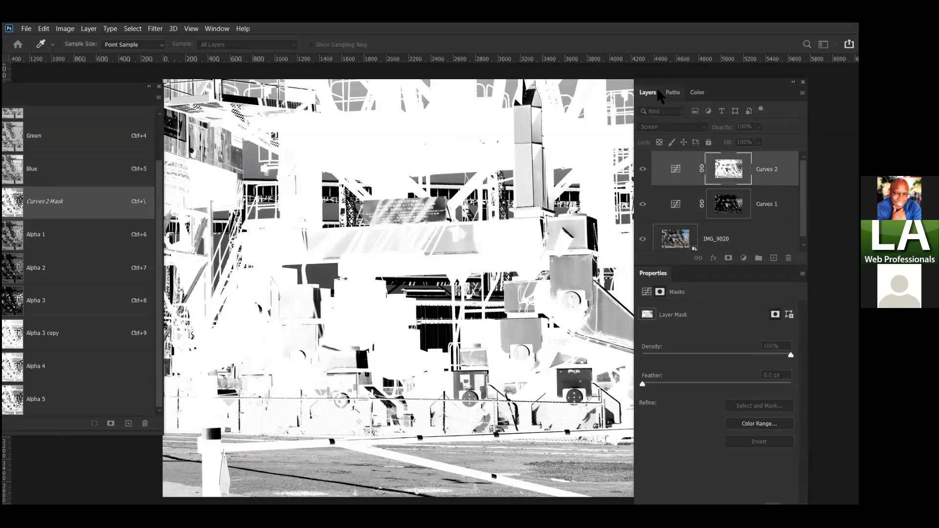
{"action": "key", "text": "h"}
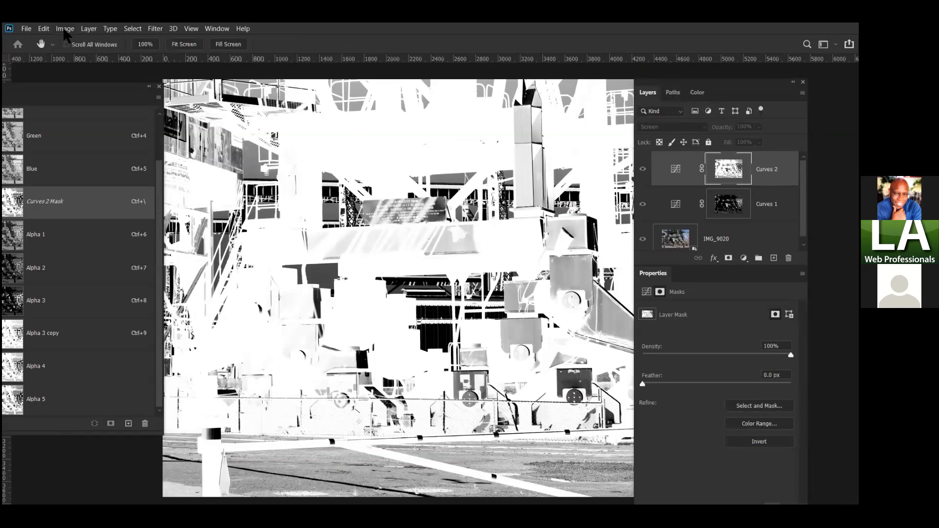
Step: Try an S-shaped Curves adjustment on the Curves 2 mask while viewing the mask alone, and return to the image view
{"action": "left_click", "coordinate": [65, 28]}
{"action": "mouse_move", "coordinate": [147, 54]}
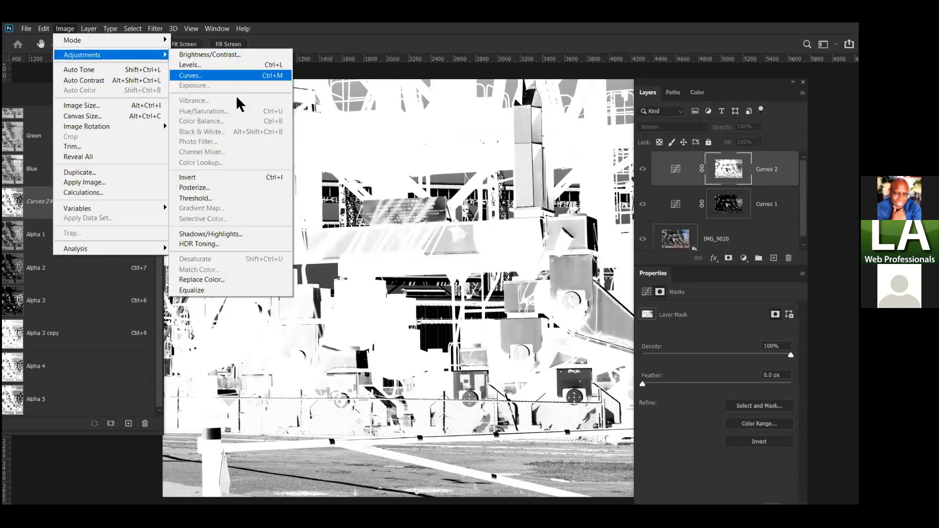
{"action": "left_click", "coordinate": [225, 80]}
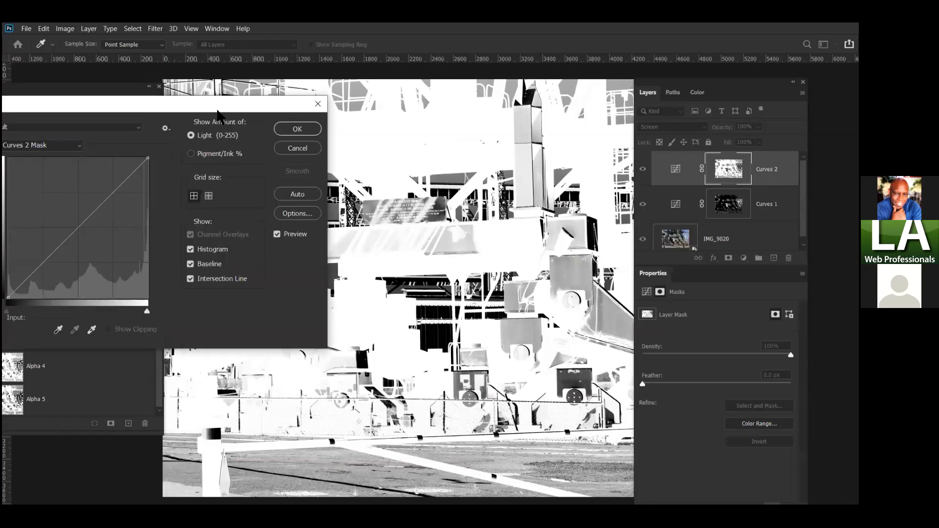
{"action": "left_click_drag", "start_coordinate": [218, 116], "coordinate": [852, 106]}
{"action": "left_click_drag", "start_coordinate": [660, 270], "coordinate": [670, 281]}
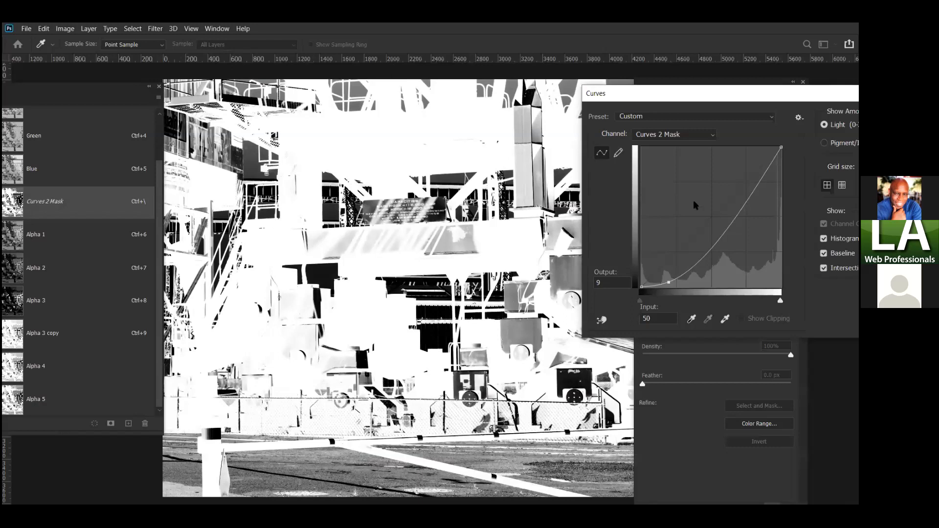
{"action": "left_click", "coordinate": [752, 181]}
{"action": "left_click", "coordinate": [712, 238]}
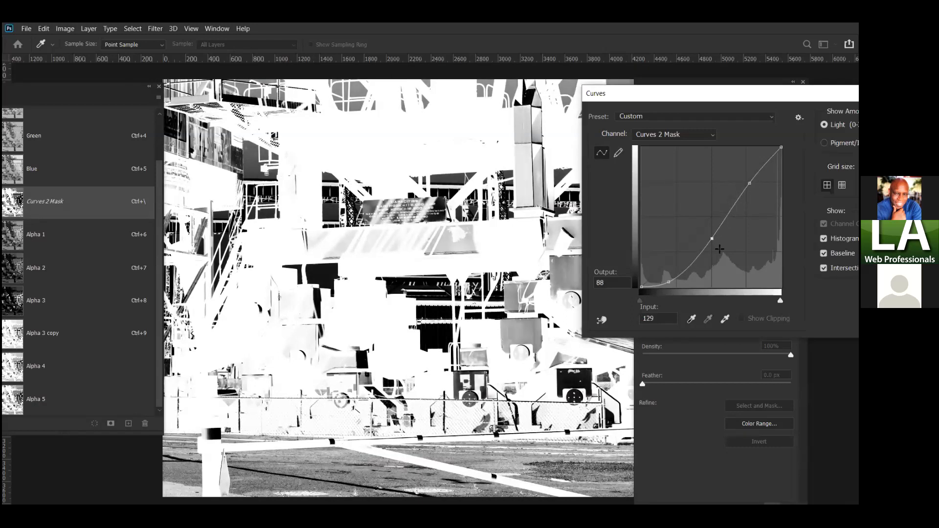
{"action": "left_click_drag", "start_coordinate": [721, 250], "coordinate": [714, 250]}
{"action": "left_click_drag", "start_coordinate": [669, 283], "coordinate": [670, 290]}
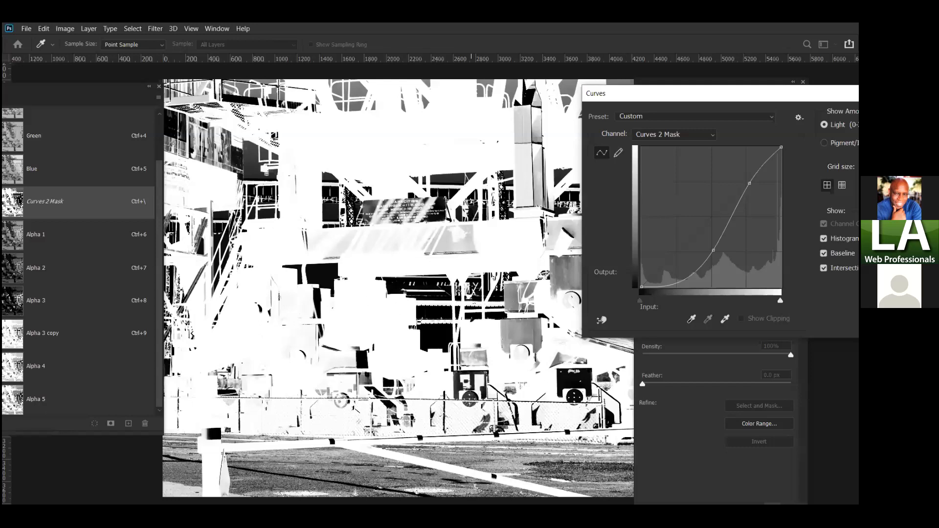
{"action": "left_click_drag", "start_coordinate": [690, 101], "coordinate": [264, 157]}
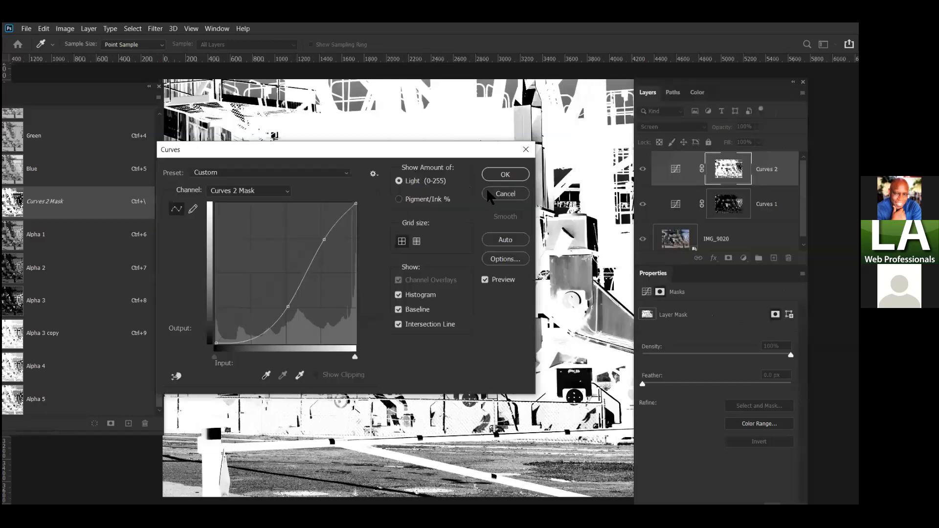
{"action": "left_click", "coordinate": [512, 192]}
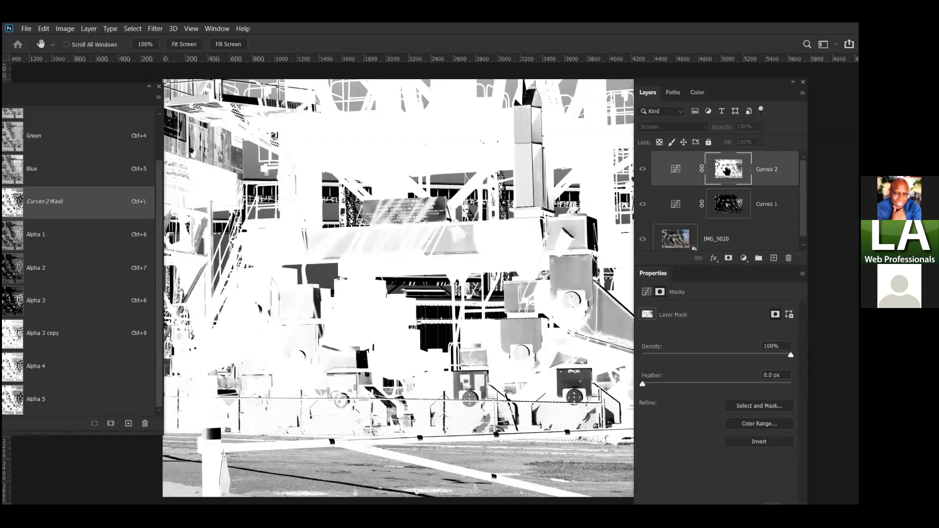
{"action": "left_click", "coordinate": [674, 174]}
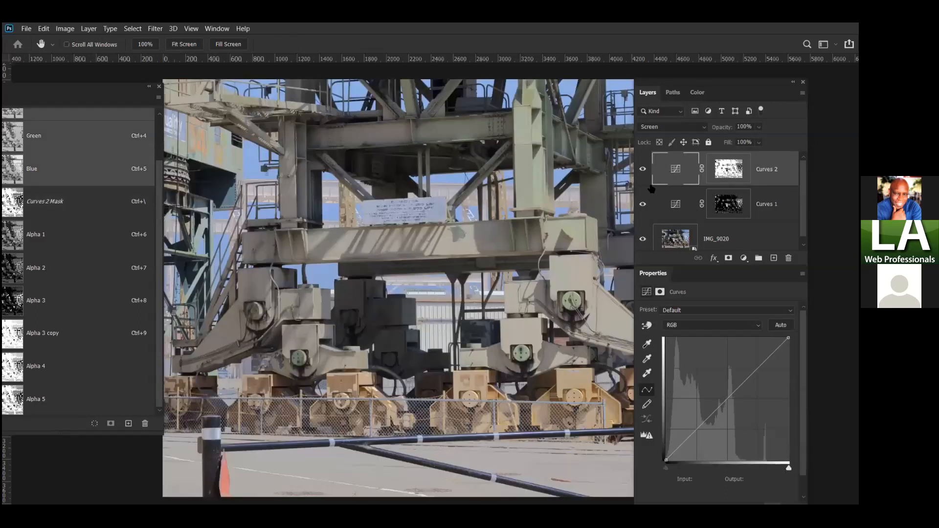
Step: Apply an S-shaped Curves adjustment to the Curves 2 mask, with its lower point at input 108 and output 13
{"action": "left_click", "coordinate": [729, 170]}
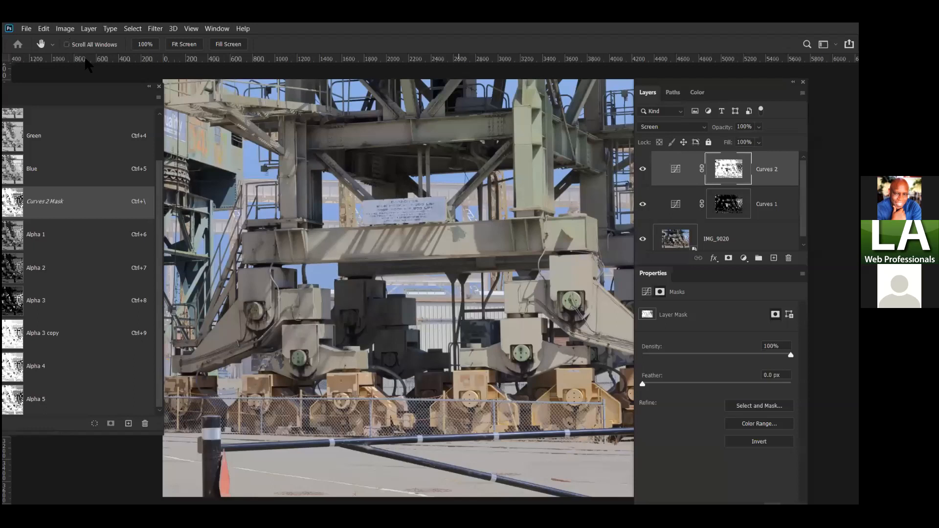
{"action": "left_click", "coordinate": [65, 29]}
{"action": "mouse_move", "coordinate": [81, 54]}
{"action": "left_click", "coordinate": [250, 75]}
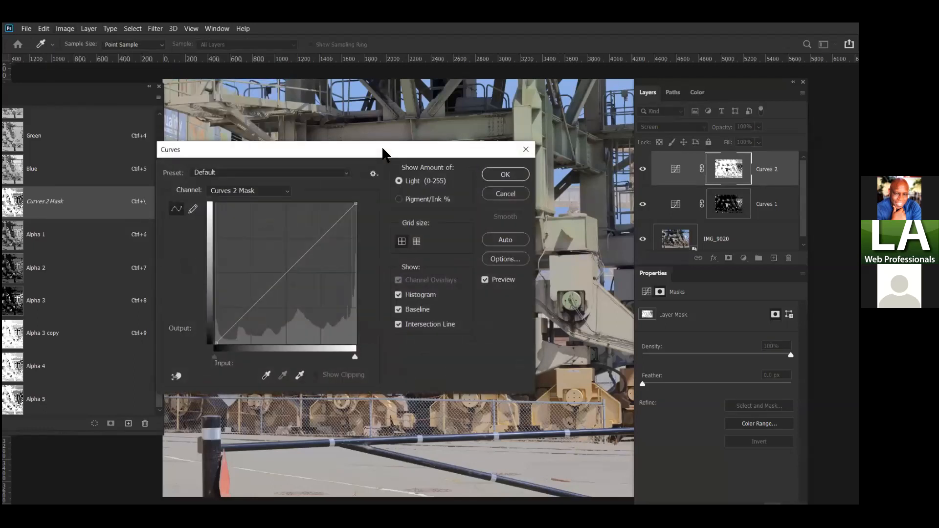
{"action": "left_click_drag", "start_coordinate": [384, 153], "coordinate": [811, 230]}
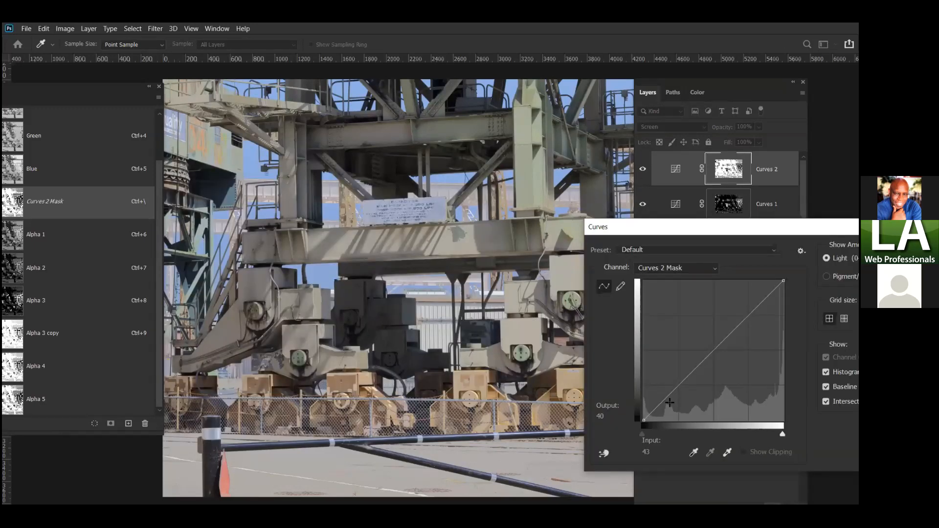
{"action": "left_click_drag", "start_coordinate": [671, 409], "coordinate": [697, 408]}
{"action": "left_click", "coordinate": [753, 338]}
{"action": "mouse_move", "coordinate": [753, 338]}
{"action": "left_mouse_down"}
{"action": "mouse_move", "coordinate": [739, 328]}
{"action": "mouse_move", "coordinate": [747, 328]}
{"action": "left_mouse_up"}
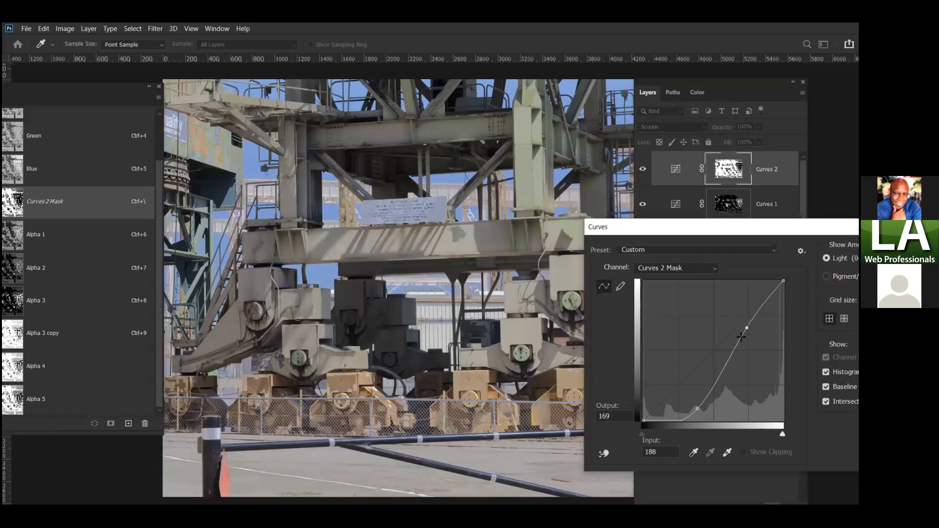
{"action": "left_click_drag", "start_coordinate": [698, 408], "coordinate": [703, 413]}
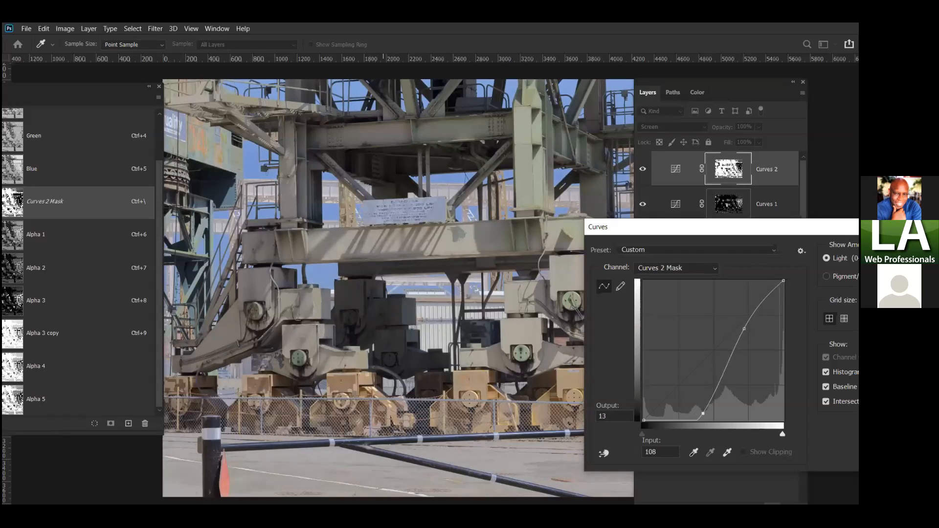
{"action": "left_click_drag", "start_coordinate": [752, 230], "coordinate": [471, 219]}
{"action": "left_click", "coordinate": [653, 242]}
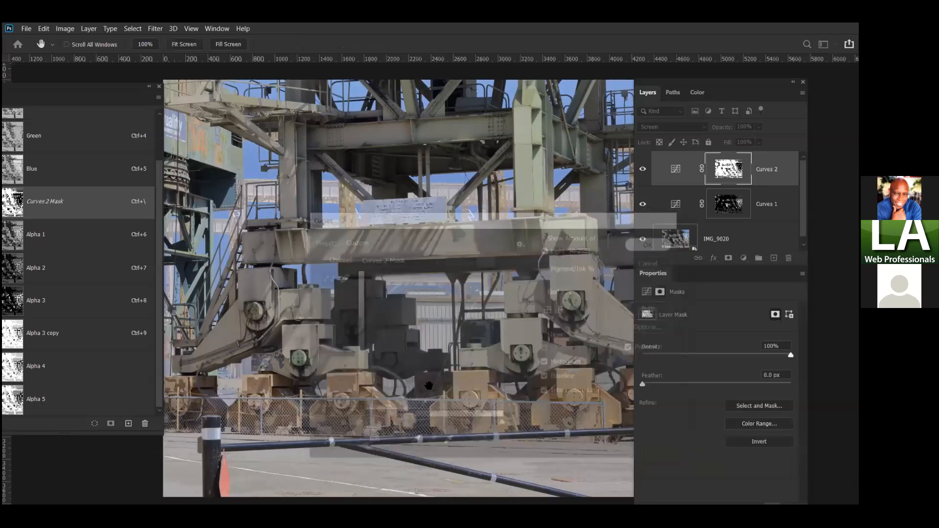
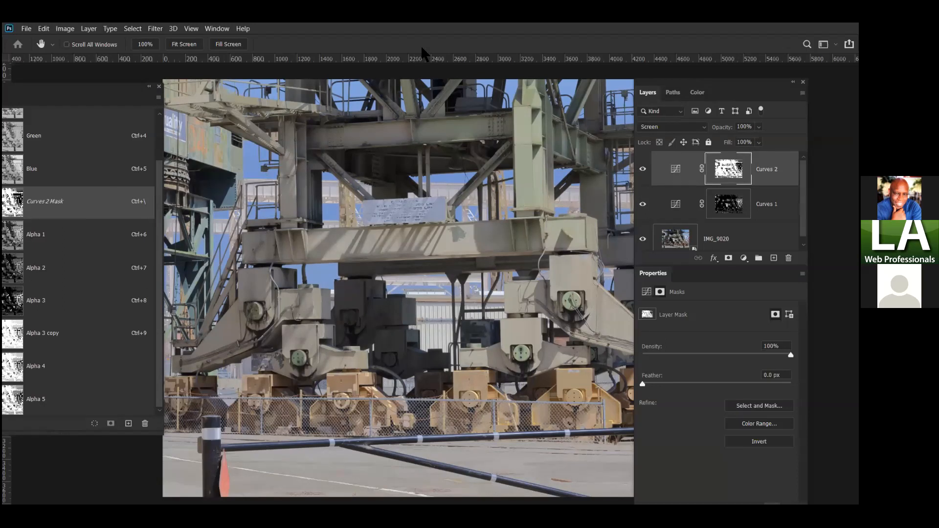
Step: Close the crane photo document and switch to Adobe Bridge
{"action": "key", "text": "ctrl+w"}
{"action": "left_click", "coordinate": [447, 216]}
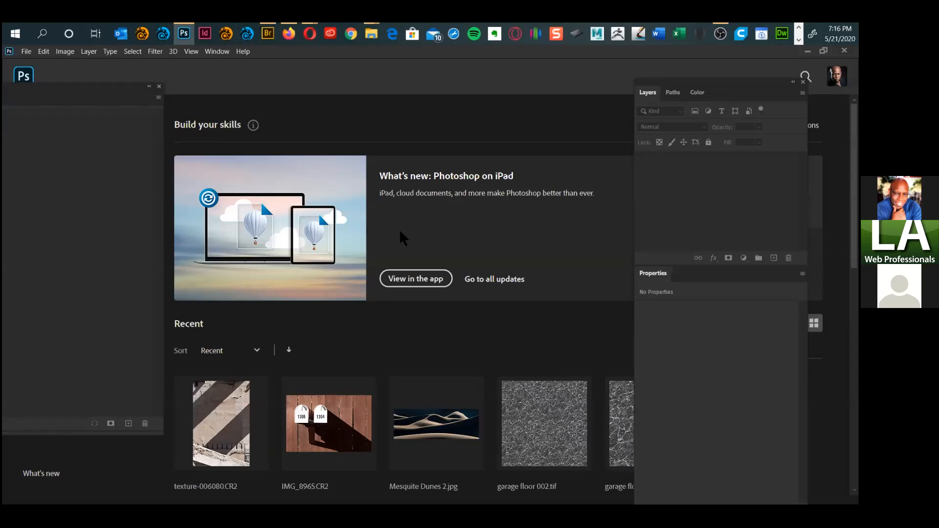
{"action": "key", "text": "alt+Tab"}
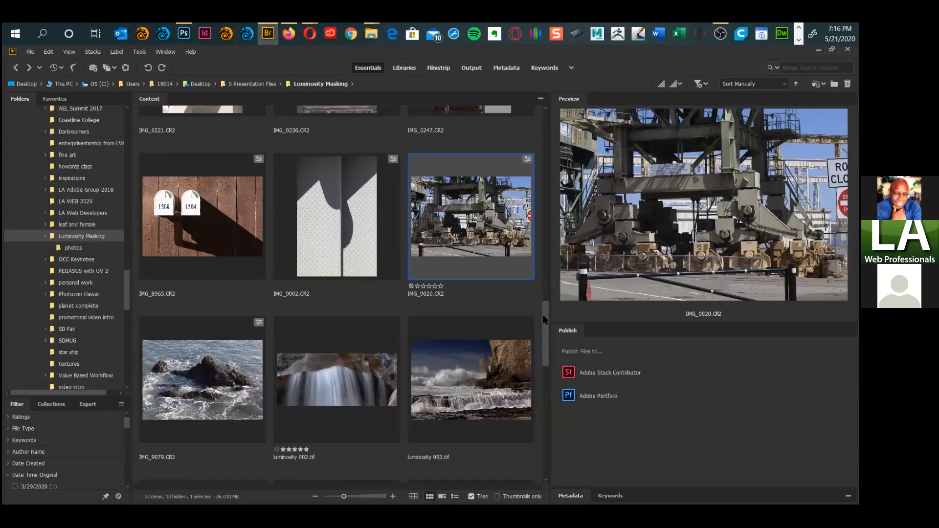
Step: Find the waterfall photo _MG_8945.CR2 in the Luminosity Masking folder, open it in Camera Raw and show its lens corrections
{"action": "scroll", "coordinate": [539, 386], "scroll_direction": "down", "scroll_amount": 2}
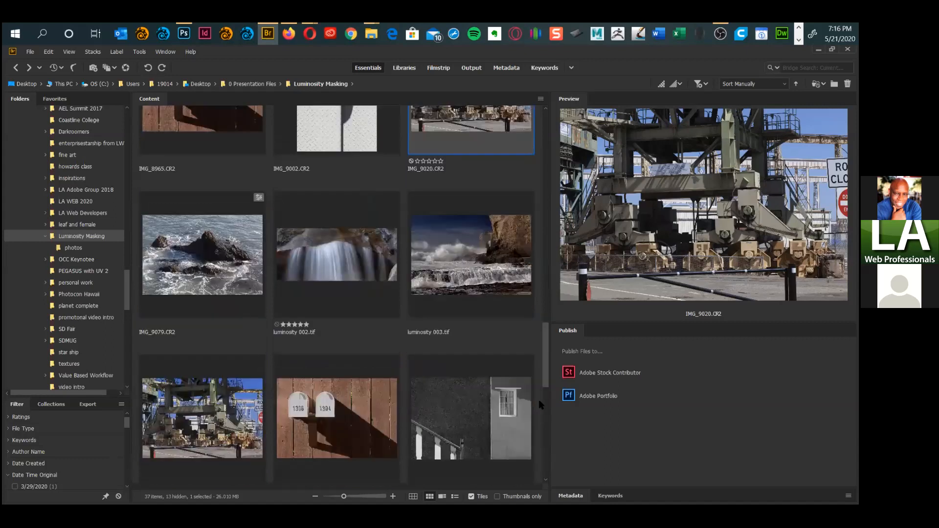
{"action": "scroll", "coordinate": [540, 404], "scroll_direction": "down", "scroll_amount": 10}
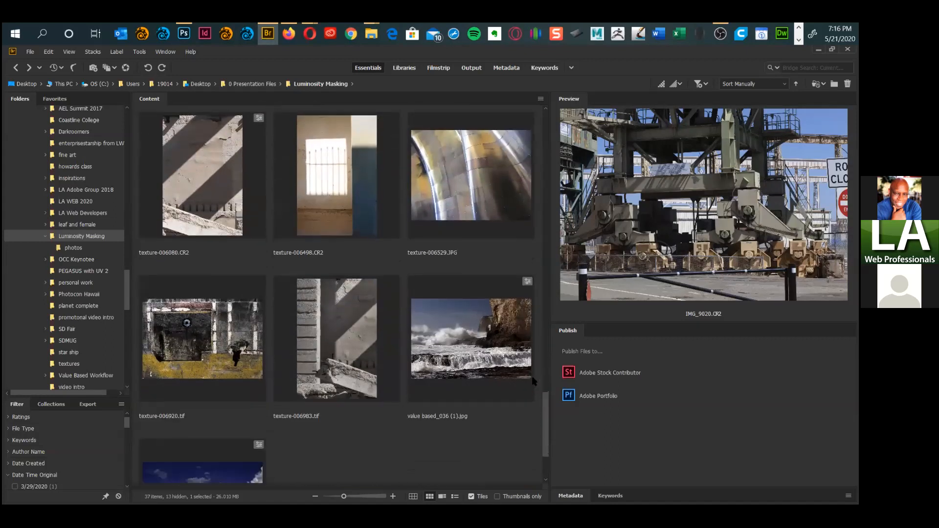
{"action": "scroll", "coordinate": [534, 381], "scroll_direction": "down", "scroll_amount": 2}
{"action": "scroll", "coordinate": [520, 283], "scroll_direction": "up", "scroll_amount": 8}
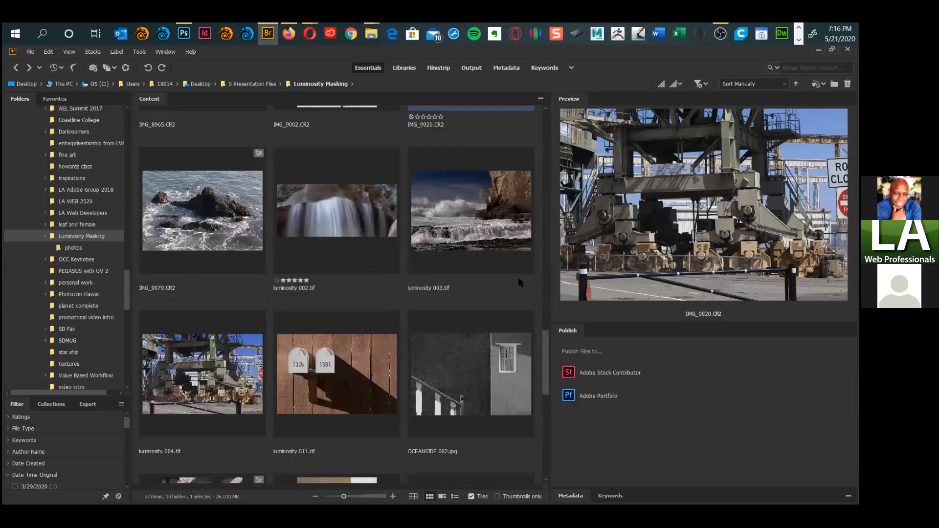
{"action": "scroll", "coordinate": [519, 277], "scroll_direction": "up", "scroll_amount": 6}
{"action": "scroll", "coordinate": [518, 271], "scroll_direction": "up", "scroll_amount": 4}
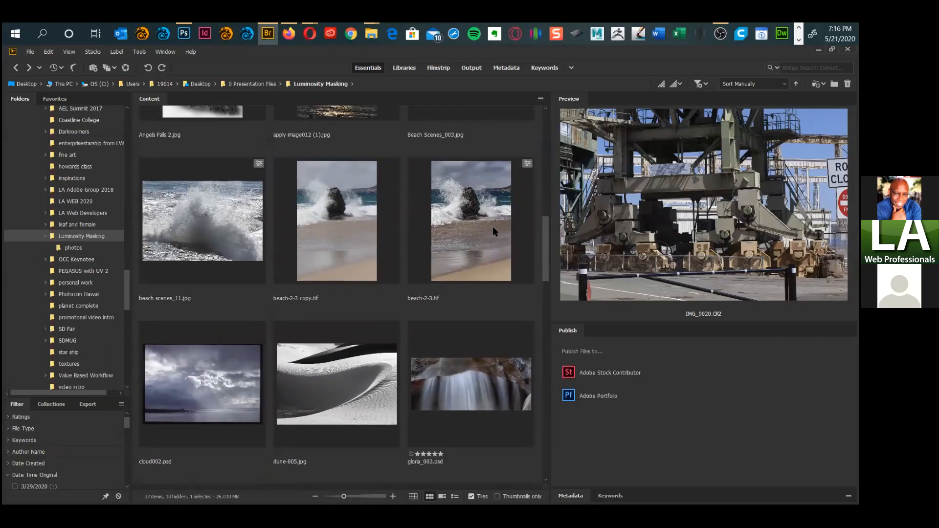
{"action": "scroll", "coordinate": [494, 192], "scroll_direction": "up", "scroll_amount": 3}
{"action": "scroll", "coordinate": [503, 170], "scroll_direction": "up", "scroll_amount": 4}
{"action": "left_click", "coordinate": [495, 285]}
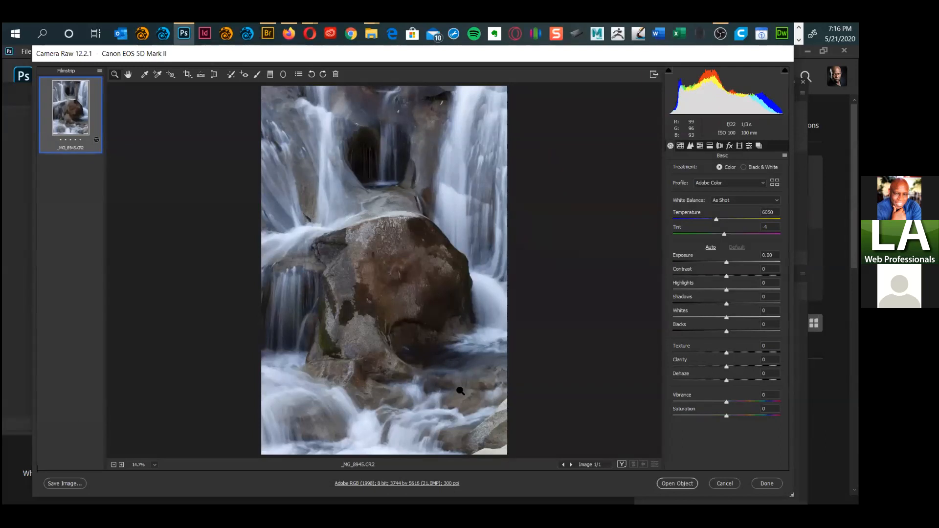
{"action": "left_click", "coordinate": [719, 146]}
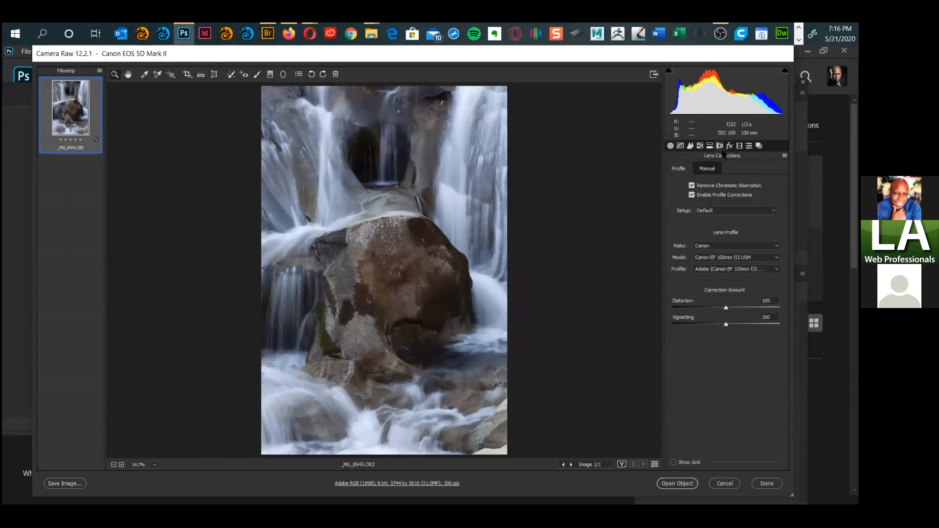
Step: Show the Basic adjustments for the waterfall photo and reduce Saturation to -100 for a monochrome view
{"action": "left_click", "coordinate": [671, 145]}
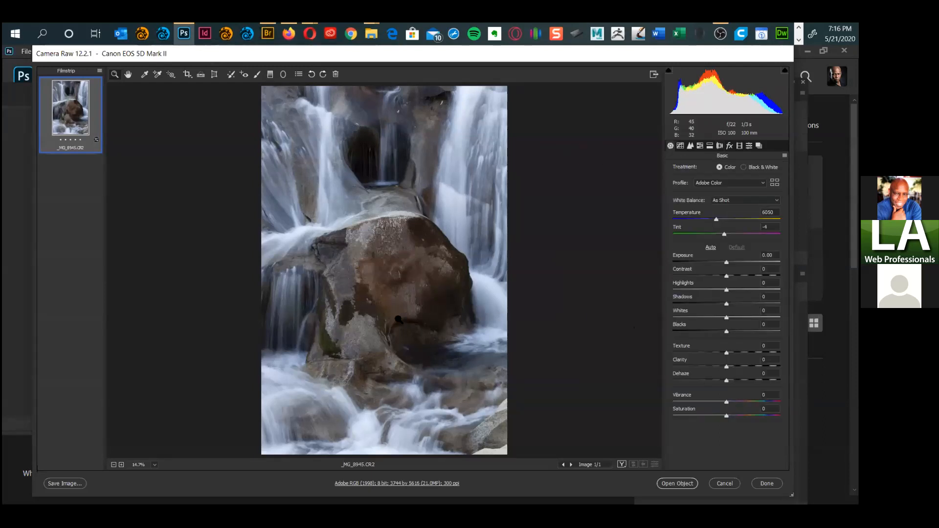
{"action": "left_click_drag", "start_coordinate": [727, 416], "coordinate": [600, 428]}
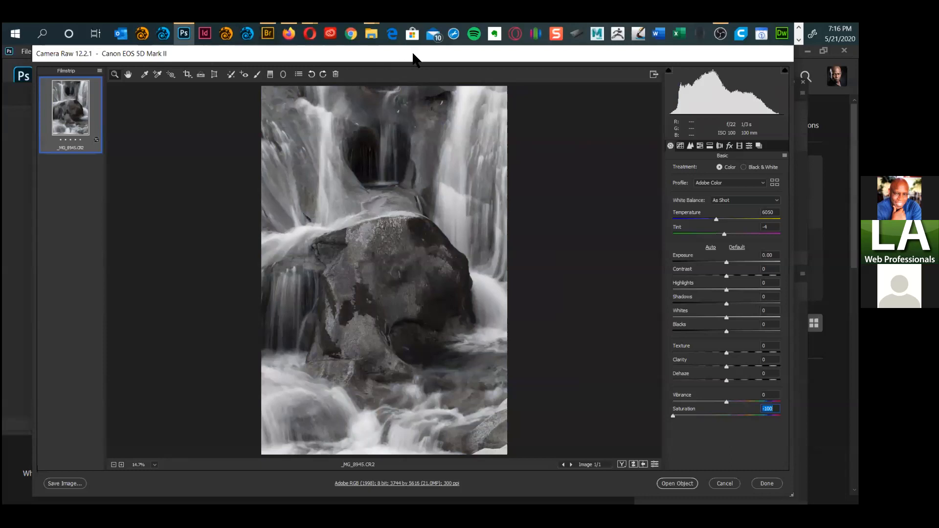
{"action": "left_click_drag", "start_coordinate": [386, 57], "coordinate": [354, 58]}
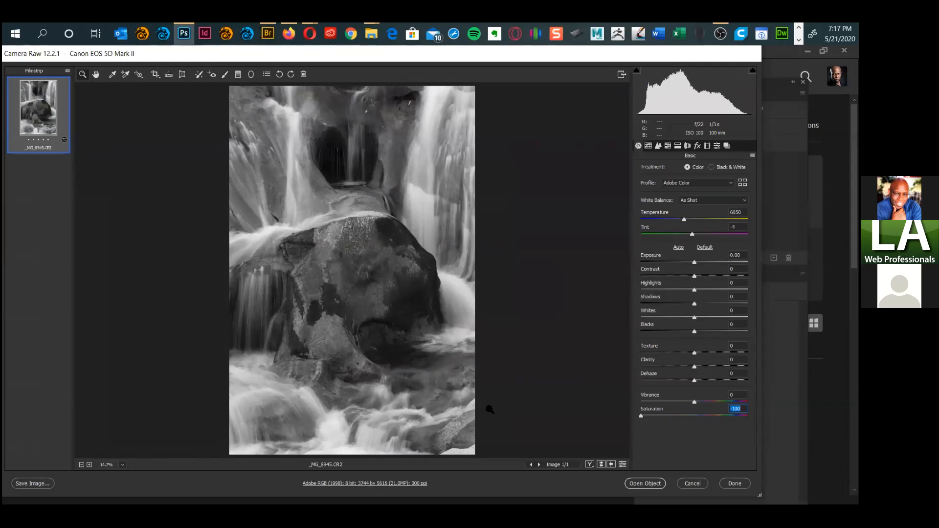
Step: Brighten the dark rock areas of the waterfall photo by setting Shadows to +93
{"action": "left_click", "coordinate": [500, 399]}
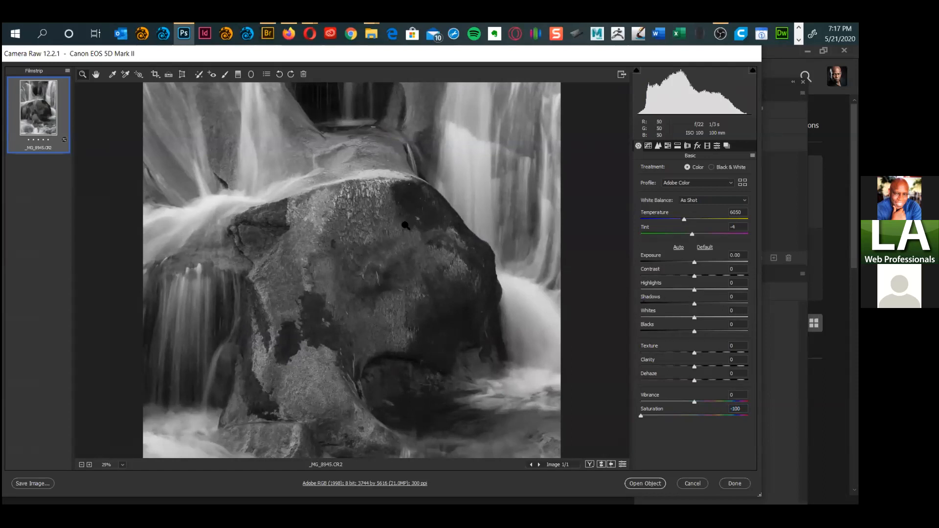
{"action": "scroll", "coordinate": [365, 197], "scroll_direction": "up", "scroll_amount": 5}
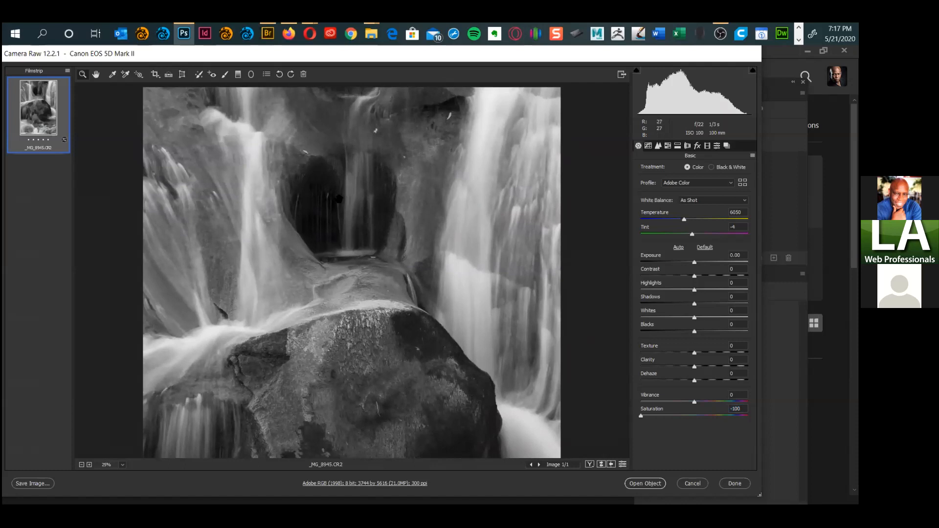
{"action": "scroll", "coordinate": [339, 198], "scroll_direction": "down", "scroll_amount": 6}
{"action": "scroll", "coordinate": [336, 310], "scroll_direction": "up", "scroll_amount": 3}
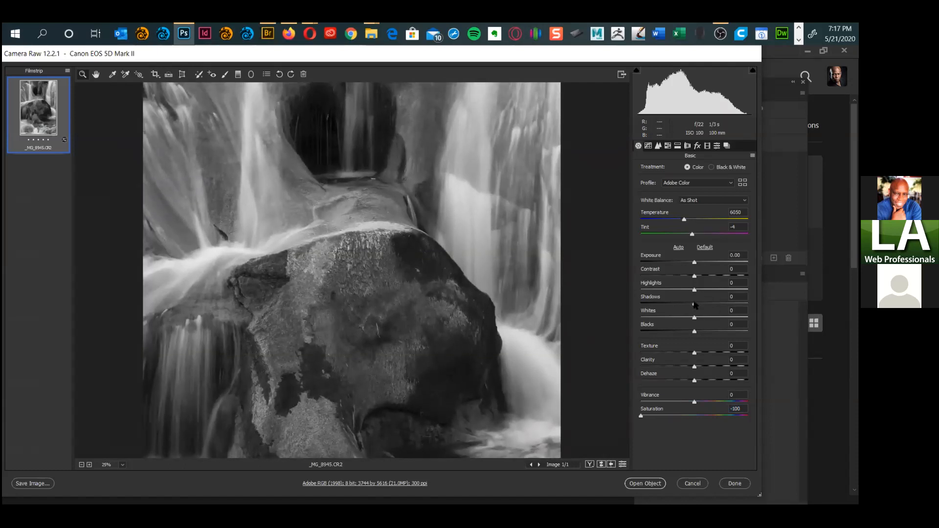
{"action": "left_click_drag", "start_coordinate": [694, 304], "coordinate": [754, 310]}
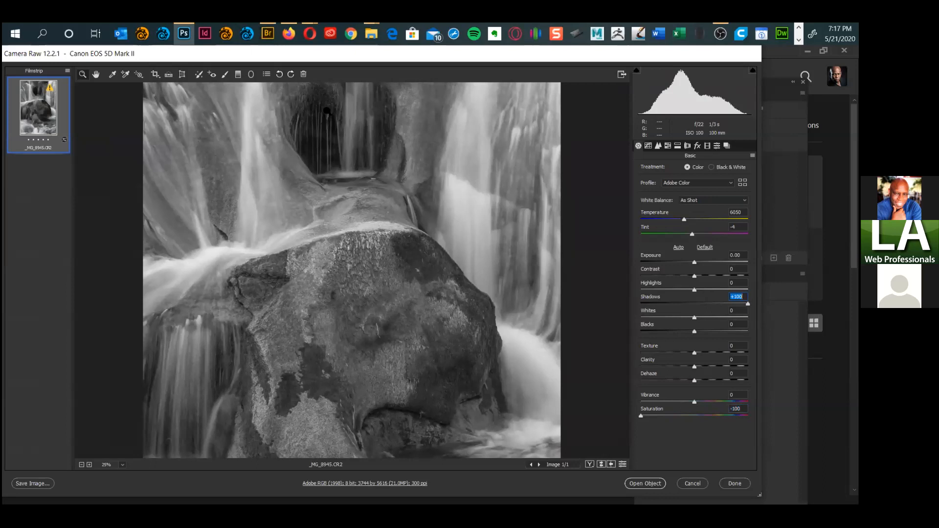
{"action": "mouse_move", "coordinate": [341, 132]}
{"action": "left_mouse_down"}
{"action": "mouse_move", "coordinate": [390, 284]}
{"action": "mouse_move", "coordinate": [391, 347]}
{"action": "mouse_move", "coordinate": [413, 334]}
{"action": "mouse_move", "coordinate": [395, 229]}
{"action": "left_mouse_up"}
{"action": "left_click_drag", "start_coordinate": [391, 425], "coordinate": [386, 328]}
{"action": "left_click_drag", "start_coordinate": [389, 230], "coordinate": [383, 421]}
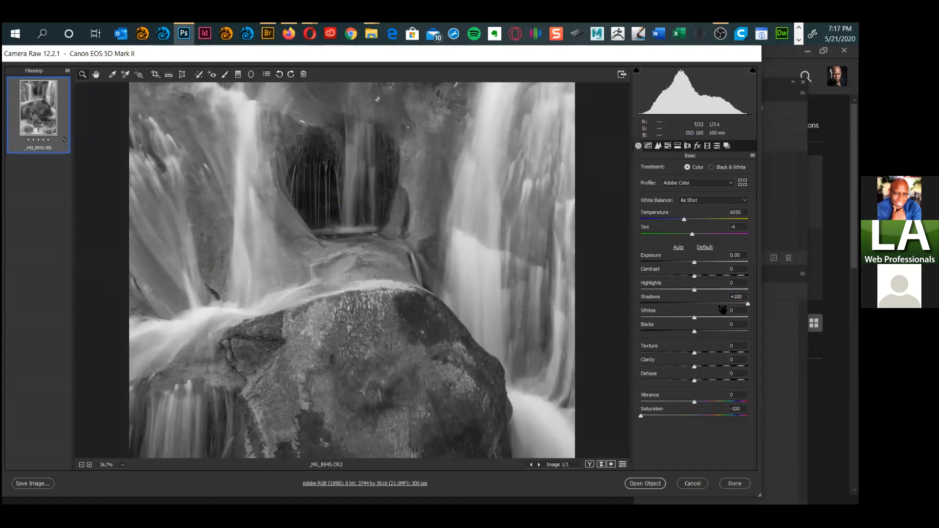
{"action": "left_click_drag", "start_coordinate": [745, 303], "coordinate": [749, 304]}
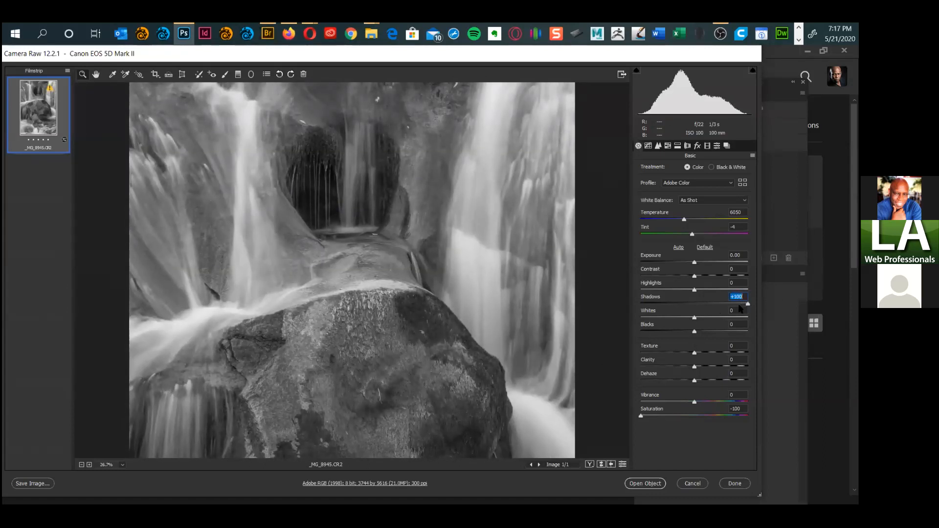
{"action": "scroll", "coordinate": [394, 274], "scroll_direction": "down", "scroll_amount": 7}
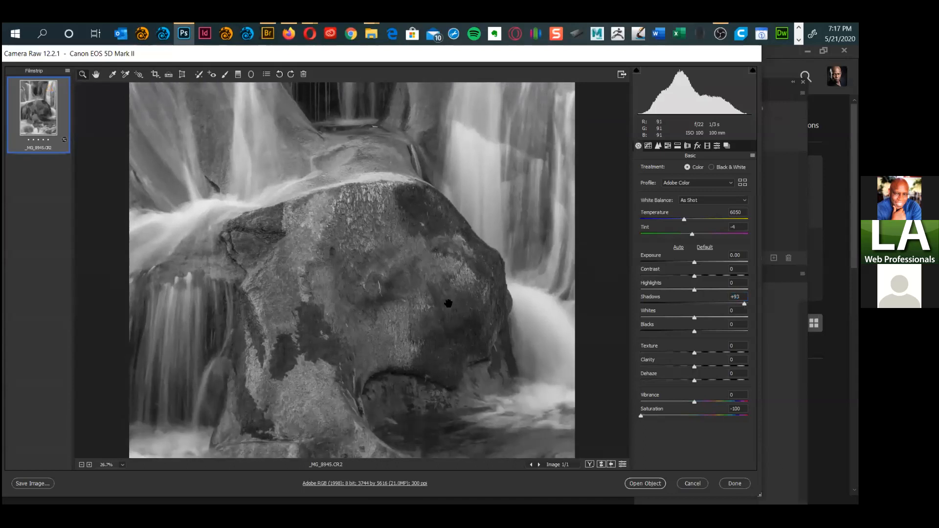
{"action": "scroll", "coordinate": [409, 391], "scroll_direction": "up", "scroll_amount": 7}
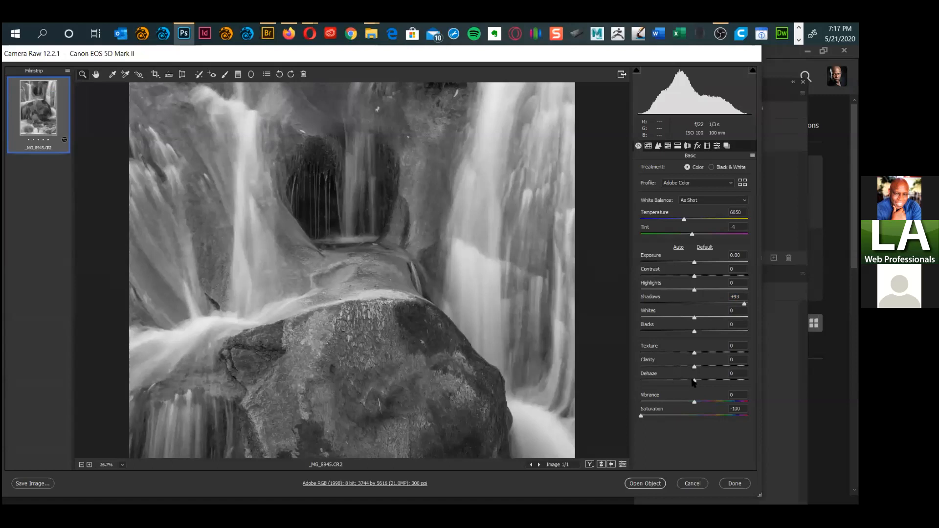
Step: Raise Dehaze to +76 and check its effect on the rocks and the cave
{"action": "left_click_drag", "start_coordinate": [694, 381], "coordinate": [730, 385]}
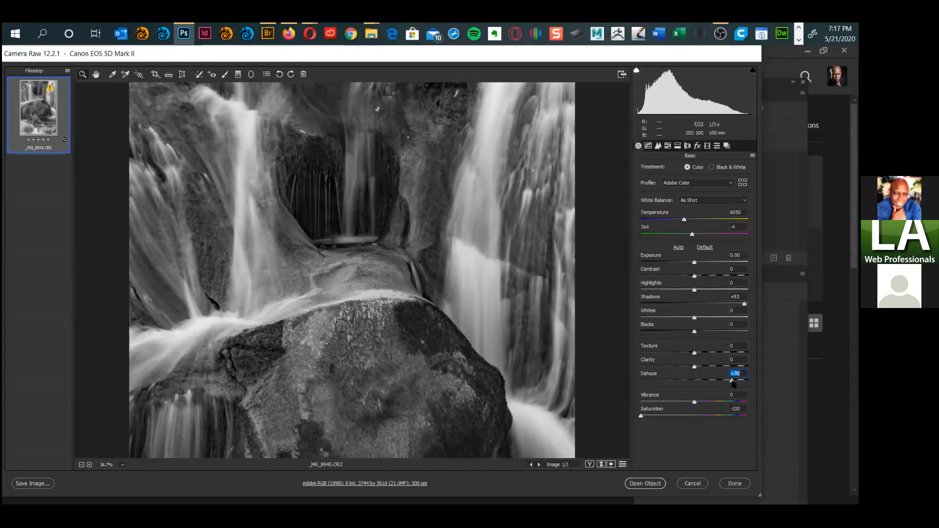
{"action": "mouse_move", "coordinate": [405, 368]}
{"action": "left_mouse_down"}
{"action": "mouse_move", "coordinate": [410, 261]}
{"action": "mouse_move", "coordinate": [411, 374]}
{"action": "left_mouse_up"}
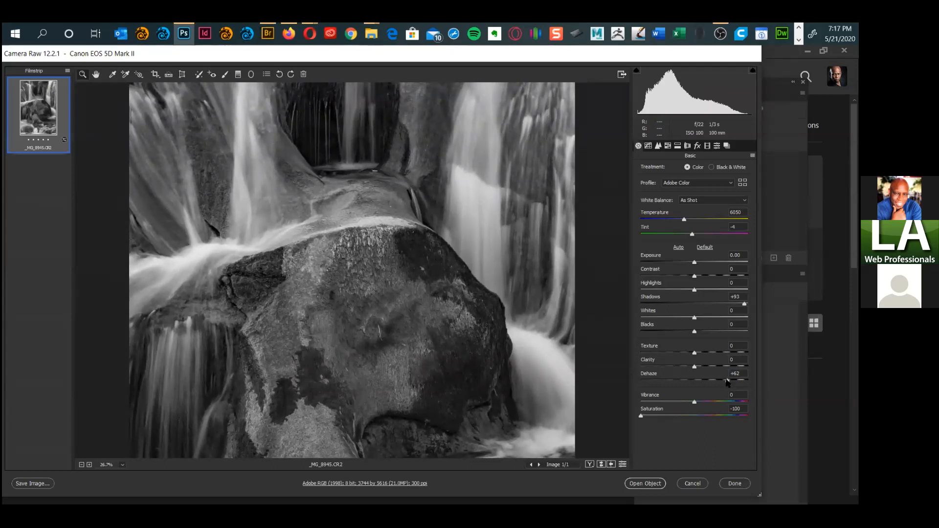
{"action": "left_click_drag", "start_coordinate": [728, 382], "coordinate": [738, 384]}
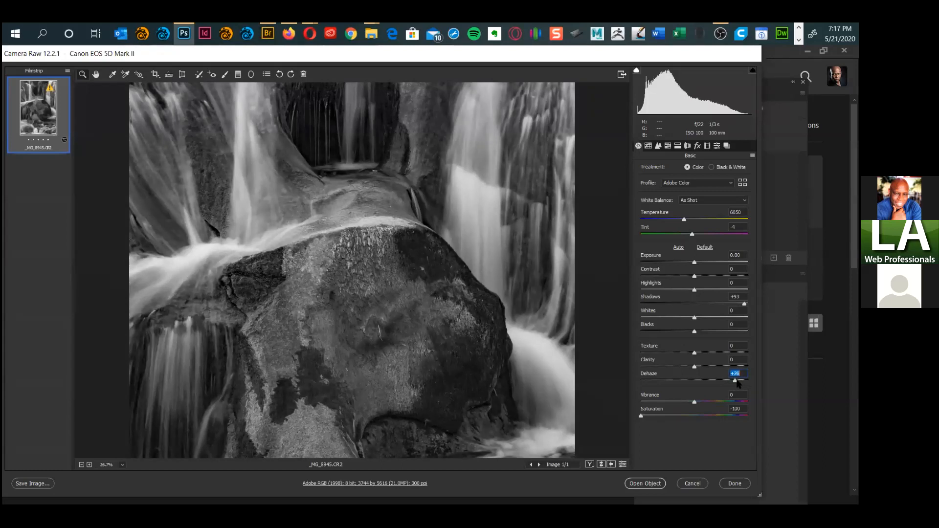
{"action": "left_click_drag", "start_coordinate": [471, 259], "coordinate": [360, 306]}
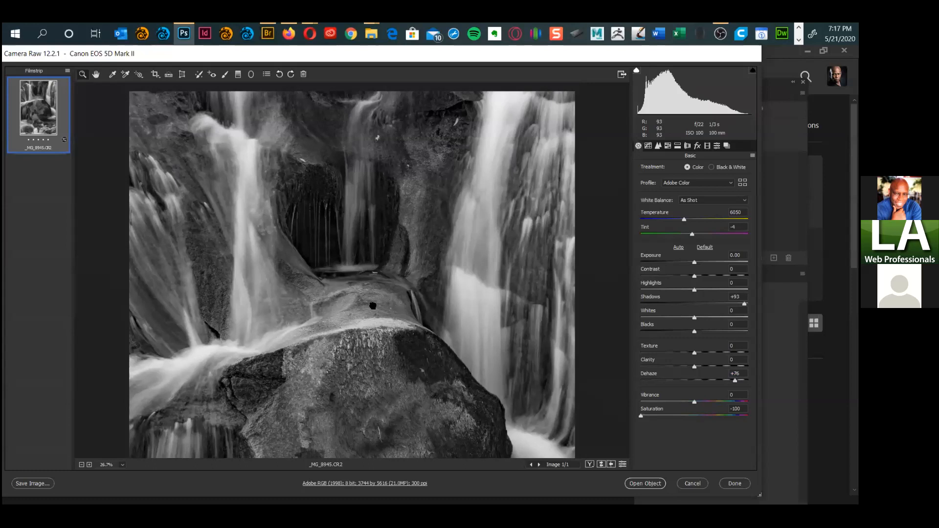
{"action": "left_click_drag", "start_coordinate": [396, 356], "coordinate": [406, 316]}
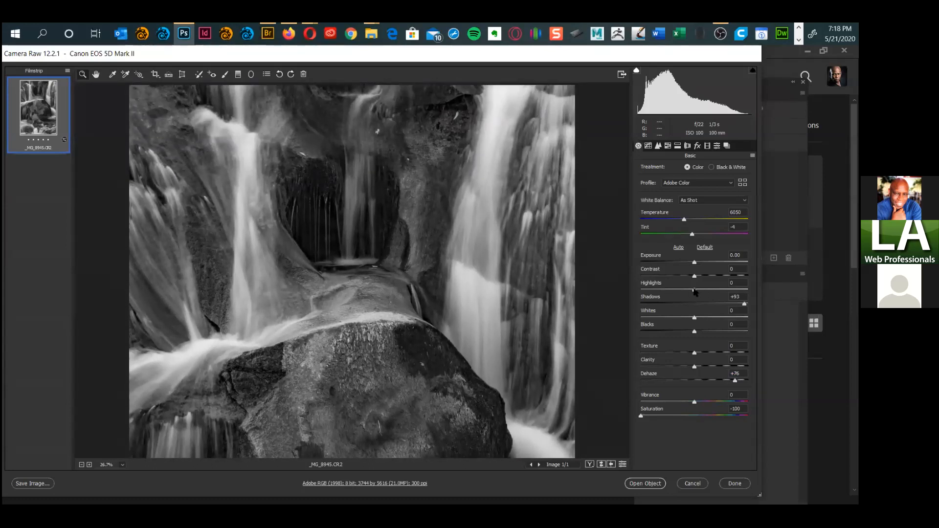
Step: Set Highlights to -9 and Exposure to +0.40, and check the result across the photo
{"action": "left_click_drag", "start_coordinate": [643, 293], "coordinate": [689, 297]}
{"action": "left_click_drag", "start_coordinate": [698, 265], "coordinate": [700, 267]}
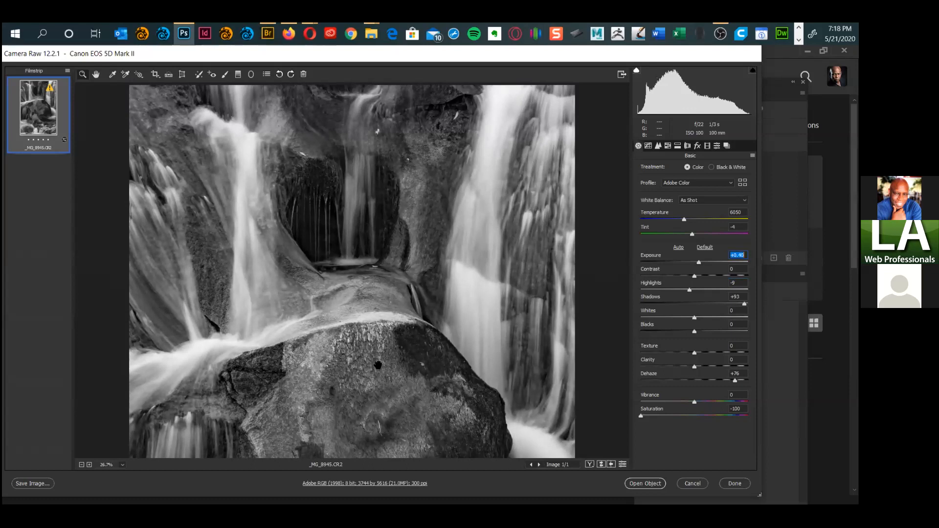
{"action": "scroll", "coordinate": [379, 409], "scroll_direction": "down", "scroll_amount": 9}
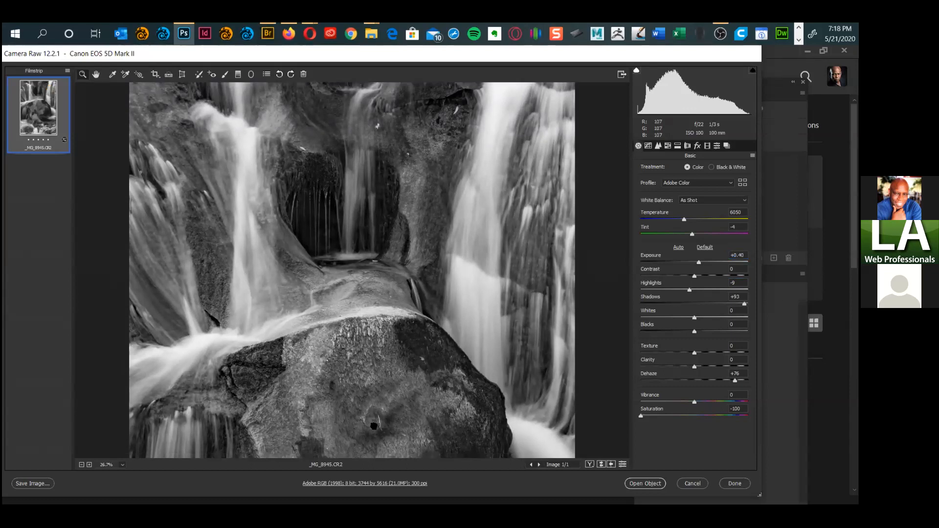
{"action": "scroll", "coordinate": [377, 387], "scroll_direction": "up", "scroll_amount": 8}
{"action": "scroll", "coordinate": [377, 384], "scroll_direction": "down", "scroll_amount": 5}
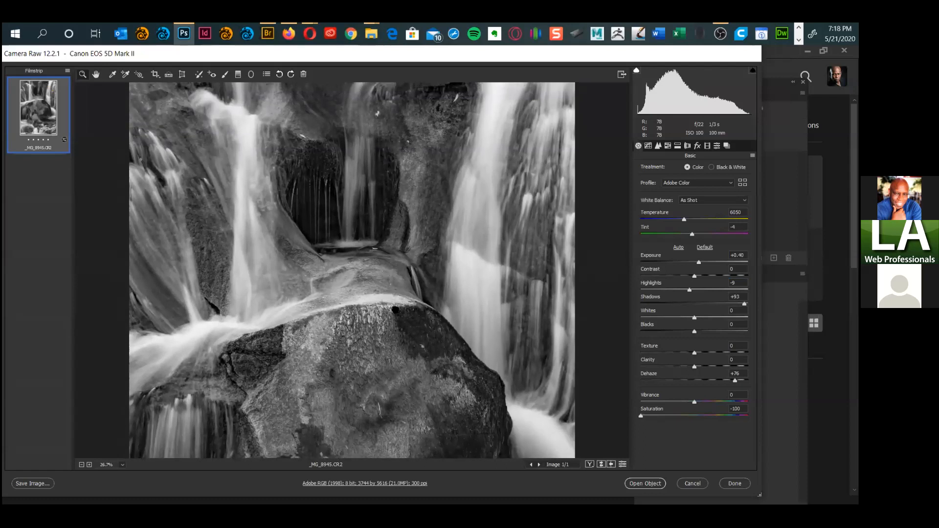
{"action": "scroll", "coordinate": [402, 348], "scroll_direction": "up", "scroll_amount": 2}
{"action": "scroll", "coordinate": [402, 349], "scroll_direction": "up", "scroll_amount": 5}
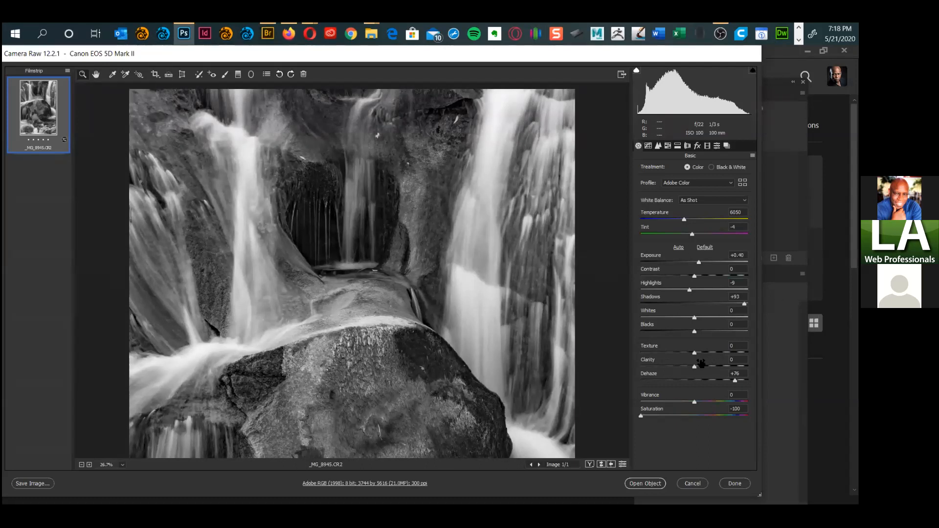
Step: Increase Texture to +78 while judging the rock and water detail up close
{"action": "left_click_drag", "start_coordinate": [695, 352], "coordinate": [695, 352]}
{"action": "key", "text": "ctrl+plus"}
{"action": "key", "text": "ctrl+plus"}
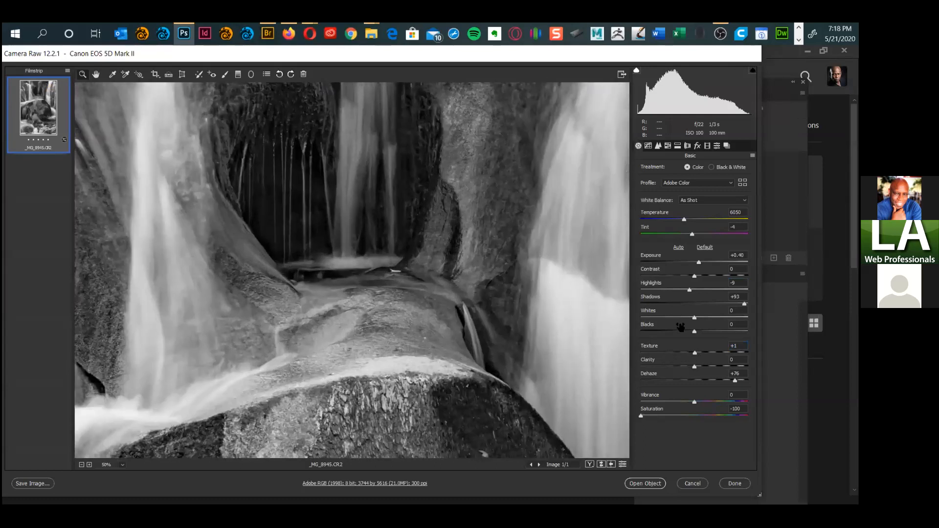
{"action": "left_click_drag", "start_coordinate": [578, 273], "coordinate": [263, 443]}
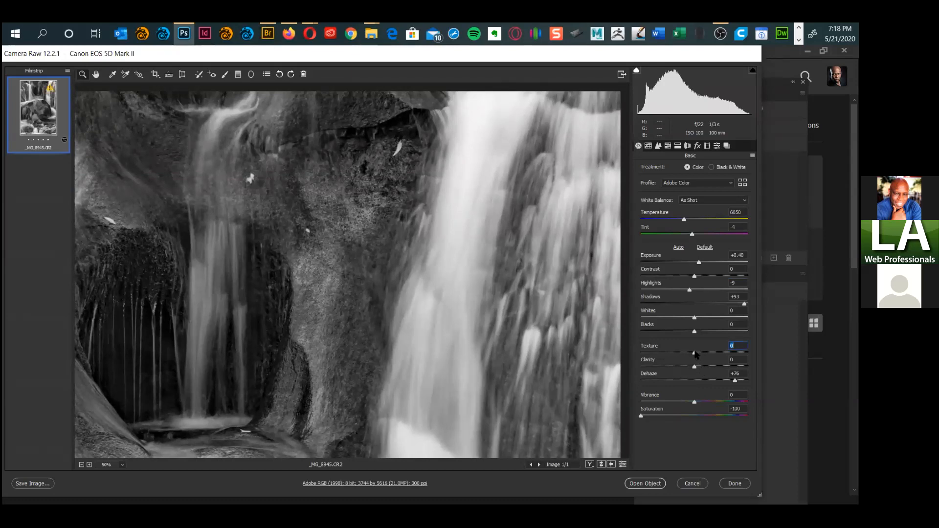
{"action": "left_click_drag", "start_coordinate": [694, 353], "coordinate": [737, 372]}
{"action": "left_click", "coordinate": [250, 386], "text": "alt"}
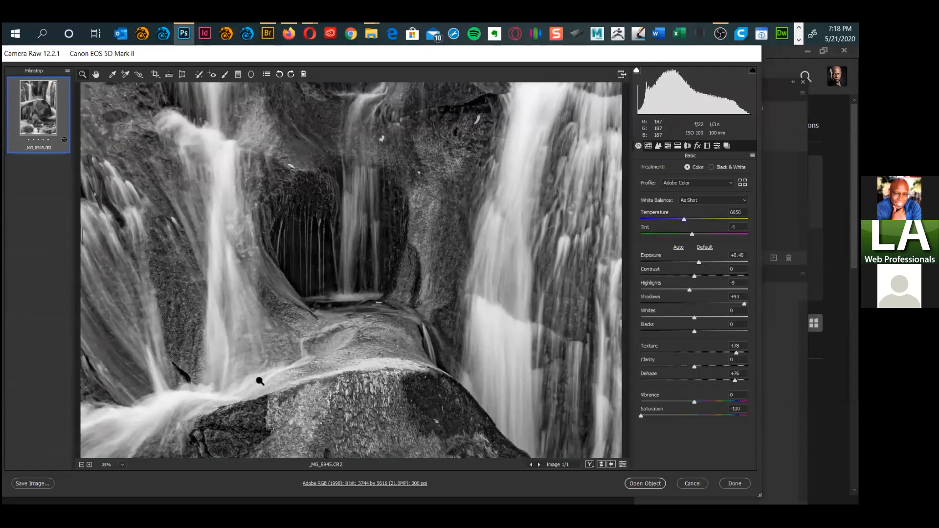
{"action": "left_click", "coordinate": [260, 381], "text": "alt"}
{"action": "left_click_drag", "start_coordinate": [392, 370], "coordinate": [329, 381]}
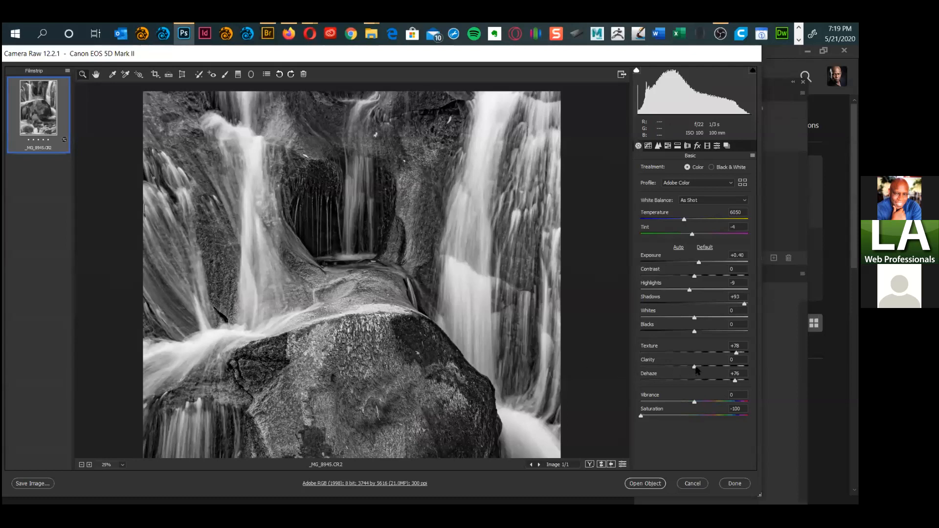
Step: Set Clarity to +28 and inspect the boulder, the lower rapids and the upper falls
{"action": "left_click_drag", "start_coordinate": [696, 369], "coordinate": [712, 371]}
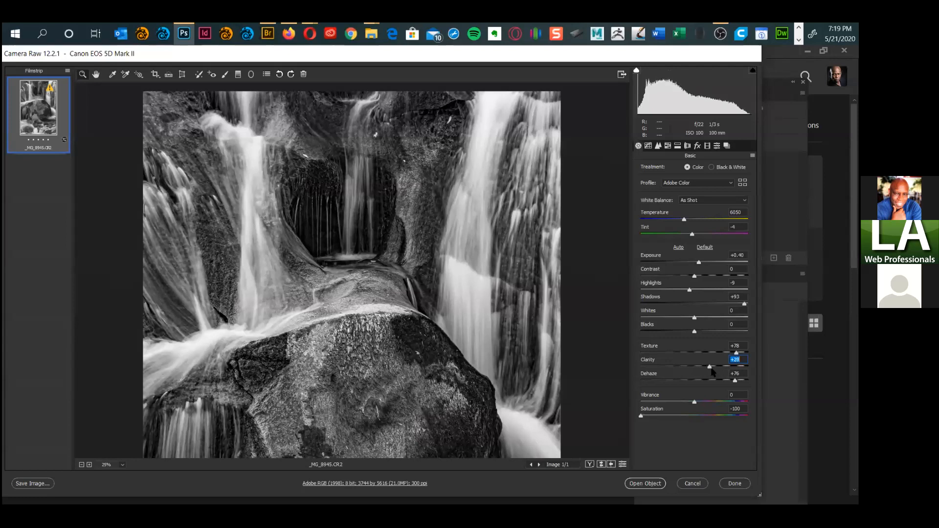
{"action": "left_click_drag", "start_coordinate": [382, 398], "coordinate": [381, 189]}
{"action": "mouse_move", "coordinate": [360, 229]}
{"action": "left_mouse_down"}
{"action": "mouse_move", "coordinate": [360, 189]}
{"action": "mouse_move", "coordinate": [361, 220]}
{"action": "left_mouse_up"}
{"action": "left_click_drag", "start_coordinate": [356, 281], "coordinate": [355, 263]}
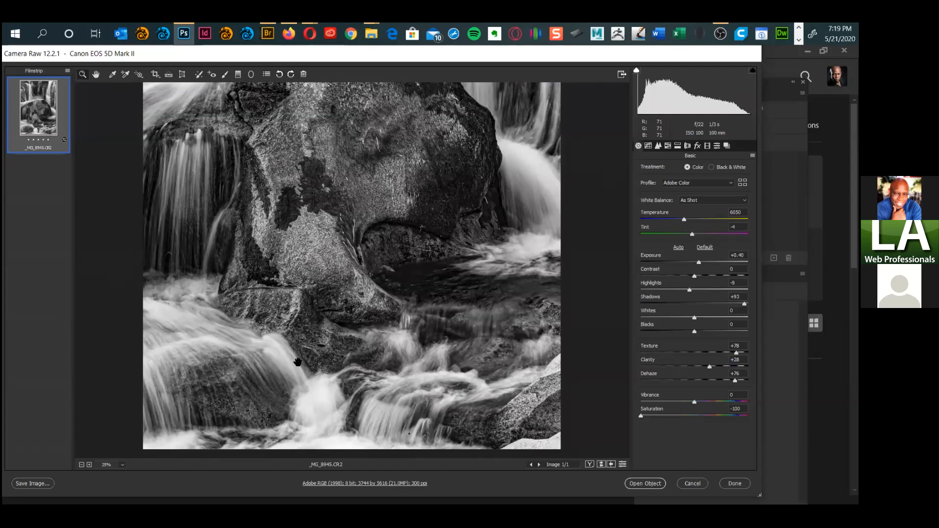
{"action": "left_click_drag", "start_coordinate": [290, 228], "coordinate": [271, 267]}
{"action": "left_click_drag", "start_coordinate": [311, 346], "coordinate": [318, 374]}
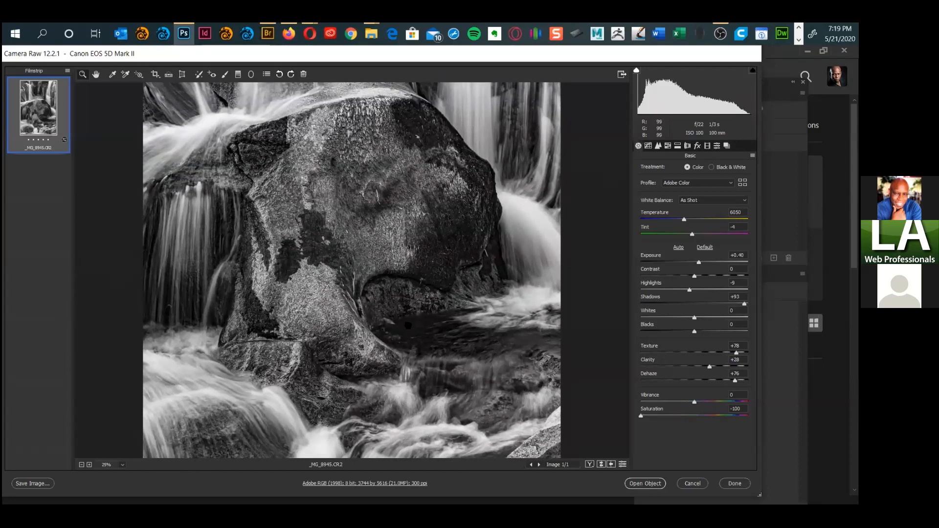
{"action": "scroll", "coordinate": [386, 212], "scroll_direction": "up", "scroll_amount": 8}
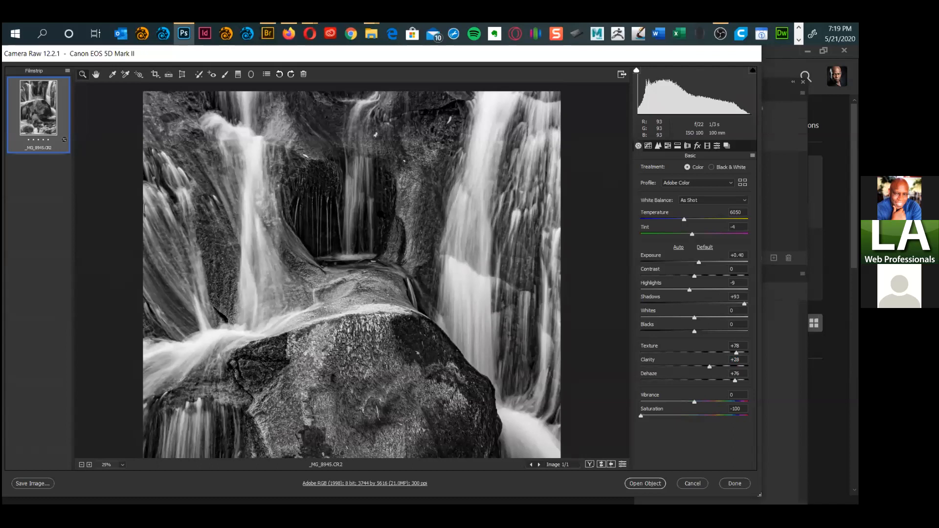
{"action": "scroll", "coordinate": [384, 206], "scroll_direction": "down", "scroll_amount": 6}
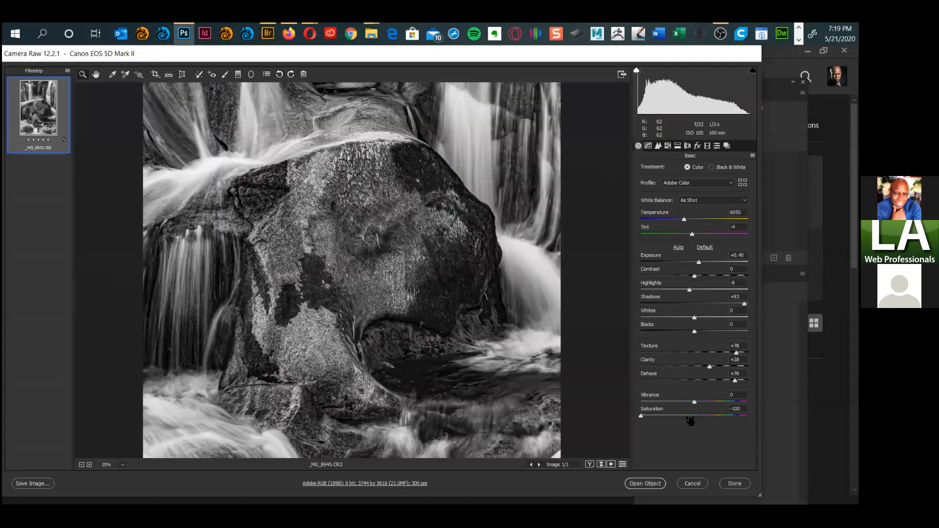
Step: Fit the whole photo in view and bring its colour back by setting Saturation to -12
{"action": "key", "text": "ctrl+0"}
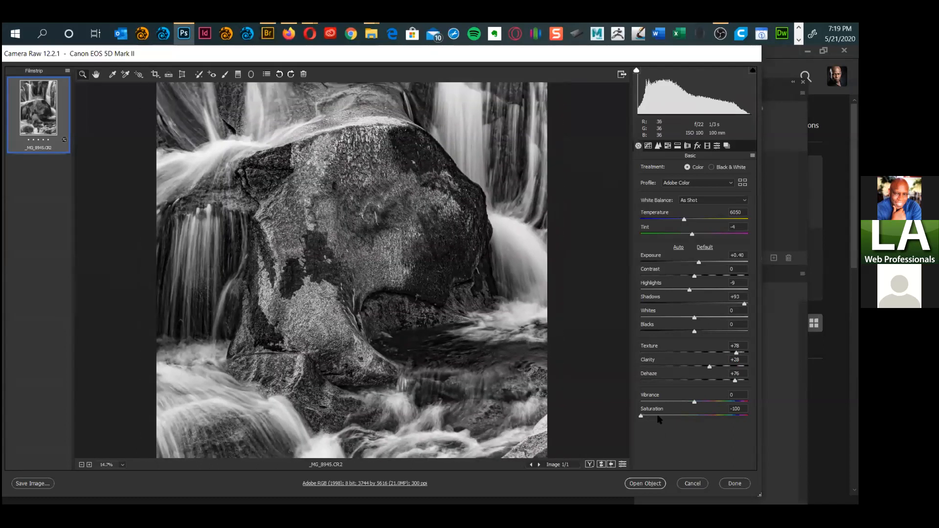
{"action": "left_click", "coordinate": [658, 417]}
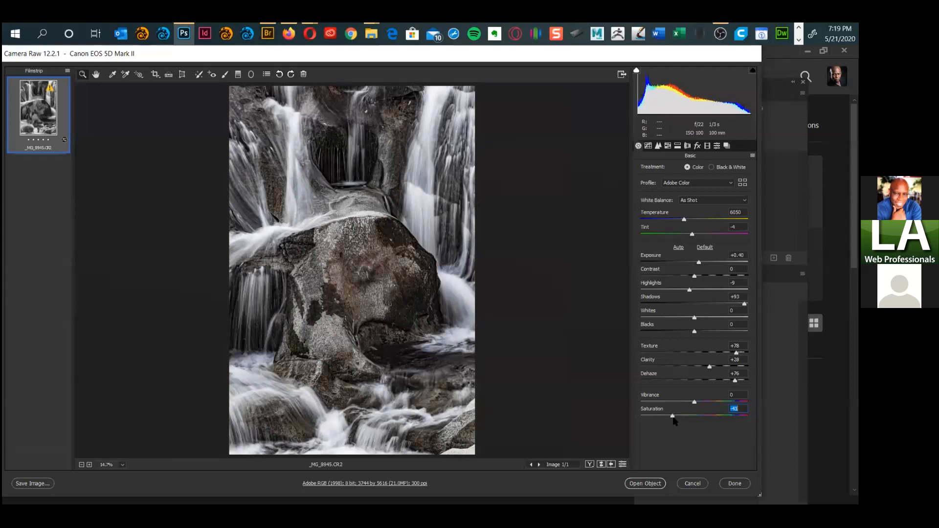
{"action": "left_click", "coordinate": [679, 415]}
{"action": "left_click_drag", "start_coordinate": [682, 417], "coordinate": [684, 417]}
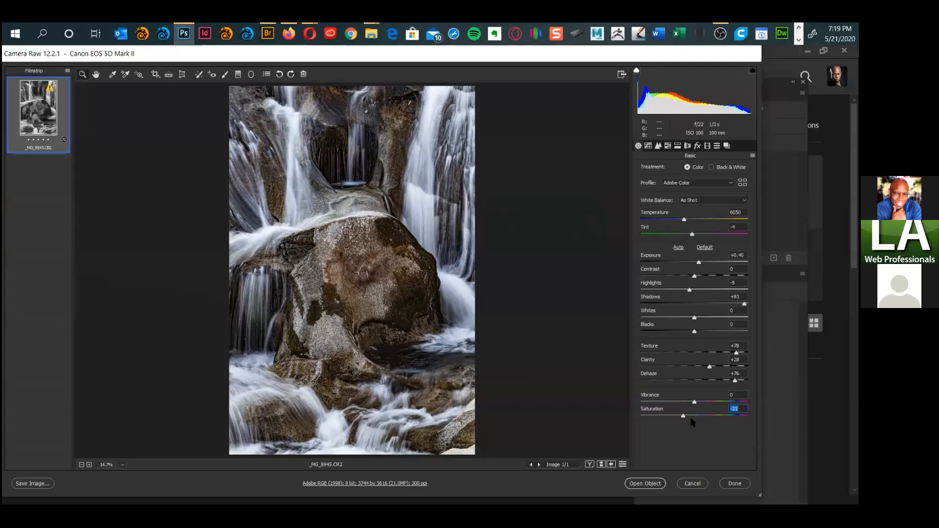
{"action": "left_click", "coordinate": [691, 417]}
{"action": "key", "text": "Up"}
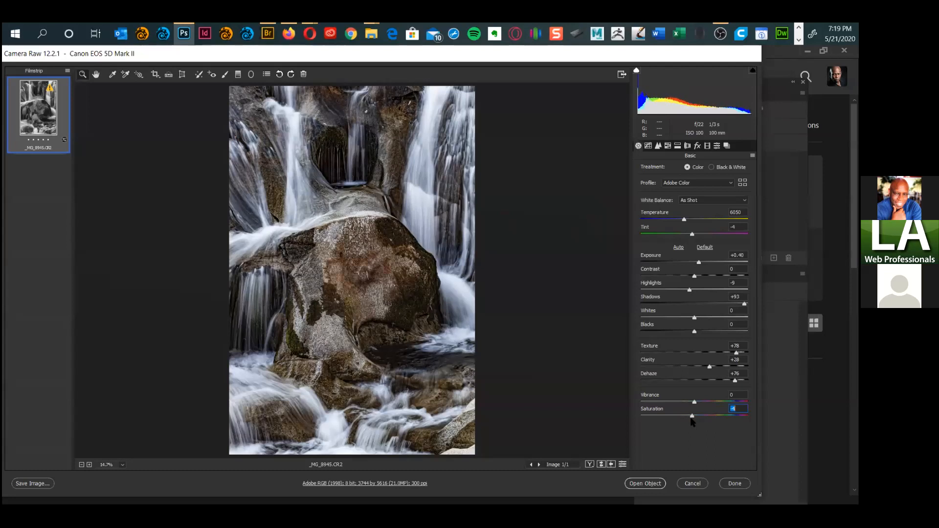
{"action": "left_click_drag", "start_coordinate": [692, 419], "coordinate": [701, 420]}
{"action": "mouse_move", "coordinate": [703, 421]}
{"action": "left_mouse_down"}
{"action": "mouse_move", "coordinate": [677, 419]}
{"action": "mouse_move", "coordinate": [692, 421]}
{"action": "left_mouse_up"}
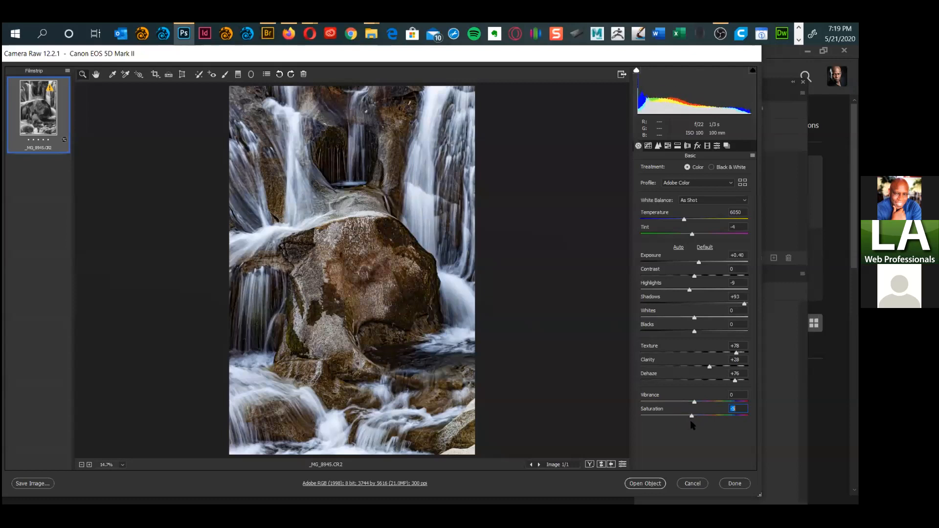
{"action": "left_click_drag", "start_coordinate": [690, 421], "coordinate": [686, 421]}
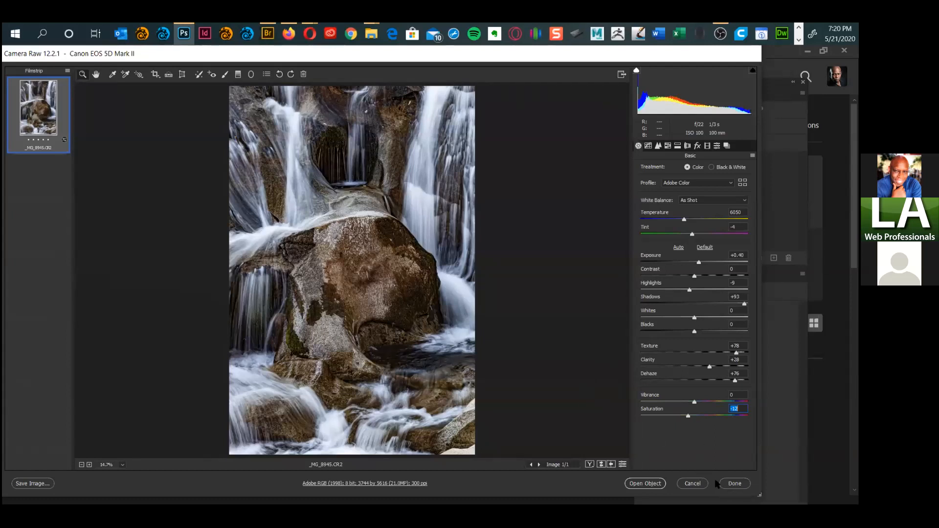
Step: Open the adjusted waterfall photo as a smart object, show it in full-screen mode, and duplicate its layer
{"action": "left_click", "coordinate": [643, 483]}
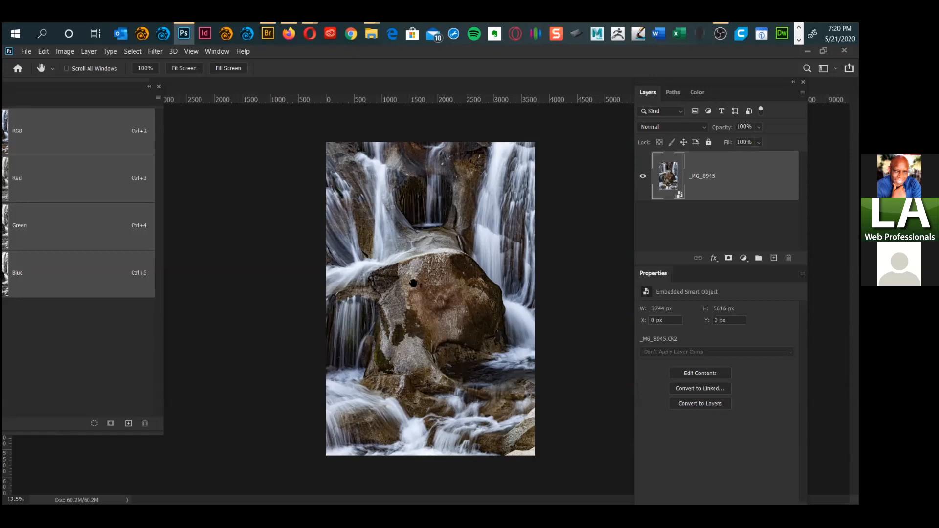
{"action": "key", "text": "f"}
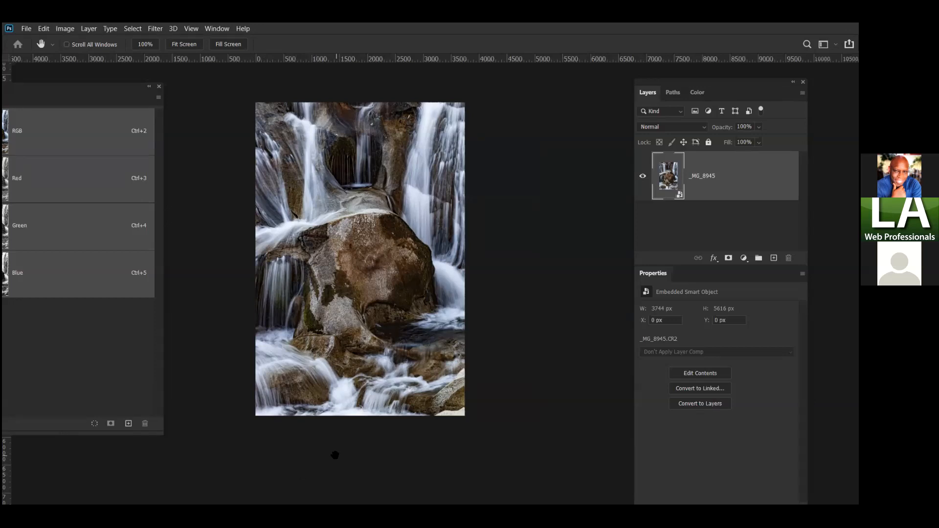
{"action": "left_click_drag", "start_coordinate": [747, 240], "coordinate": [774, 258]}
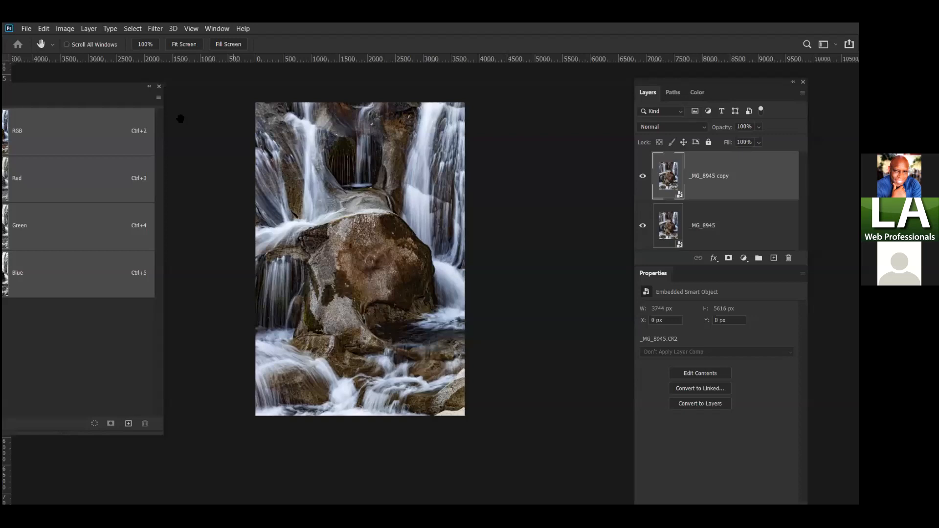
Step: Convert the duplicate layer to black and white with the Default preset
{"action": "left_click", "coordinate": [65, 29]}
{"action": "mouse_move", "coordinate": [80, 55]}
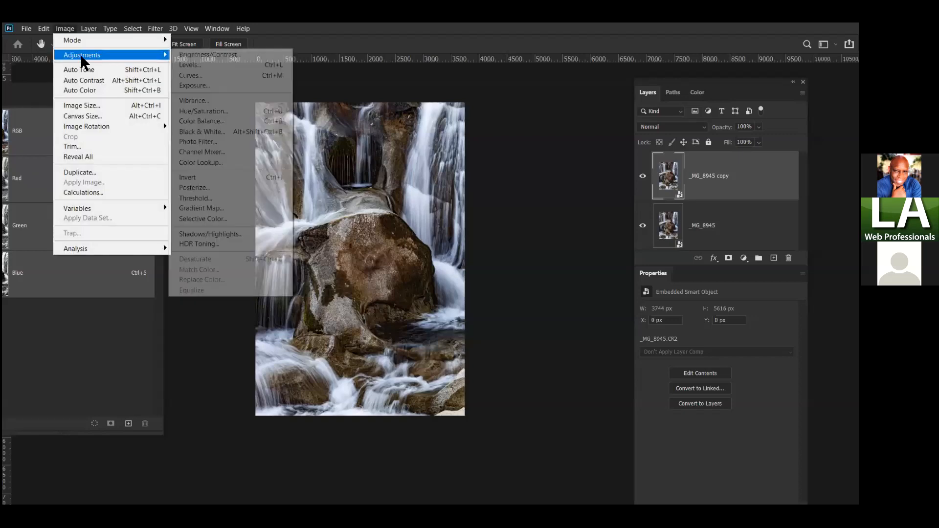
{"action": "left_click", "coordinate": [222, 132]}
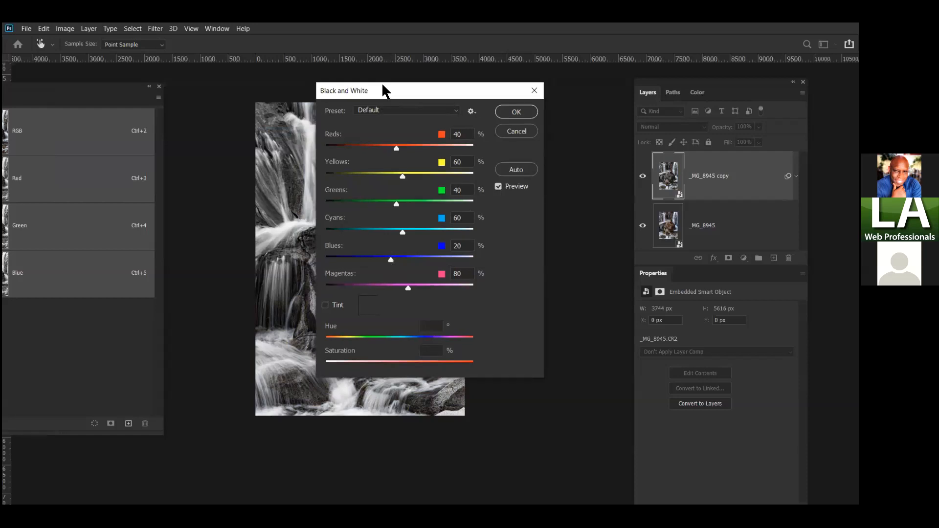
{"action": "left_click_drag", "start_coordinate": [383, 90], "coordinate": [597, 121]}
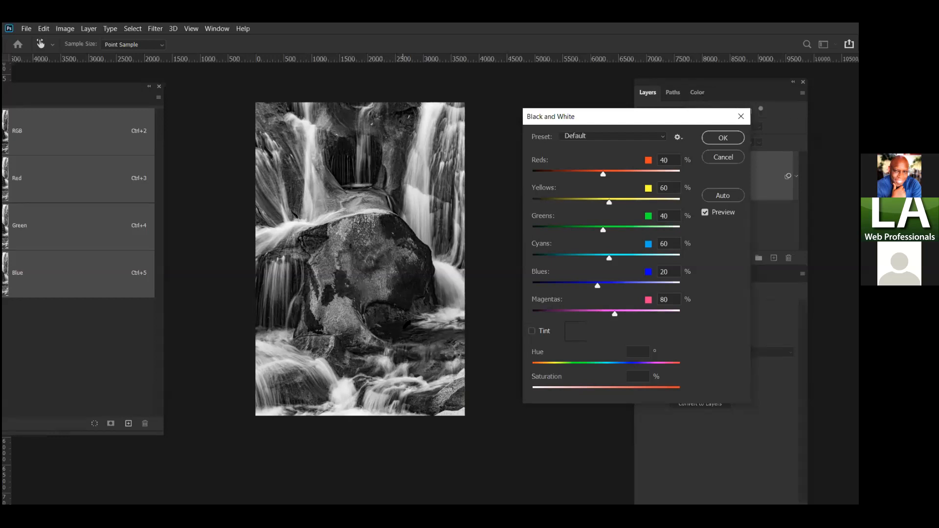
{"action": "left_click", "coordinate": [723, 137]}
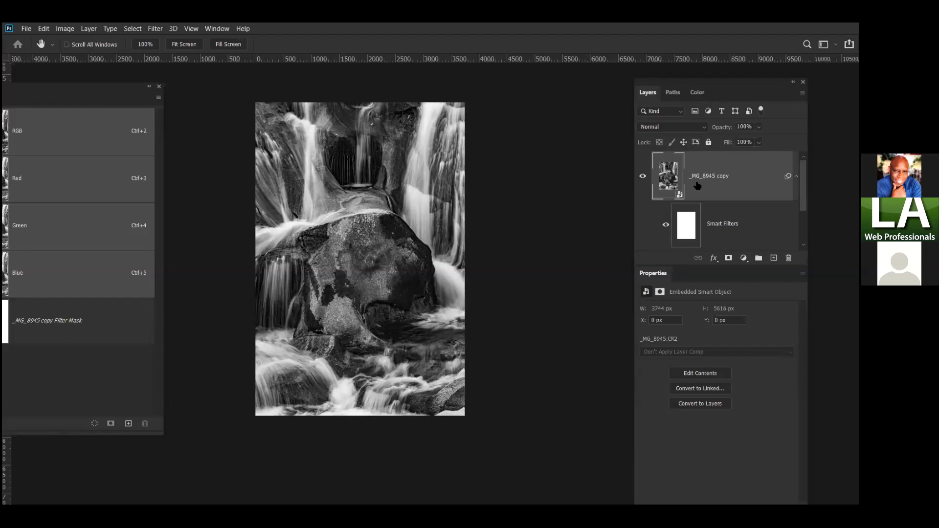
Step: Group the black-and-white copy, name the group b&w, and collapse it
{"action": "key", "text": "ctrl+g"}
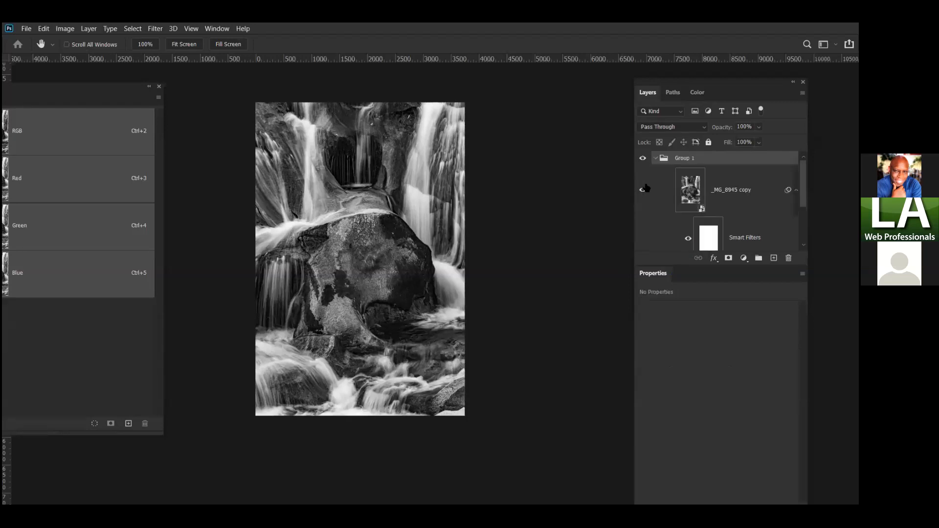
{"action": "double_click", "coordinate": [681, 158]}
{"action": "type", "text": "b&w"}
{"action": "key", "text": "Return"}
{"action": "left_click", "coordinate": [655, 158]}
Step: Hide and show the b&w group to compare the colour and black-and-white versions, leaving the group visible
{"action": "left_click", "coordinate": [641, 159]}
{"action": "left_click", "coordinate": [642, 159]}
{"action": "left_click", "coordinate": [642, 159]}
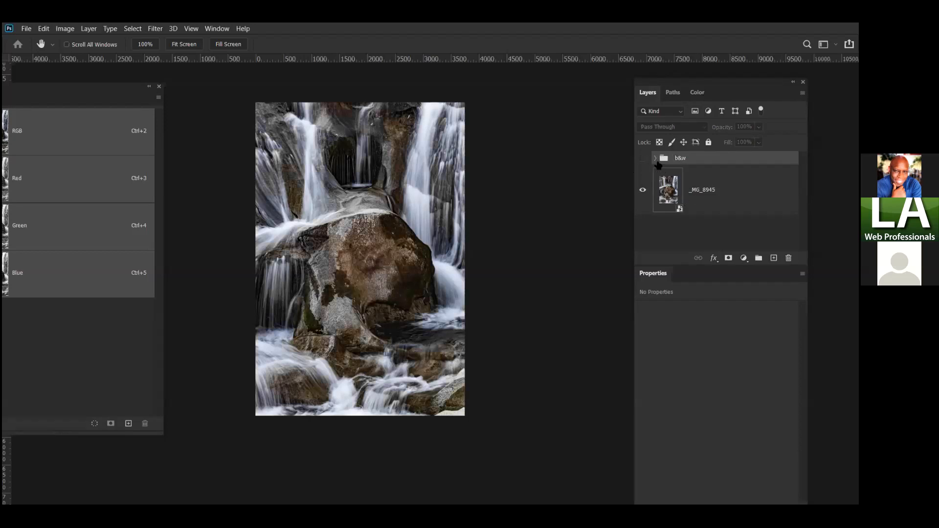
{"action": "left_click", "coordinate": [643, 159]}
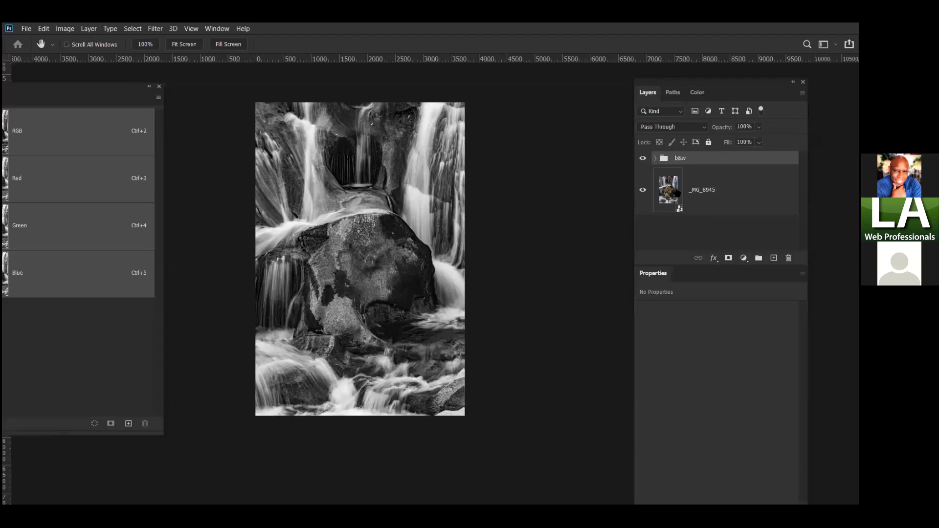
Step: Add a Curves adjustment above the black-and-white copy inside the b&w group and lower its white point to output 115
{"action": "left_click", "coordinate": [656, 158]}
{"action": "left_click", "coordinate": [699, 199]}
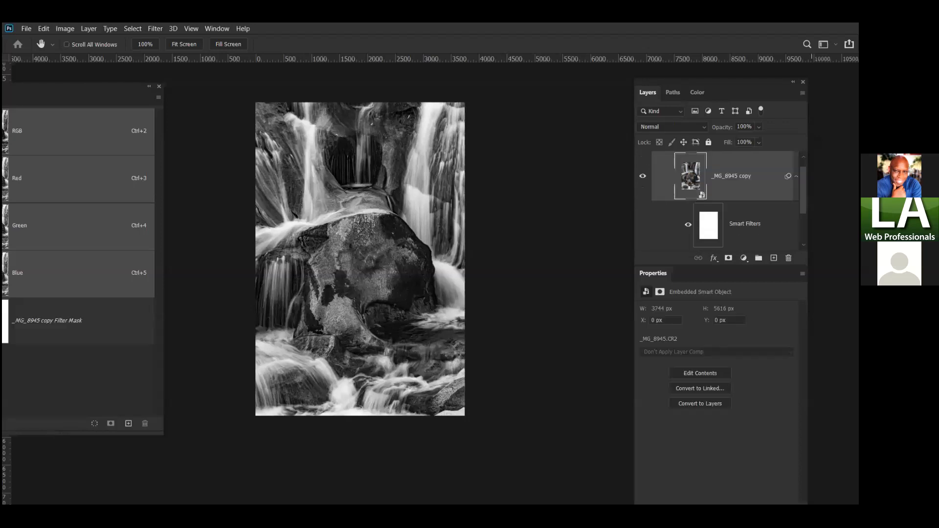
{"action": "left_click", "coordinate": [744, 258]}
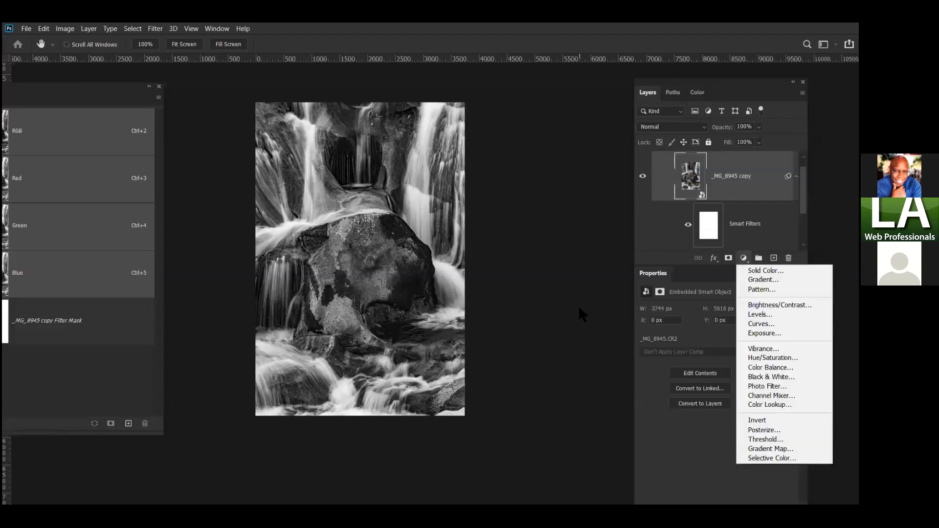
{"action": "left_click", "coordinate": [761, 323]}
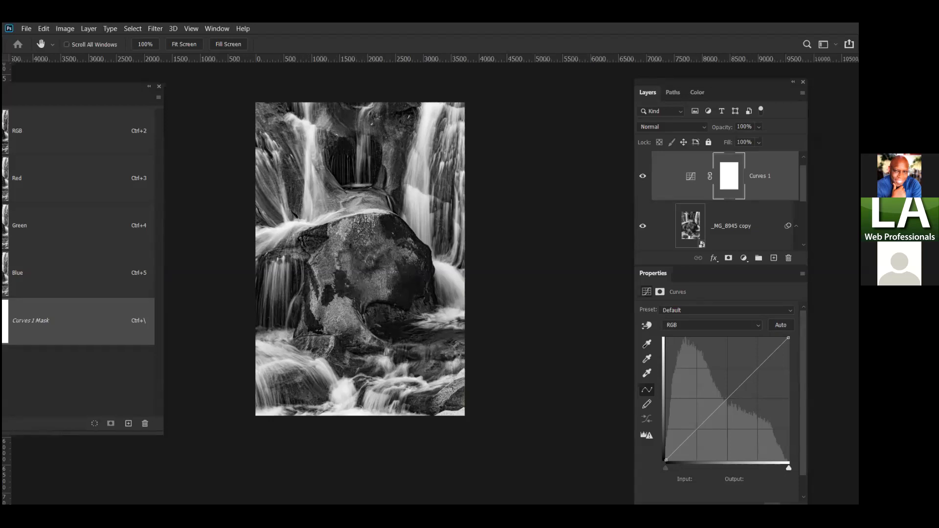
{"action": "left_click_drag", "start_coordinate": [788, 337], "coordinate": [788, 401]}
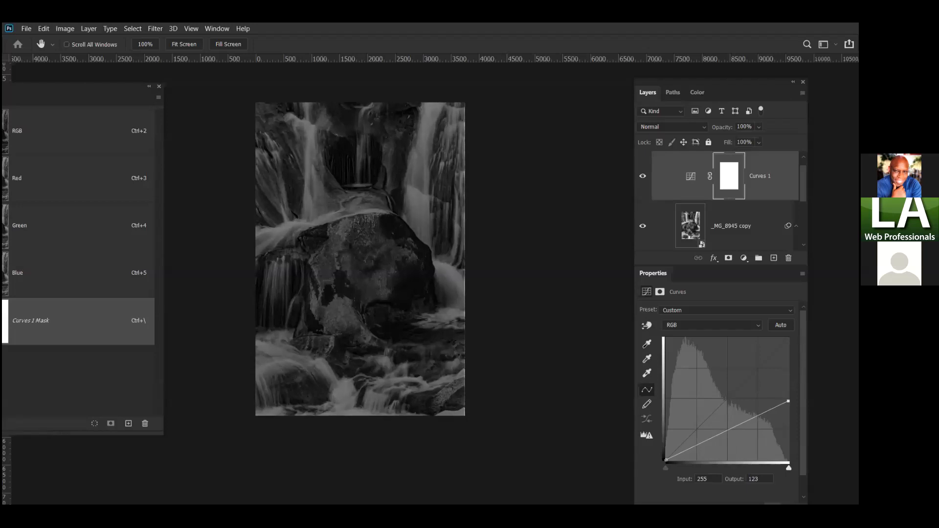
{"action": "left_click_drag", "start_coordinate": [788, 401], "coordinate": [788, 402]}
{"action": "left_click_drag", "start_coordinate": [788, 403], "coordinate": [788, 405]}
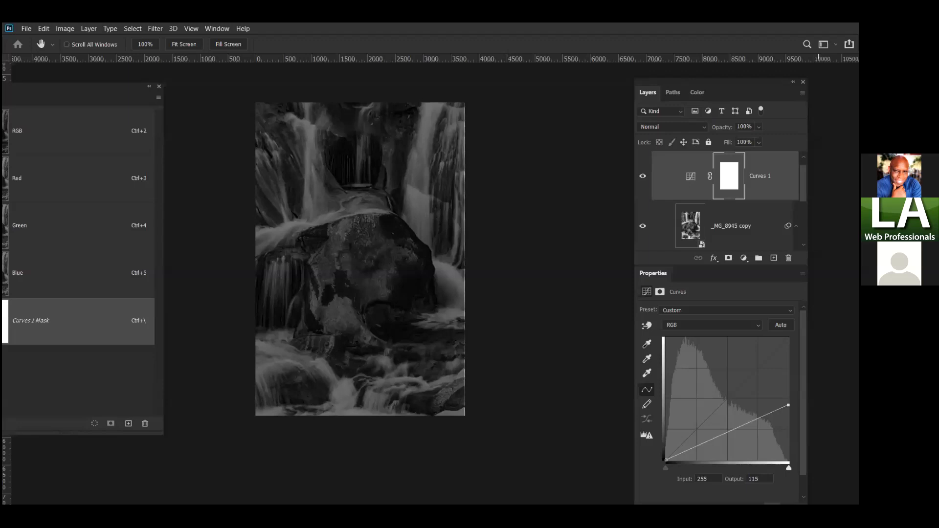
Step: Target the Curves mask and set up a large black brush in Normal mode, with the Channels and tool palettes in reach
{"action": "left_click", "coordinate": [736, 174]}
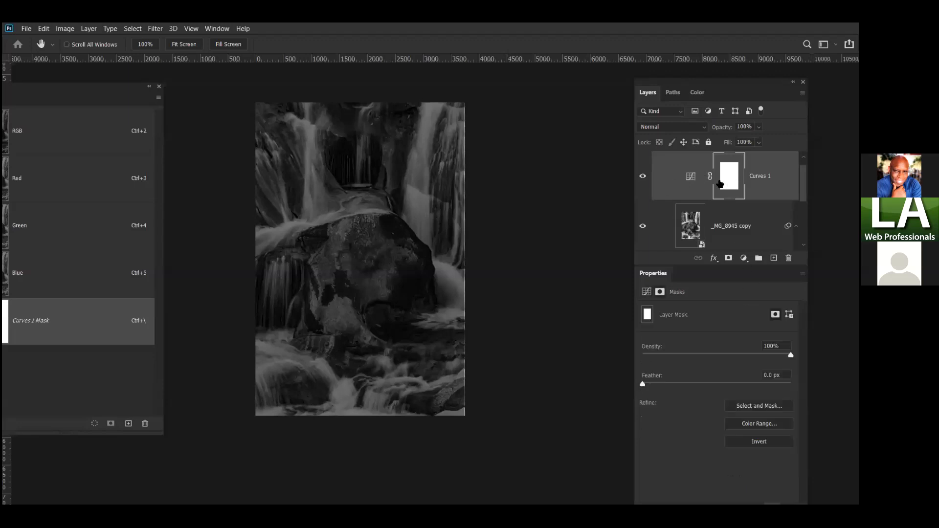
{"action": "key", "text": "b"}
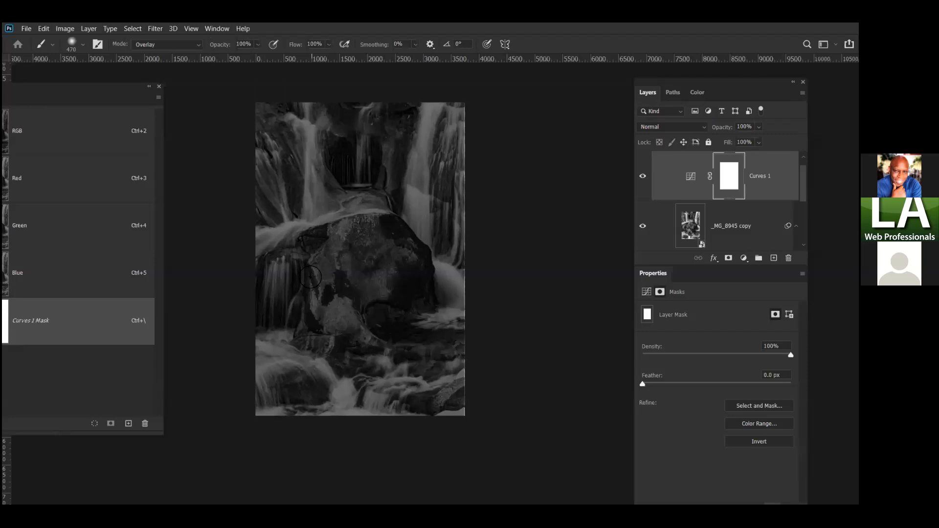
{"action": "left_click_drag", "start_coordinate": [336, 275], "coordinate": [329, 275]}
{"action": "left_click_drag", "start_coordinate": [95, 89], "coordinate": [260, 90]}
{"action": "left_click_drag", "start_coordinate": [100, 160], "coordinate": [509, 121]}
{"action": "left_click_drag", "start_coordinate": [279, 92], "coordinate": [134, 93]}
{"action": "key", "text": "d"}
{"action": "key", "text": "x"}
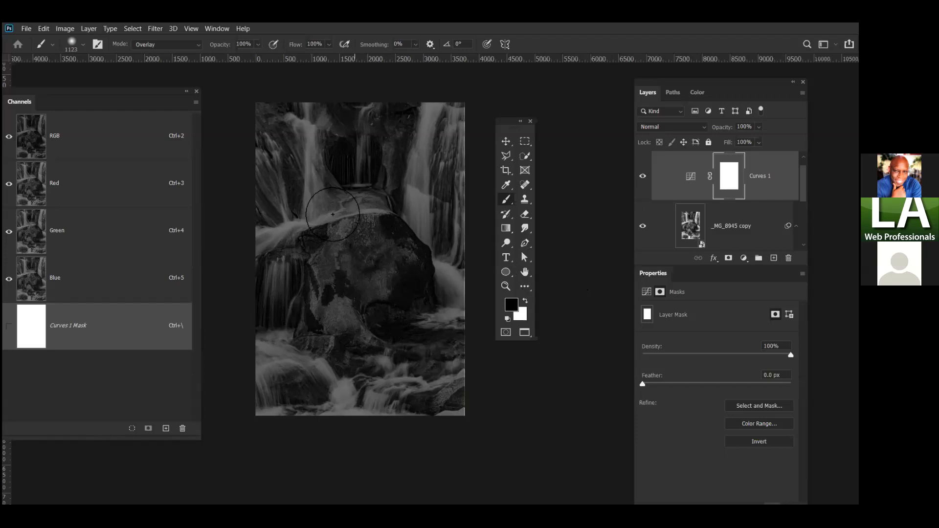
{"action": "left_click", "coordinate": [199, 46]}
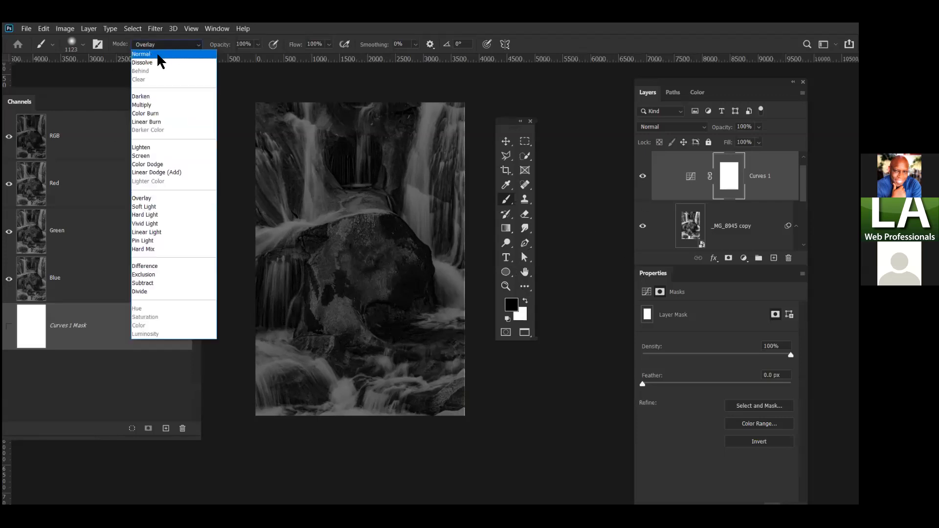
{"action": "left_click", "coordinate": [159, 55]}
Step: Paint black on the Curves mask over the boulder and the lower rapids to restore their brightness
{"action": "mouse_move", "coordinate": [373, 256]}
{"action": "left_mouse_down"}
{"action": "mouse_move", "coordinate": [306, 283]}
{"action": "mouse_move", "coordinate": [361, 304]}
{"action": "mouse_move", "coordinate": [376, 266]}
{"action": "mouse_move", "coordinate": [371, 293]}
{"action": "mouse_move", "coordinate": [364, 264]}
{"action": "mouse_move", "coordinate": [338, 293]}
{"action": "mouse_move", "coordinate": [293, 254]}
{"action": "mouse_move", "coordinate": [333, 340]}
{"action": "mouse_move", "coordinate": [346, 318]}
{"action": "mouse_move", "coordinate": [317, 312]}
{"action": "mouse_move", "coordinate": [338, 313]}
{"action": "mouse_move", "coordinate": [343, 355]}
{"action": "mouse_move", "coordinate": [391, 367]}
{"action": "mouse_move", "coordinate": [372, 344]}
{"action": "mouse_move", "coordinate": [358, 359]}
{"action": "mouse_move", "coordinate": [385, 265]}
{"action": "mouse_move", "coordinate": [404, 252]}
{"action": "mouse_move", "coordinate": [414, 265]}
{"action": "mouse_move", "coordinate": [374, 293]}
{"action": "mouse_move", "coordinate": [431, 320]}
{"action": "mouse_move", "coordinate": [388, 343]}
{"action": "mouse_move", "coordinate": [414, 384]}
{"action": "mouse_move", "coordinate": [337, 388]}
{"action": "mouse_move", "coordinate": [318, 359]}
{"action": "left_mouse_up"}
{"action": "mouse_move", "coordinate": [321, 358]}
{"action": "left_mouse_down"}
{"action": "mouse_move", "coordinate": [345, 361]}
{"action": "mouse_move", "coordinate": [252, 362]}
{"action": "left_mouse_up"}
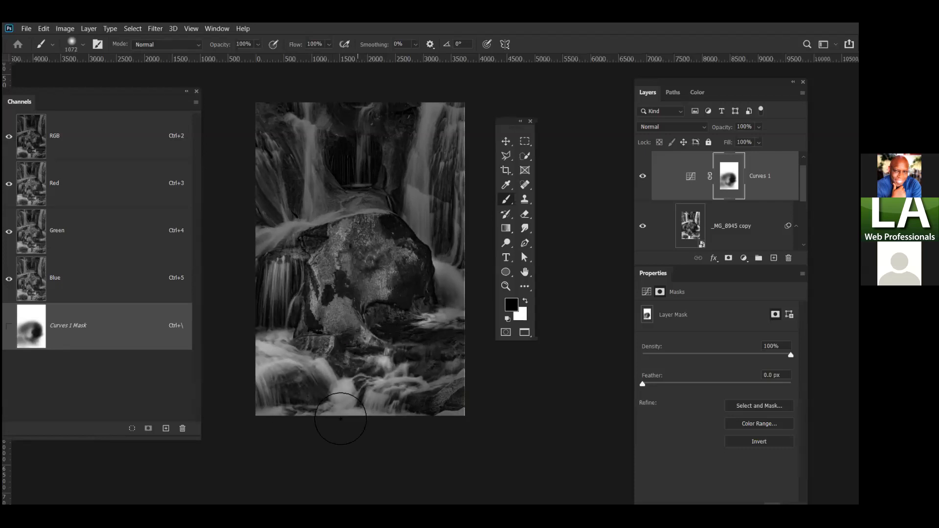
{"action": "left_click_drag", "start_coordinate": [275, 405], "coordinate": [488, 438]}
{"action": "mouse_move", "coordinate": [354, 379]}
{"action": "left_mouse_down"}
{"action": "mouse_move", "coordinate": [443, 379]}
{"action": "mouse_move", "coordinate": [469, 356]}
{"action": "mouse_move", "coordinate": [351, 348]}
{"action": "mouse_move", "coordinate": [338, 329]}
{"action": "mouse_move", "coordinate": [379, 344]}
{"action": "mouse_move", "coordinate": [340, 305]}
{"action": "mouse_move", "coordinate": [337, 288]}
{"action": "mouse_move", "coordinate": [352, 361]}
{"action": "mouse_move", "coordinate": [371, 314]}
{"action": "left_mouse_up"}
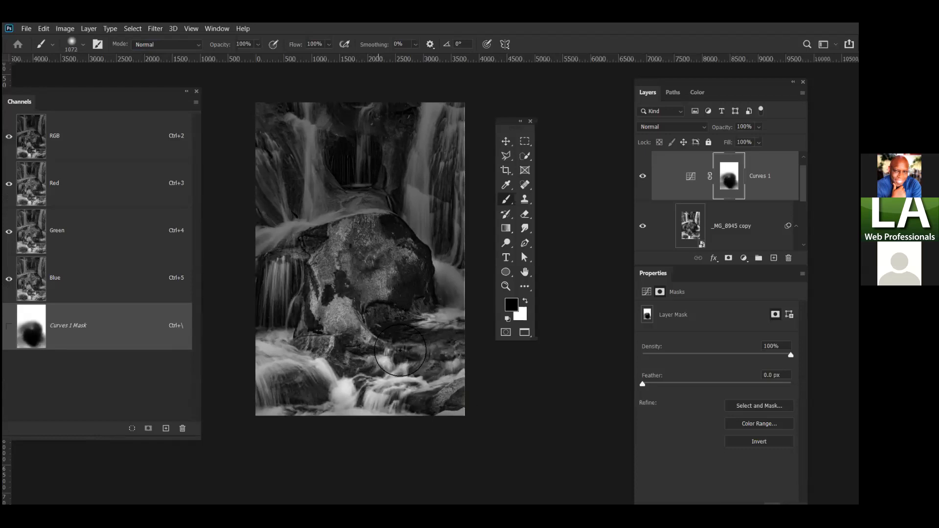
{"action": "left_click_drag", "start_coordinate": [400, 352], "coordinate": [485, 416]}
{"action": "mouse_move", "coordinate": [402, 309]}
{"action": "left_mouse_down"}
{"action": "mouse_move", "coordinate": [412, 289]}
{"action": "mouse_move", "coordinate": [429, 300]}
{"action": "mouse_move", "coordinate": [389, 235]}
{"action": "mouse_move", "coordinate": [364, 231]}
{"action": "mouse_move", "coordinate": [370, 243]}
{"action": "mouse_move", "coordinate": [325, 253]}
{"action": "mouse_move", "coordinate": [347, 245]}
{"action": "mouse_move", "coordinate": [325, 265]}
{"action": "mouse_move", "coordinate": [320, 247]}
{"action": "mouse_move", "coordinate": [315, 269]}
{"action": "mouse_move", "coordinate": [295, 283]}
{"action": "mouse_move", "coordinate": [320, 261]}
{"action": "mouse_move", "coordinate": [304, 305]}
{"action": "mouse_move", "coordinate": [296, 265]}
{"action": "mouse_move", "coordinate": [306, 283]}
{"action": "mouse_move", "coordinate": [285, 272]}
{"action": "mouse_move", "coordinate": [299, 259]}
{"action": "mouse_move", "coordinate": [261, 328]}
{"action": "mouse_move", "coordinate": [286, 332]}
{"action": "mouse_move", "coordinate": [266, 346]}
{"action": "mouse_move", "coordinate": [287, 365]}
{"action": "mouse_move", "coordinate": [293, 412]}
{"action": "left_mouse_up"}
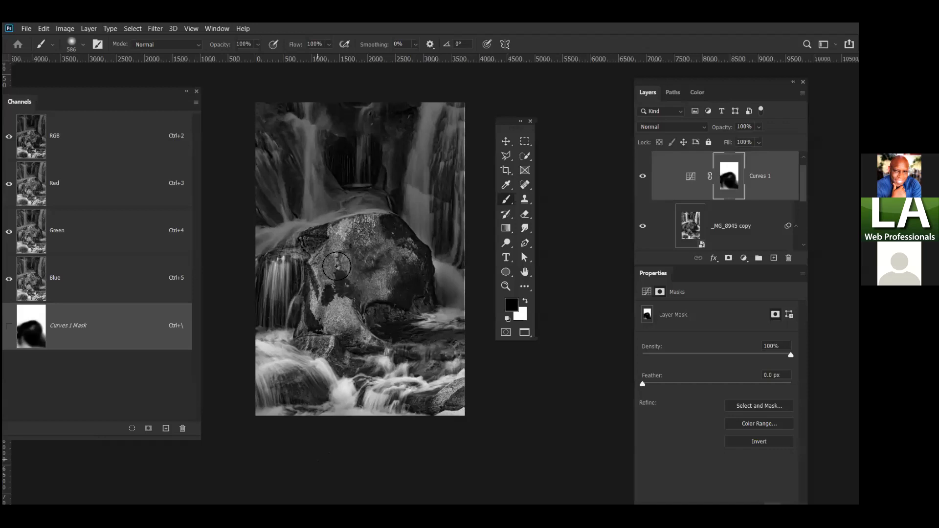
Step: Refine the Curves mask around the small left waterfall and the lower rapids, alternating between black and white paint
{"action": "left_click_drag", "start_coordinate": [297, 276], "coordinate": [252, 290]}
{"action": "mouse_move", "coordinate": [237, 333]}
{"action": "left_mouse_down"}
{"action": "mouse_move", "coordinate": [223, 385]}
{"action": "mouse_move", "coordinate": [300, 389]}
{"action": "mouse_move", "coordinate": [331, 350]}
{"action": "mouse_move", "coordinate": [304, 363]}
{"action": "mouse_move", "coordinate": [337, 391]}
{"action": "mouse_move", "coordinate": [453, 419]}
{"action": "left_mouse_up"}
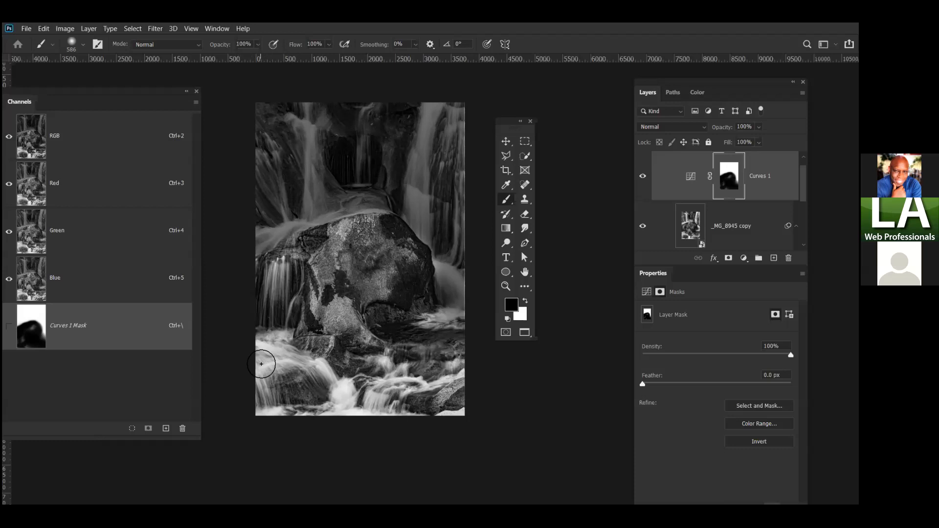
{"action": "key", "text": "x"}
{"action": "mouse_move", "coordinate": [264, 356]}
{"action": "left_mouse_down"}
{"action": "mouse_move", "coordinate": [281, 358]}
{"action": "mouse_move", "coordinate": [267, 349]}
{"action": "left_mouse_up"}
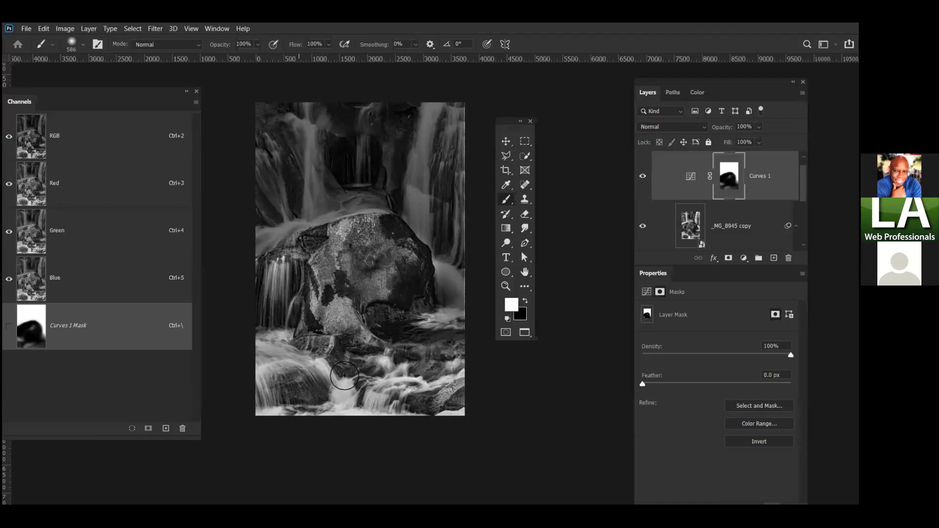
{"action": "mouse_move", "coordinate": [344, 376]}
{"action": "left_mouse_down"}
{"action": "mouse_move", "coordinate": [361, 396]}
{"action": "mouse_move", "coordinate": [266, 377]}
{"action": "mouse_move", "coordinate": [302, 352]}
{"action": "left_mouse_up"}
{"action": "key", "text": "x"}
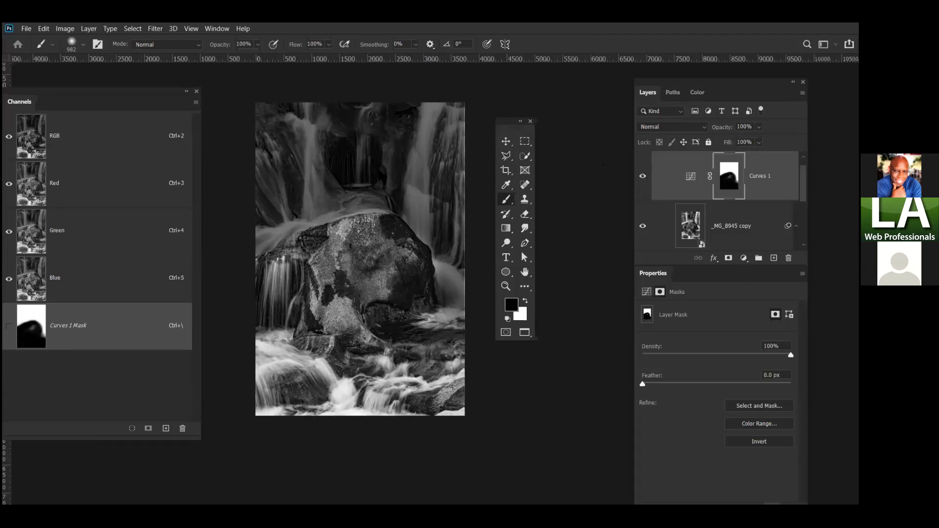
Step: Load the Blue channel as a selection and save it as an alpha channel, then intersect it with itself and save that as a second one
{"action": "left_click_drag", "start_coordinate": [68, 92], "coordinate": [116, 90]}
{"action": "left_click", "coordinate": [92, 188]}
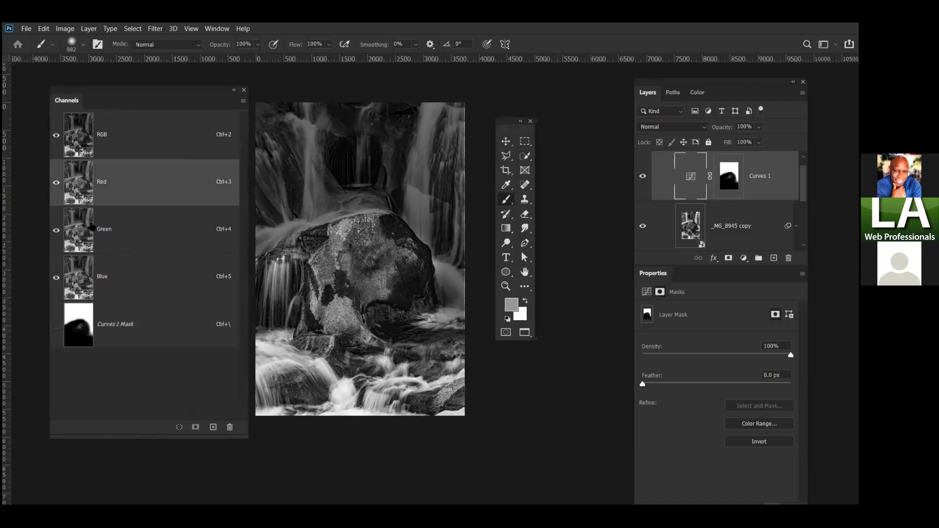
{"action": "left_click", "coordinate": [77, 247]}
{"action": "left_click", "coordinate": [78, 290]}
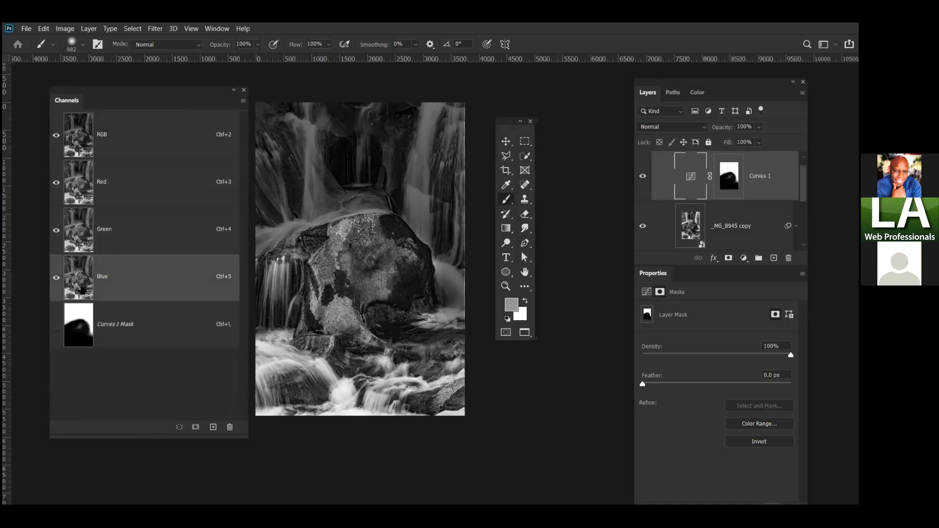
{"action": "mouse_move", "coordinate": [81, 291]}
{"action": "left_mouse_down"}
{"action": "mouse_move", "coordinate": [191, 323]}
{"action": "mouse_move", "coordinate": [85, 292]}
{"action": "left_mouse_up"}
{"action": "left_click", "coordinate": [81, 292], "text": "ctrl"}
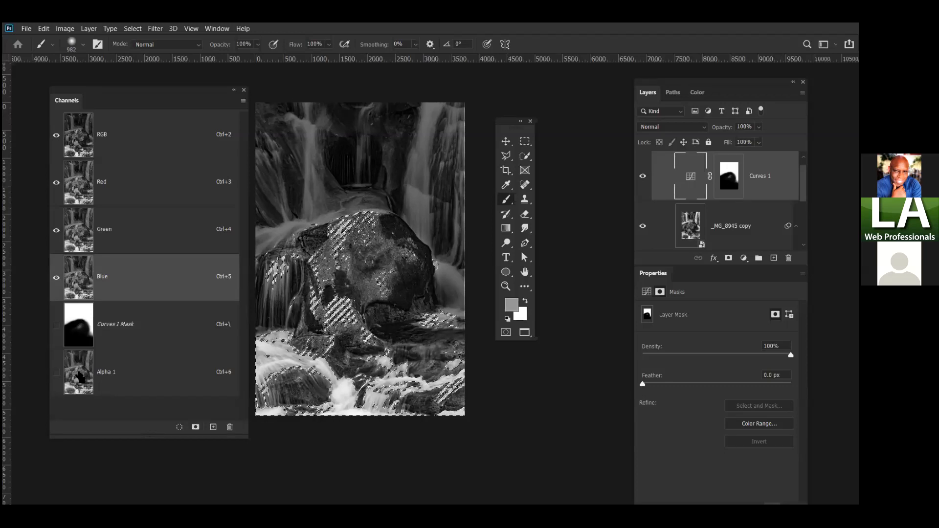
{"action": "left_click", "coordinate": [79, 374], "text": "ctrl+alt+shift"}
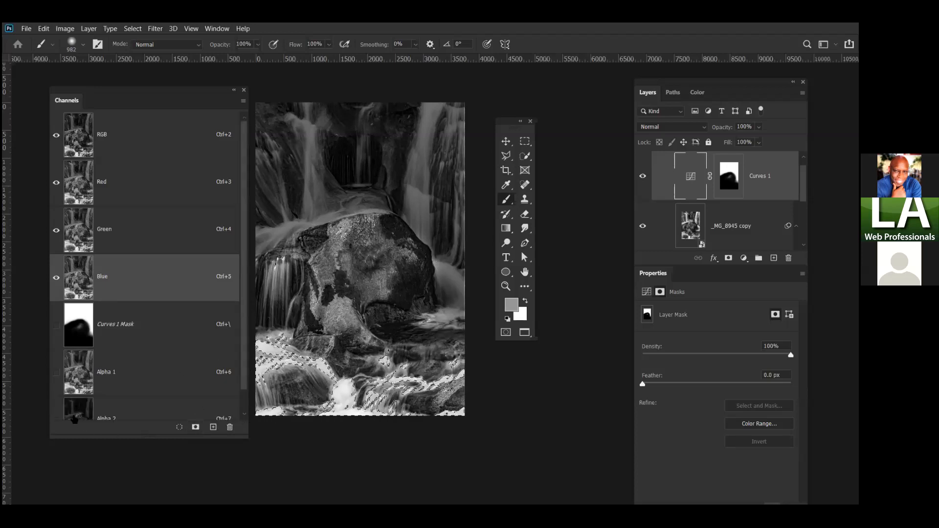
{"action": "left_click", "coordinate": [74, 417]}
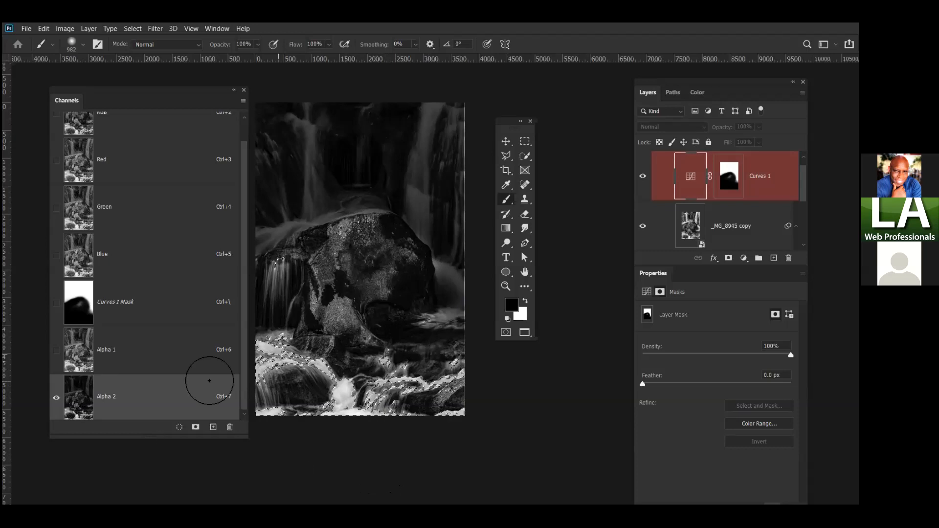
Step: Add a Curves adjustment masked by the intersected highlights selection, raise its curve at input 100 to output 139, and display its mask alone
{"action": "left_click", "coordinate": [762, 173]}
{"action": "left_click", "coordinate": [744, 257]}
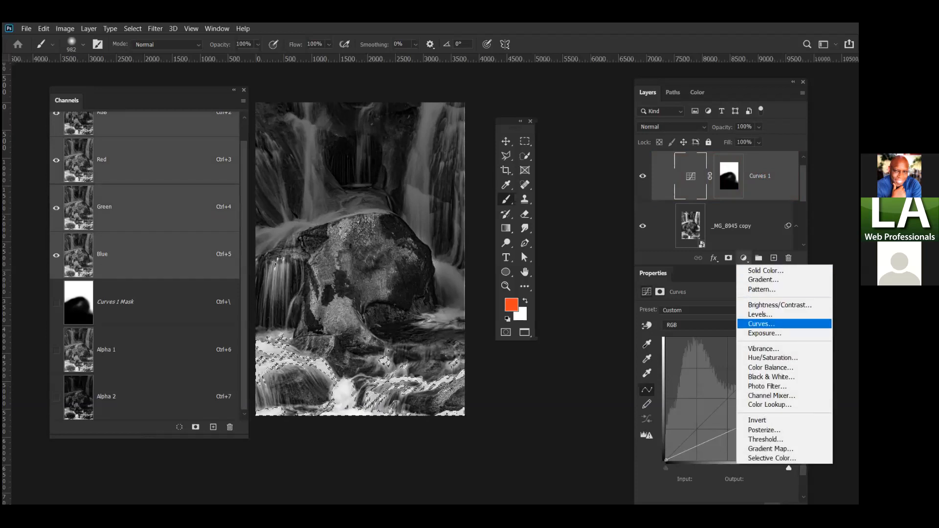
{"action": "left_click", "coordinate": [763, 324]}
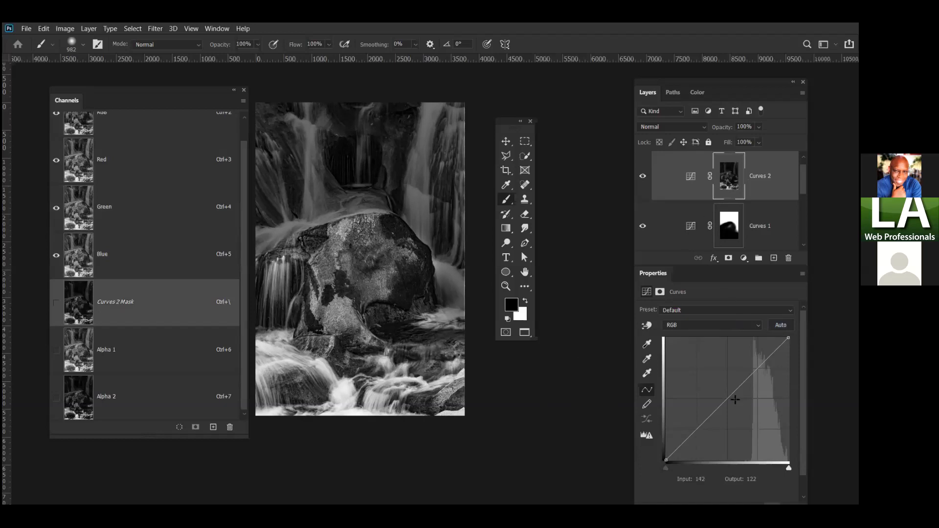
{"action": "mouse_move", "coordinate": [727, 400]}
{"action": "left_mouse_down"}
{"action": "mouse_move", "coordinate": [730, 416]}
{"action": "mouse_move", "coordinate": [709, 382]}
{"action": "mouse_move", "coordinate": [721, 406]}
{"action": "mouse_move", "coordinate": [714, 393]}
{"action": "left_mouse_up"}
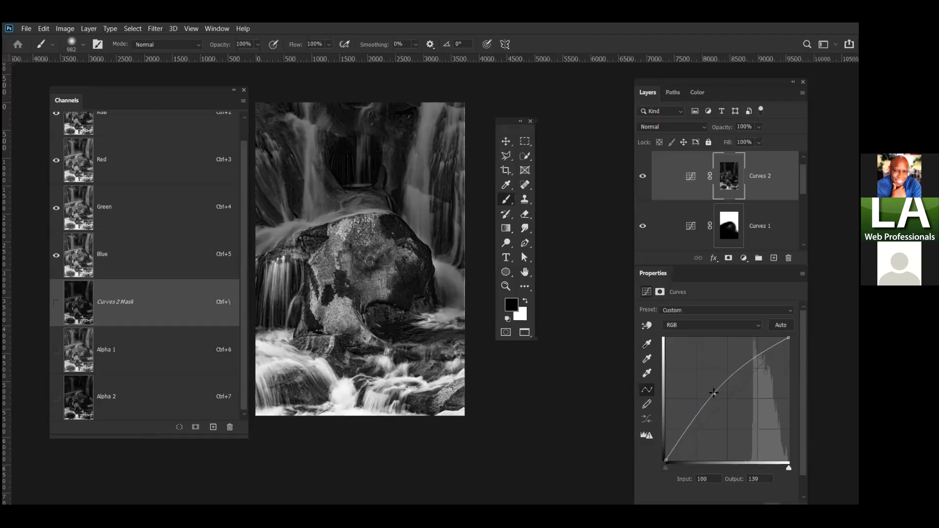
{"action": "left_click", "coordinate": [742, 187]}
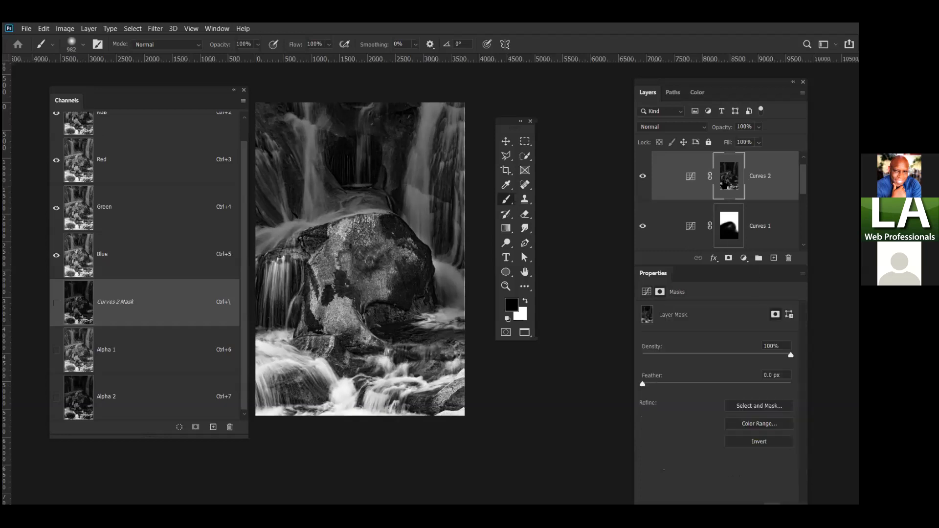
{"action": "left_click", "coordinate": [720, 179], "text": "alt"}
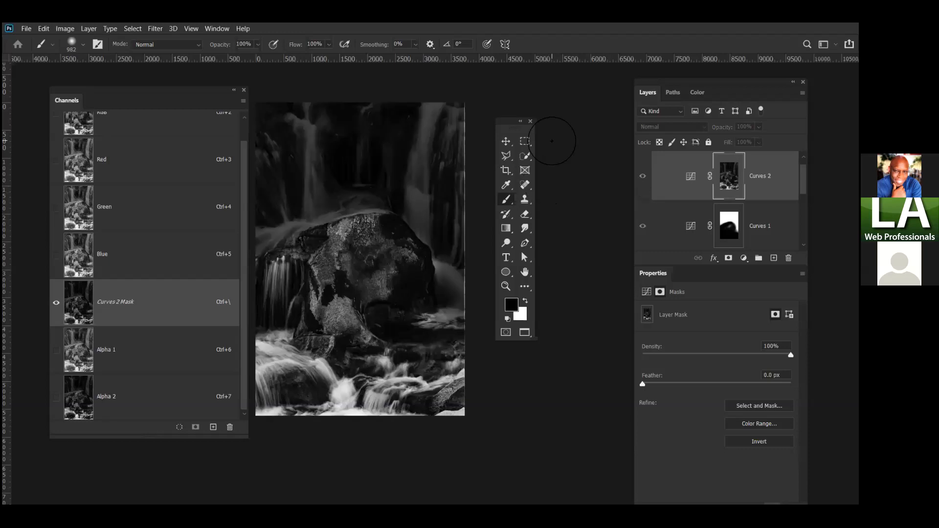
Step: Paint black over the upper waterfalls on the Curves 2 mask, checking the mask alone before and after
{"action": "left_click_drag", "start_coordinate": [505, 125], "coordinate": [578, 127]}
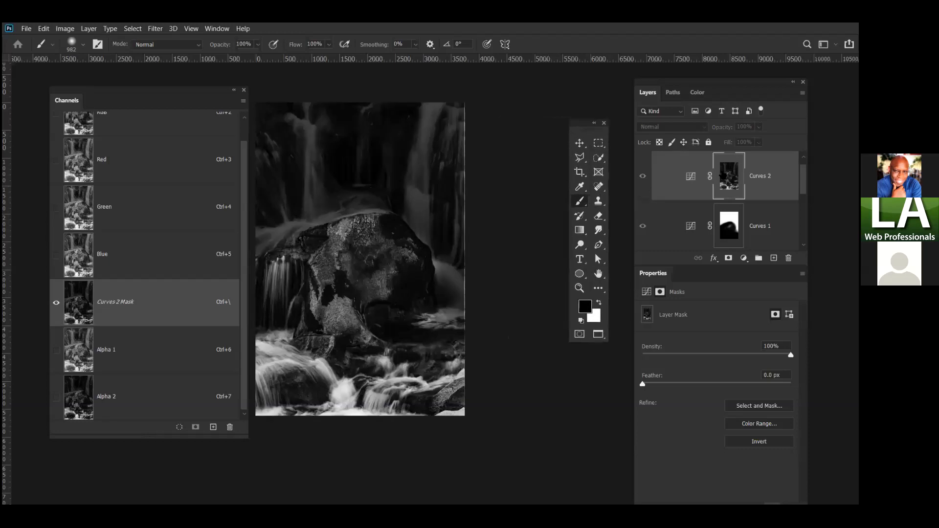
{"action": "left_click", "coordinate": [729, 177], "text": "alt"}
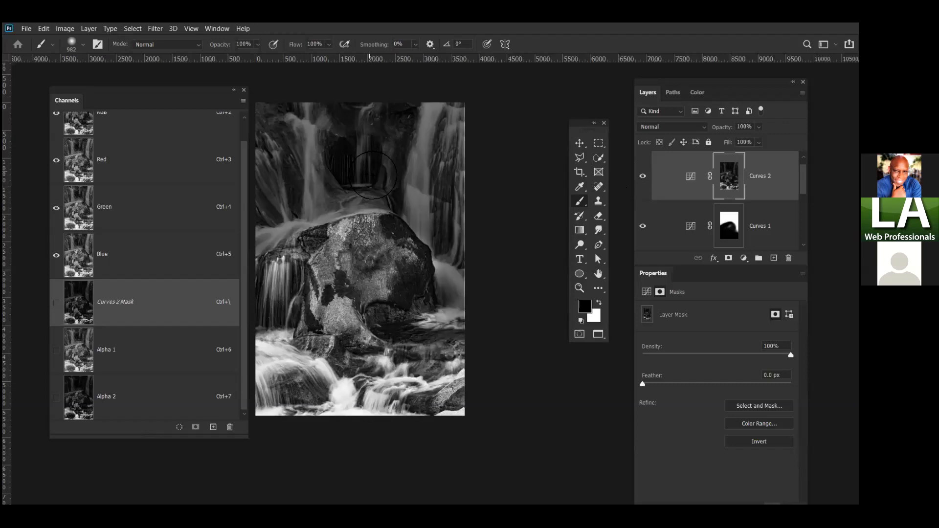
{"action": "left_click_drag", "start_coordinate": [423, 198], "coordinate": [436, 204]}
{"action": "left_click", "coordinate": [728, 184], "text": "alt"}
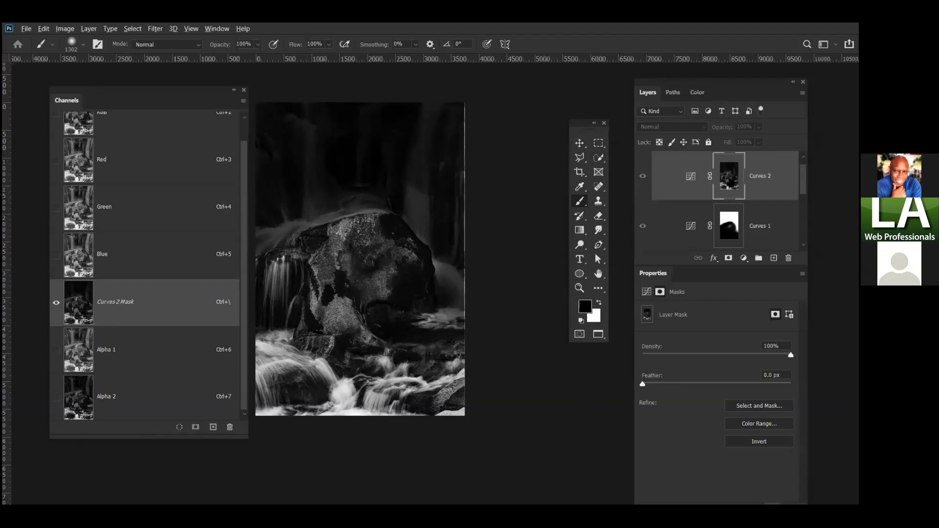
{"action": "left_click", "coordinate": [730, 192], "text": "alt"}
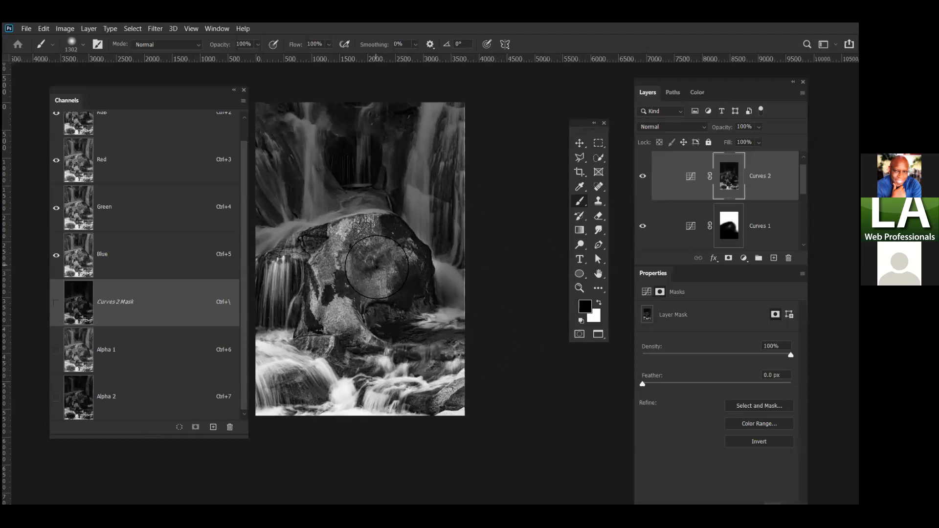
{"action": "left_click_drag", "start_coordinate": [357, 248], "coordinate": [332, 252]}
{"action": "scroll", "coordinate": [725, 200], "scroll_direction": "up", "scroll_amount": 1}
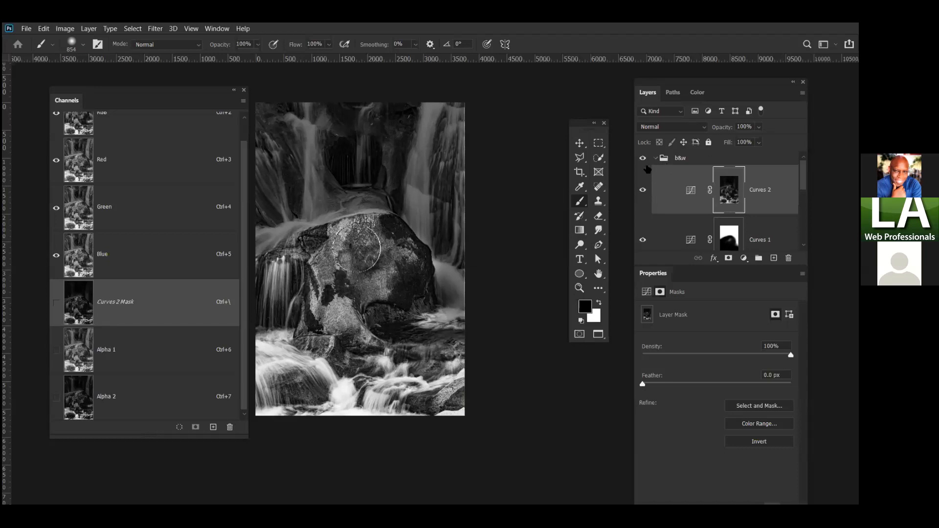
Step: Collapse and hide the b&w group, and duplicate the _MG_8945 layer
{"action": "left_click", "coordinate": [655, 158]}
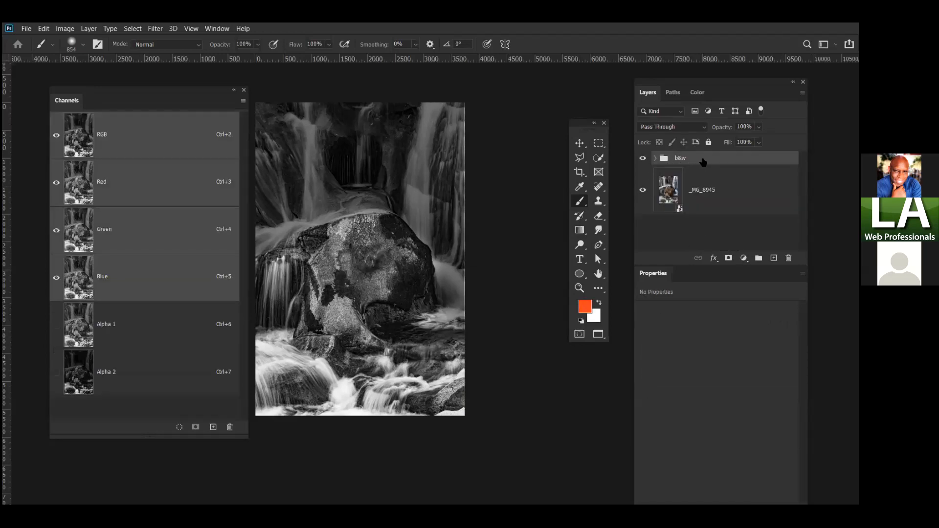
{"action": "left_click", "coordinate": [643, 158]}
{"action": "left_click", "coordinate": [672, 188]}
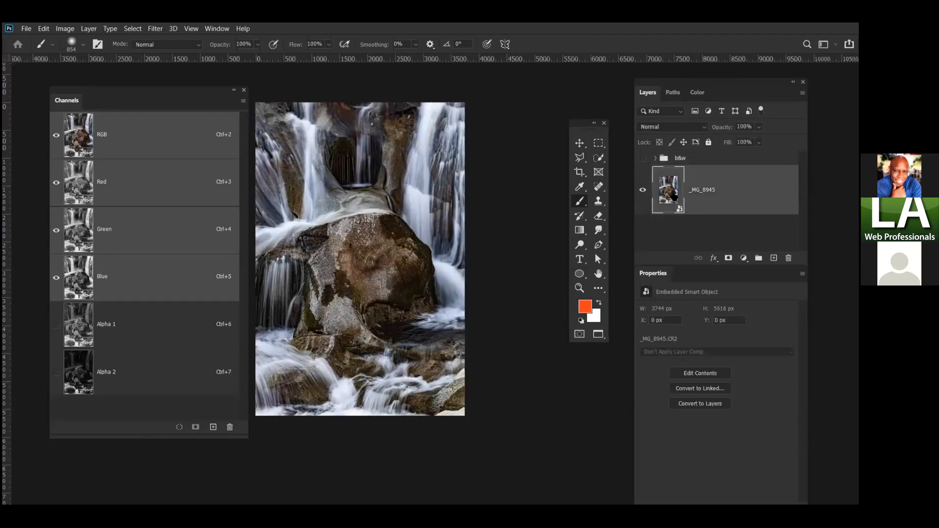
{"action": "left_click_drag", "start_coordinate": [677, 194], "coordinate": [767, 259]}
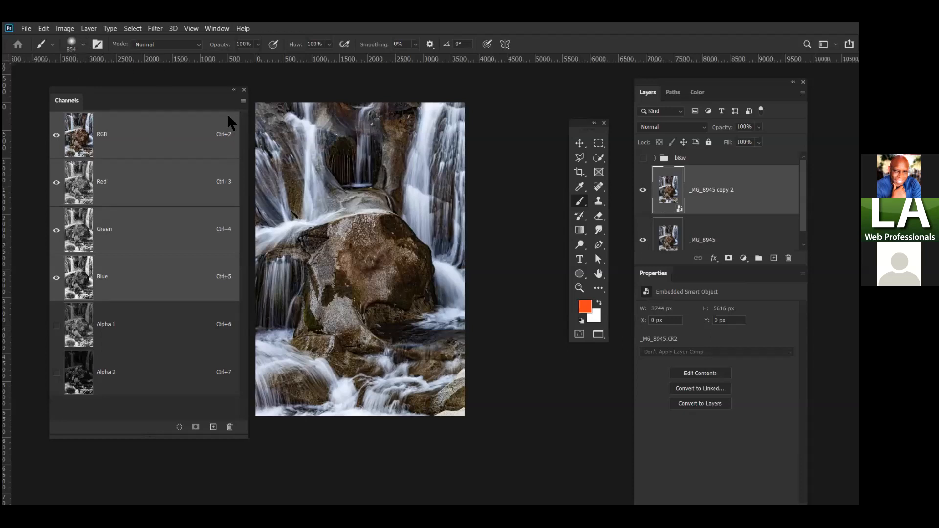
Step: Desaturate the _MG_8945 copy with a Hue/Saturation adjustment set to Saturation -100
{"action": "left_click", "coordinate": [65, 29]}
{"action": "mouse_move", "coordinate": [81, 55]}
{"action": "left_click", "coordinate": [210, 112]}
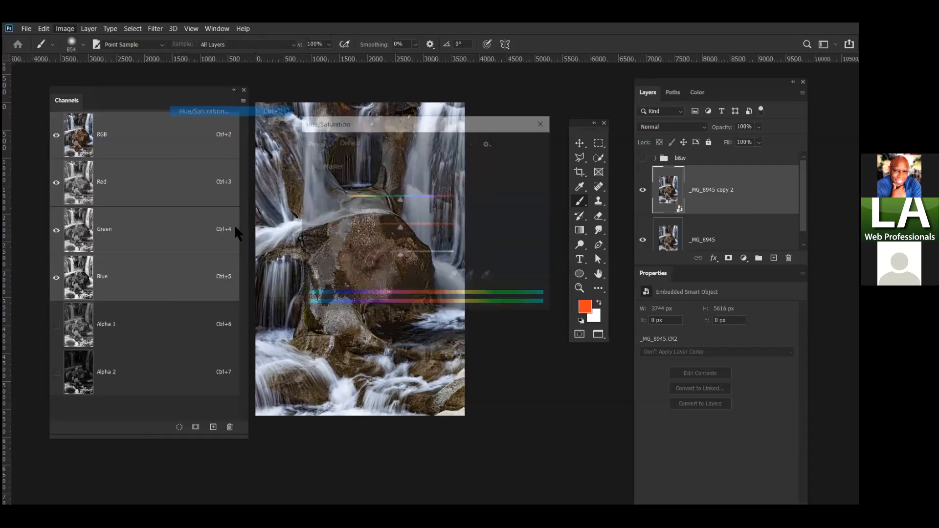
{"action": "left_click_drag", "start_coordinate": [400, 228], "coordinate": [346, 228]}
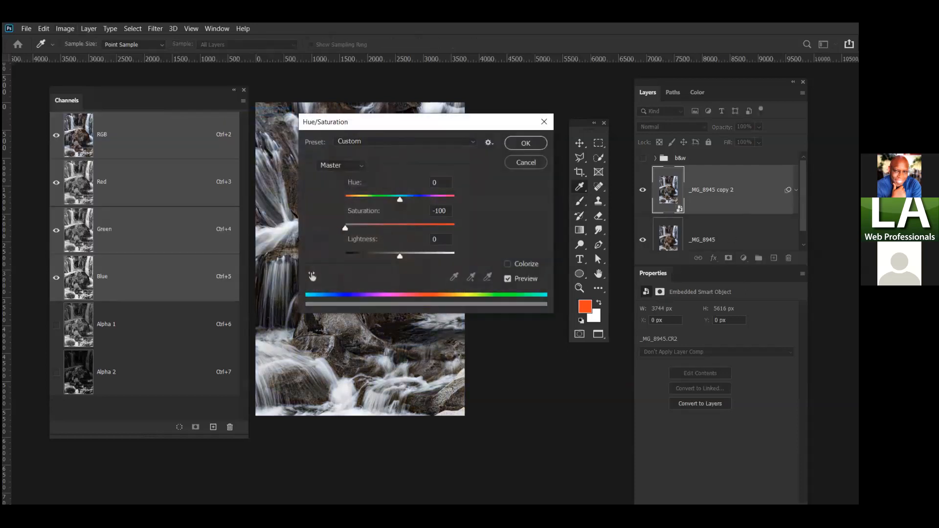
{"action": "key", "text": "Return"}
{"action": "key", "text": "b"}
Step: Compare the desaturated copy with the colour original and the b&w group, leaving the group shown and the copy hidden
{"action": "left_click", "coordinate": [644, 192]}
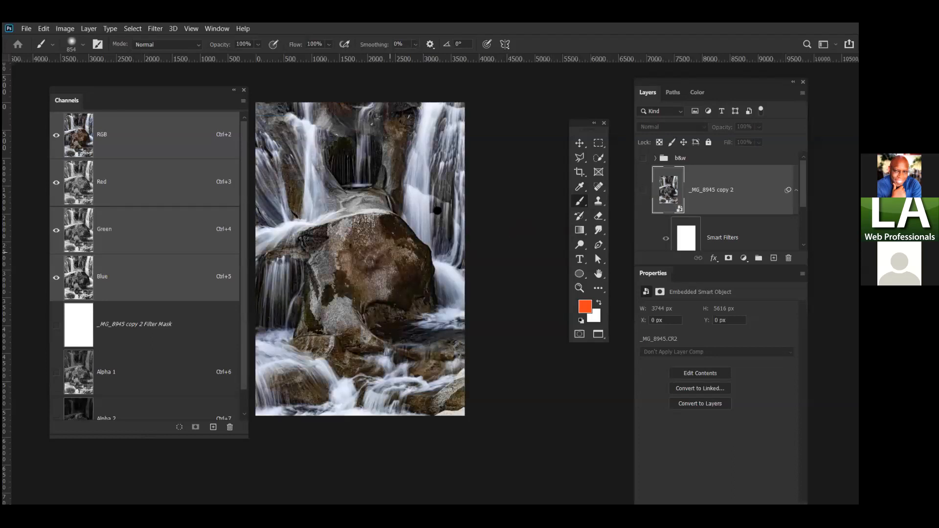
{"action": "key", "text": "h"}
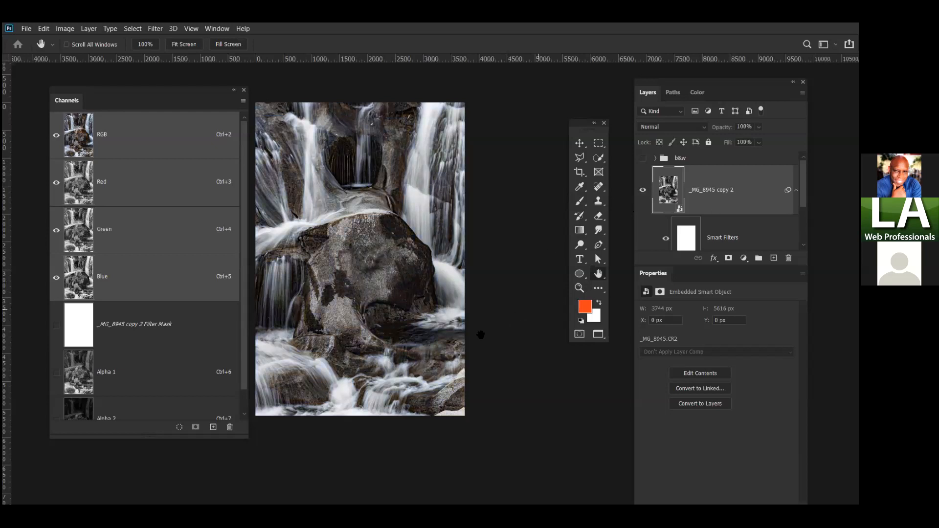
{"action": "left_click", "coordinate": [643, 190]}
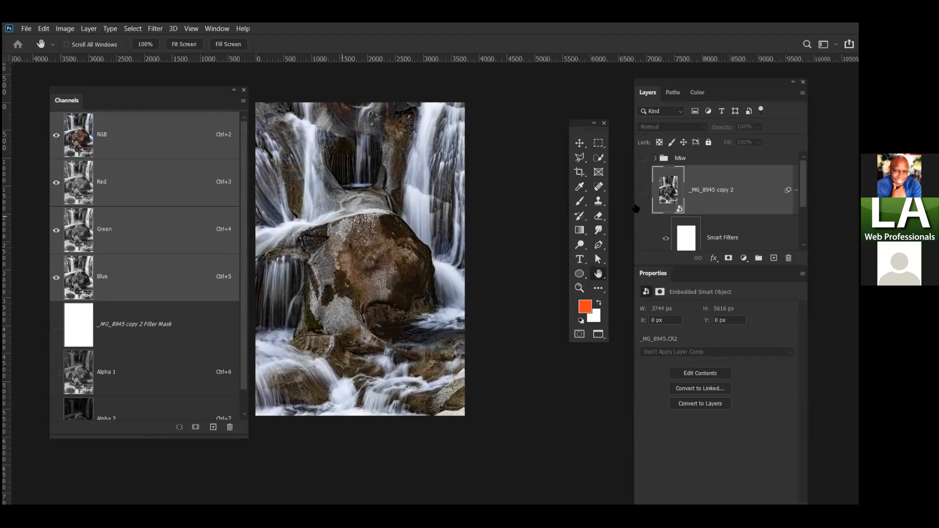
{"action": "left_click", "coordinate": [643, 190]}
{"action": "left_click", "coordinate": [642, 158]}
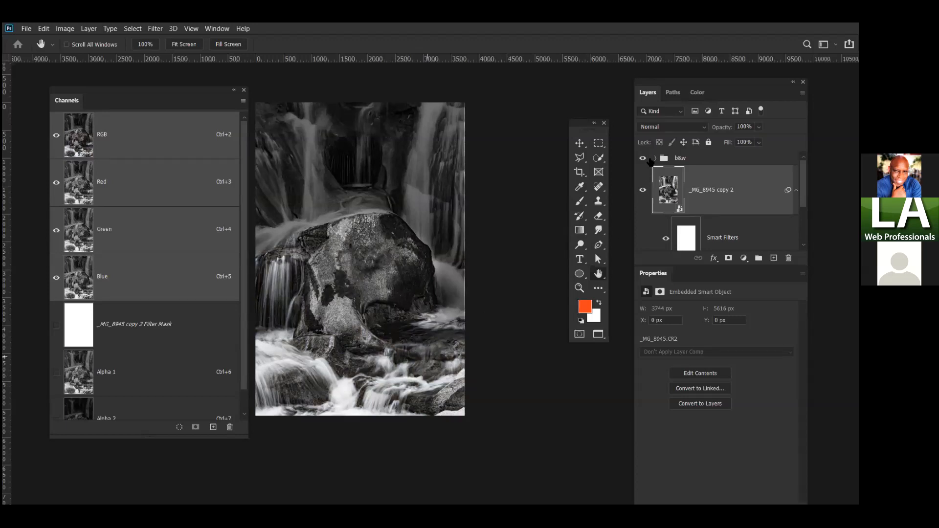
{"action": "left_click_drag", "start_coordinate": [644, 159], "coordinate": [645, 190]}
{"action": "left_click", "coordinate": [643, 190]}
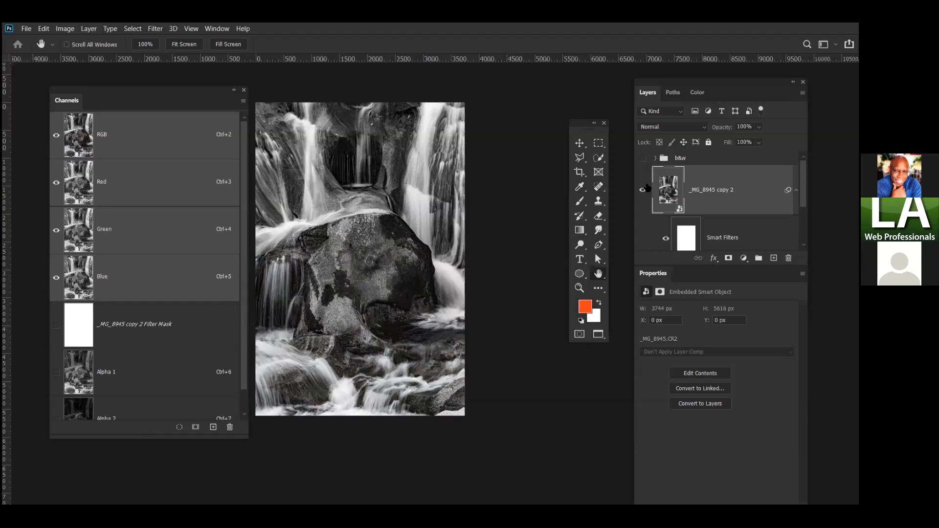
{"action": "left_click", "coordinate": [643, 158]}
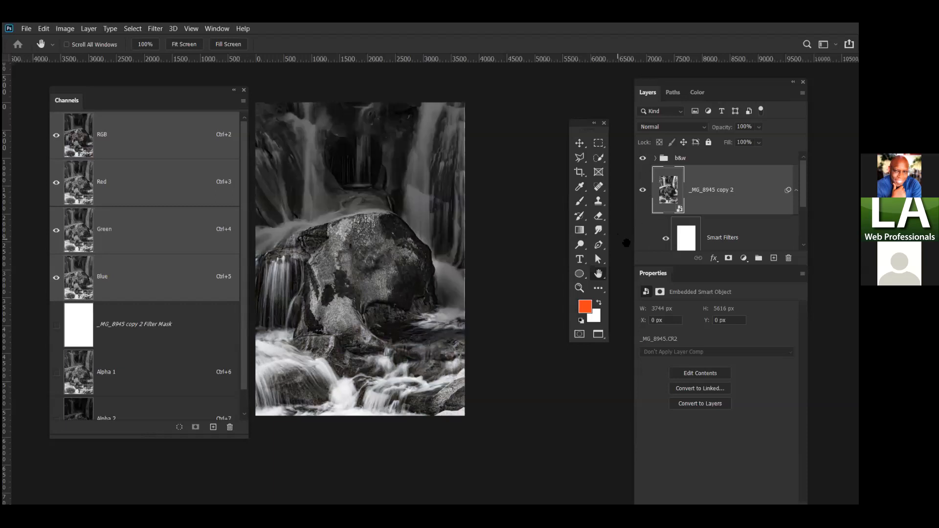
{"action": "left_click", "coordinate": [644, 190]}
Step: Try the Luminosity blend mode on the b&w group, revert to Pass Through, and look at the source photo in Bridge
{"action": "left_click", "coordinate": [675, 159]}
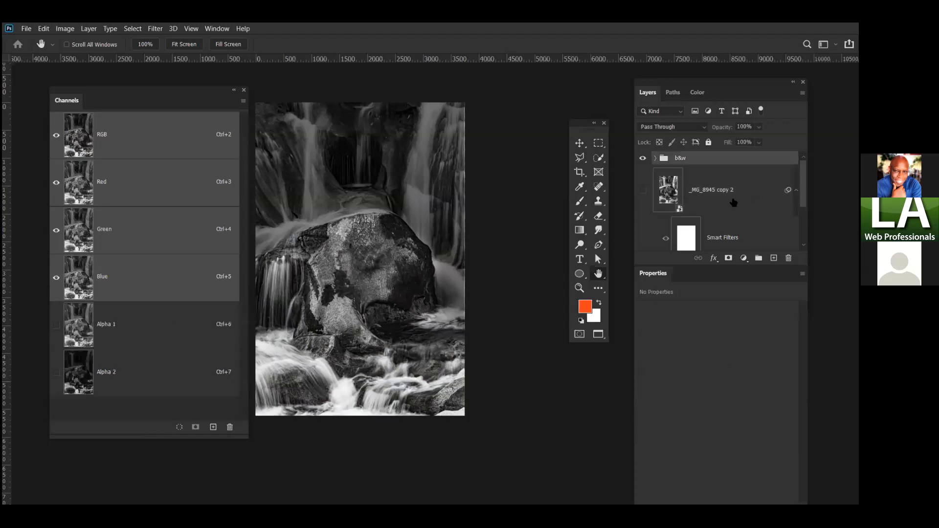
{"action": "left_click", "coordinate": [672, 126]}
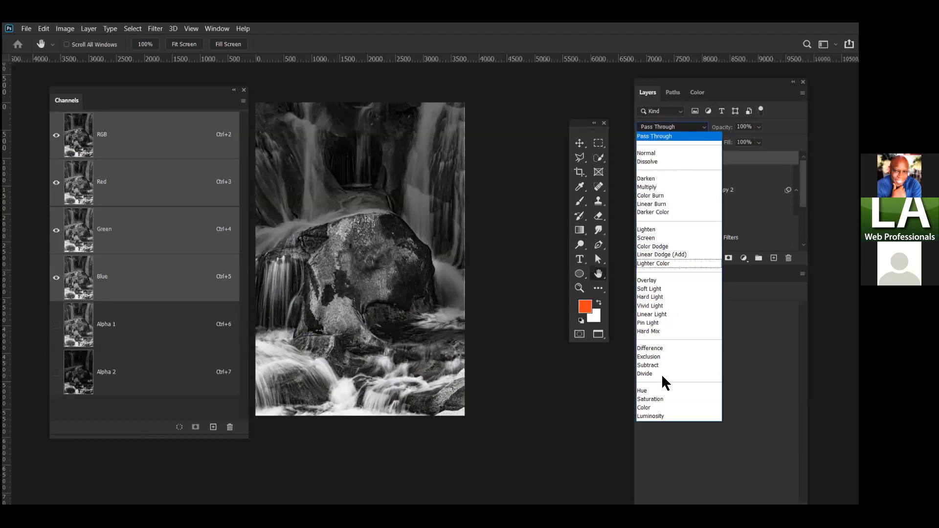
{"action": "left_click", "coordinate": [666, 416]}
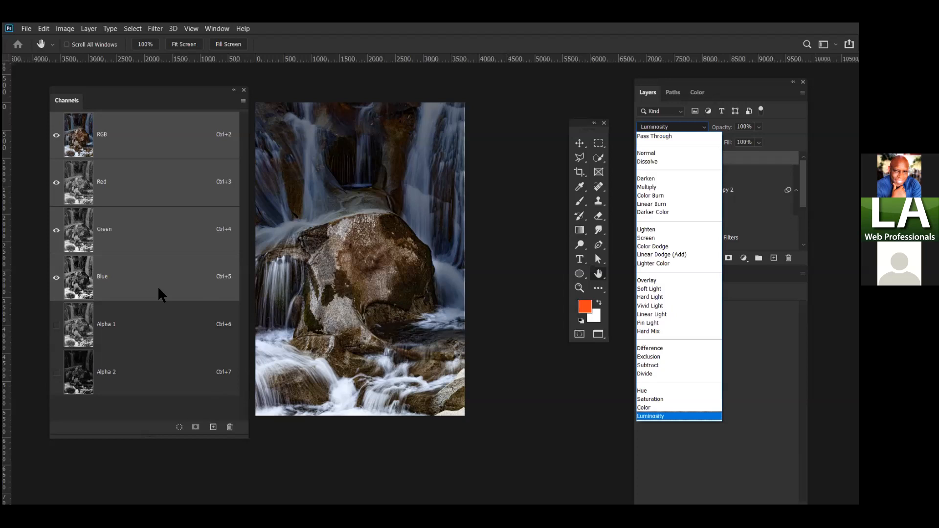
{"action": "left_click", "coordinate": [336, 47]}
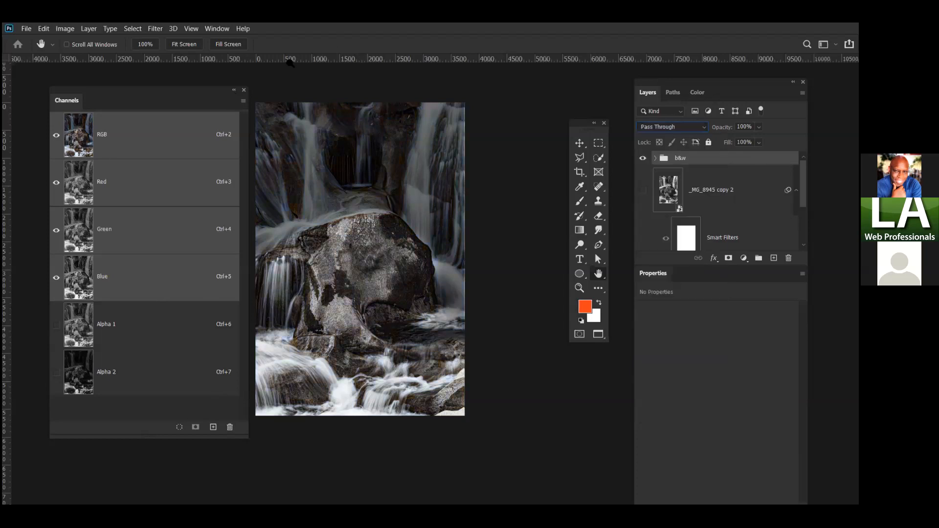
{"action": "key", "text": "alt+Tab"}
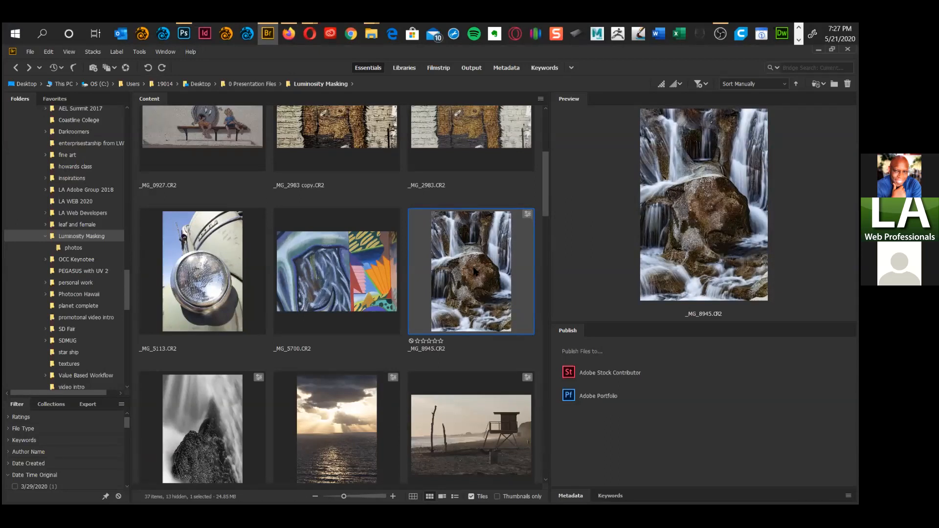
{"action": "left_click", "coordinate": [184, 34]}
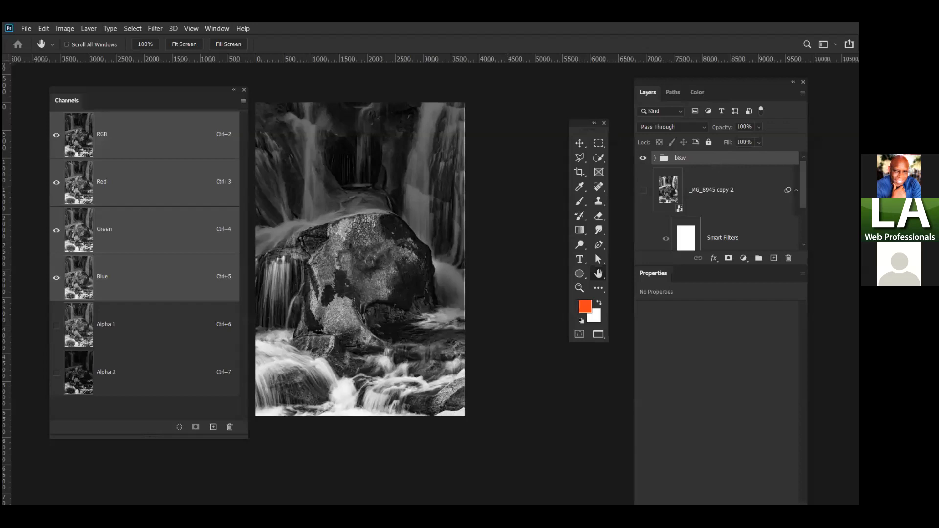
Step: Set the b&w group's blend mode to Luminosity over the colour _MG_8945 layer
{"action": "scroll", "coordinate": [719, 206], "scroll_direction": "down", "scroll_amount": 3}
{"action": "left_click", "coordinate": [651, 228]}
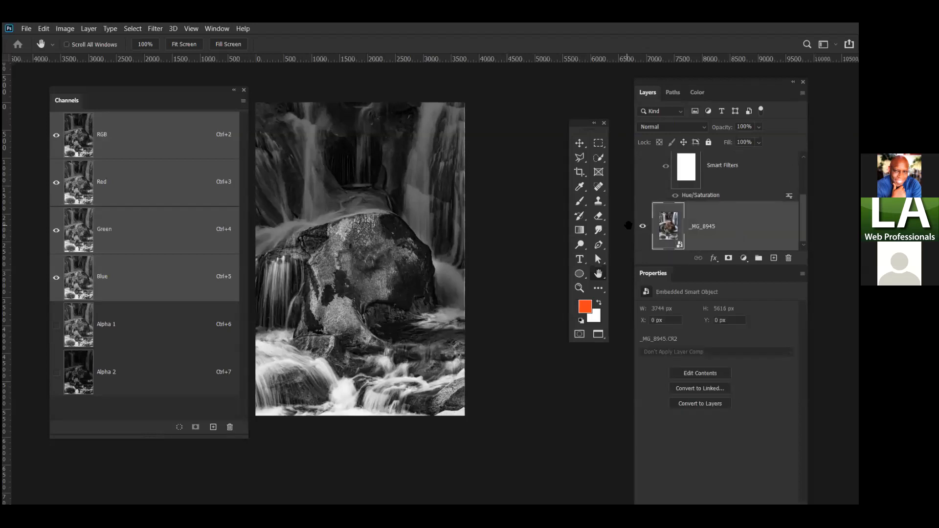
{"action": "scroll", "coordinate": [719, 200], "scroll_direction": "up", "scroll_amount": 3}
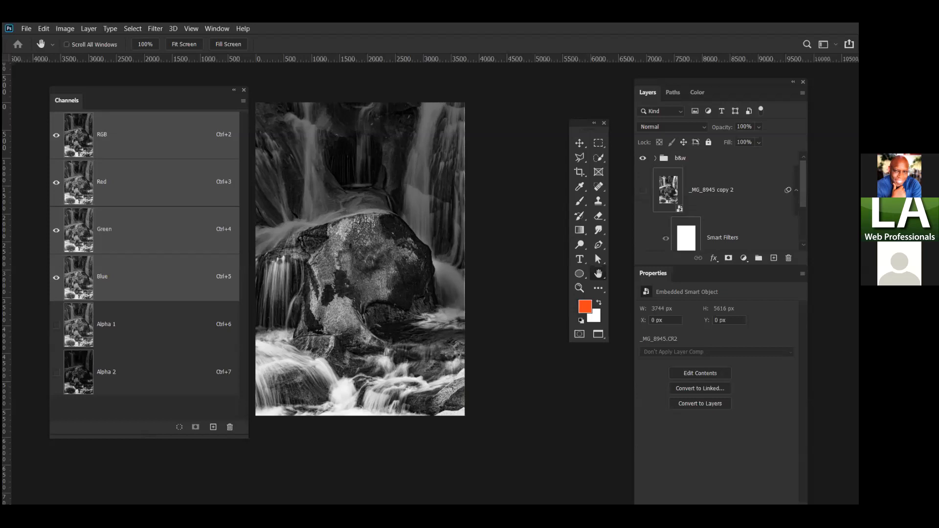
{"action": "left_click", "coordinate": [701, 161]}
{"action": "left_click", "coordinate": [675, 129]}
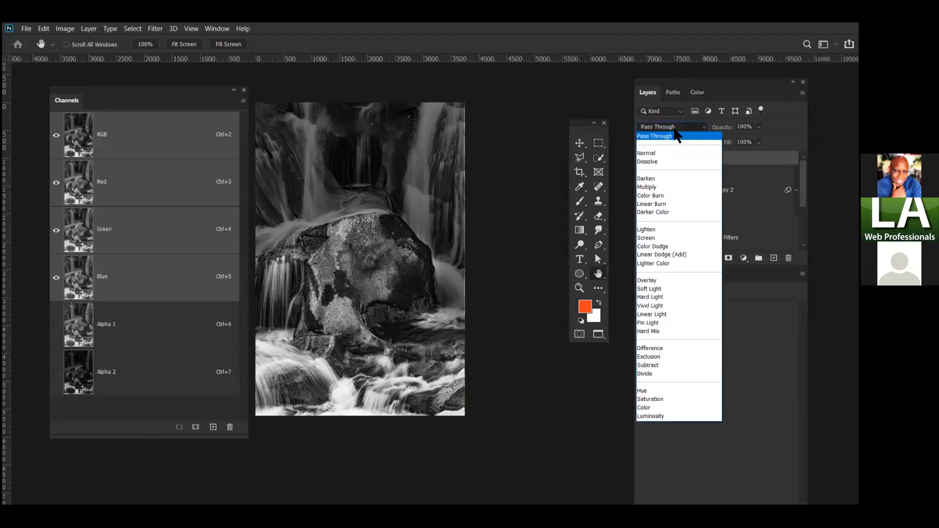
{"action": "left_click", "coordinate": [662, 416]}
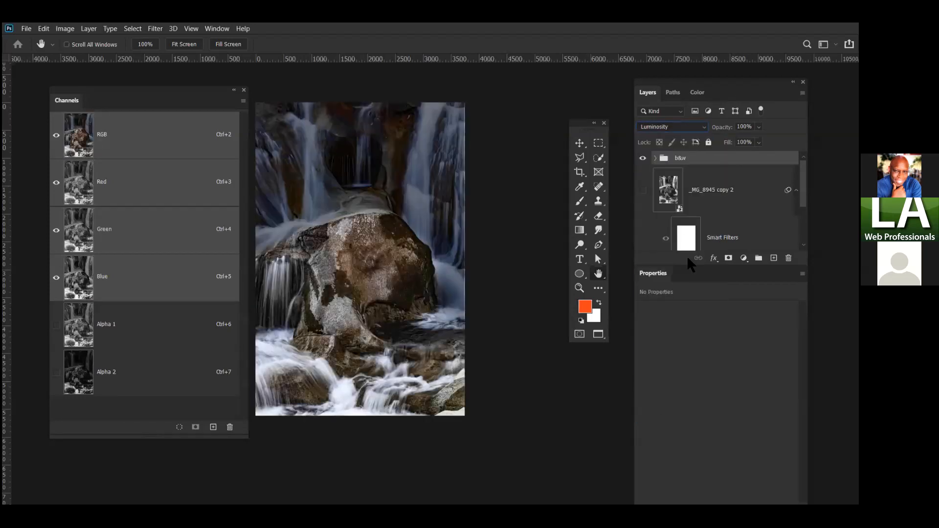
Step: Rasterize the original _MG_8945 smart object layer
{"action": "scroll", "coordinate": [685, 216], "scroll_direction": "down", "scroll_amount": 2}
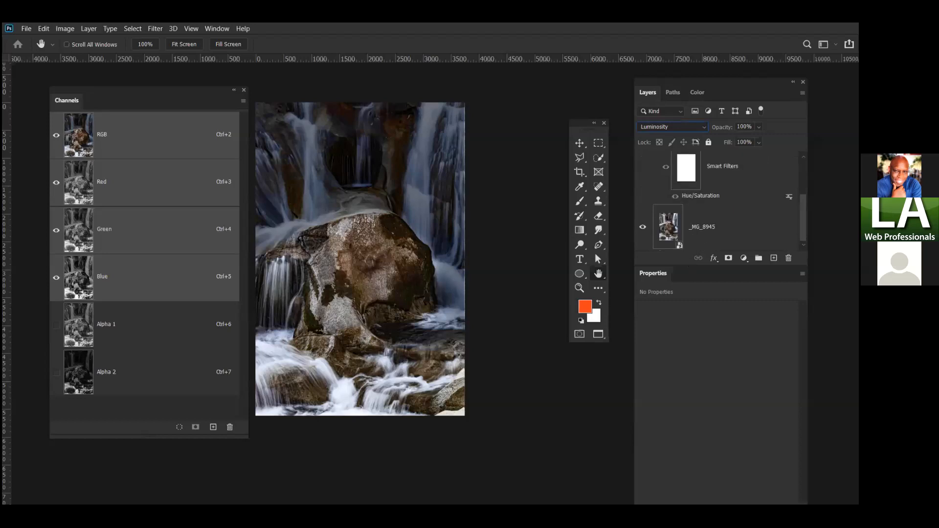
{"action": "left_click", "coordinate": [674, 227]}
{"action": "right_click", "coordinate": [710, 225]}
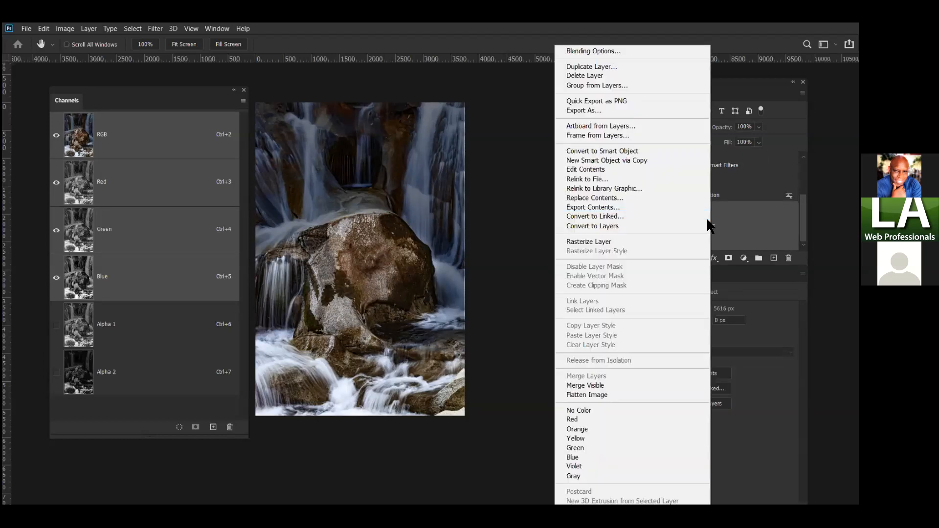
{"action": "left_click", "coordinate": [585, 239]}
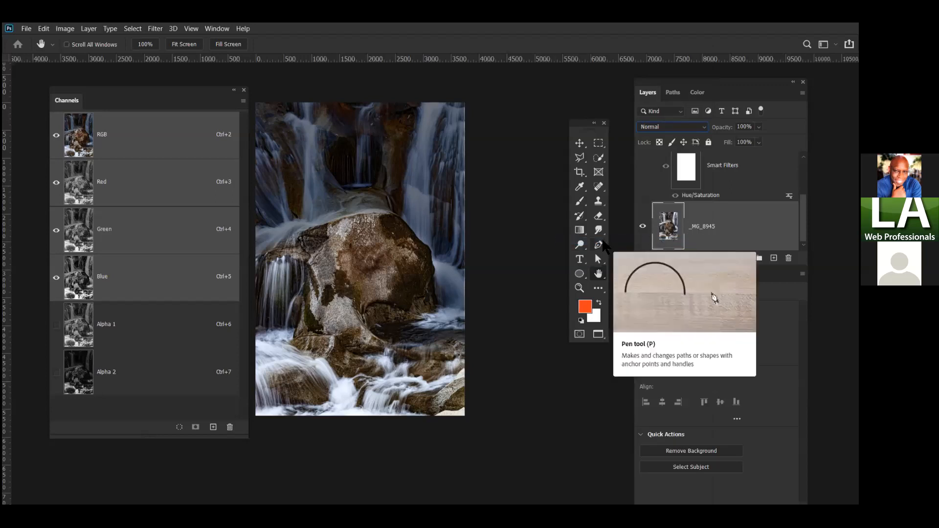
Step: Switch to Bridge, clear the develop settings of _MG_8945.CR2, and open the photo in Photoshop
{"action": "key", "text": "alt+Tab"}
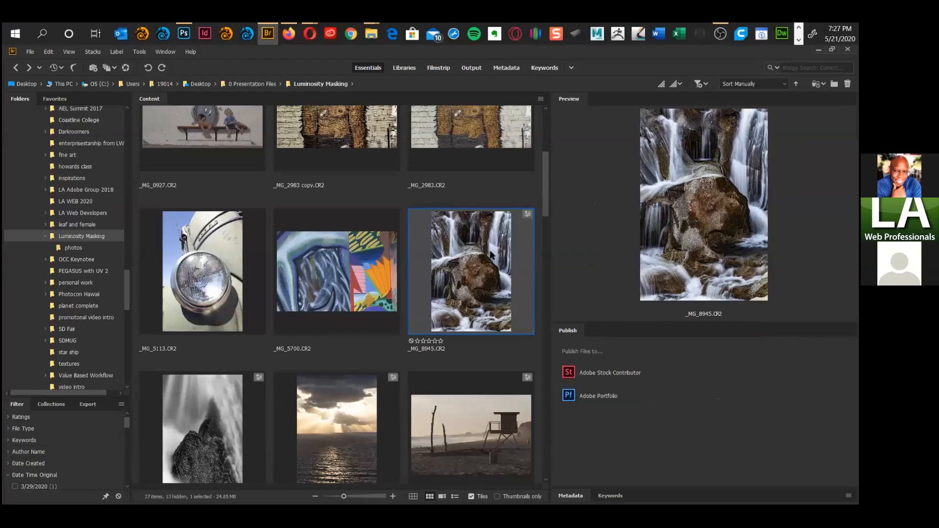
{"action": "right_click", "coordinate": [478, 283]}
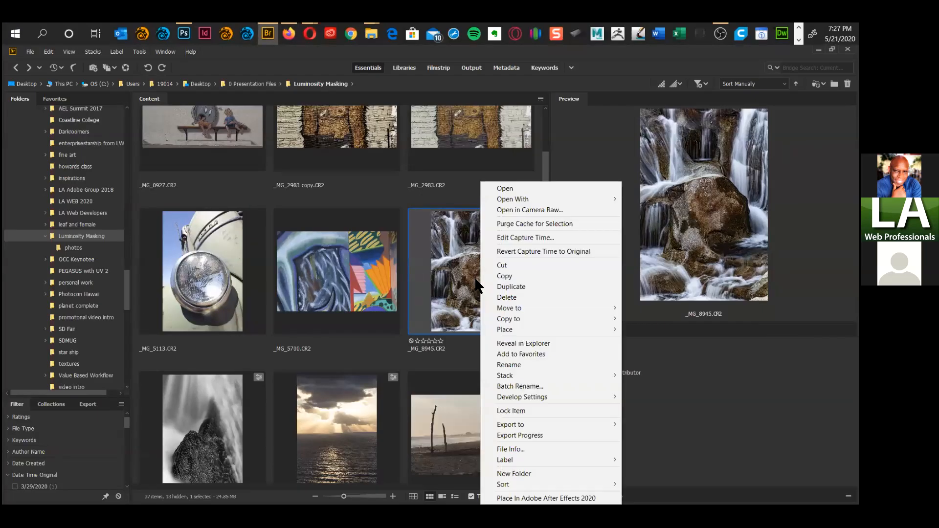
{"action": "mouse_move", "coordinate": [535, 397]}
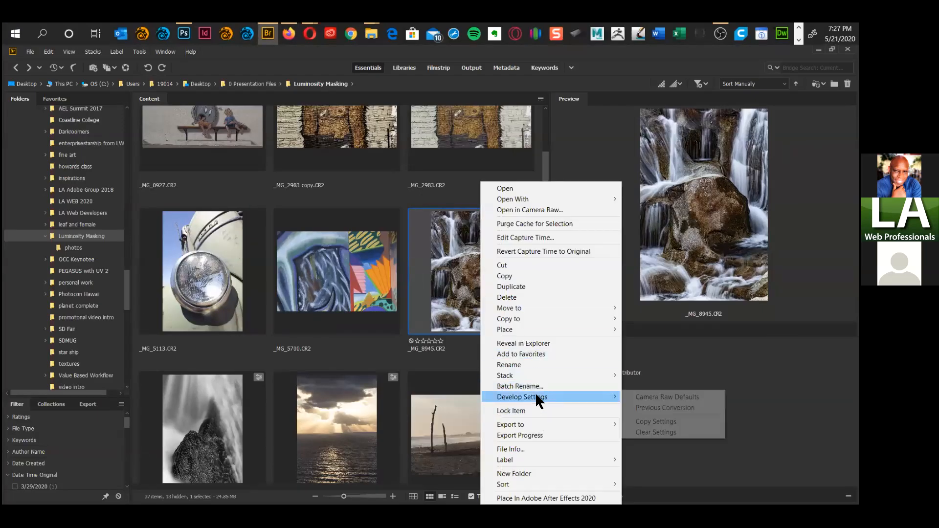
{"action": "left_click", "coordinate": [661, 432]}
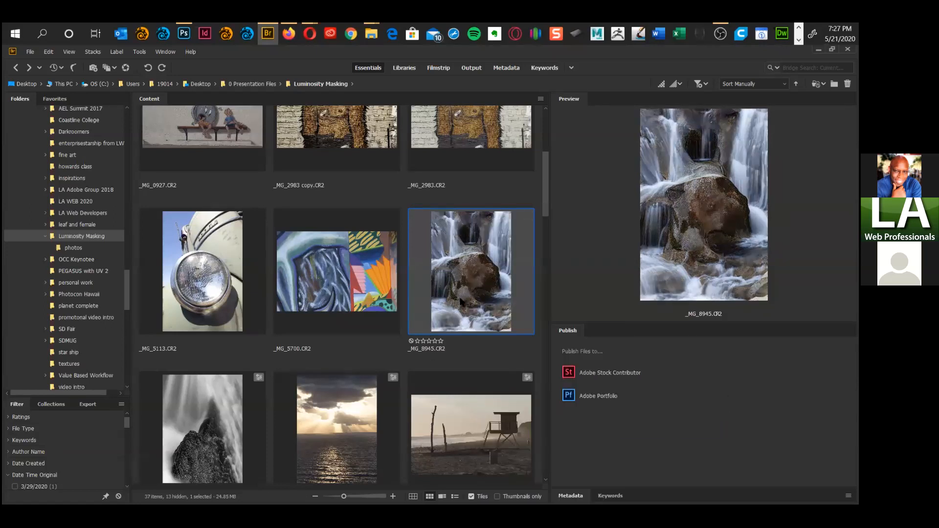
{"action": "double_click", "coordinate": [462, 290]}
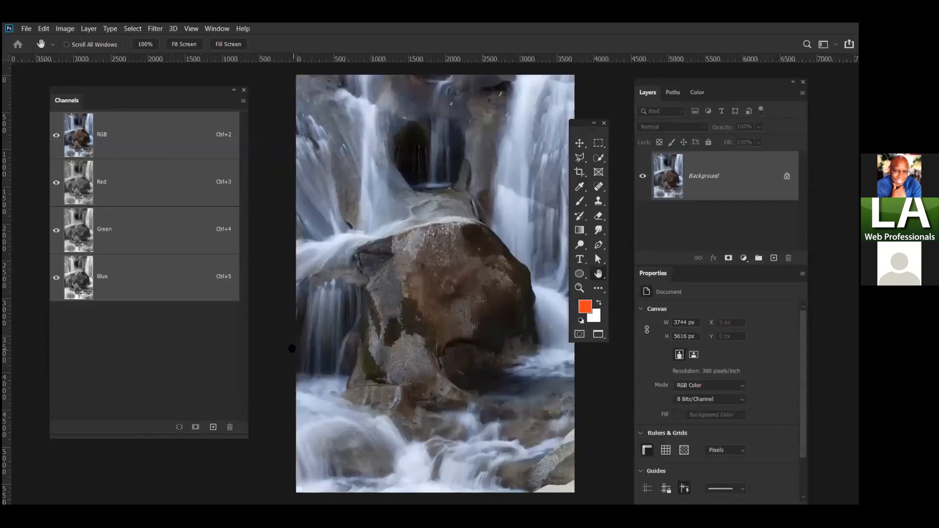
{"action": "left_click_drag", "start_coordinate": [719, 80], "coordinate": [759, 69]}
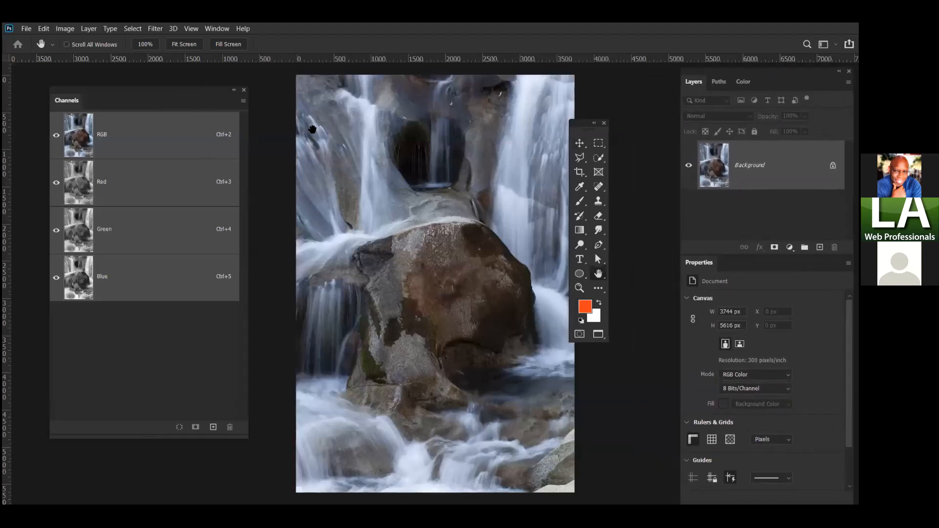
Step: Tile both open photos vertically and clear the view: dock Channels with the Layers group, hide the side panels, and move the toolbox between the images
{"action": "left_click_drag", "start_coordinate": [69, 102], "coordinate": [764, 80]}
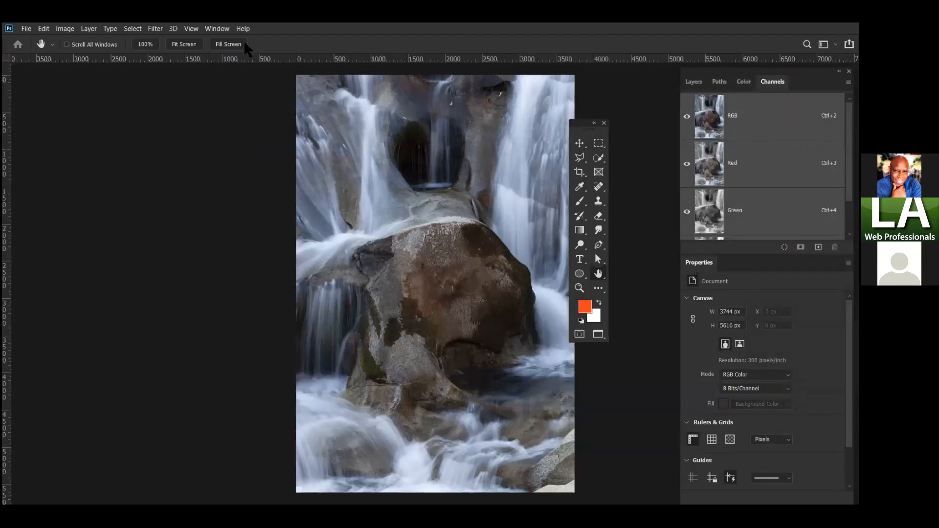
{"action": "left_click", "coordinate": [217, 28]}
{"action": "mouse_move", "coordinate": [231, 41]}
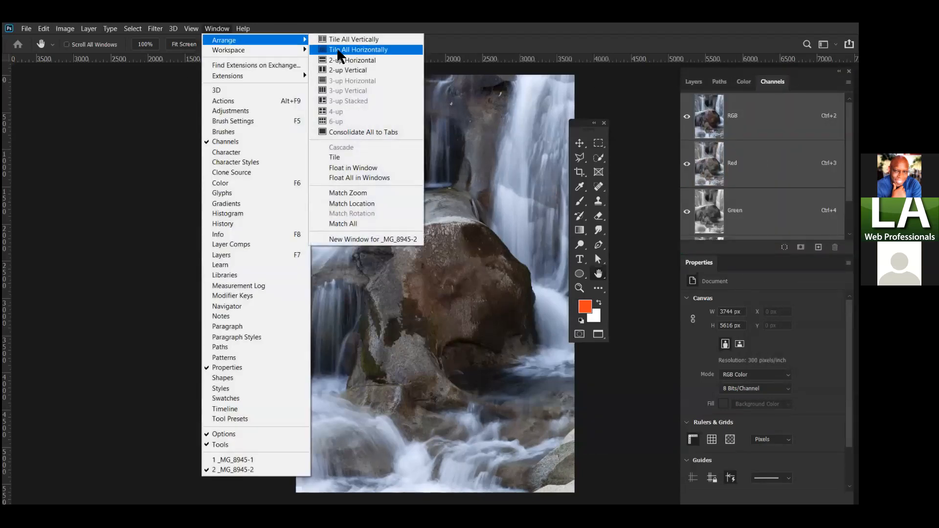
{"action": "left_click", "coordinate": [371, 40]}
{"action": "key", "text": "shift+Tab"}
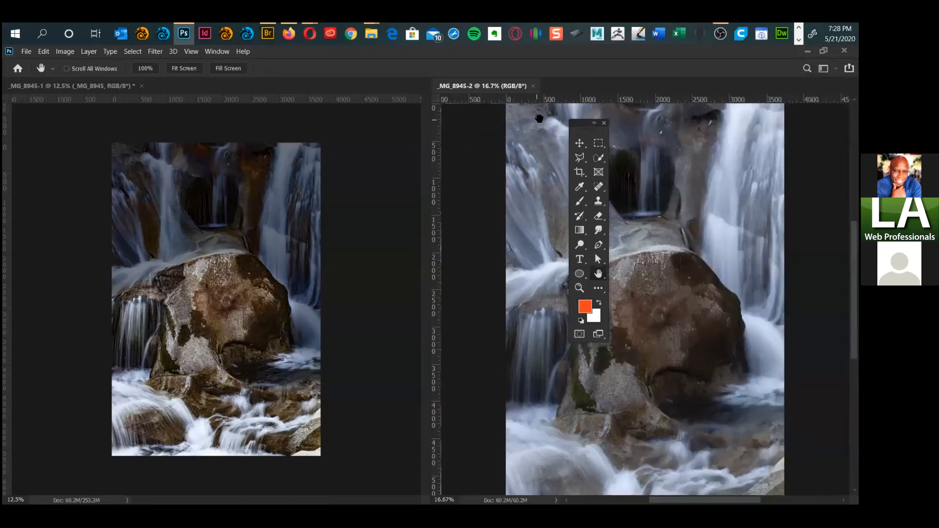
{"action": "left_click_drag", "start_coordinate": [581, 124], "coordinate": [405, 130]}
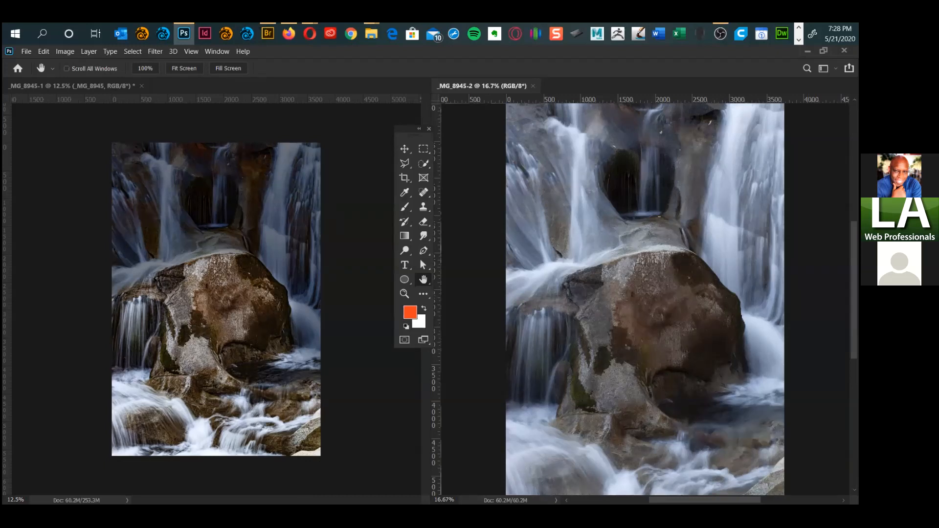
{"action": "key", "text": "alt+Tab"}
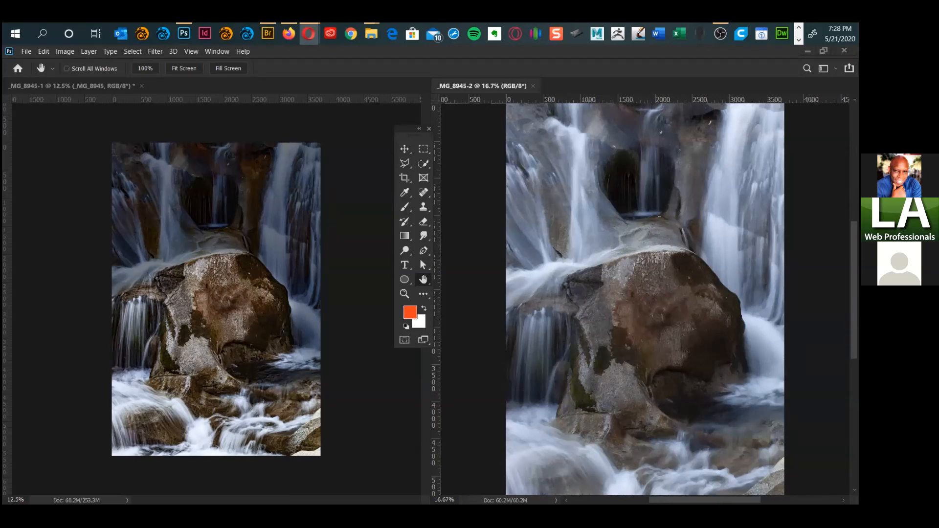
{"action": "key", "text": "alt+Tab"}
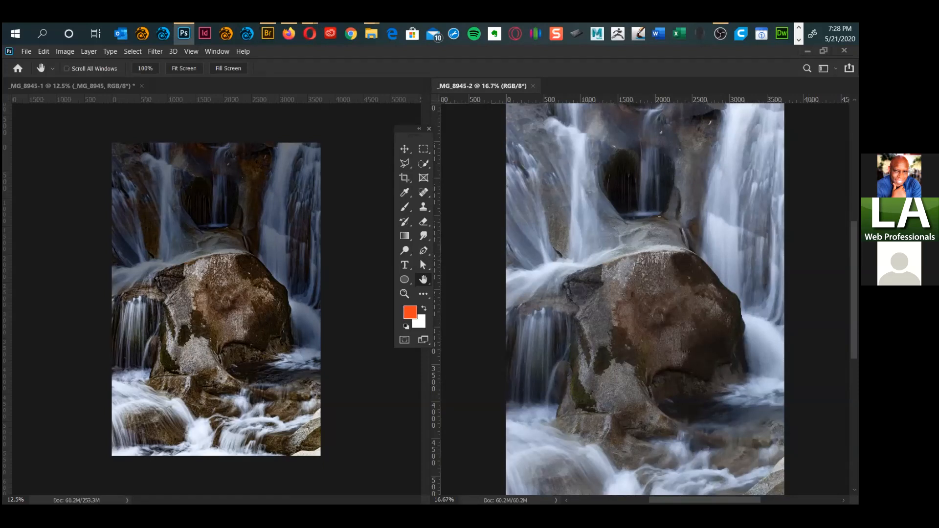